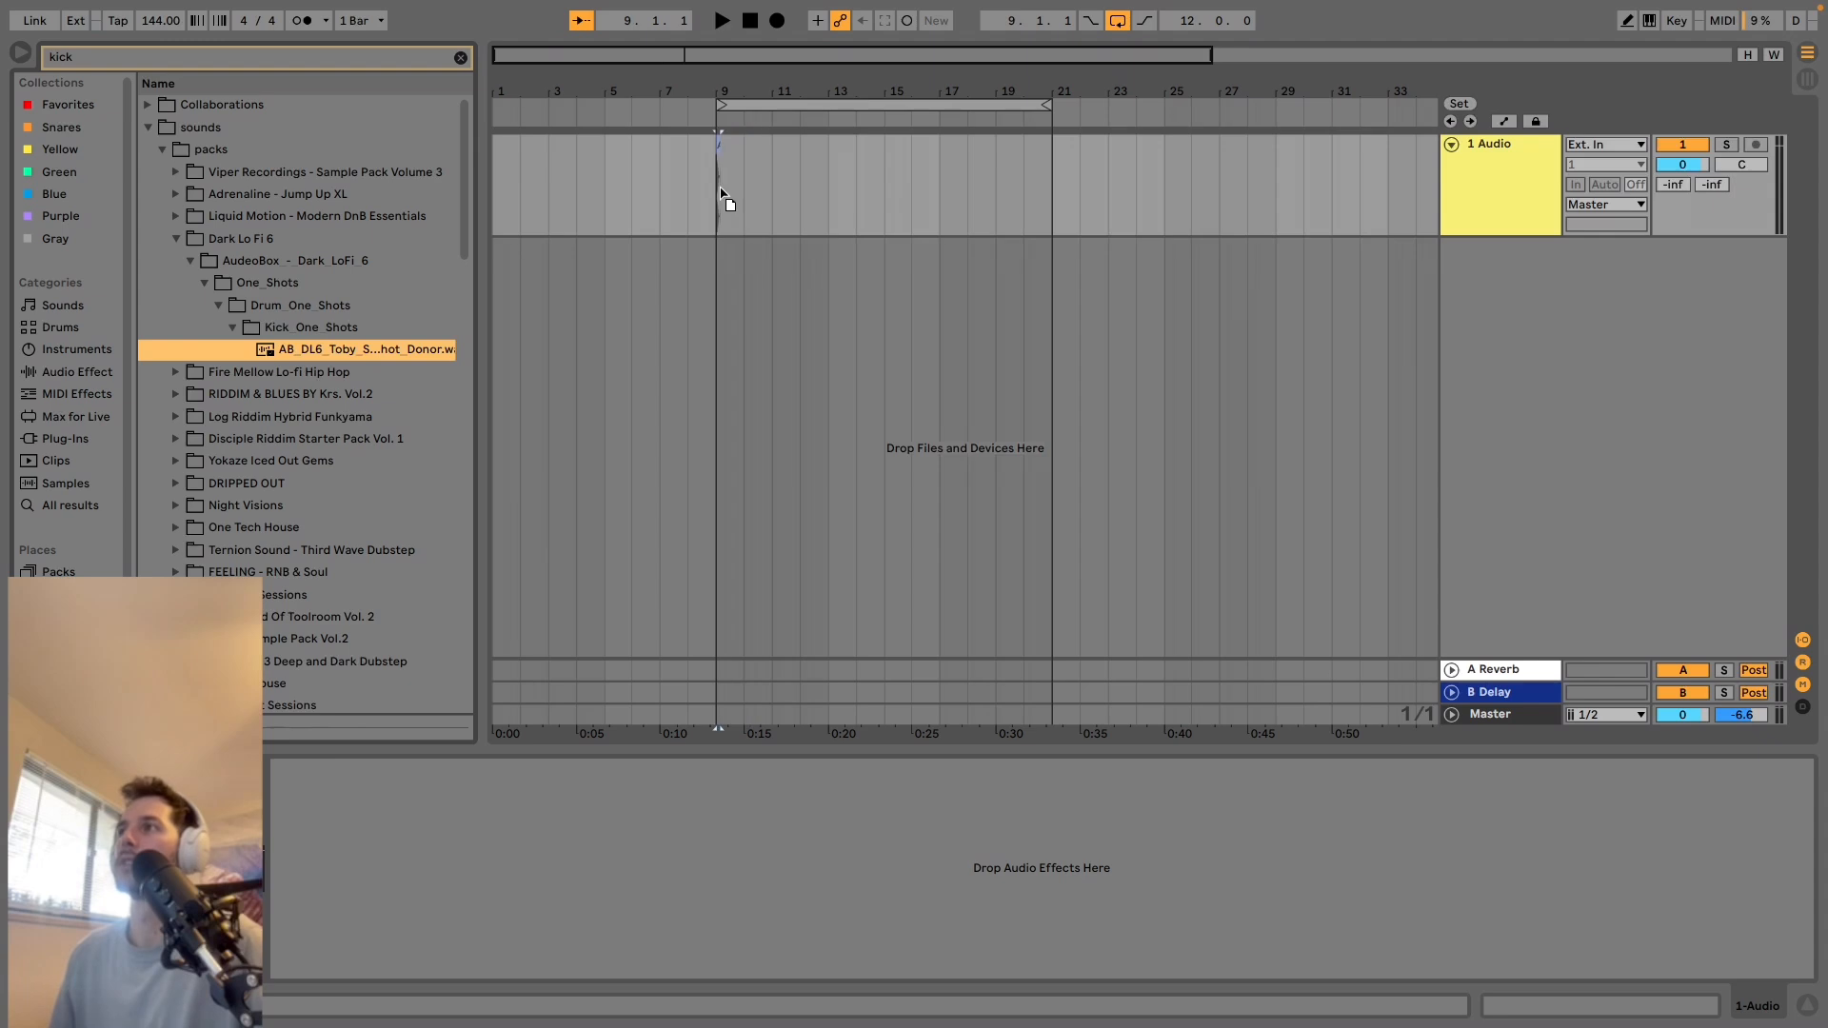
Place the kick one-shot on the audio track at bar 9 and shorten the fade-in at its start.
{"action": "left_click_drag", "start_coordinate": [722, 91], "coordinate": [904, 309]}
{"action": "double_click", "coordinate": [665, 145]}
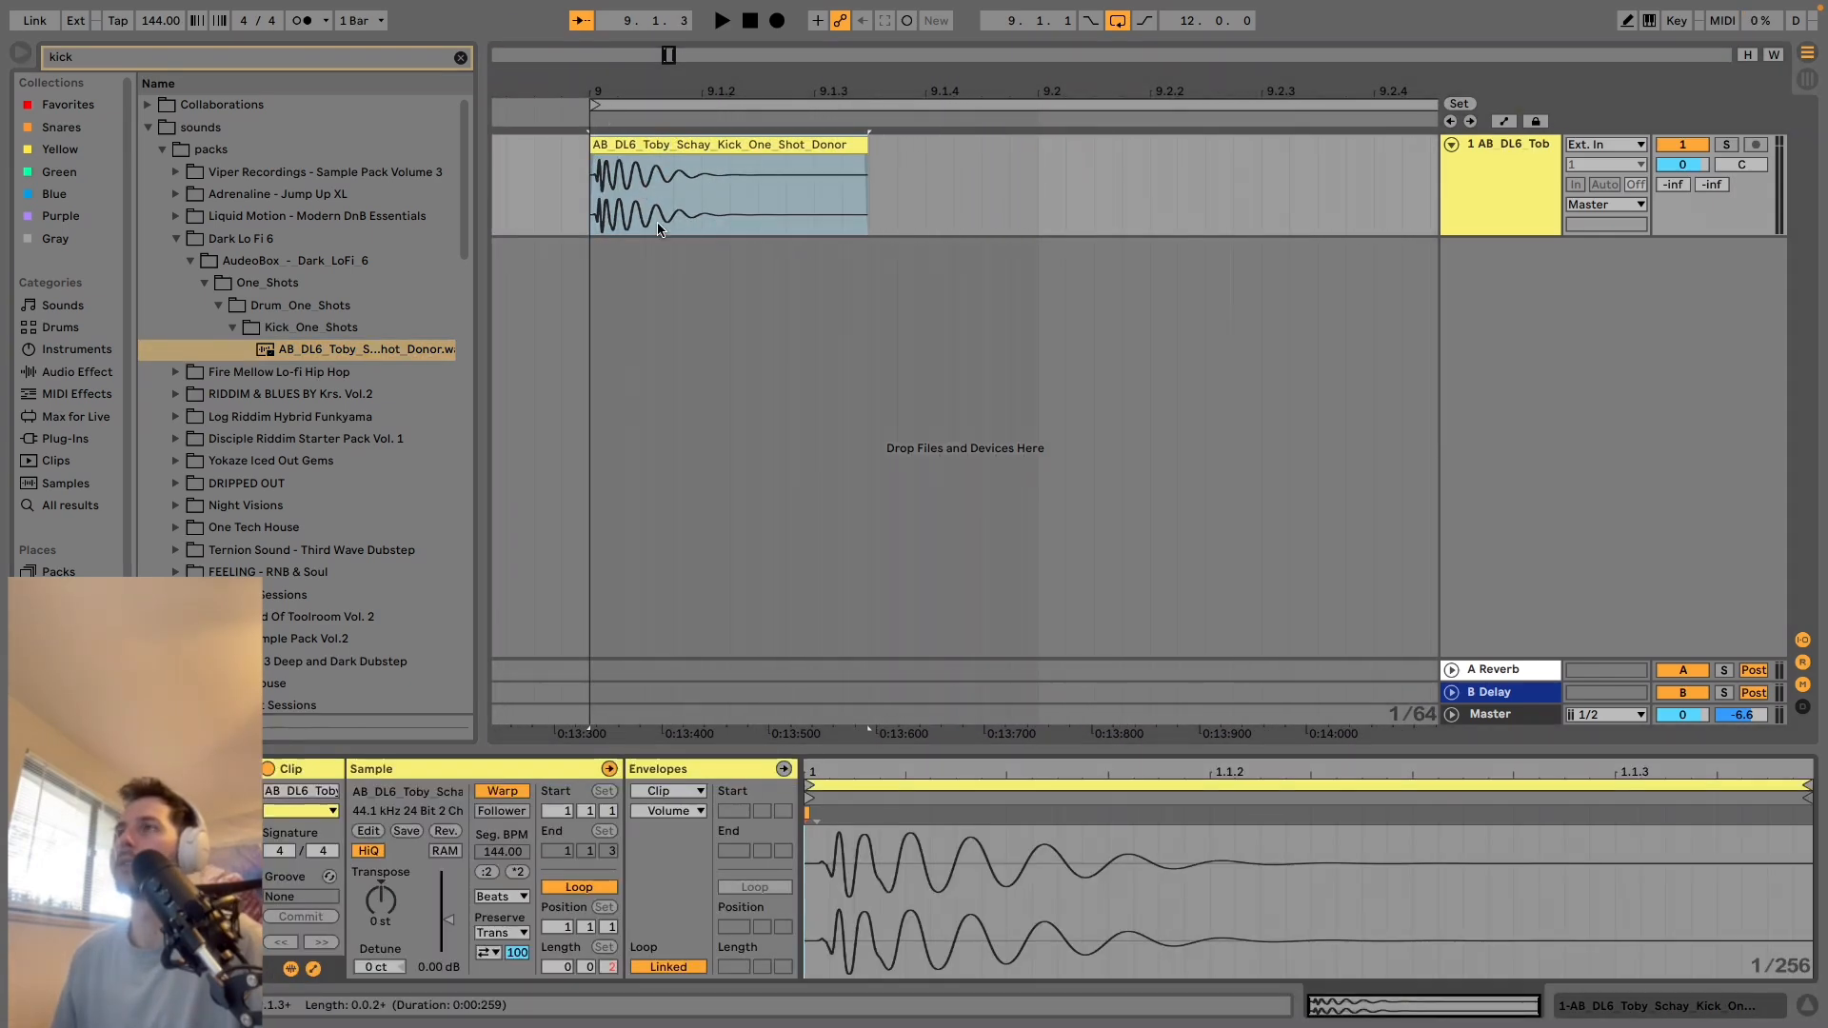
{"action": "key", "text": "z"}
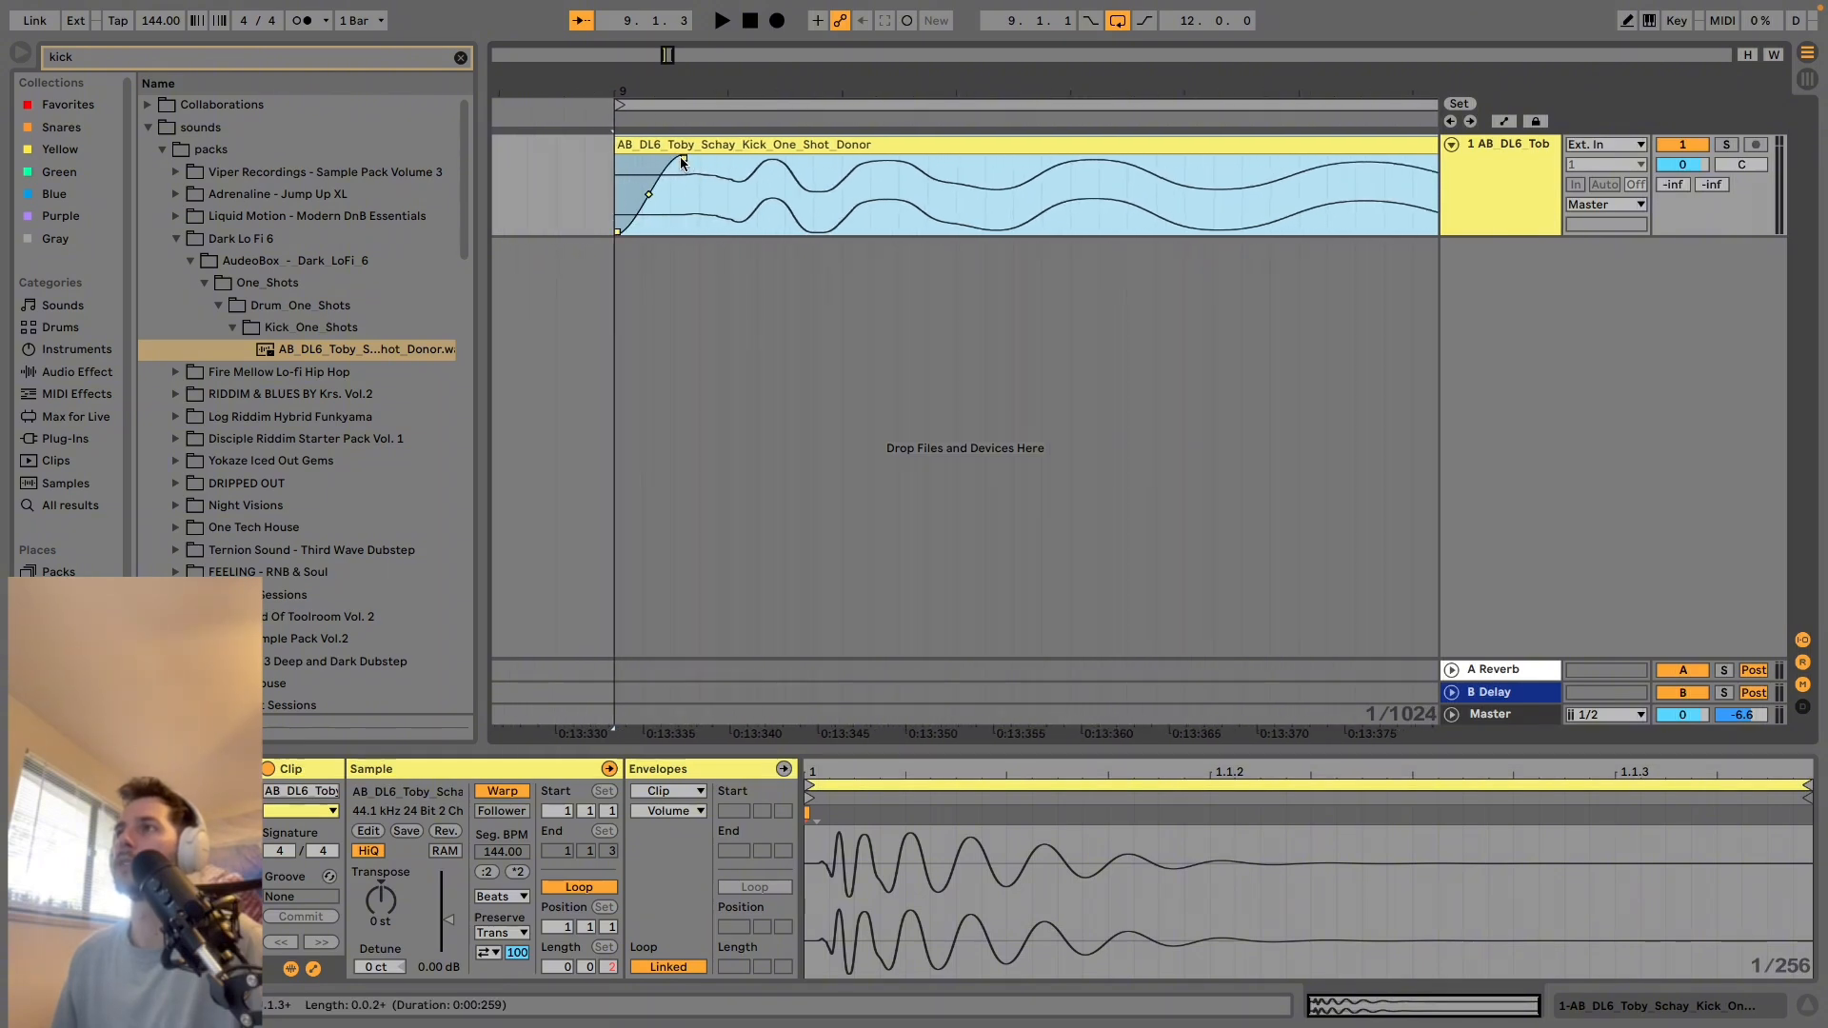
{"action": "left_click_drag", "start_coordinate": [681, 162], "coordinate": [659, 156]}
{"action": "left_click_drag", "start_coordinate": [731, 93], "coordinate": [653, 17]}
{"action": "left_click_drag", "start_coordinate": [718, 169], "coordinate": [739, 155]}
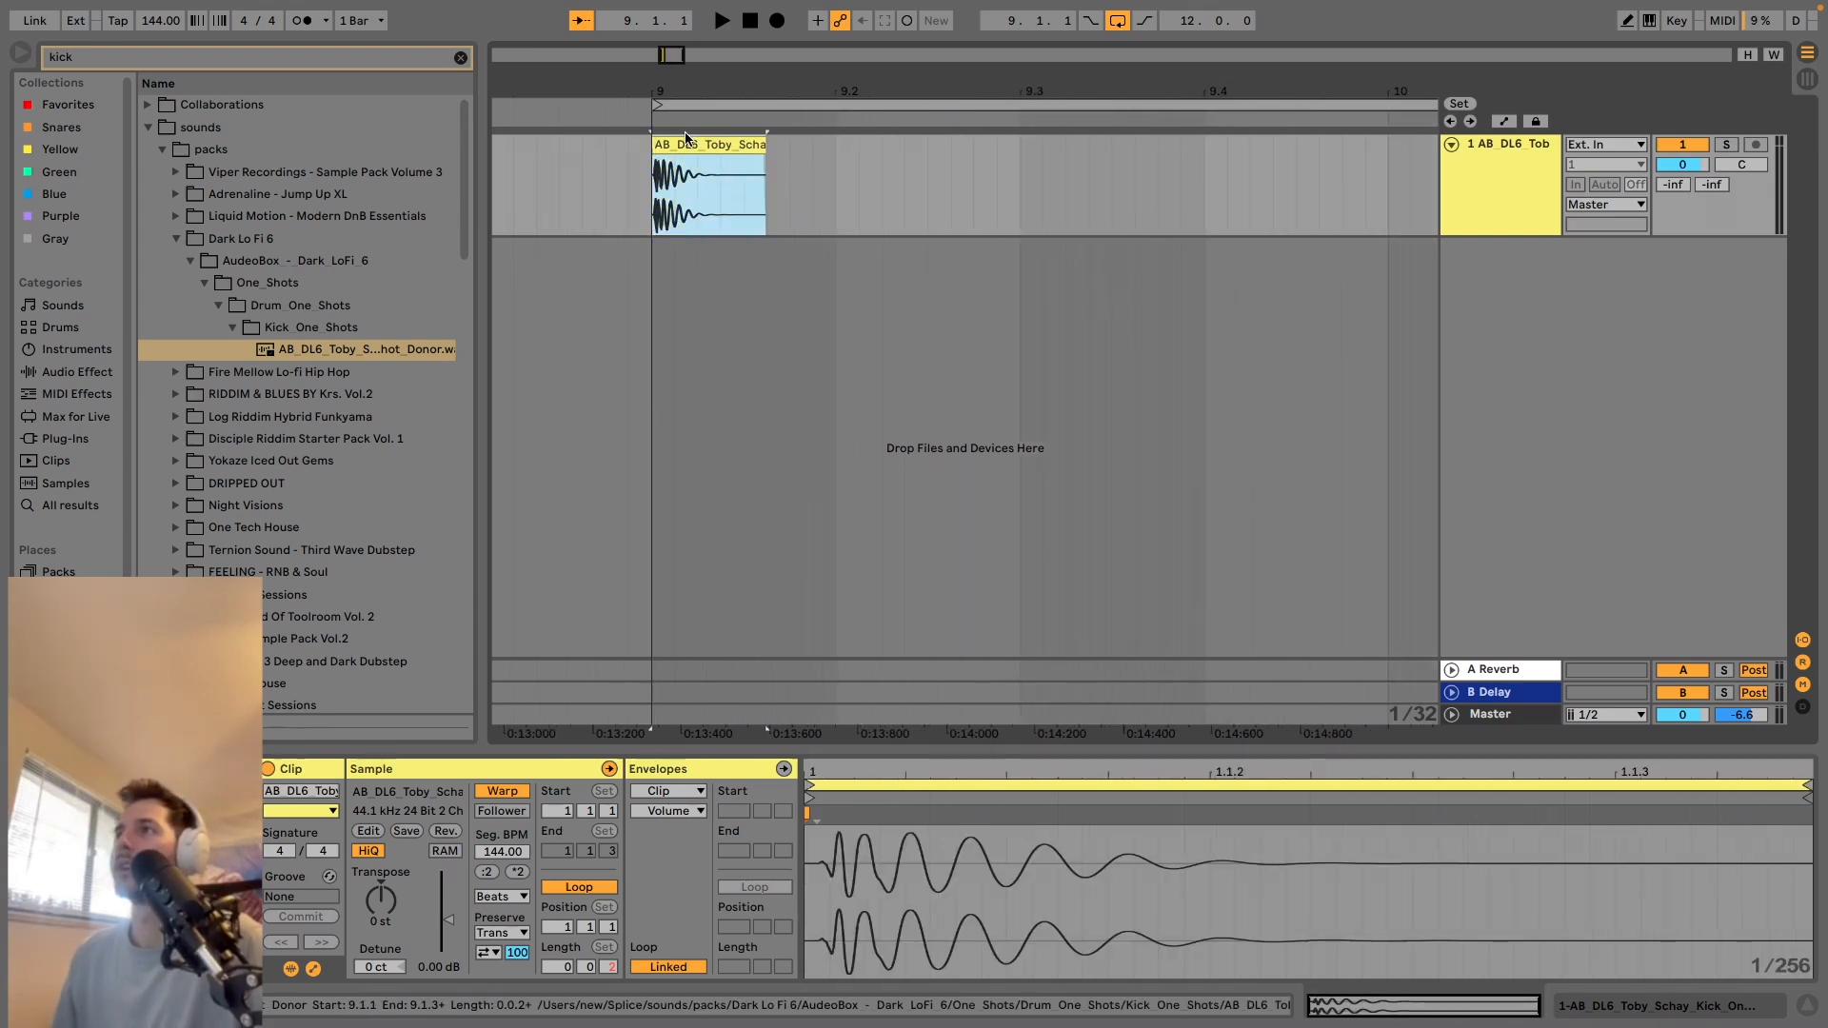
Play back the kick clip on its own from bar 9.
{"action": "left_click", "coordinate": [1528, 189]}
{"action": "key", "text": "space"}
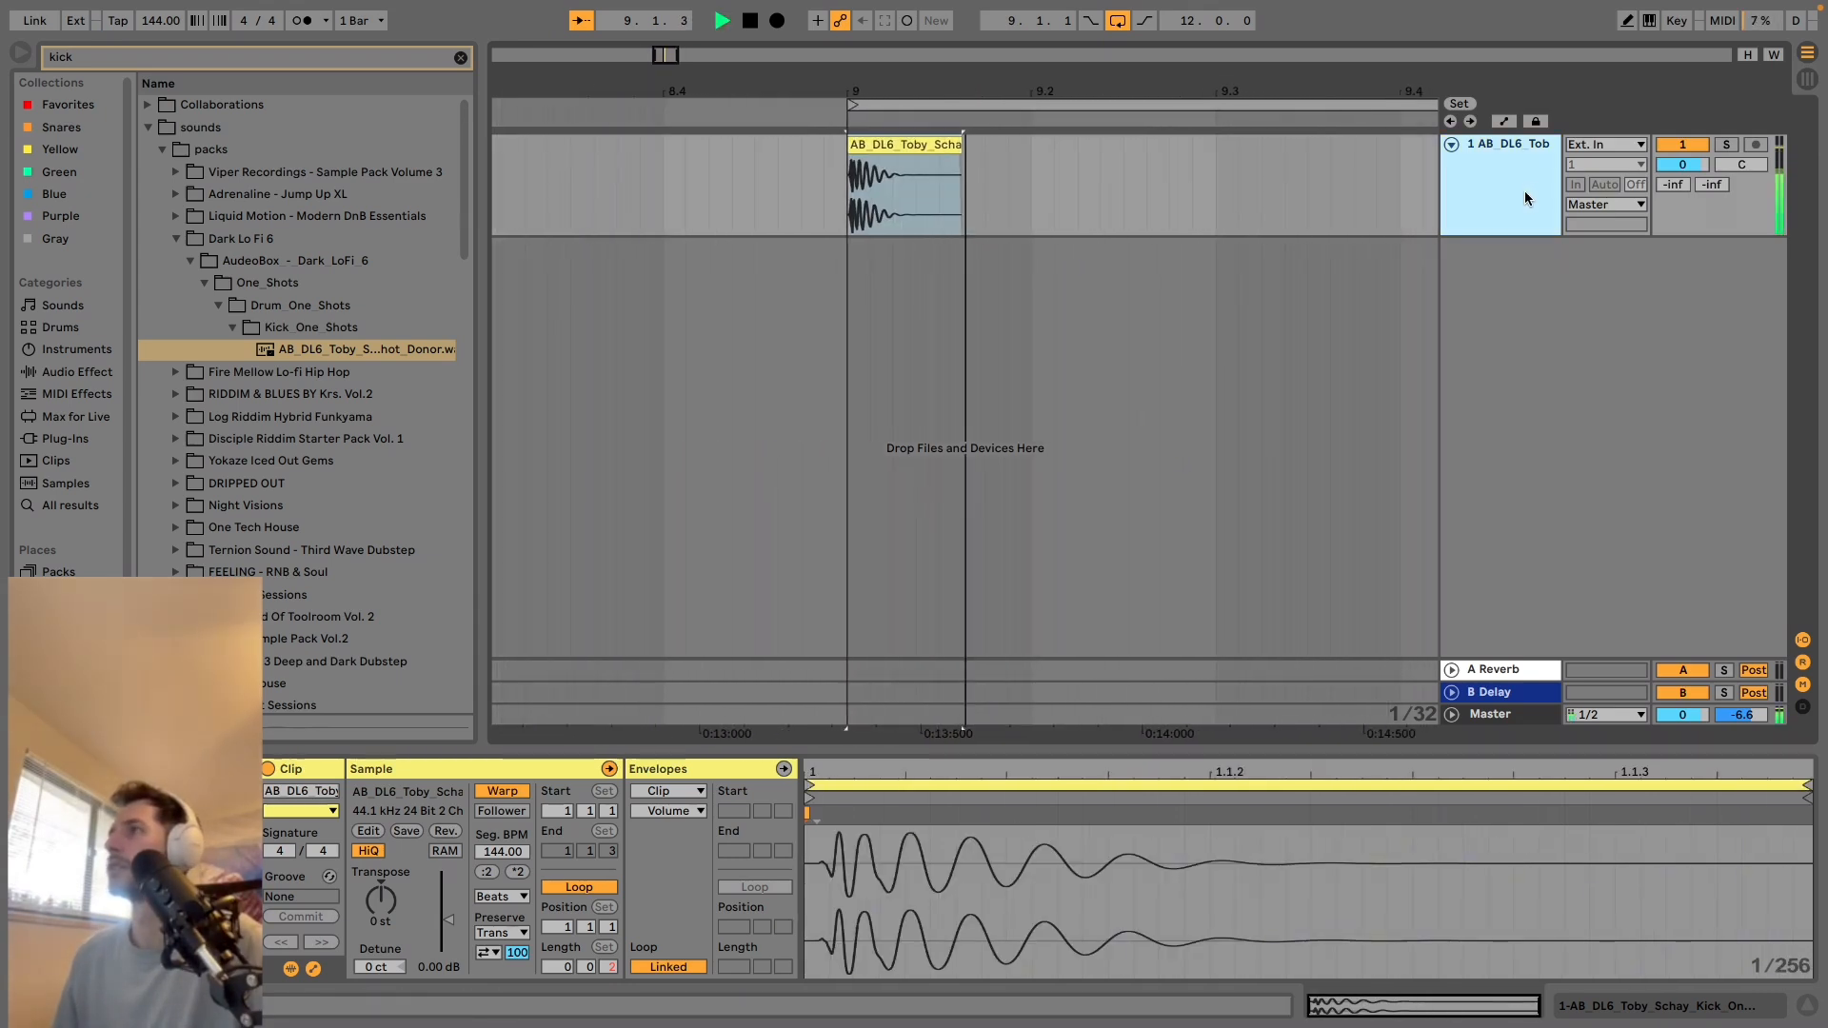
{"action": "key", "text": "space"}
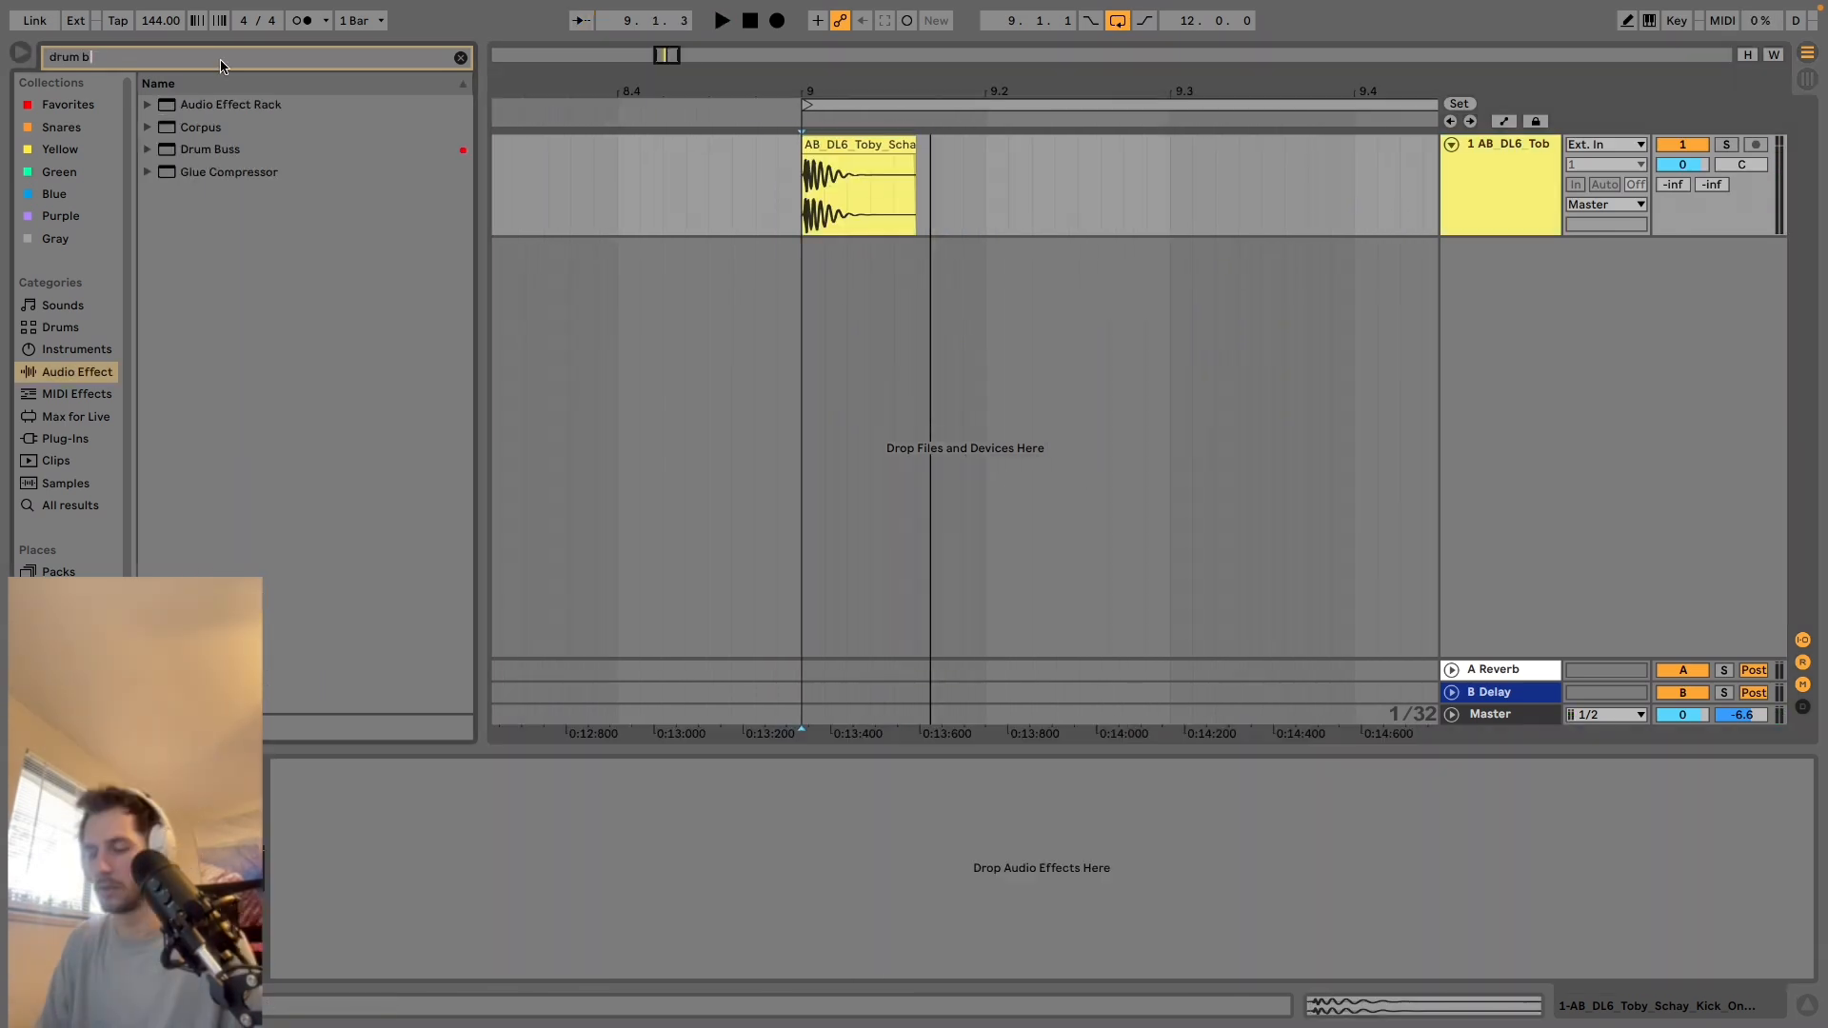
Find the Drum Buss audio effect, add it to the kick track and audition the processed kick.
{"action": "type", "text": "ss"}
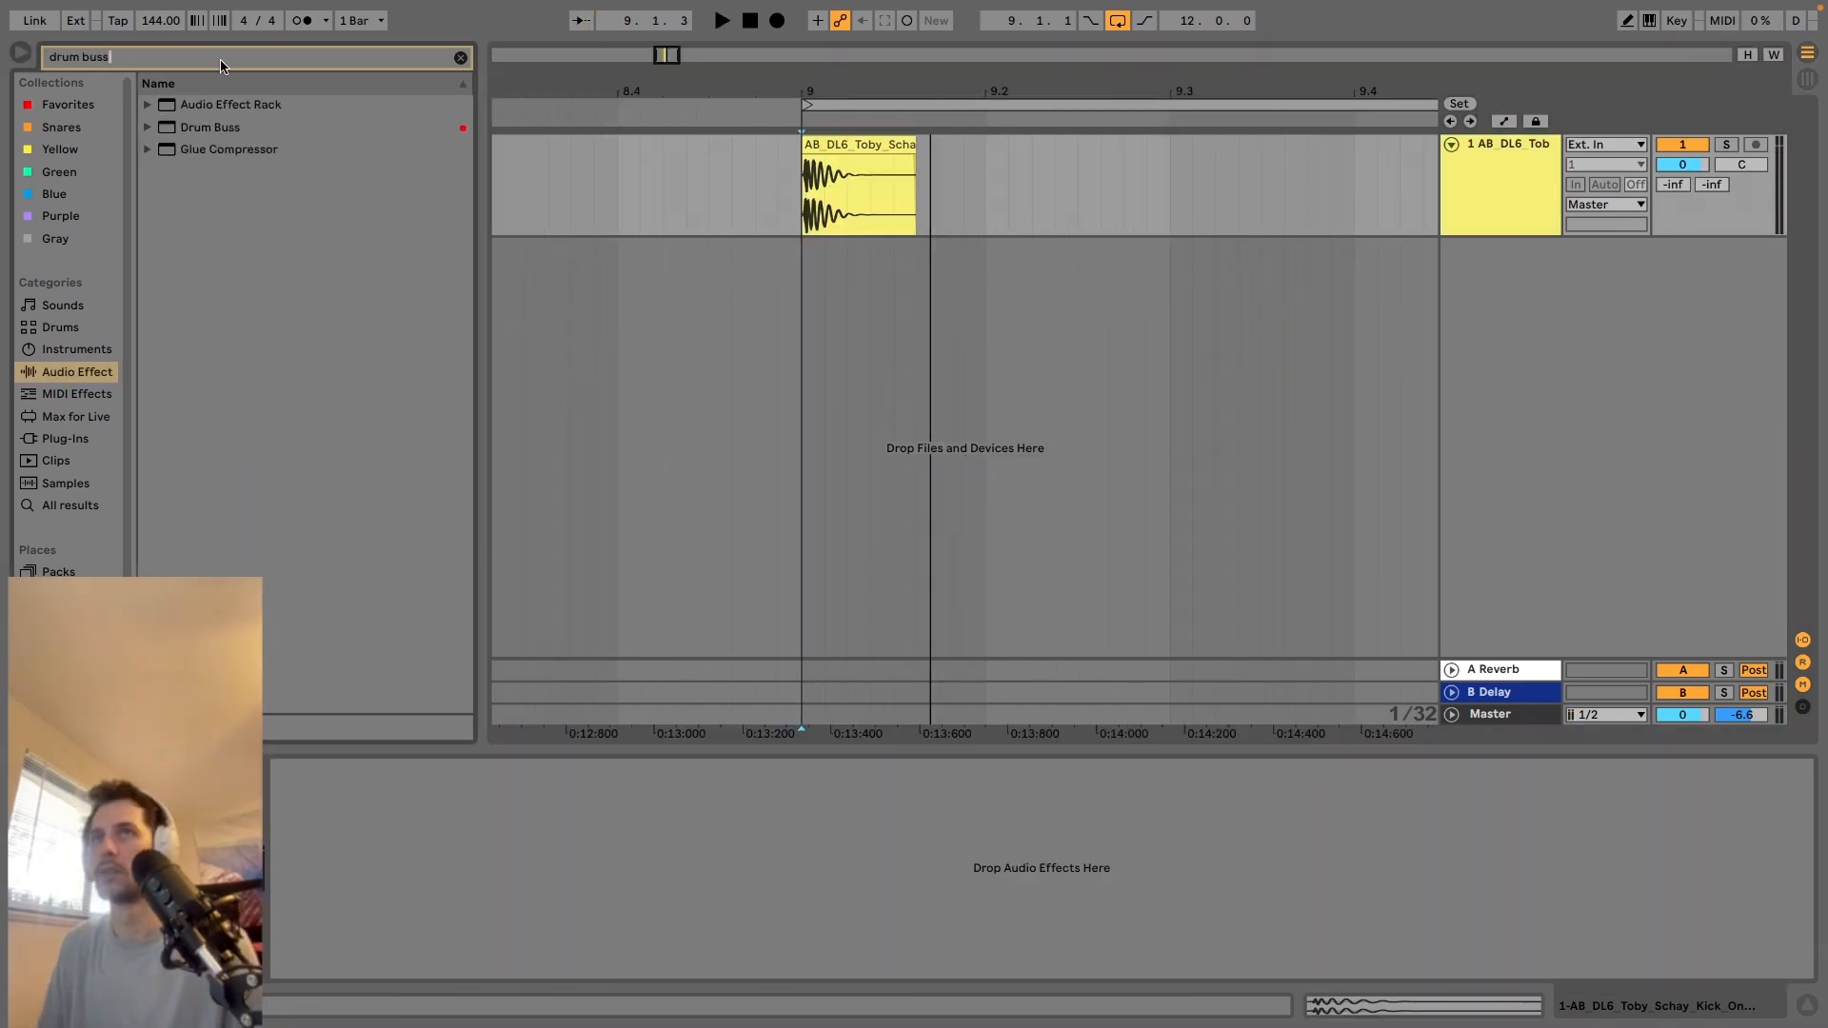
{"action": "double_click", "coordinate": [246, 129]}
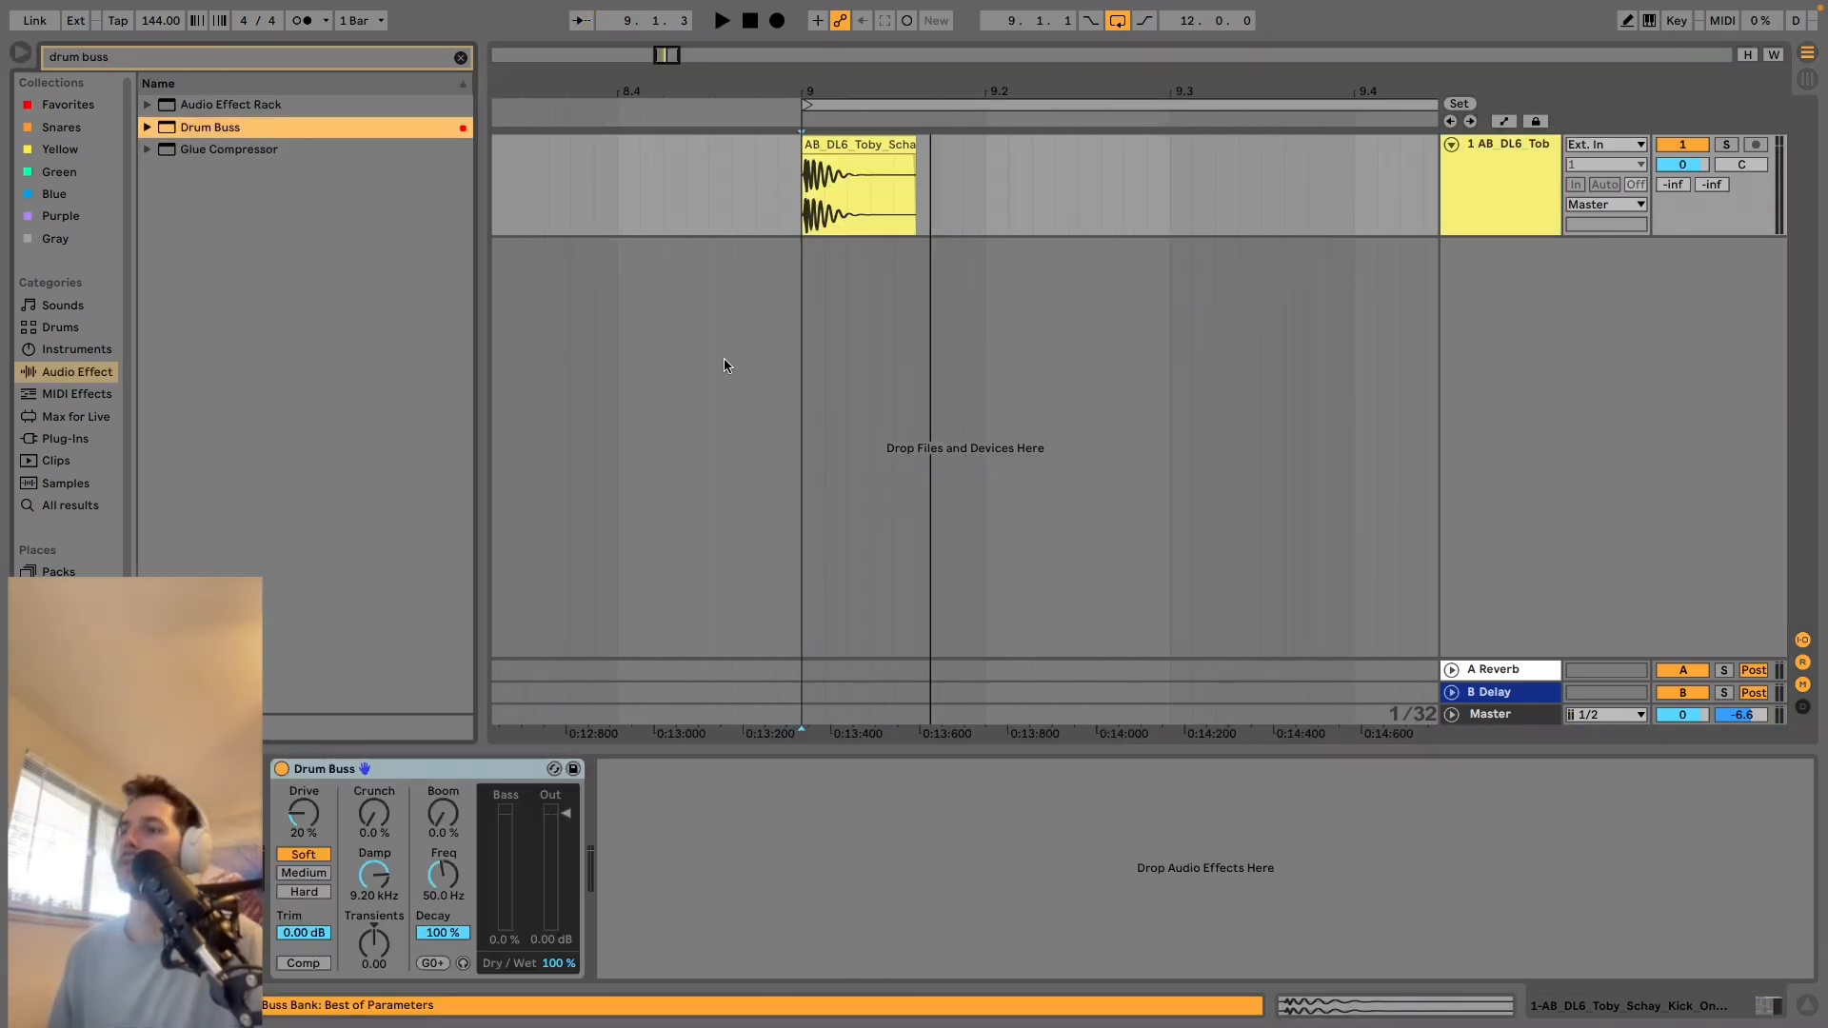
{"action": "key", "text": "space"}
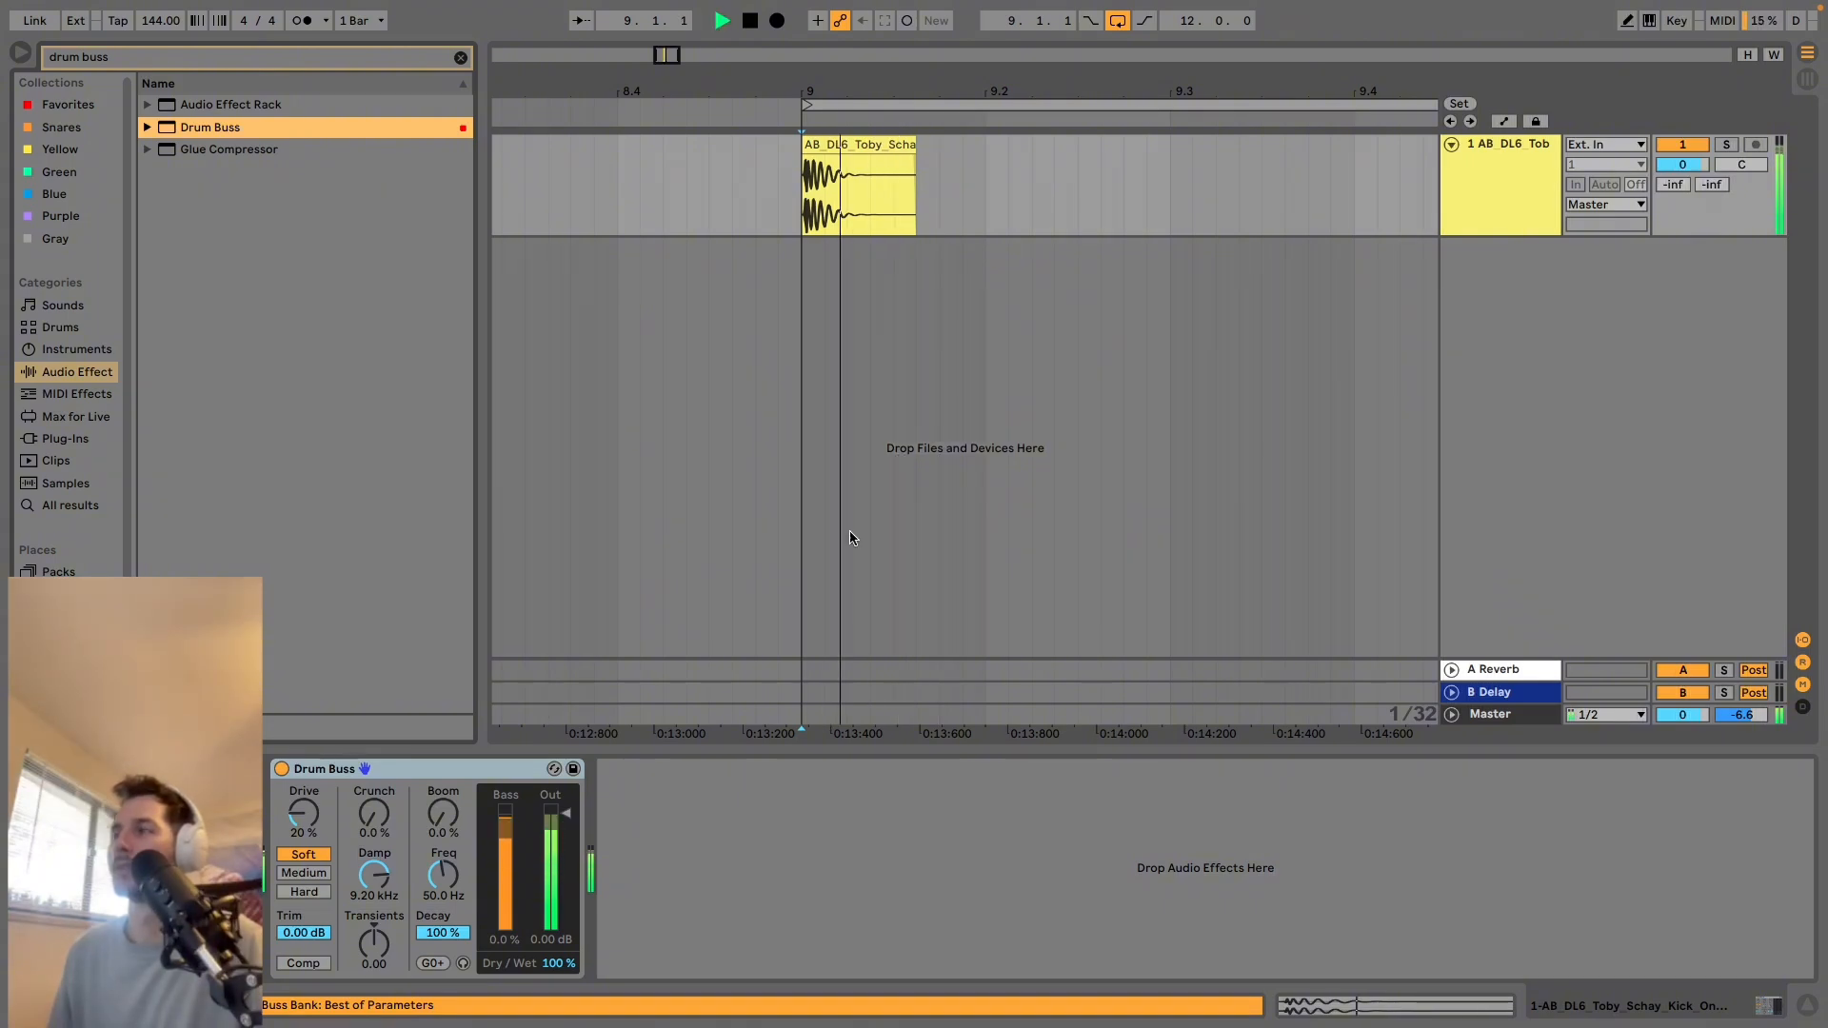
{"action": "key", "text": "space"}
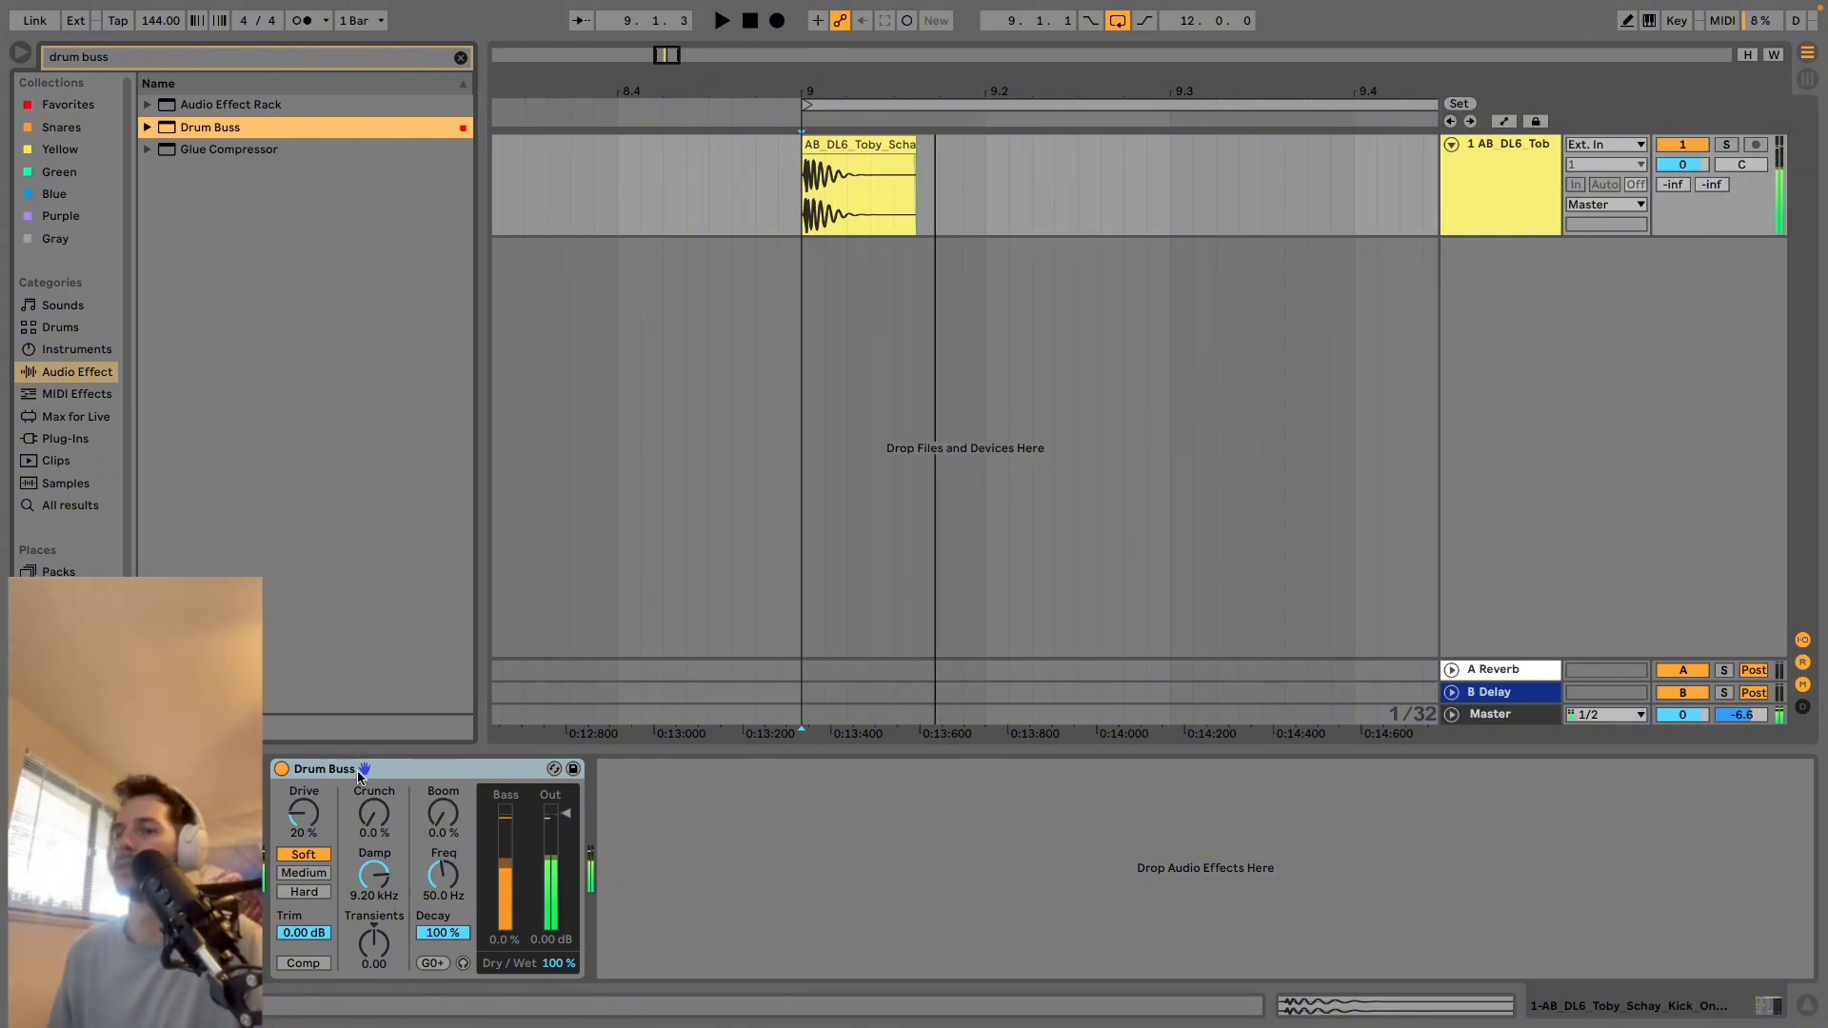
Compare the kick during playback with Drum Buss bypassed and enabled.
{"action": "left_click", "coordinate": [285, 768]}
{"action": "key", "text": "space"}
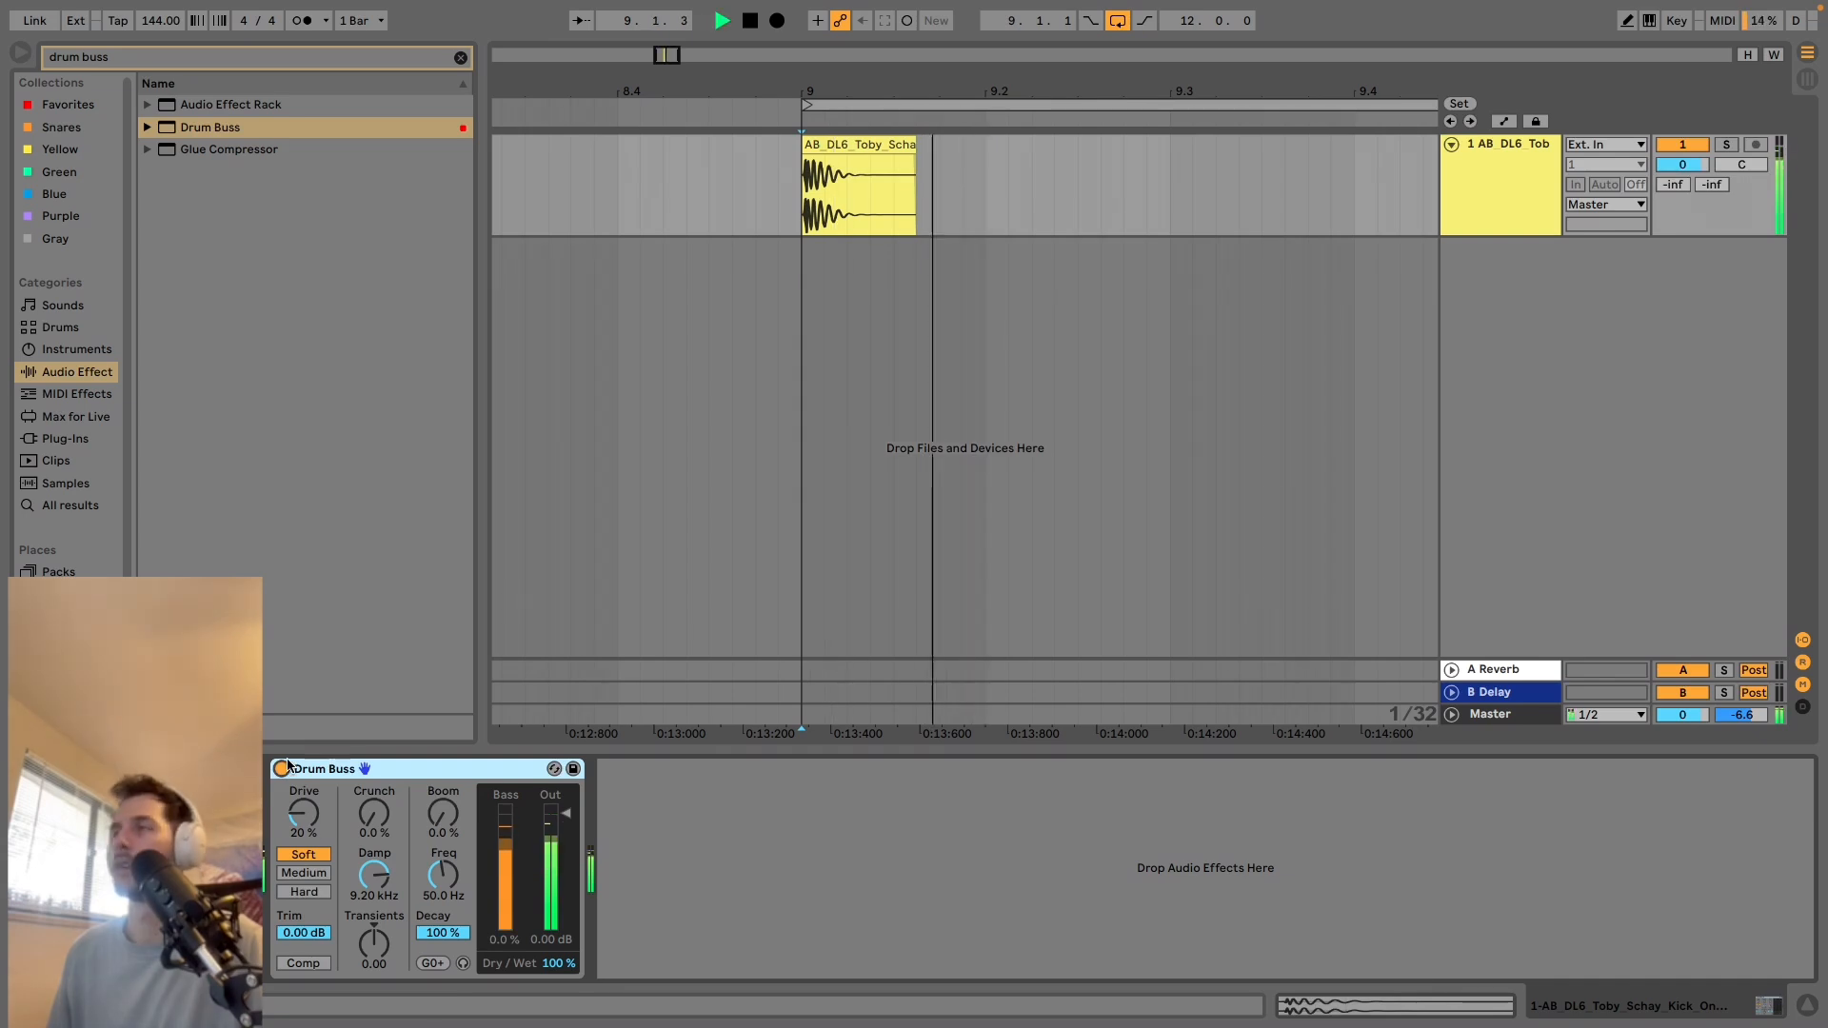
{"action": "key", "text": "space"}
Search the Splice folder for "snare" samples.
{"action": "left_click", "coordinate": [249, 59]}
{"action": "type", "text": "snare"}
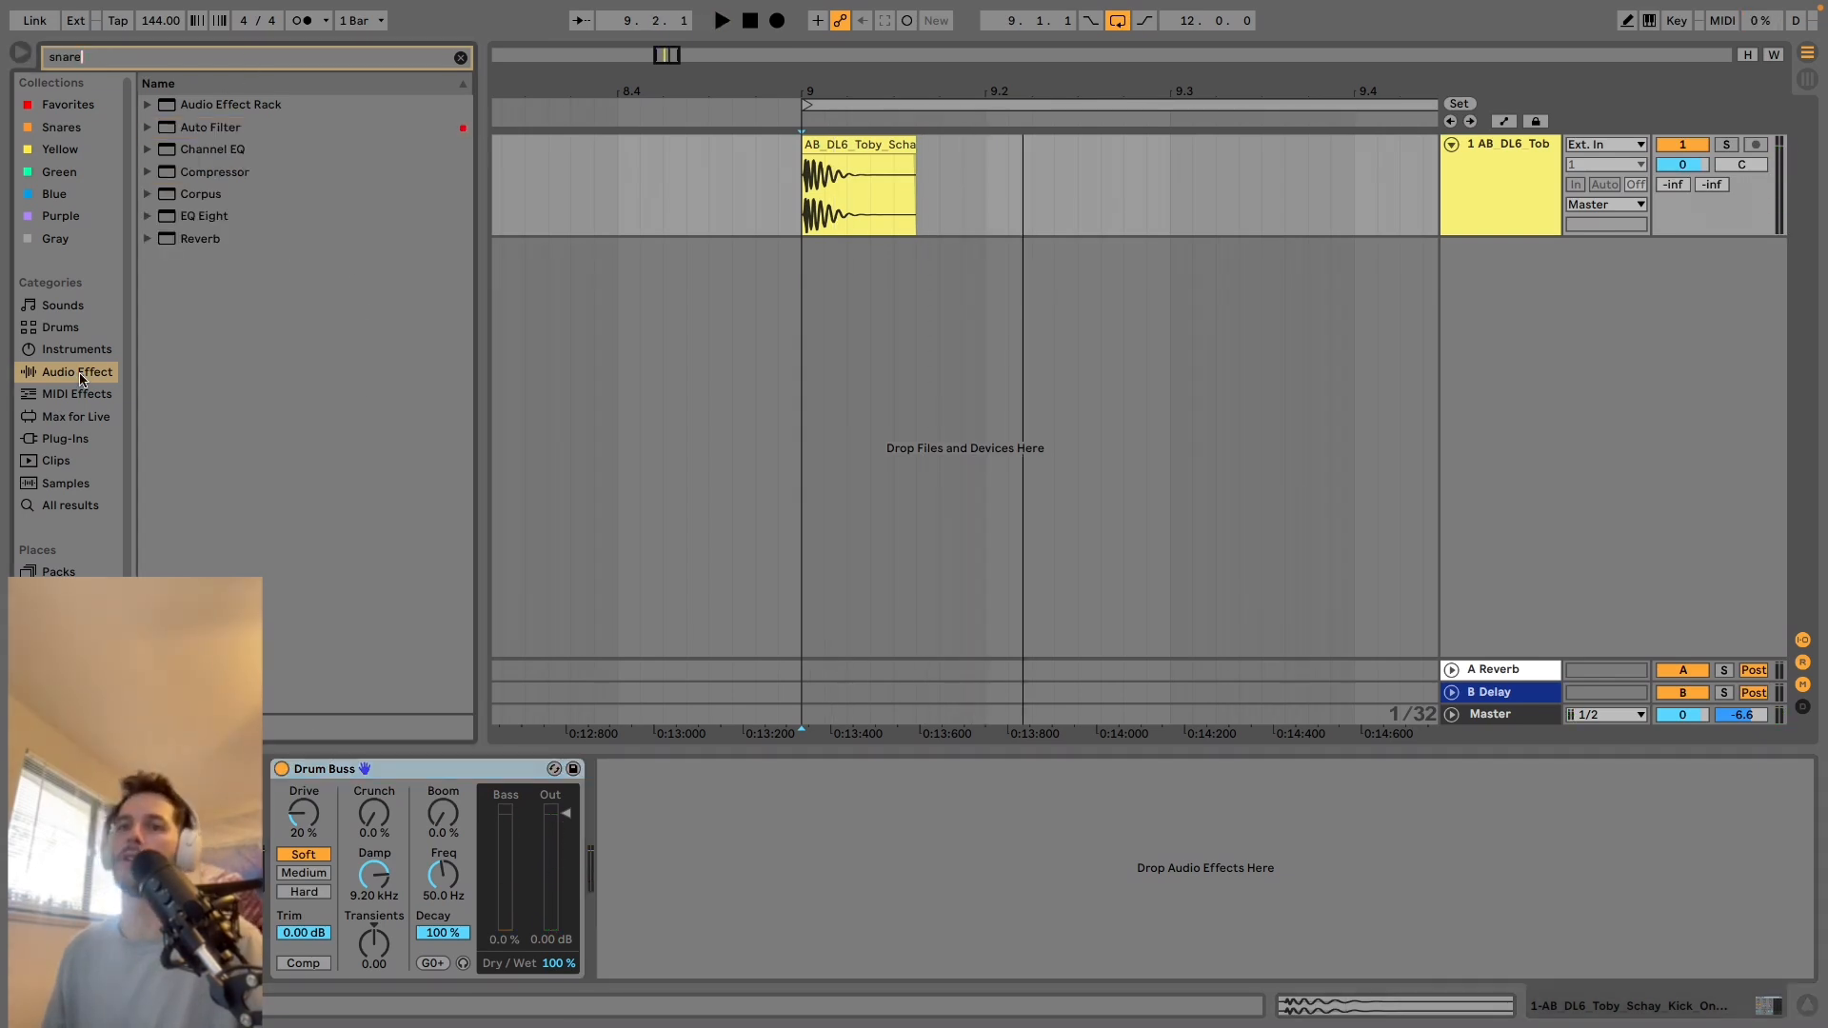
{"action": "scroll", "coordinate": [74, 478], "scroll_direction": "down", "scroll_amount": 4}
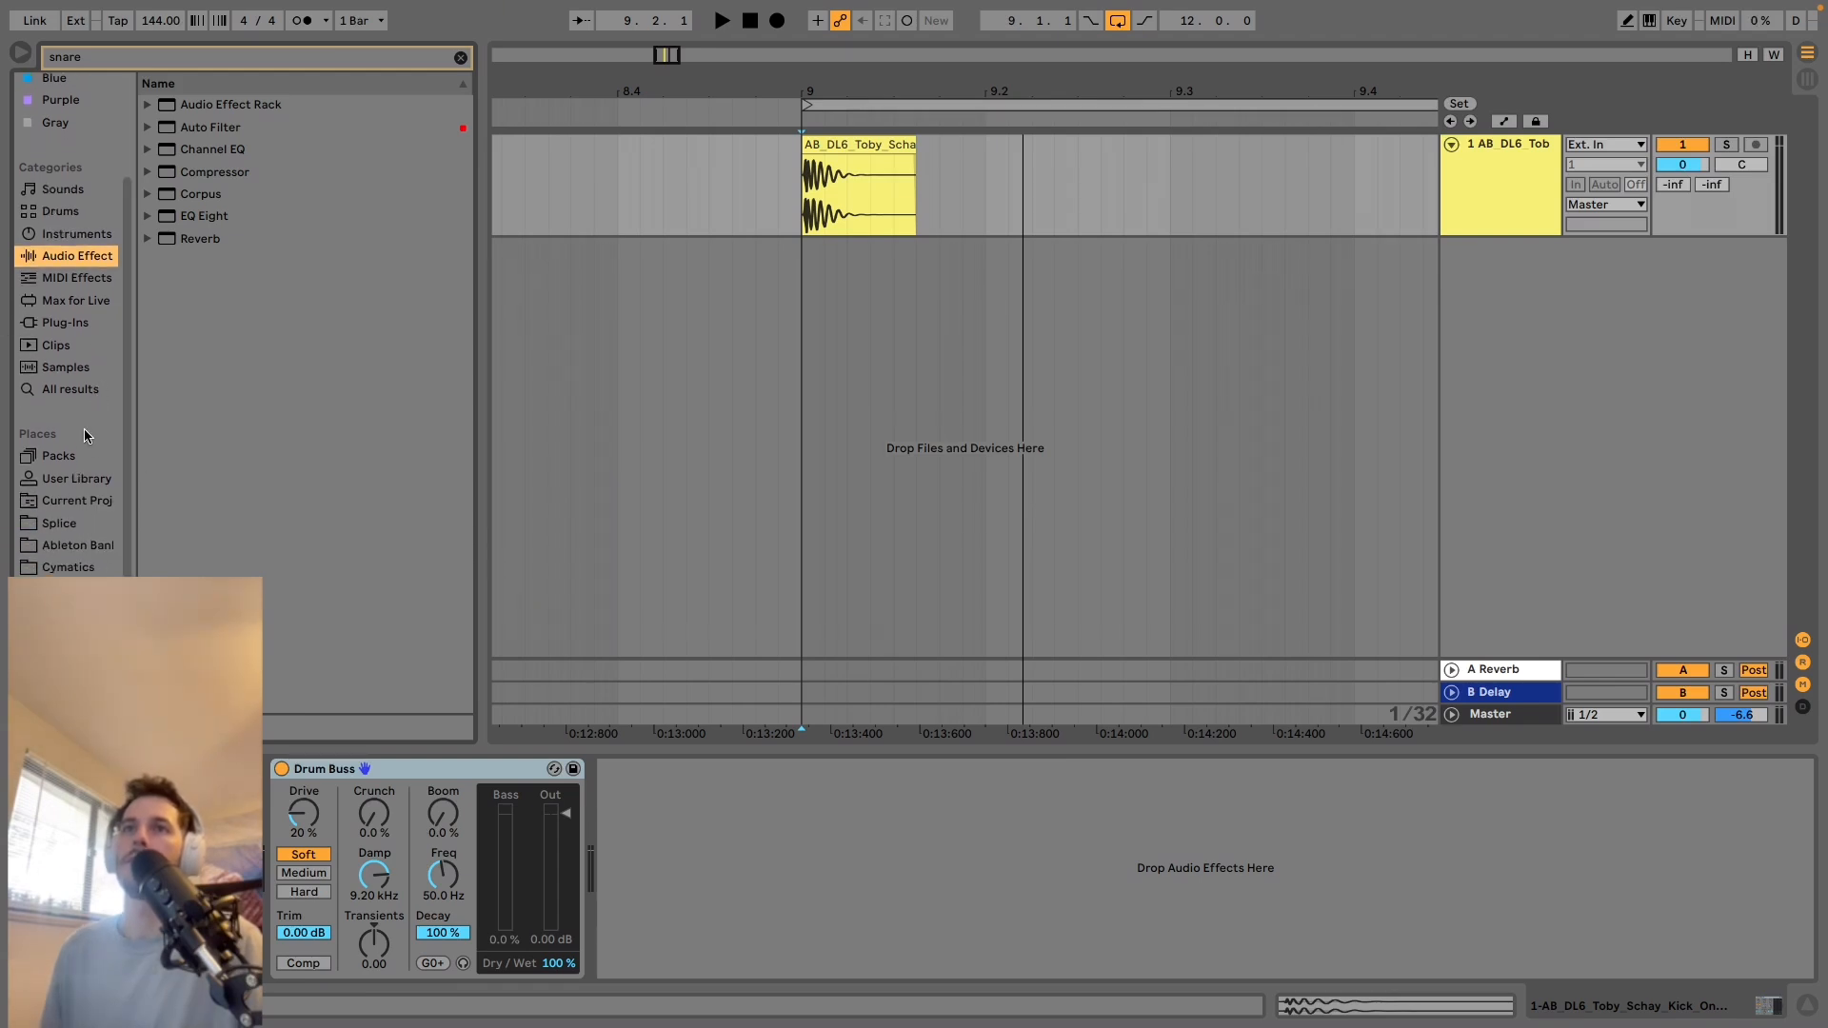
{"action": "left_click", "coordinate": [59, 523]}
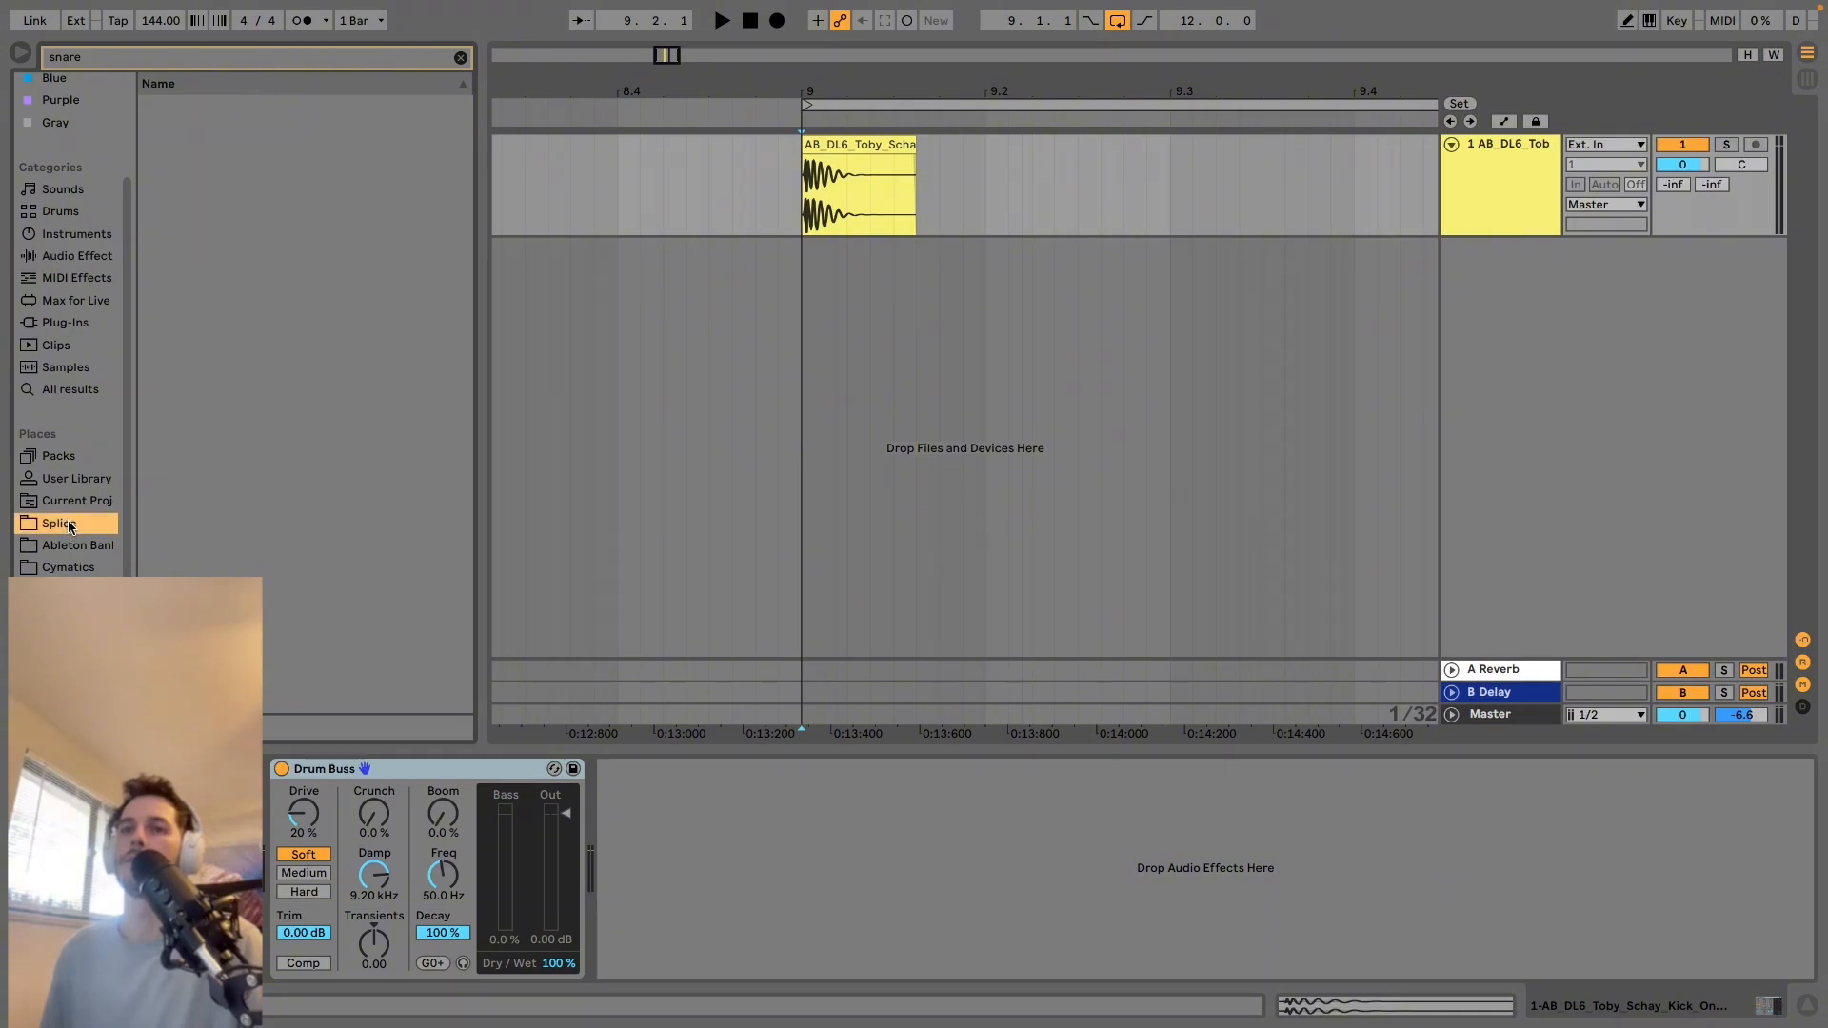
Preview the snare one-shot in the RARE - Tape Jams 3 pack and place it on a new audio track at 9.3.
{"action": "left_click", "coordinate": [262, 174]}
{"action": "key", "text": "Right"}
{"action": "key", "text": "Down"}
{"action": "key", "text": "Right"}
{"action": "key", "text": "Down"}
{"action": "key", "text": "Right"}
{"action": "key", "text": "Down"}
{"action": "key", "text": "Right"}
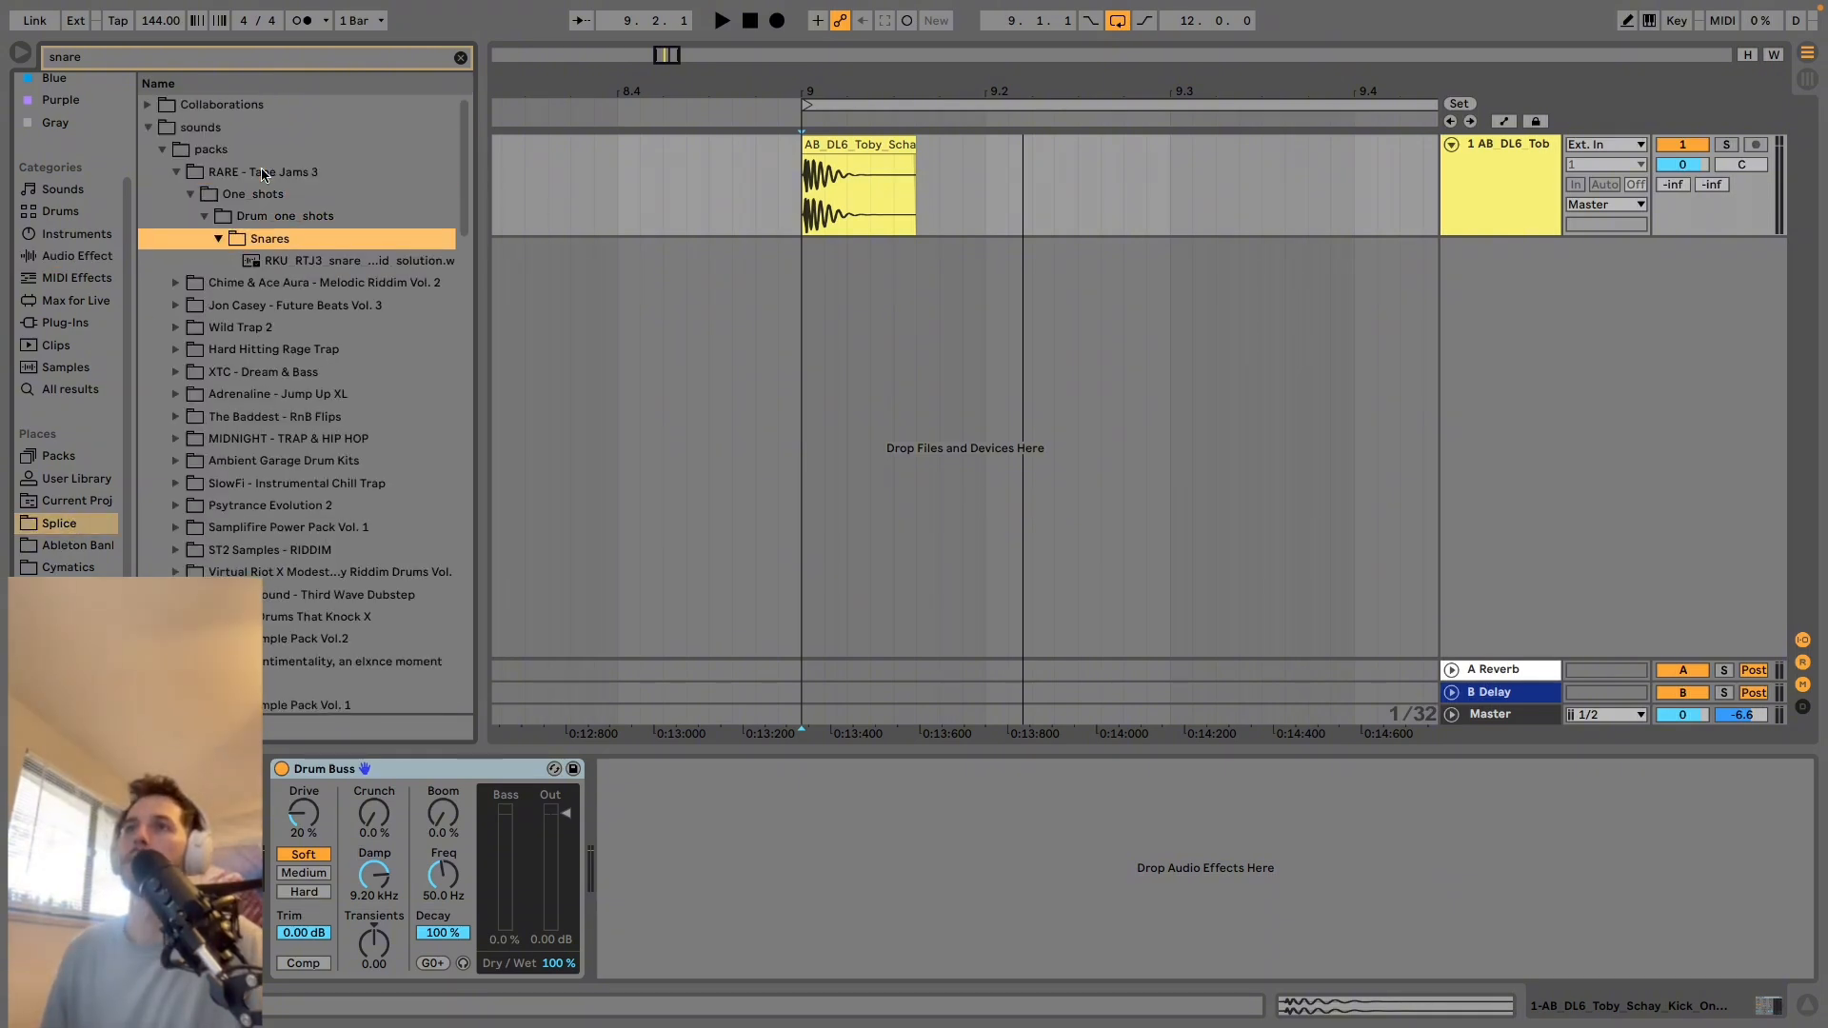
{"action": "key", "text": "Down"}
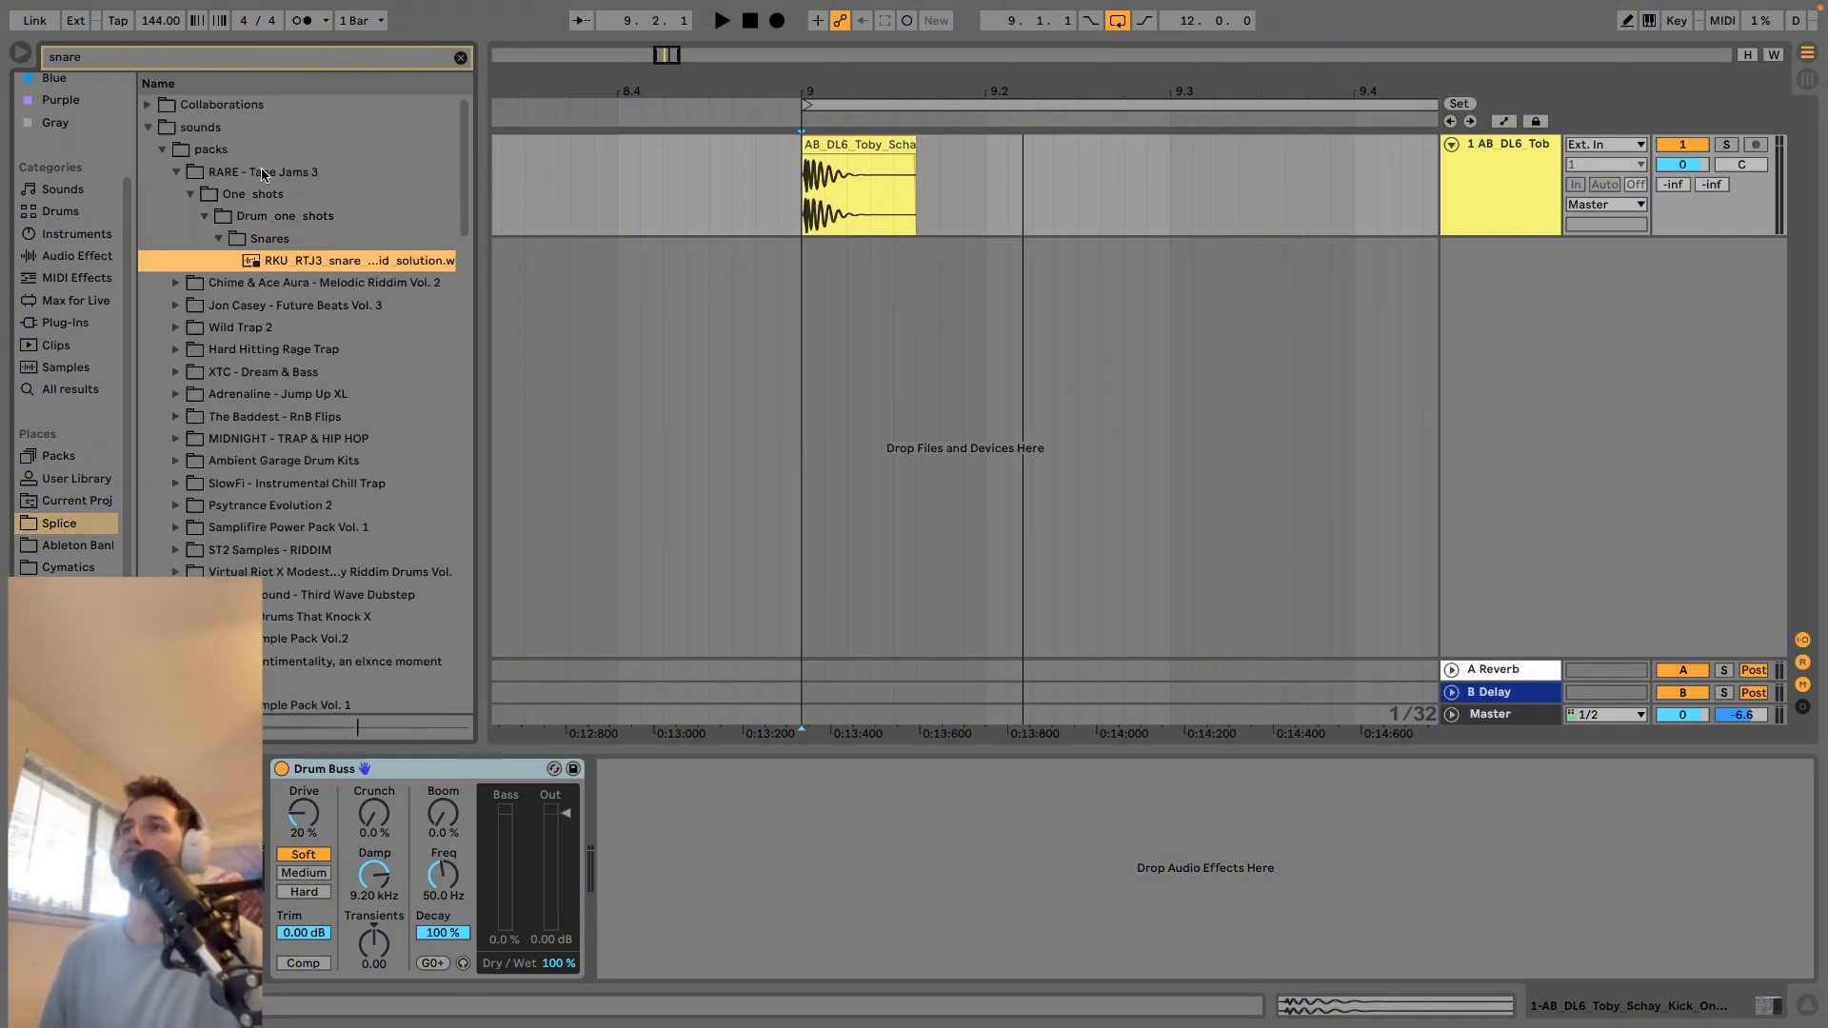
{"action": "left_click_drag", "start_coordinate": [295, 266], "coordinate": [1167, 283]}
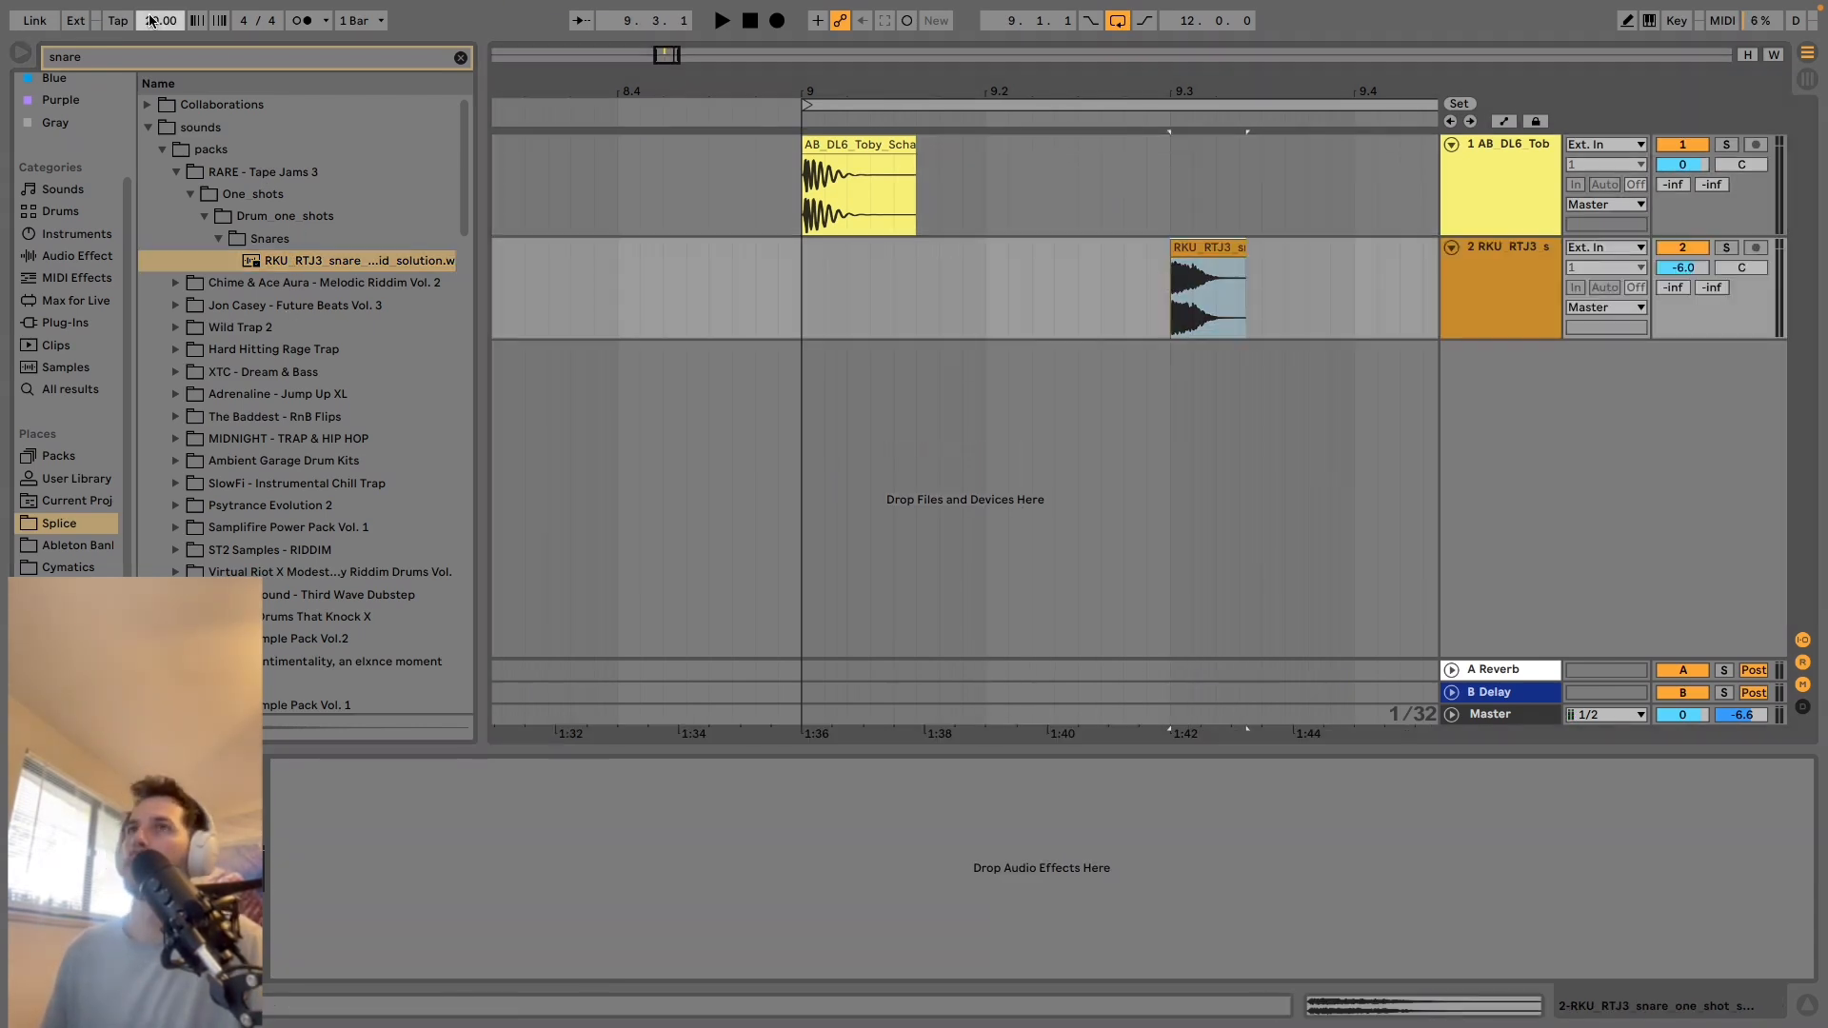
Set the project tempo to 140 BPM and play the kick and snare together.
{"action": "left_click", "coordinate": [149, 21]}
{"action": "type", "text": "1"}
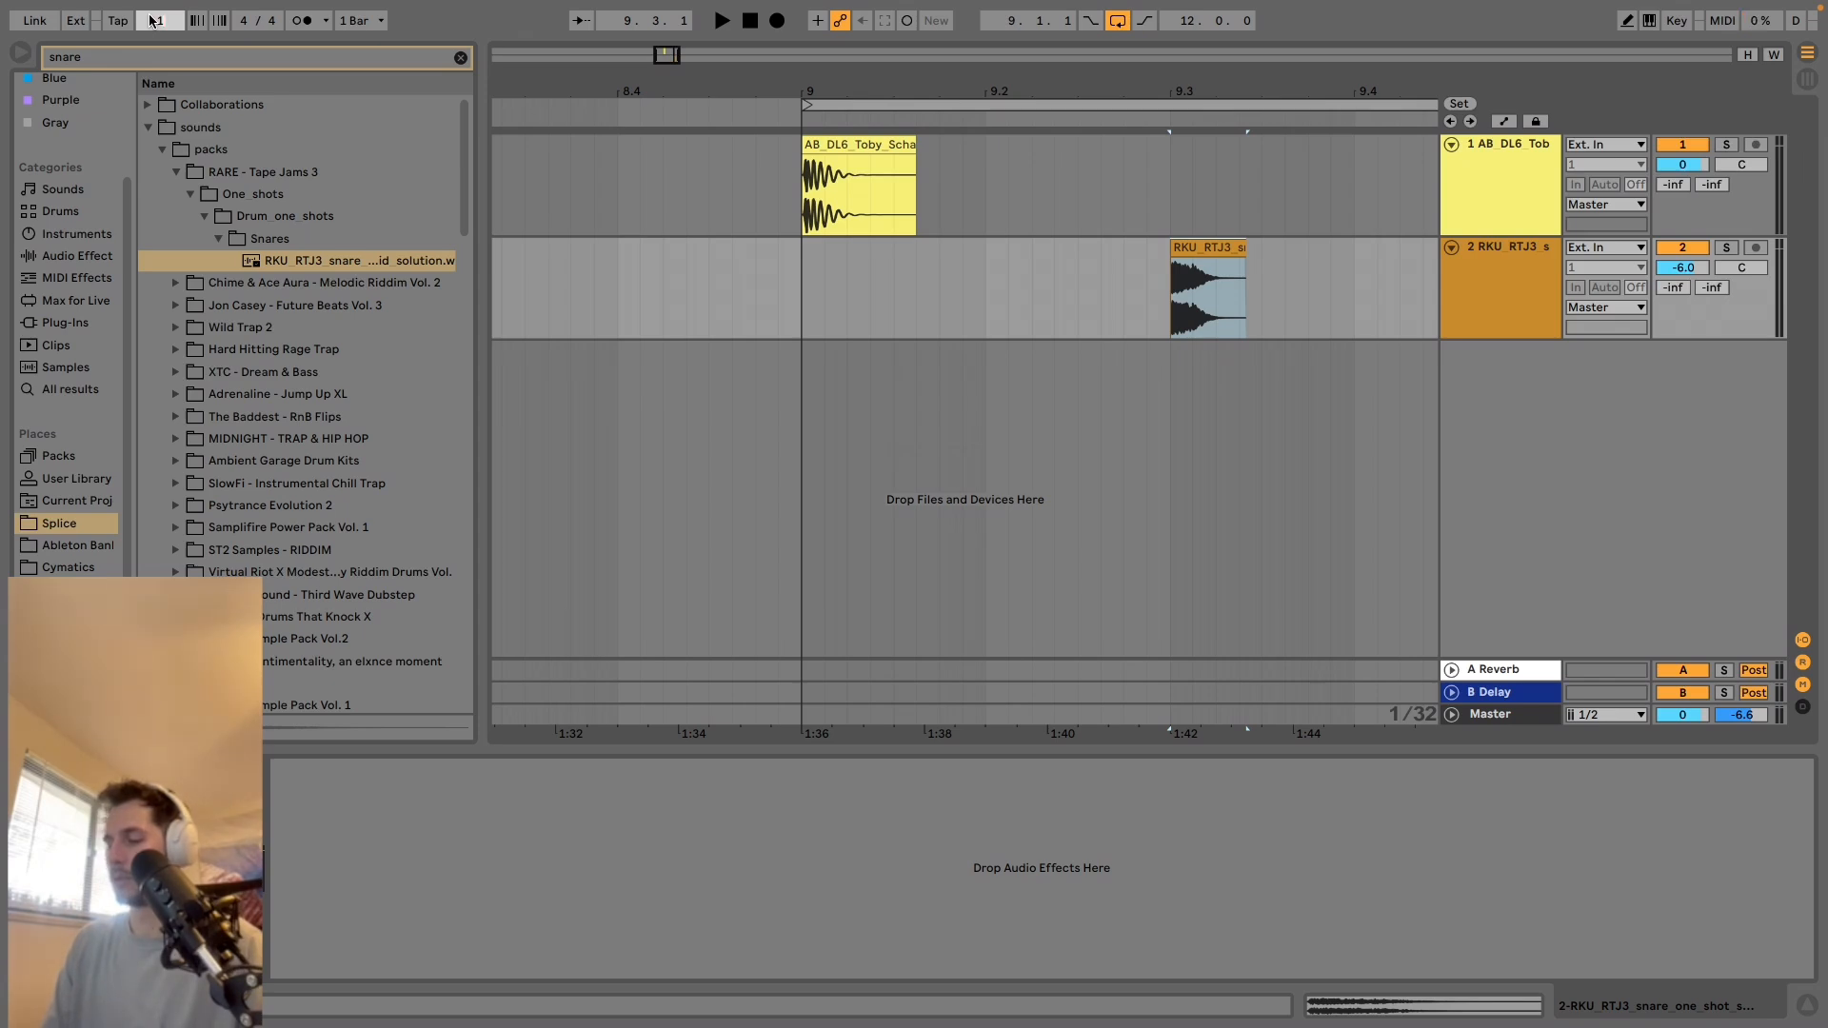
{"action": "type", "text": "40"}
{"action": "key", "text": "Return"}
{"action": "key", "text": "space"}
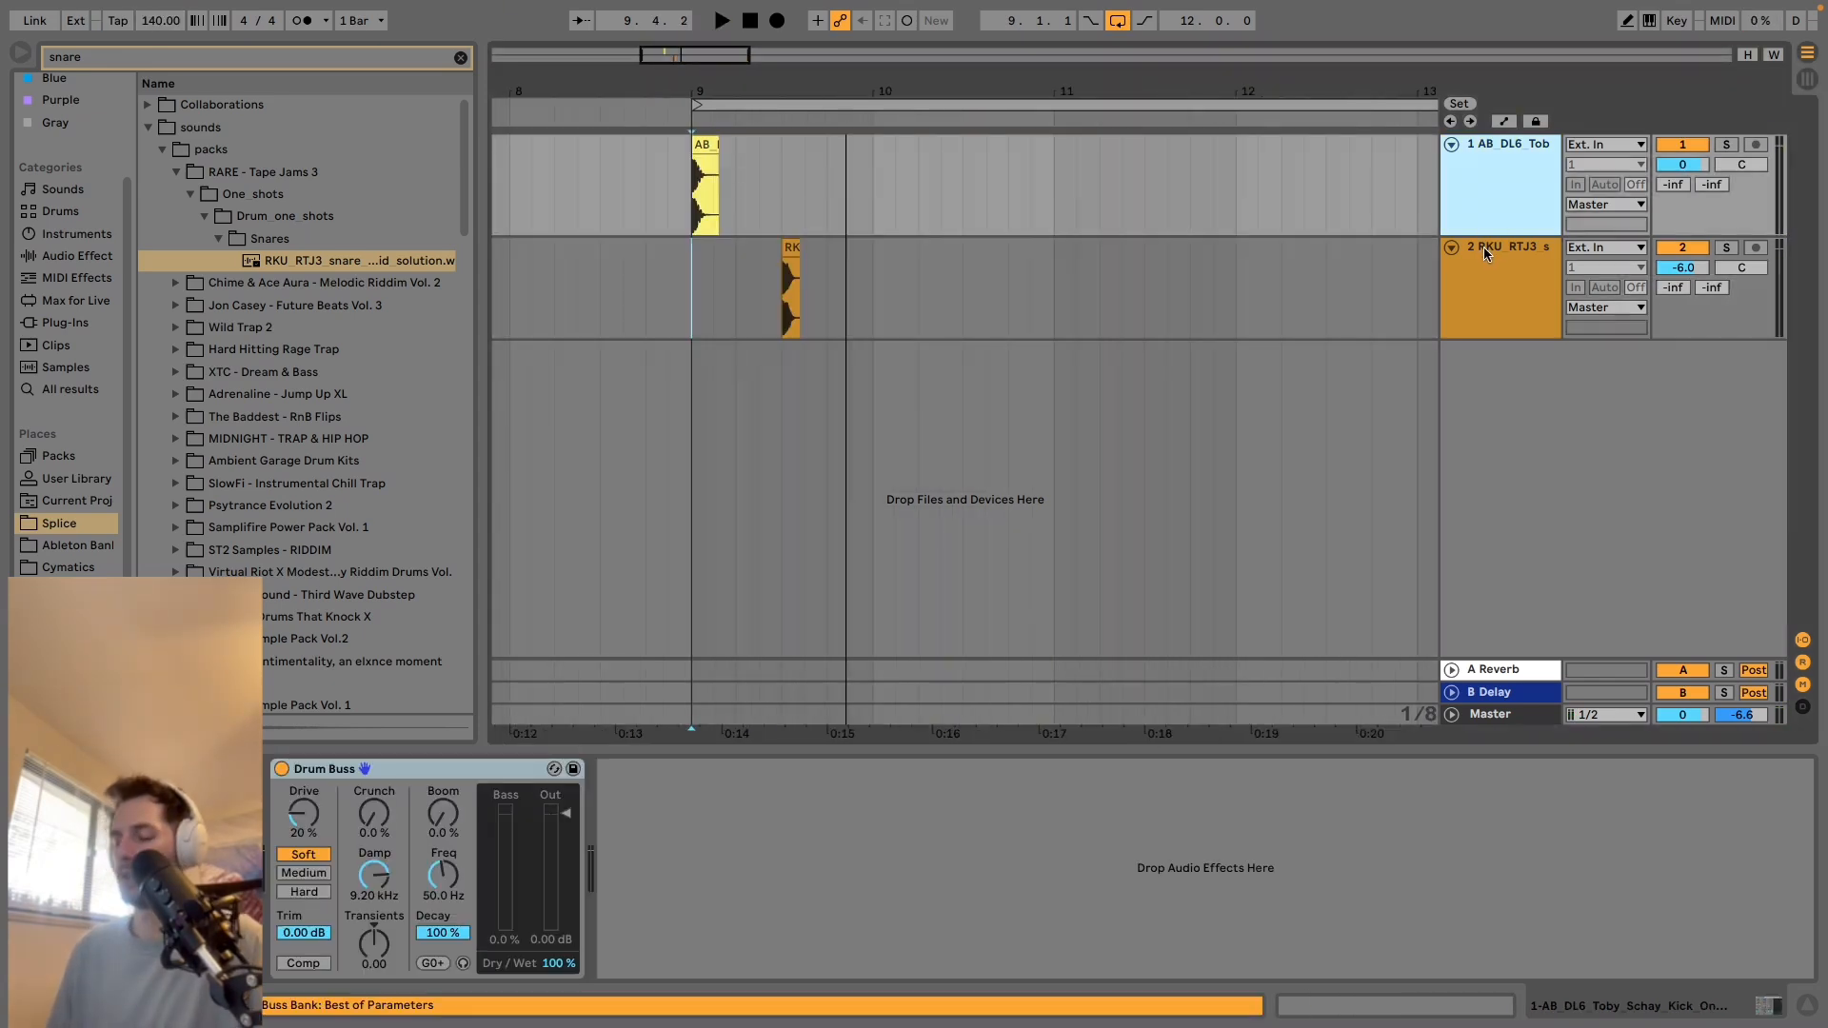
Group the kick and snare tracks and move Drum Buss from the kick track onto the group.
{"action": "left_click", "coordinate": [1483, 247]}
{"action": "key", "text": "ctrl+g"}
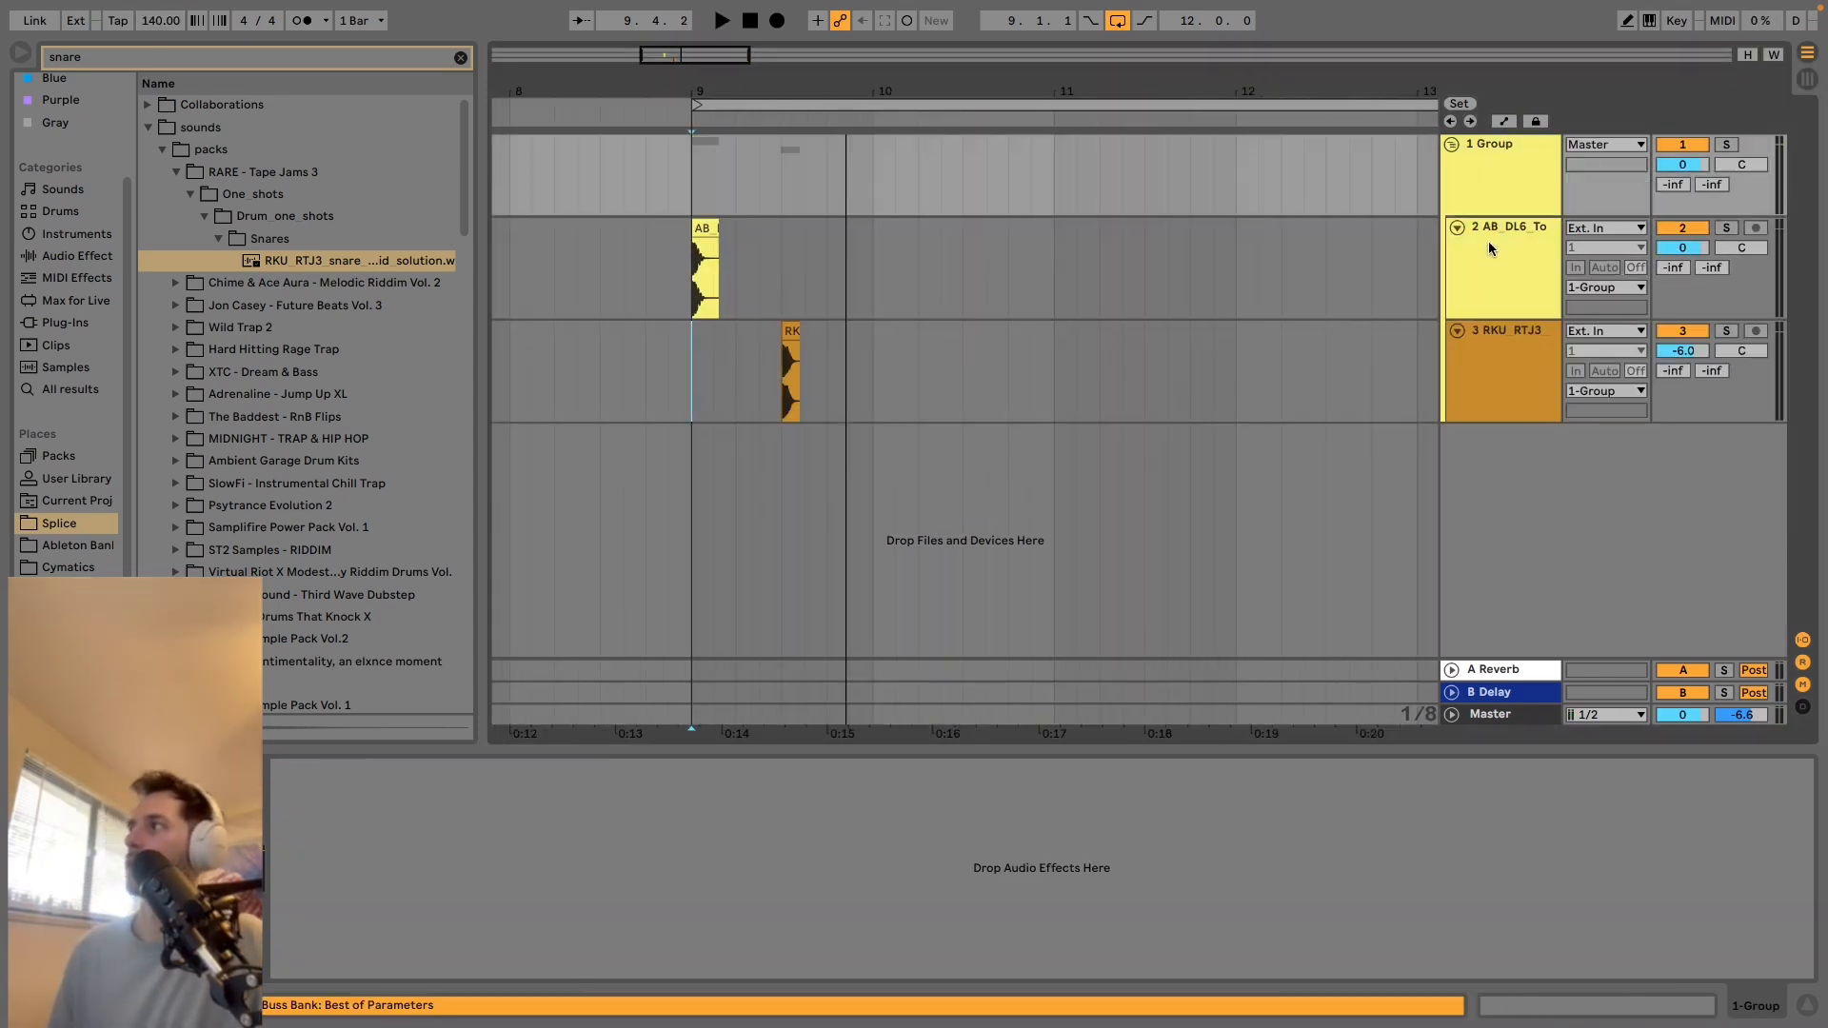
{"action": "left_click", "coordinate": [1493, 258]}
{"action": "left_click", "coordinate": [492, 770]}
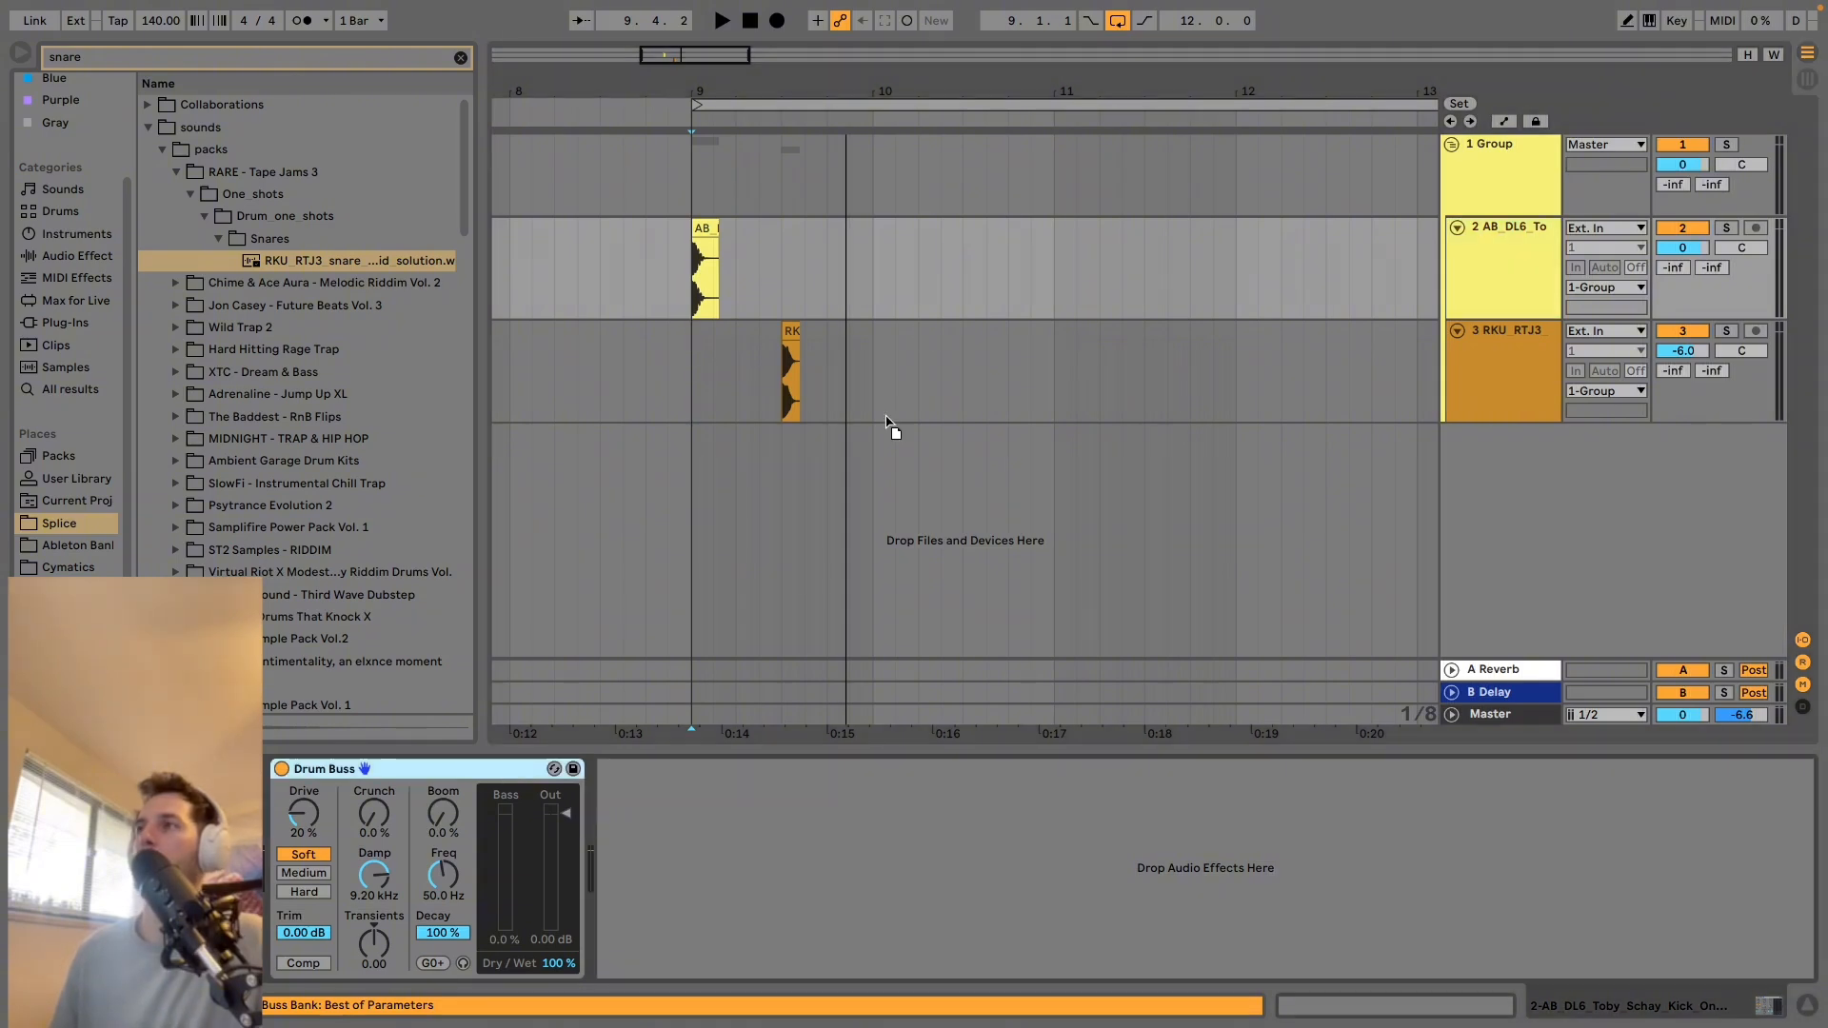
Rename the group track "Kick Snare" and play it back from bar 9.
{"action": "left_click", "coordinate": [1480, 166]}
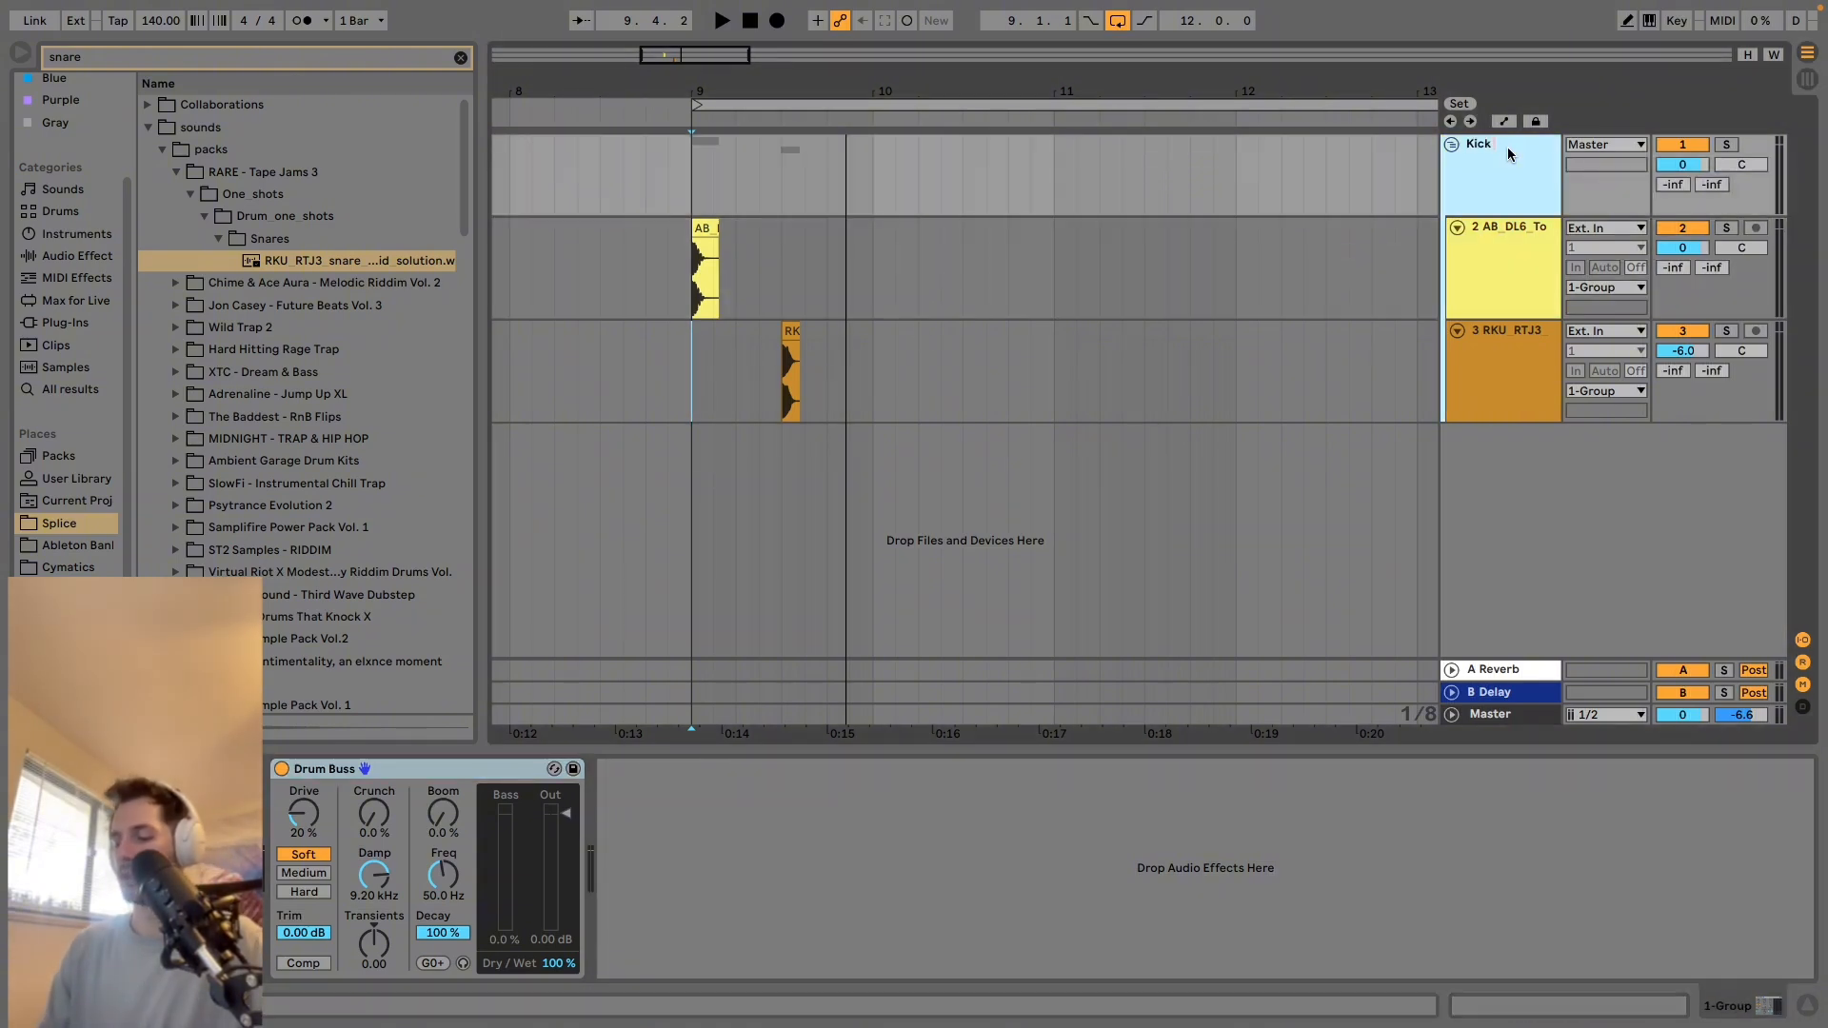
{"action": "key", "text": "Return"}
{"action": "key", "text": "space"}
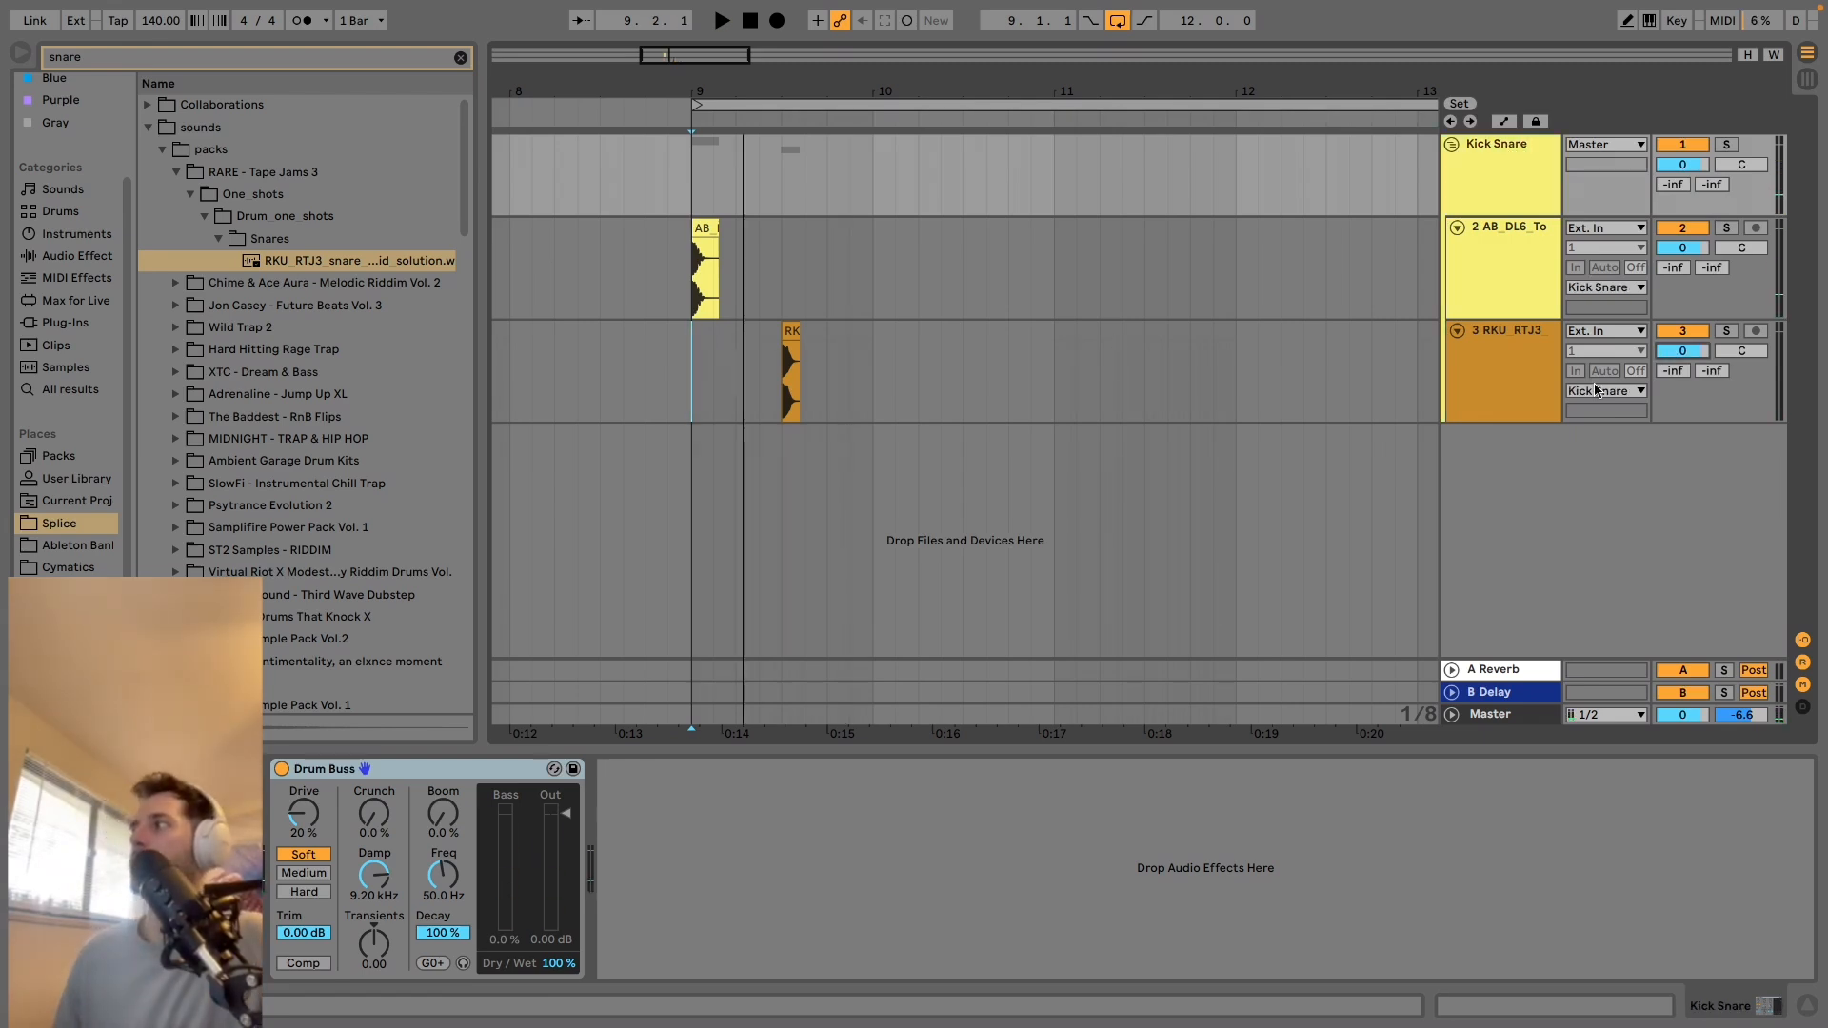
{"action": "key", "text": "space"}
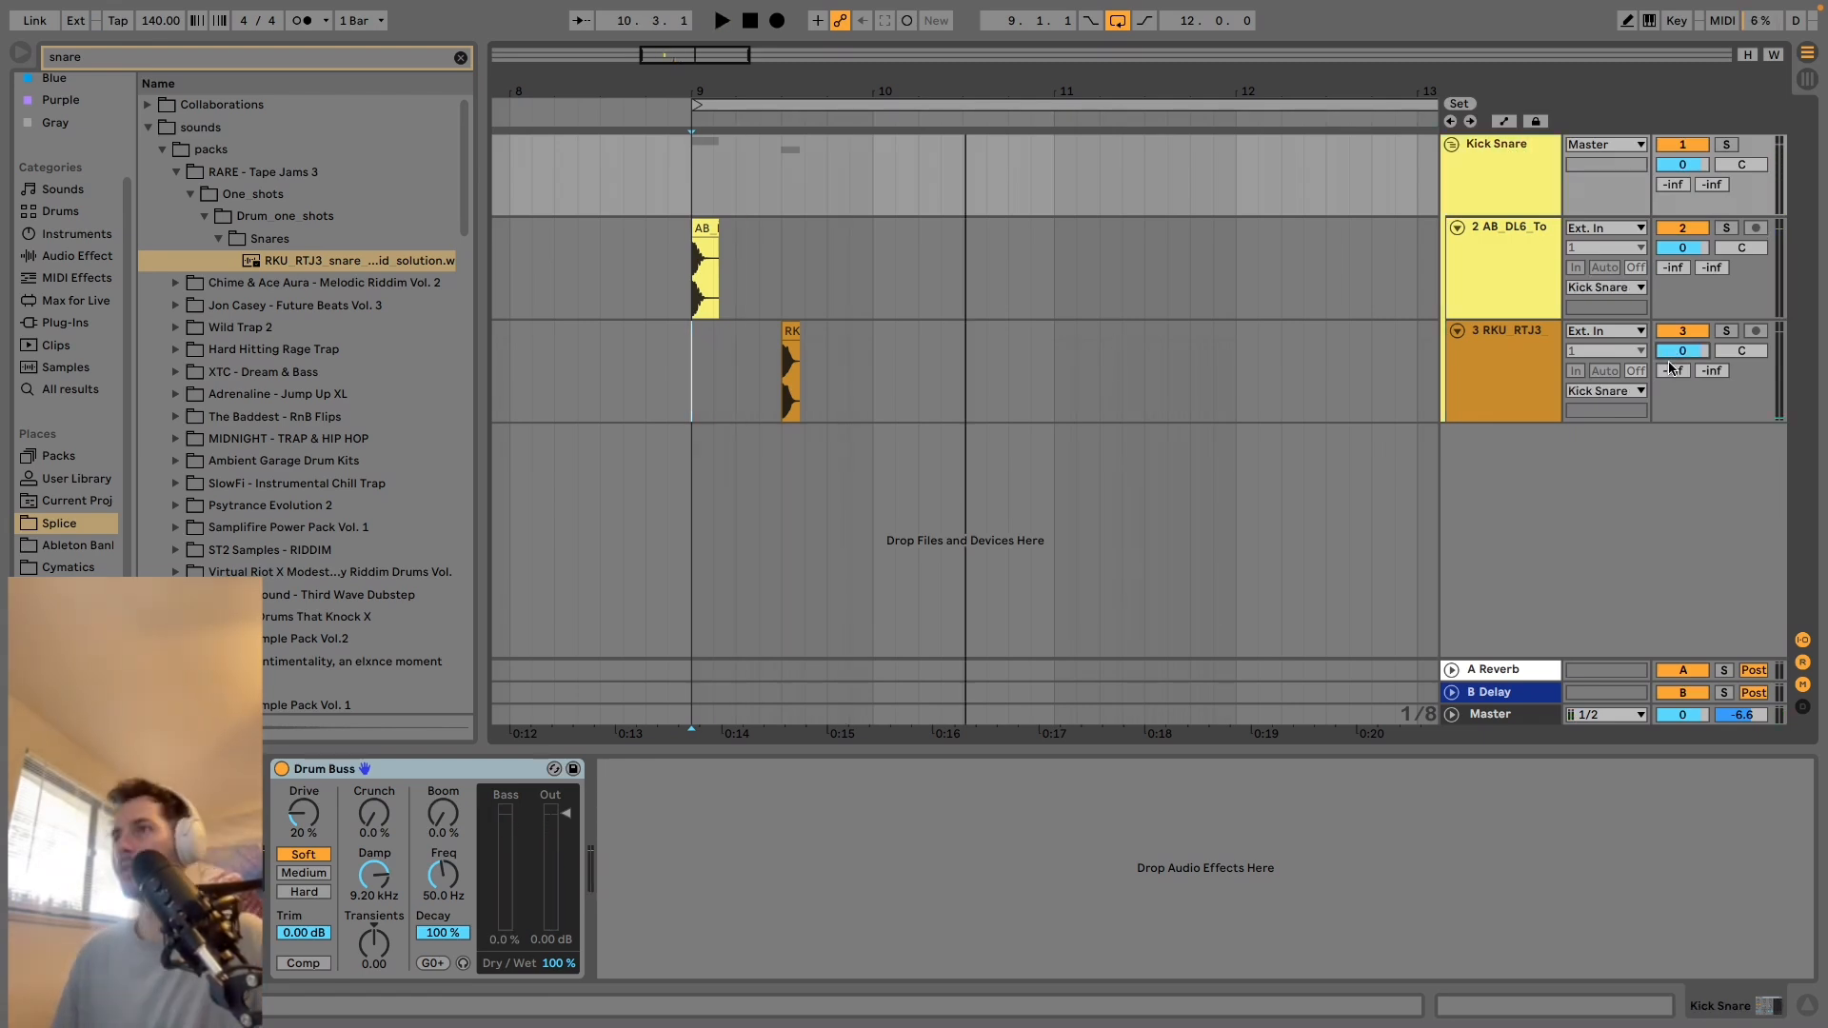
In Session View, set the snare track's volume to -3.9 dB while listening to the drums.
{"action": "key", "text": "Tab"}
{"action": "key", "text": "space"}
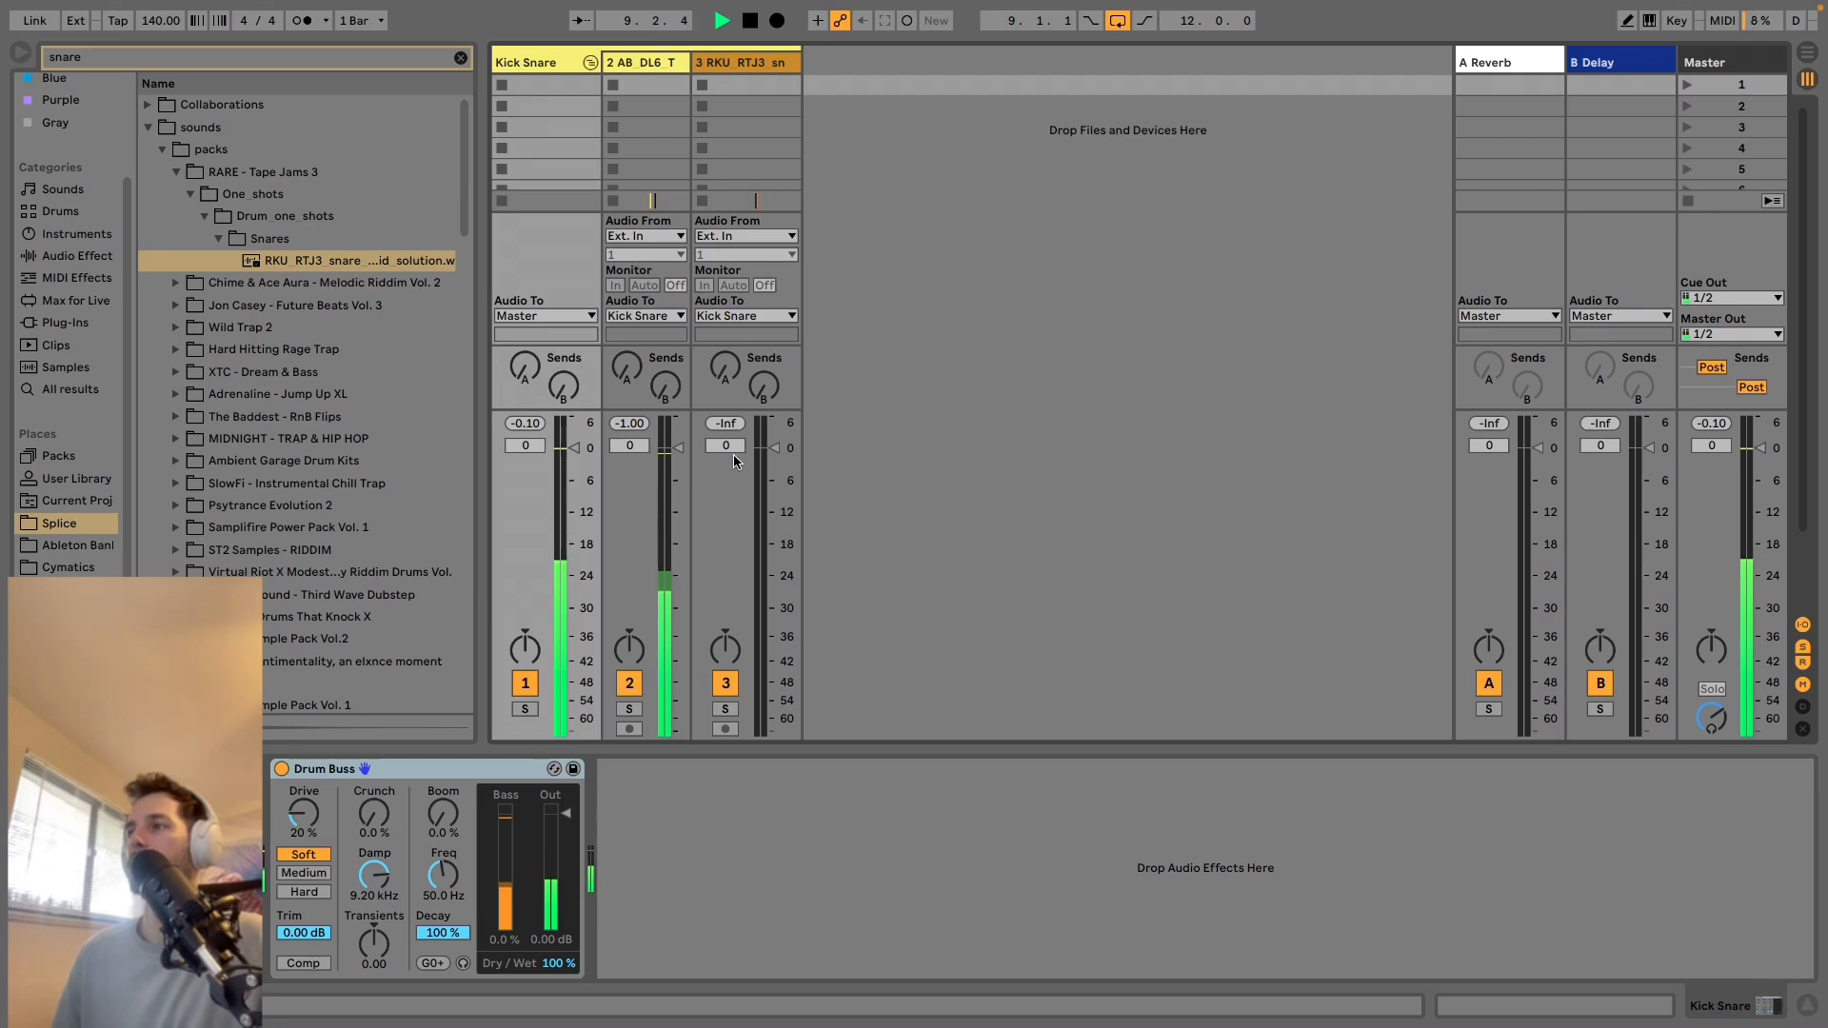
{"action": "left_click_drag", "start_coordinate": [774, 448], "coordinate": [774, 469]}
{"action": "key", "text": "space"}
{"action": "key", "text": "space"}
{"action": "key", "text": "space"}
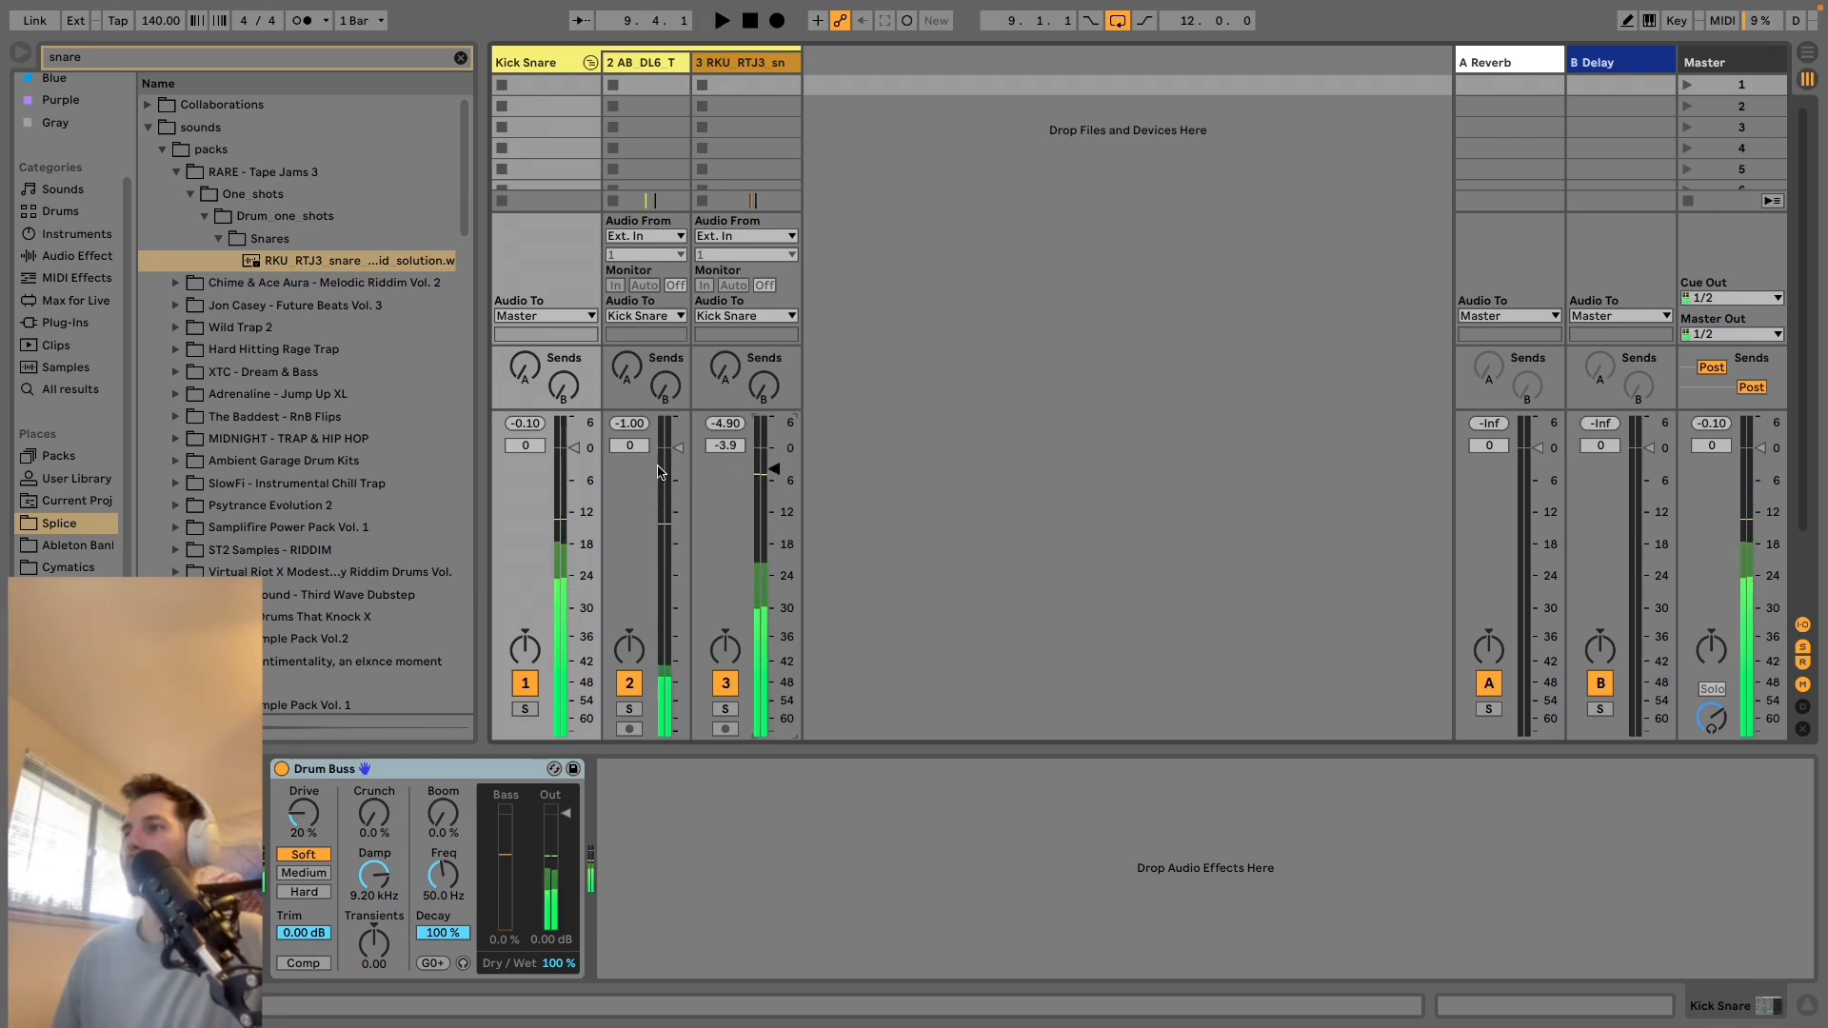
Adjust the kick and snare volumes together to -2.8 dB and -6.7 dB, checking the level during playback.
{"action": "left_click", "coordinate": [654, 112]}
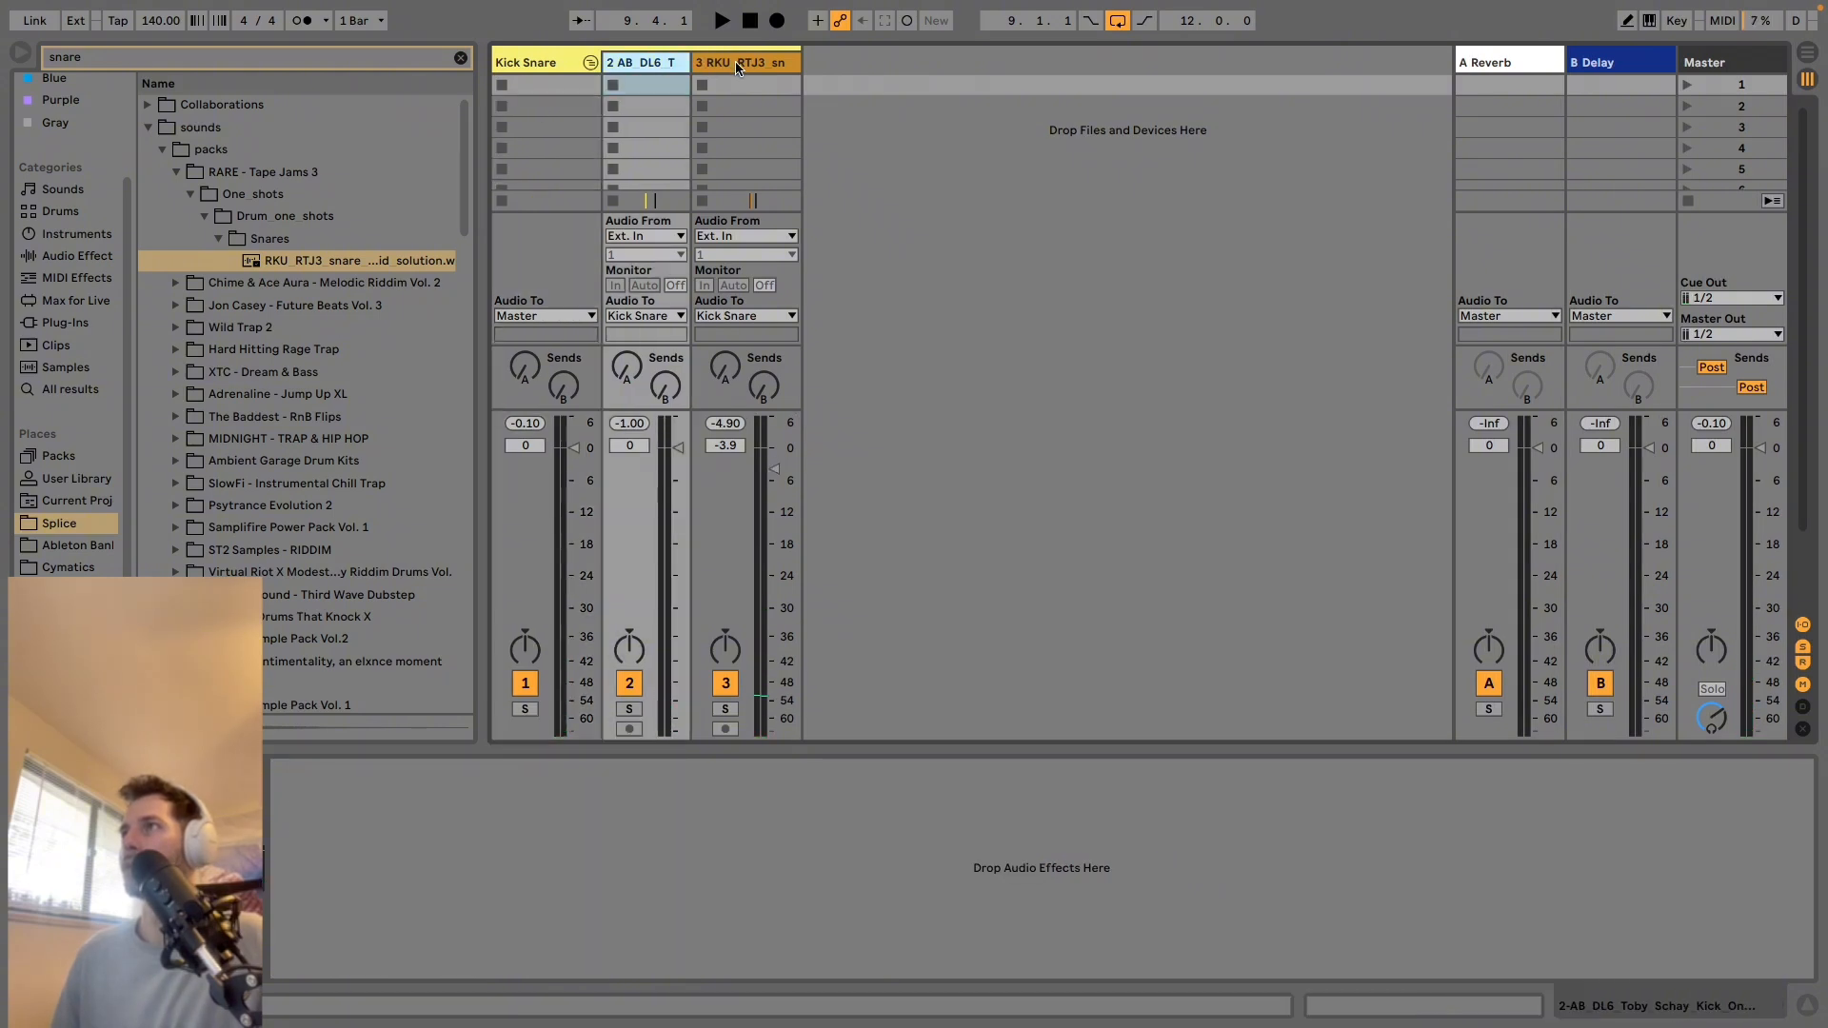
{"action": "left_click", "coordinate": [740, 225]}
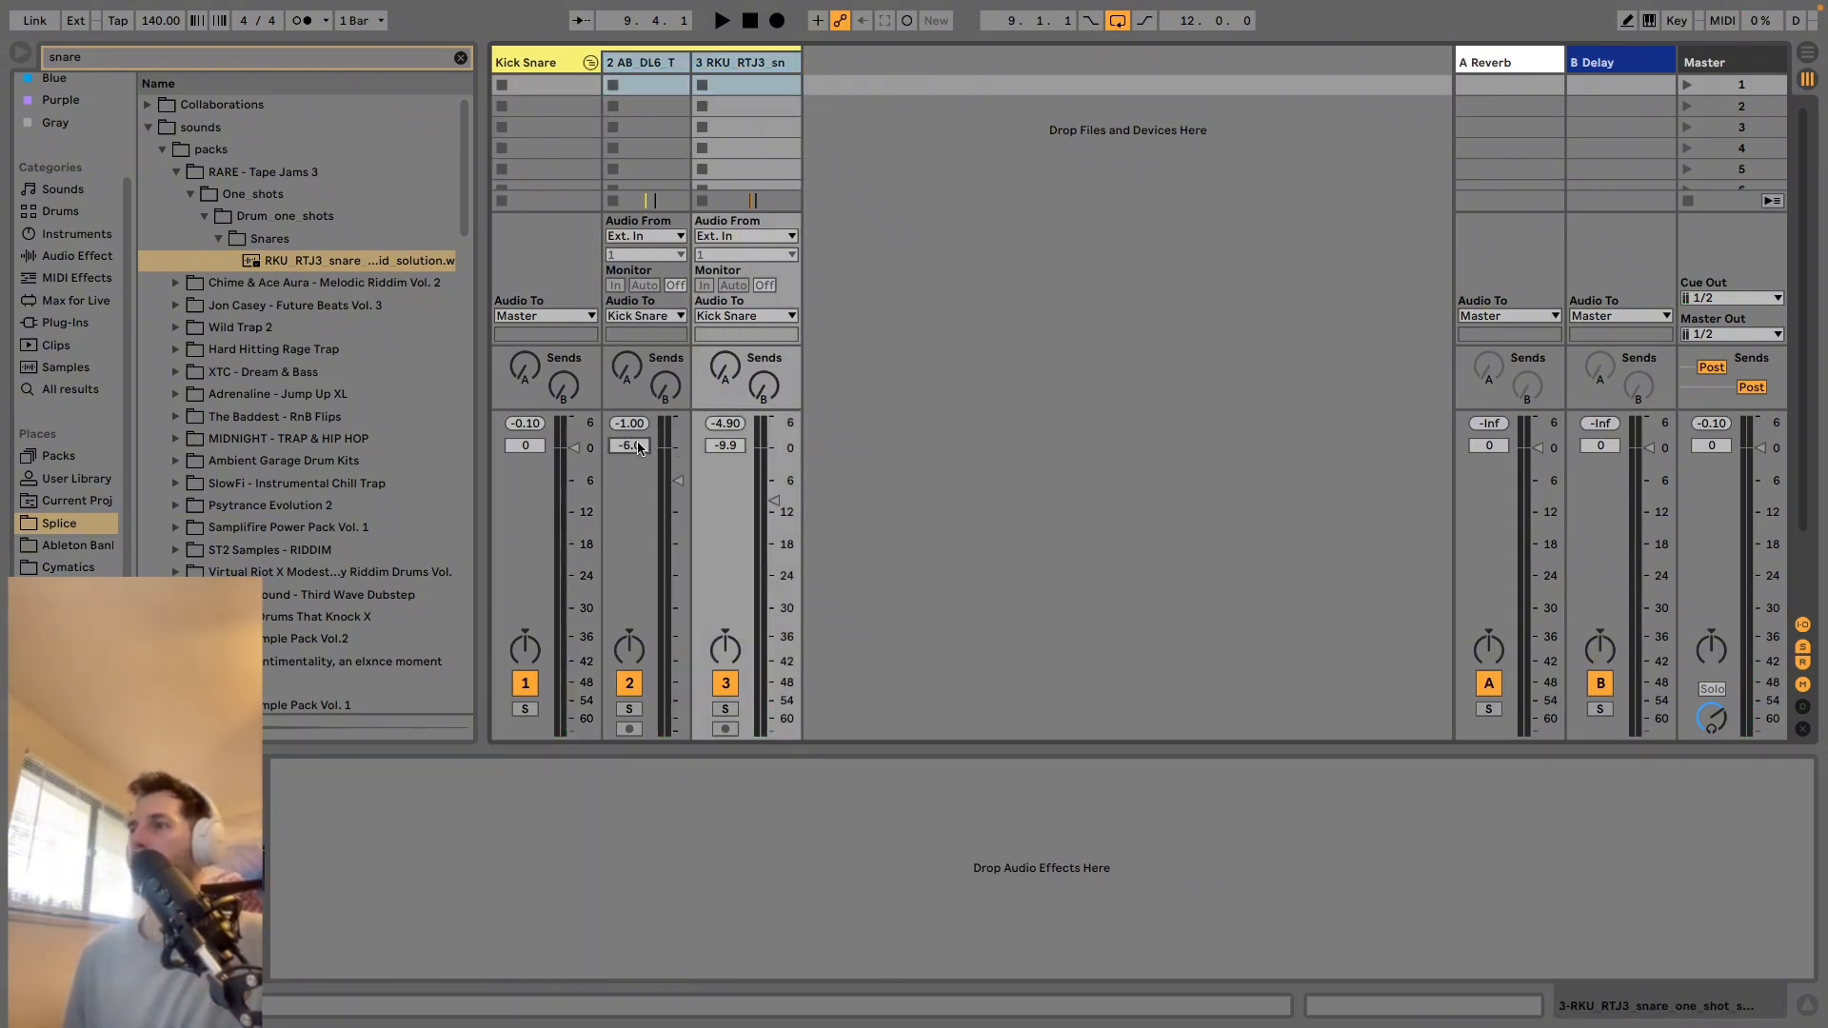
{"action": "key", "text": "space"}
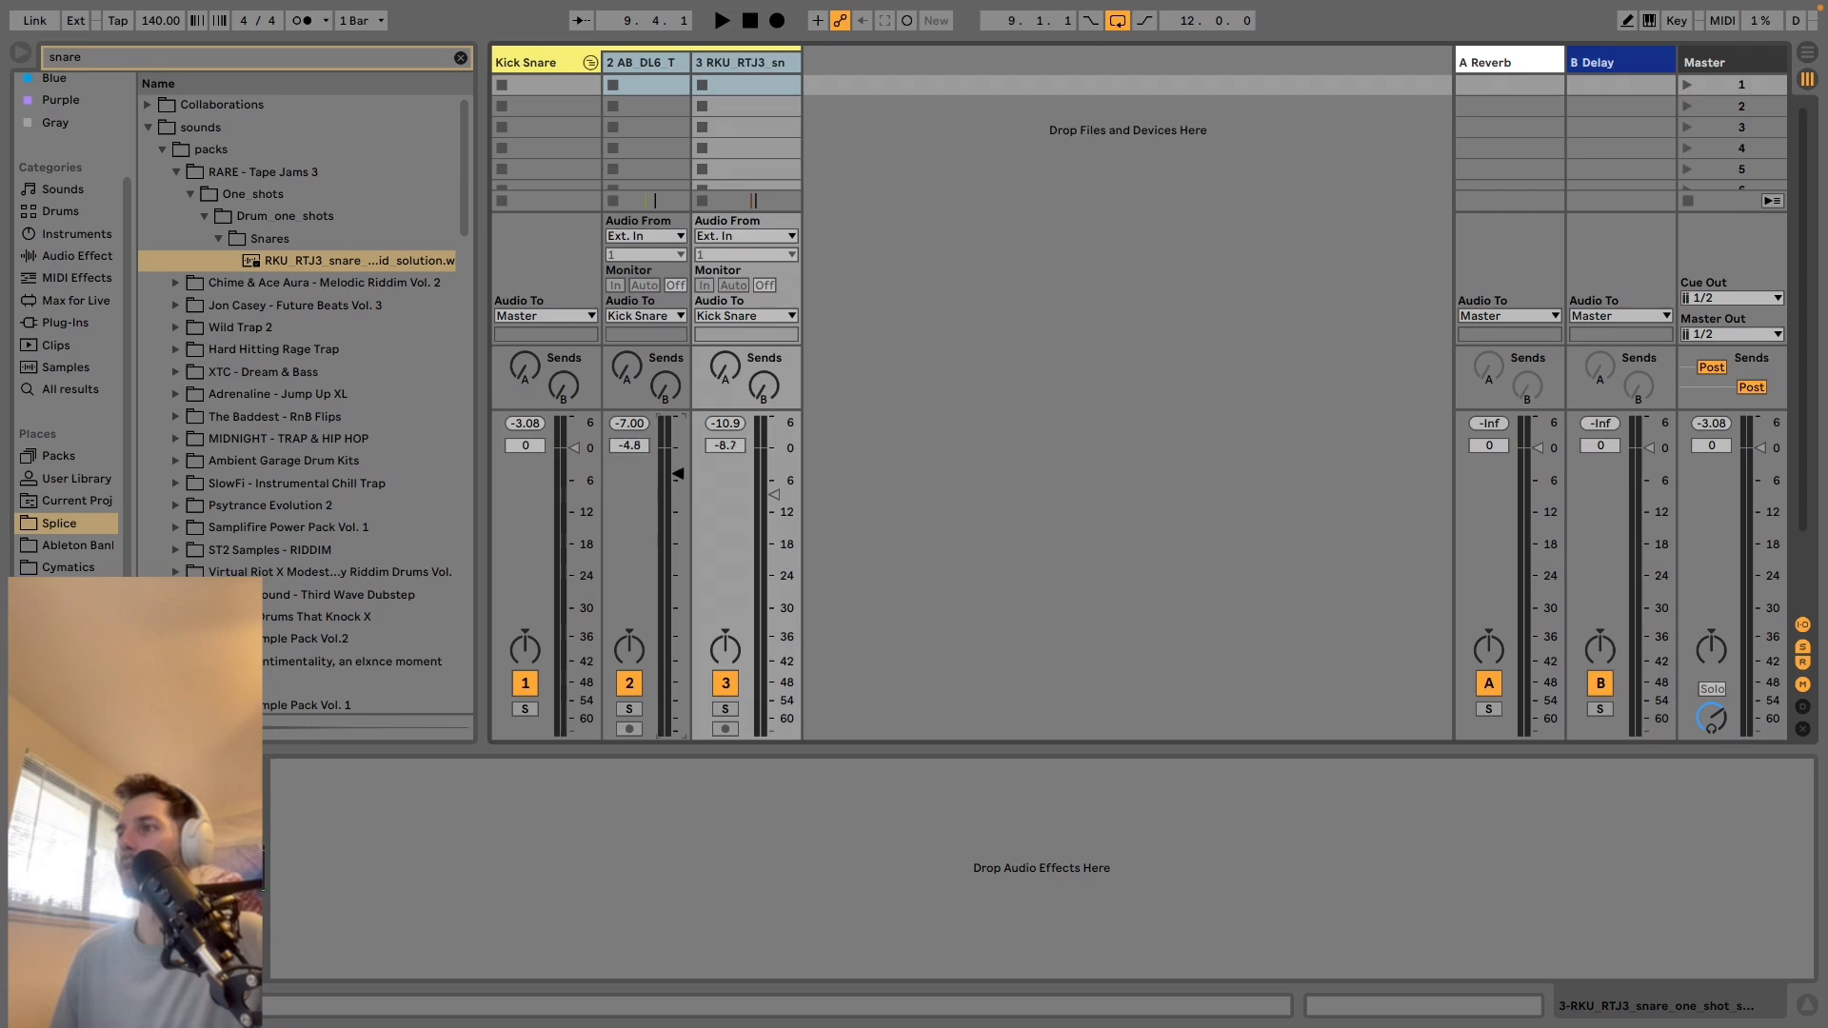
{"action": "key", "text": "space"}
{"action": "left_click_drag", "start_coordinate": [681, 467], "coordinate": [681, 464]}
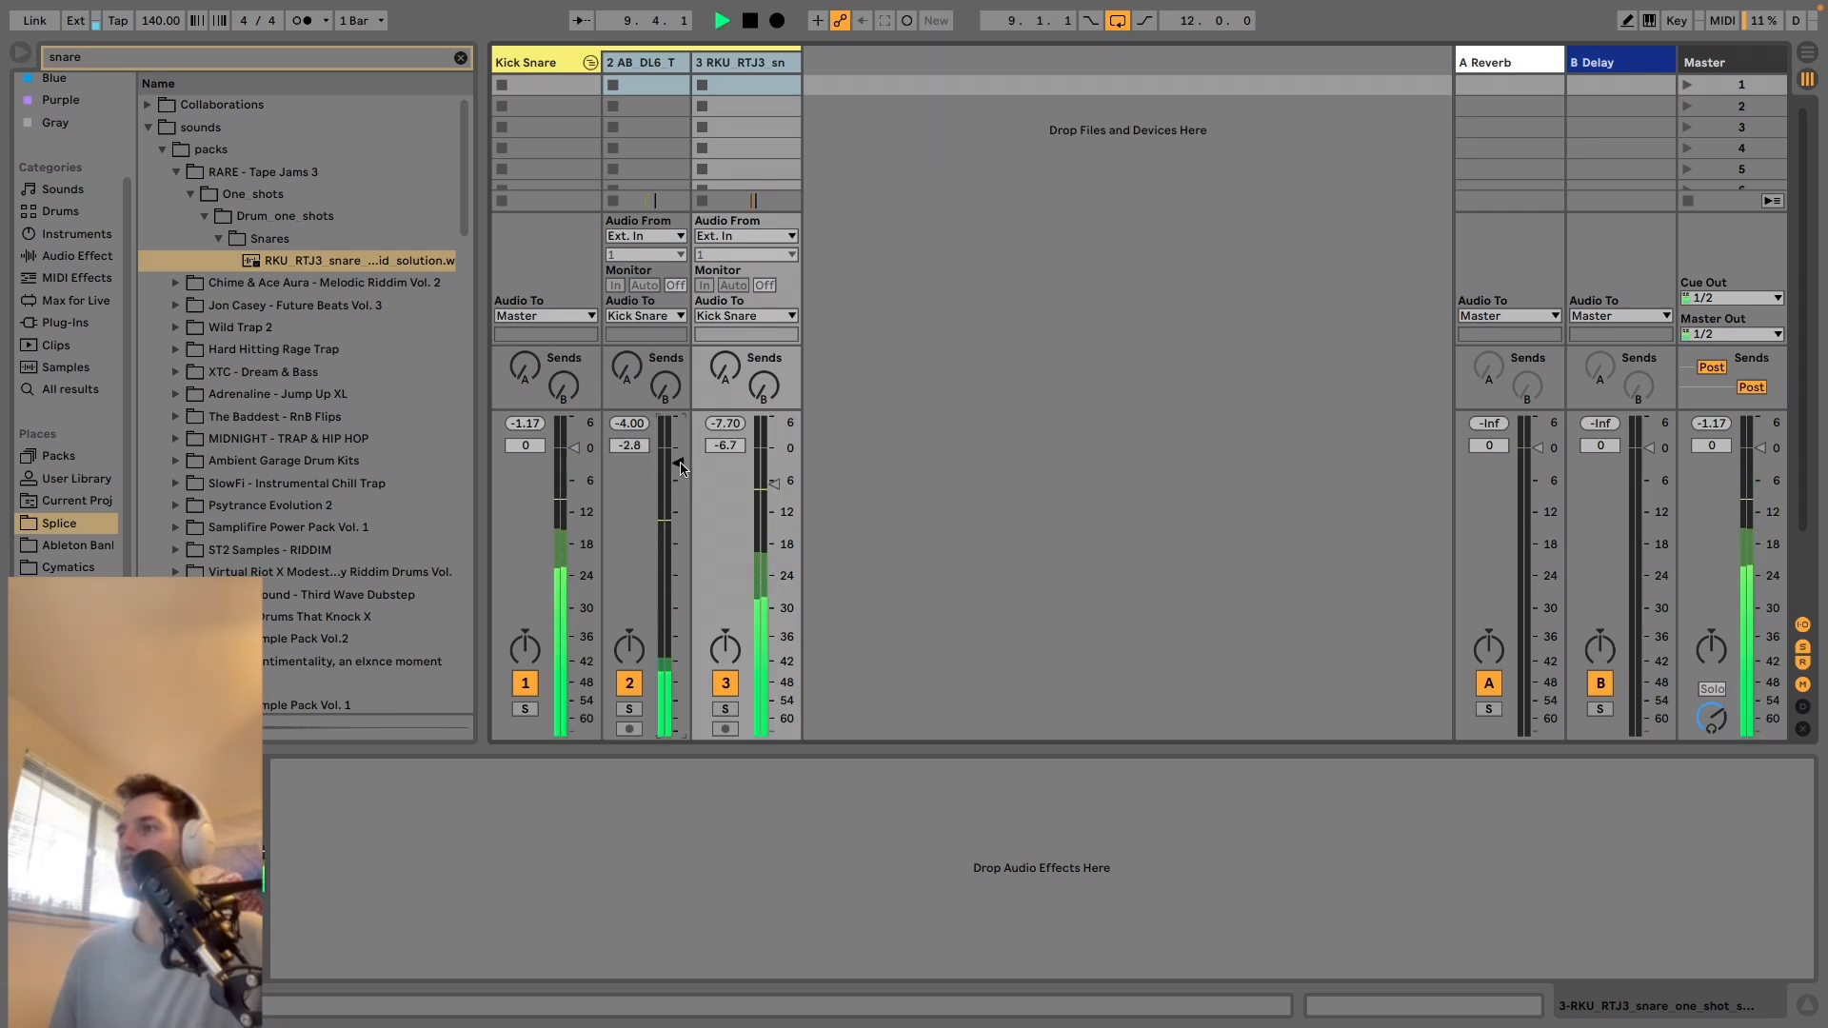
{"action": "key", "text": "space"}
Fold the Kick Snare group, try Drum Buss's Medium drive type during playback and set it to Hard.
{"action": "left_click", "coordinate": [589, 63]}
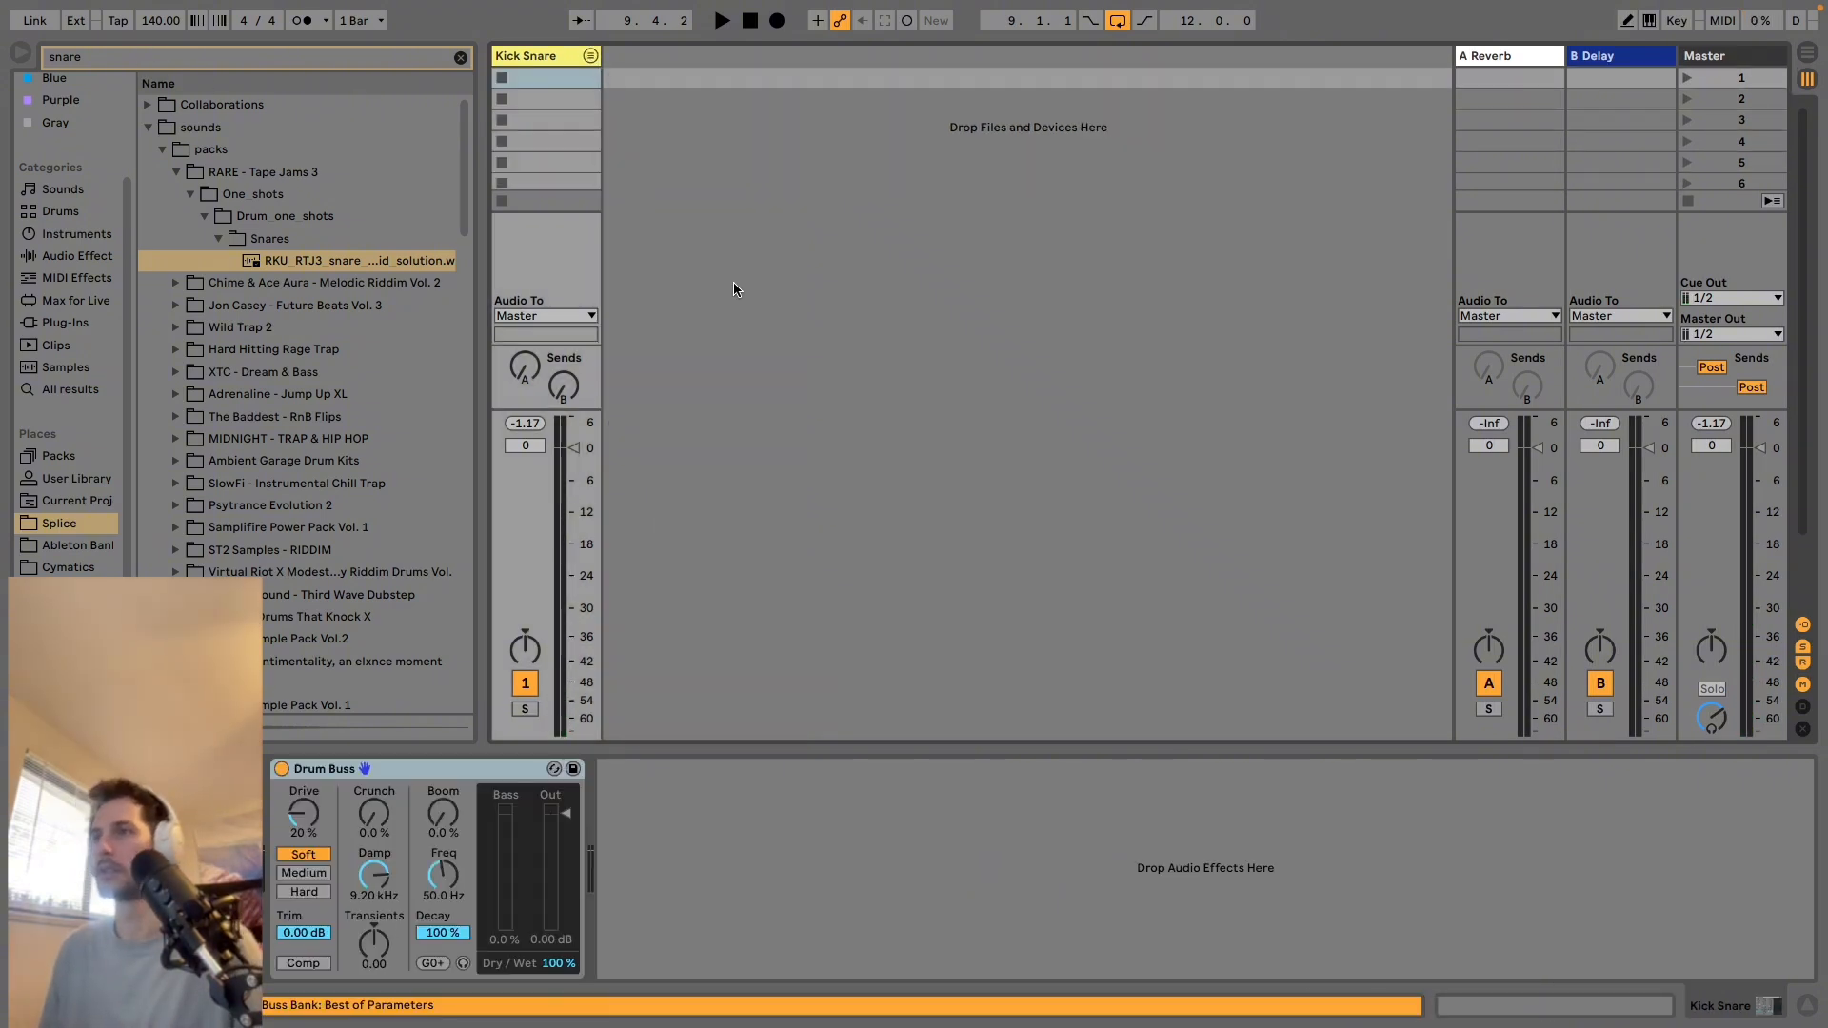
{"action": "key", "text": "space"}
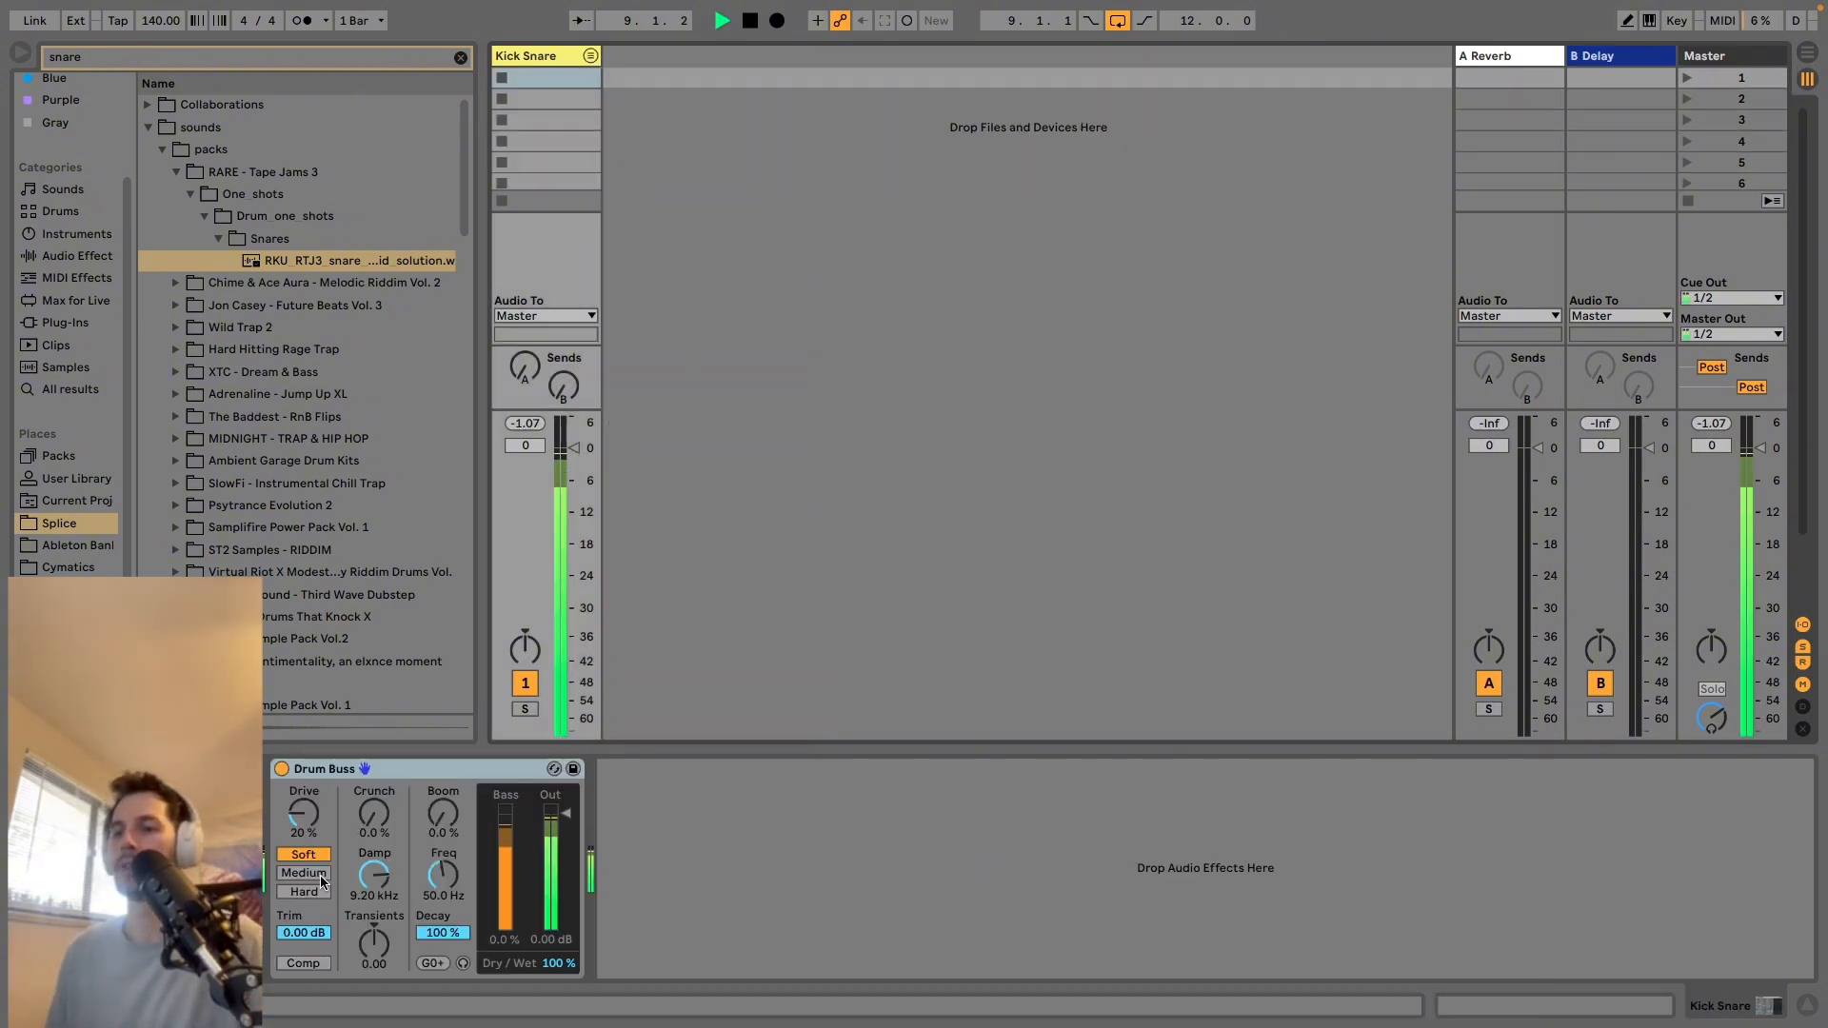
{"action": "left_click", "coordinate": [322, 873]}
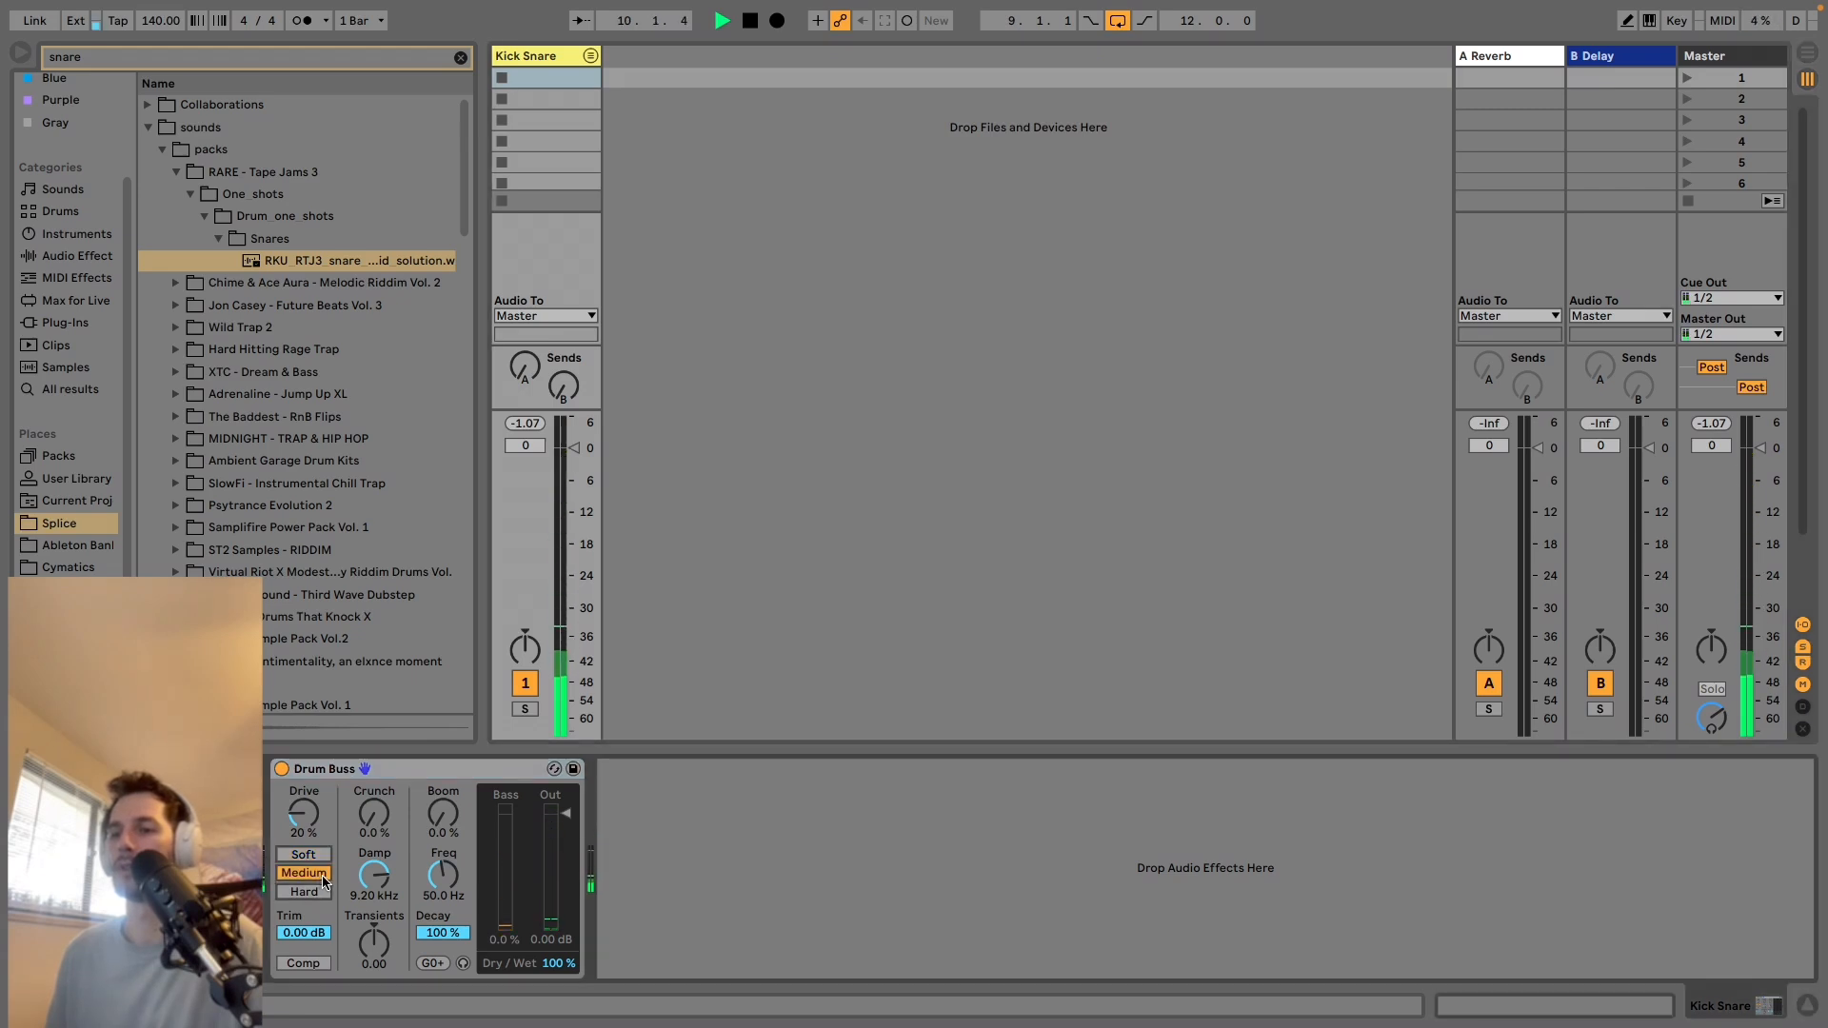
{"action": "left_click", "coordinate": [304, 892]}
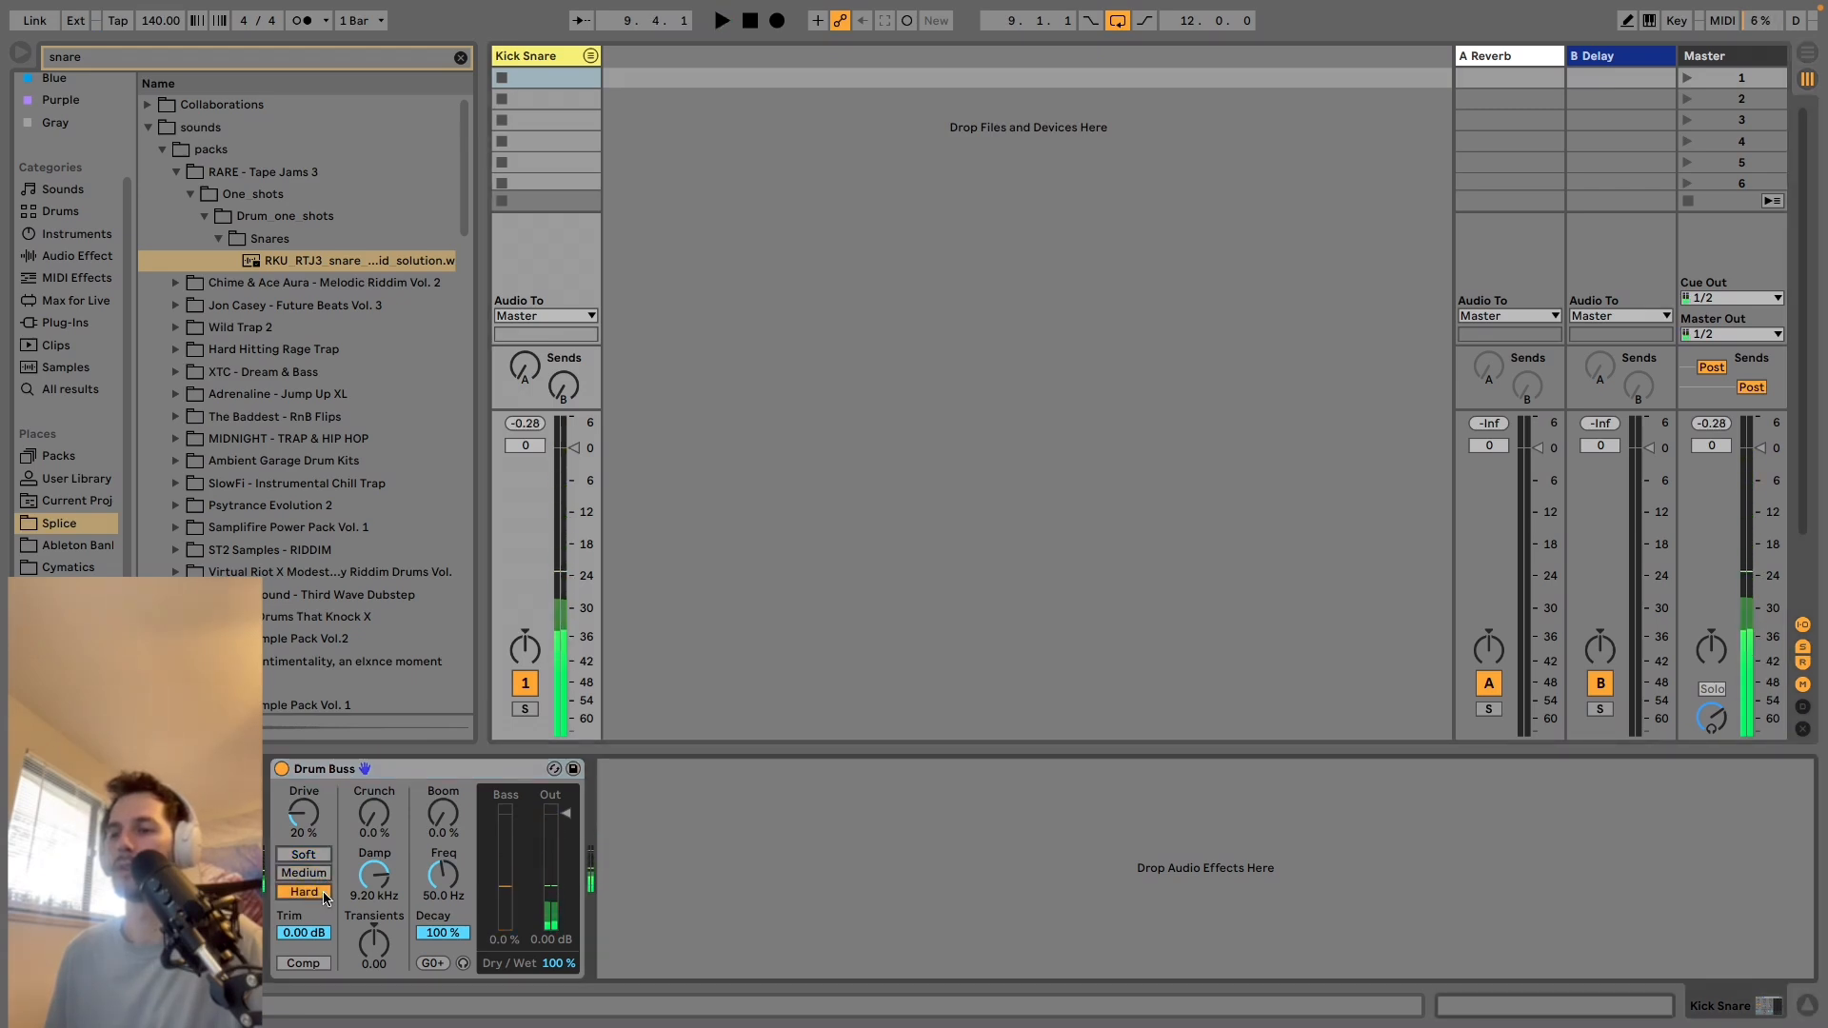
{"action": "key", "text": "space"}
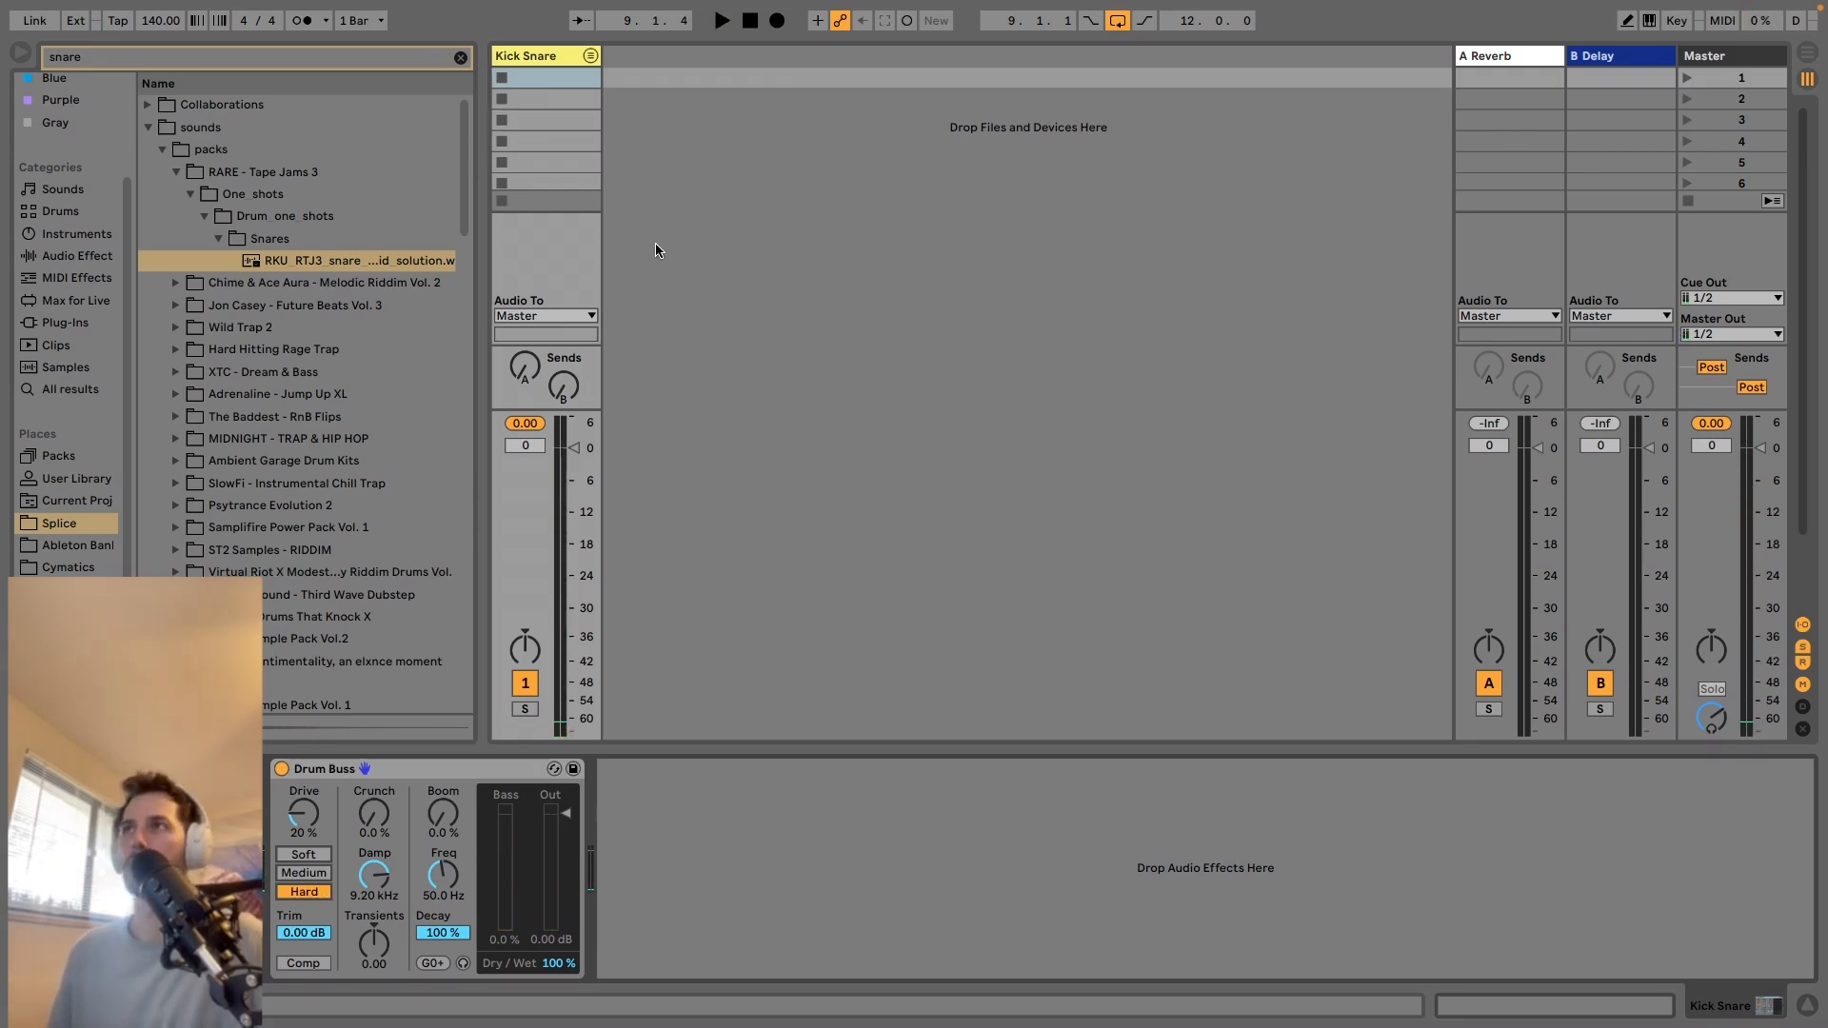
Switch to Arrangement View, unfold the Kick Snare group and select the kick track.
{"action": "key", "text": "Tab"}
{"action": "left_click", "coordinate": [1453, 147]}
{"action": "left_click", "coordinate": [1508, 266]}
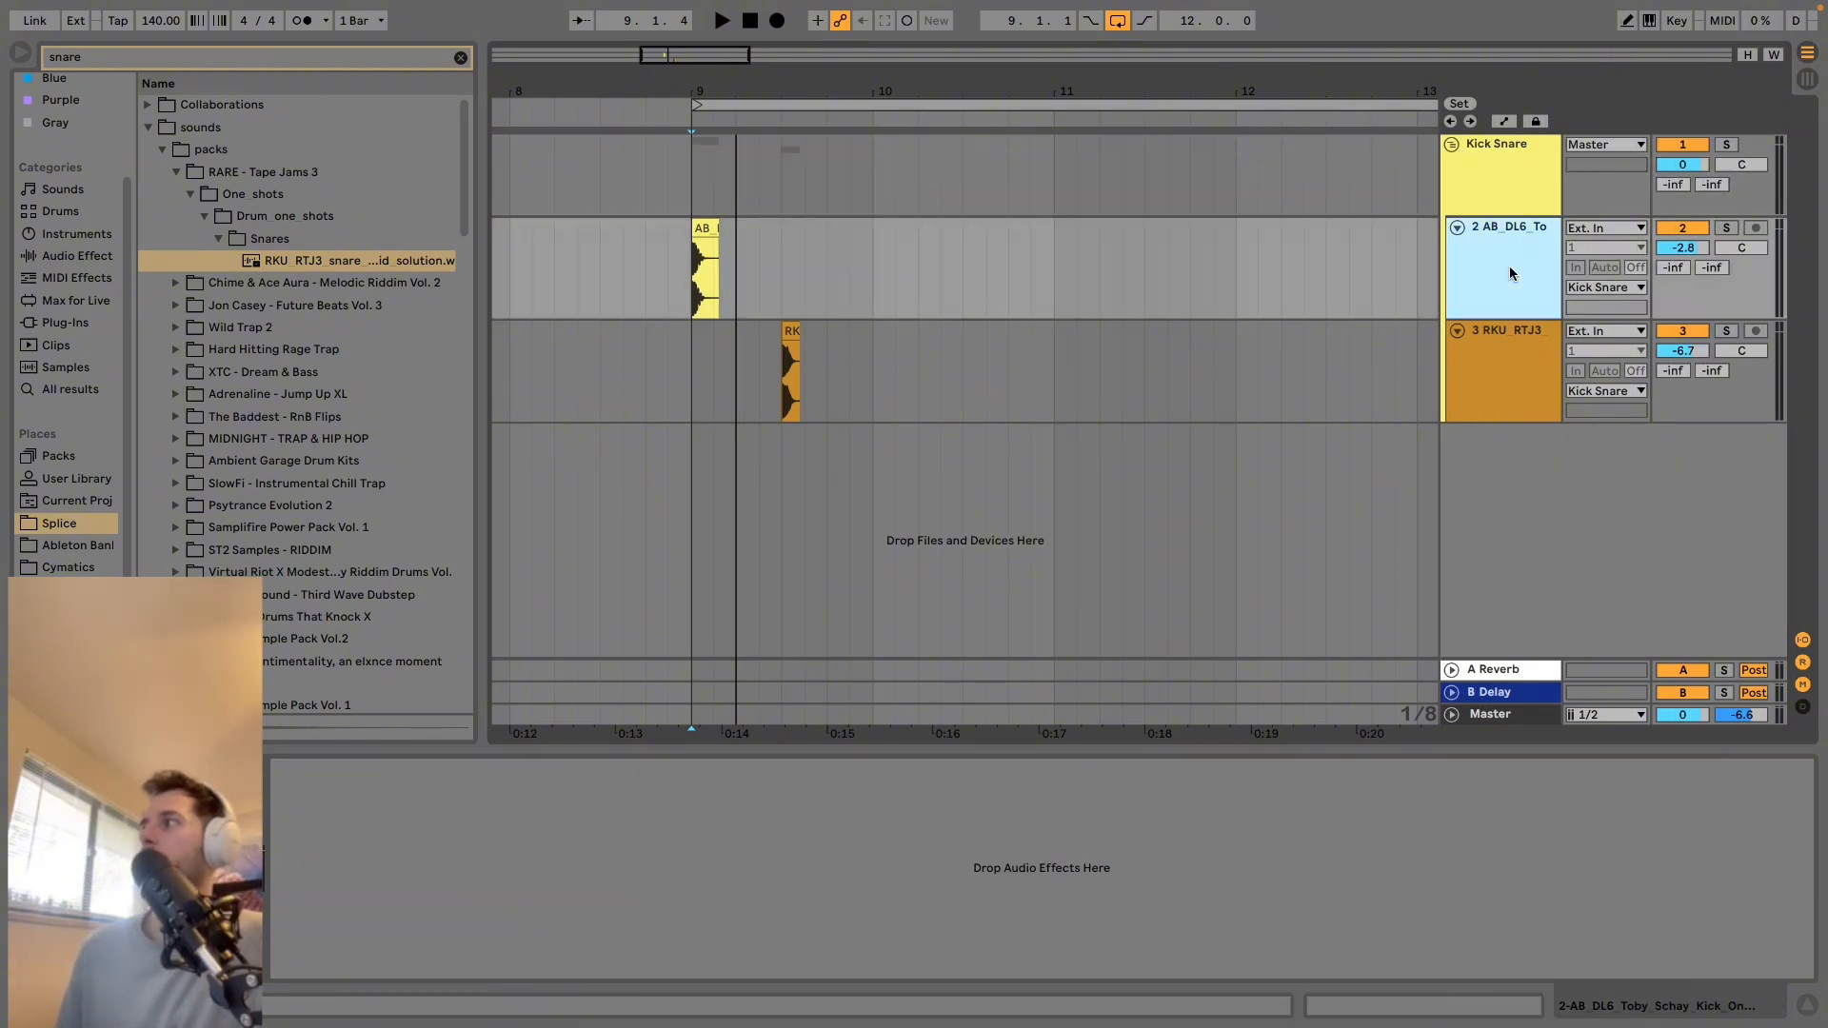
{"action": "left_click", "coordinate": [1523, 344]}
{"action": "left_click", "coordinate": [1507, 284]}
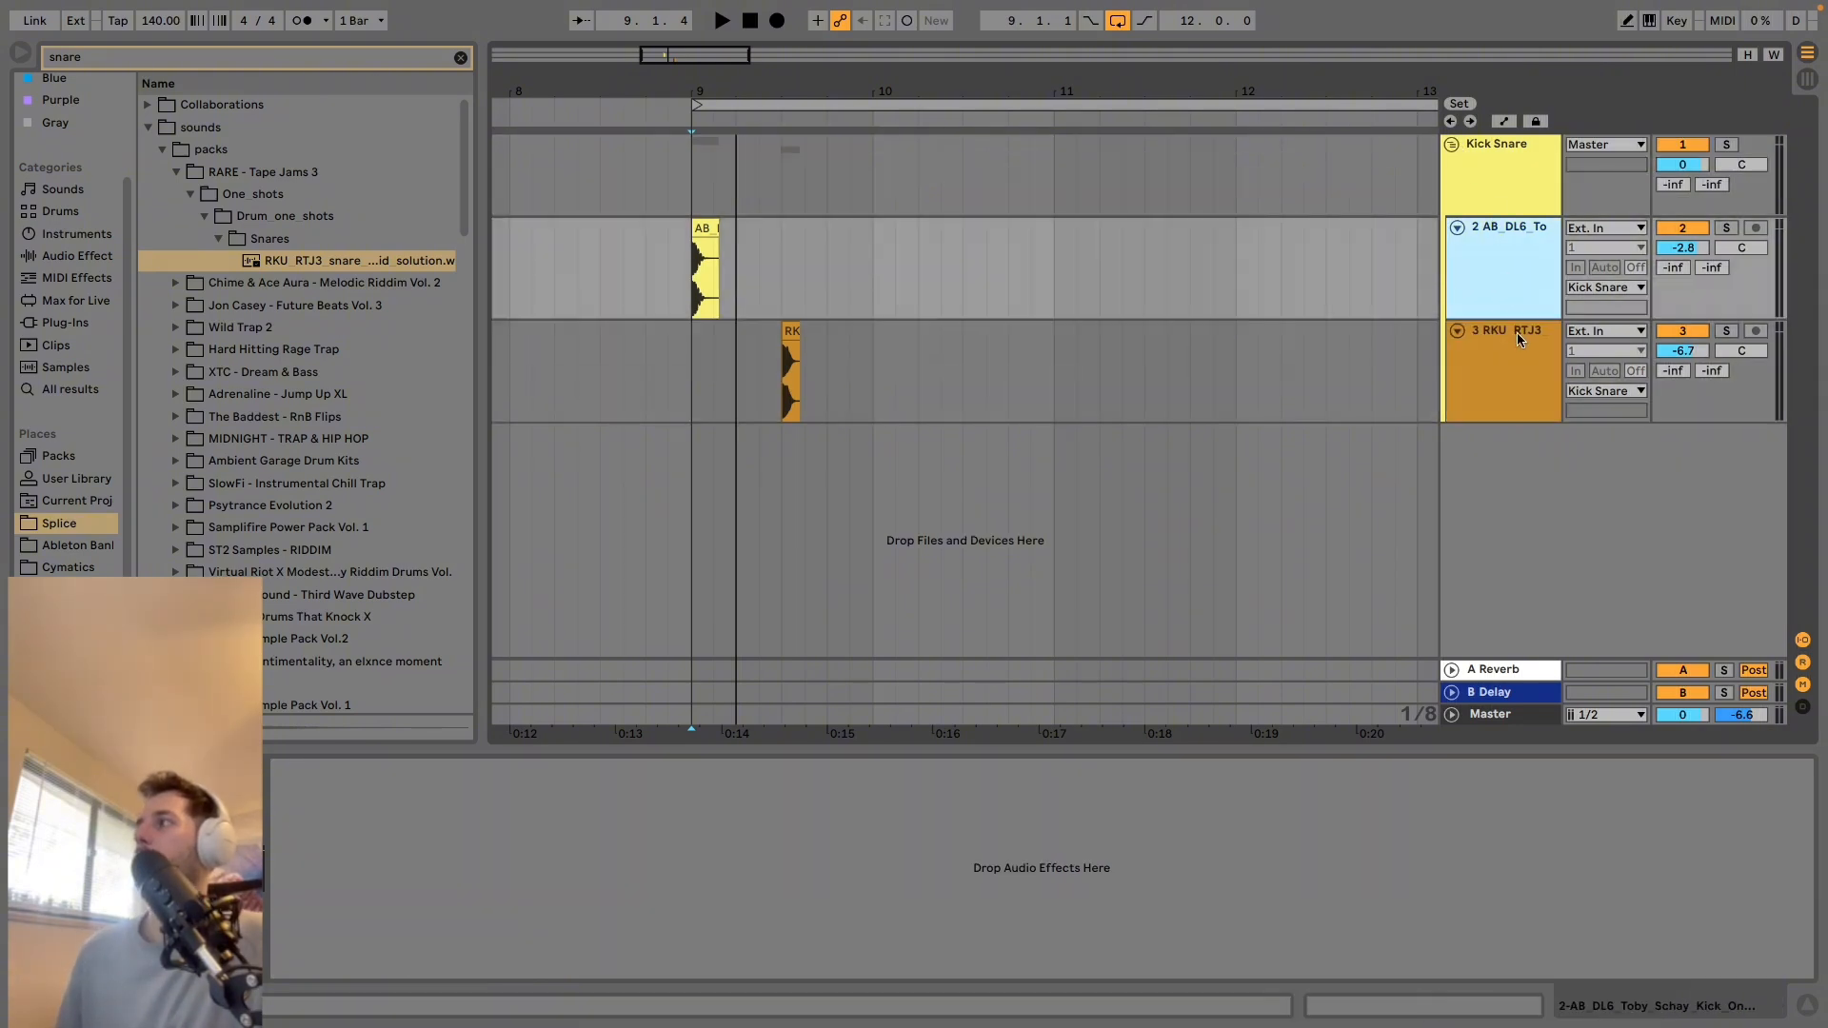
Search the audio effects for "SAT" and add Saturator to the kick track.
{"action": "left_click", "coordinate": [207, 59]}
{"action": "type", "text": "S"}
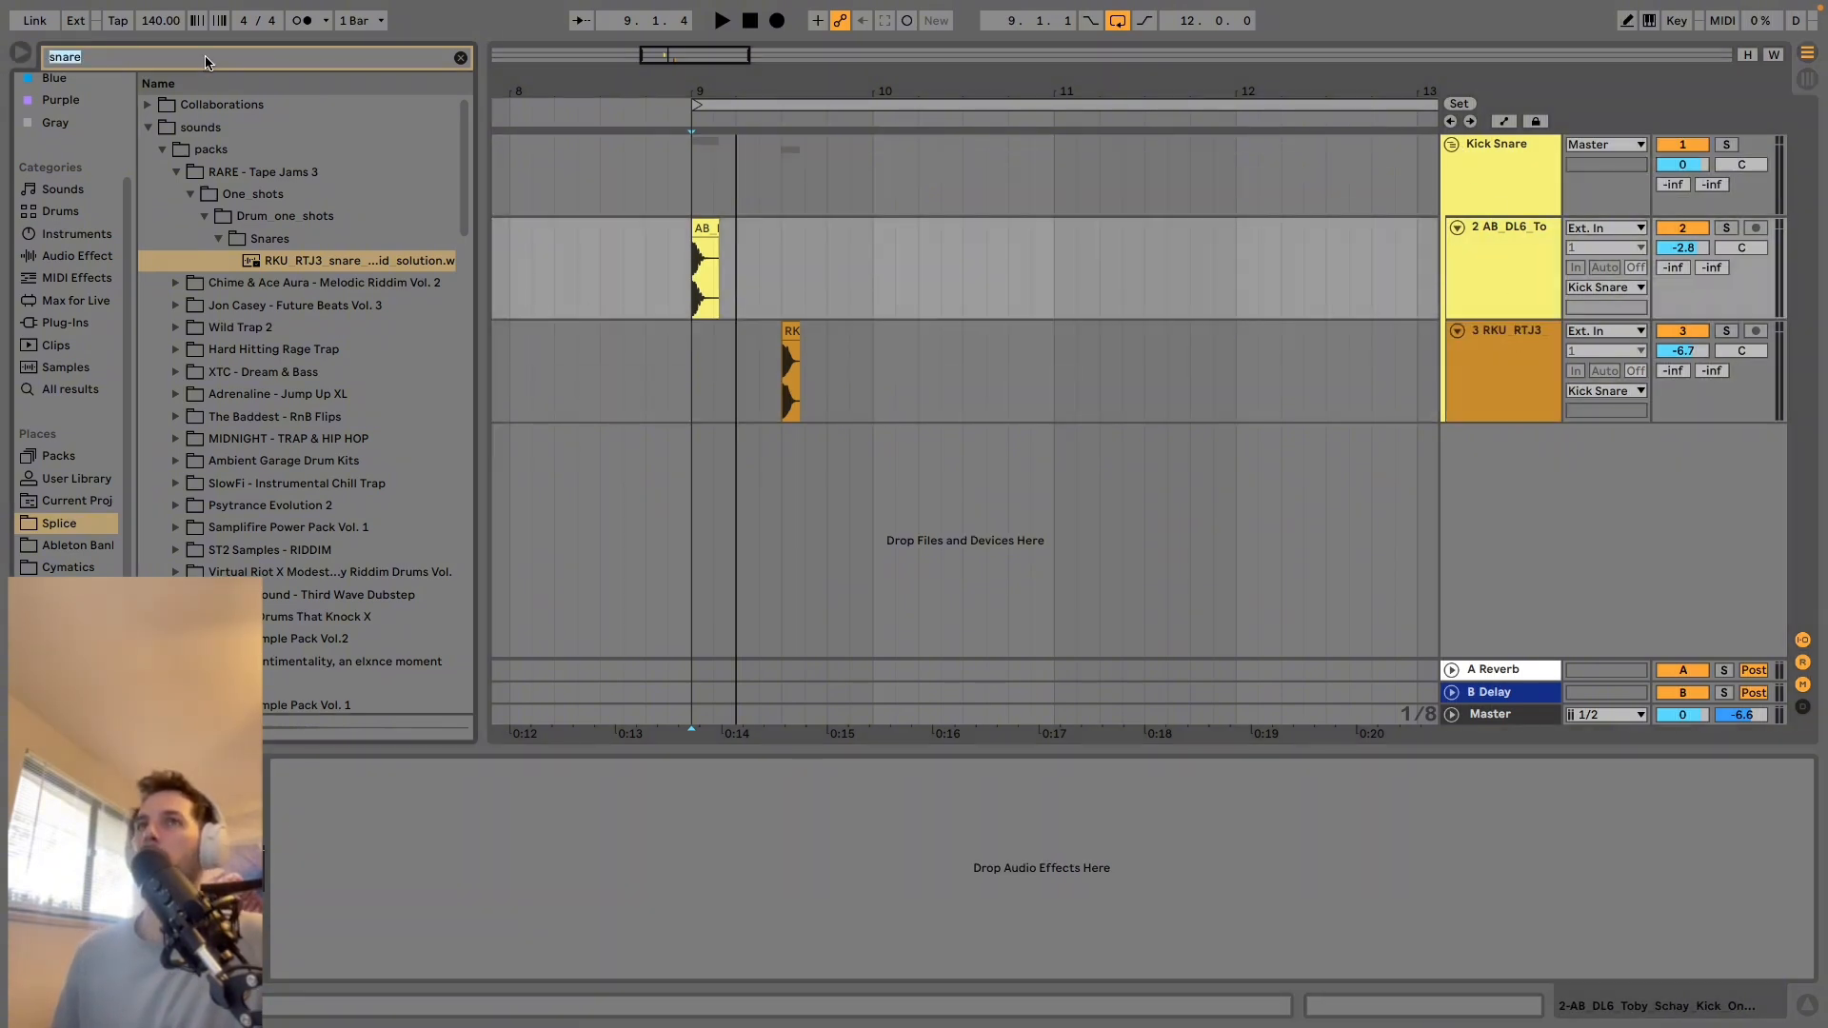
{"action": "type", "text": "AT"}
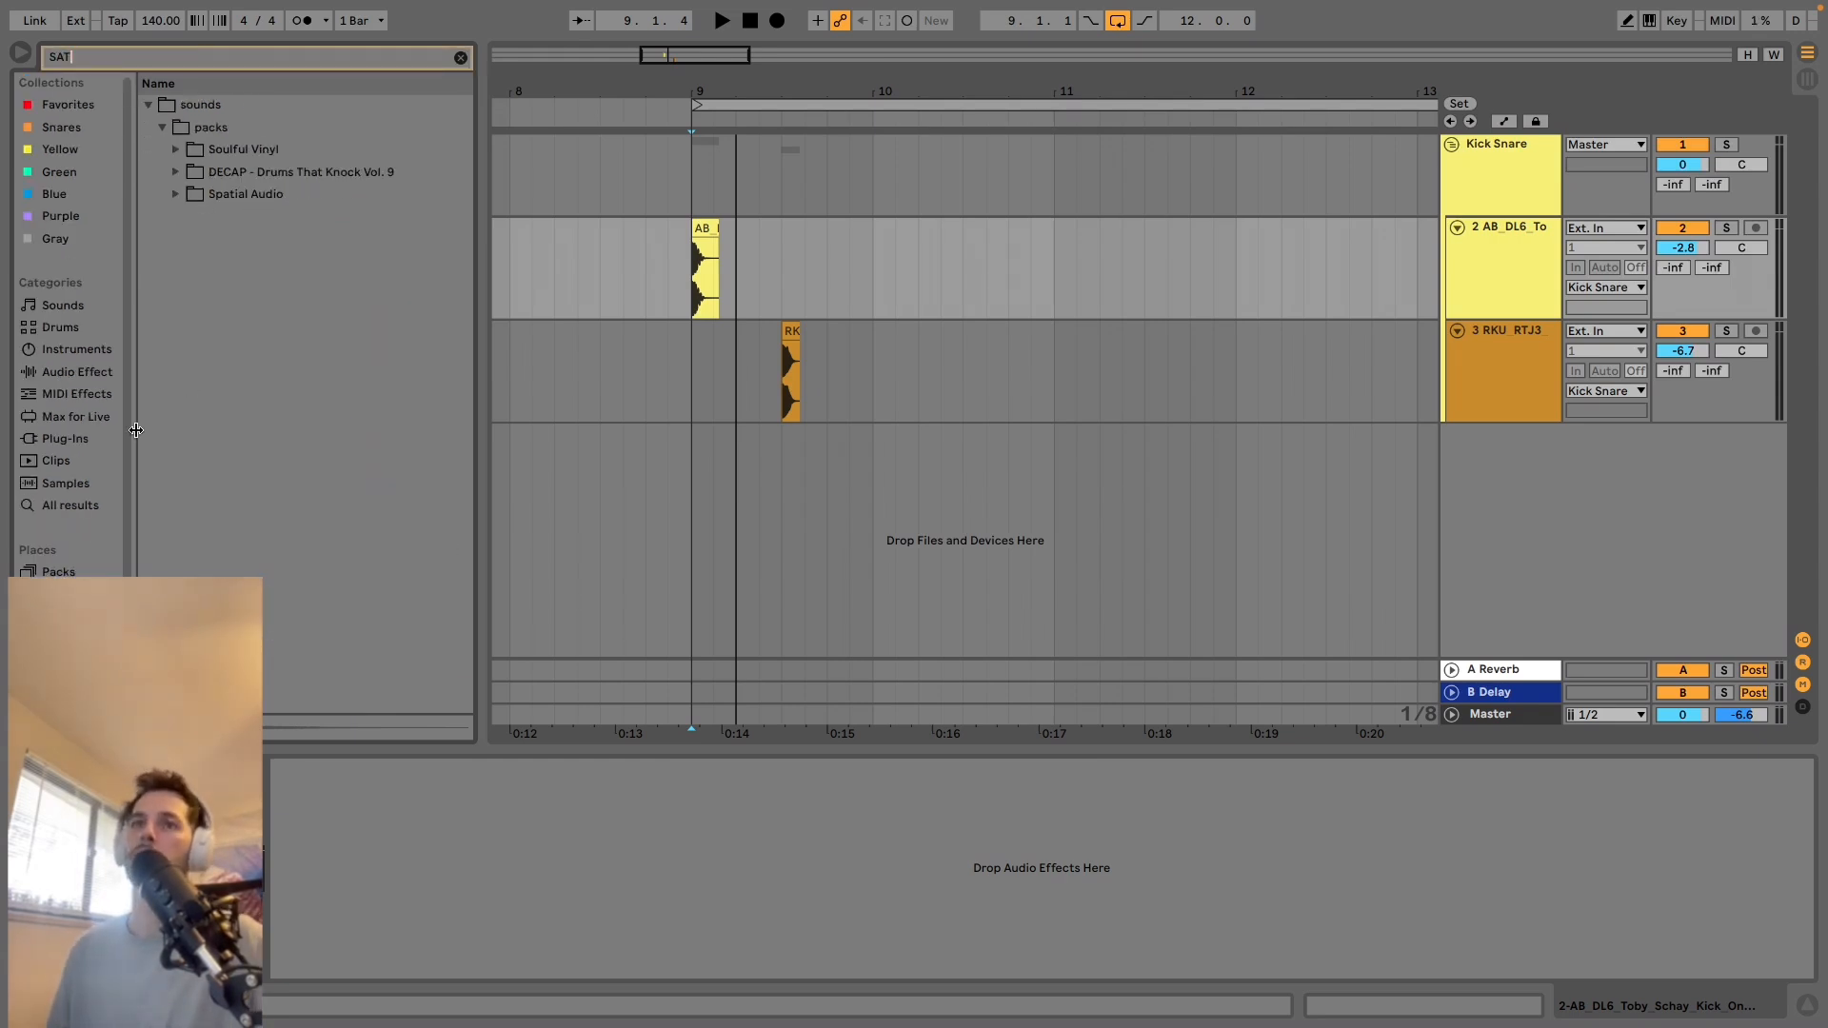
{"action": "left_click", "coordinate": [82, 372]}
{"action": "double_click", "coordinate": [220, 126]}
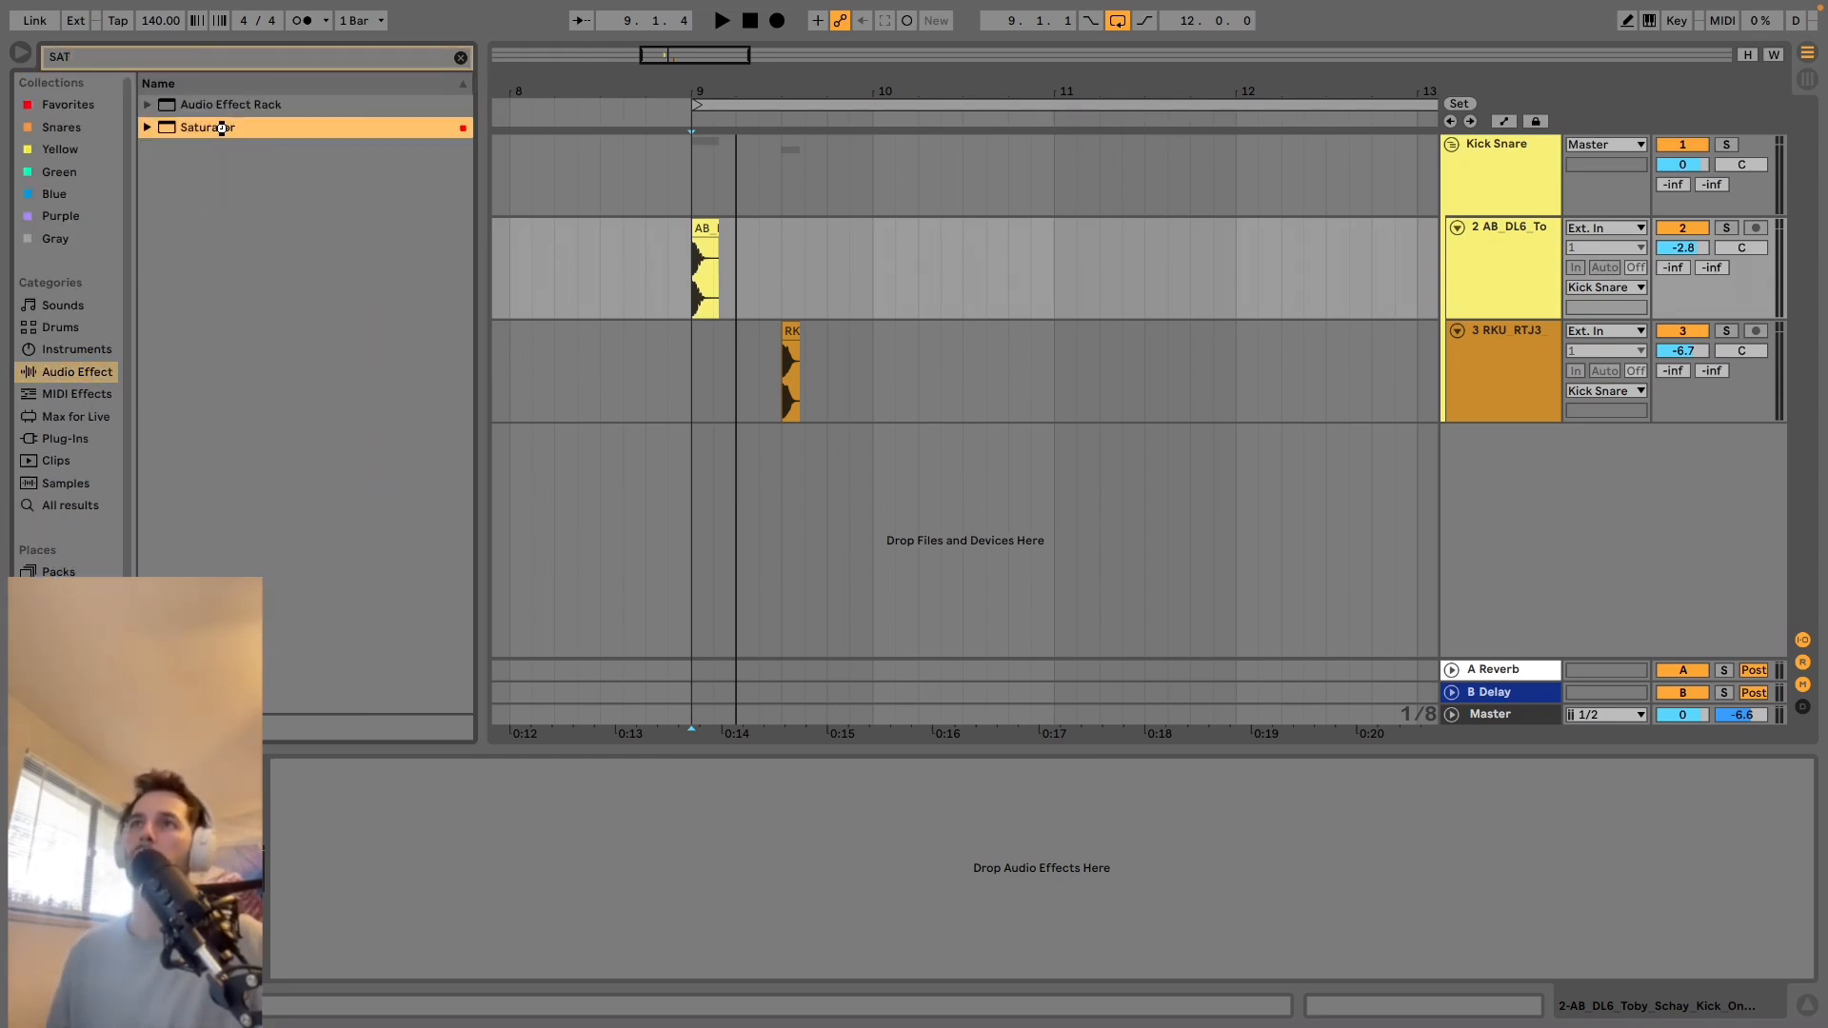
Compare the kick with Saturator bypassed and active, try the Soft Sine curve and set it to Medium Curve.
{"action": "left_click", "coordinate": [282, 768]}
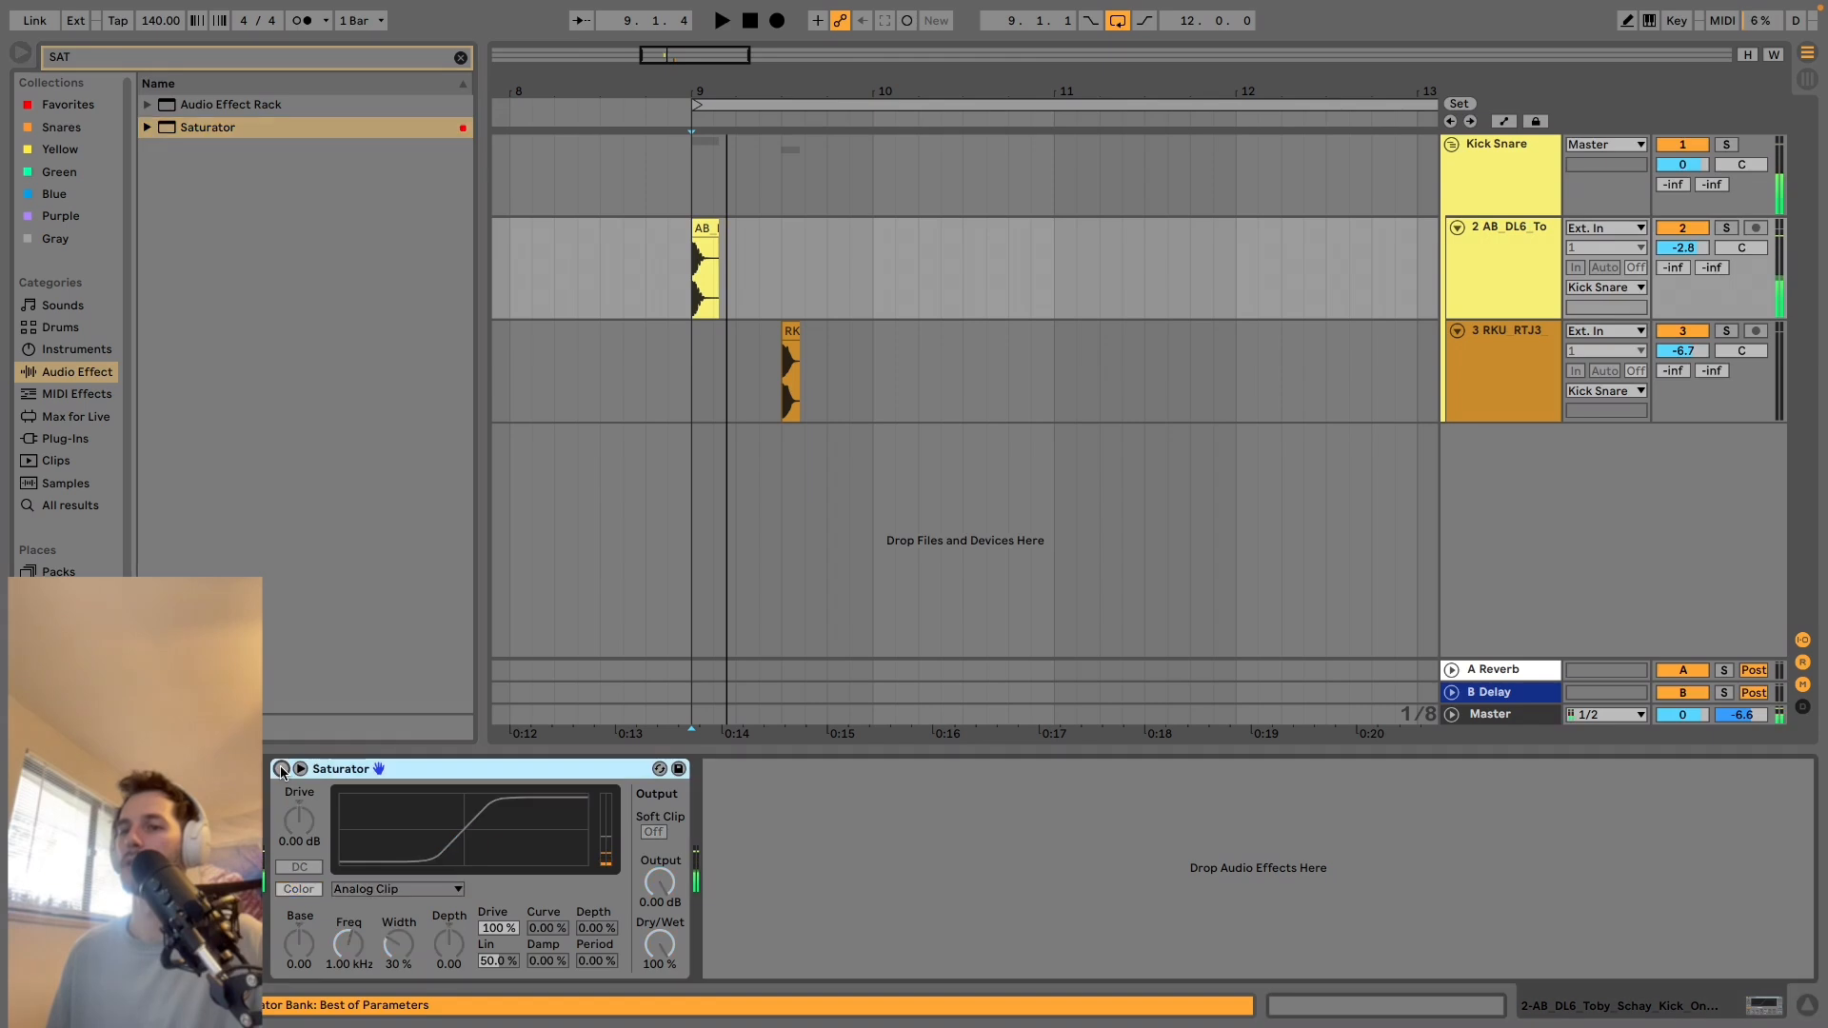
{"action": "left_click", "coordinate": [282, 769]}
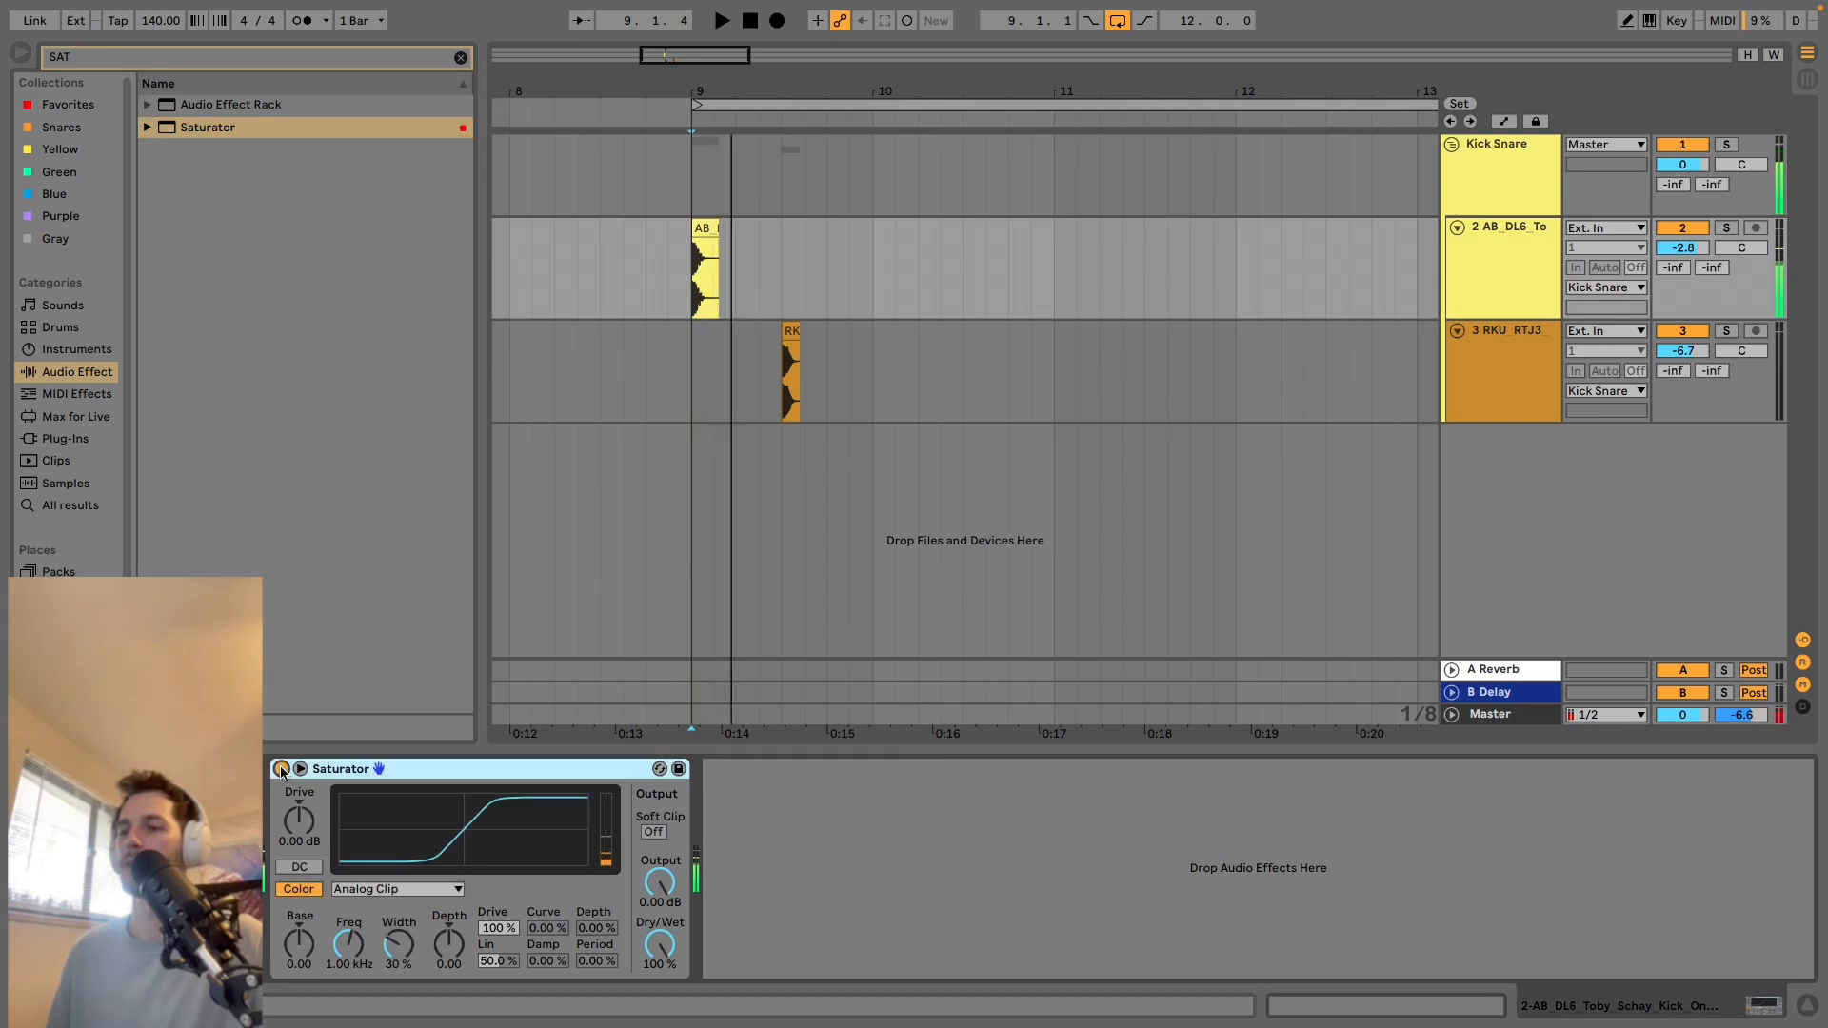
{"action": "left_click", "coordinate": [443, 888]}
{"action": "left_click", "coordinate": [419, 924]}
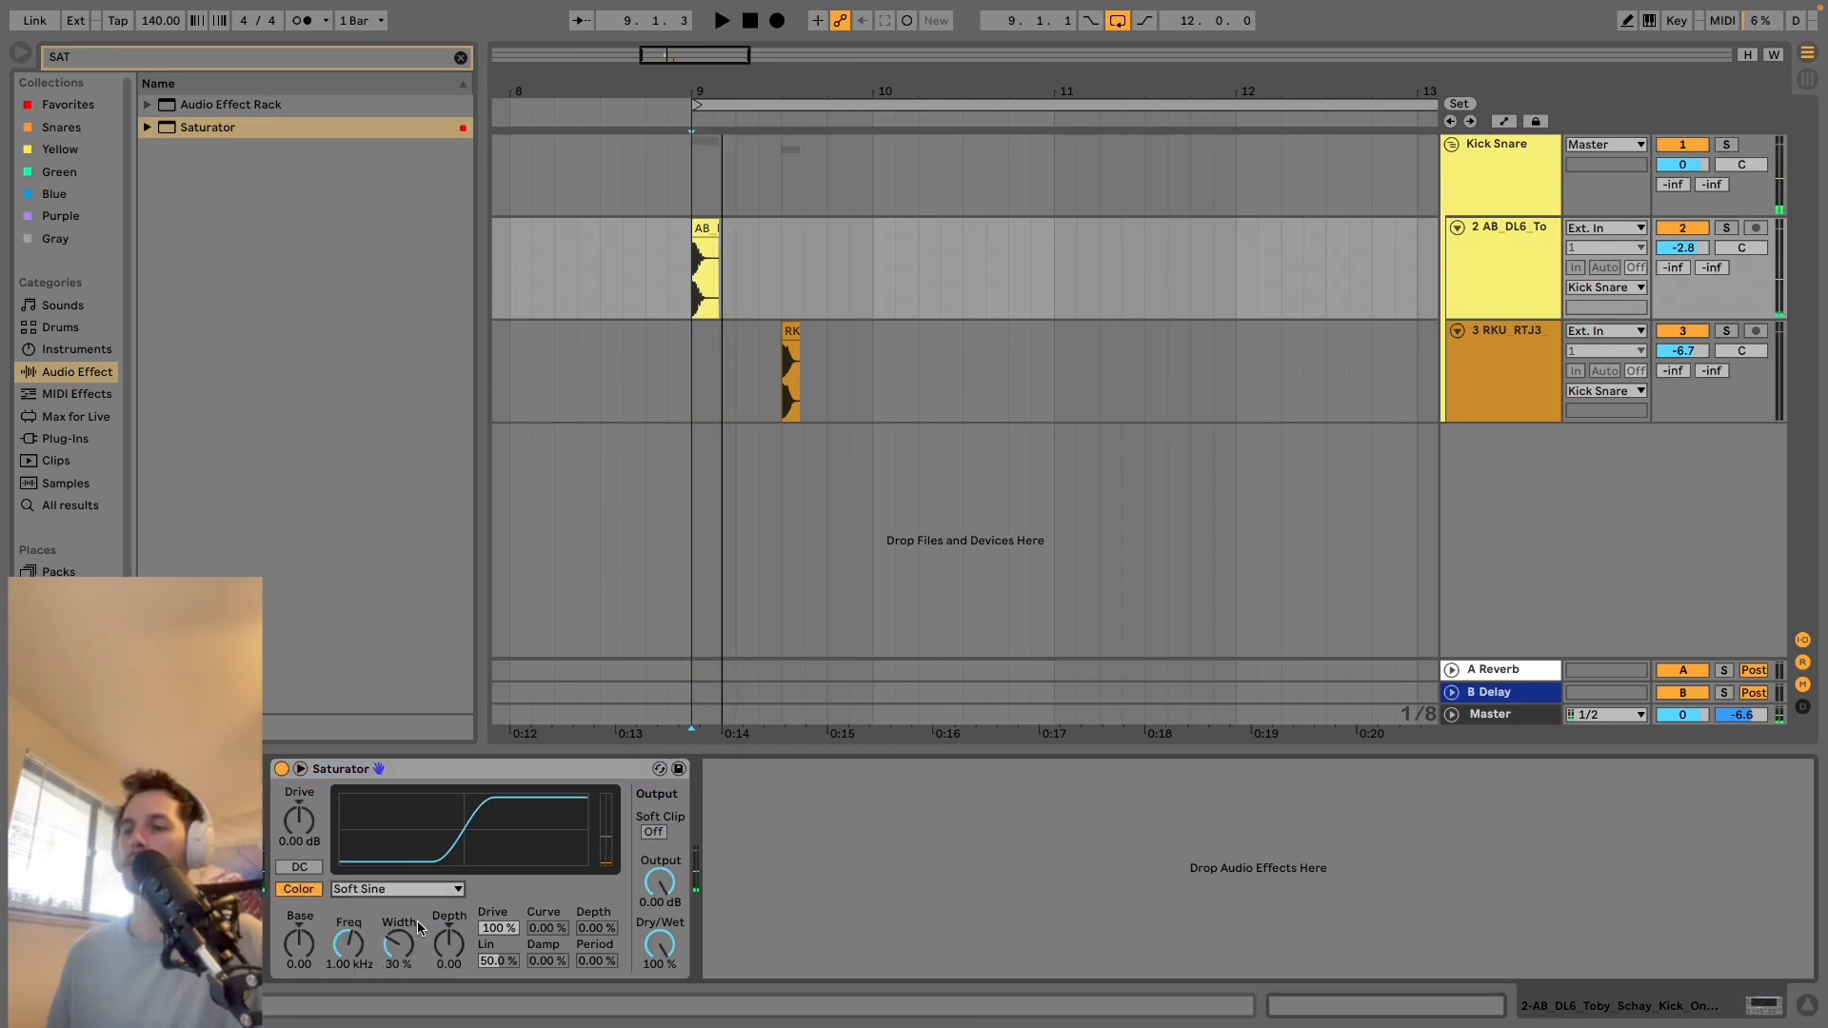
{"action": "left_click", "coordinate": [418, 888]}
{"action": "left_click", "coordinate": [419, 940]}
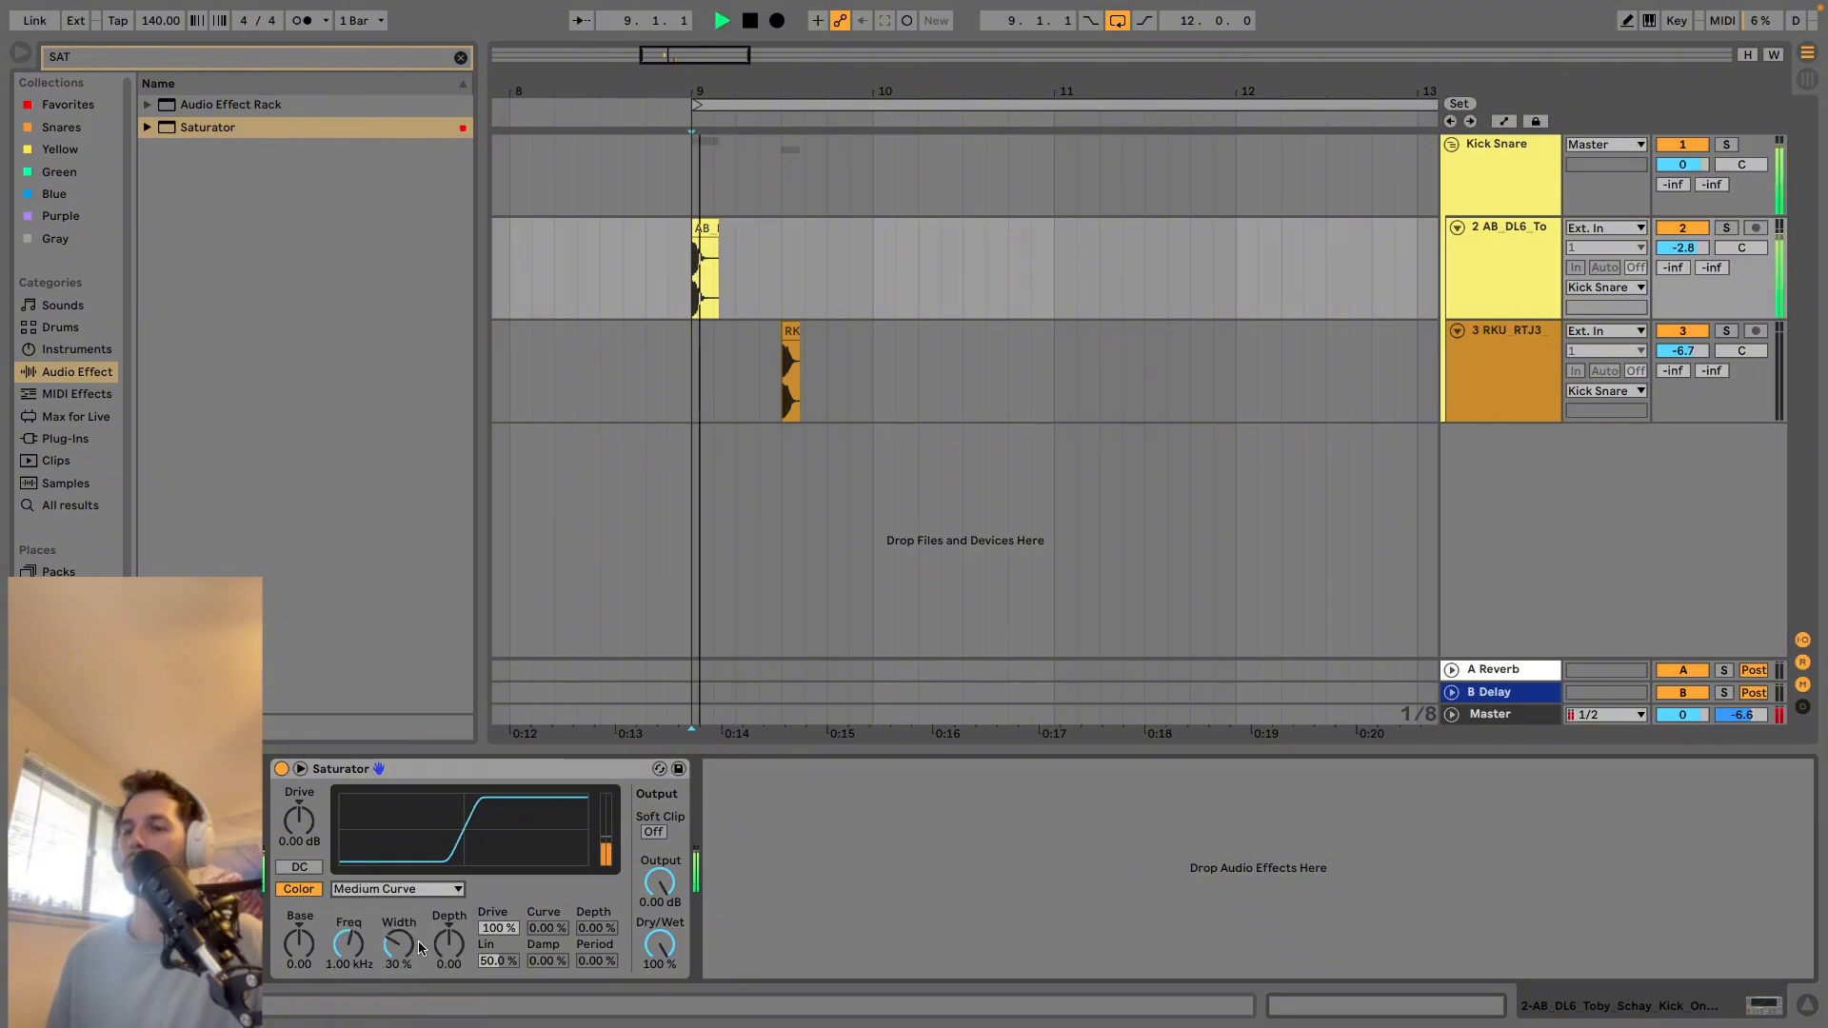
Compare the Medium Curve saturation with the dry kick during playback and switch Saturator off.
{"action": "left_click", "coordinate": [282, 768]}
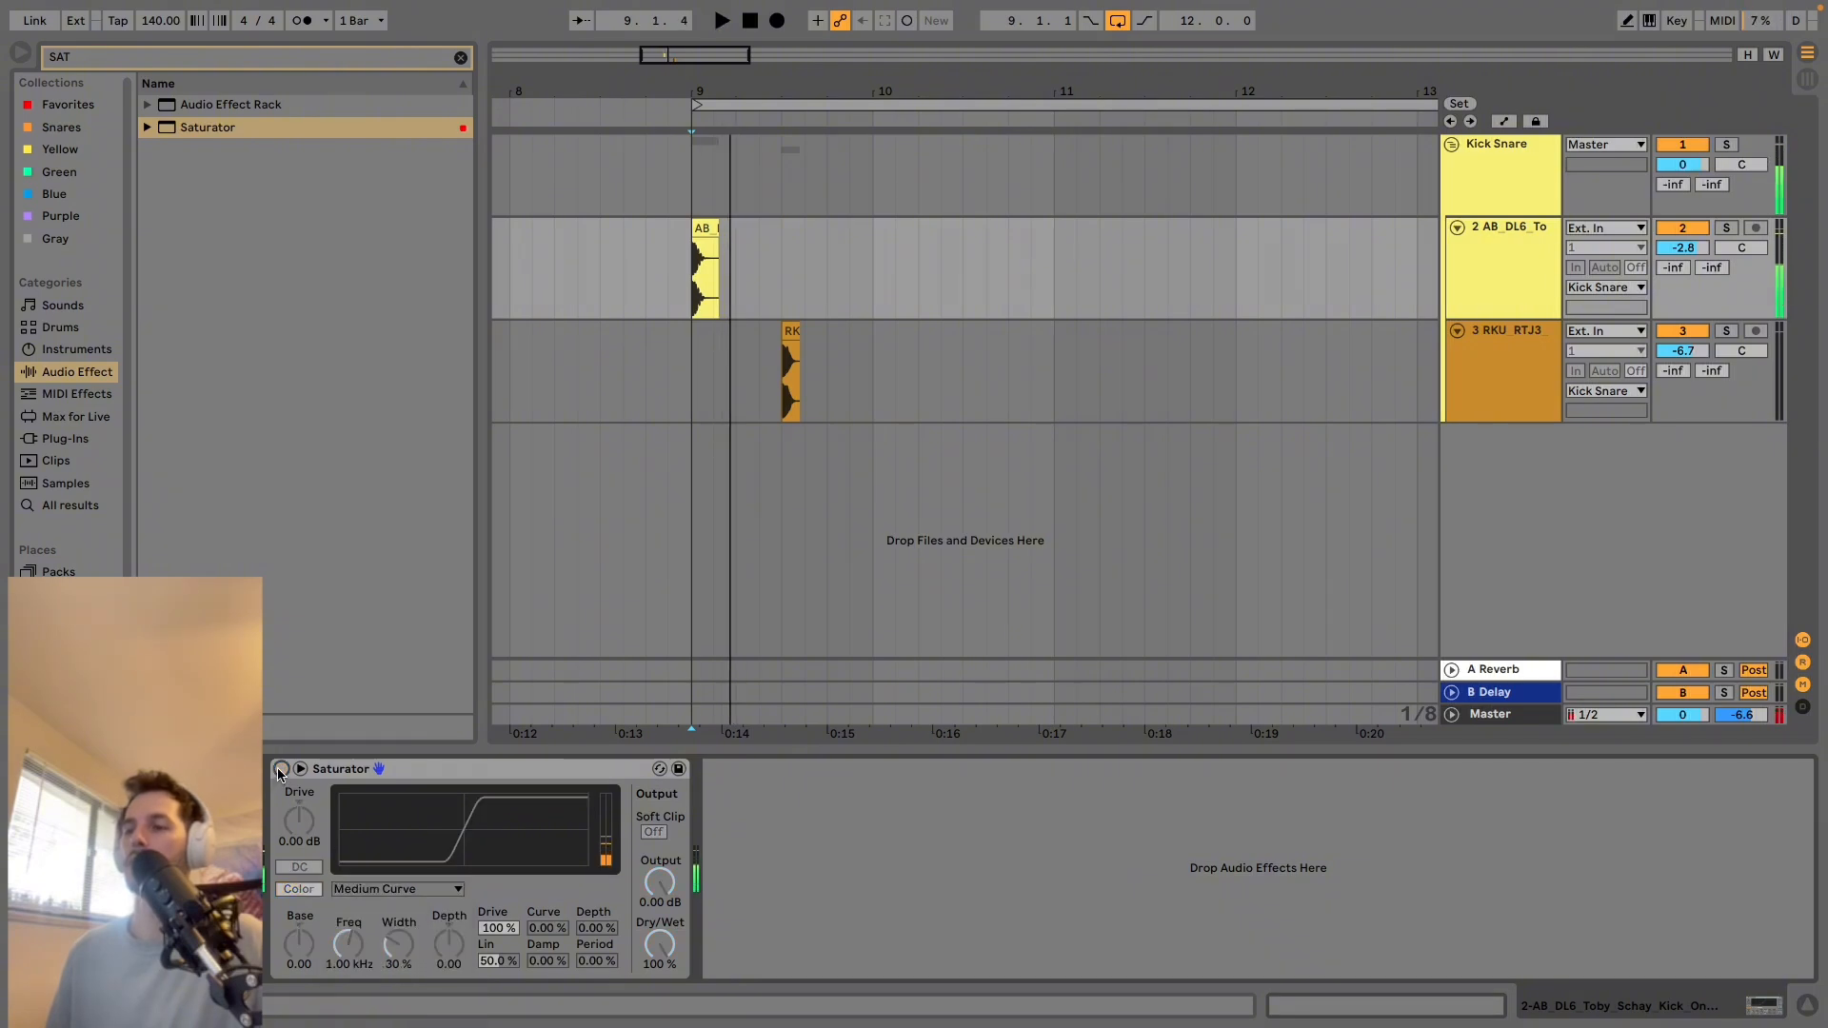
{"action": "left_click", "coordinate": [282, 768]}
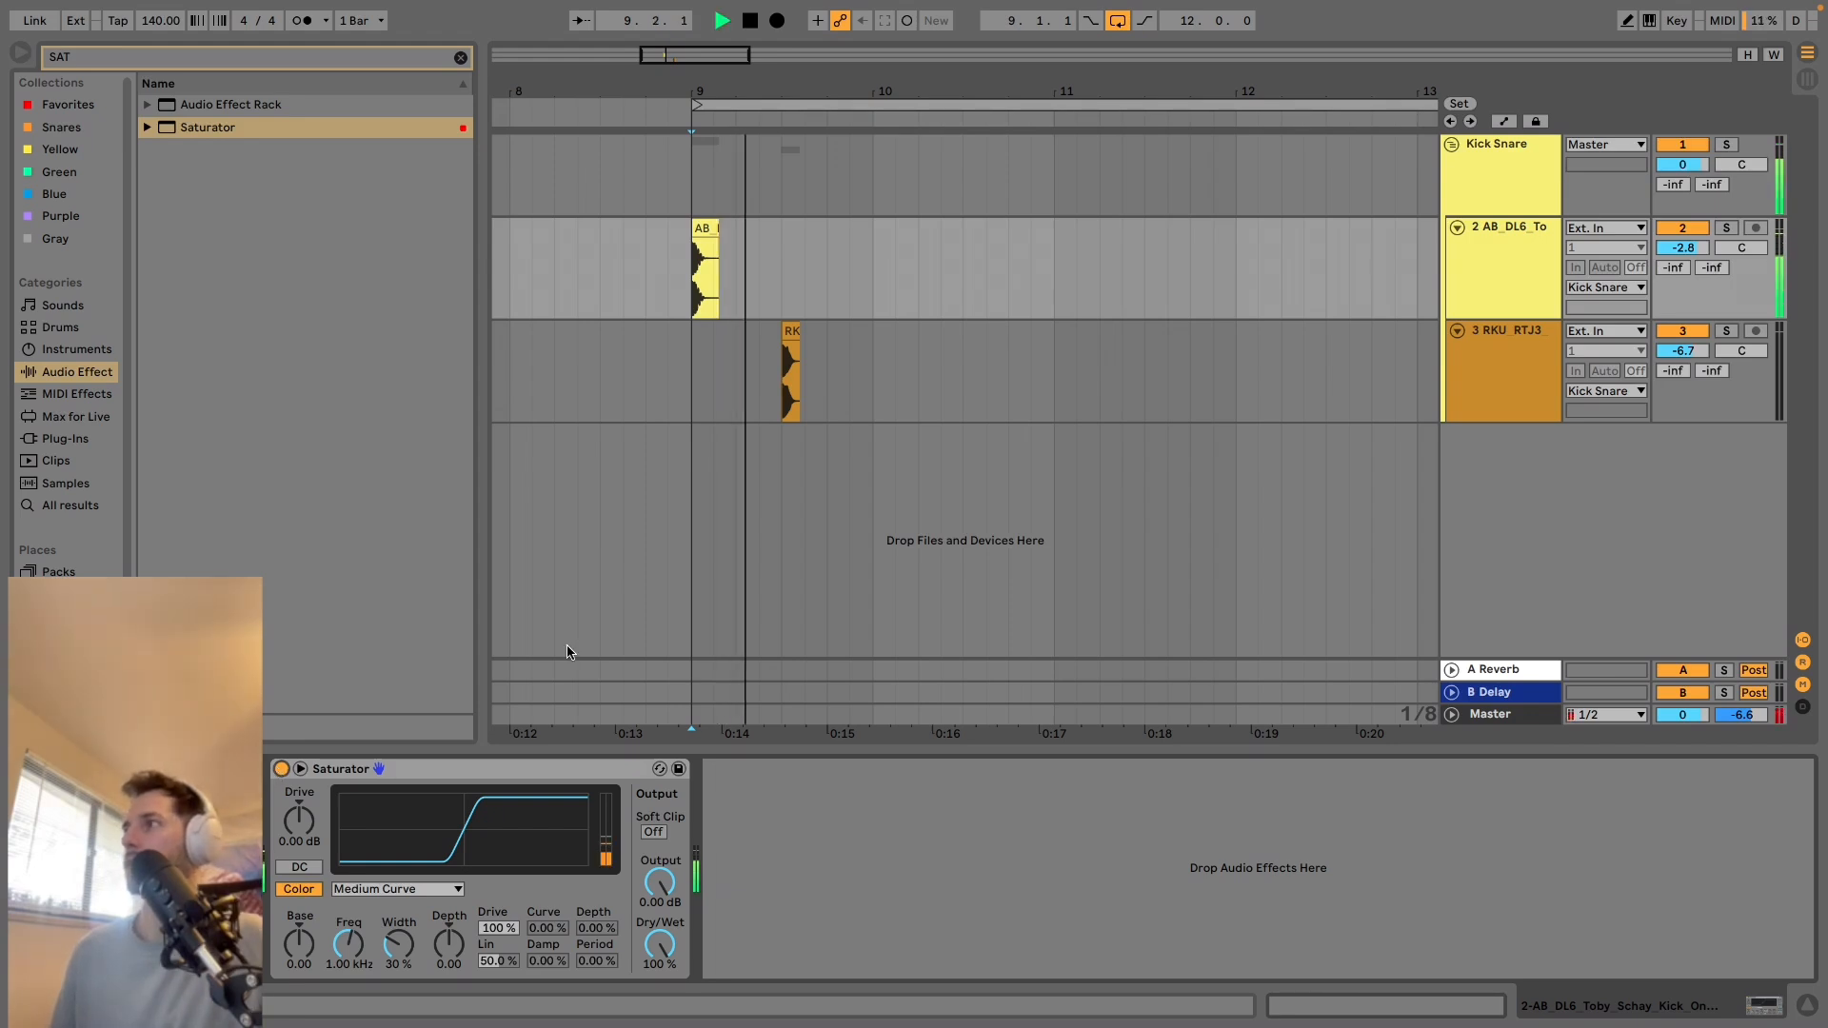
{"action": "key", "text": "space"}
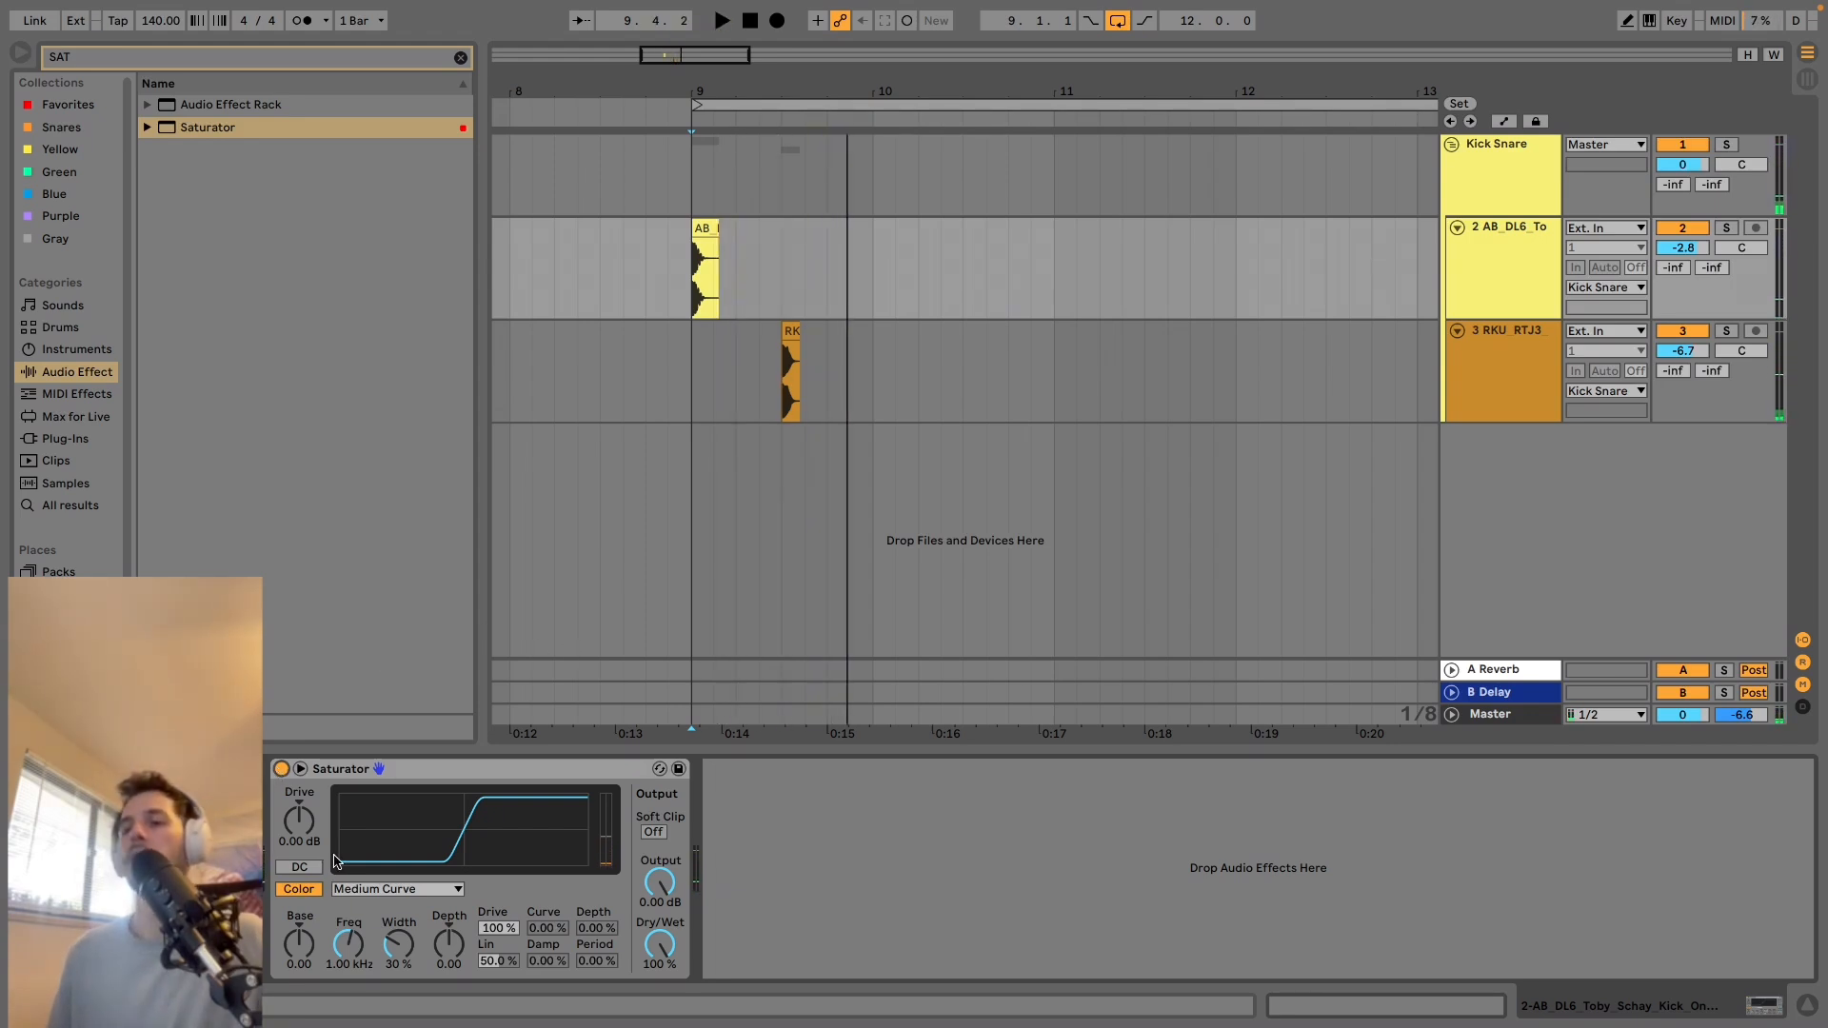
{"action": "left_click", "coordinate": [283, 770]}
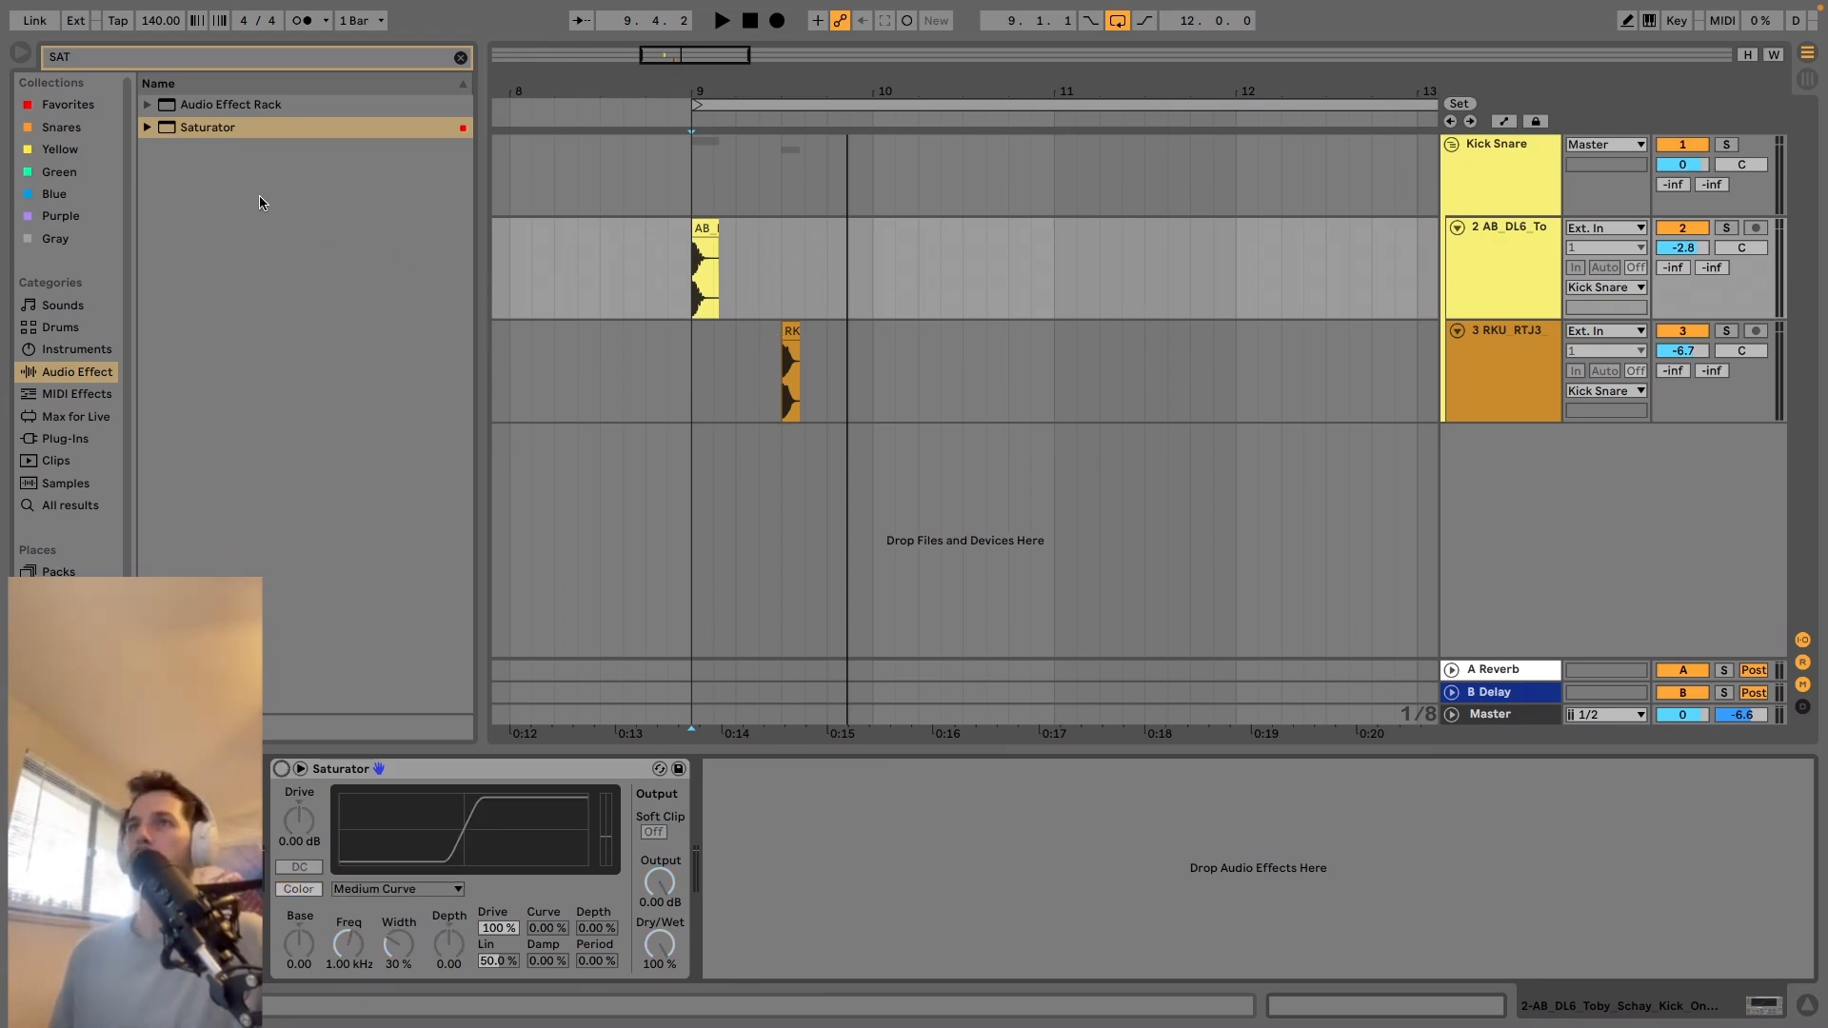
Focus the arrangement on the snare clip at 9.3 and search the Splice folder for "SNARE".
{"action": "left_click_drag", "start_coordinate": [785, 93], "coordinate": [838, 138]}
{"action": "key", "text": "ctrl+f"}
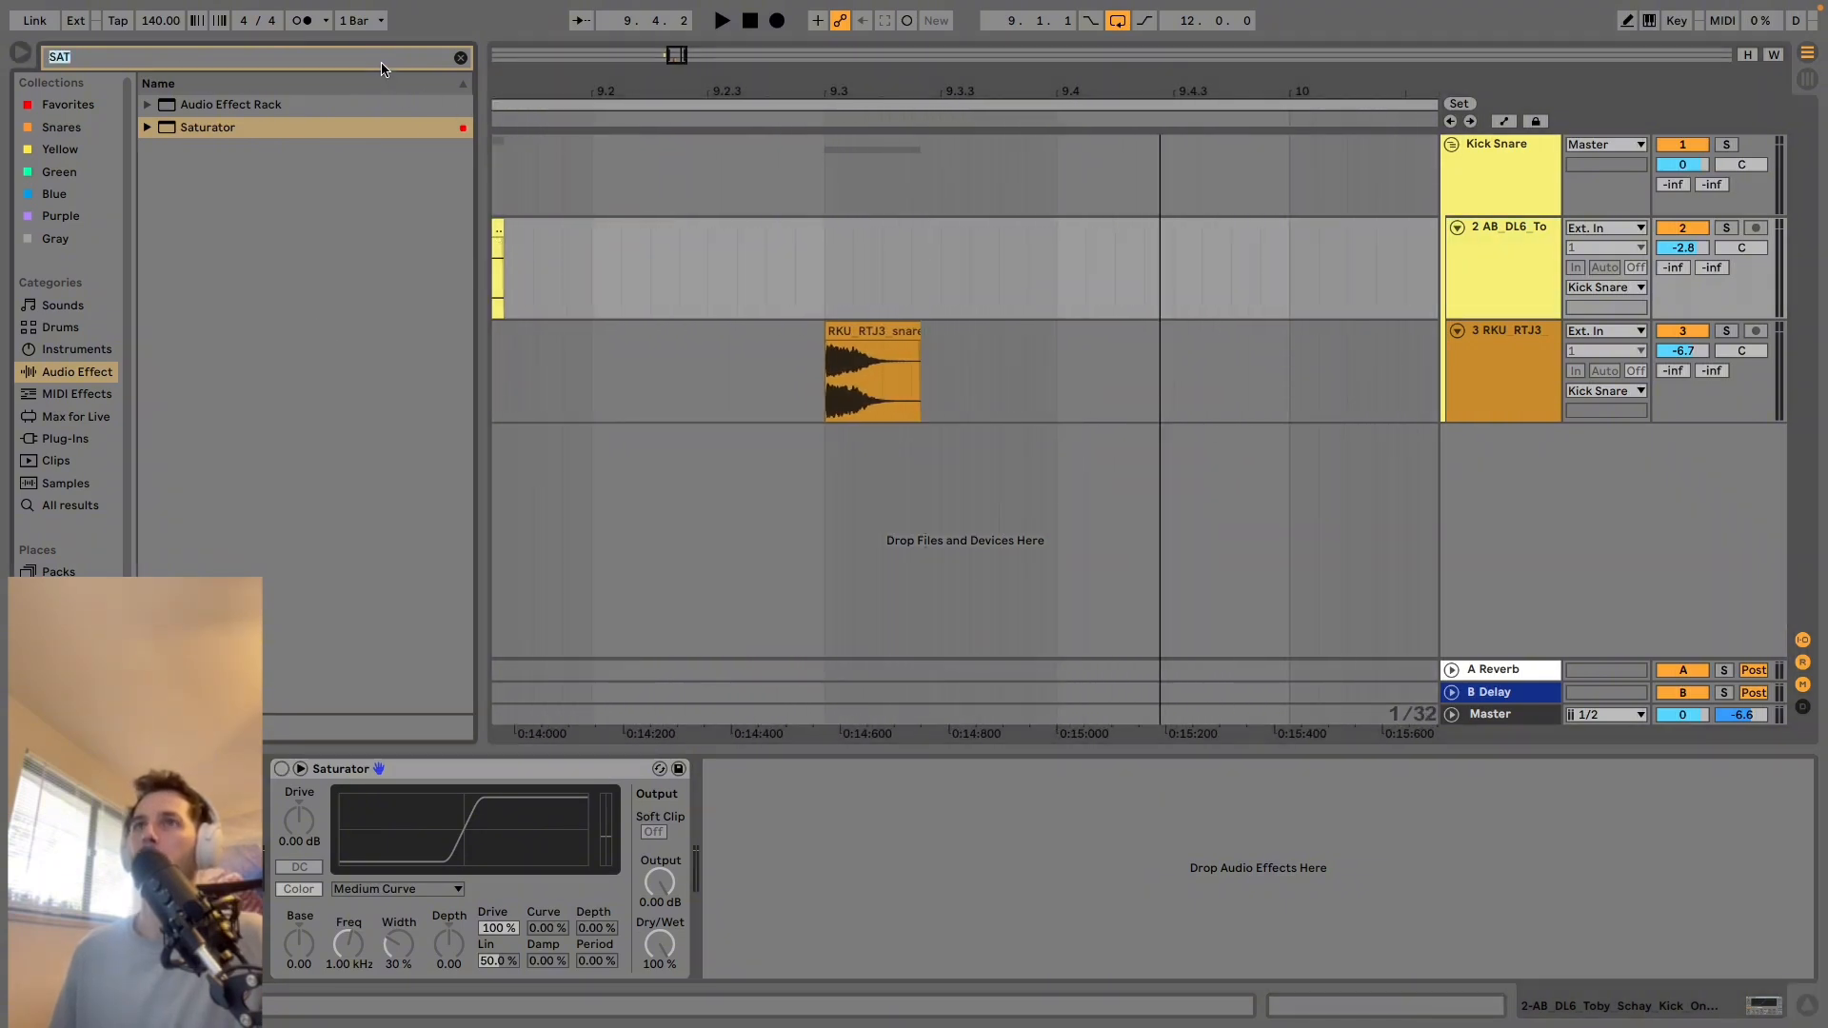
{"action": "type", "text": "SNARE"}
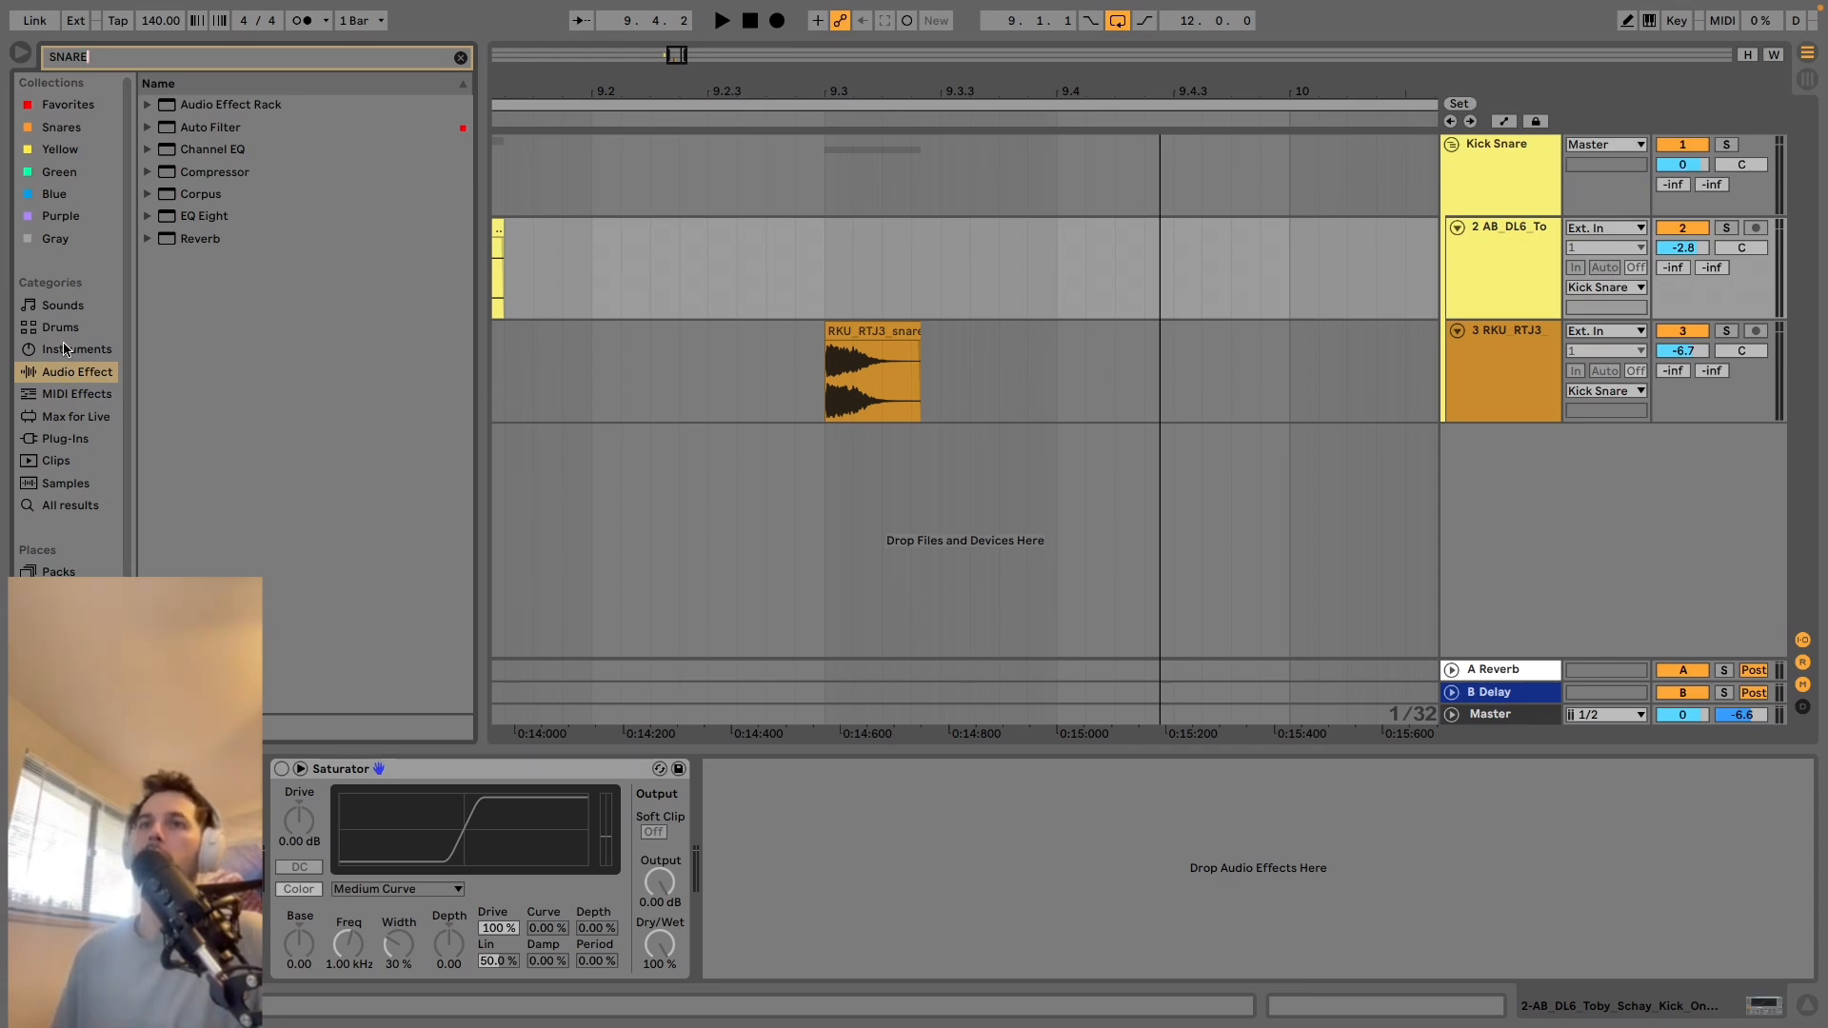
{"action": "scroll", "coordinate": [83, 558], "scroll_direction": "down", "scroll_amount": 3}
{"action": "left_click", "coordinate": [83, 550]}
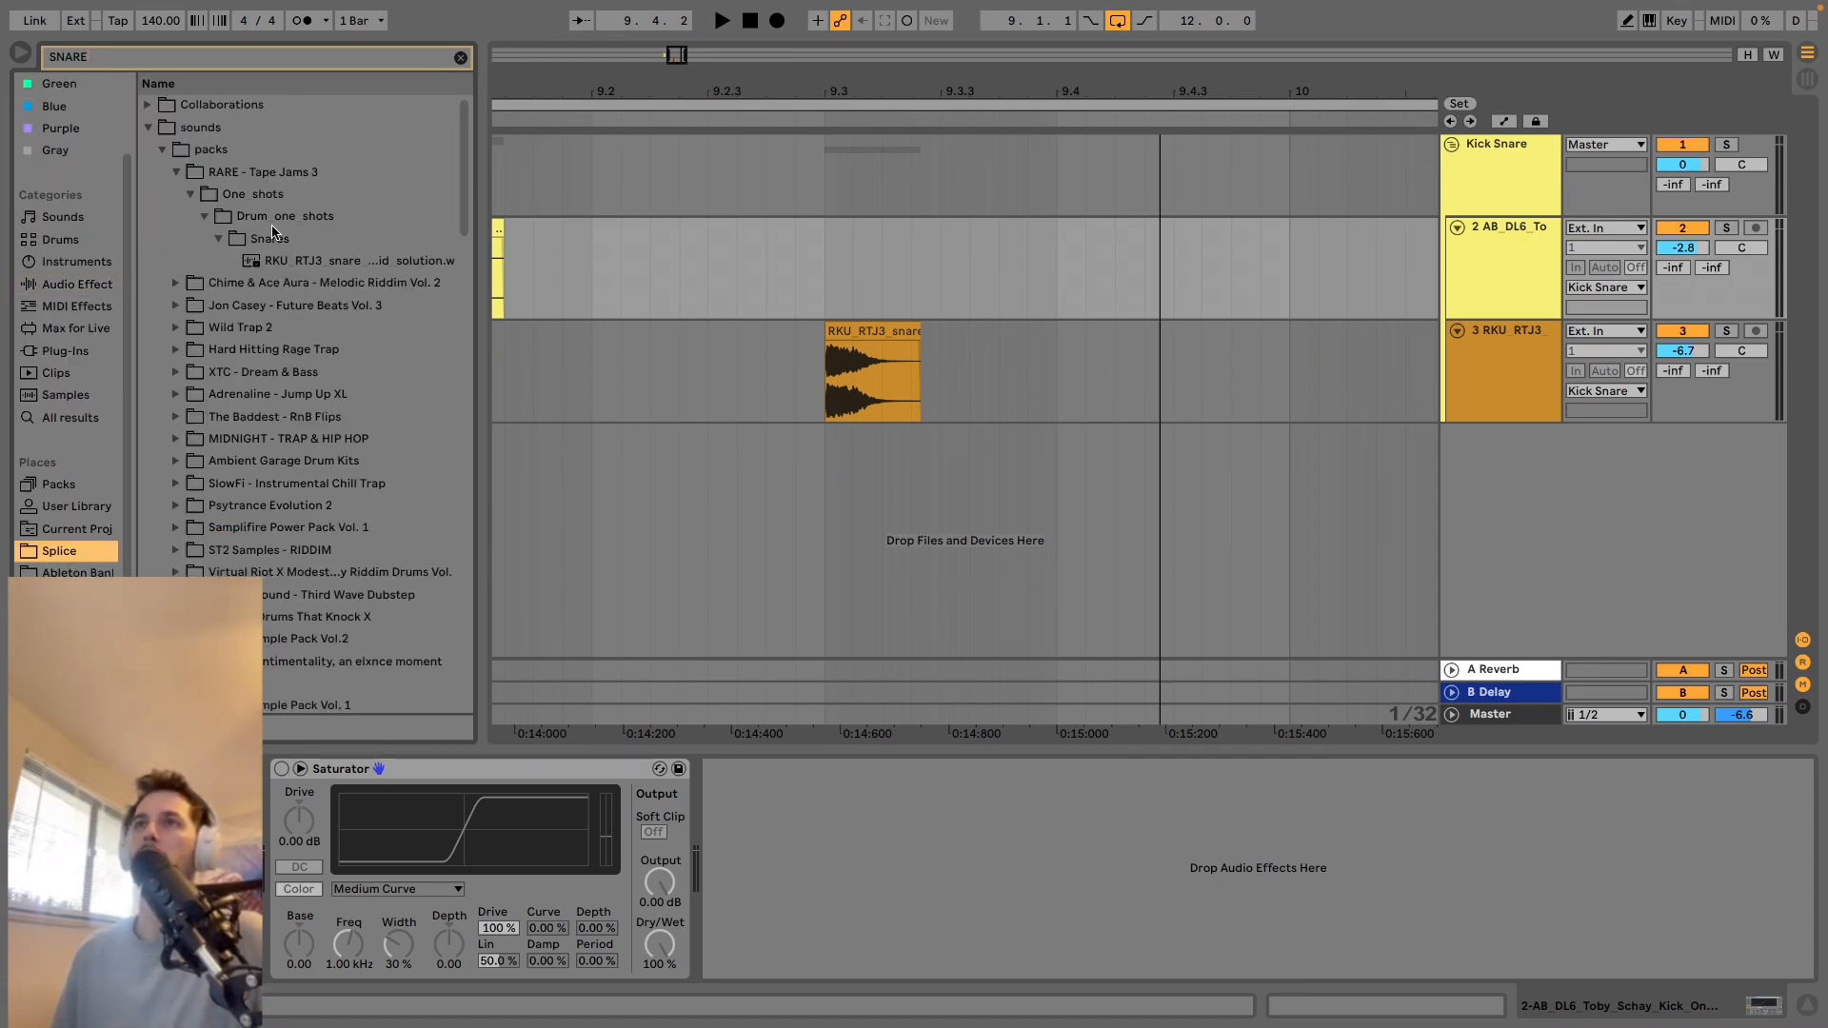
Expand the Jon Casey - Future Beats Vol. 3 pack down to its CHIPPED snare one-shot.
{"action": "left_click", "coordinate": [265, 286]}
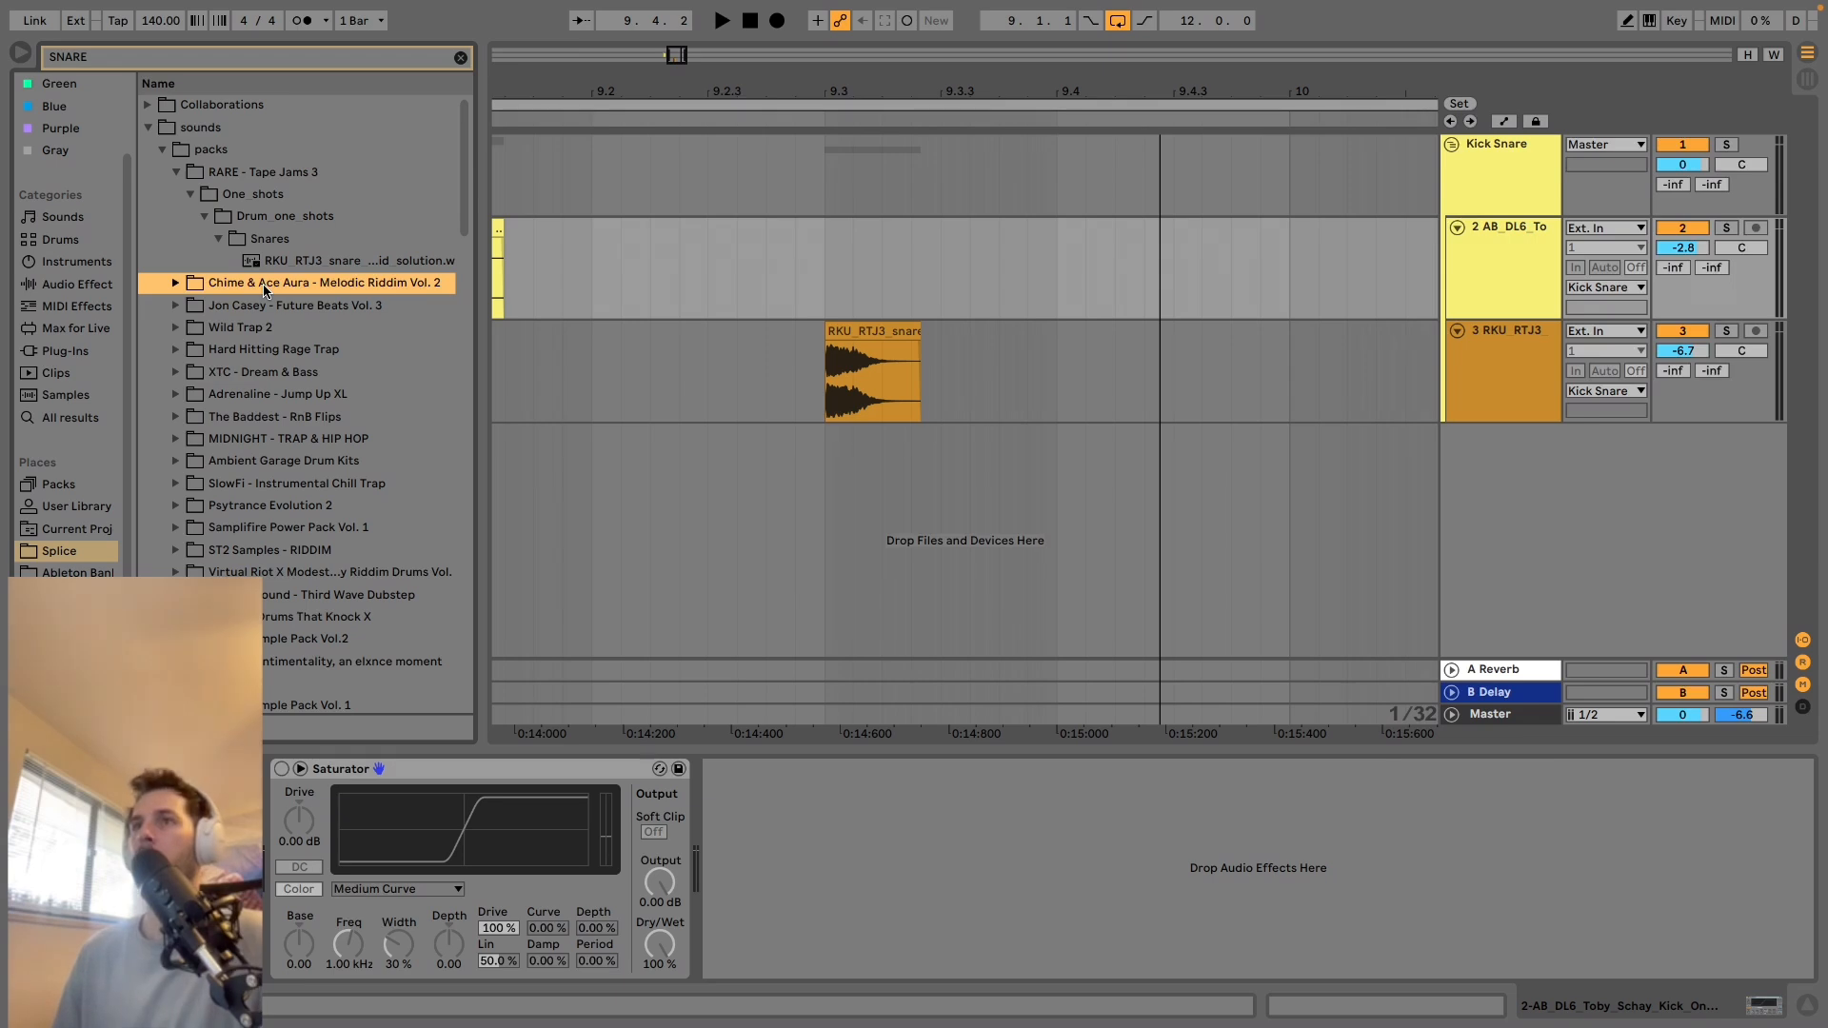
{"action": "key", "text": "Right"}
{"action": "key", "text": "Right"}
{"action": "key", "text": "Right"}
{"action": "key", "text": "Right"}
{"action": "key", "text": "Right"}
{"action": "key", "text": "Right"}
{"action": "key", "text": "Right"}
{"action": "key", "text": "Right"}
{"action": "key", "text": "Down"}
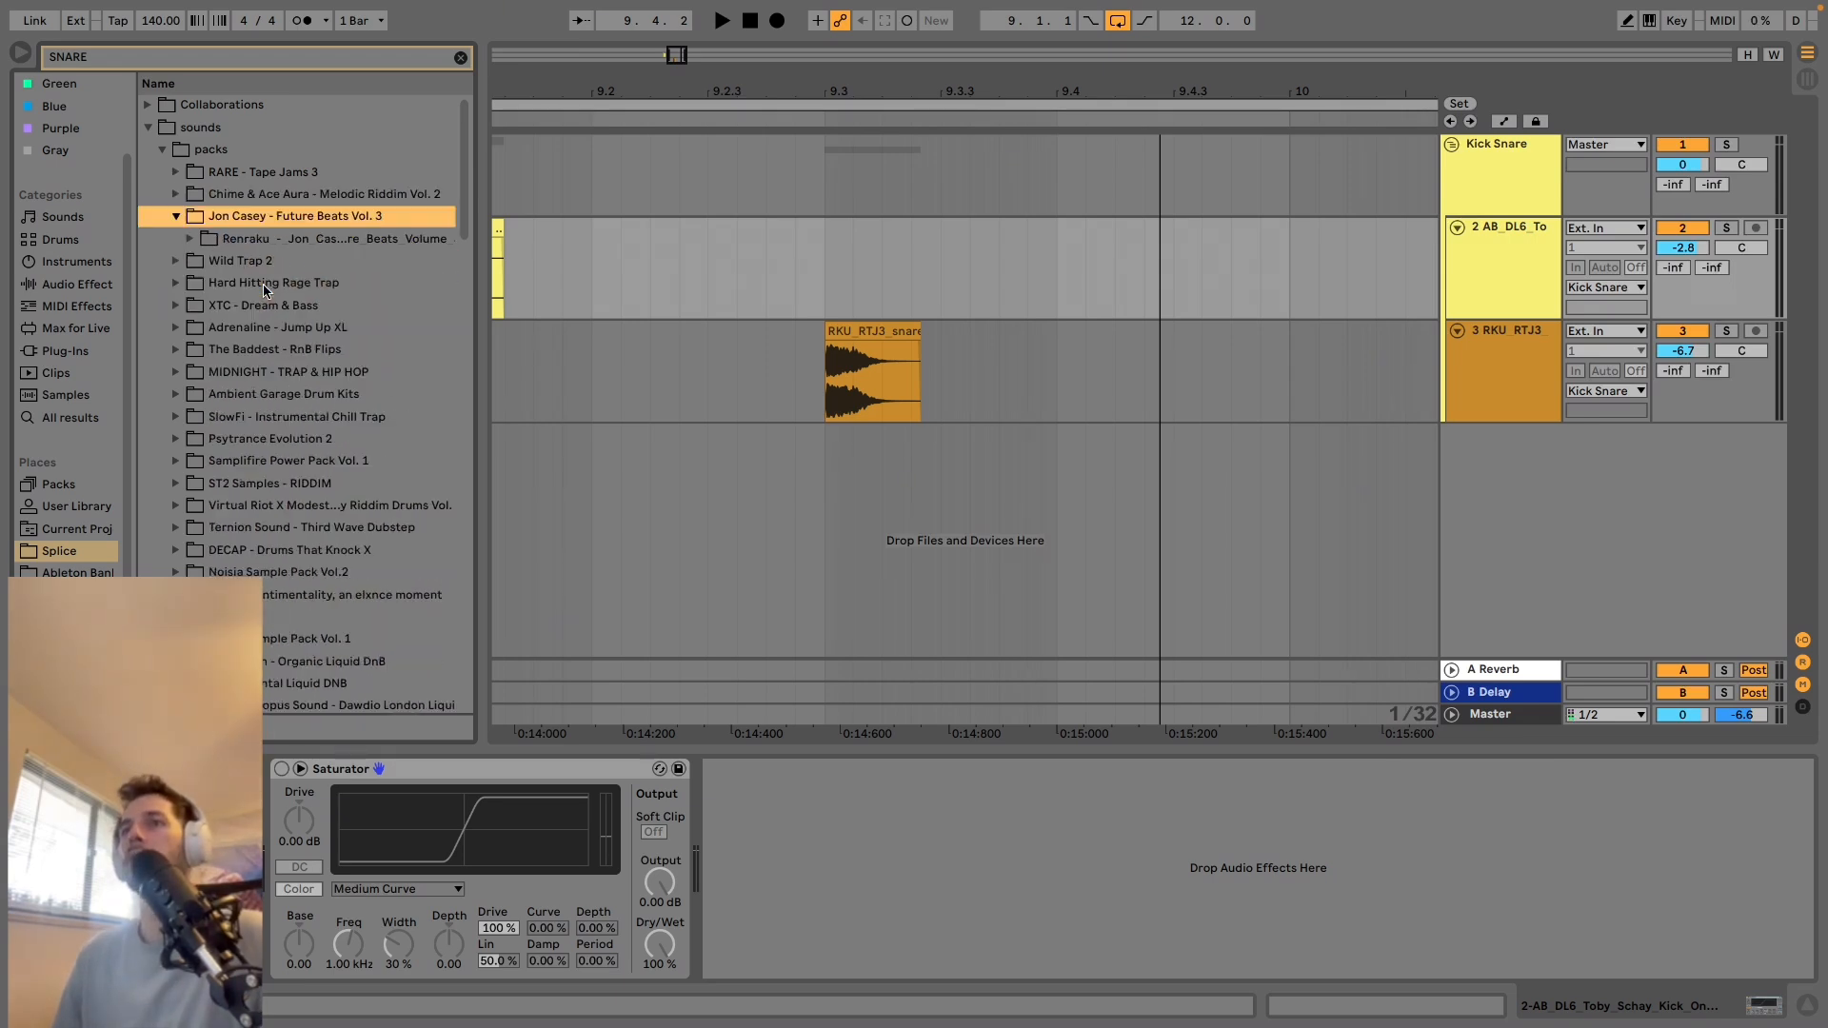
{"action": "key", "text": "Right"}
{"action": "key", "text": "Right"}
{"action": "key", "text": "Right"}
{"action": "key", "text": "Right"}
{"action": "key", "text": "Right"}
{"action": "key", "text": "Right"}
{"action": "key", "text": "Right"}
{"action": "key", "text": "Right"}
{"action": "key", "text": "Right"}
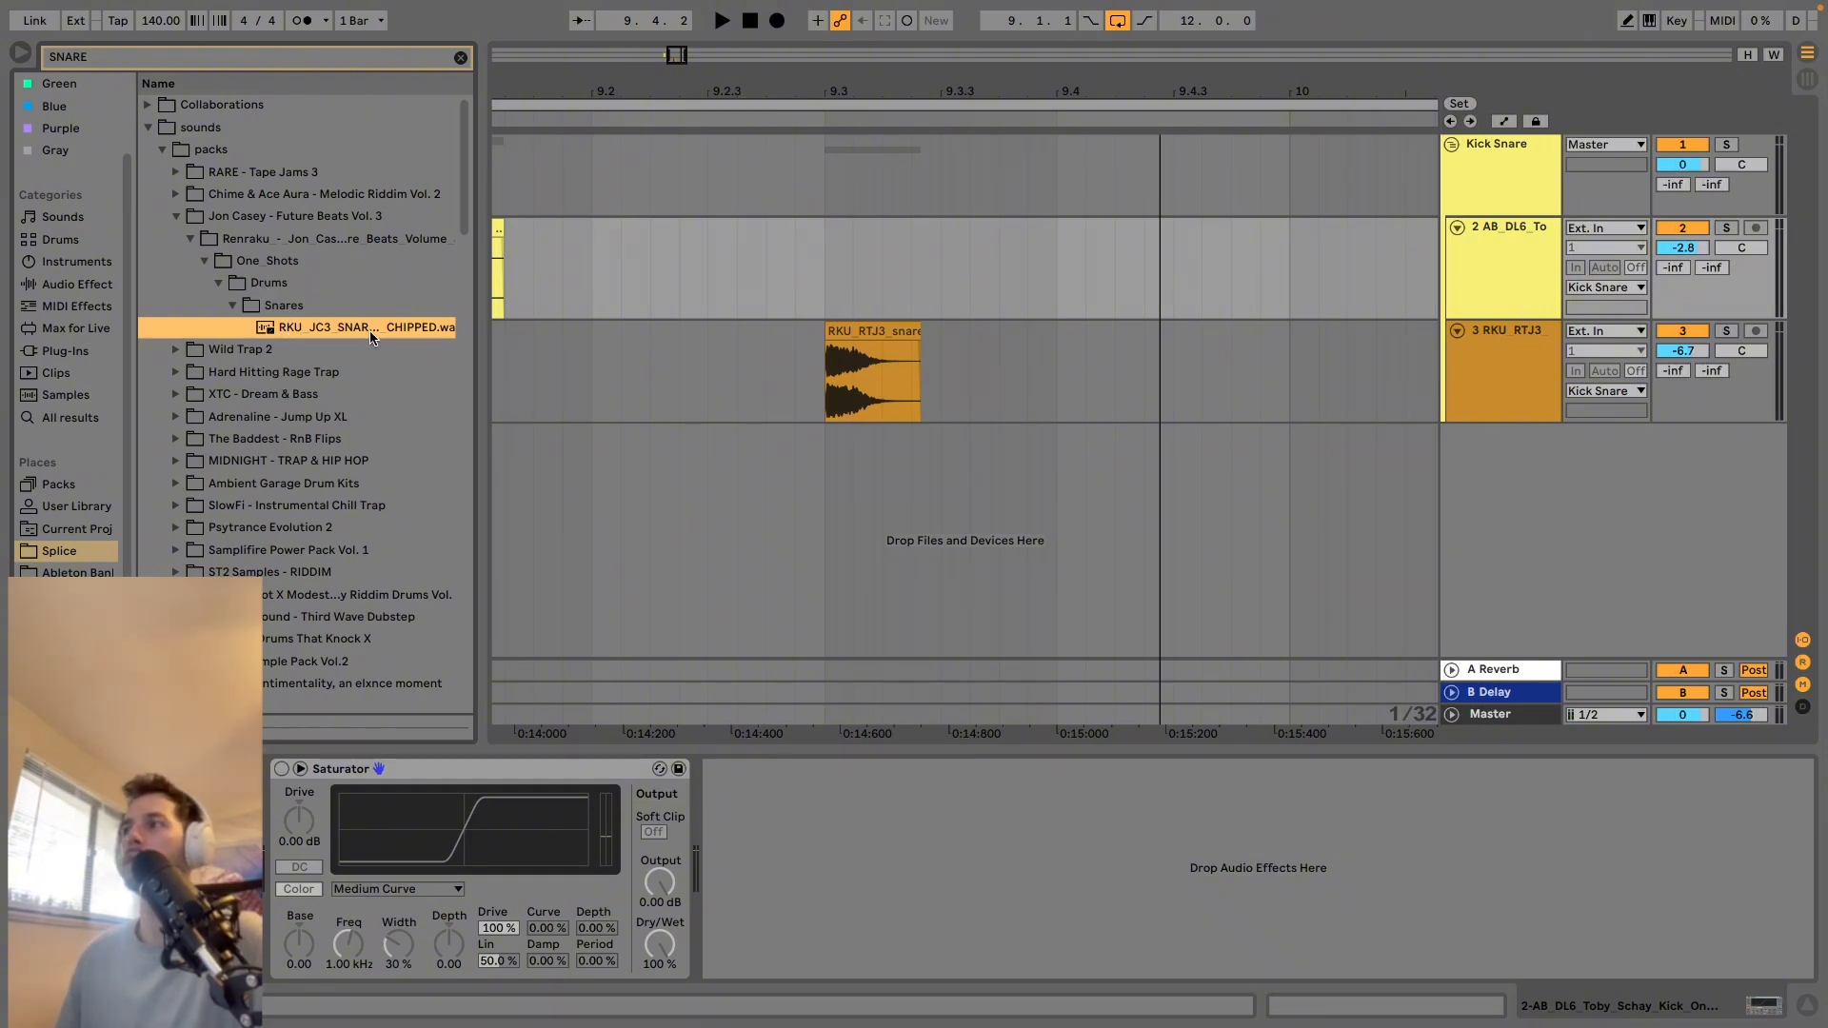
Compare the existing snare with the CHIPPED one-shot and add the new sample at 9.3 on its own track inside the Kick Snare group.
{"action": "left_click", "coordinate": [840, 352]}
{"action": "key", "text": "space"}
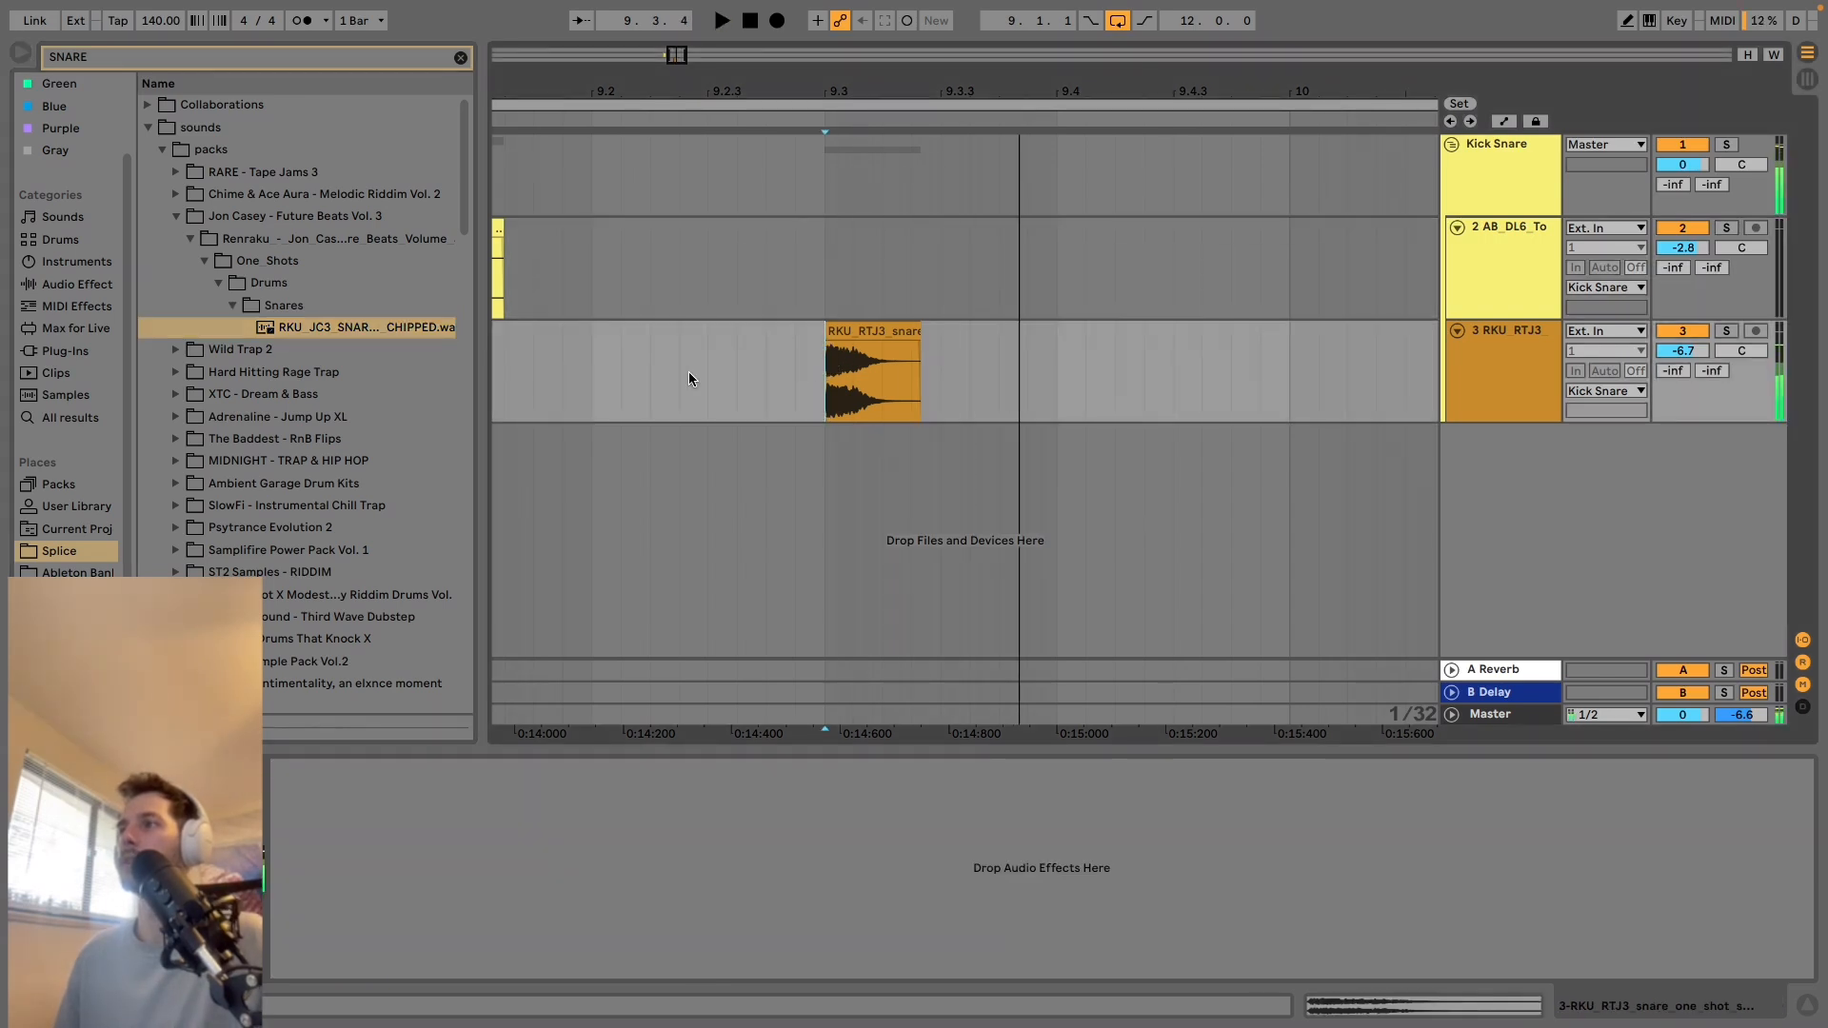
{"action": "left_click", "coordinate": [312, 328]}
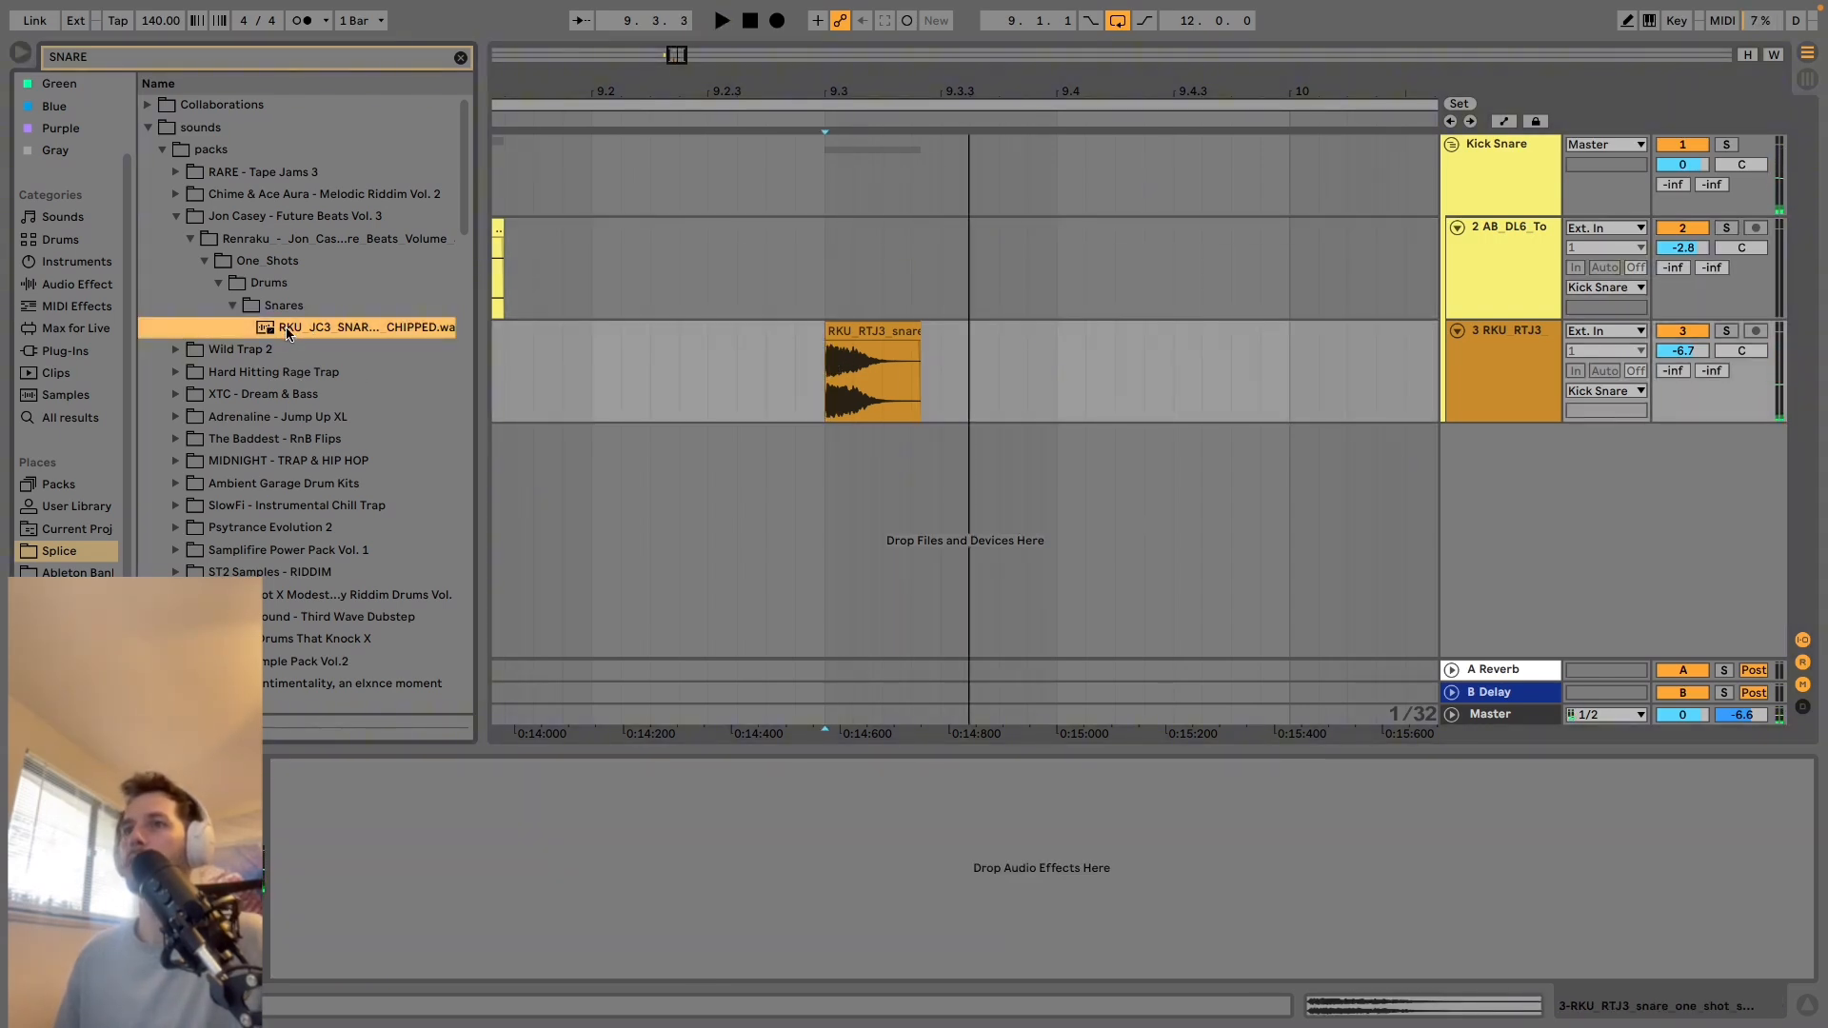
{"action": "left_click_drag", "start_coordinate": [287, 333], "coordinate": [819, 445]}
{"action": "left_click_drag", "start_coordinate": [1491, 434], "coordinate": [1484, 417]}
Group the two snare tracks inside Kick Snare and name the new group "SNARES".
{"action": "left_click", "coordinate": [1490, 376]}
{"action": "left_click", "coordinate": [1501, 466], "text": "shift"}
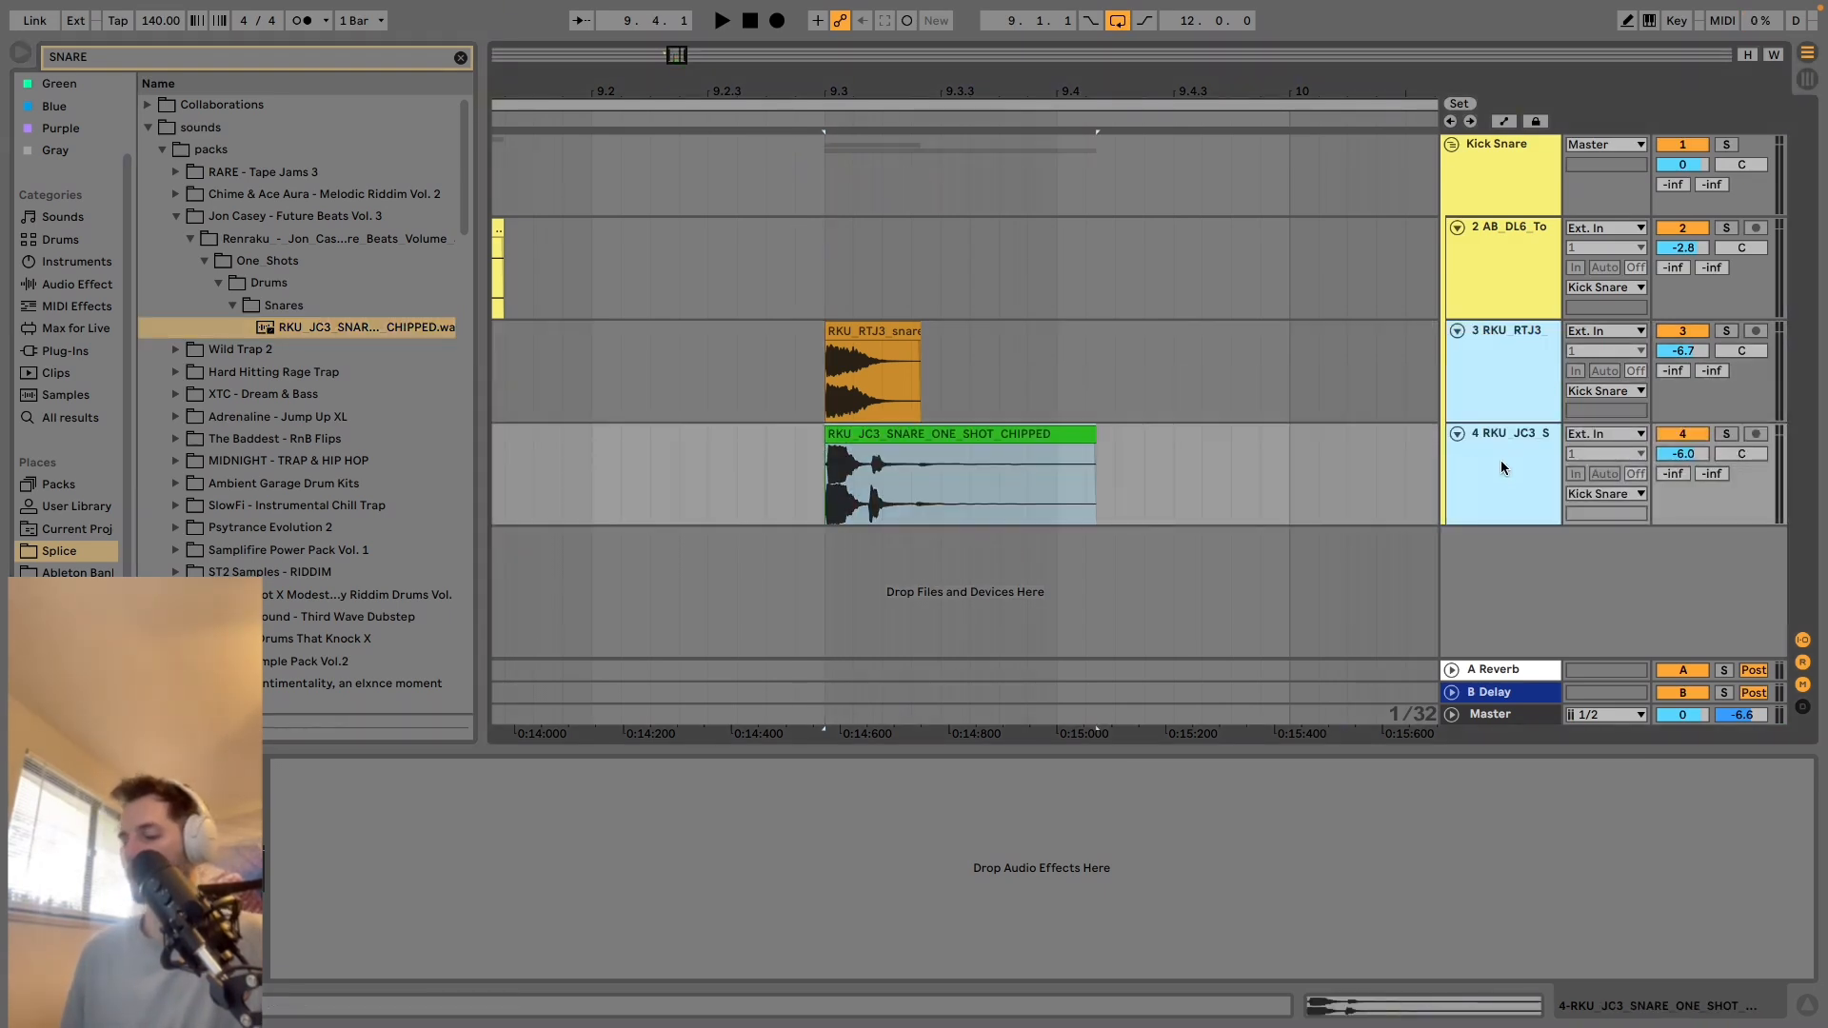
{"action": "key", "text": "super+g"}
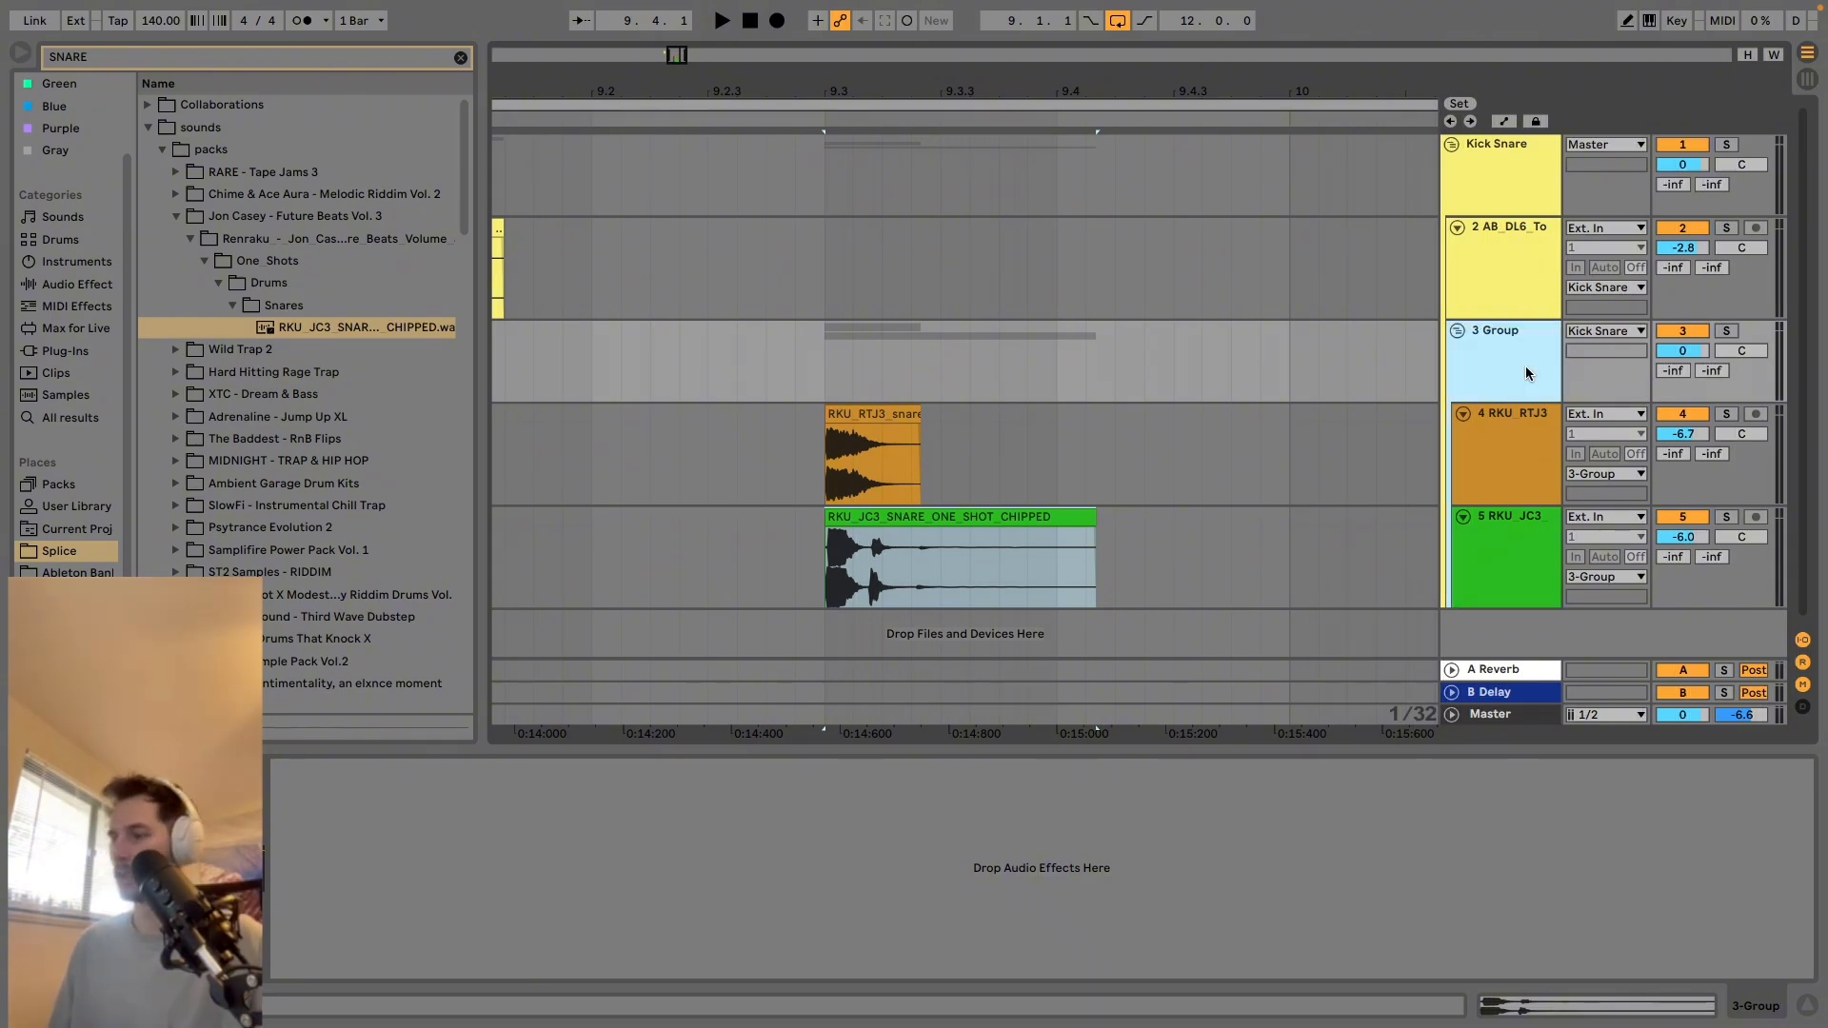
{"action": "type", "text": "SNARES"}
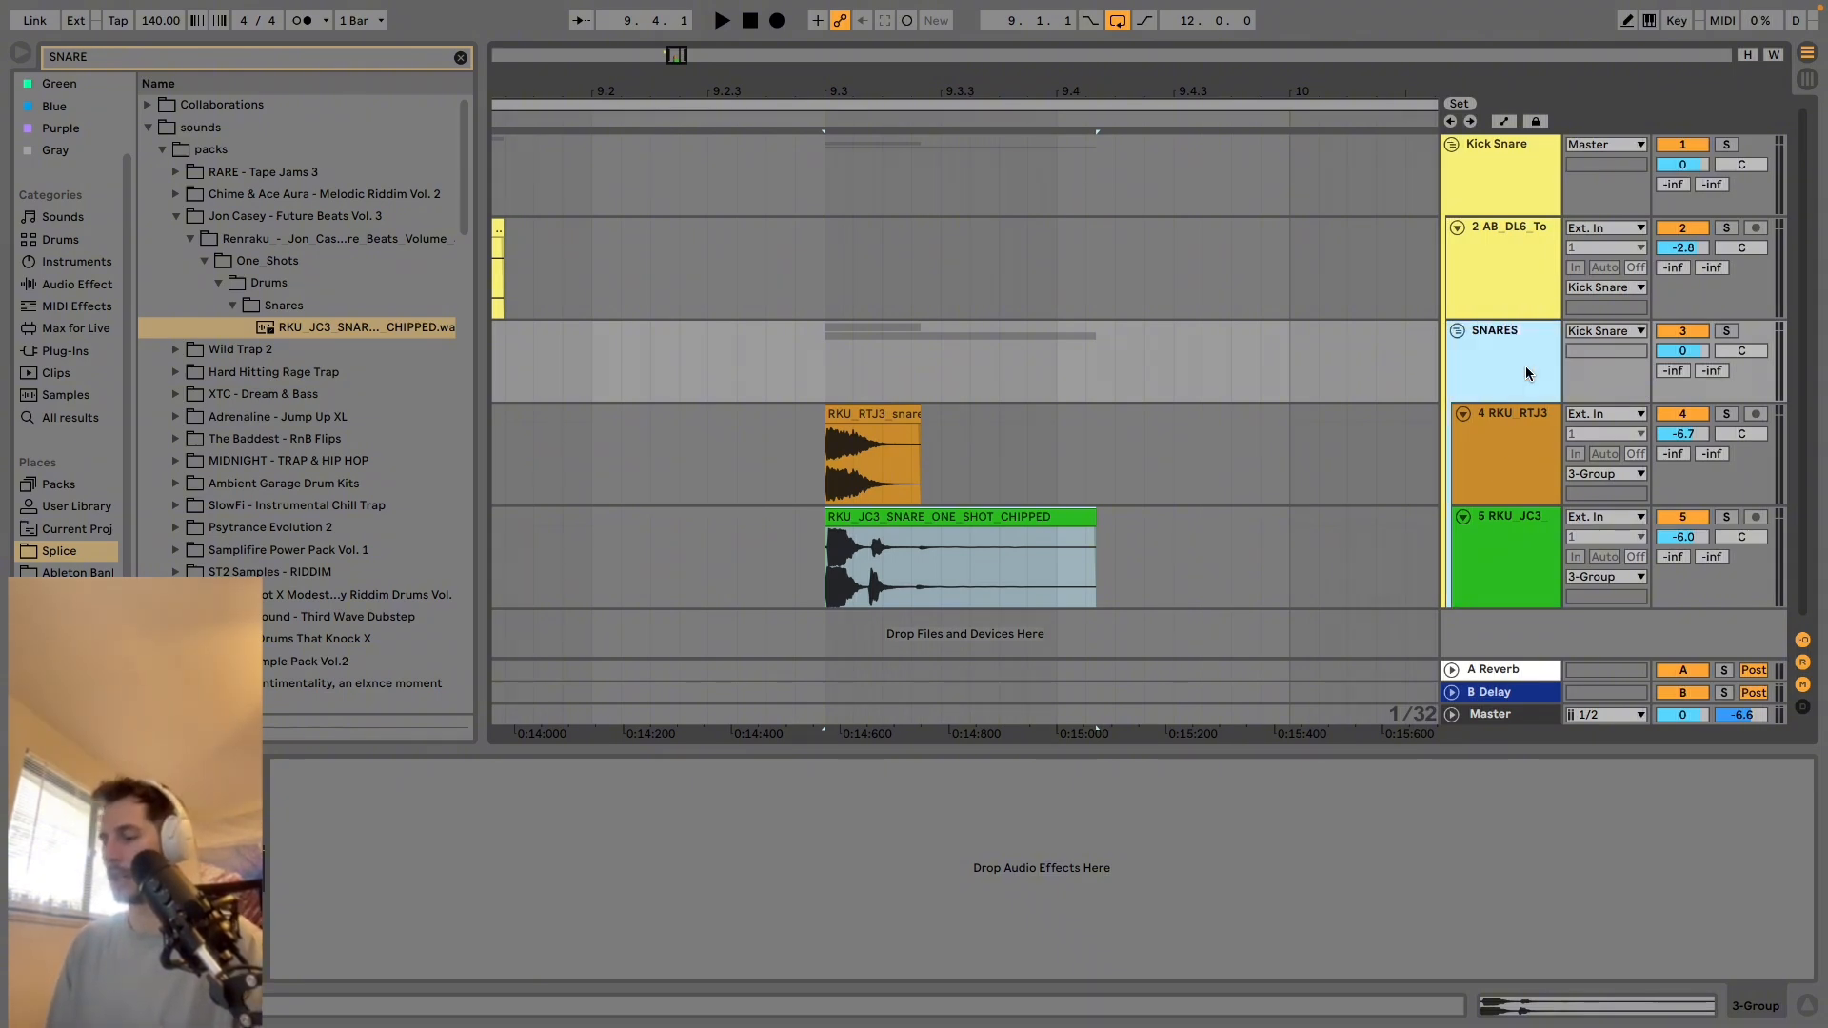
Solo the SNARES group and play the layered snares from 9.3.
{"action": "left_click", "coordinate": [836, 378]}
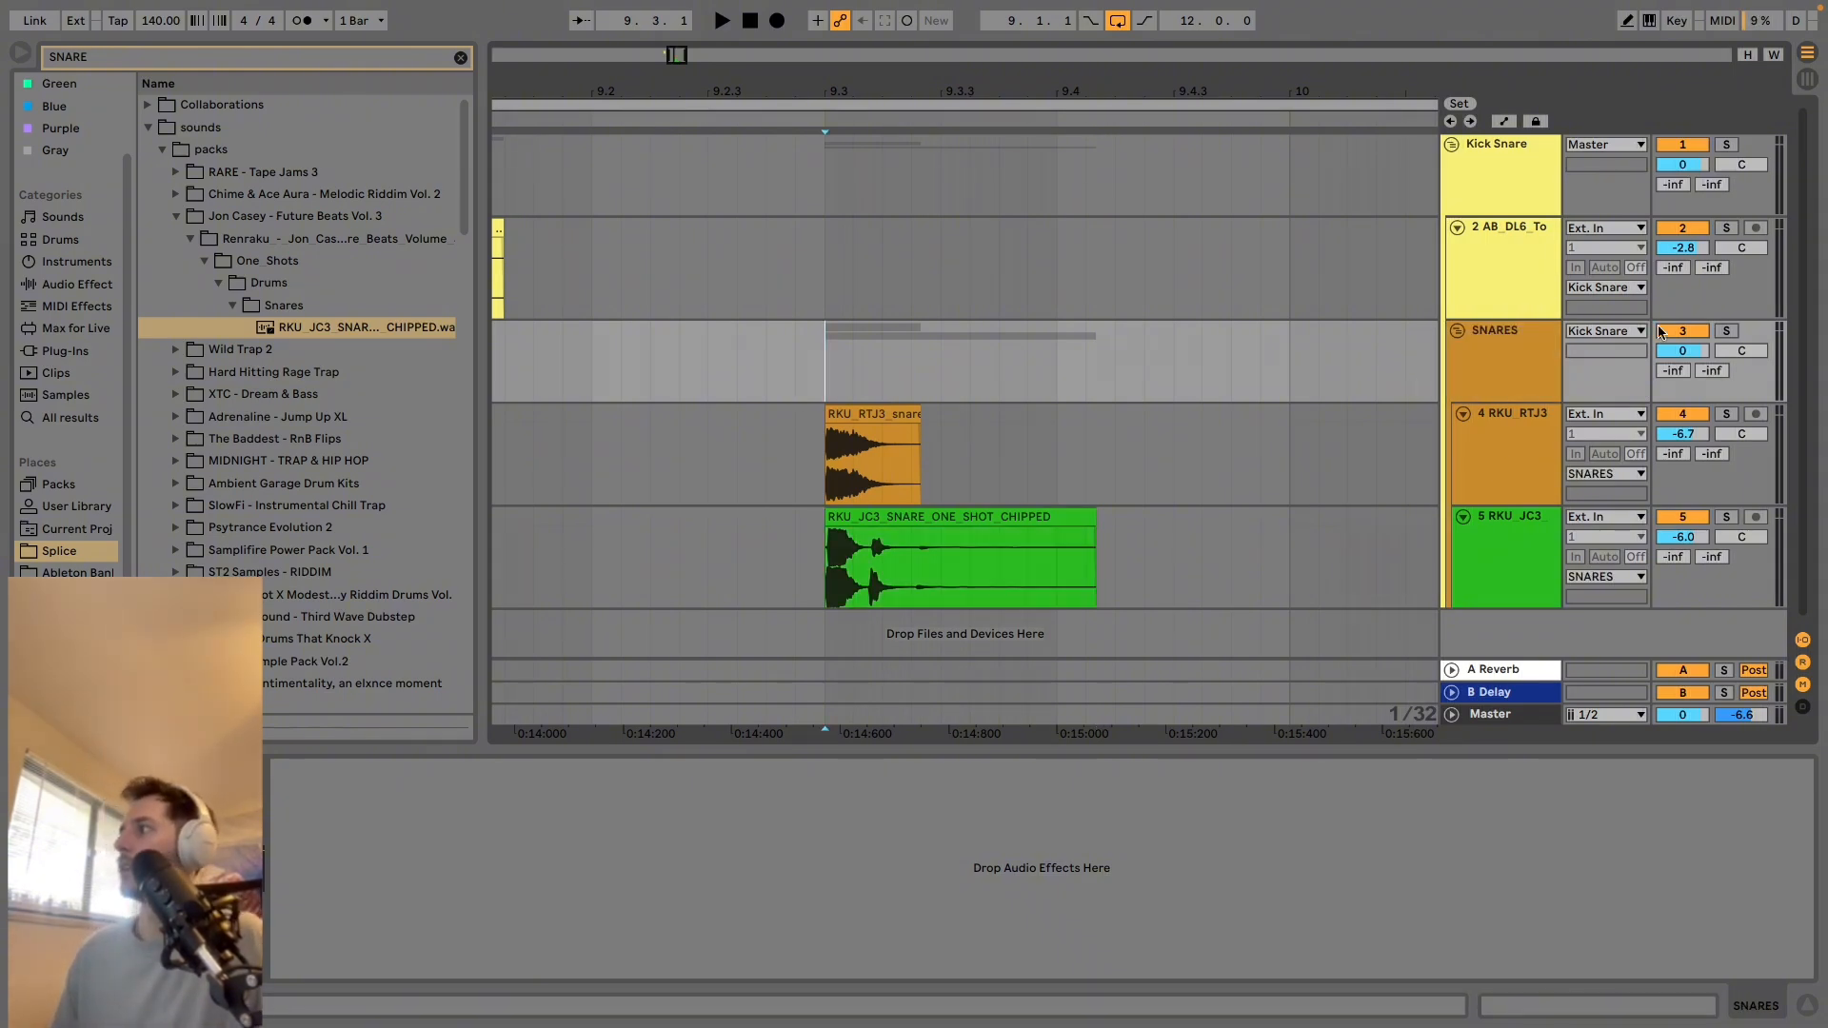
{"action": "key", "text": "space"}
{"action": "key", "text": "space"}
{"action": "key", "text": "space"}
{"action": "key", "text": "space"}
{"action": "key", "text": "space"}
{"action": "key", "text": "space"}
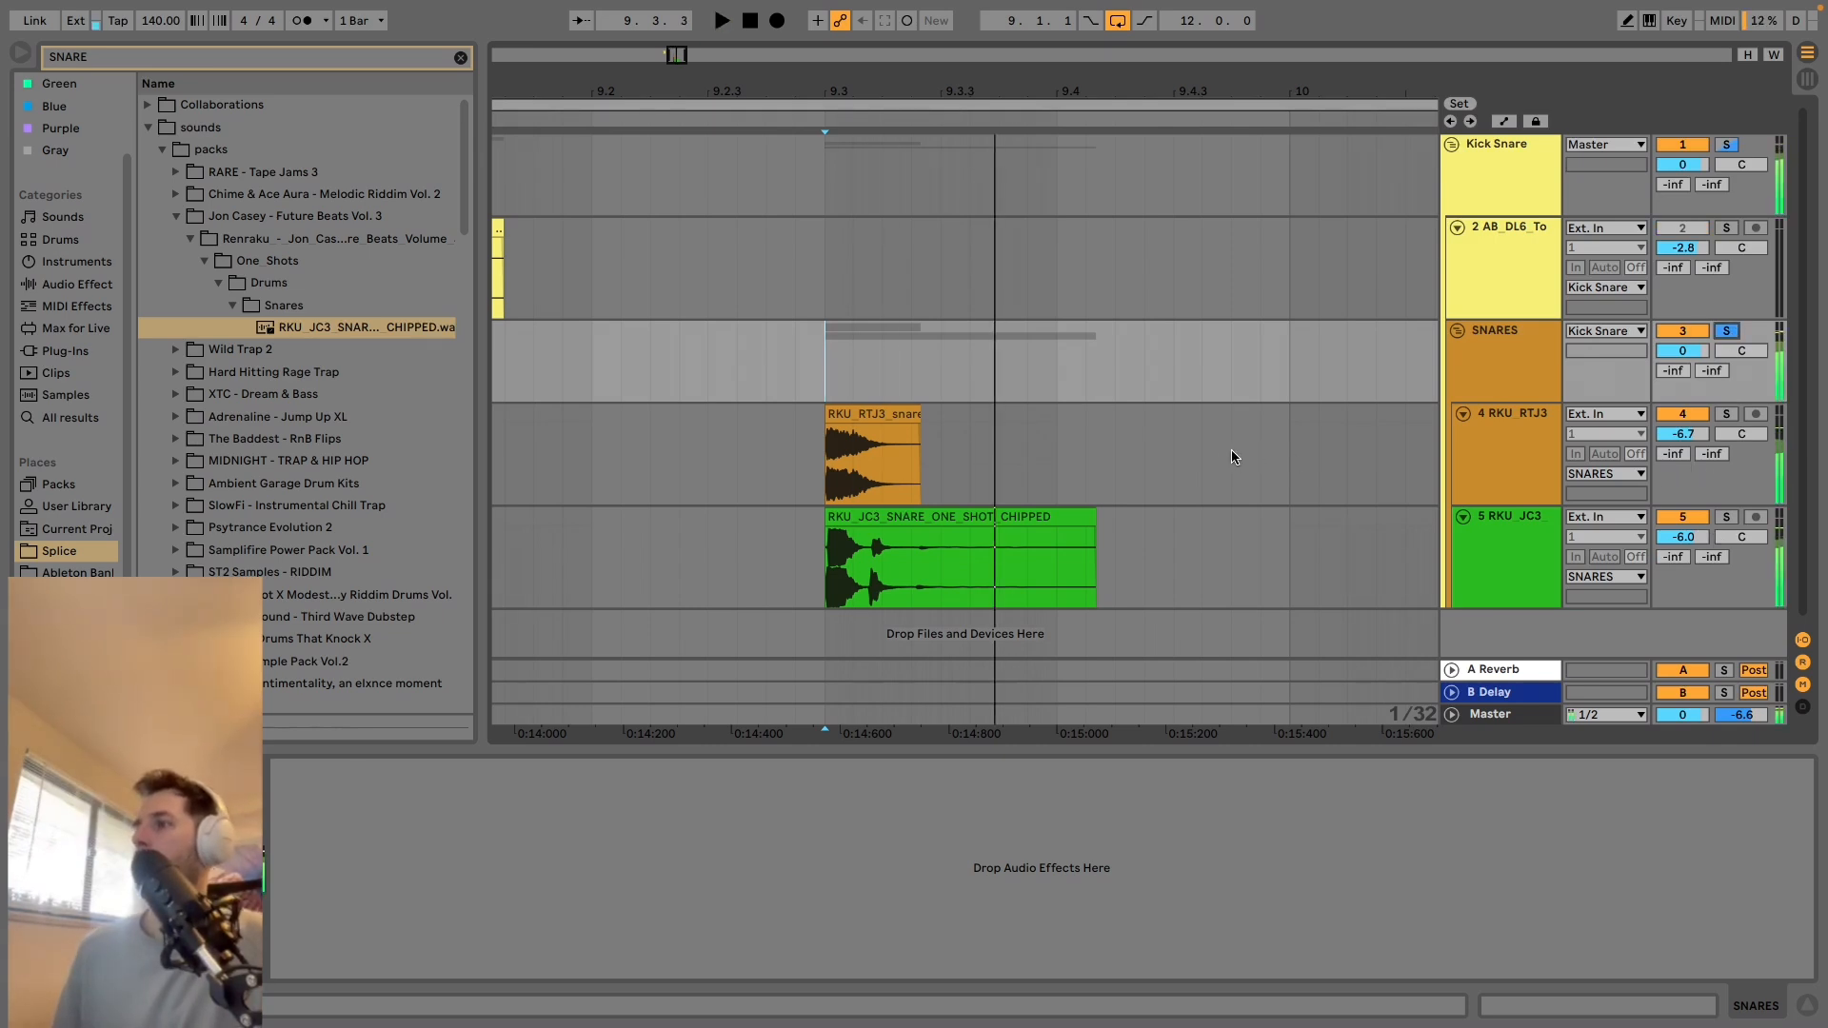
Trim the beginning of the CHIPPED snare clip while keeping it at 9.3, and play the layered result.
{"action": "left_click_drag", "start_coordinate": [830, 523], "coordinate": [860, 518]}
{"action": "key", "text": "space"}
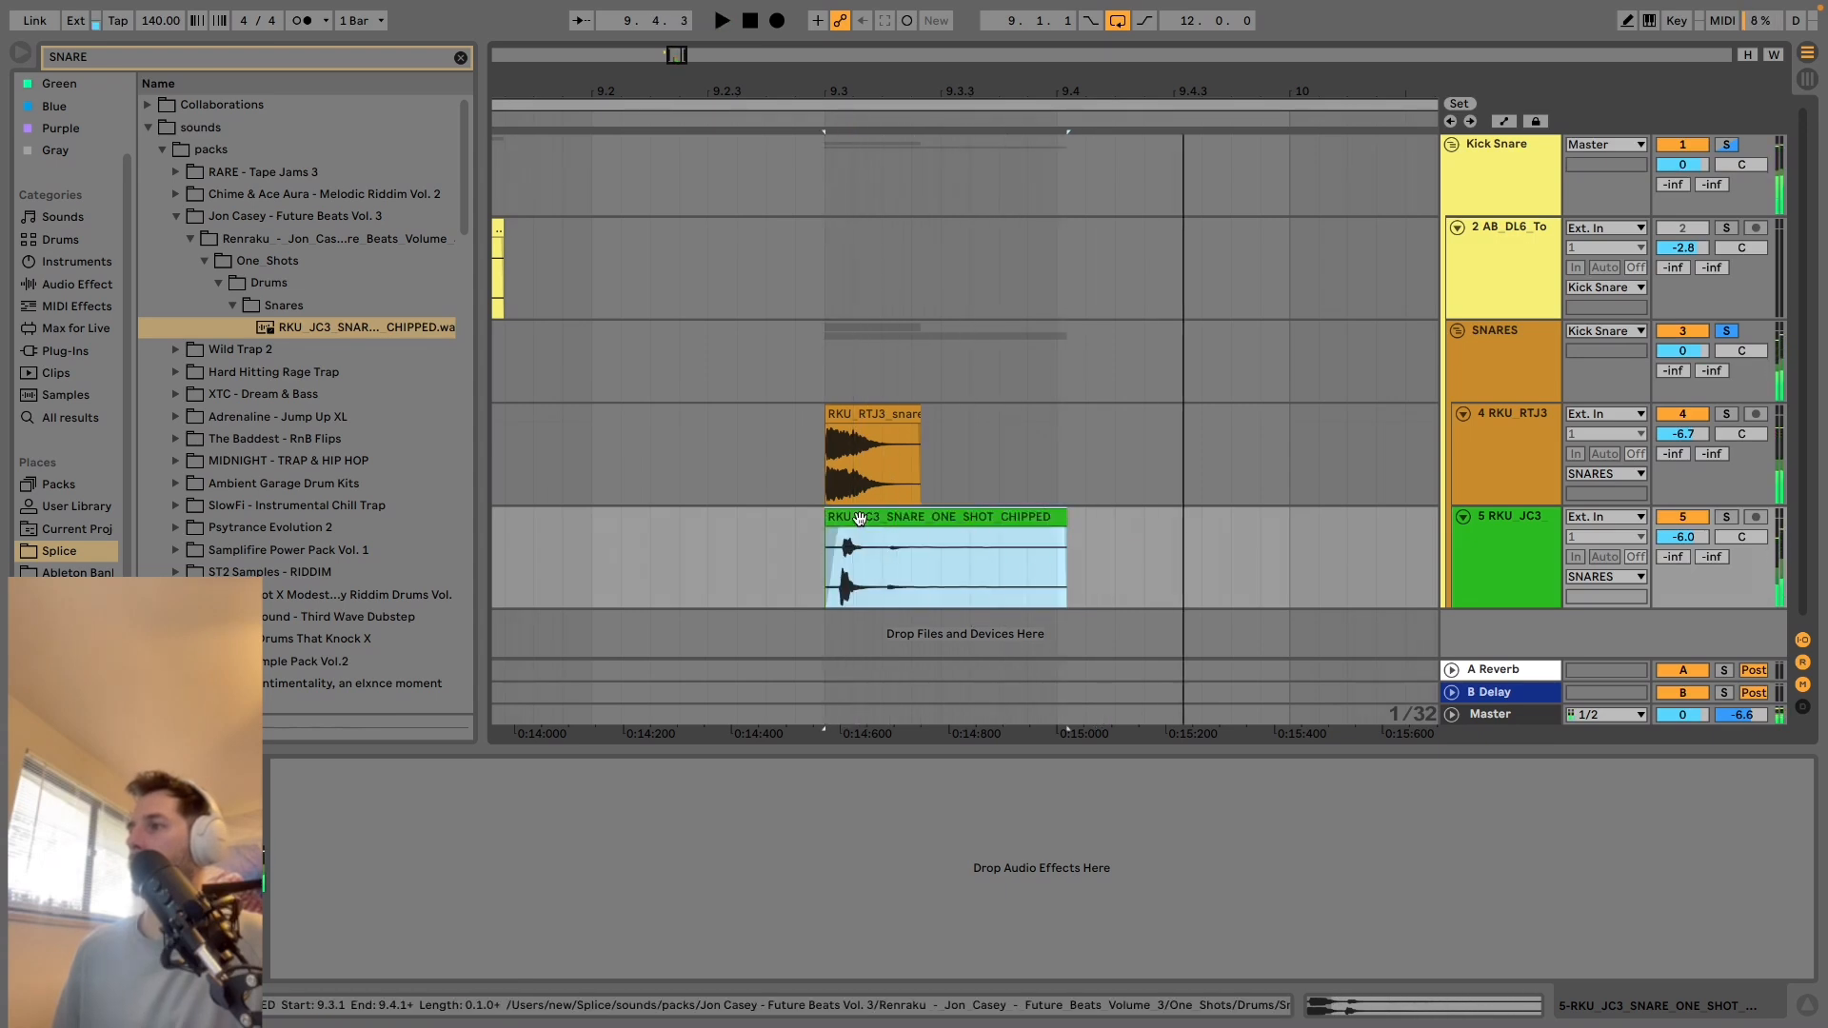
{"action": "key", "text": "space"}
Delete the CHIPPED snare's tail from 9.3.3 onward, add a fade-out and play both snares from 9.3.
{"action": "left_click_drag", "start_coordinate": [942, 540], "coordinate": [1272, 539]}
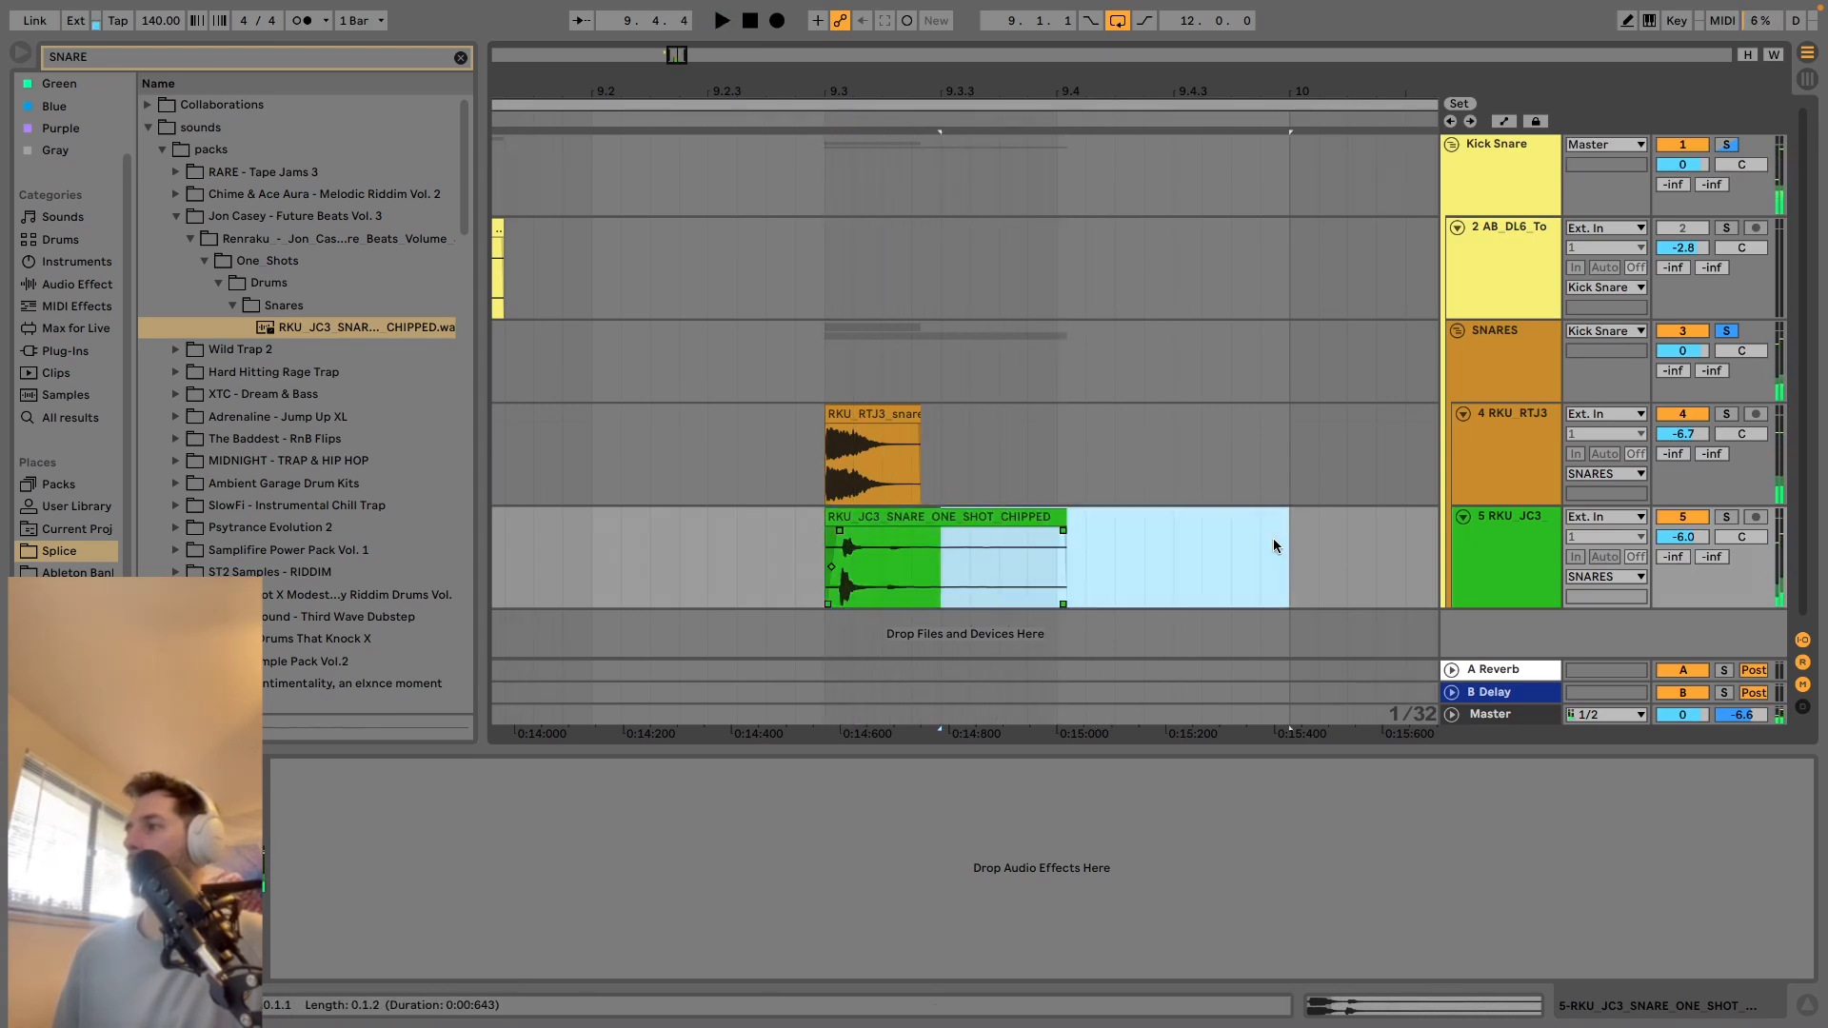
{"action": "key", "text": "Delete"}
{"action": "left_click", "coordinate": [937, 533]}
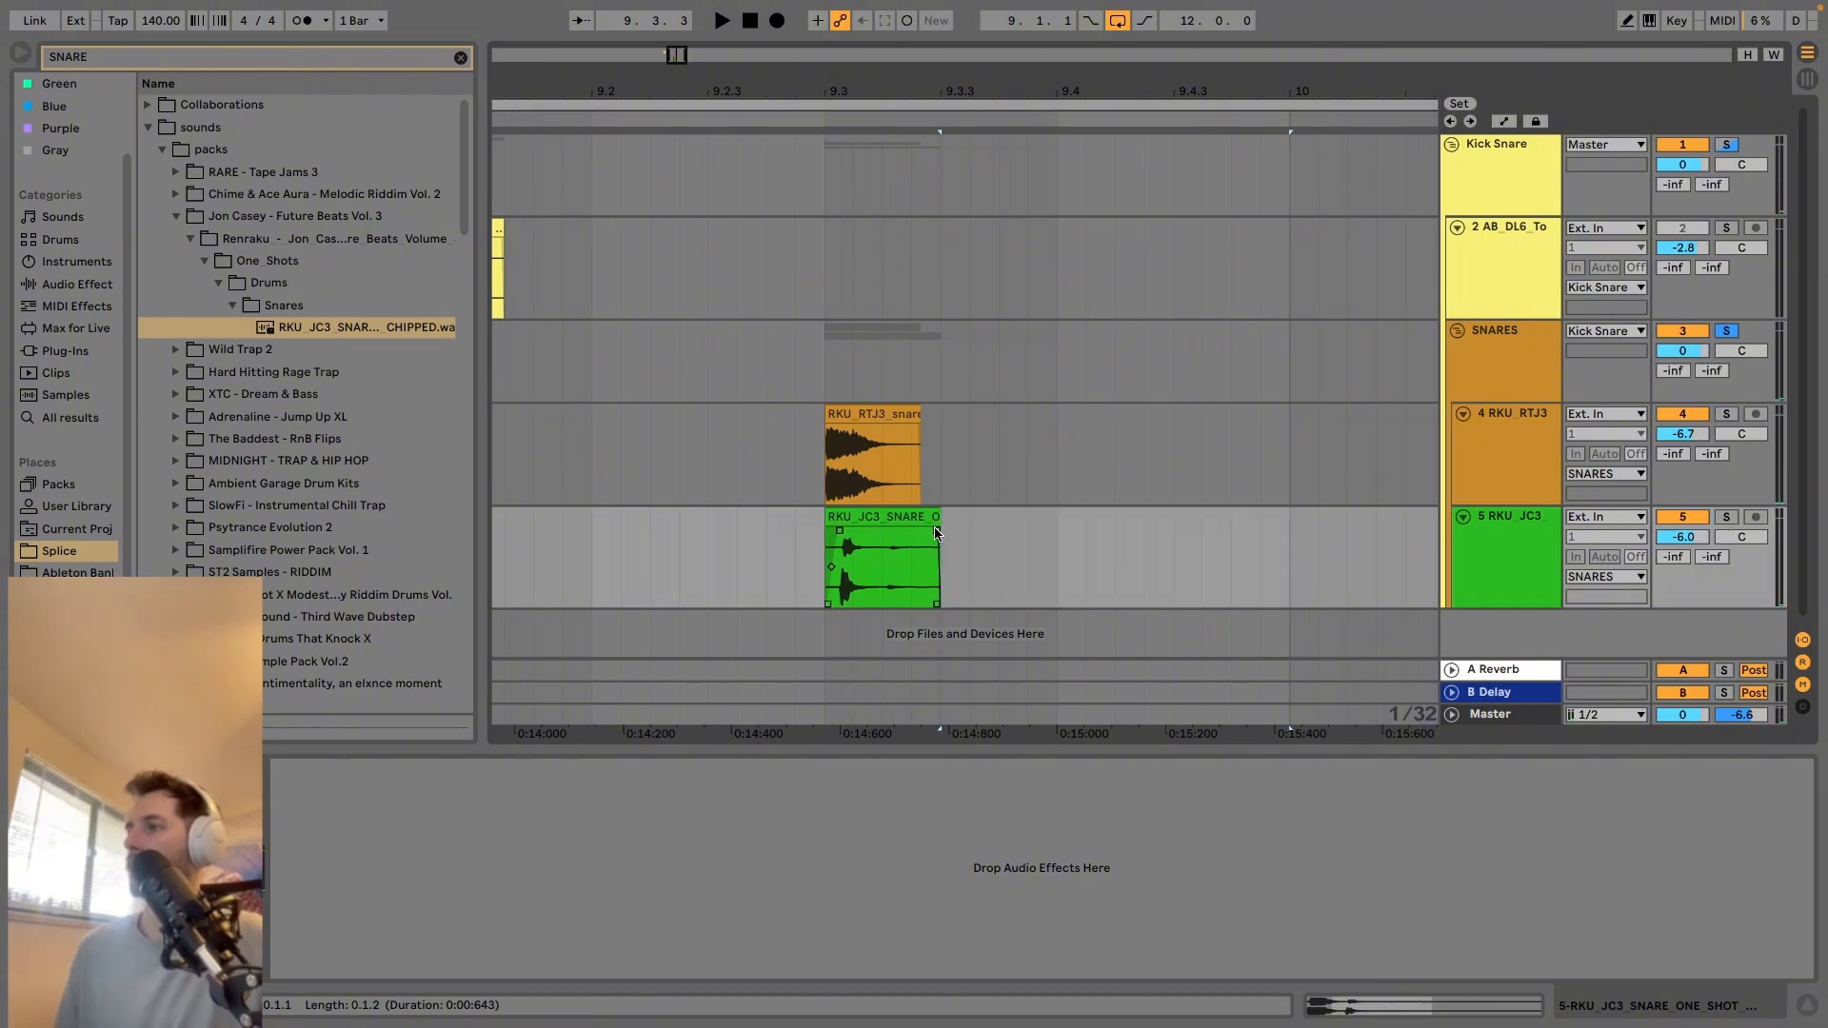
{"action": "key", "text": "space"}
{"action": "left_click", "coordinate": [815, 414]}
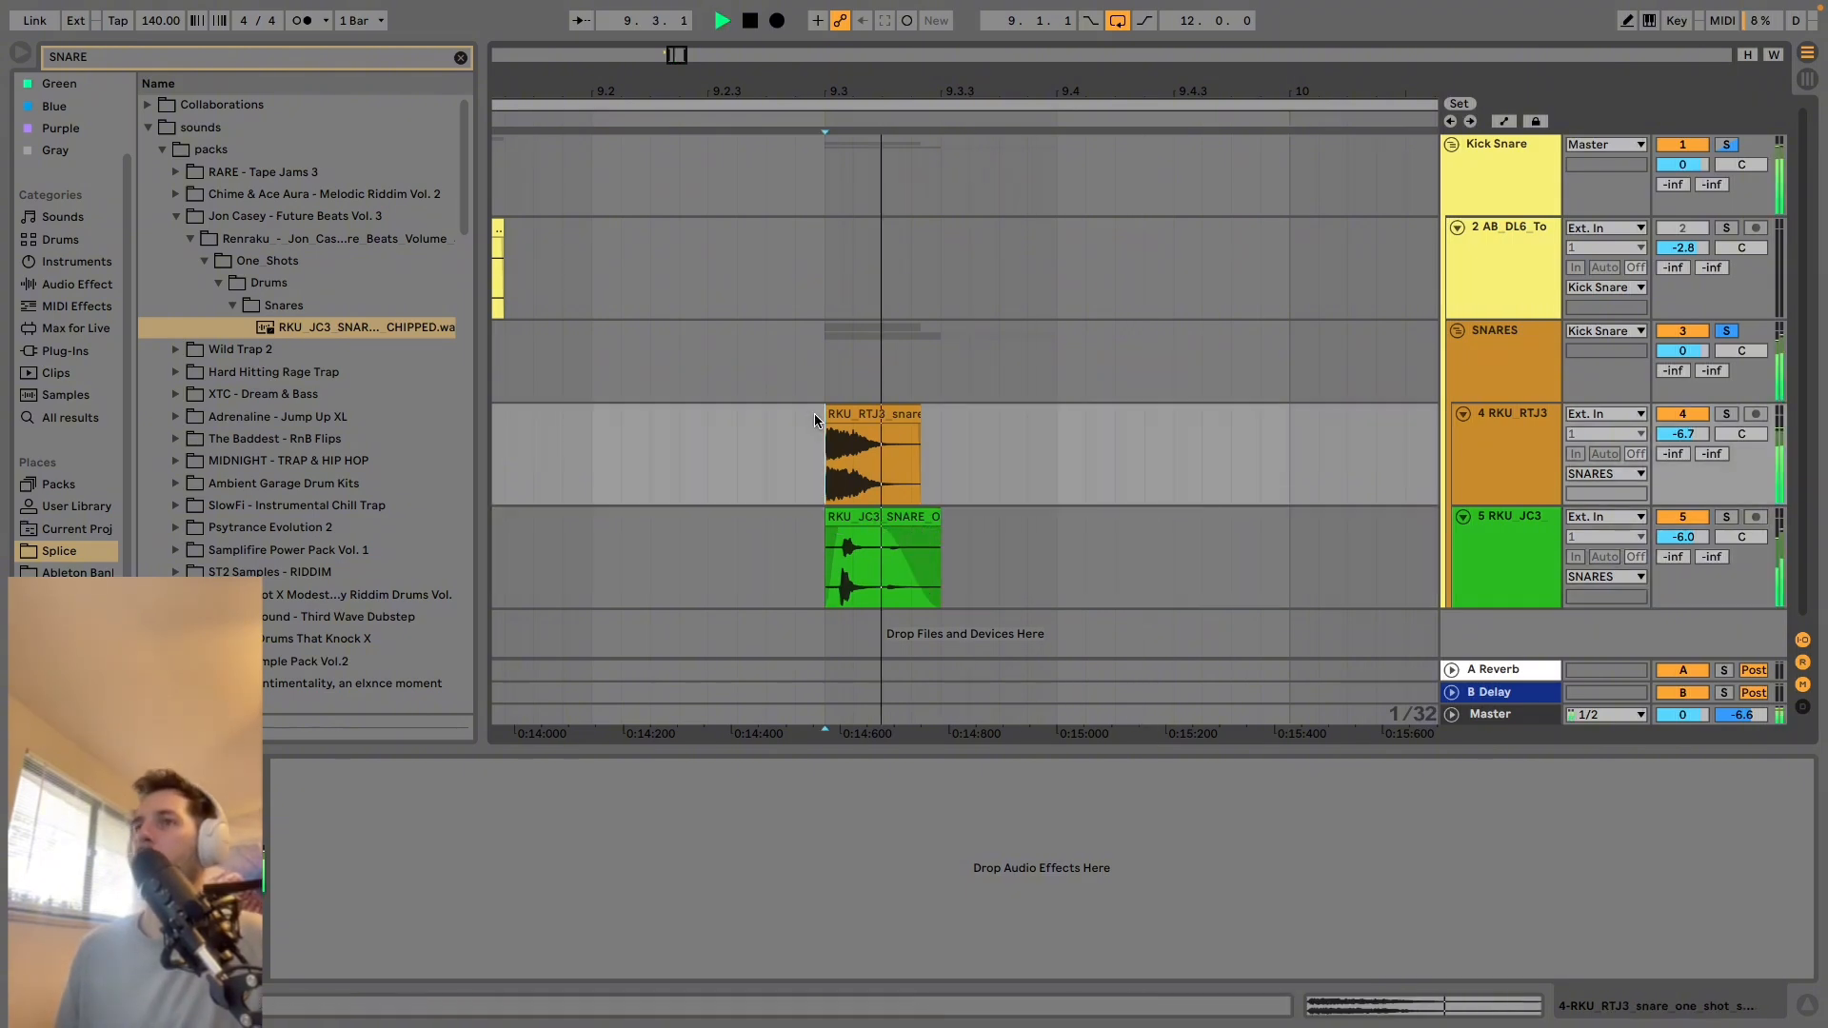
Open the CHIPPED snare clip, move its start marker back to 1.1.1 and play the snares.
{"action": "double_click", "coordinate": [874, 519]}
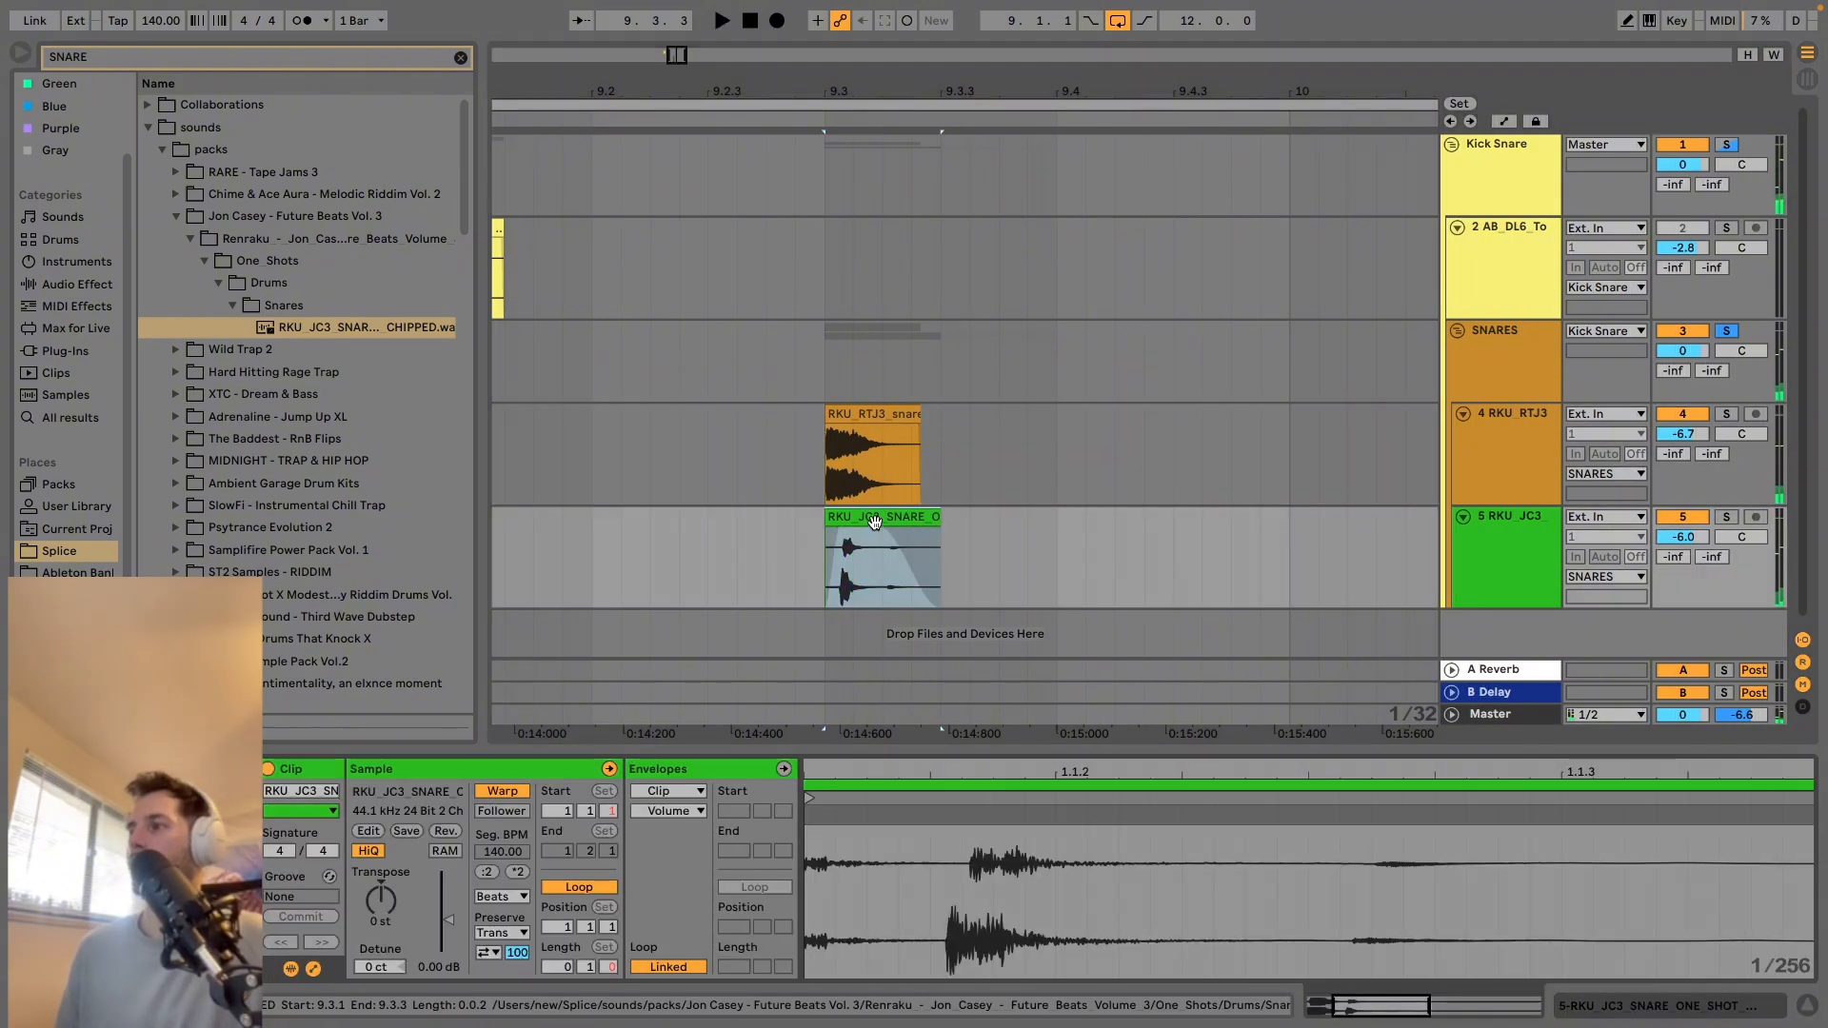
{"action": "left_click_drag", "start_coordinate": [808, 802], "coordinate": [781, 810]}
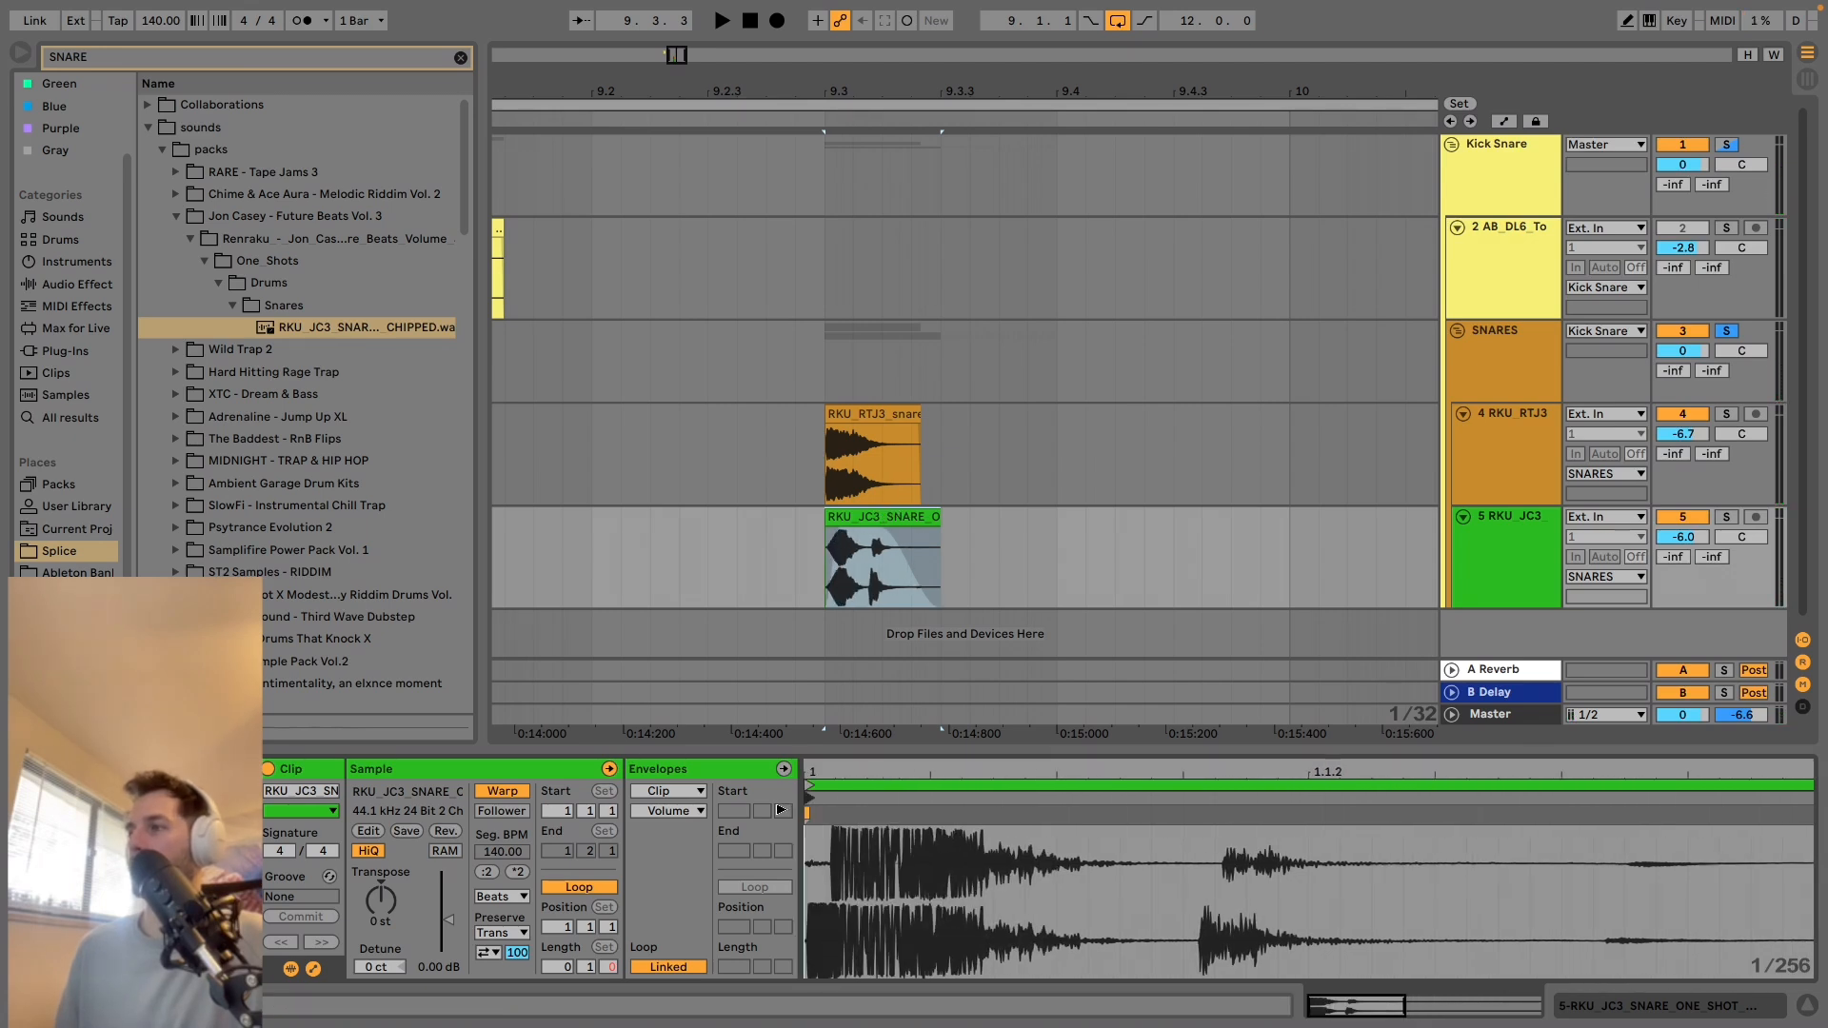
{"action": "key", "text": "space"}
{"action": "key", "text": "space"}
{"action": "key", "text": "space"}
{"action": "key", "text": "space"}
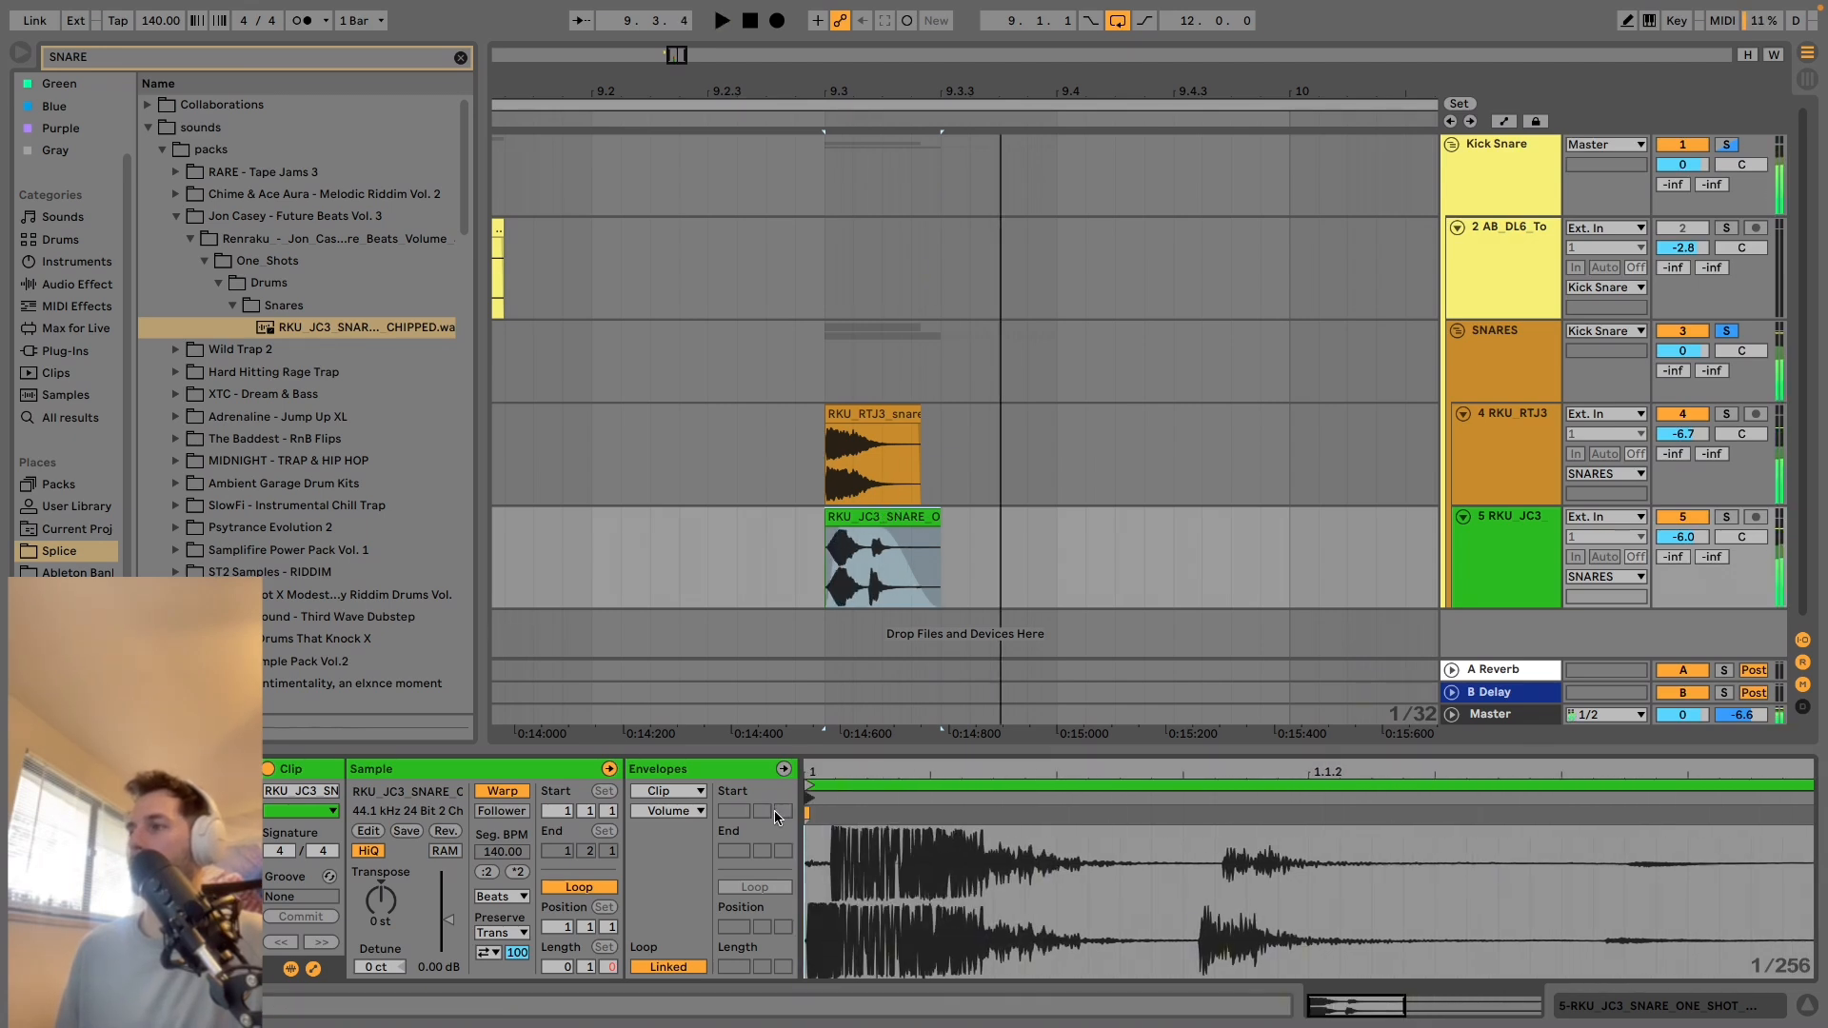
Turn off Warp for the CHIPPED snare clip, move its sample start to about 4 ms and play the result.
{"action": "left_click", "coordinate": [490, 796]}
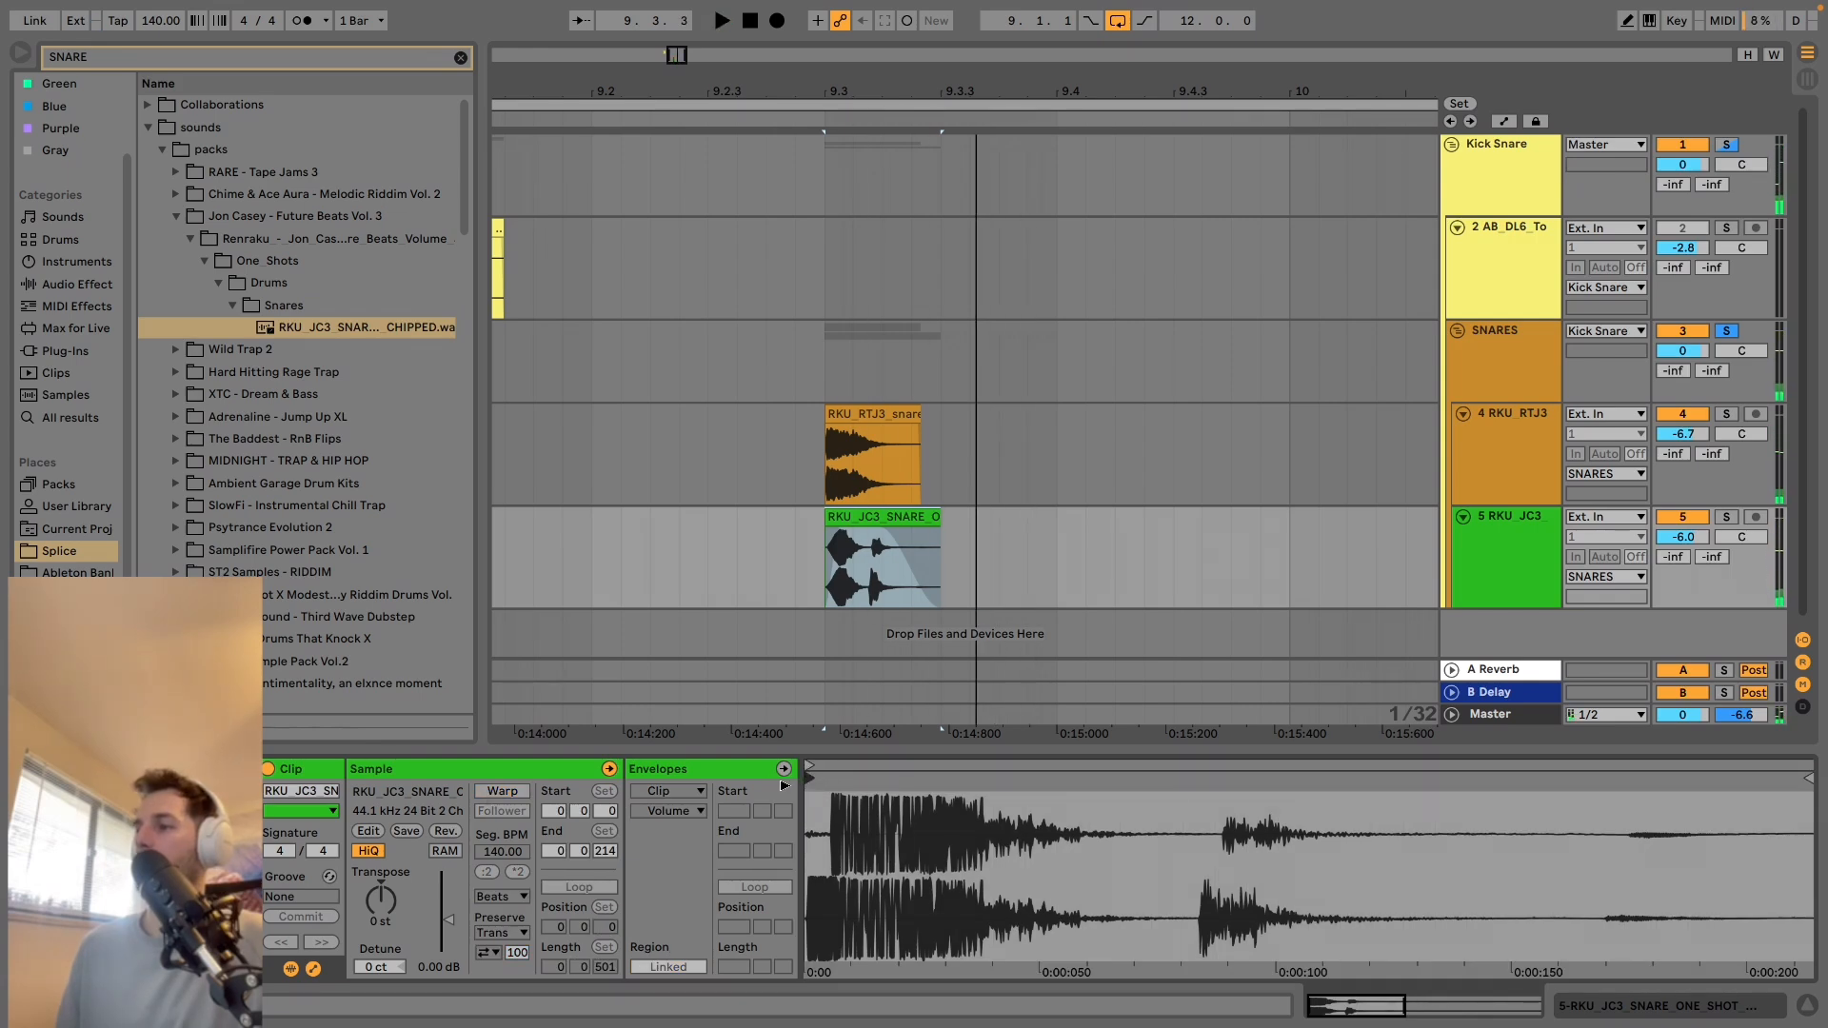
{"action": "mouse_move", "coordinate": [809, 790]}
{"action": "left_mouse_down"}
{"action": "mouse_move", "coordinate": [907, 793]}
{"action": "mouse_move", "coordinate": [826, 795]}
{"action": "left_mouse_up"}
{"action": "key", "text": "space"}
{"action": "key", "text": "space"}
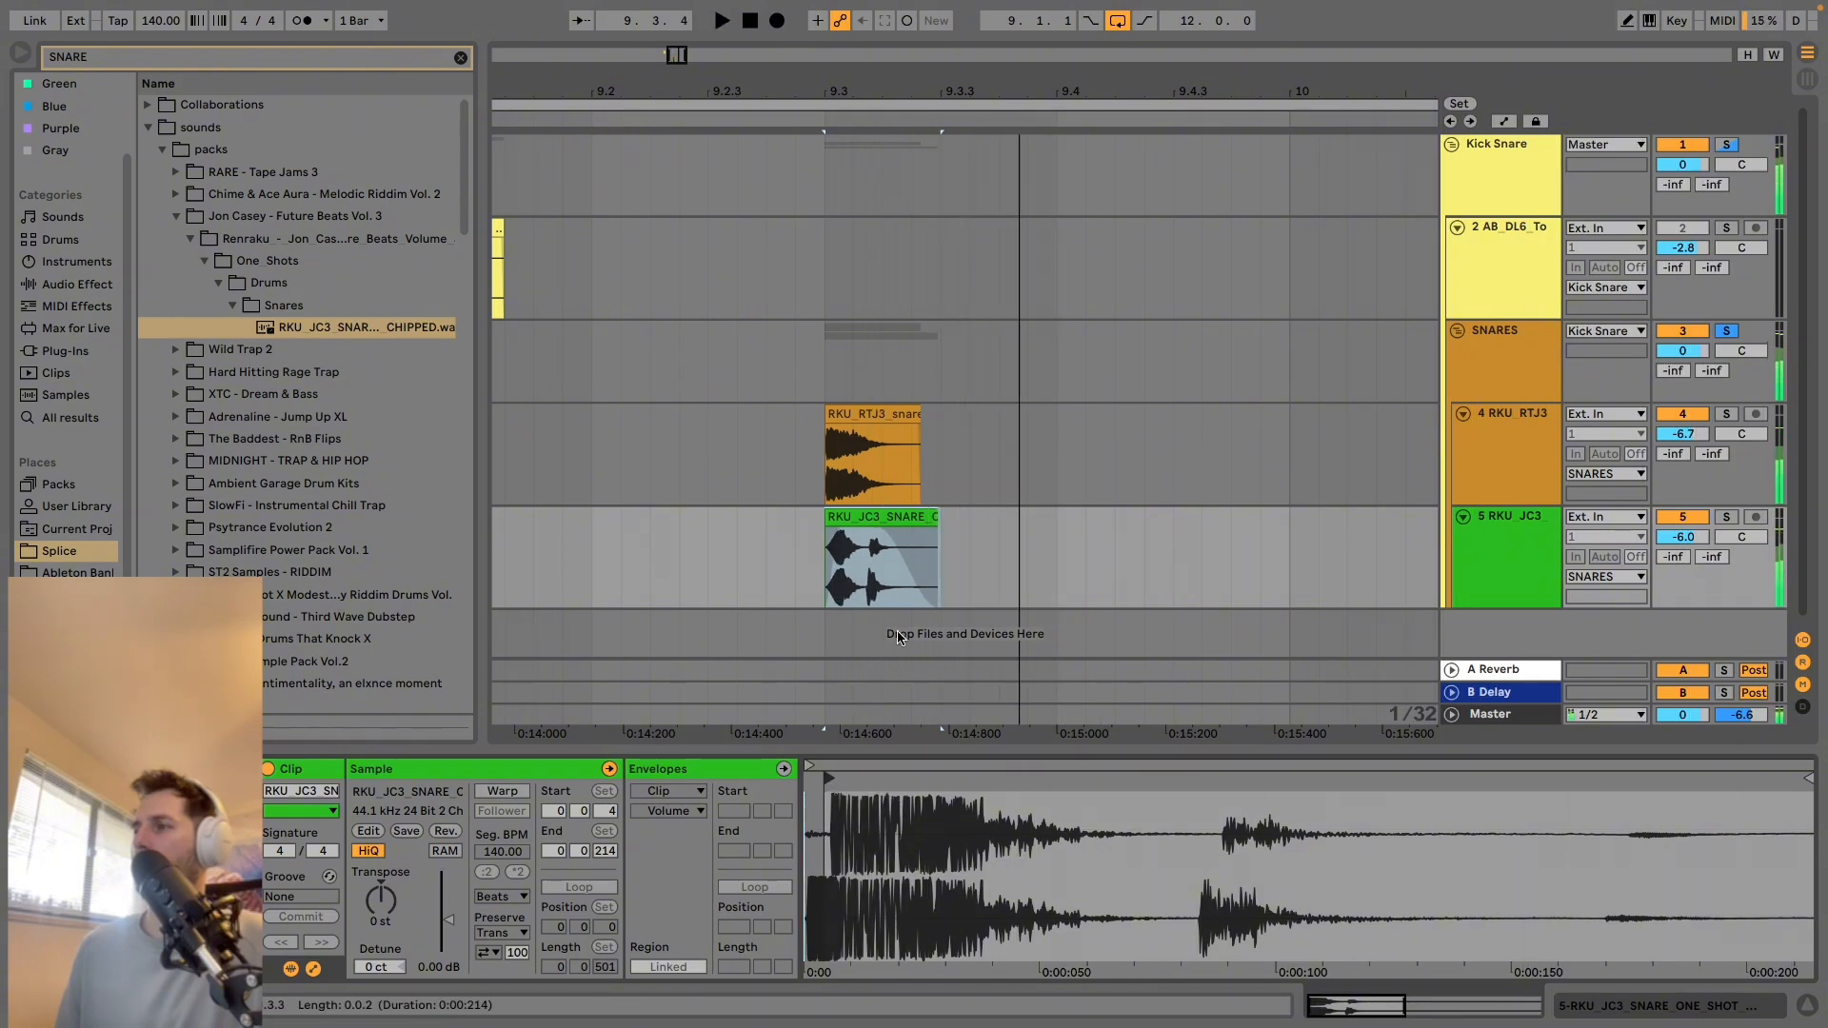
Split the CHIPPED snare clip at about 85 ms into the sample and move the tail piece away from the first hit.
{"action": "left_click", "coordinate": [910, 149]}
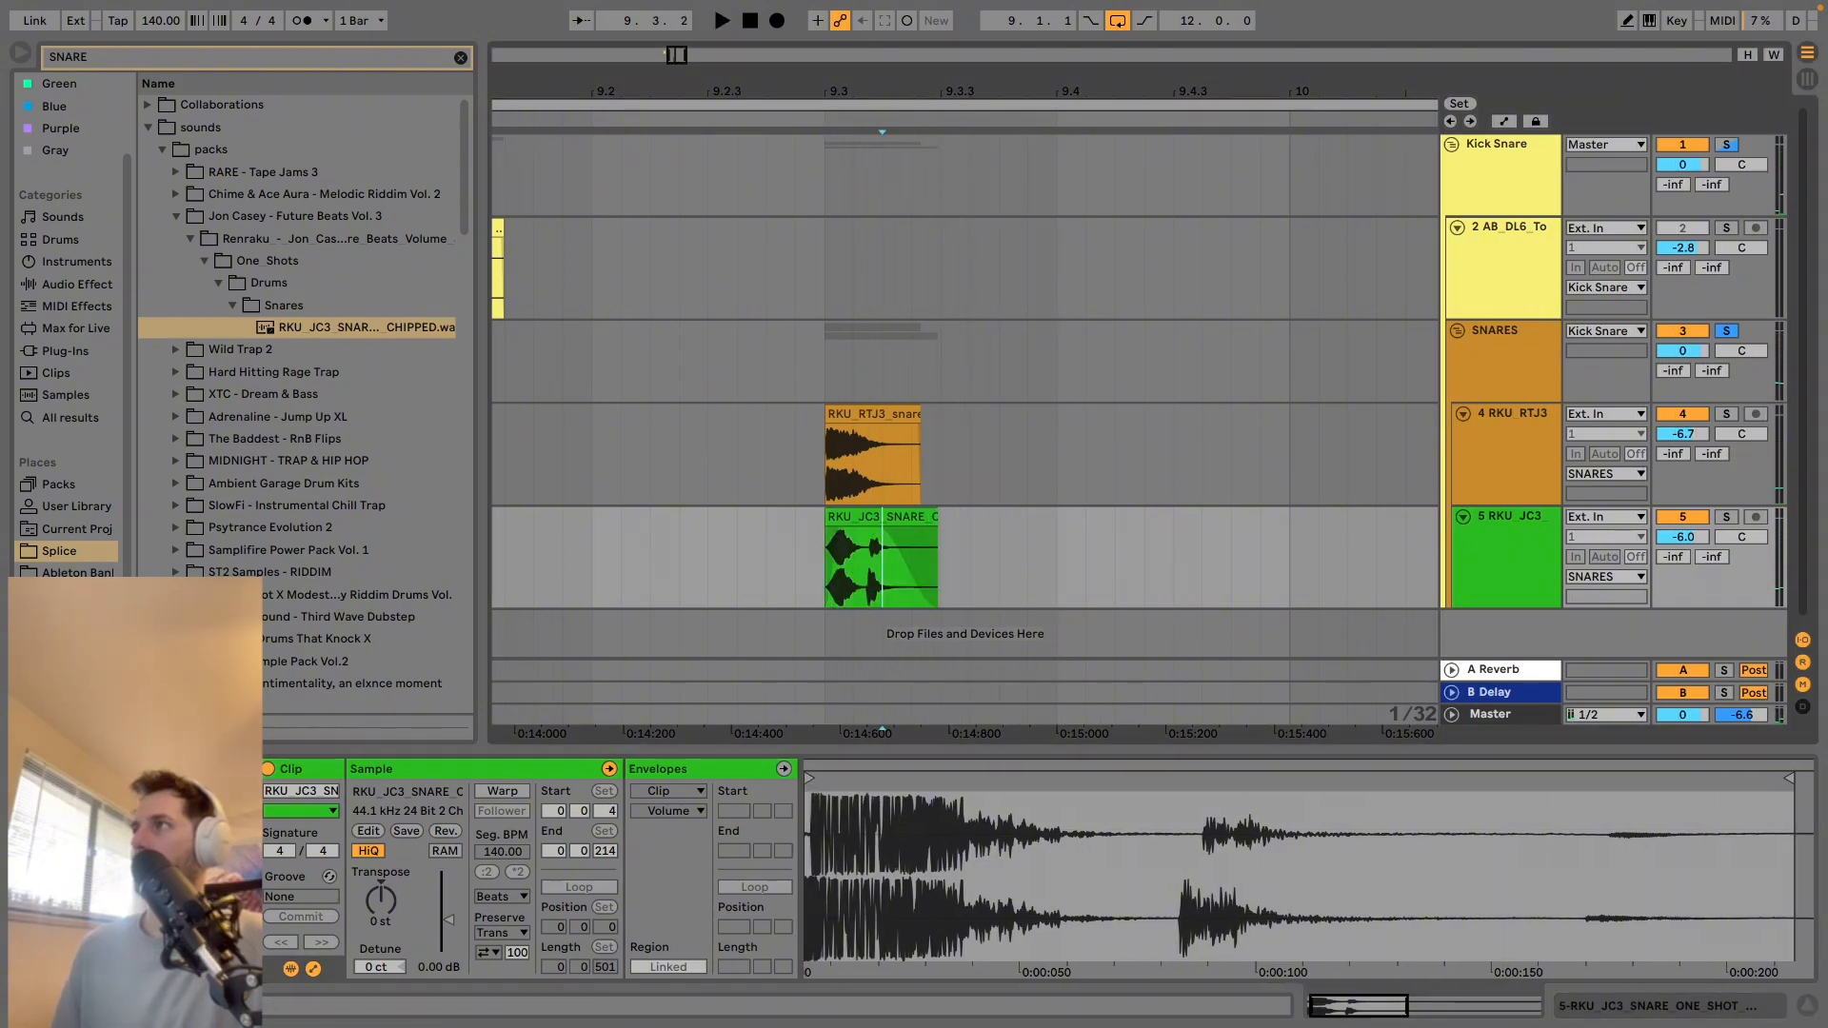
{"action": "left_click_drag", "start_coordinate": [911, 92], "coordinate": [929, 162]}
{"action": "left_click_drag", "start_coordinate": [697, 565], "coordinate": [1190, 545]}
{"action": "key", "text": "Delete"}
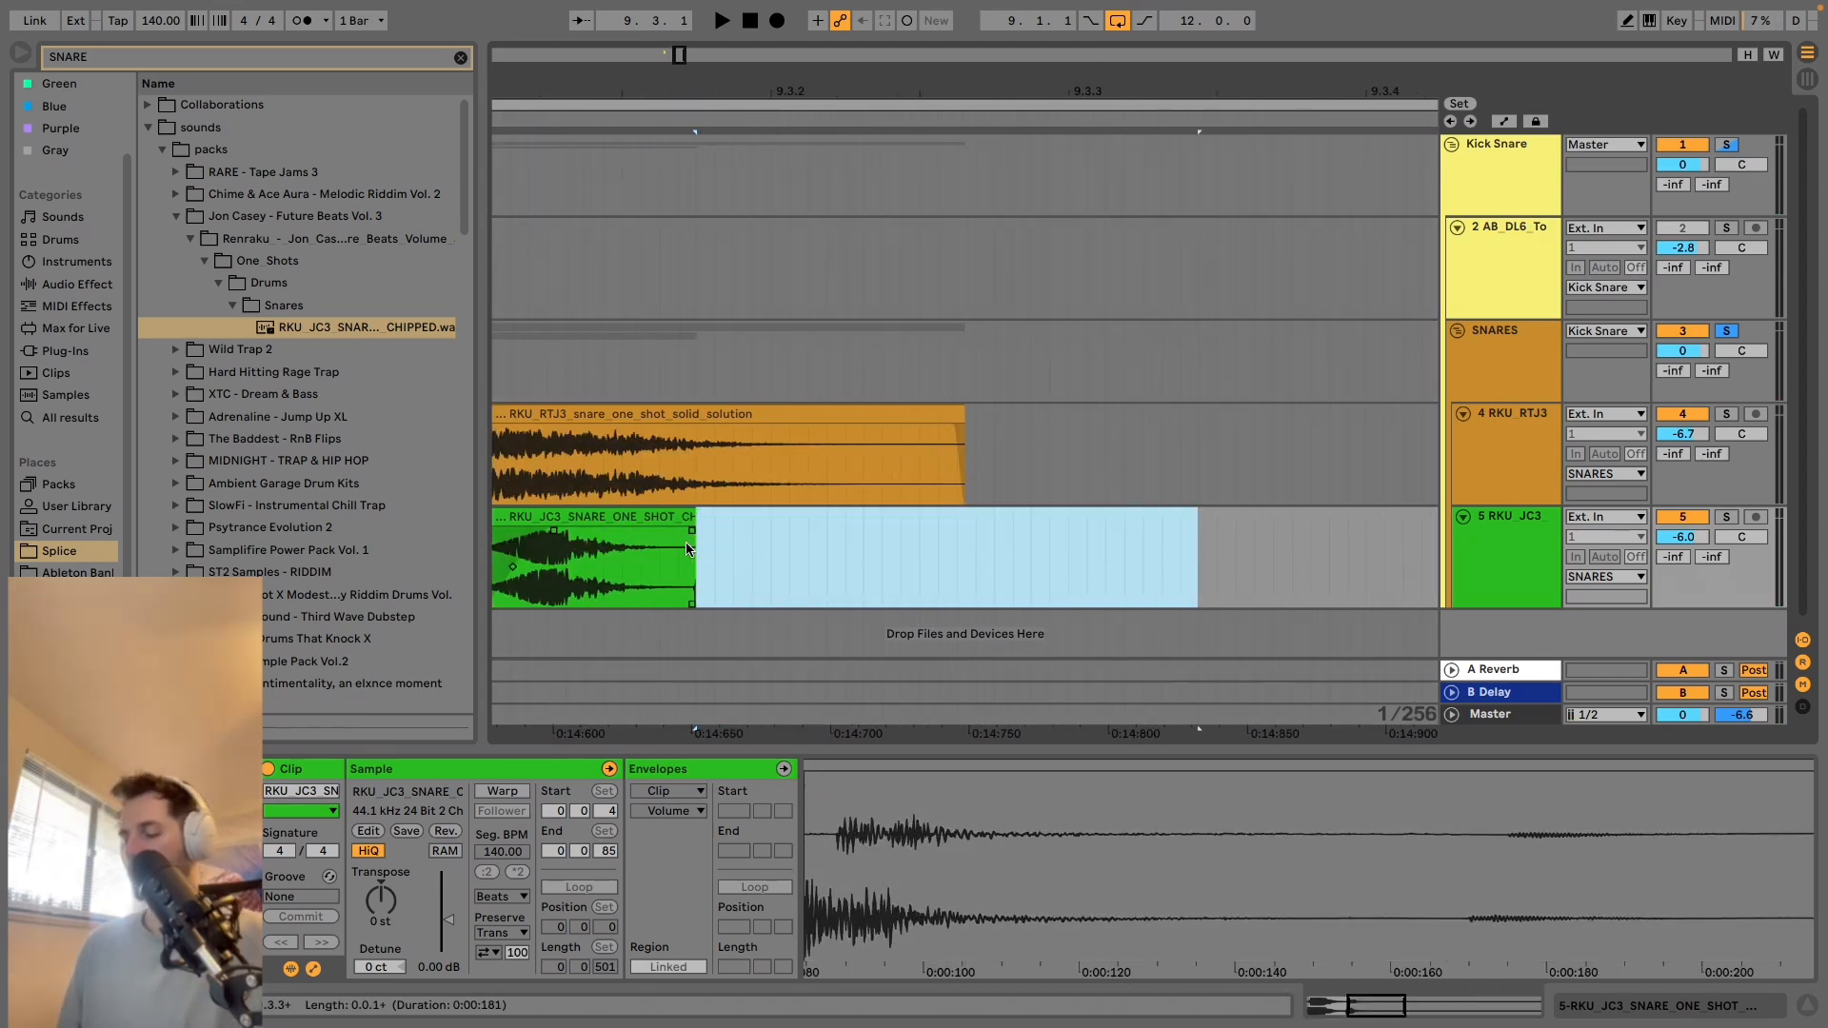
{"action": "key", "text": "super+z"}
{"action": "left_click_drag", "start_coordinate": [728, 518], "coordinate": [934, 539]}
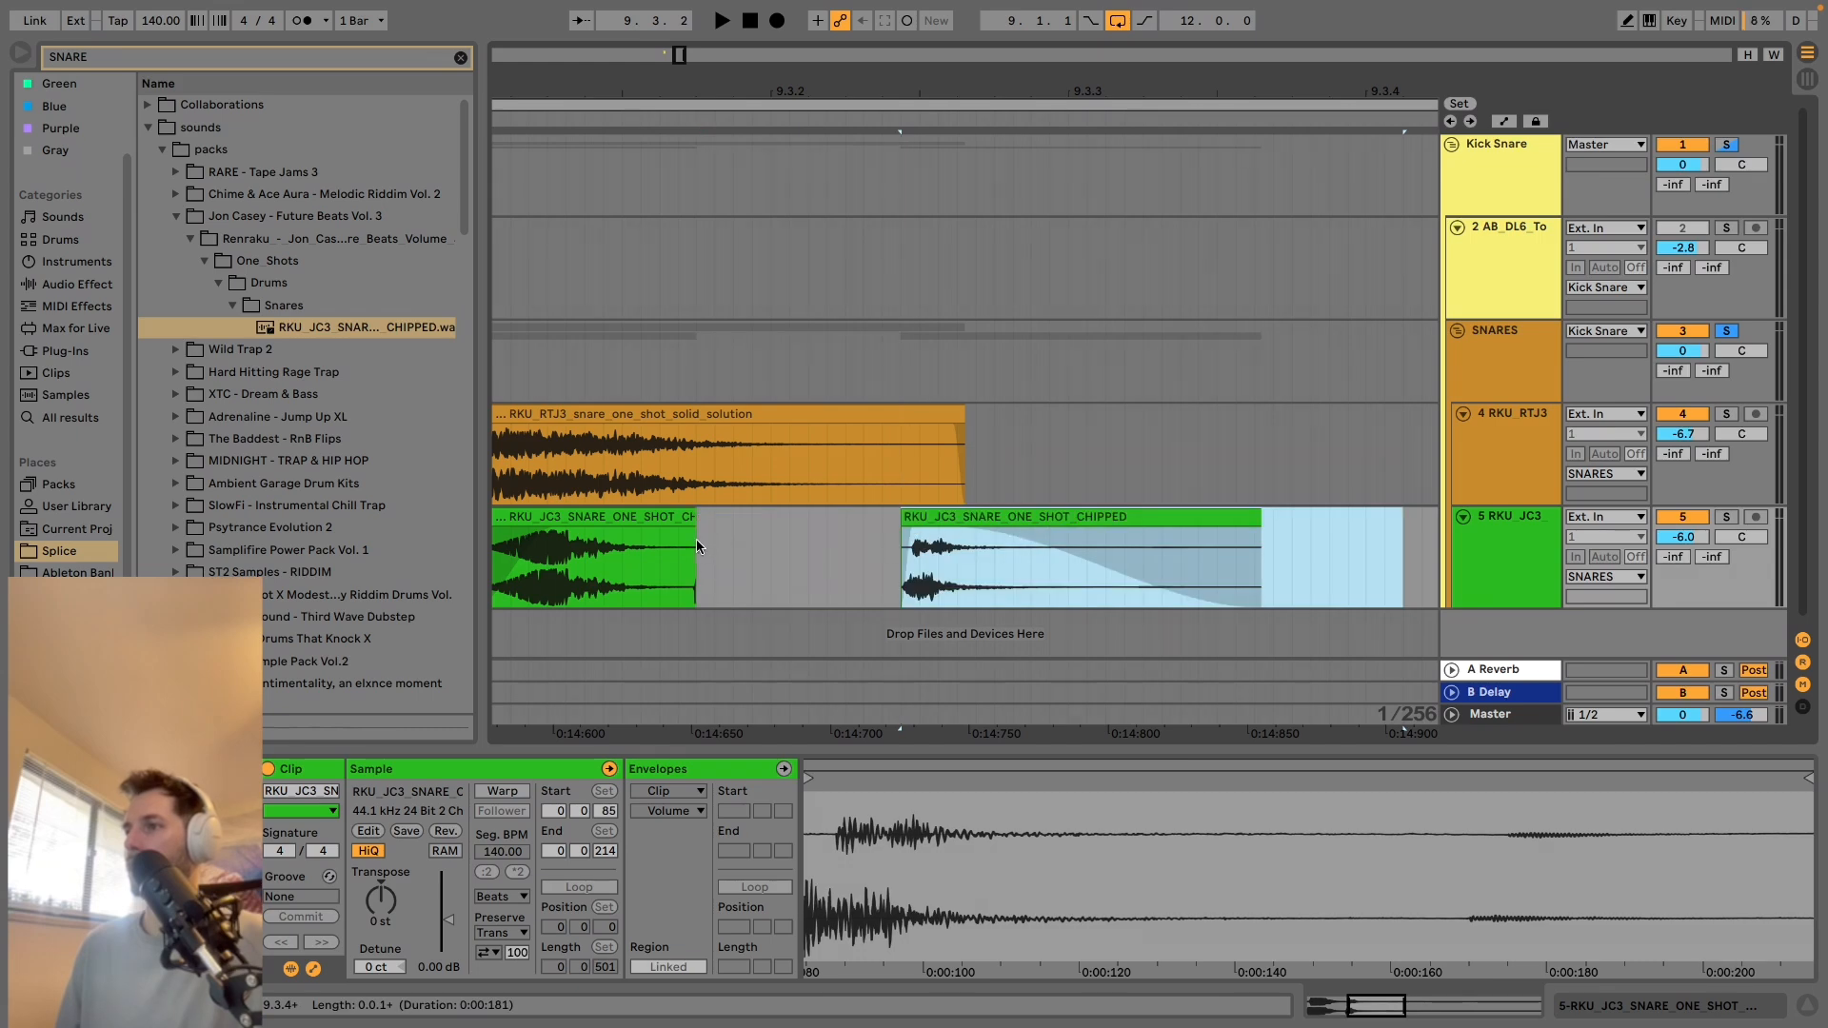
Add a short fade-out to the shortened CHIPPED snare, move the tail piece to just after 10.4.2 and play from 9.3.
{"action": "left_click", "coordinate": [694, 530]}
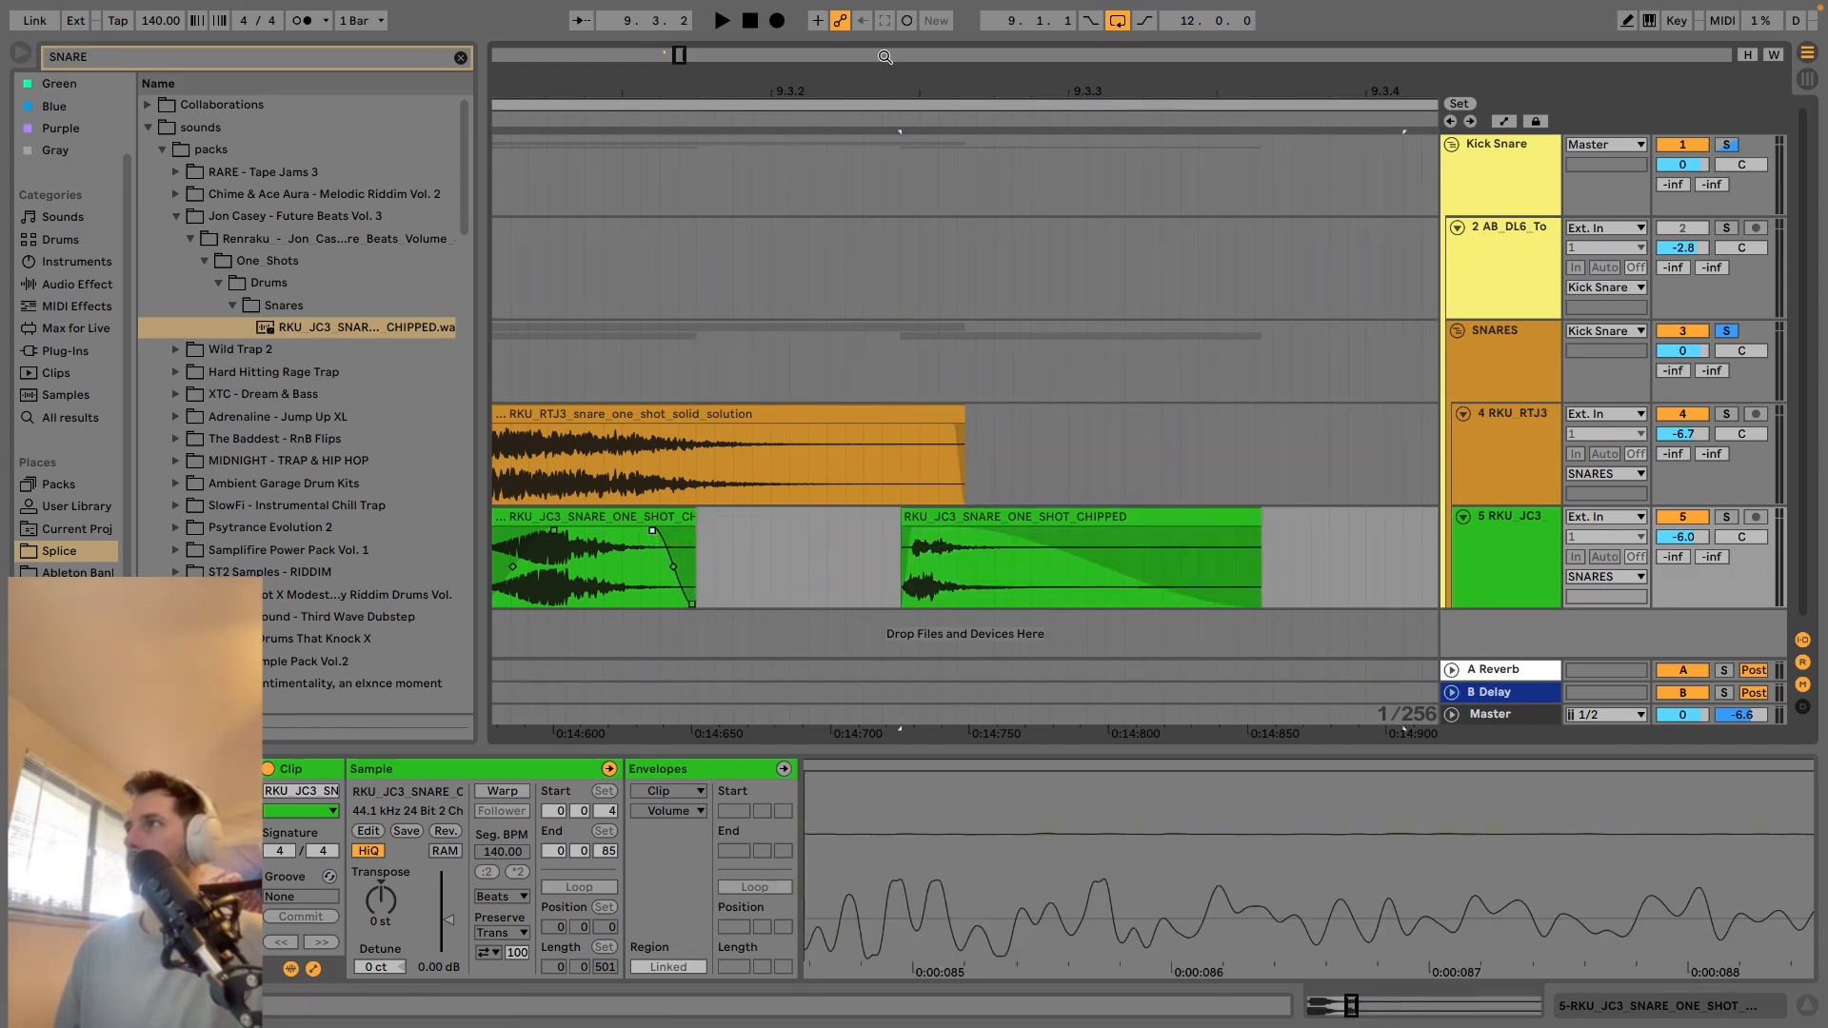
{"action": "left_click_drag", "start_coordinate": [880, 87], "coordinate": [744, 21]}
{"action": "left_click_drag", "start_coordinate": [753, 517], "coordinate": [1170, 518]}
{"action": "left_click", "coordinate": [716, 449]}
{"action": "key", "text": "space"}
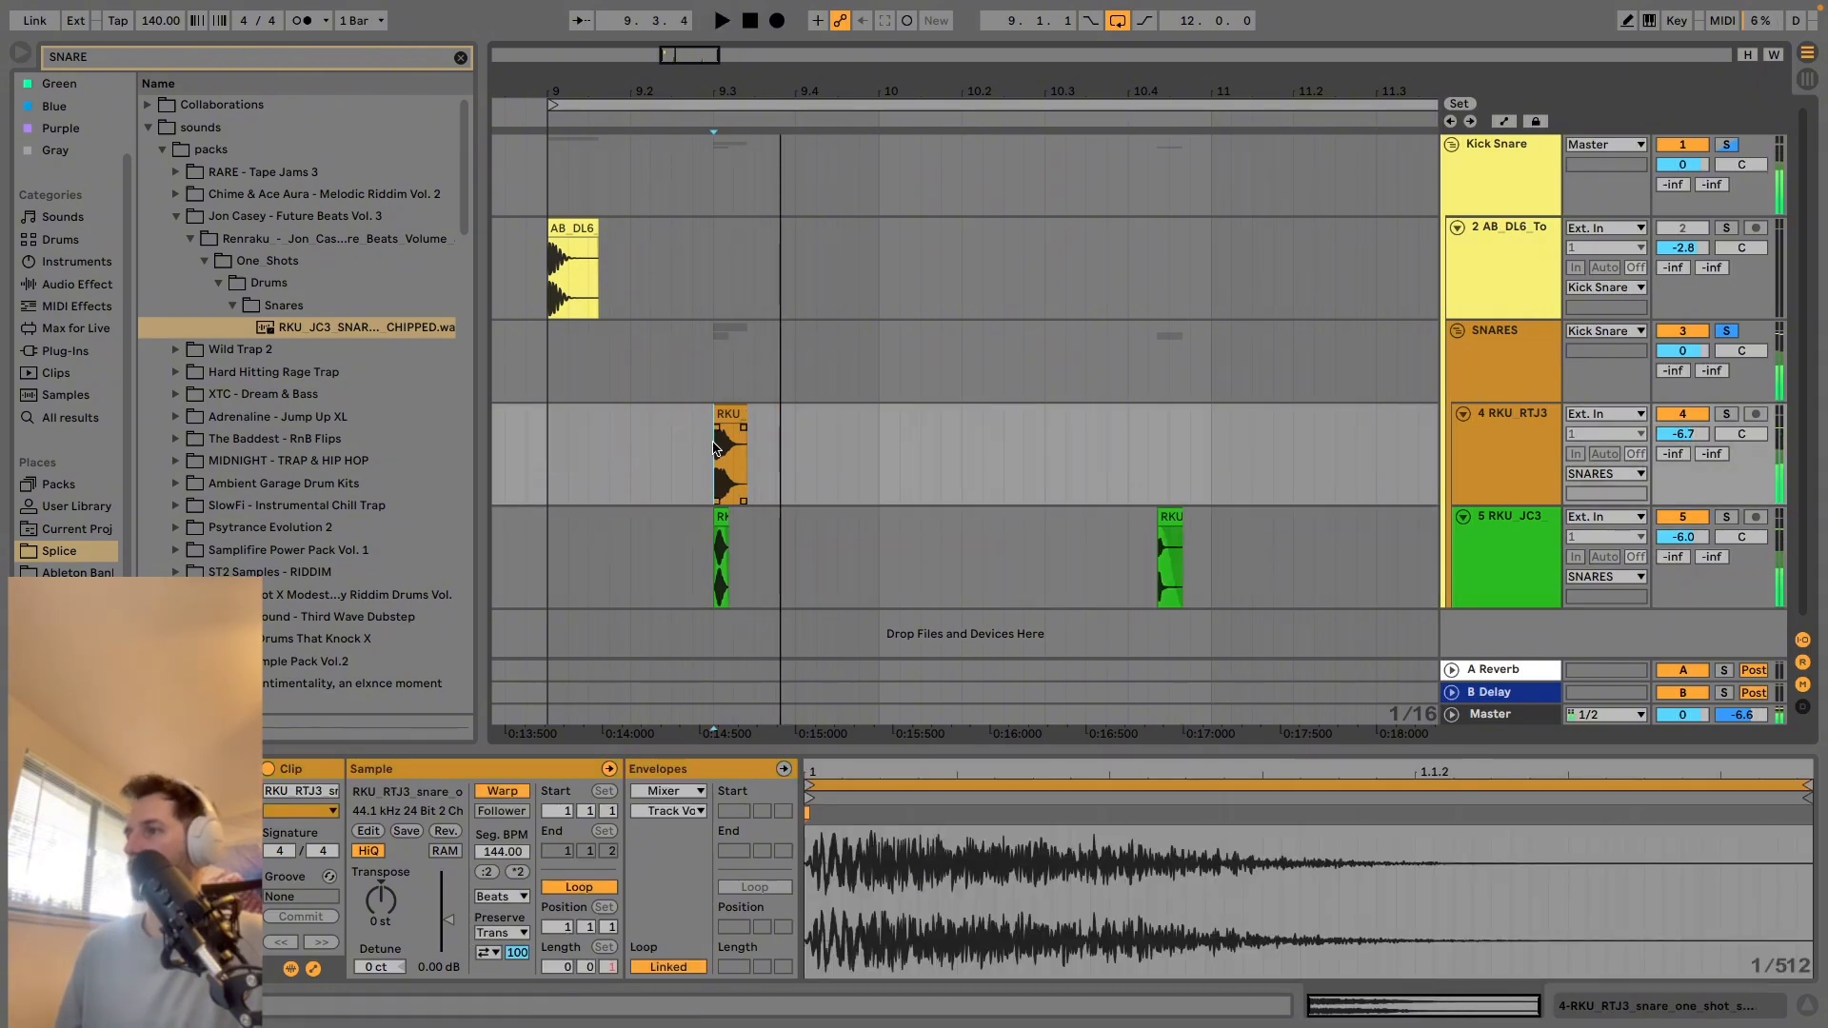
{"action": "key", "text": "space"}
Duplicate both snares from 9.3 to 9.4 and extend the CHIPPED copy to about 192 ms, then play from 9.3.
{"action": "left_click_drag", "start_coordinate": [716, 449], "coordinate": [801, 532]}
{"action": "key", "text": "ctrl+d"}
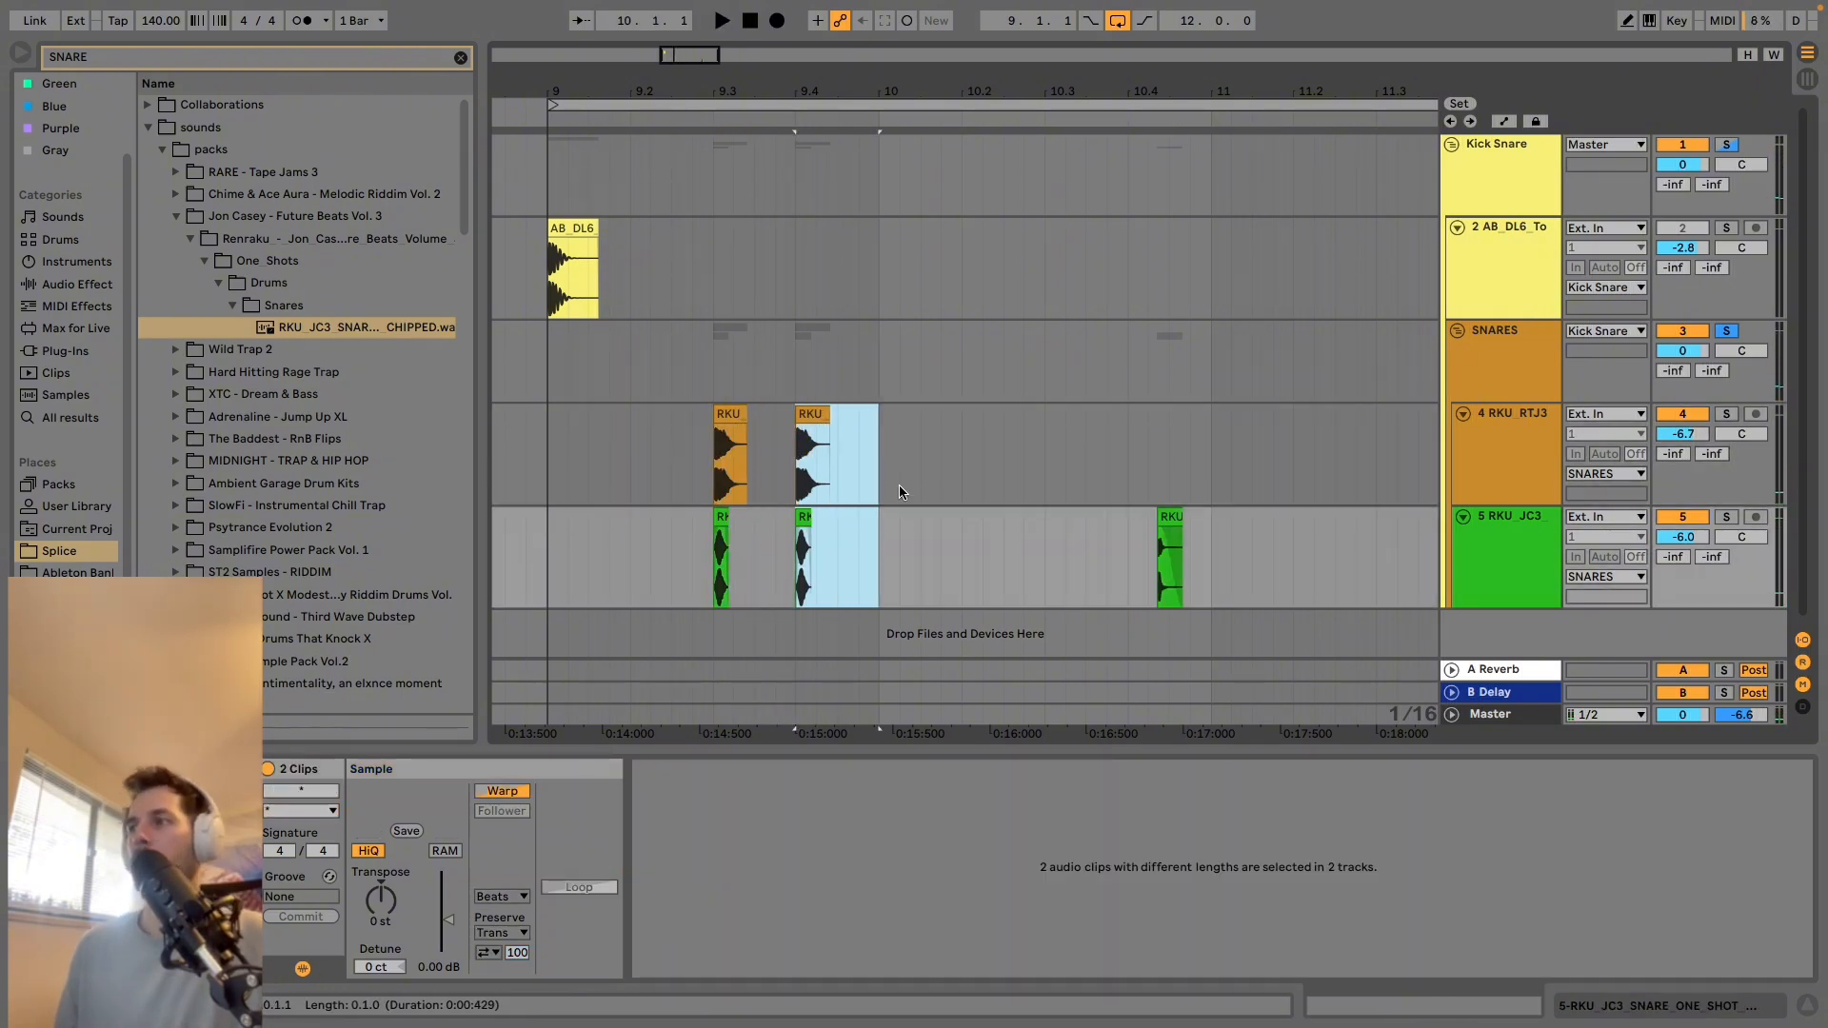
{"action": "left_click", "coordinate": [1023, 526]}
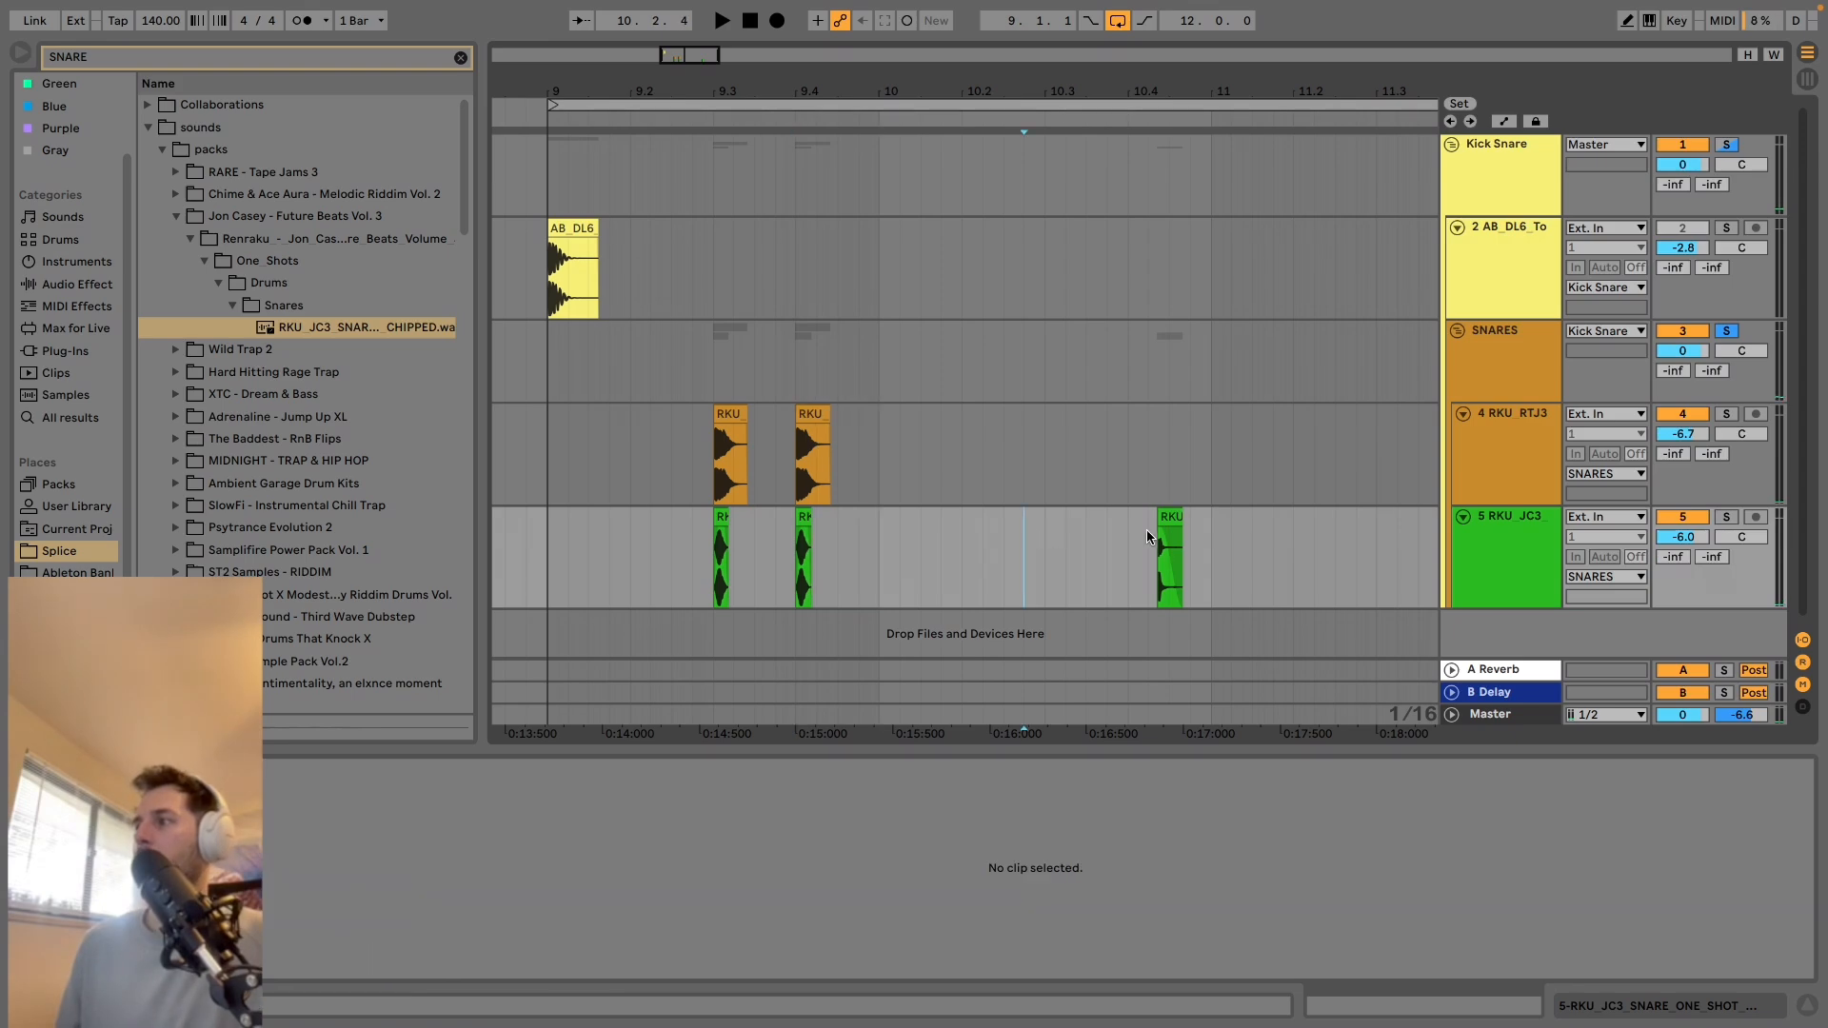
{"action": "left_click", "coordinate": [809, 514]}
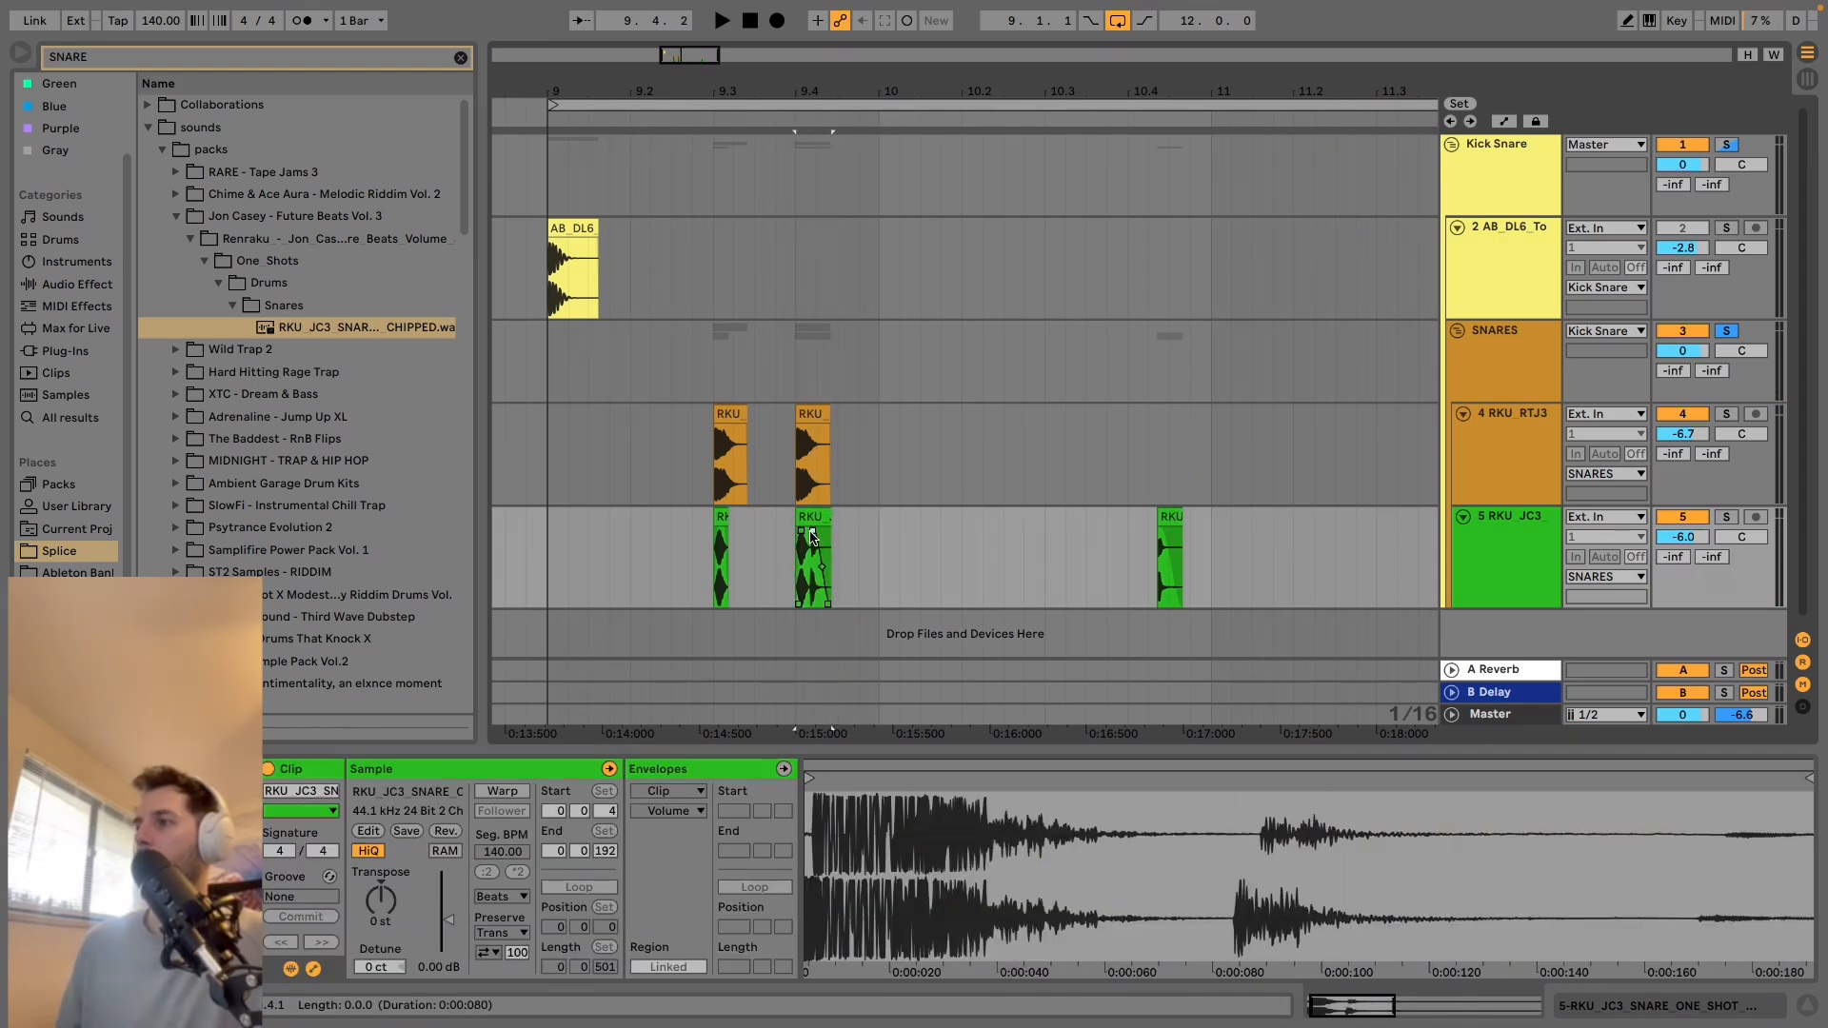
{"action": "left_click", "coordinate": [720, 538]}
{"action": "key", "text": "space"}
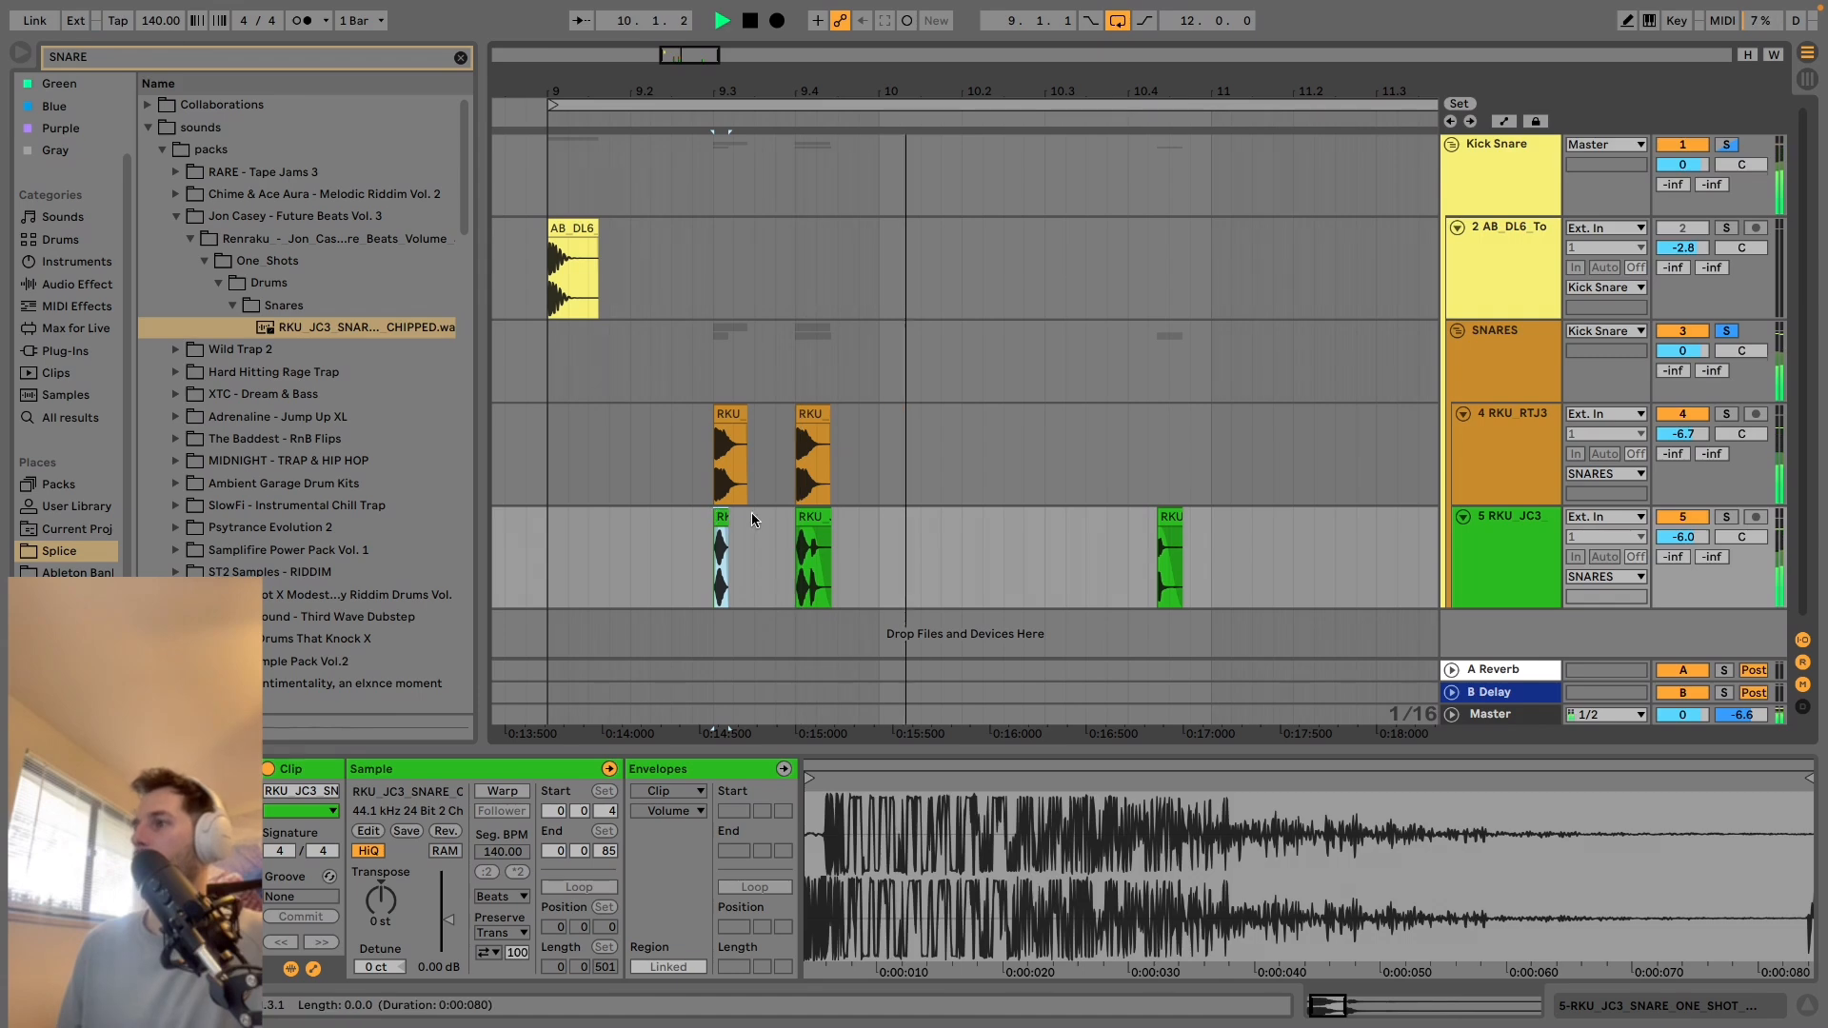
Move the duplicated snare pair to 10.3 and delete the leftover CHIPPED tail piece near 10.4.2.
{"action": "left_click_drag", "start_coordinate": [792, 456], "coordinate": [853, 546]}
{"action": "left_click_drag", "start_coordinate": [808, 436], "coordinate": [933, 440]}
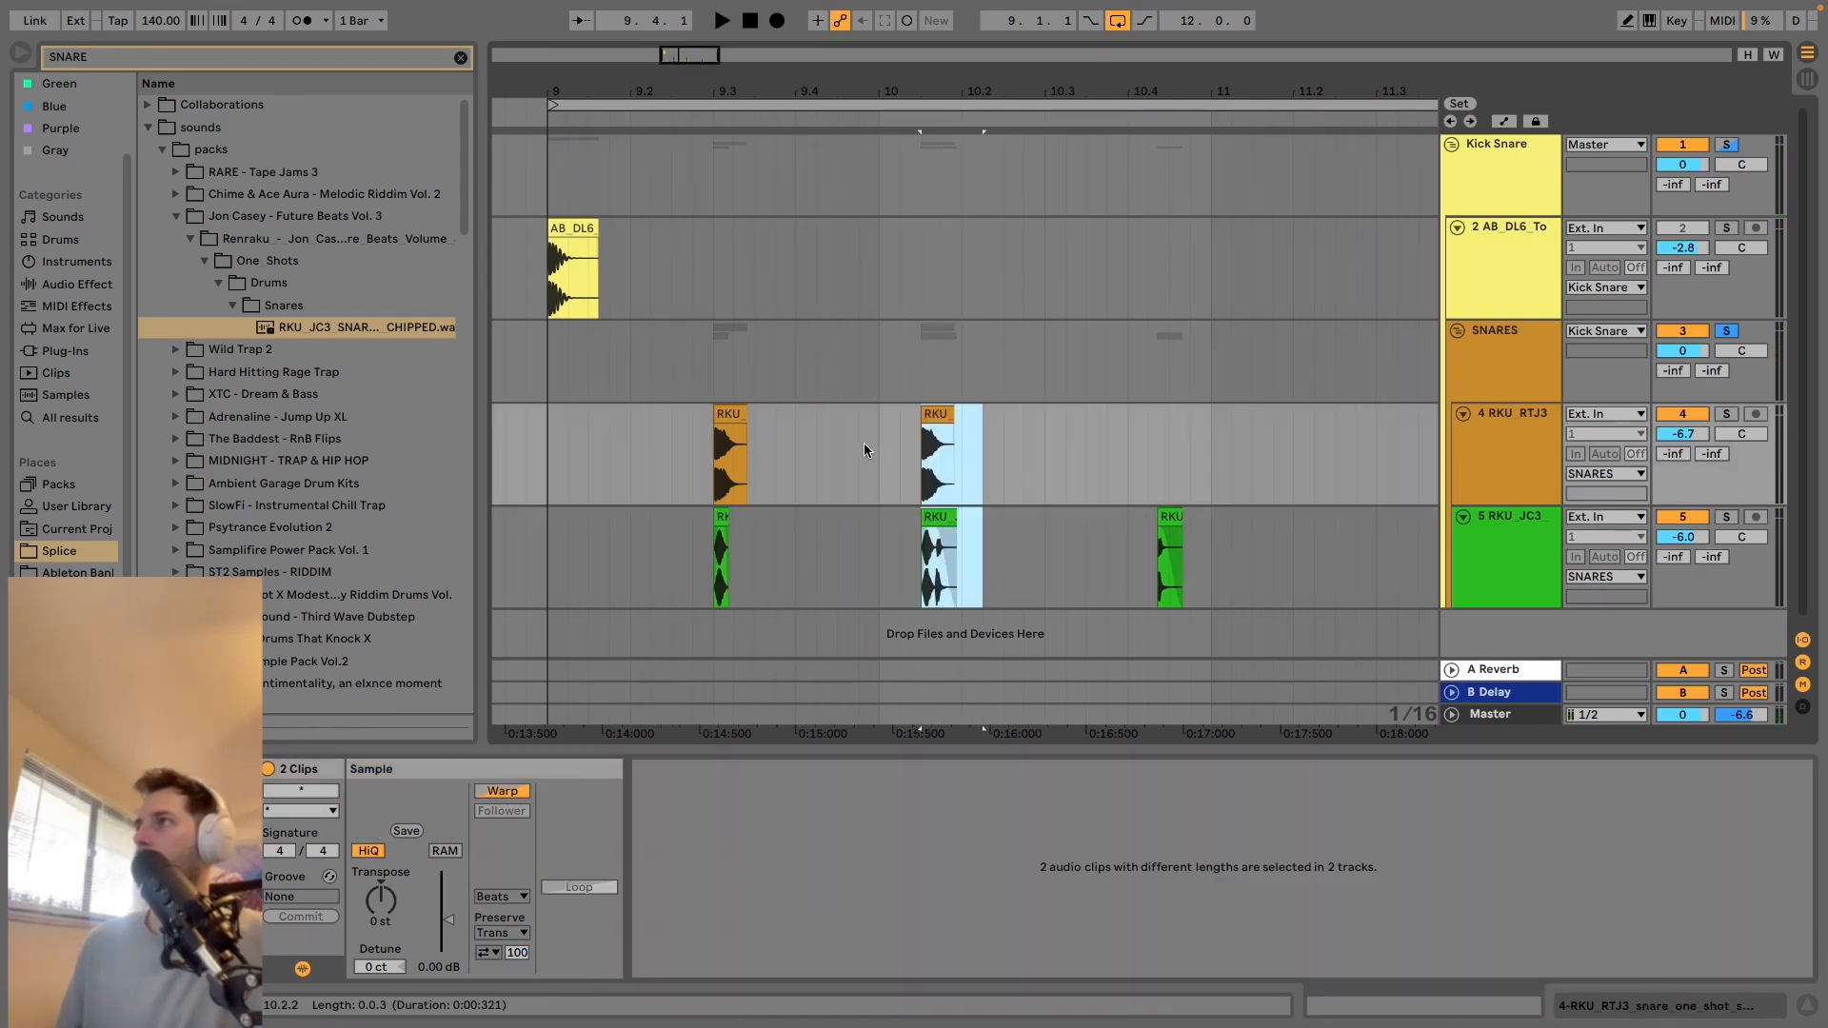
{"action": "left_click_drag", "start_coordinate": [712, 431], "coordinate": [816, 538]}
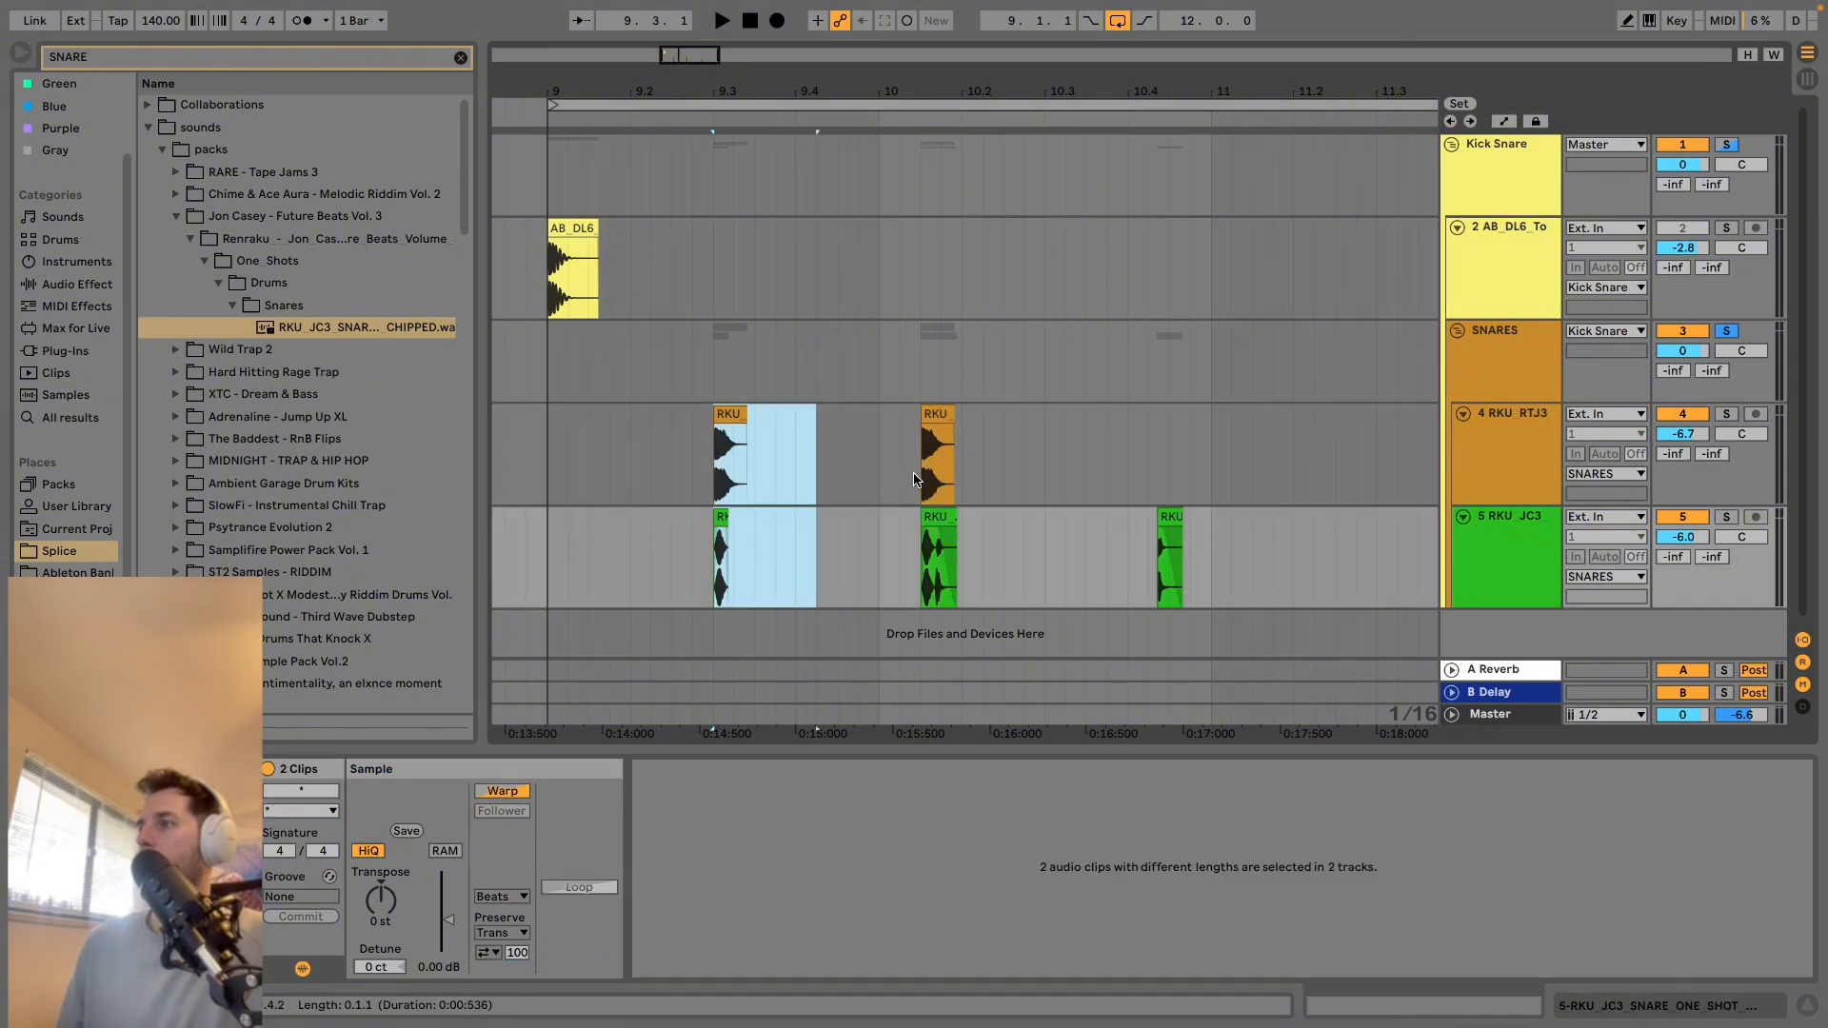
{"action": "left_click", "coordinate": [901, 459]}
{"action": "left_click_drag", "start_coordinate": [901, 459], "coordinate": [976, 557]}
{"action": "left_click_drag", "start_coordinate": [918, 419], "coordinate": [1068, 434]}
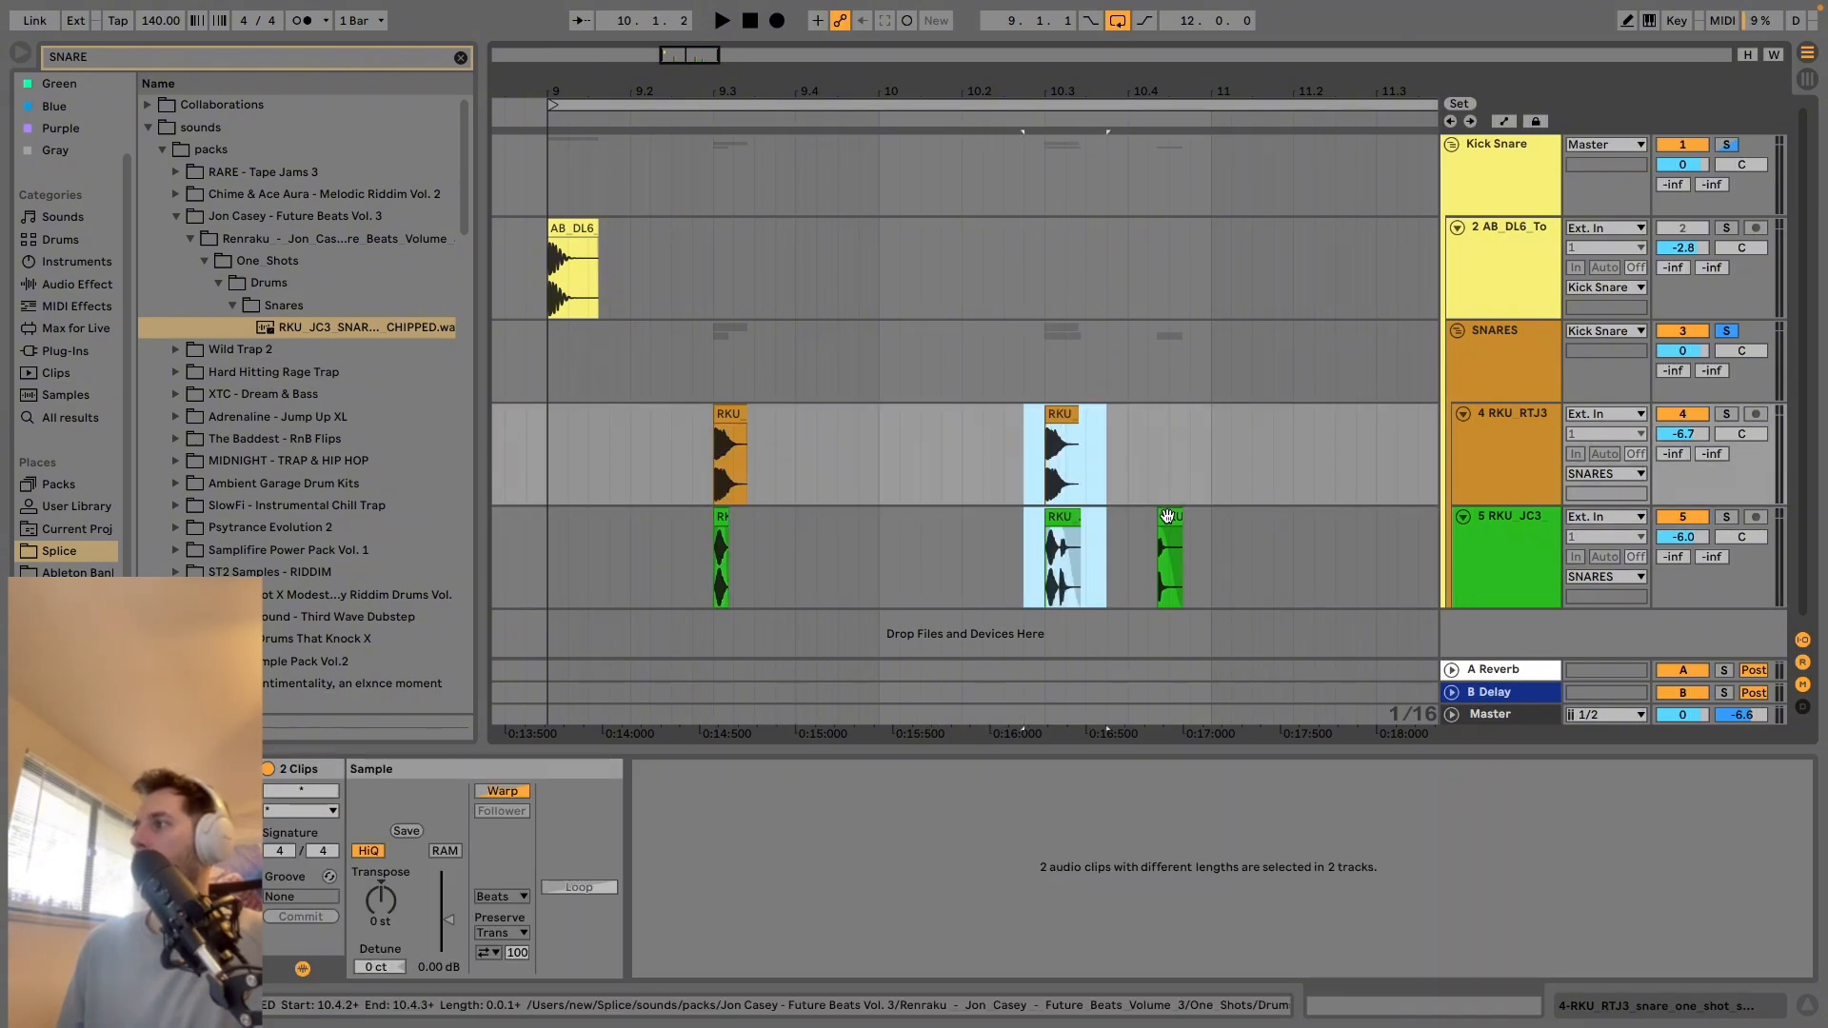
{"action": "left_click", "coordinate": [1169, 517]}
{"action": "key", "text": "Delete"}
Turn off solo for the Kick Snare and SNARES groups and play the kick and snare pattern from 9.1.1.
{"action": "left_click", "coordinate": [576, 286]}
{"action": "key", "text": "space"}
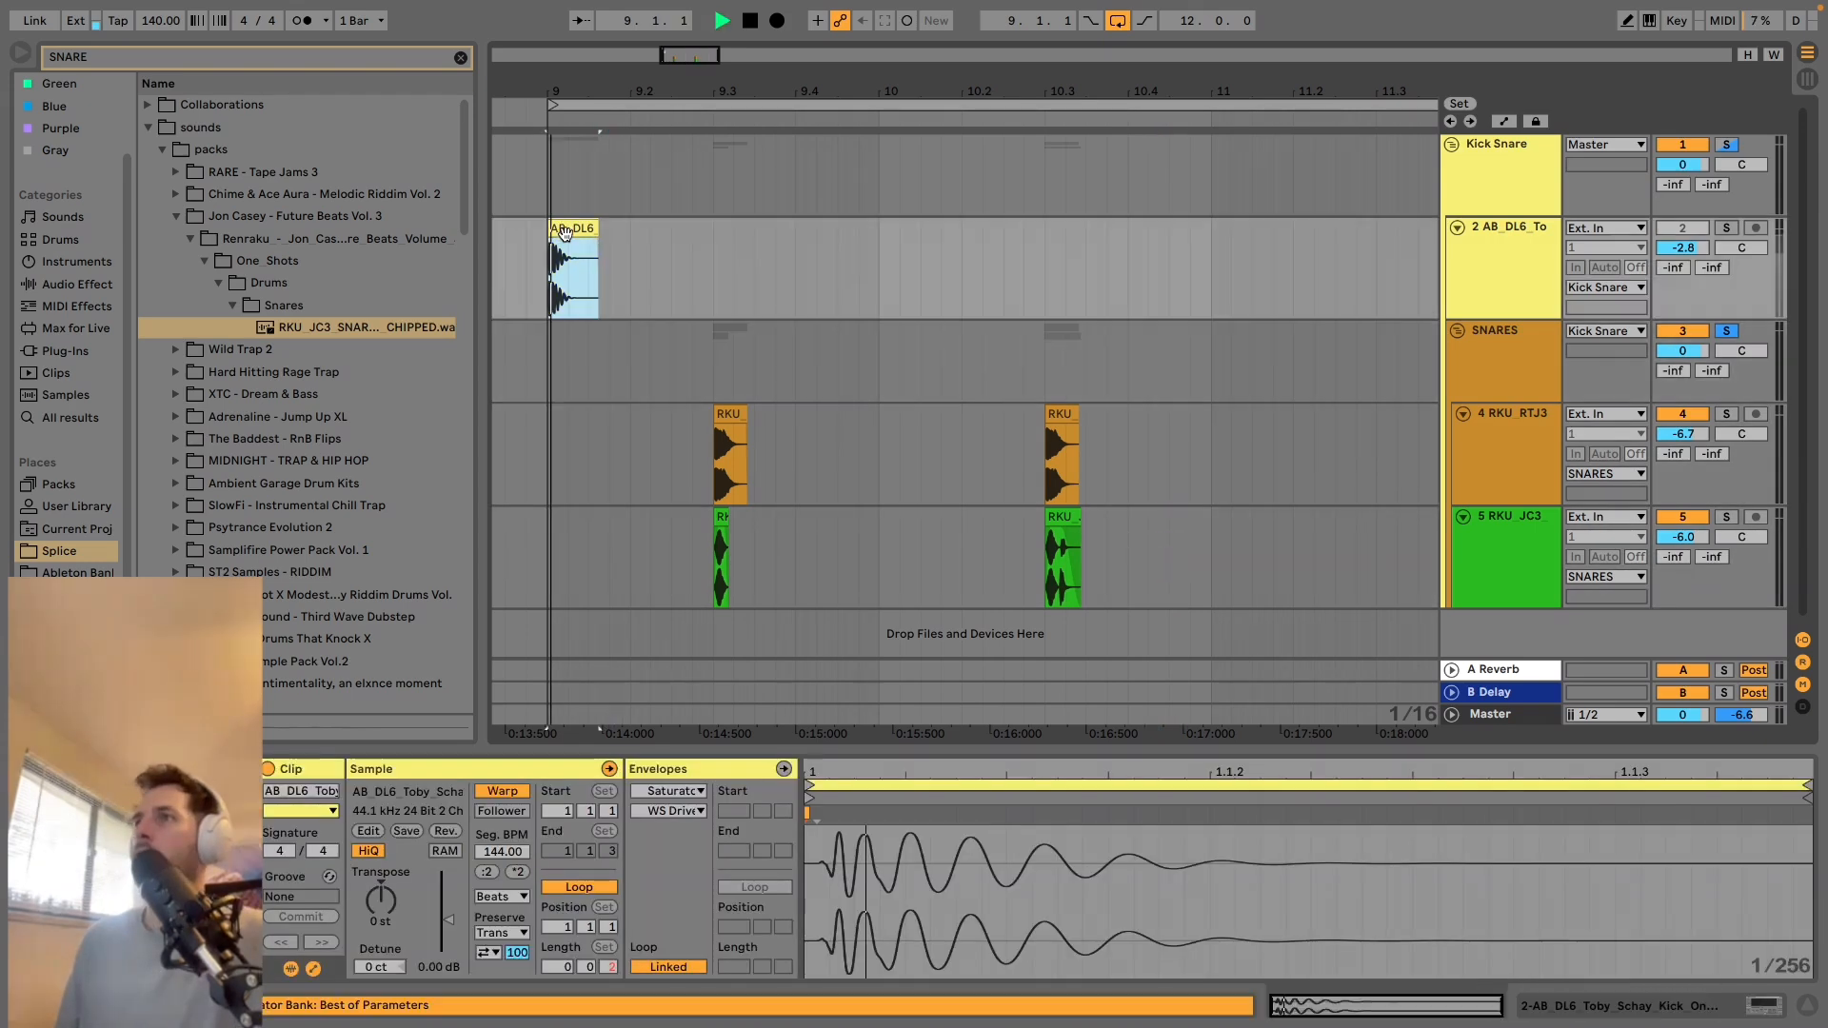
{"action": "key", "text": "space"}
{"action": "left_click", "coordinate": [1728, 146]}
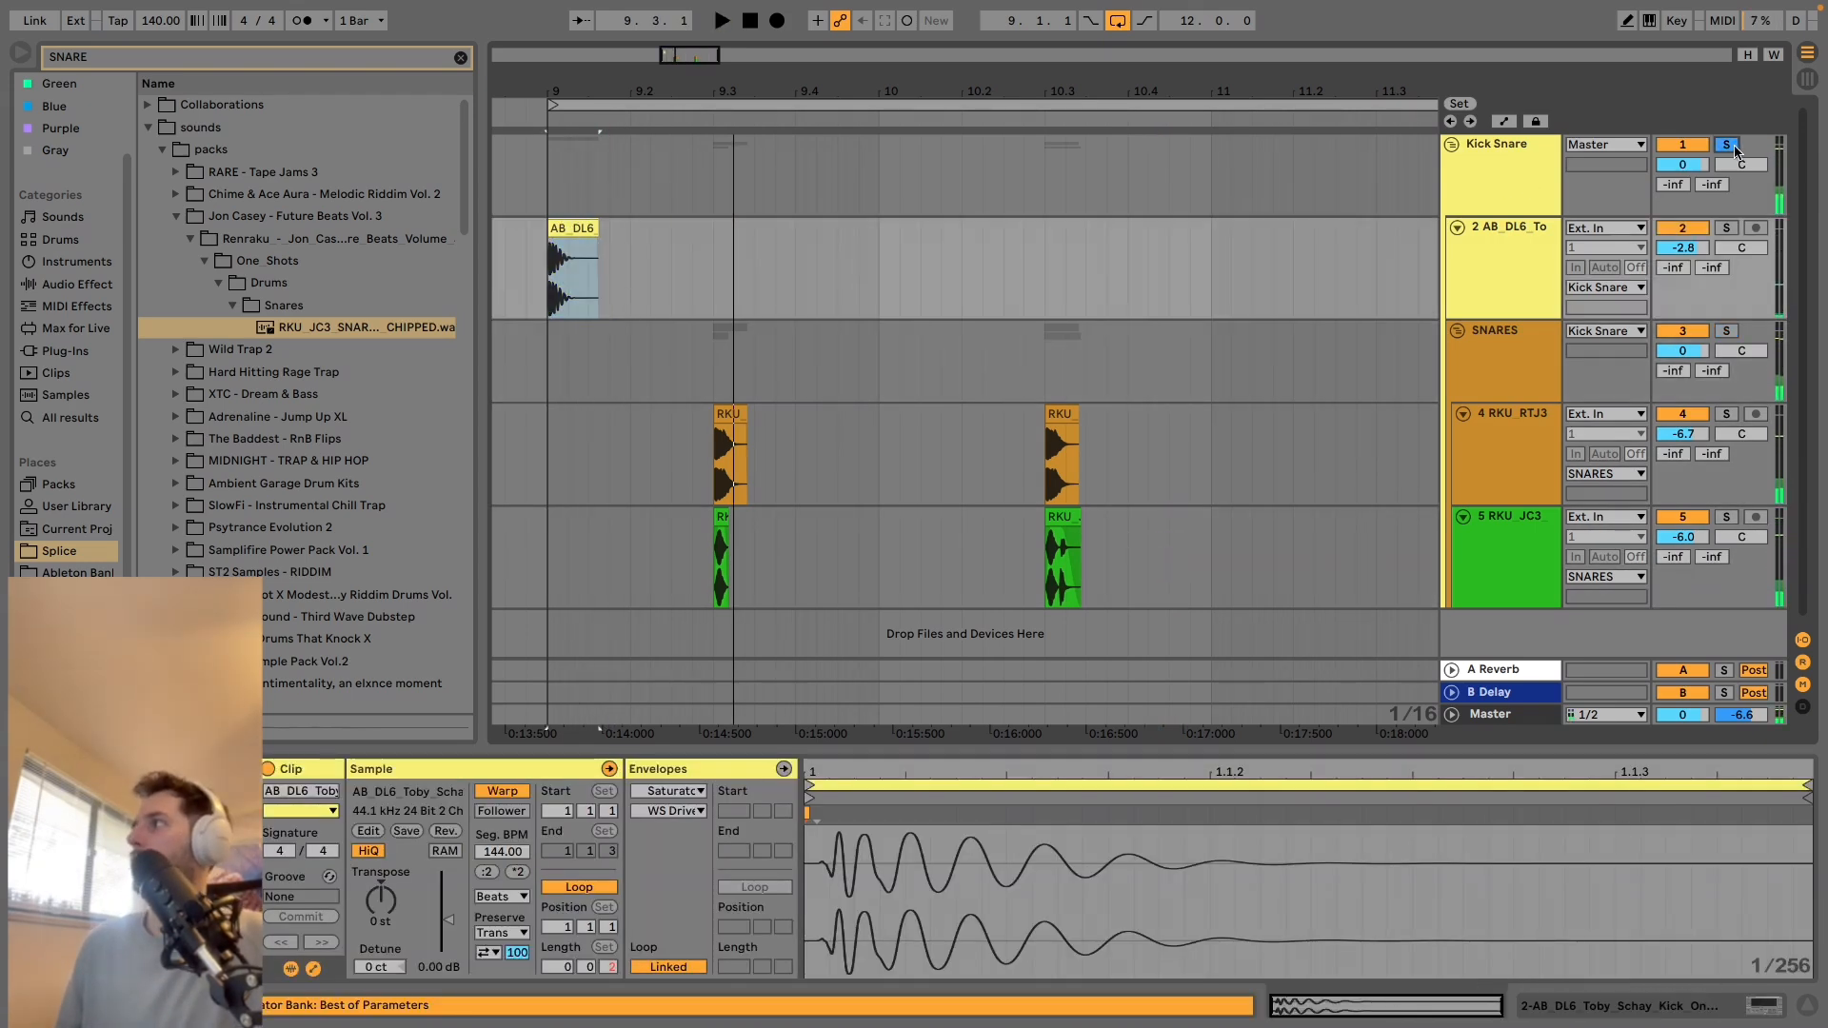
{"action": "left_click", "coordinate": [1728, 146]}
{"action": "key", "text": "space"}
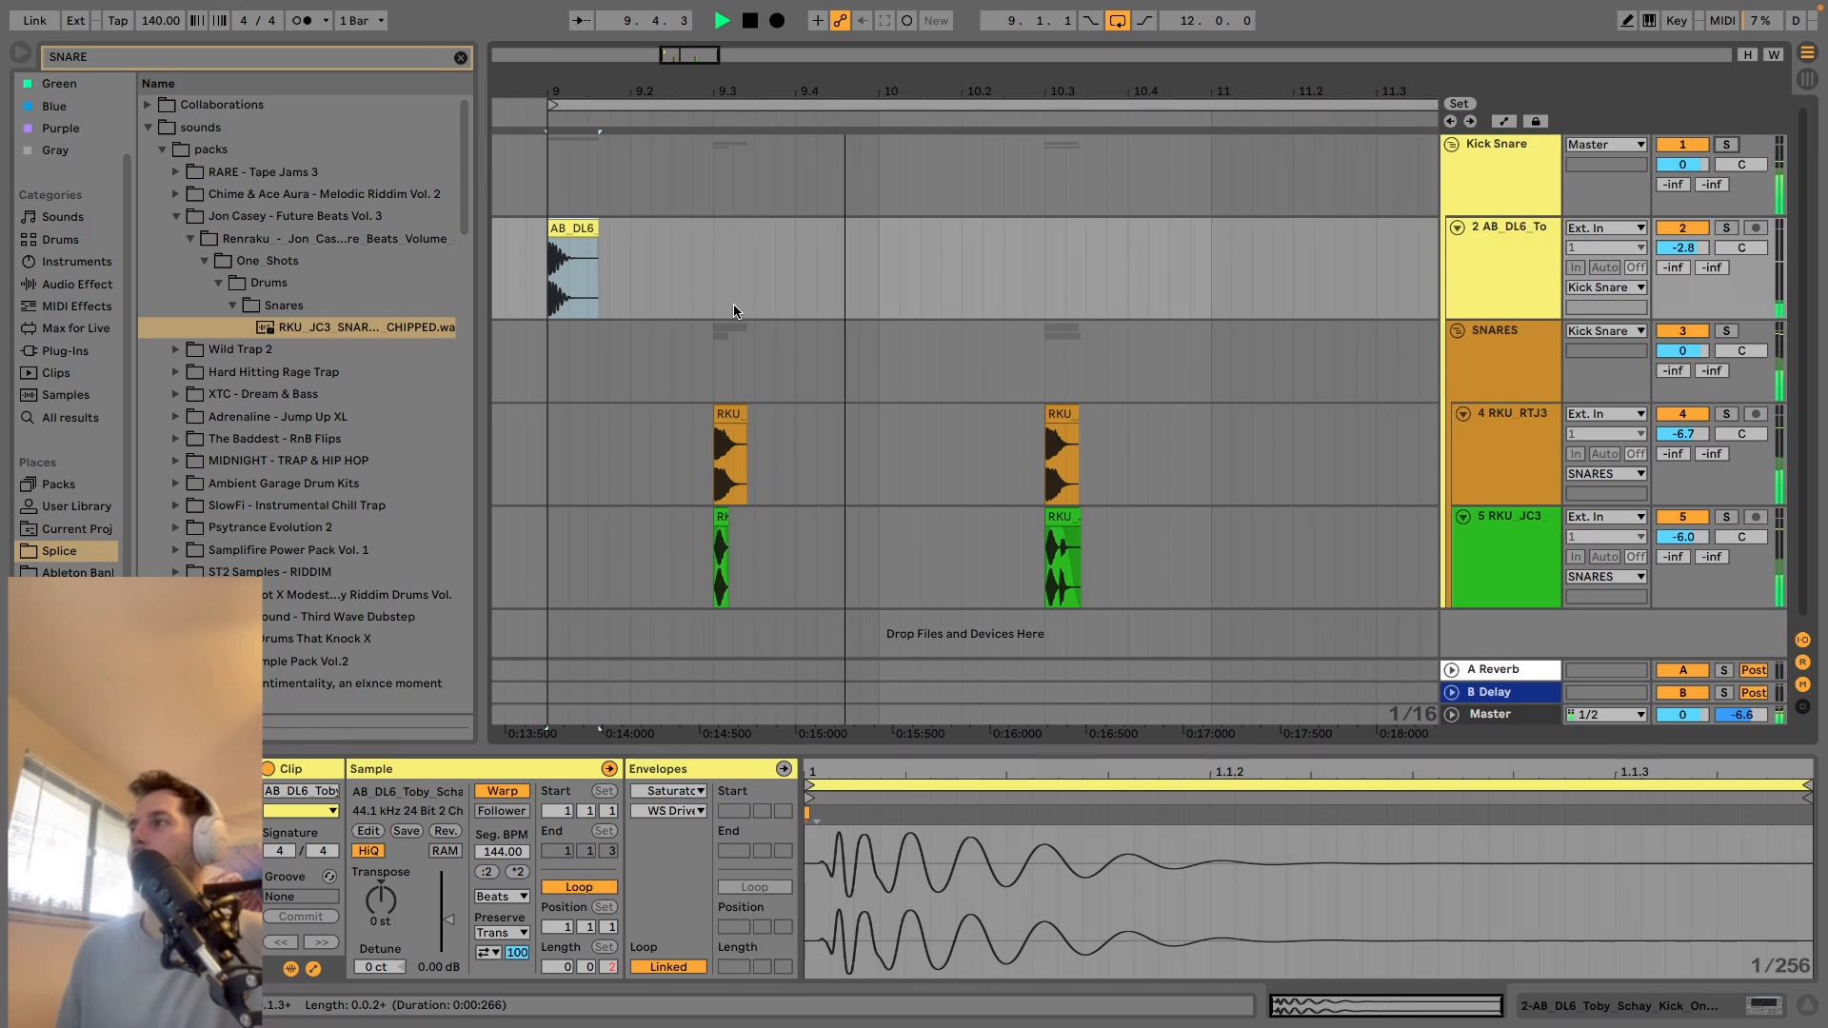
{"action": "key", "text": "space"}
Duplicate the kick from 9.1.1 to 10.2.1 and play the pattern from the first kick.
{"action": "left_click_drag", "start_coordinate": [958, 252], "coordinate": [550, 250]}
{"action": "key", "text": "ctrl+d"}
{"action": "left_click", "coordinate": [562, 262]}
{"action": "key", "text": "space"}
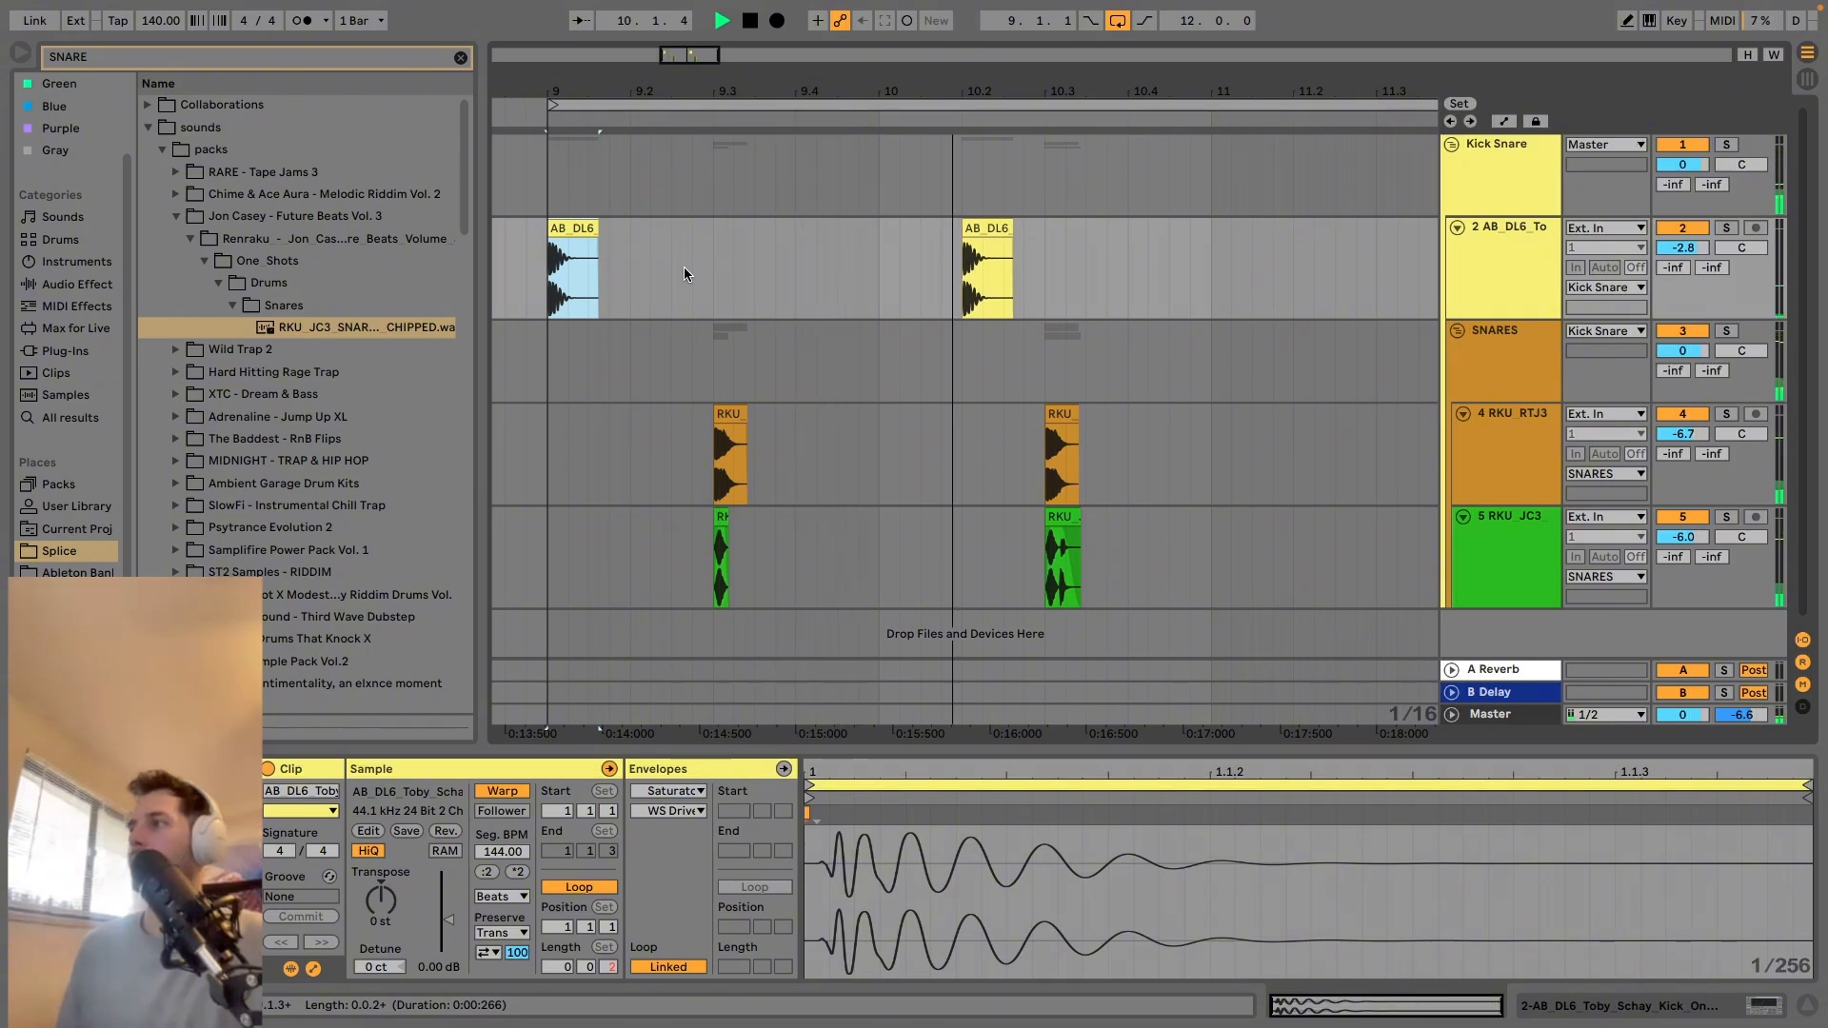
{"action": "key", "text": "space"}
Turn off Warp for both kick clips and all four snare clips, and play the pattern from 9.1.1.
{"action": "double_click", "coordinate": [987, 229]}
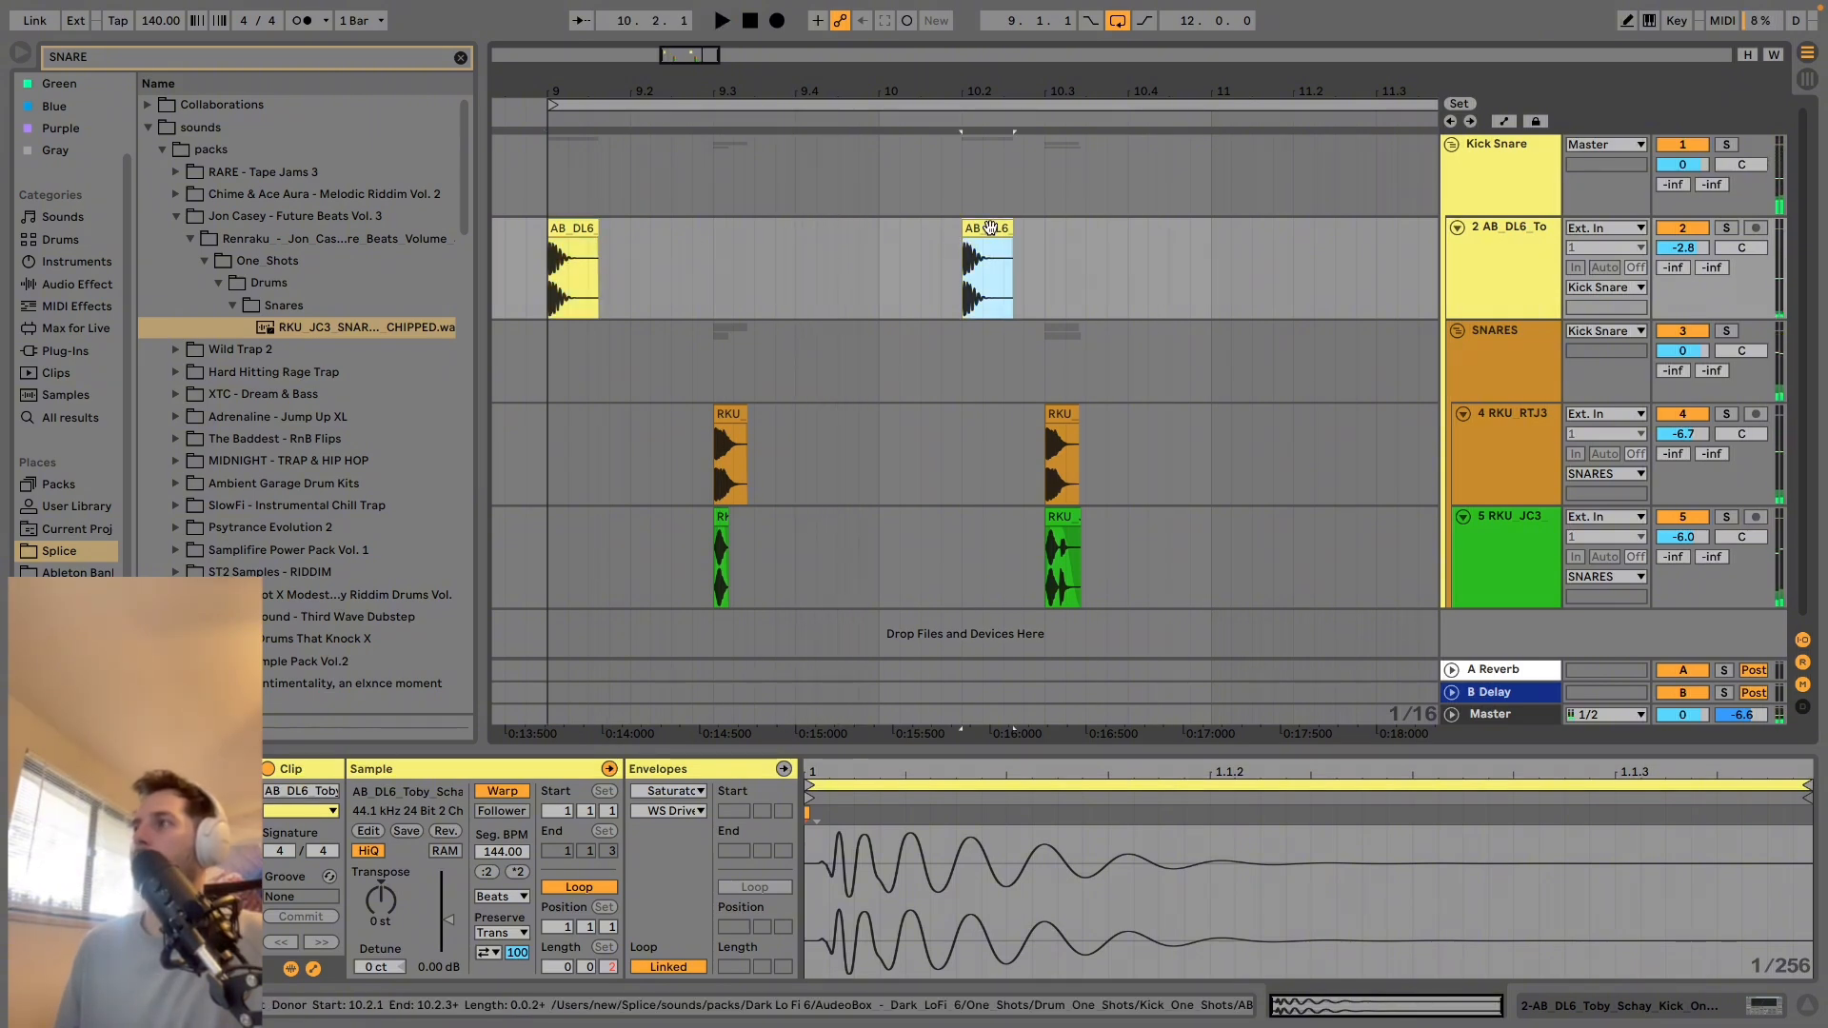
{"action": "left_click", "coordinate": [509, 792]}
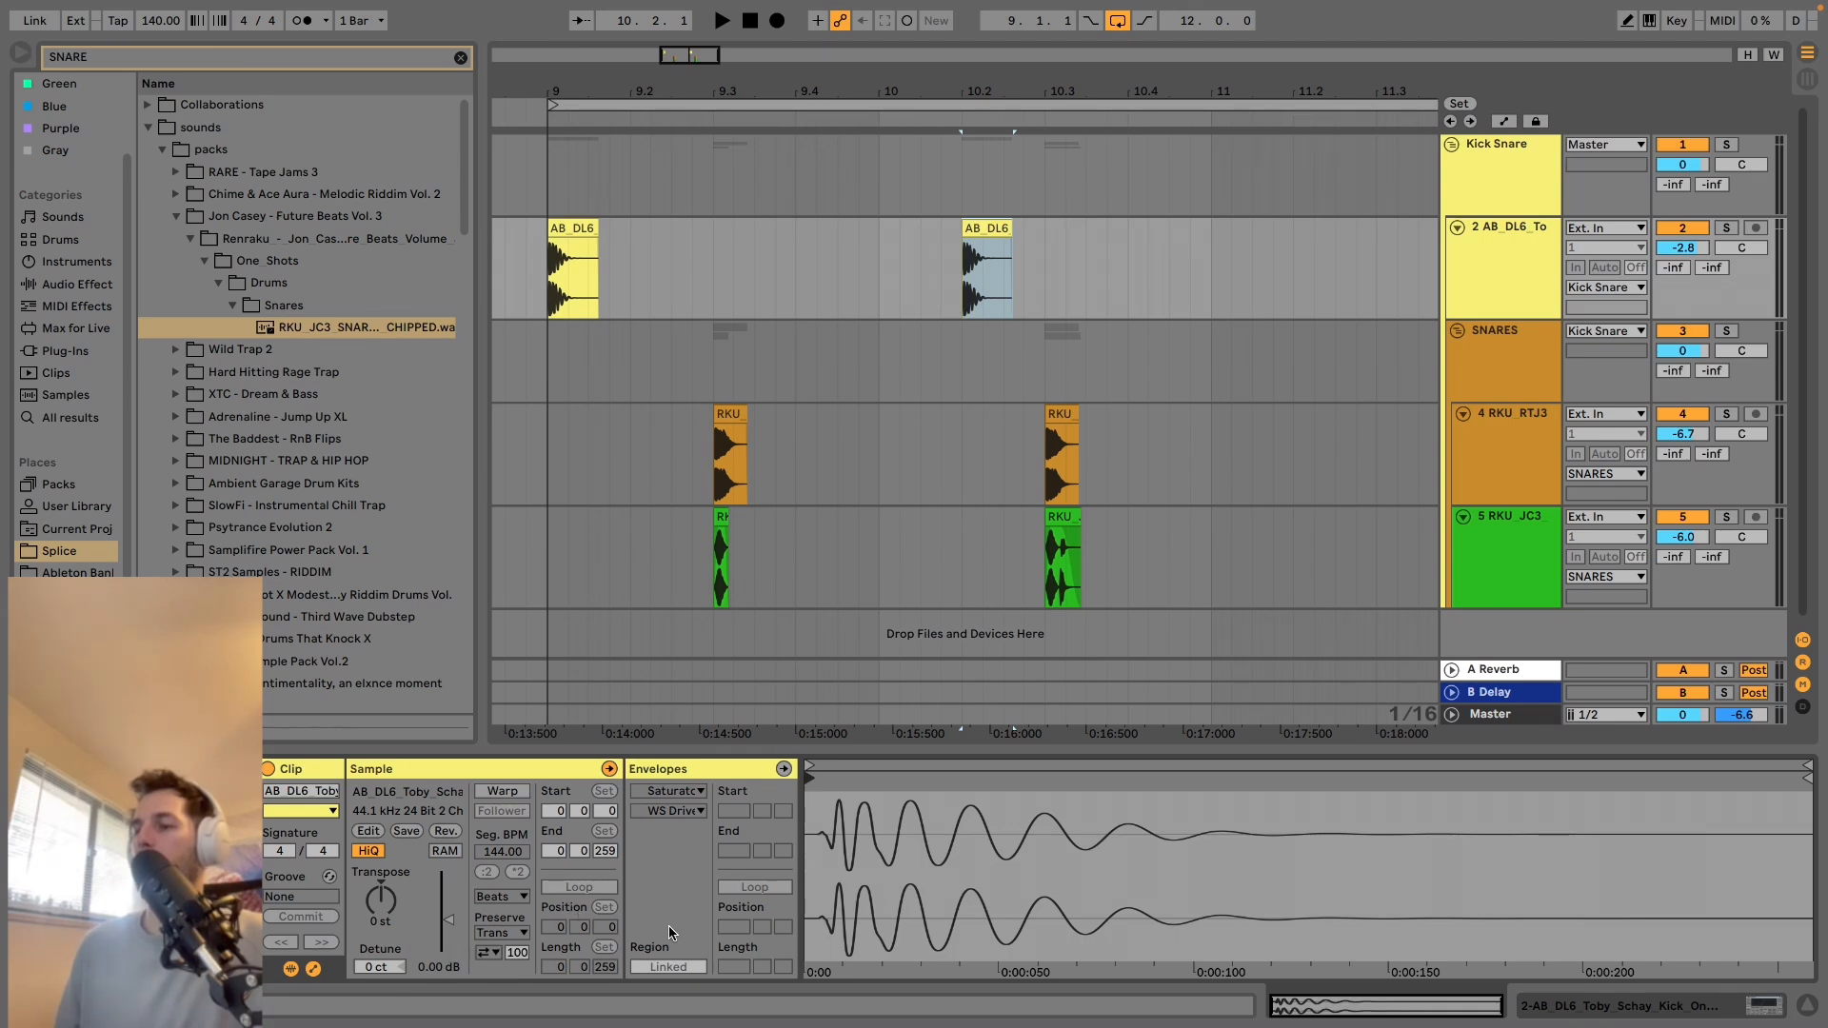
{"action": "left_click", "coordinate": [571, 271]}
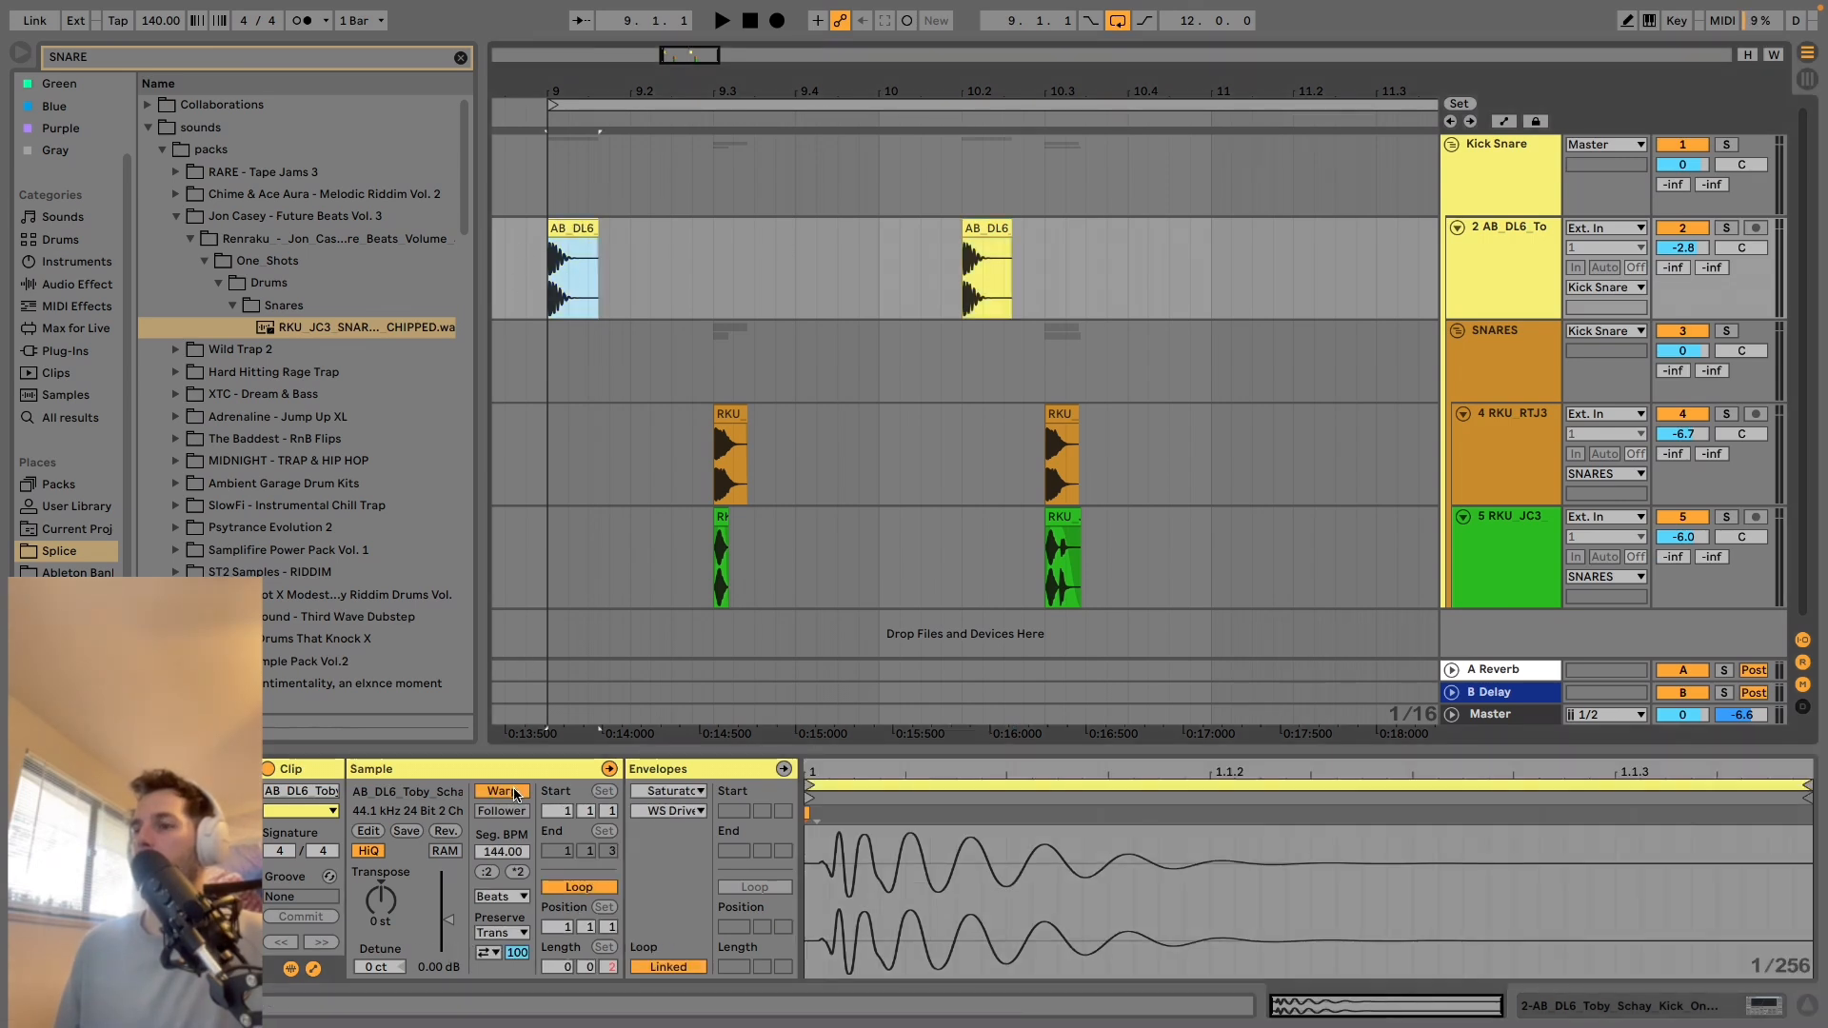
{"action": "left_click_drag", "start_coordinate": [652, 448], "coordinate": [1128, 571]}
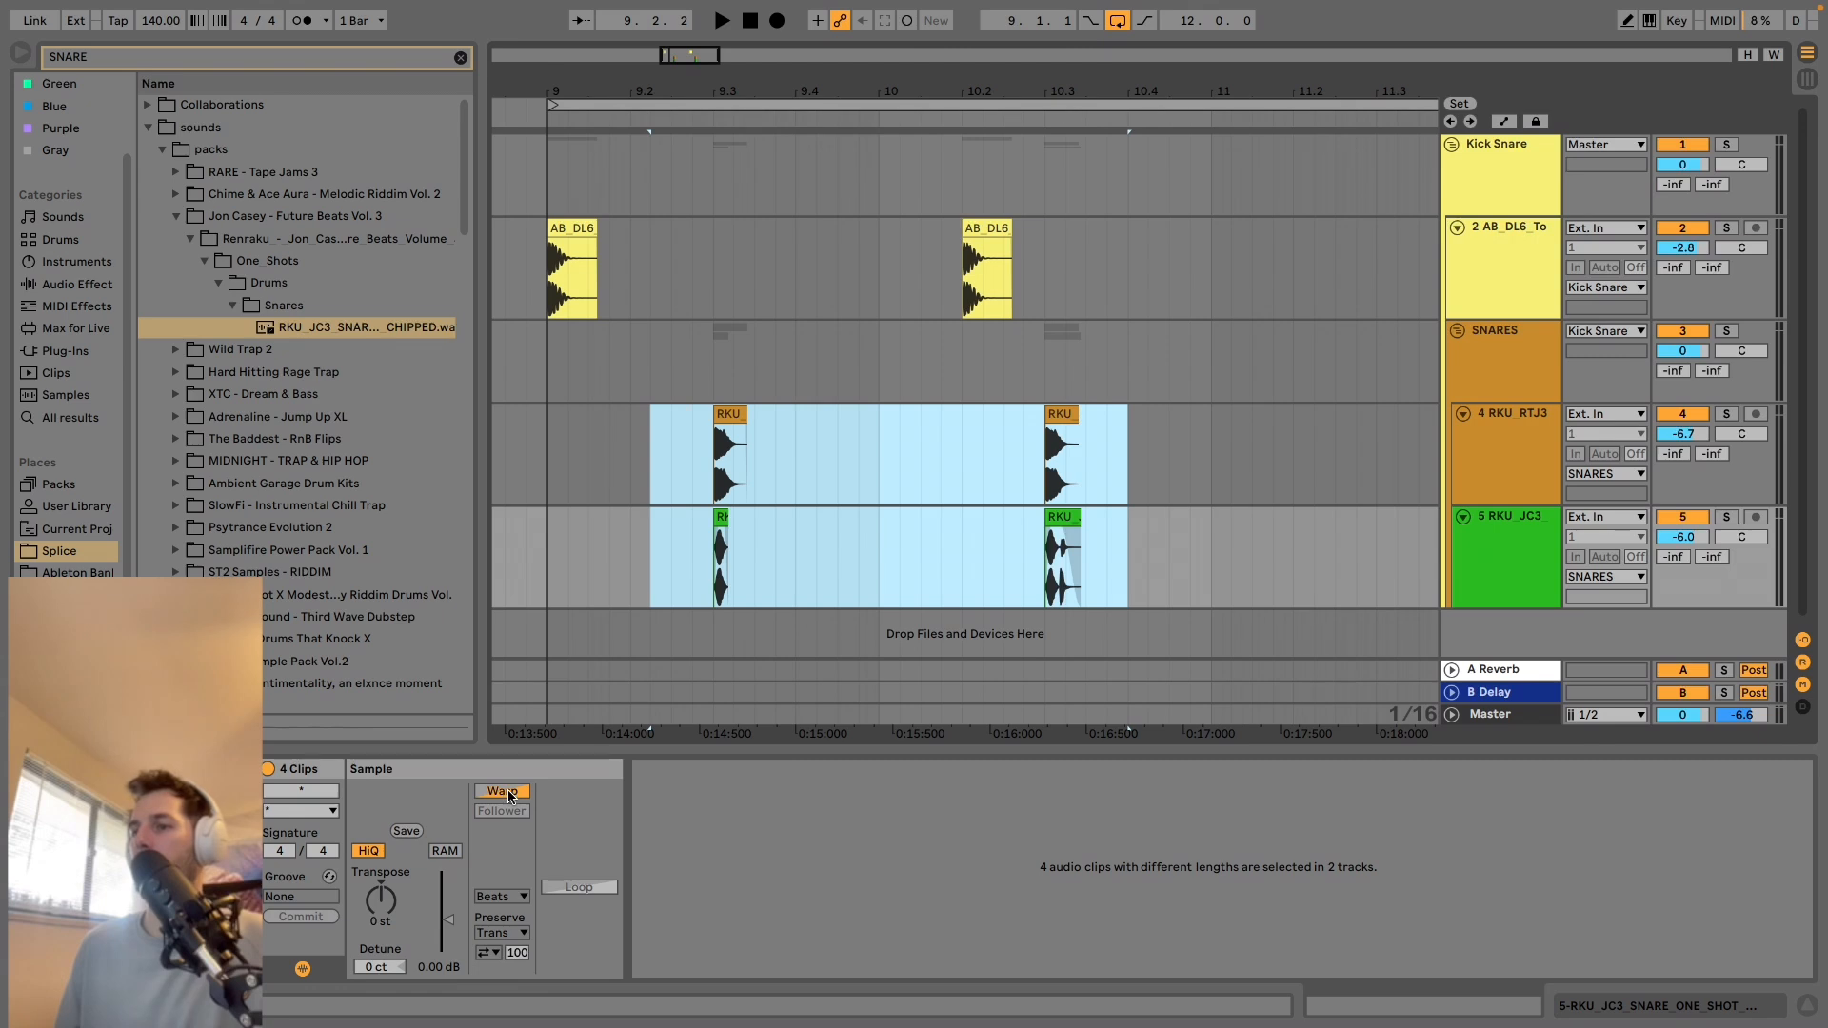
{"action": "left_click", "coordinate": [509, 792]}
{"action": "left_click", "coordinate": [508, 792]}
{"action": "left_click", "coordinate": [552, 284]}
{"action": "key", "text": "space"}
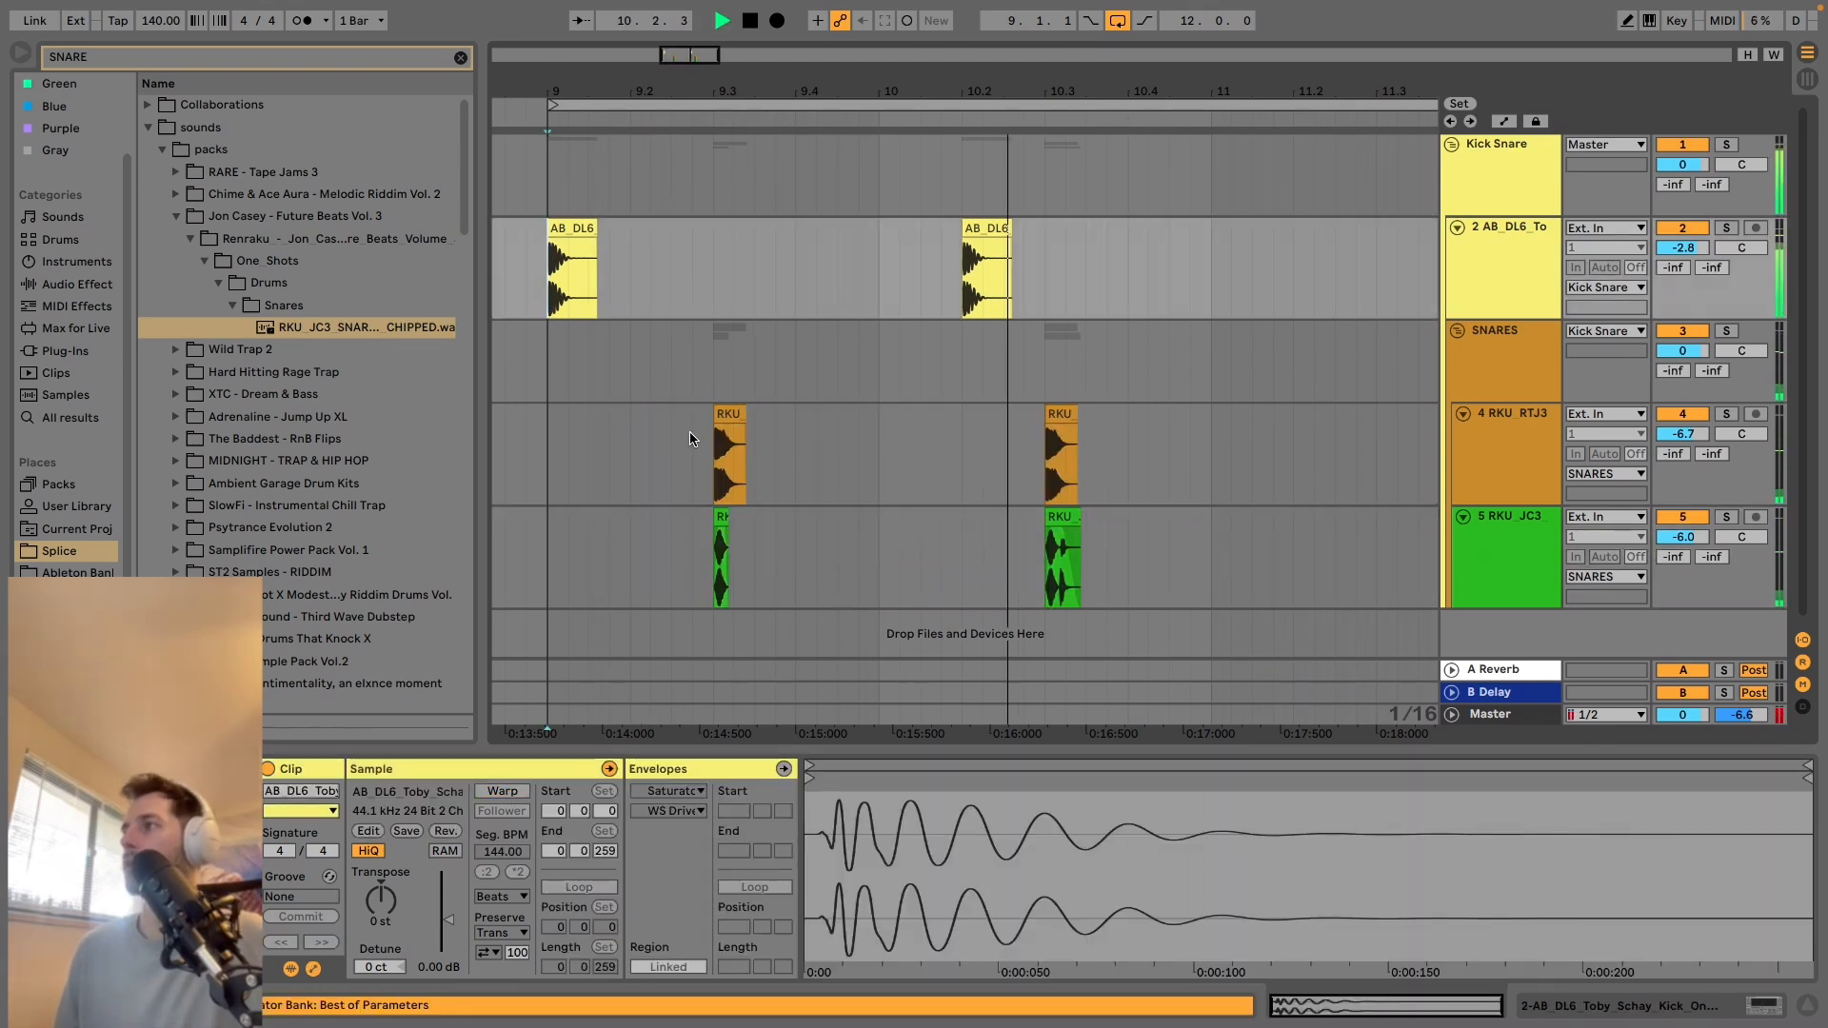
{"action": "key", "text": "space"}
Collapse the Kick Snare group in the arrangement.
{"action": "mouse_move", "coordinate": [846, 91]}
{"action": "left_mouse_down"}
{"action": "mouse_move", "coordinate": [759, 57]}
{"action": "mouse_move", "coordinate": [881, 88]}
{"action": "left_mouse_up"}
{"action": "left_click", "coordinate": [1504, 181]}
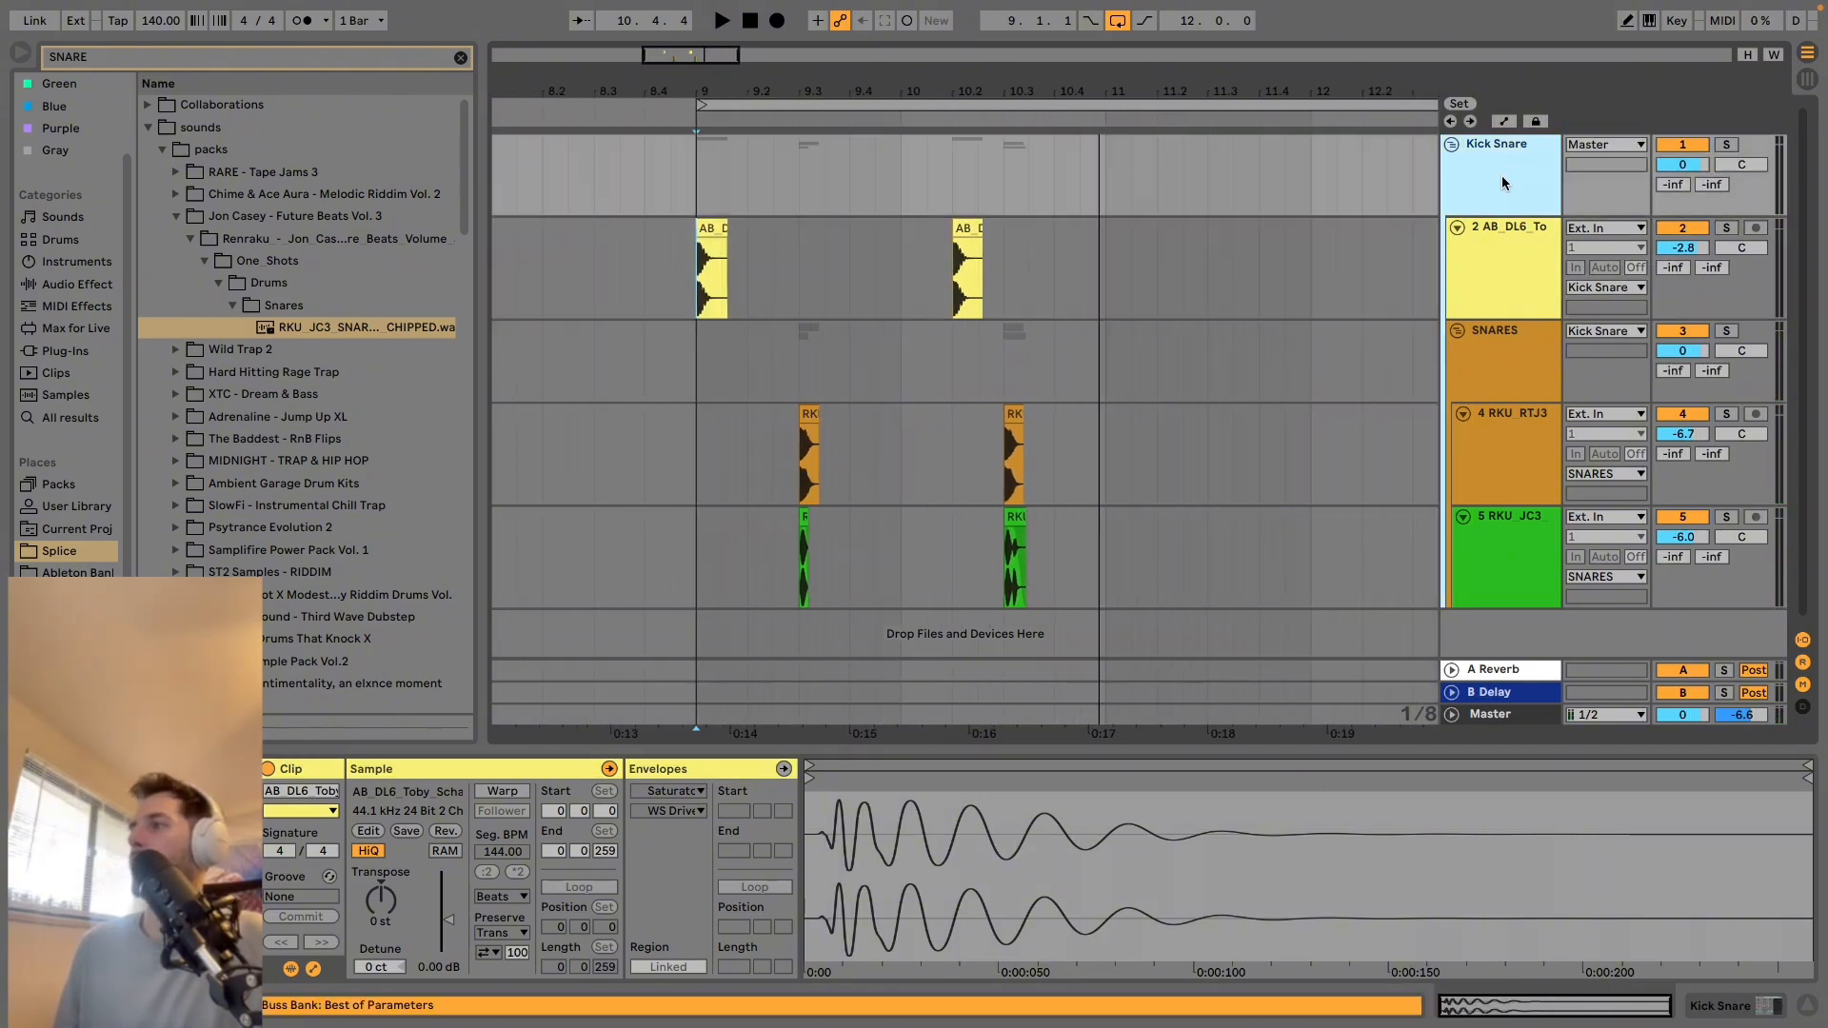
{"action": "left_click", "coordinate": [1451, 143]}
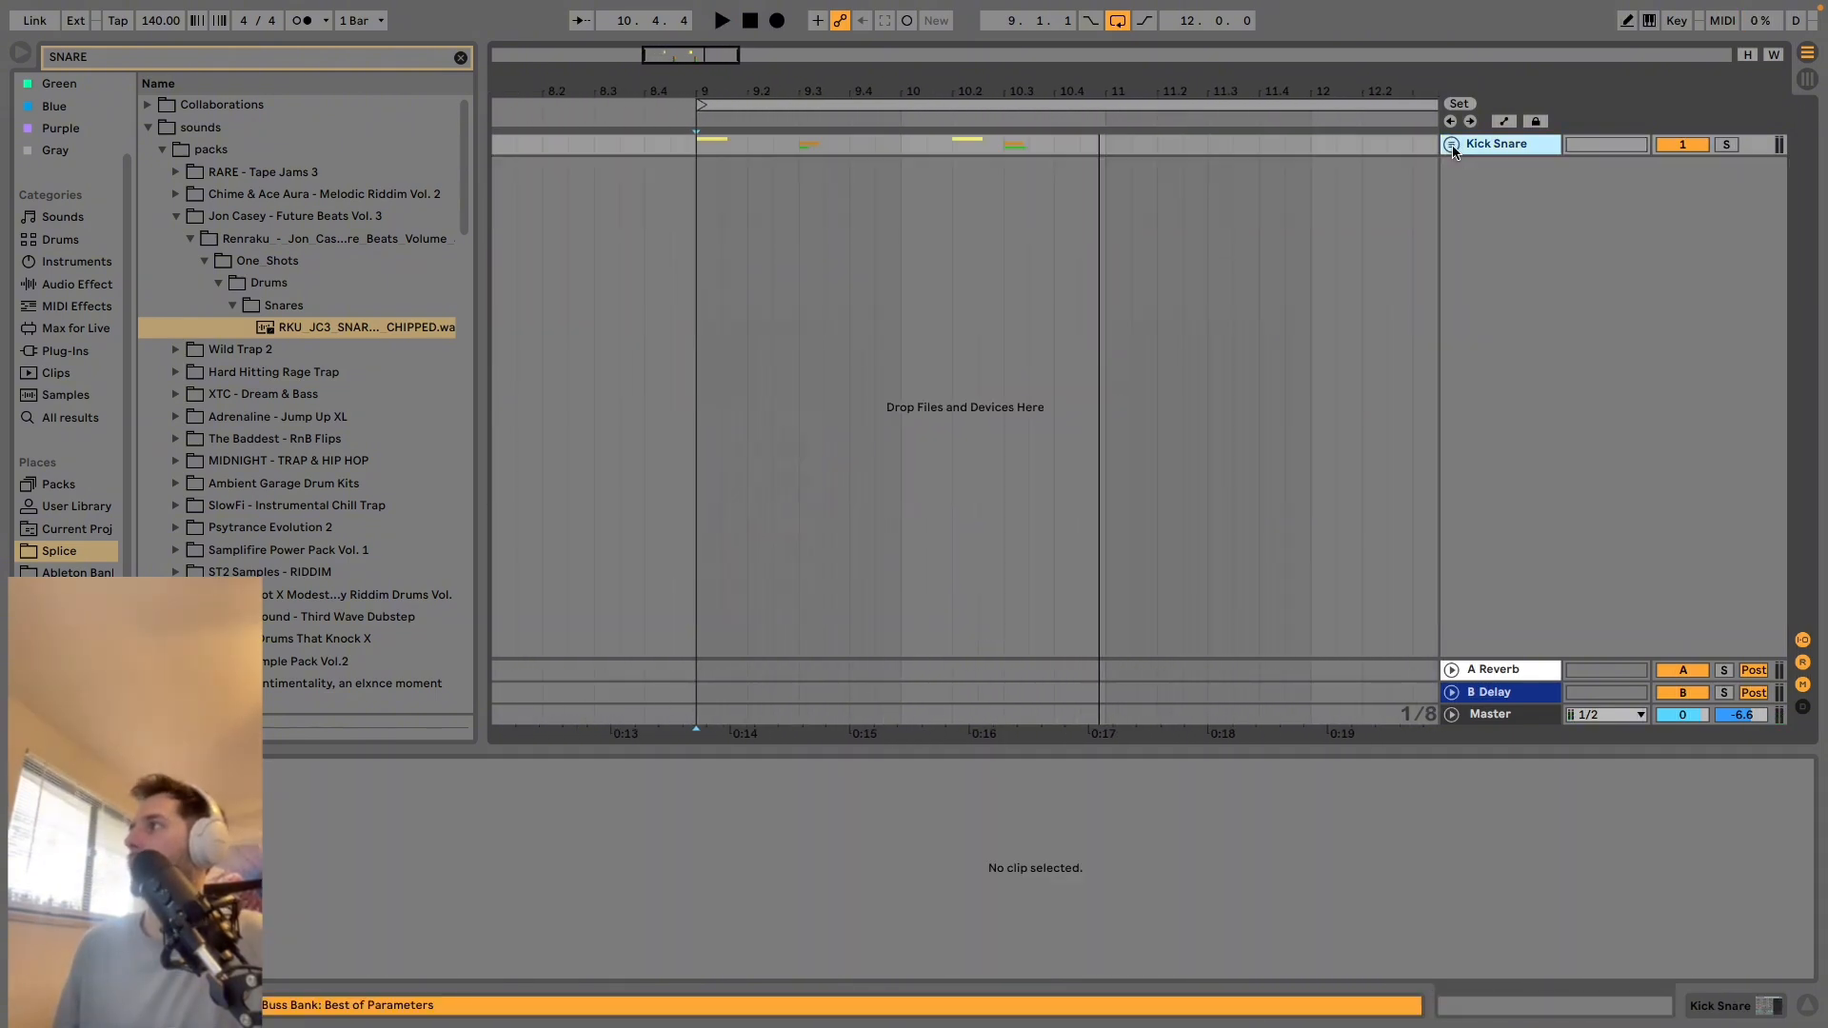
{"action": "left_click", "coordinate": [1451, 144]}
{"action": "left_click", "coordinate": [1451, 144]}
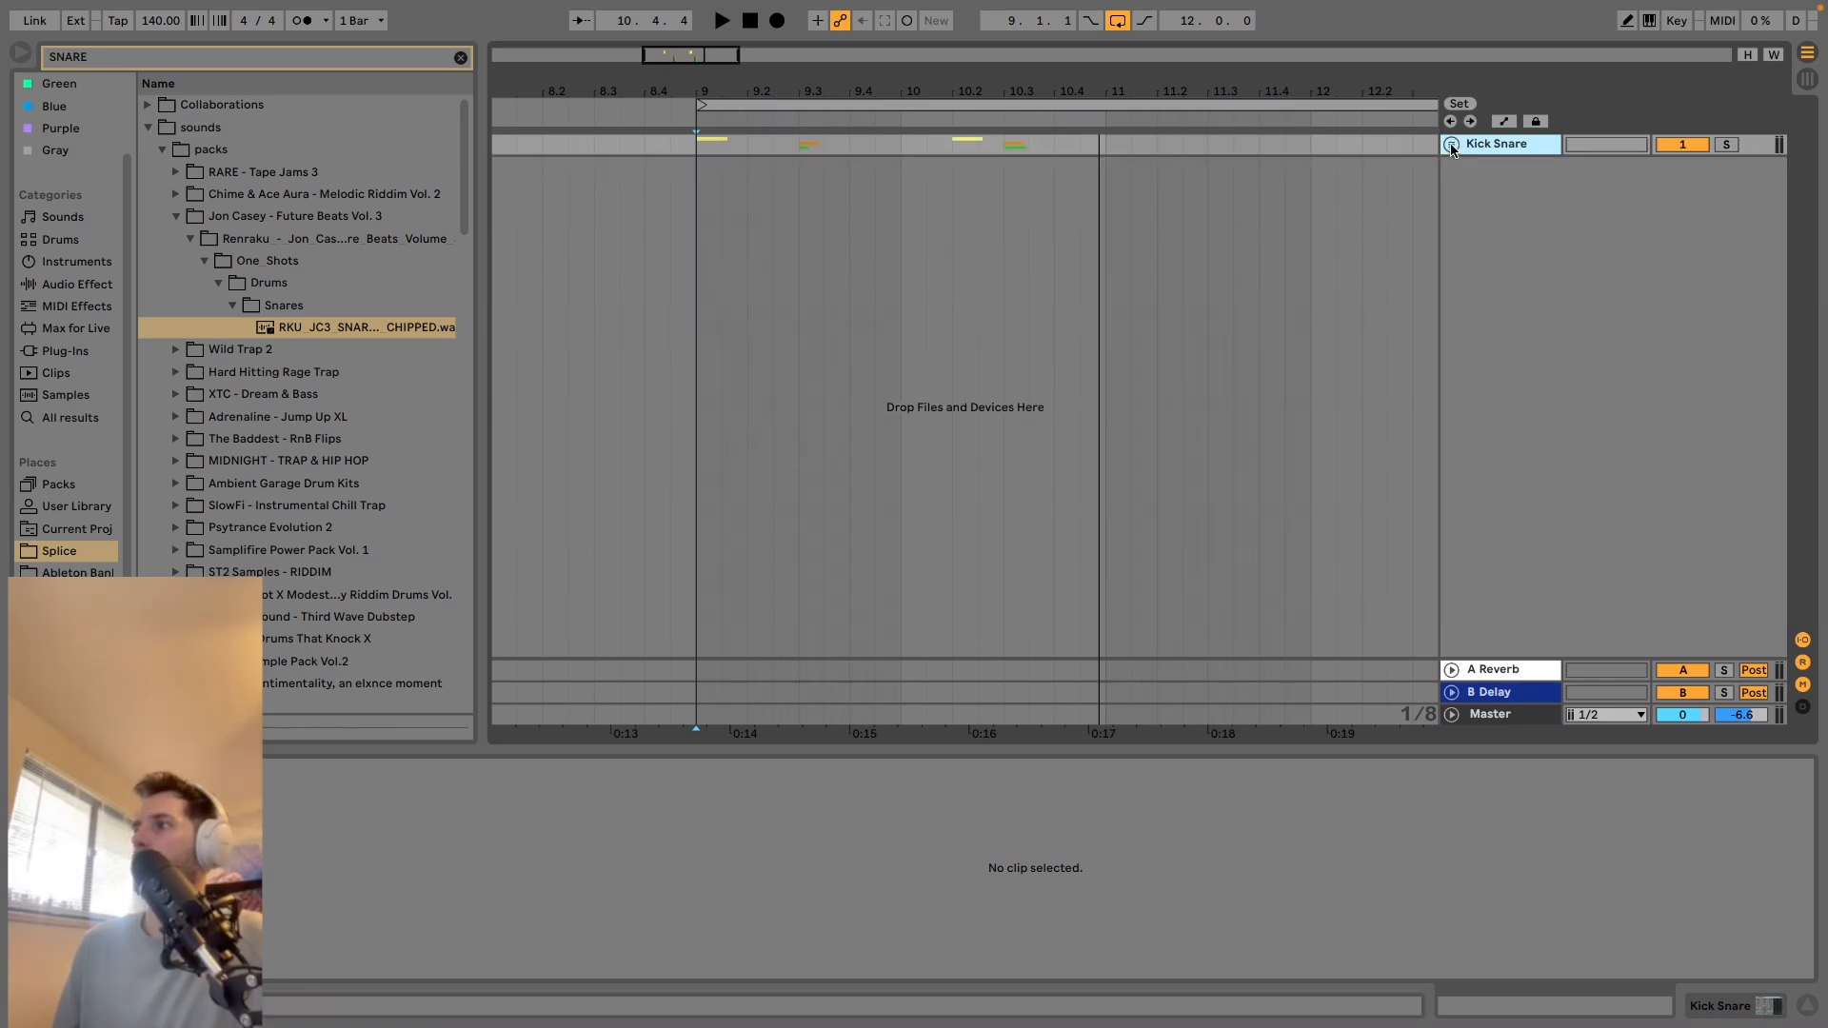
Search the Splice samples for PERC and preview the percussion loop in the DnB Textures pack.
{"action": "left_click", "coordinate": [182, 59]}
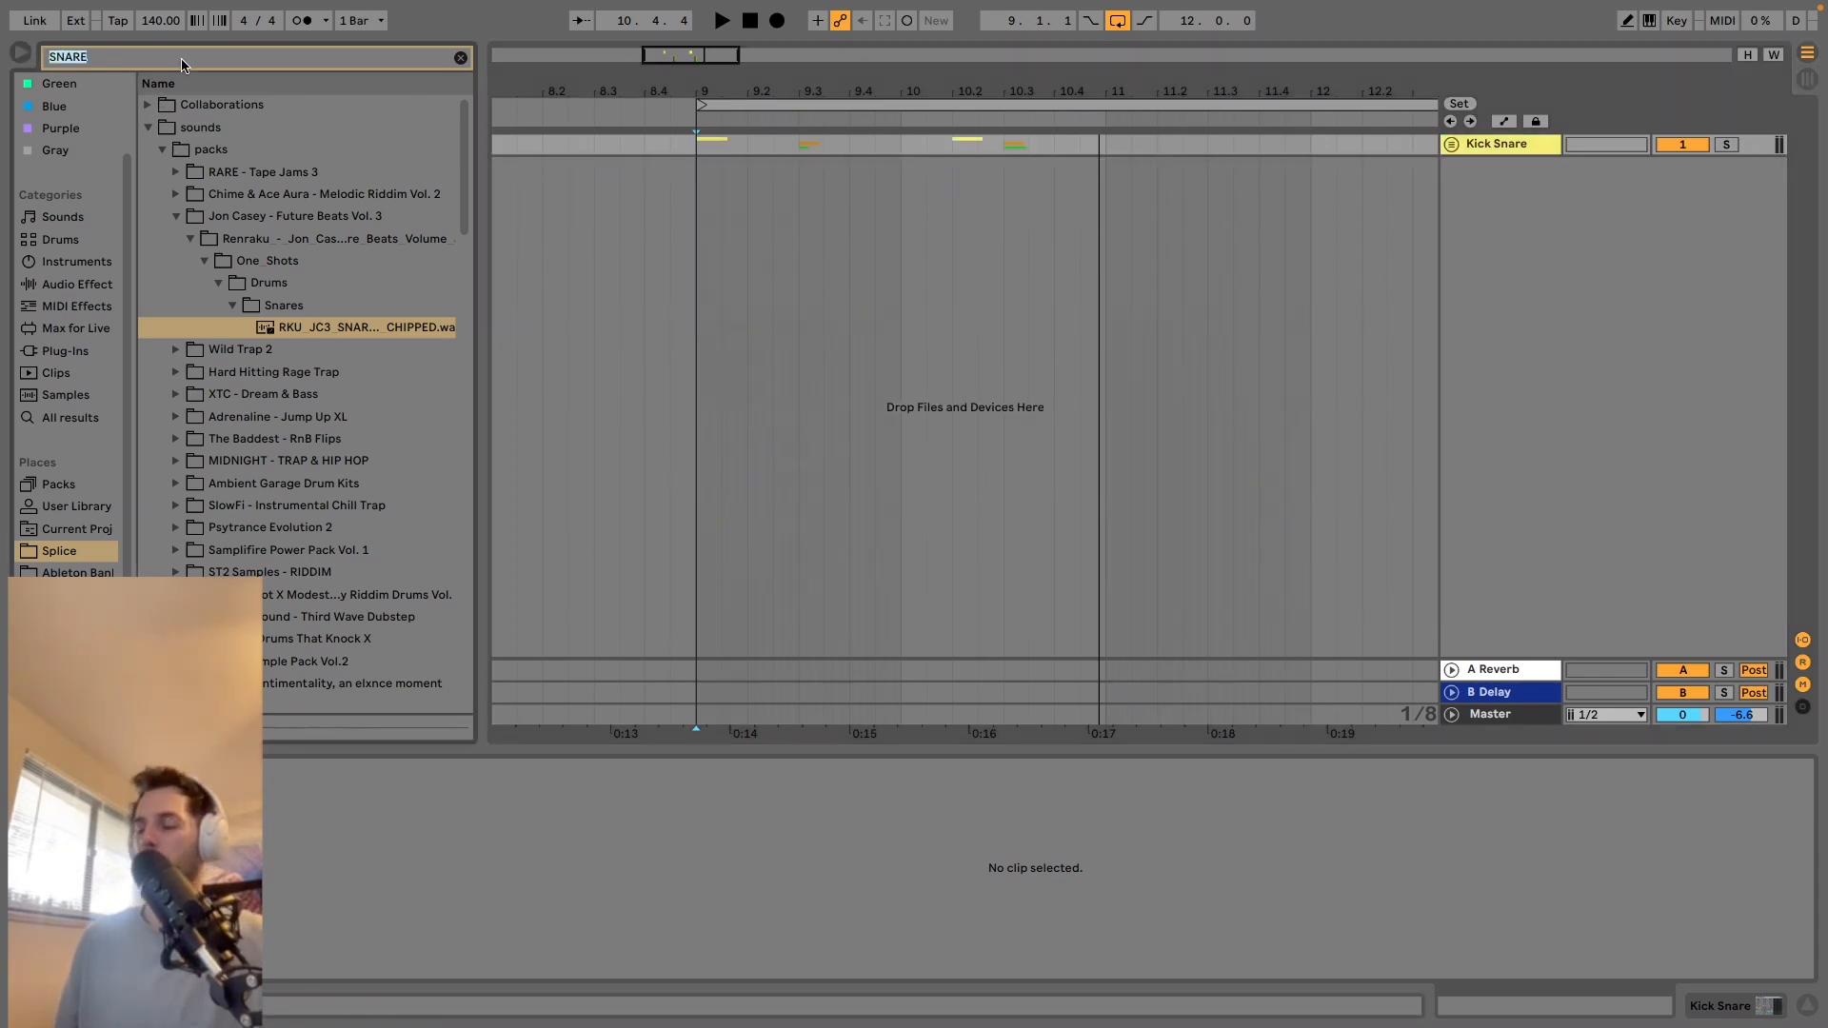
{"action": "type", "text": "PERC"}
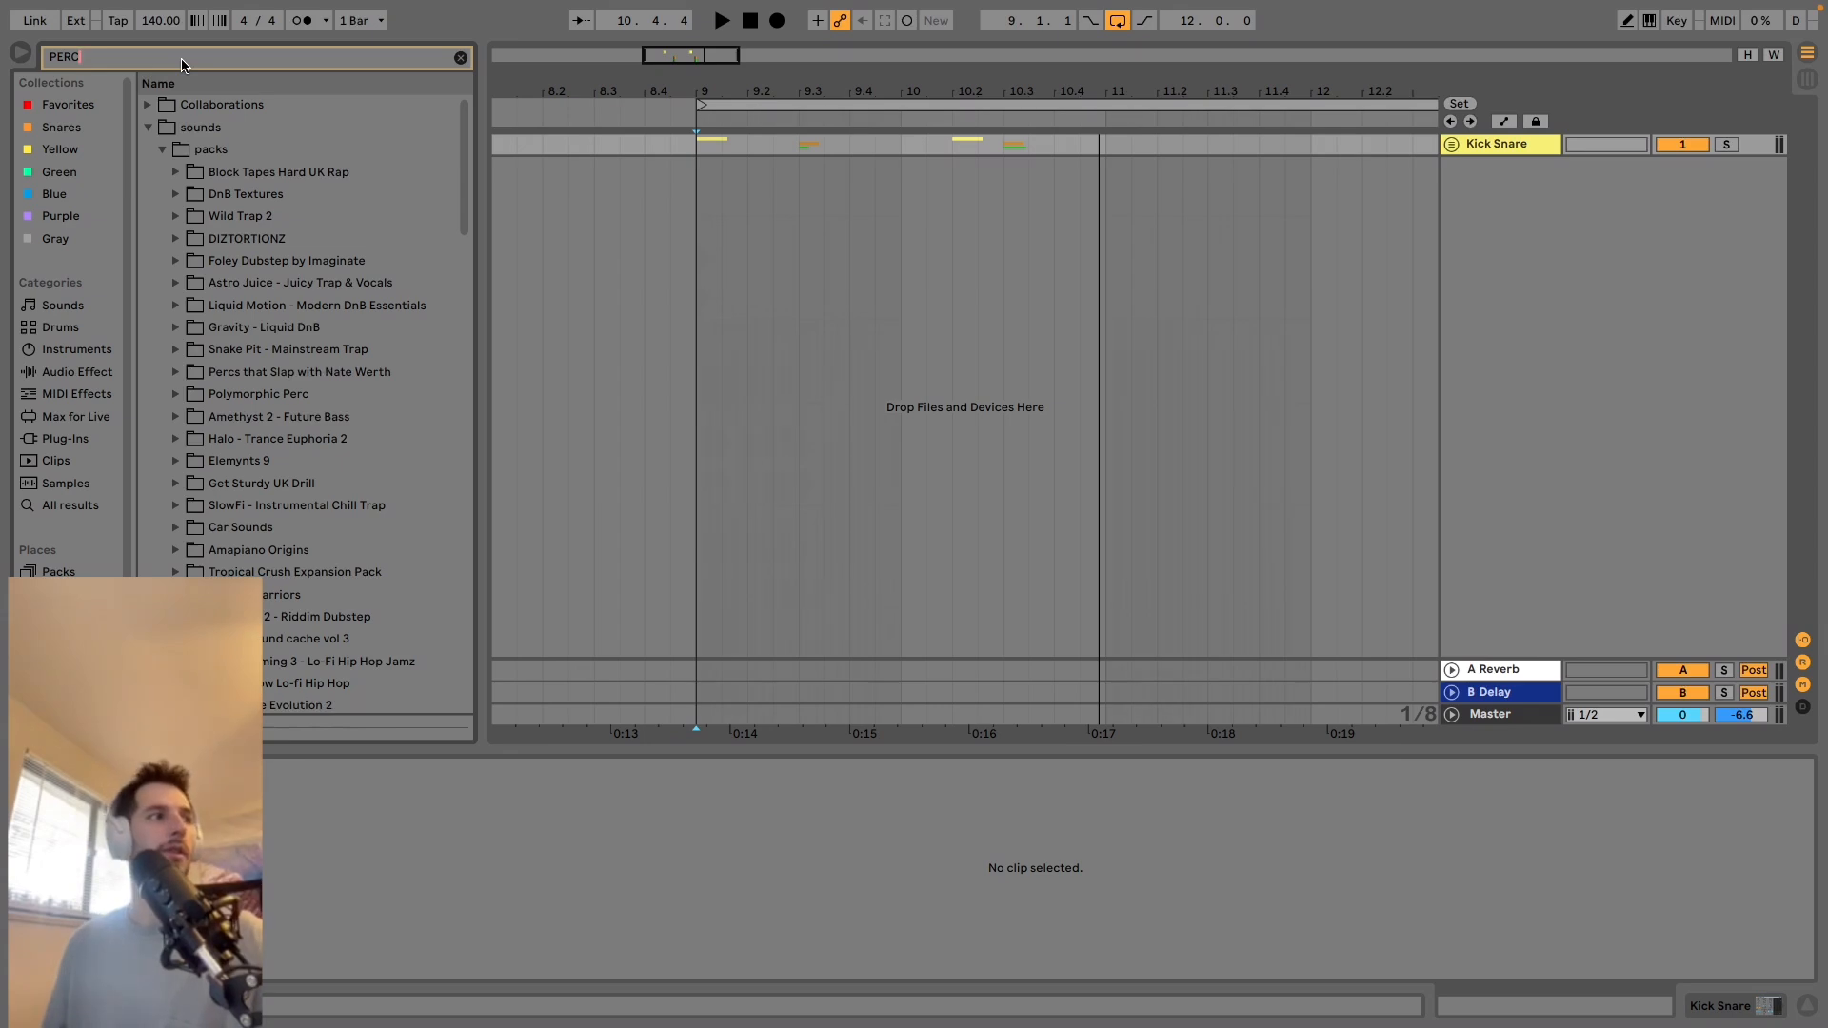
{"action": "left_click", "coordinate": [254, 177]}
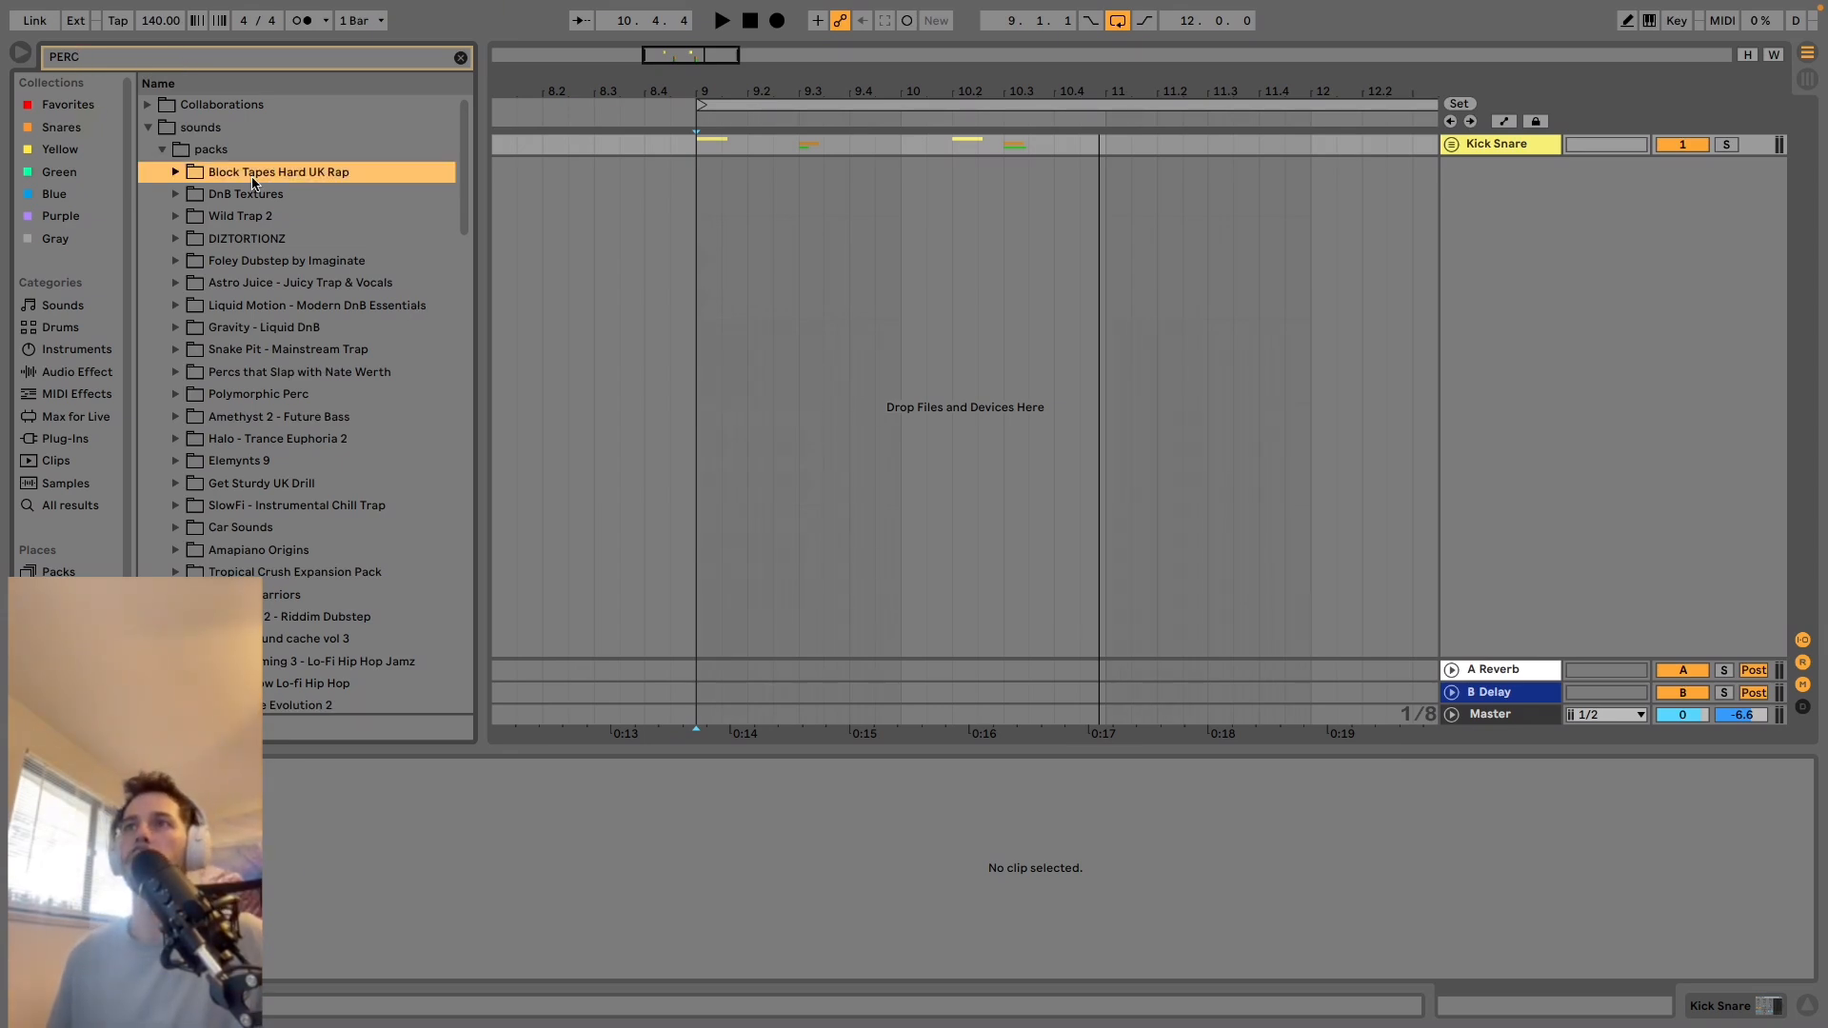
{"action": "key", "text": "Down"}
{"action": "key", "text": "Right"}
{"action": "key", "text": "Down"}
{"action": "key", "text": "Right"}
{"action": "key", "text": "Down"}
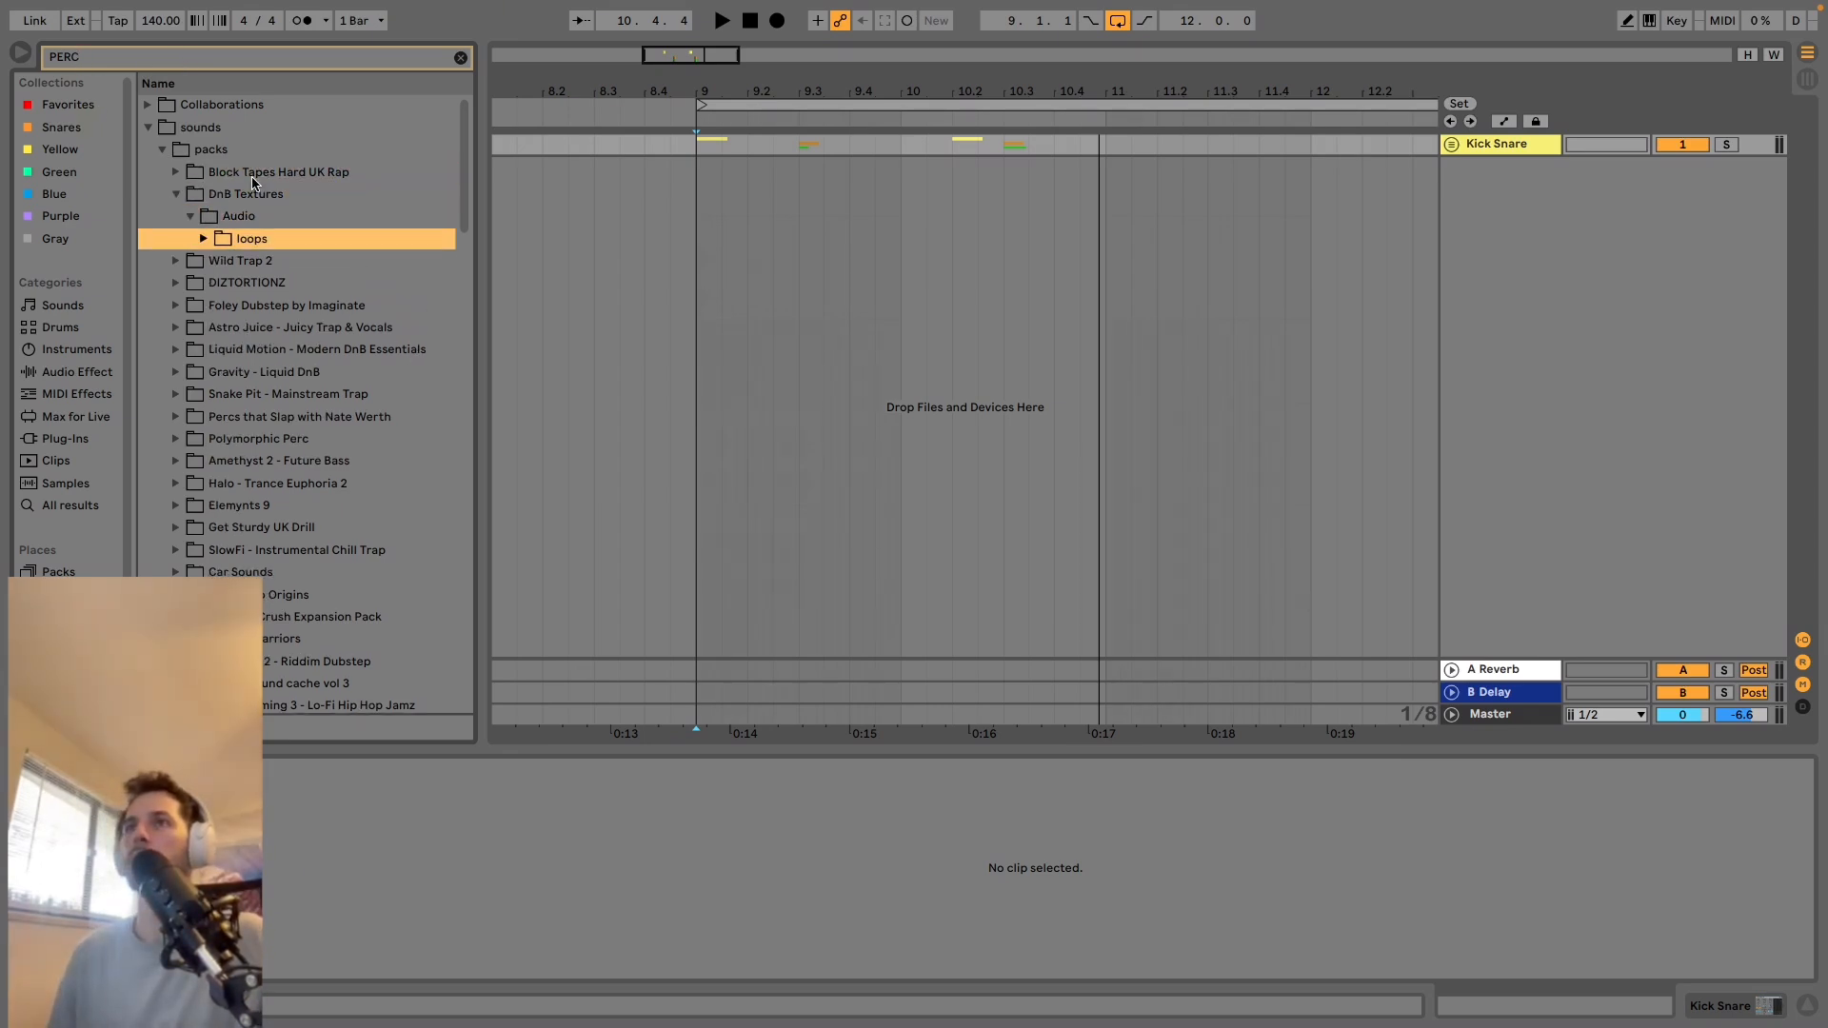
{"action": "key", "text": "Right"}
{"action": "key", "text": "Down"}
{"action": "key", "text": "Right"}
{"action": "key", "text": "Down"}
Open the snares among Wild Trap 2's drum and percussion one-shots and preview PMWT2_Snare_Jack_Ice.wav.
{"action": "key", "text": "Down"}
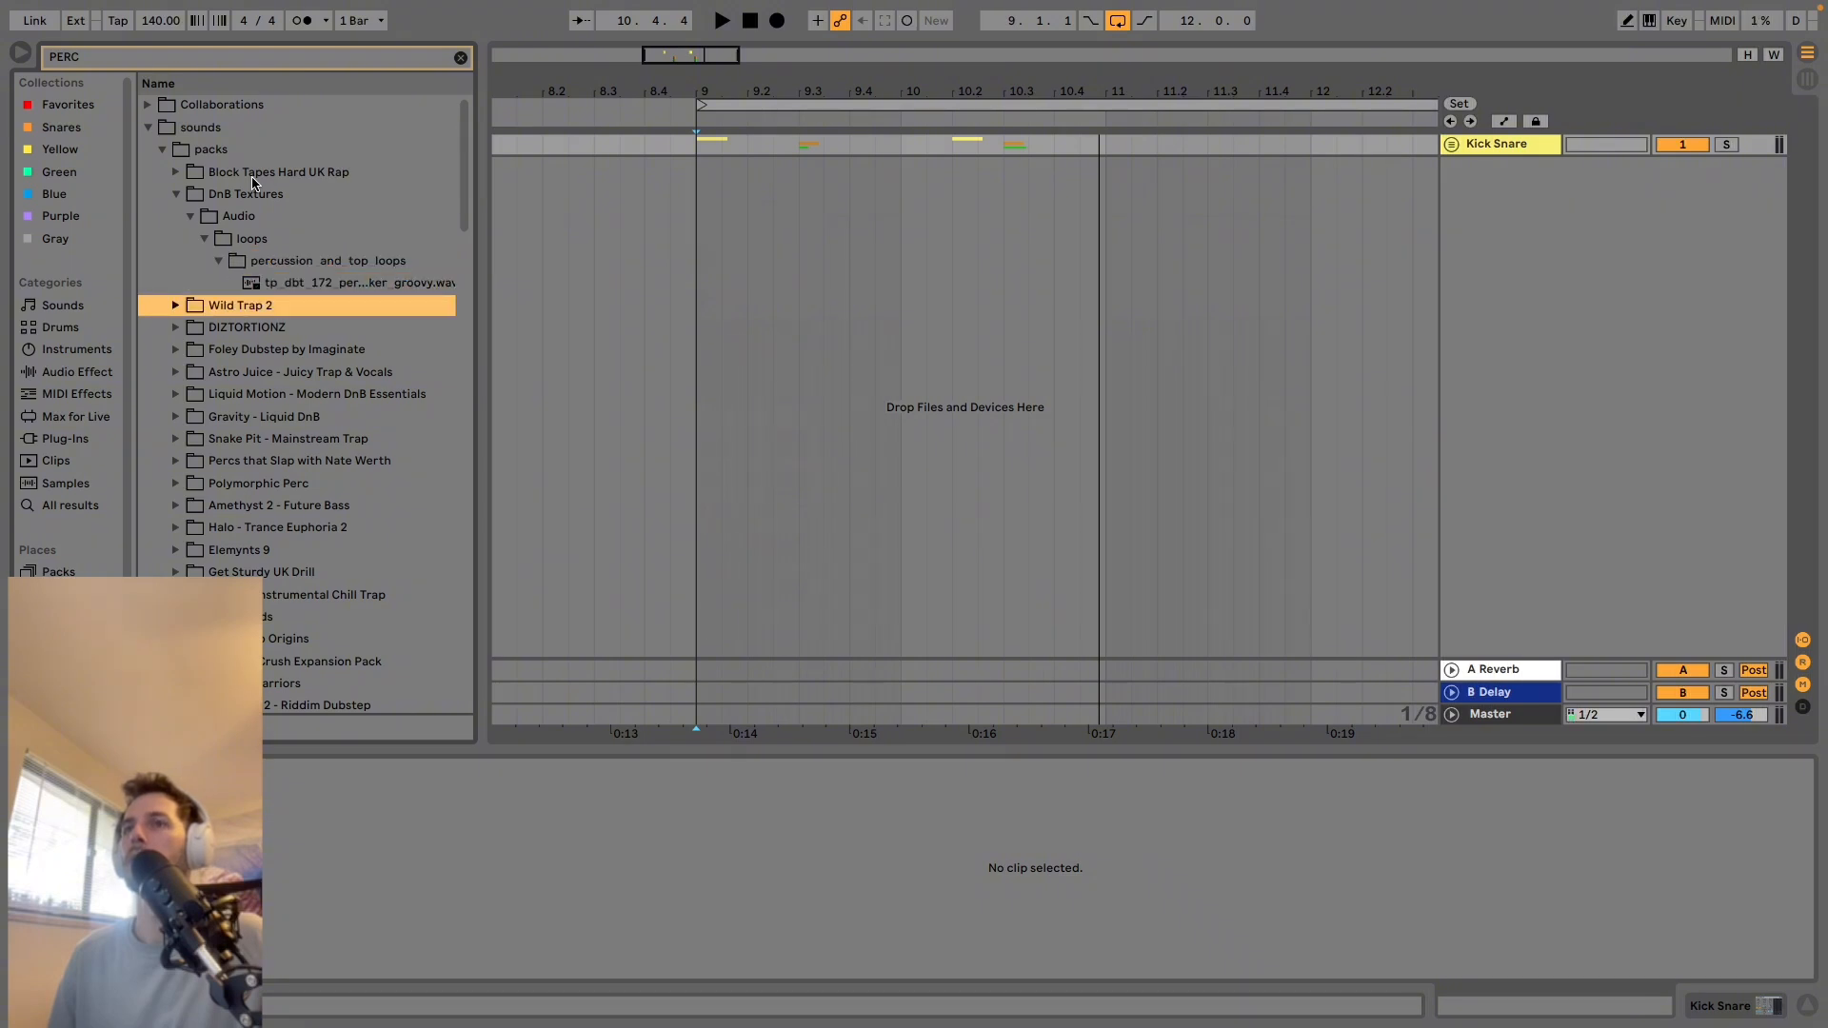
{"action": "key", "text": "Right"}
{"action": "key", "text": "Down"}
{"action": "key", "text": "Right"}
{"action": "key", "text": "Down"}
{"action": "key", "text": "Right"}
{"action": "key", "text": "Down"}
{"action": "key", "text": "Right"}
{"action": "key", "text": "Down"}
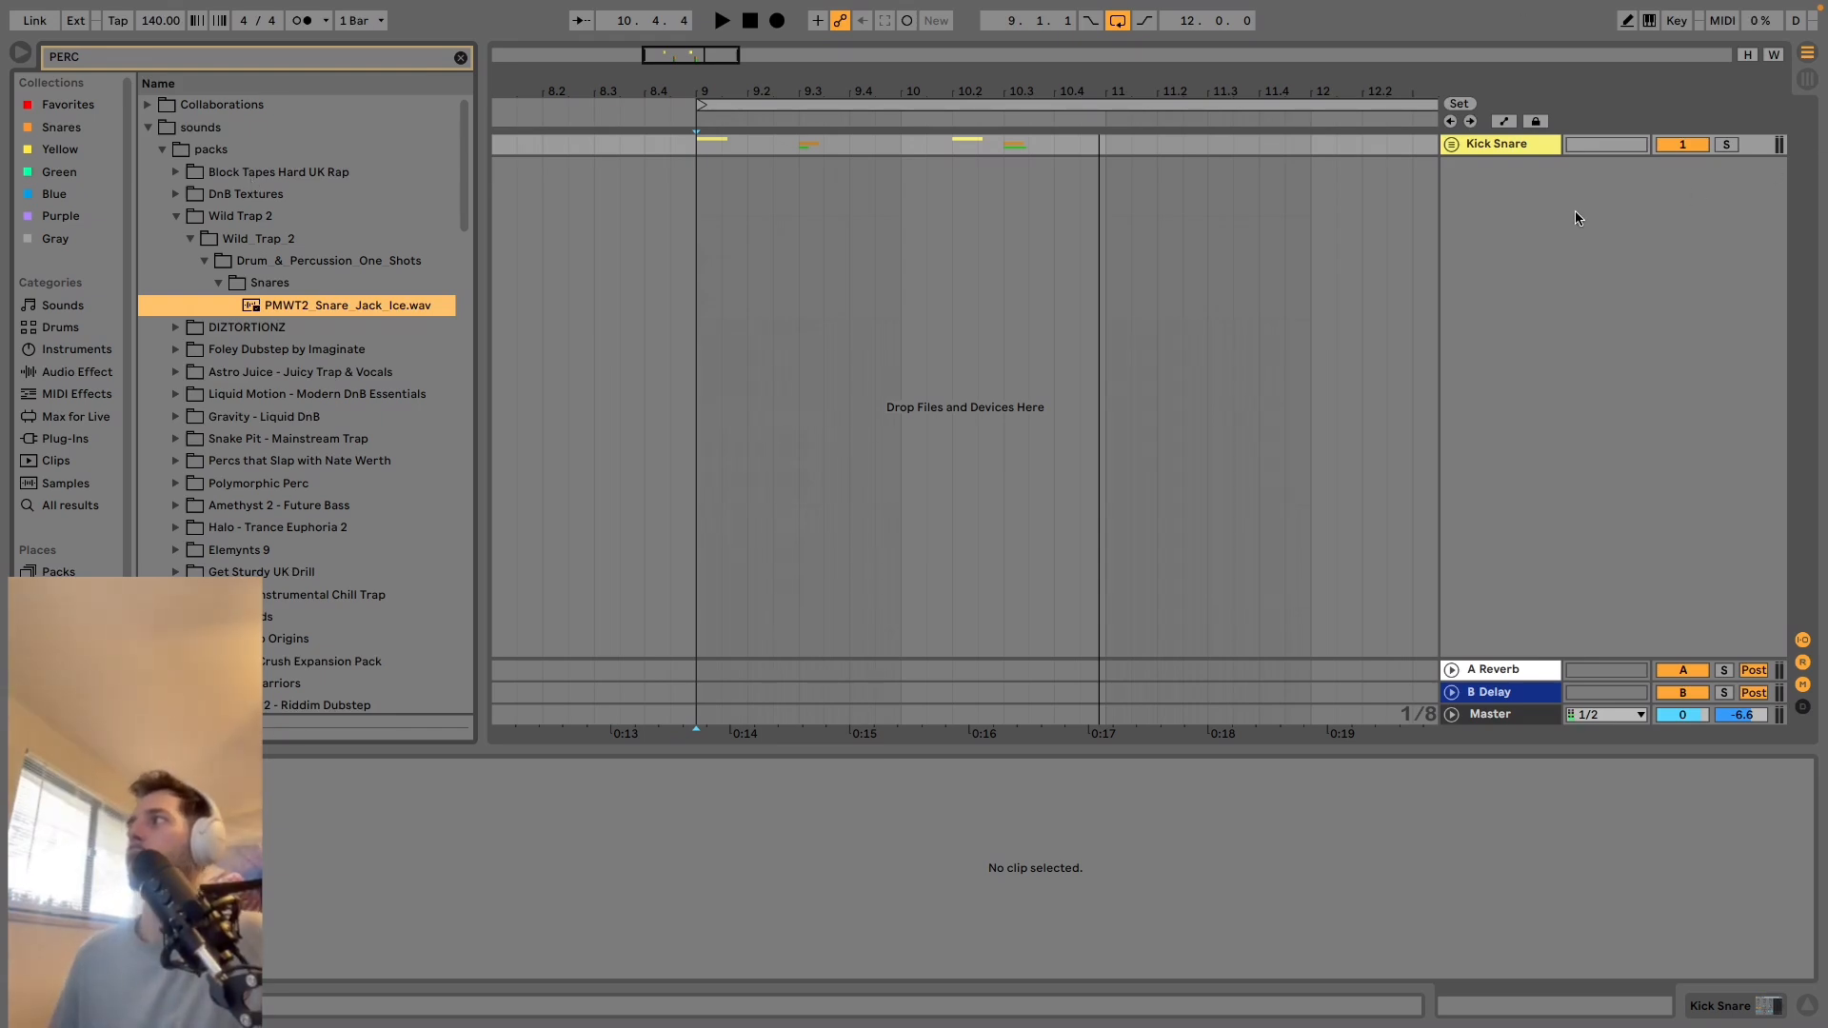
{"action": "left_click", "coordinate": [1451, 146]}
{"action": "left_click", "coordinate": [1451, 146]}
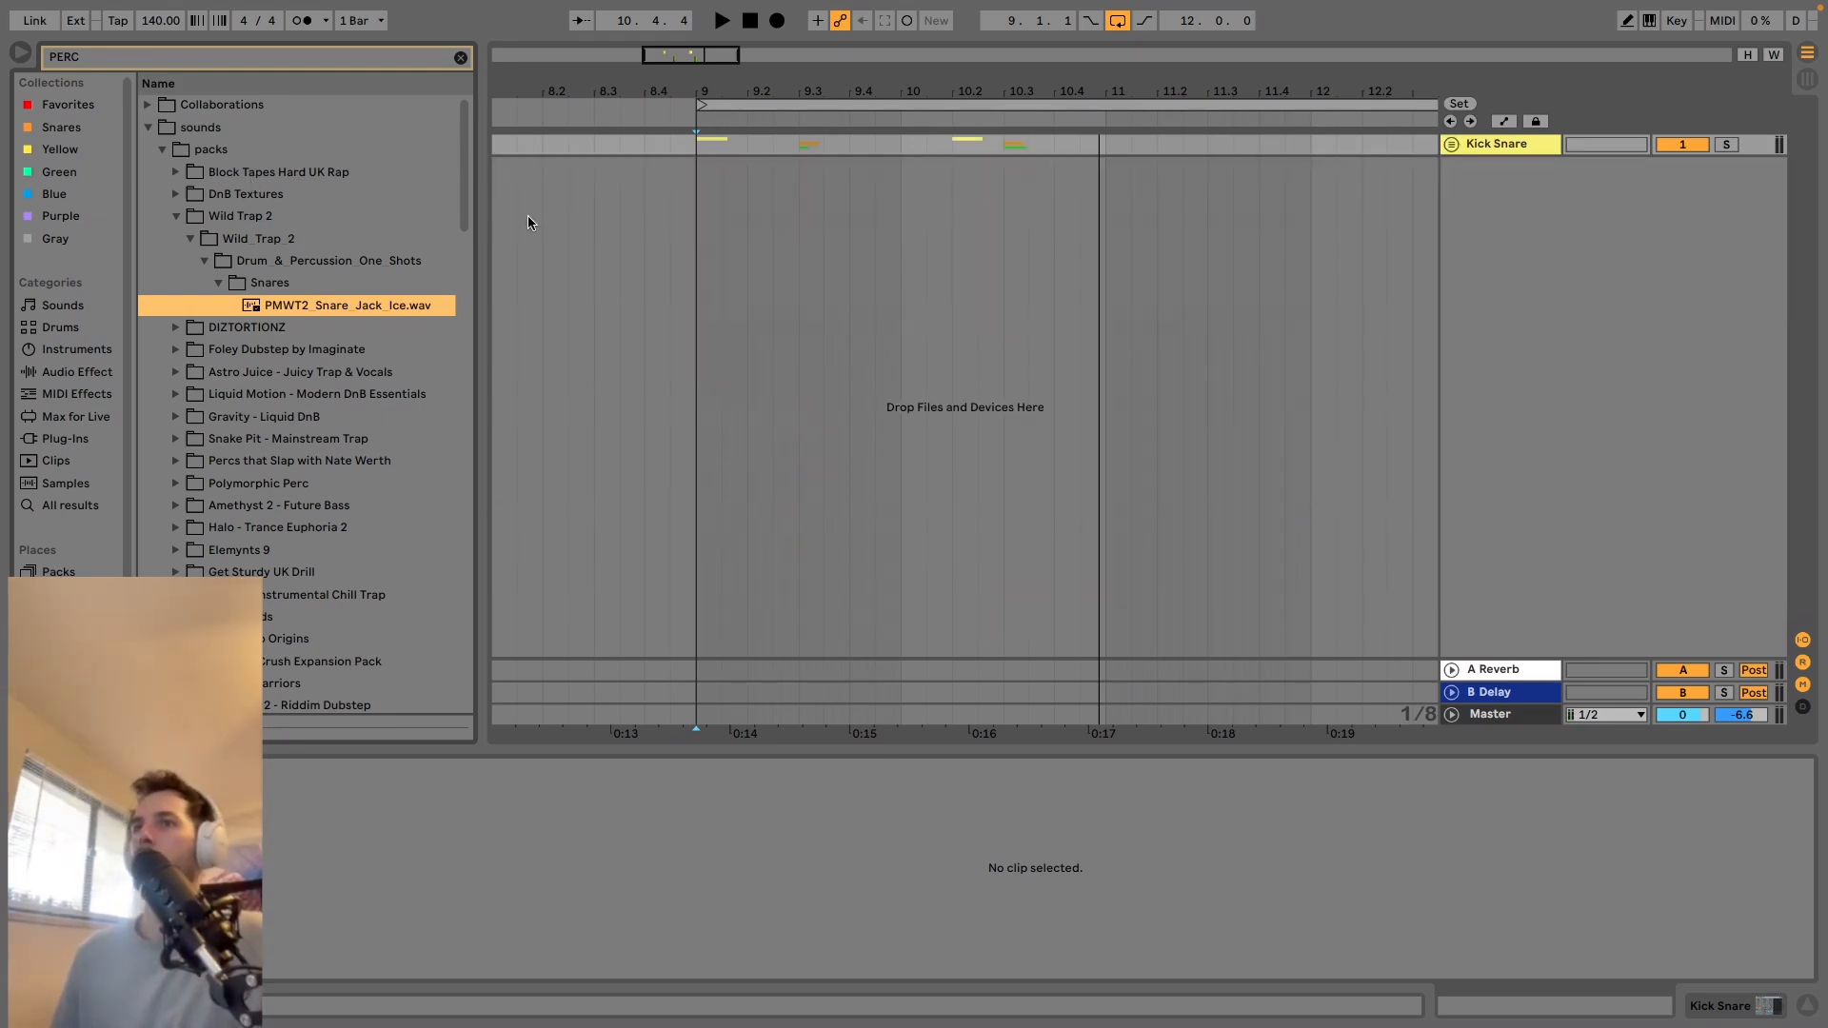
Place PMWT2_Snare_Jack_Ice.wav on a new audio track at 9.2.3 and play the pattern from 9.1.1.
{"action": "mouse_move", "coordinate": [314, 314]}
{"action": "left_mouse_down"}
{"action": "mouse_move", "coordinate": [806, 187]}
{"action": "mouse_move", "coordinate": [775, 174]}
{"action": "left_mouse_up"}
{"action": "left_click", "coordinate": [702, 175]}
{"action": "key", "text": "space"}
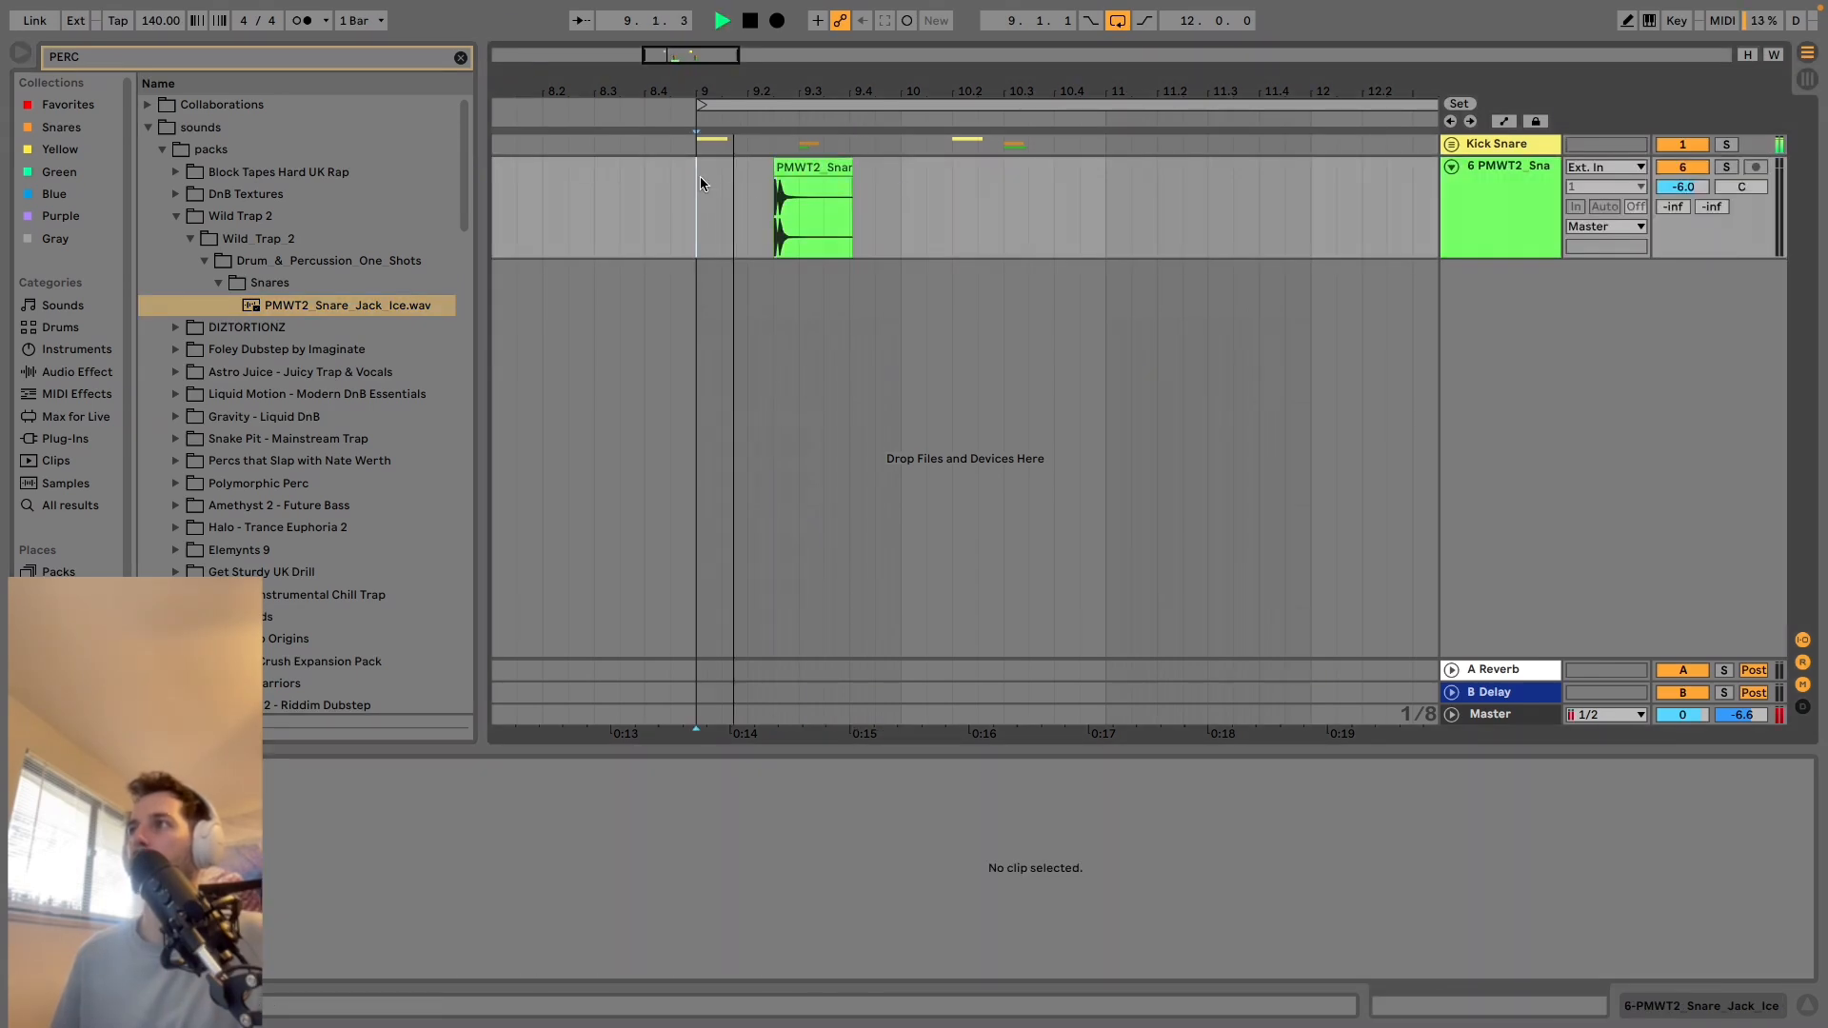
Lower the PMWT2 snare track to -16.0 dB, set its Reverb send to -36.4 dB and show the A Reverb devices.
{"action": "key", "text": "space"}
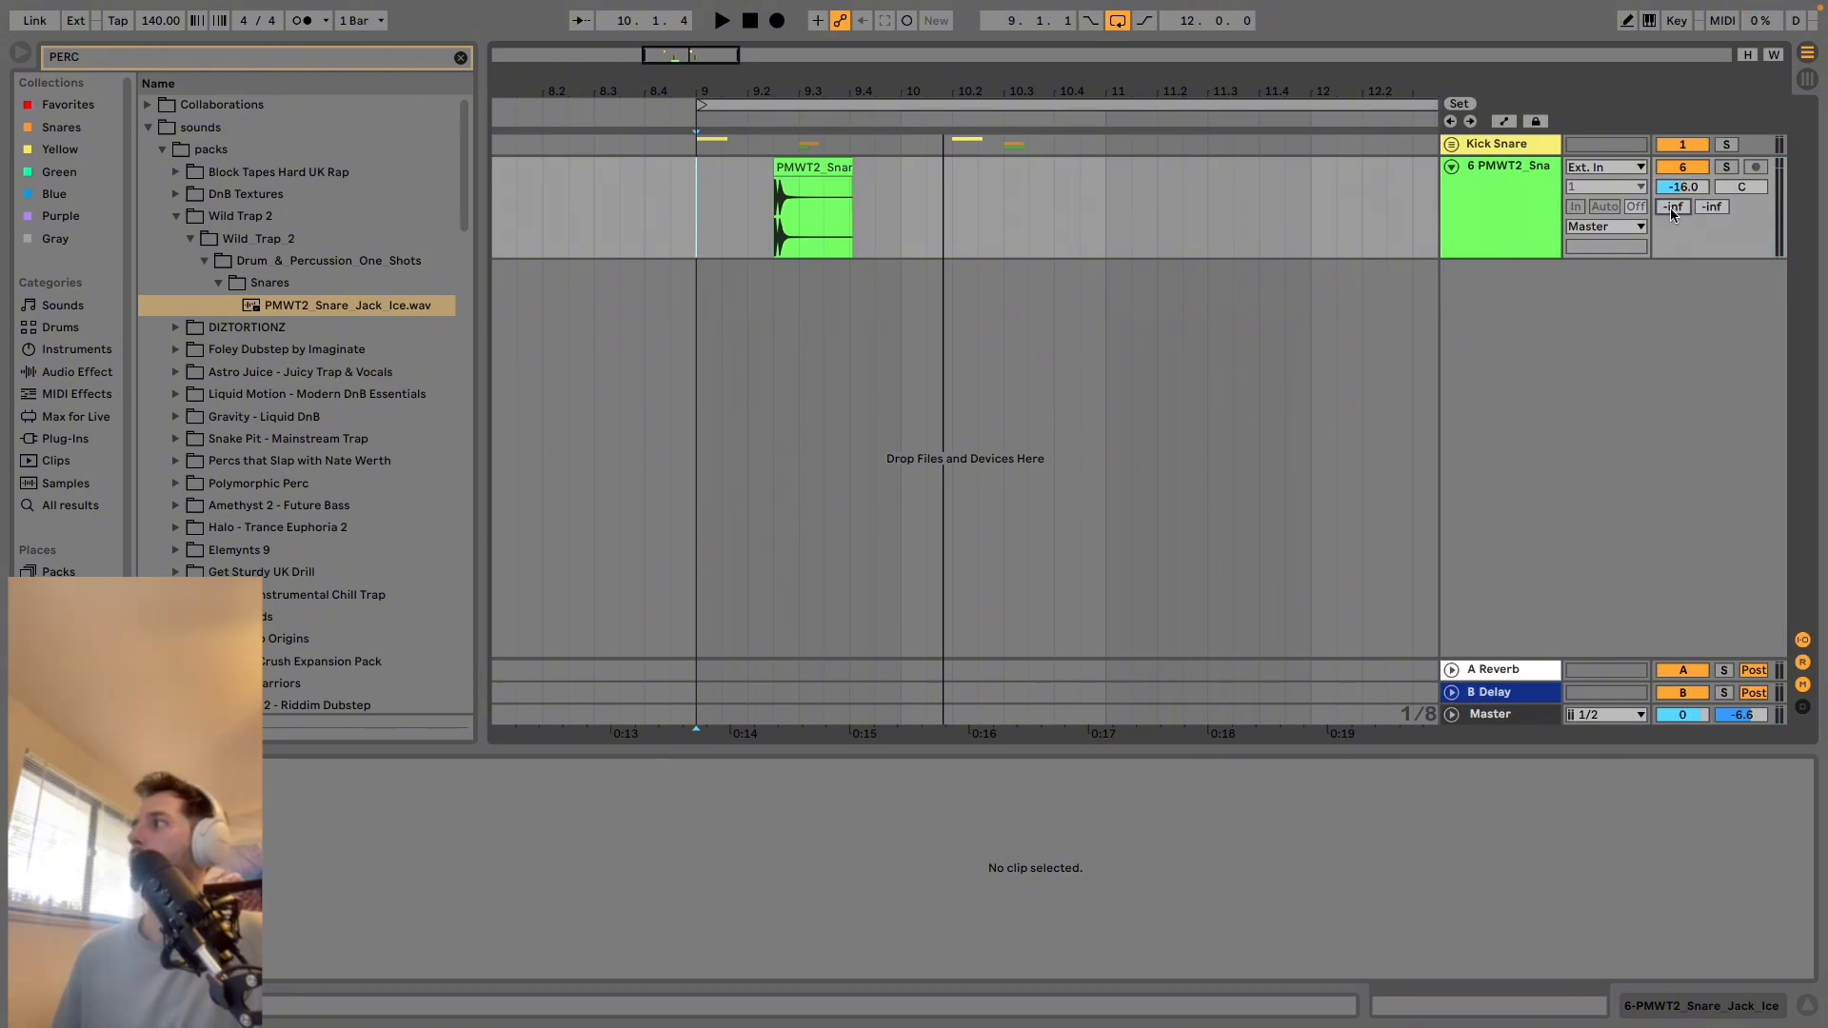
{"action": "left_click_drag", "start_coordinate": [1670, 208], "coordinate": [1670, 191]}
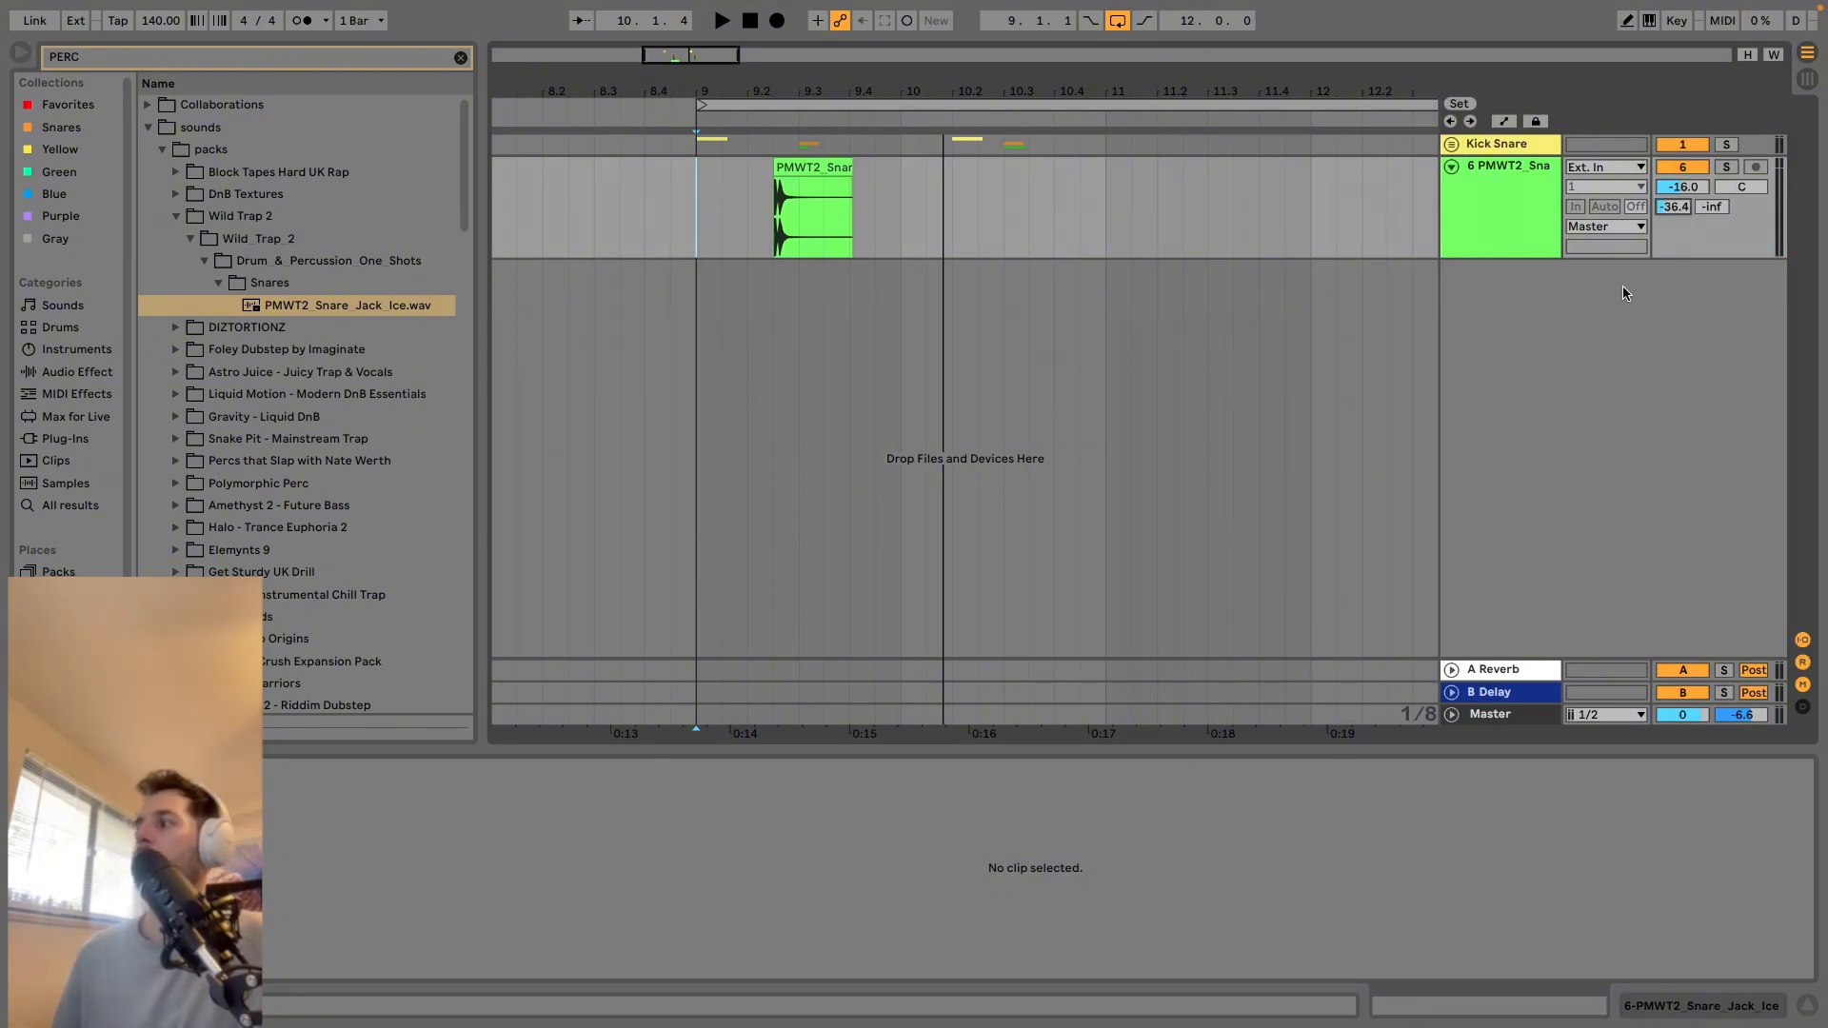
{"action": "left_click", "coordinate": [1495, 673]}
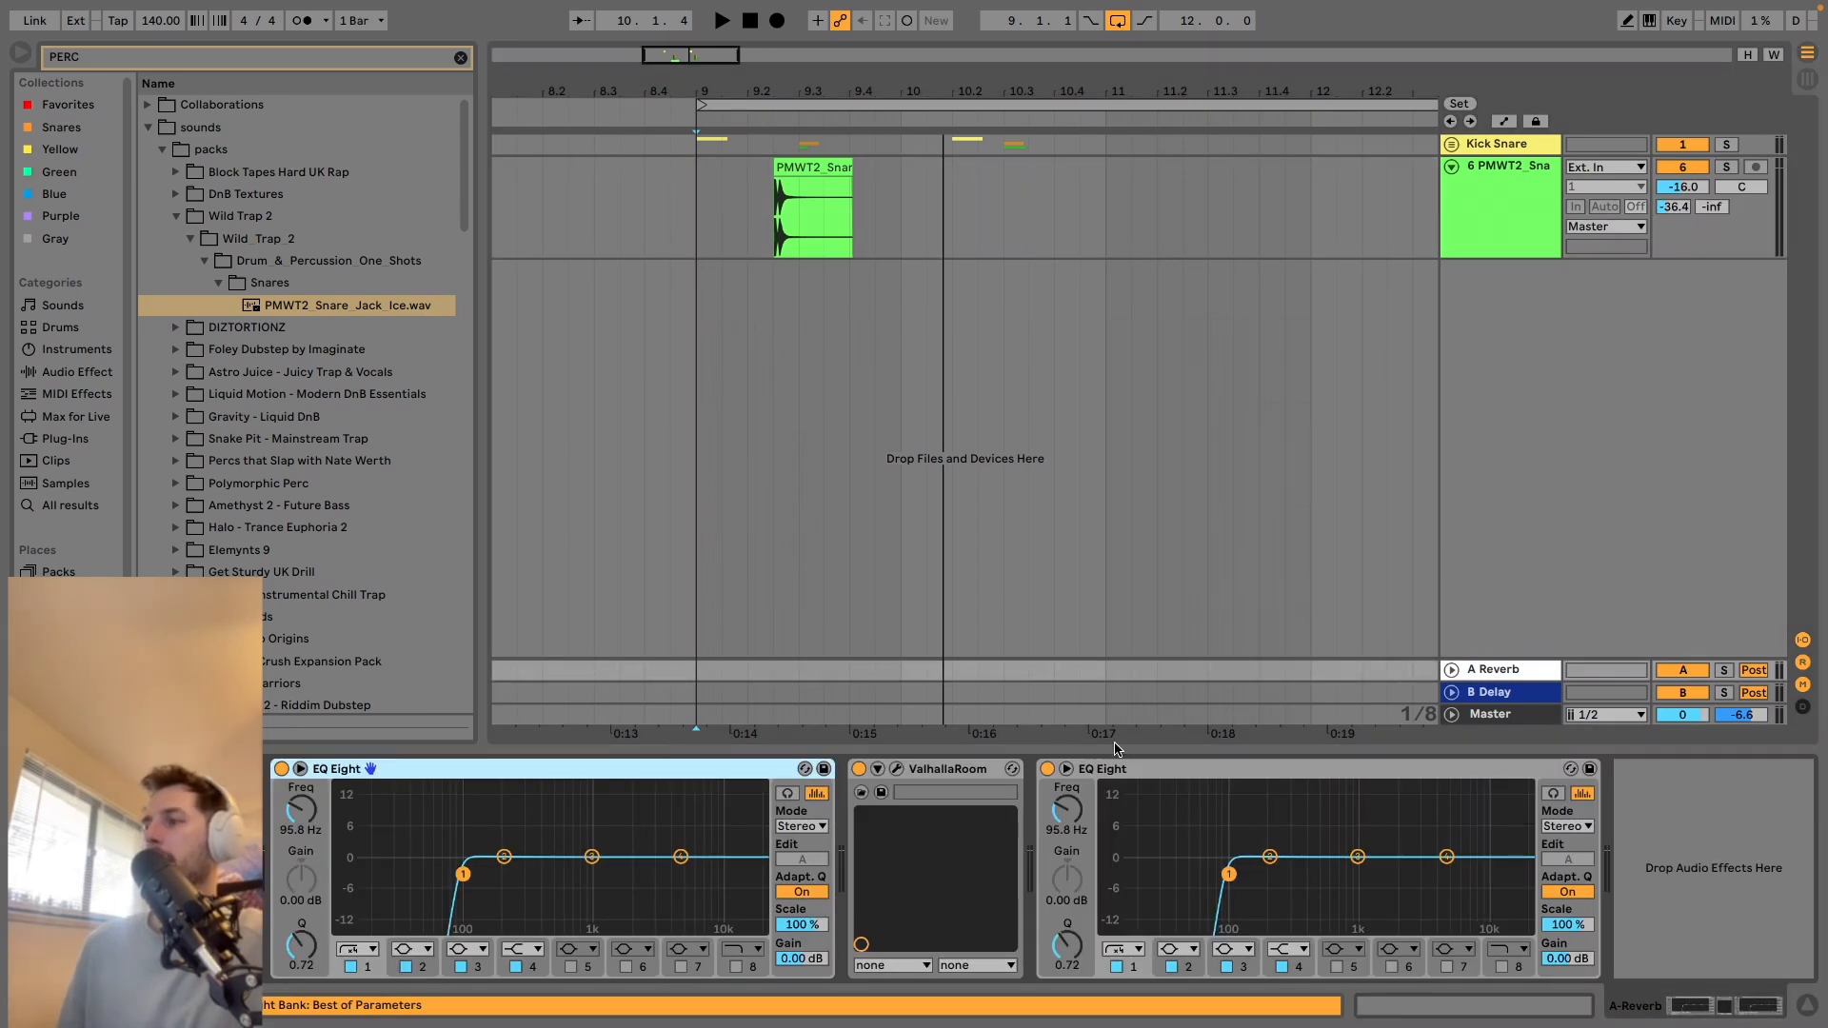
Raise the PMWT2 snare track's Reverb send to -22.2 dB while auditioning the snare, and play the pattern from 9.1.1.
{"action": "left_click", "coordinate": [774, 212]}
{"action": "key", "text": "space"}
{"action": "key", "text": "space"}
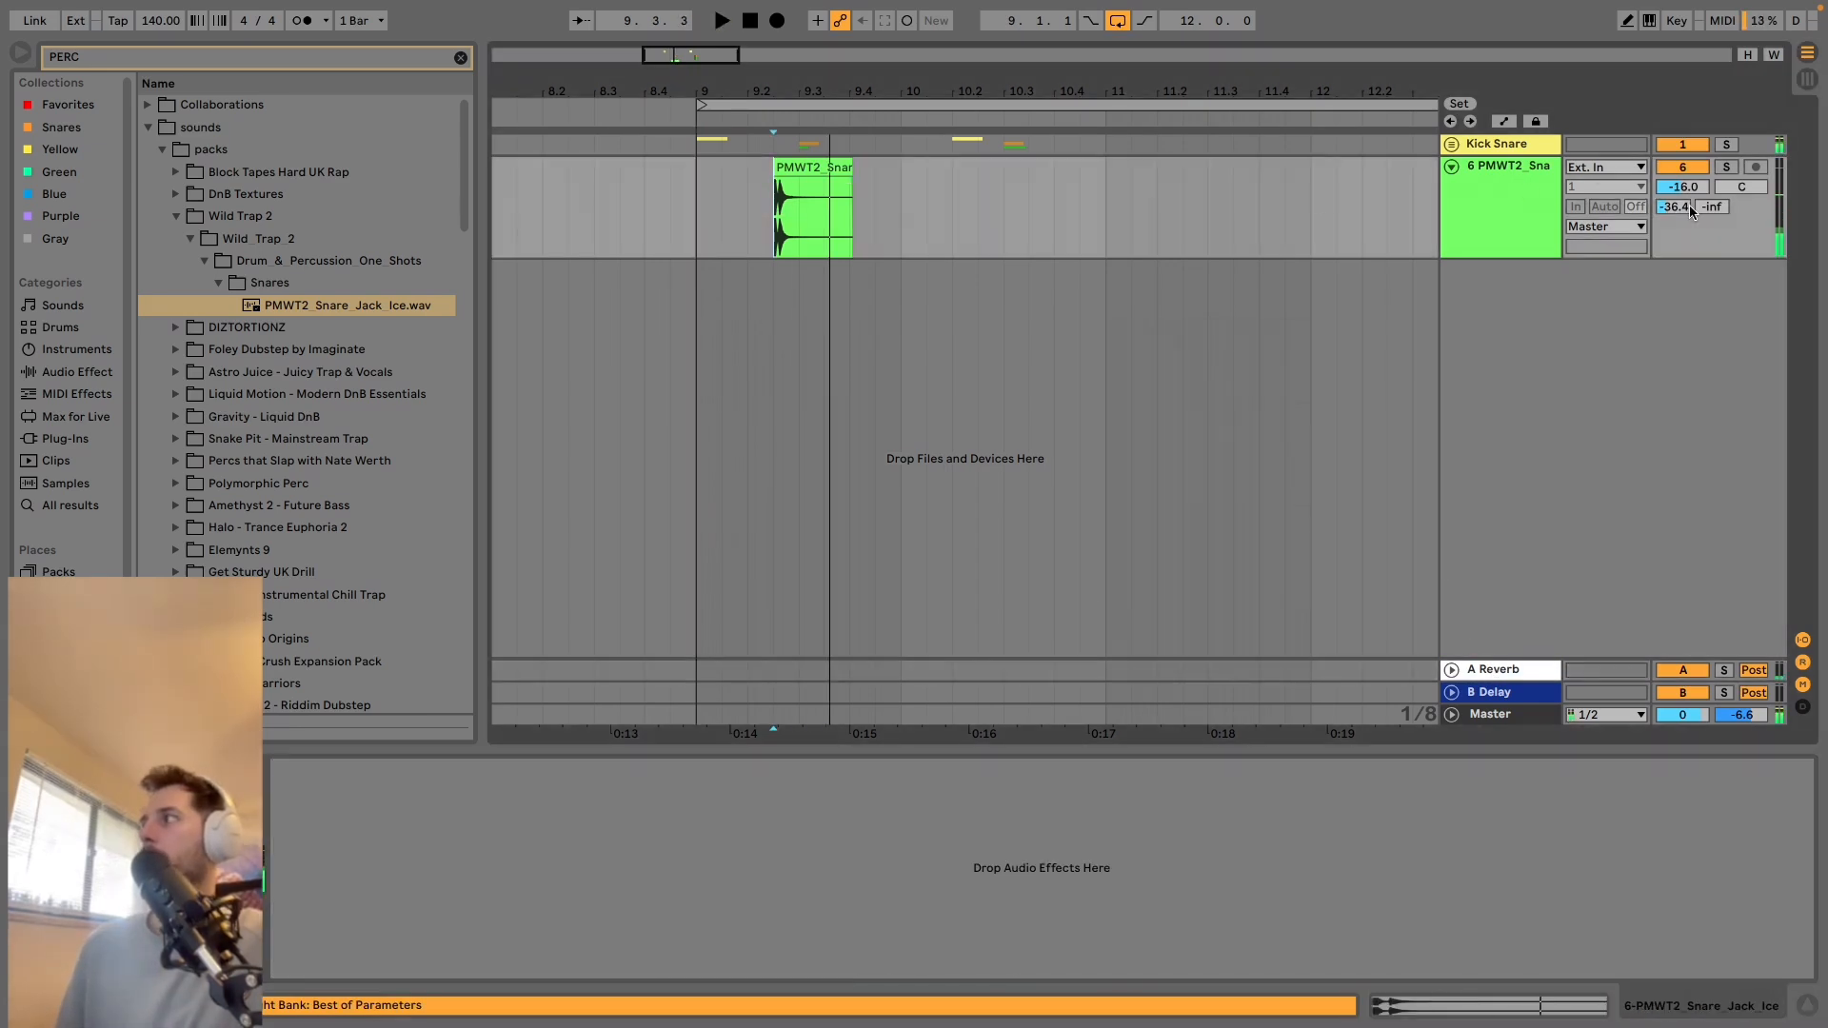
{"action": "mouse_move", "coordinate": [1680, 205]}
{"action": "left_mouse_down"}
{"action": "mouse_move", "coordinate": [1679, 171]}
{"action": "mouse_move", "coordinate": [1673, 198]}
{"action": "left_mouse_up"}
{"action": "key", "text": "space"}
{"action": "key", "text": "space"}
{"action": "key", "text": "space"}
{"action": "key", "text": "space"}
{"action": "key", "text": "space"}
{"action": "key", "text": "space"}
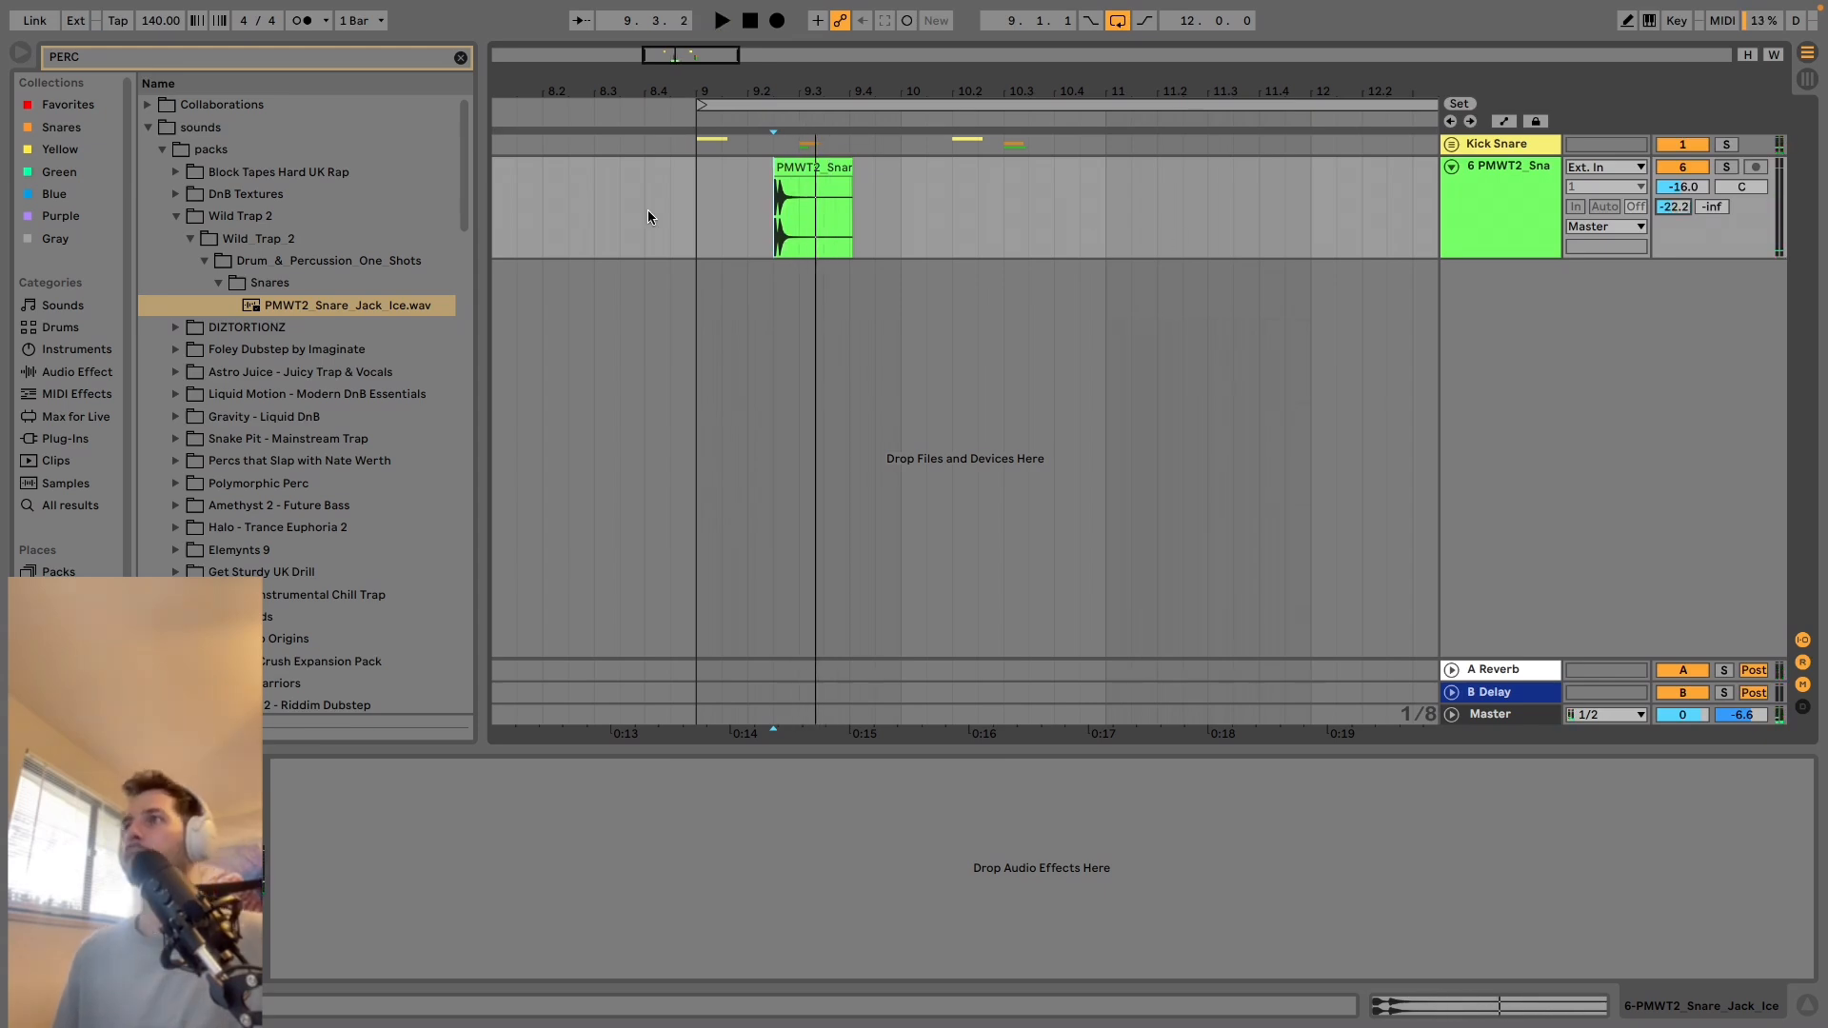
{"action": "left_click", "coordinate": [694, 179]}
{"action": "key", "text": "space"}
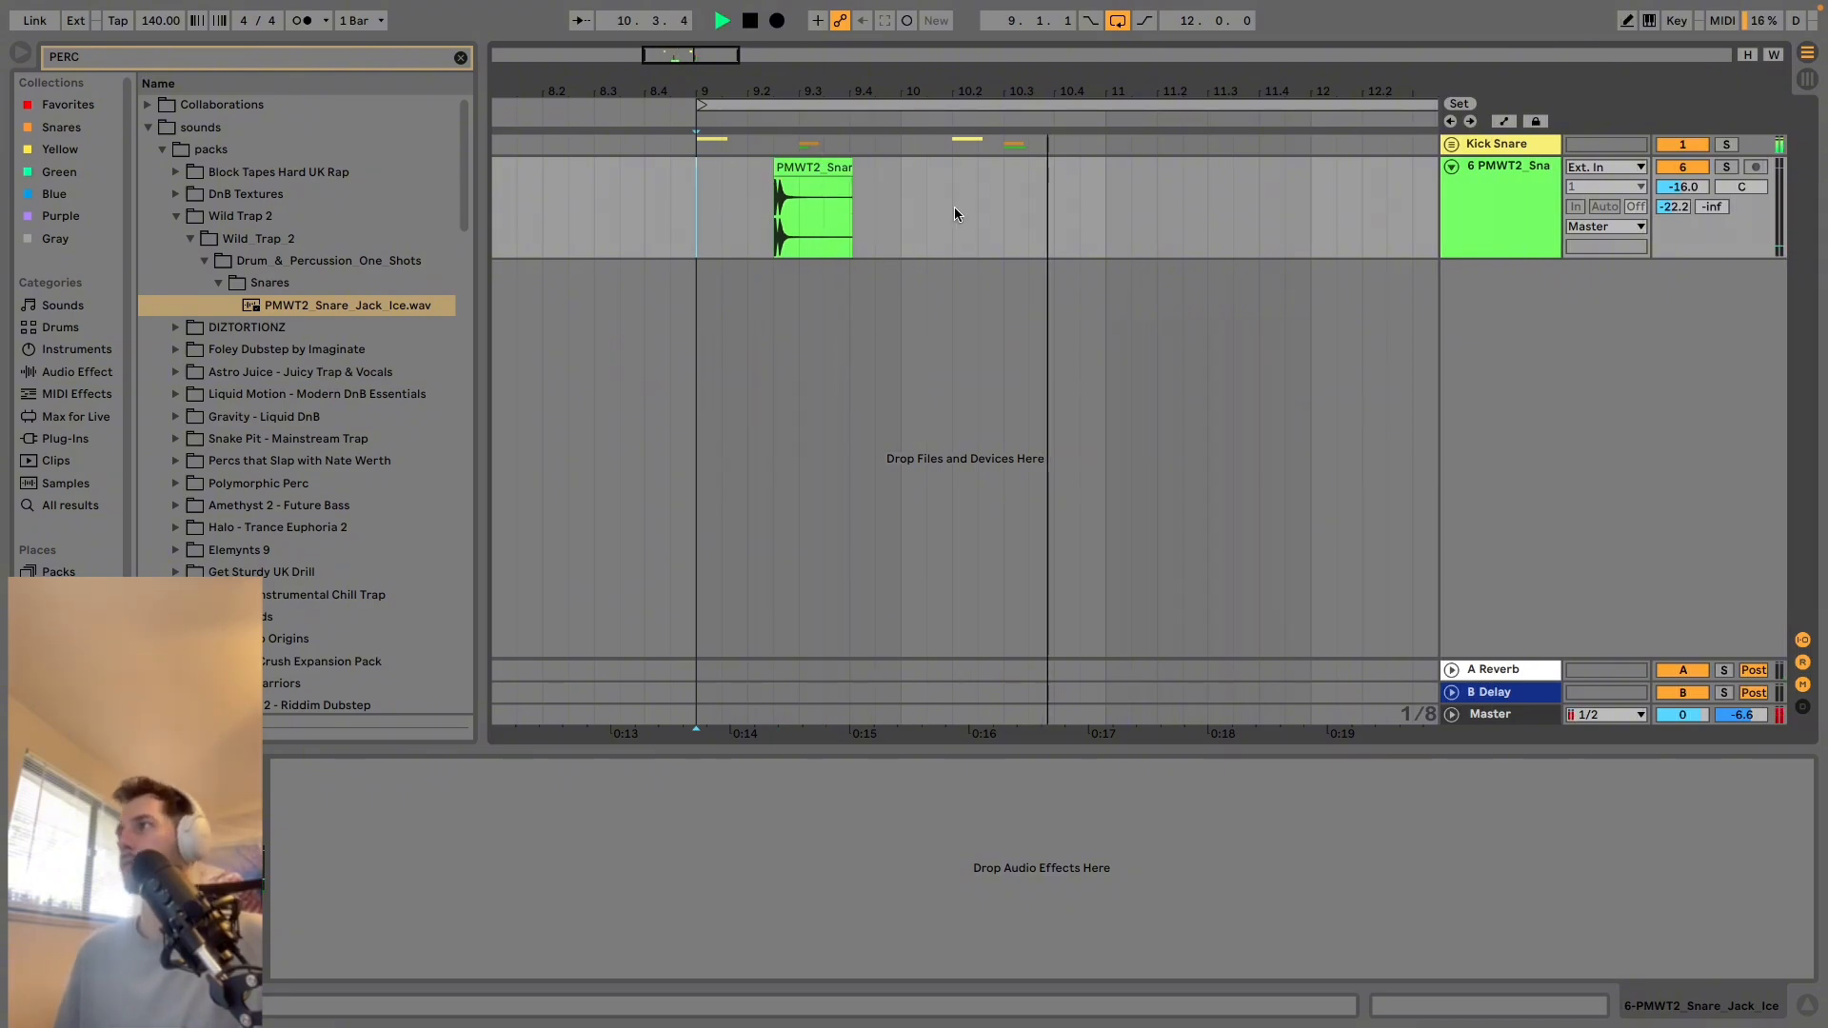
Try a copy of the PMWT2 snare clip at 10.3.3, play it with the pattern, and delete it.
{"action": "key", "text": "space"}
{"action": "left_click_drag", "start_coordinate": [1028, 190], "coordinate": [776, 210]}
{"action": "key", "text": "ctrl+d"}
{"action": "left_click", "coordinate": [978, 208]}
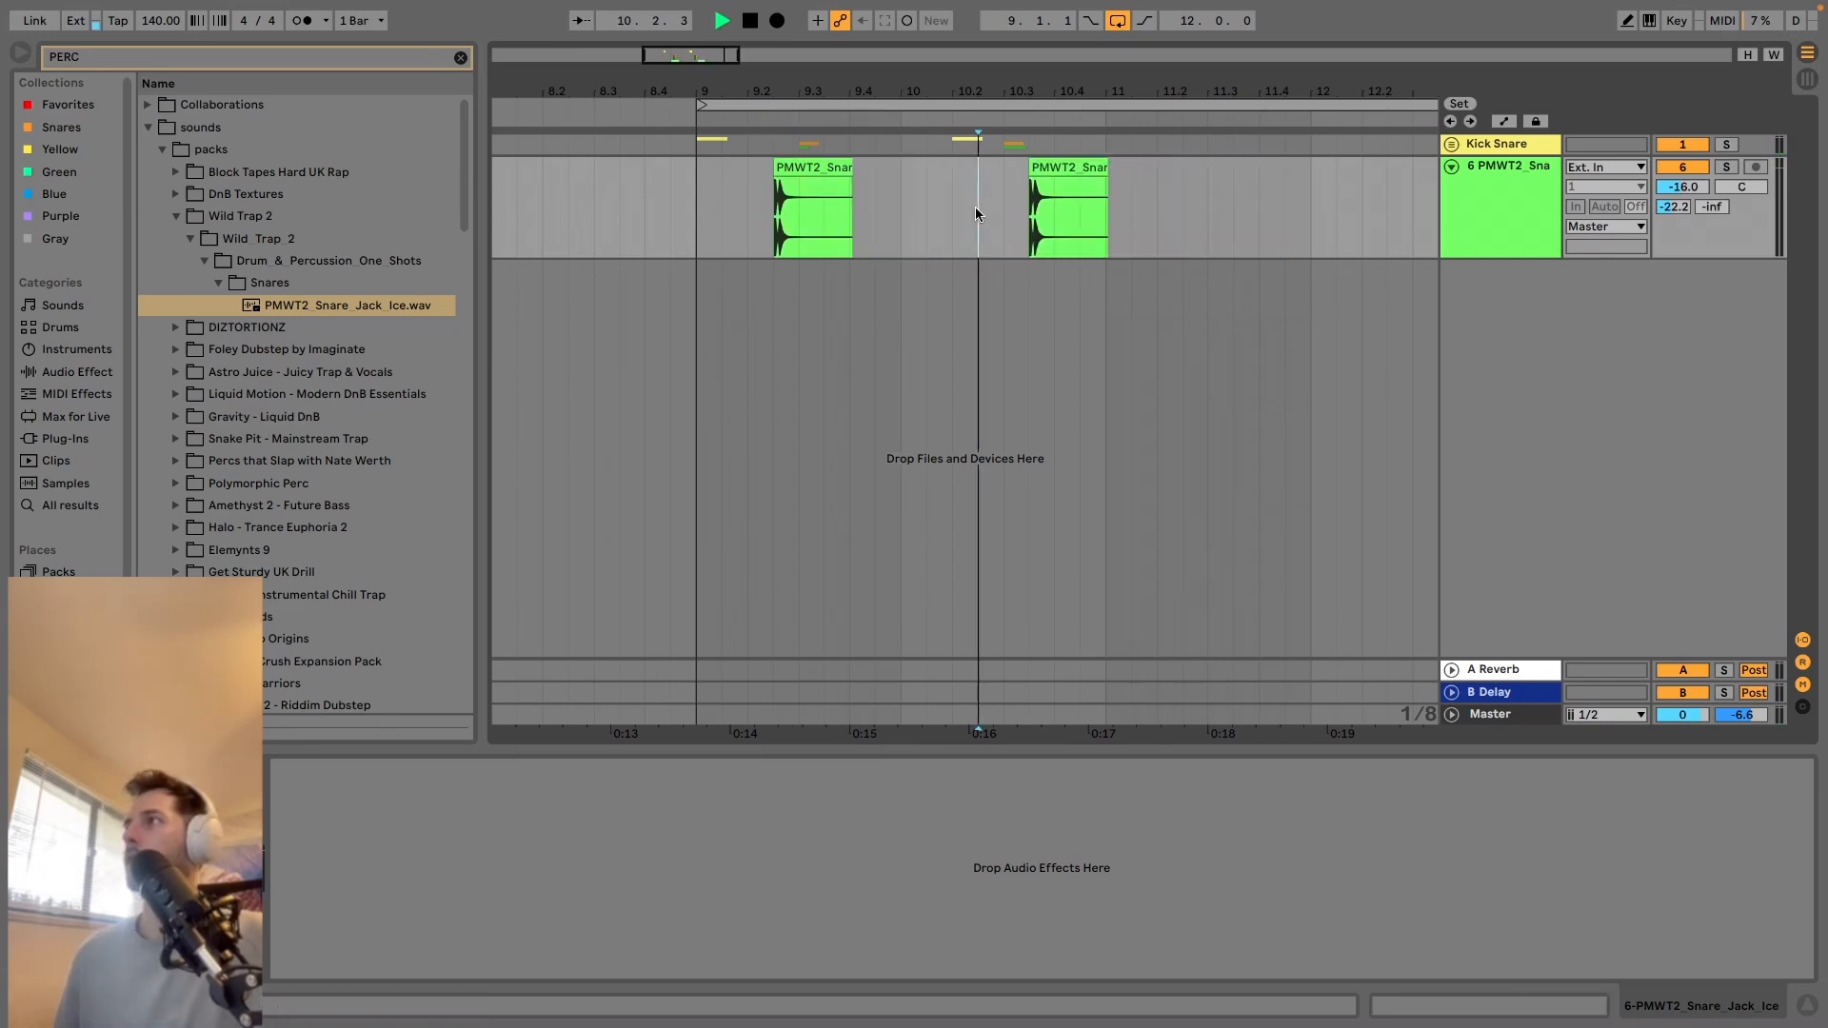
{"action": "key", "text": "space"}
{"action": "key", "text": "space"}
{"action": "left_click", "coordinate": [1067, 210]}
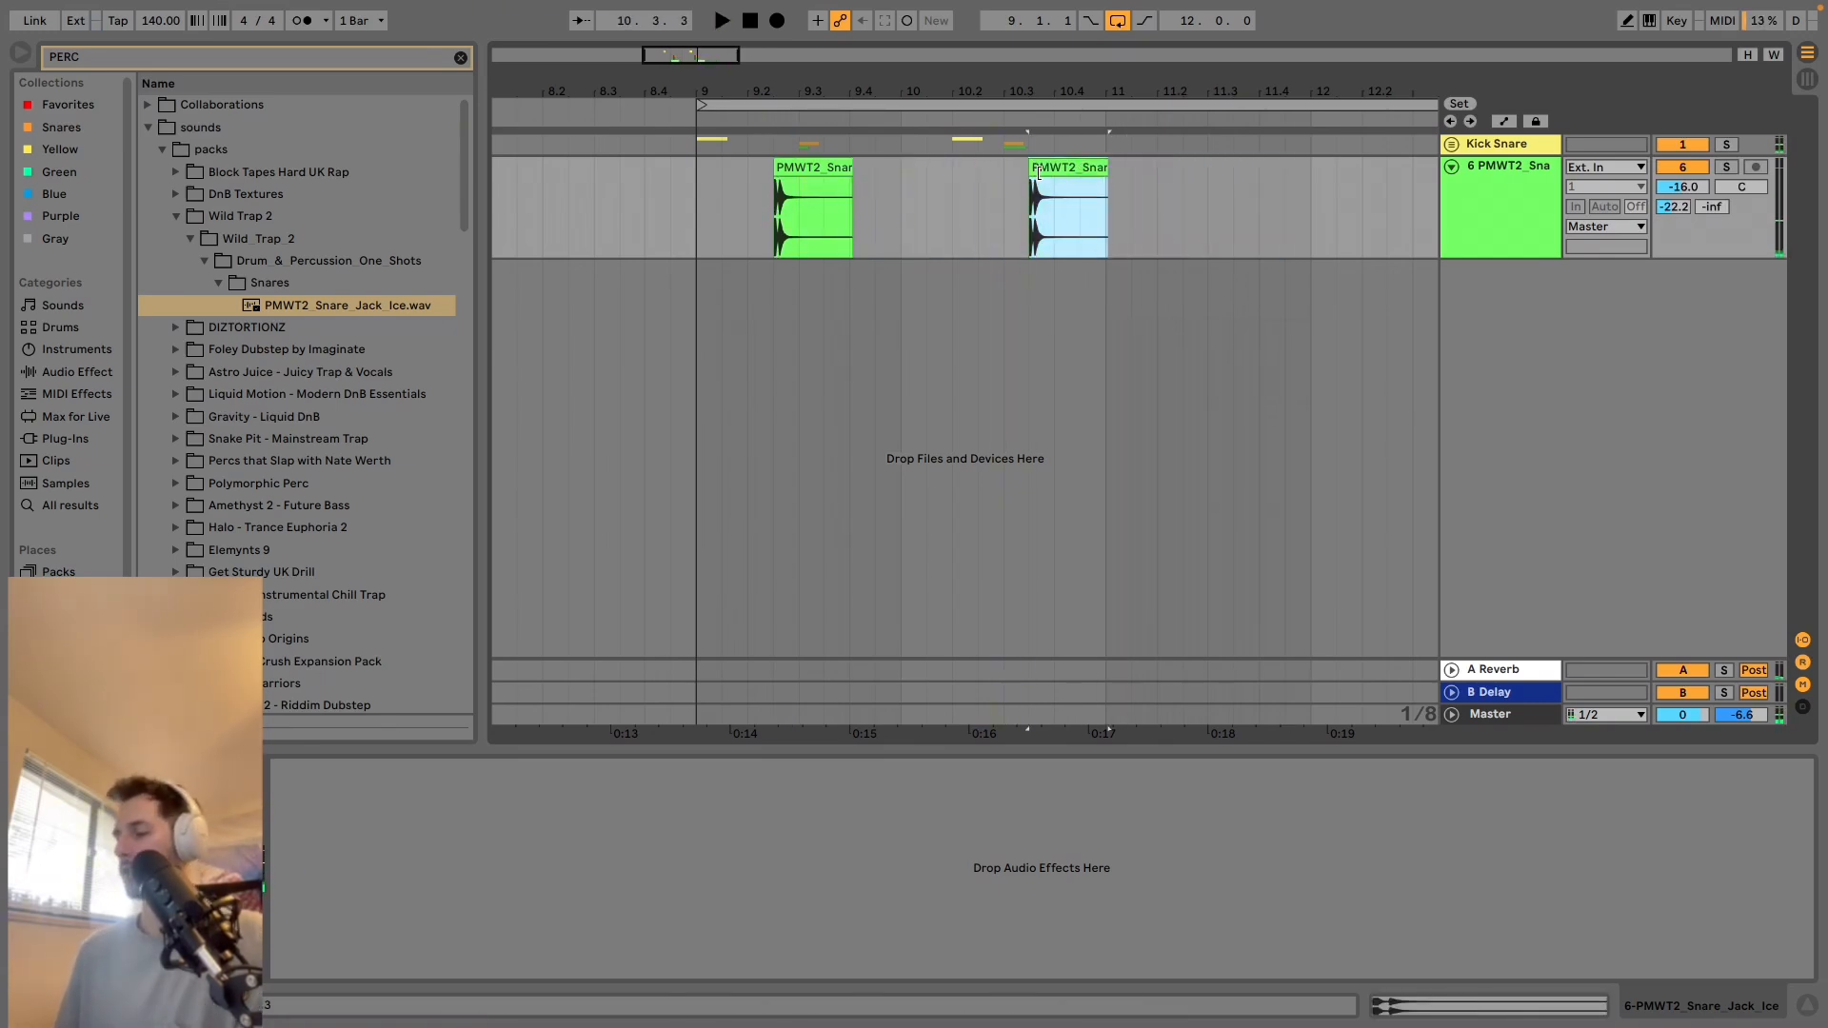
{"action": "key", "text": "Delete"}
Preview PMD_Hi-Hat_01.wav in the DIZTORTIONZ pack and place it on a new audio track at 9.1.1.
{"action": "left_click", "coordinate": [305, 329]}
{"action": "key", "text": "Down"}
{"action": "key", "text": "Down"}
{"action": "key", "text": "Down"}
{"action": "key", "text": "Down"}
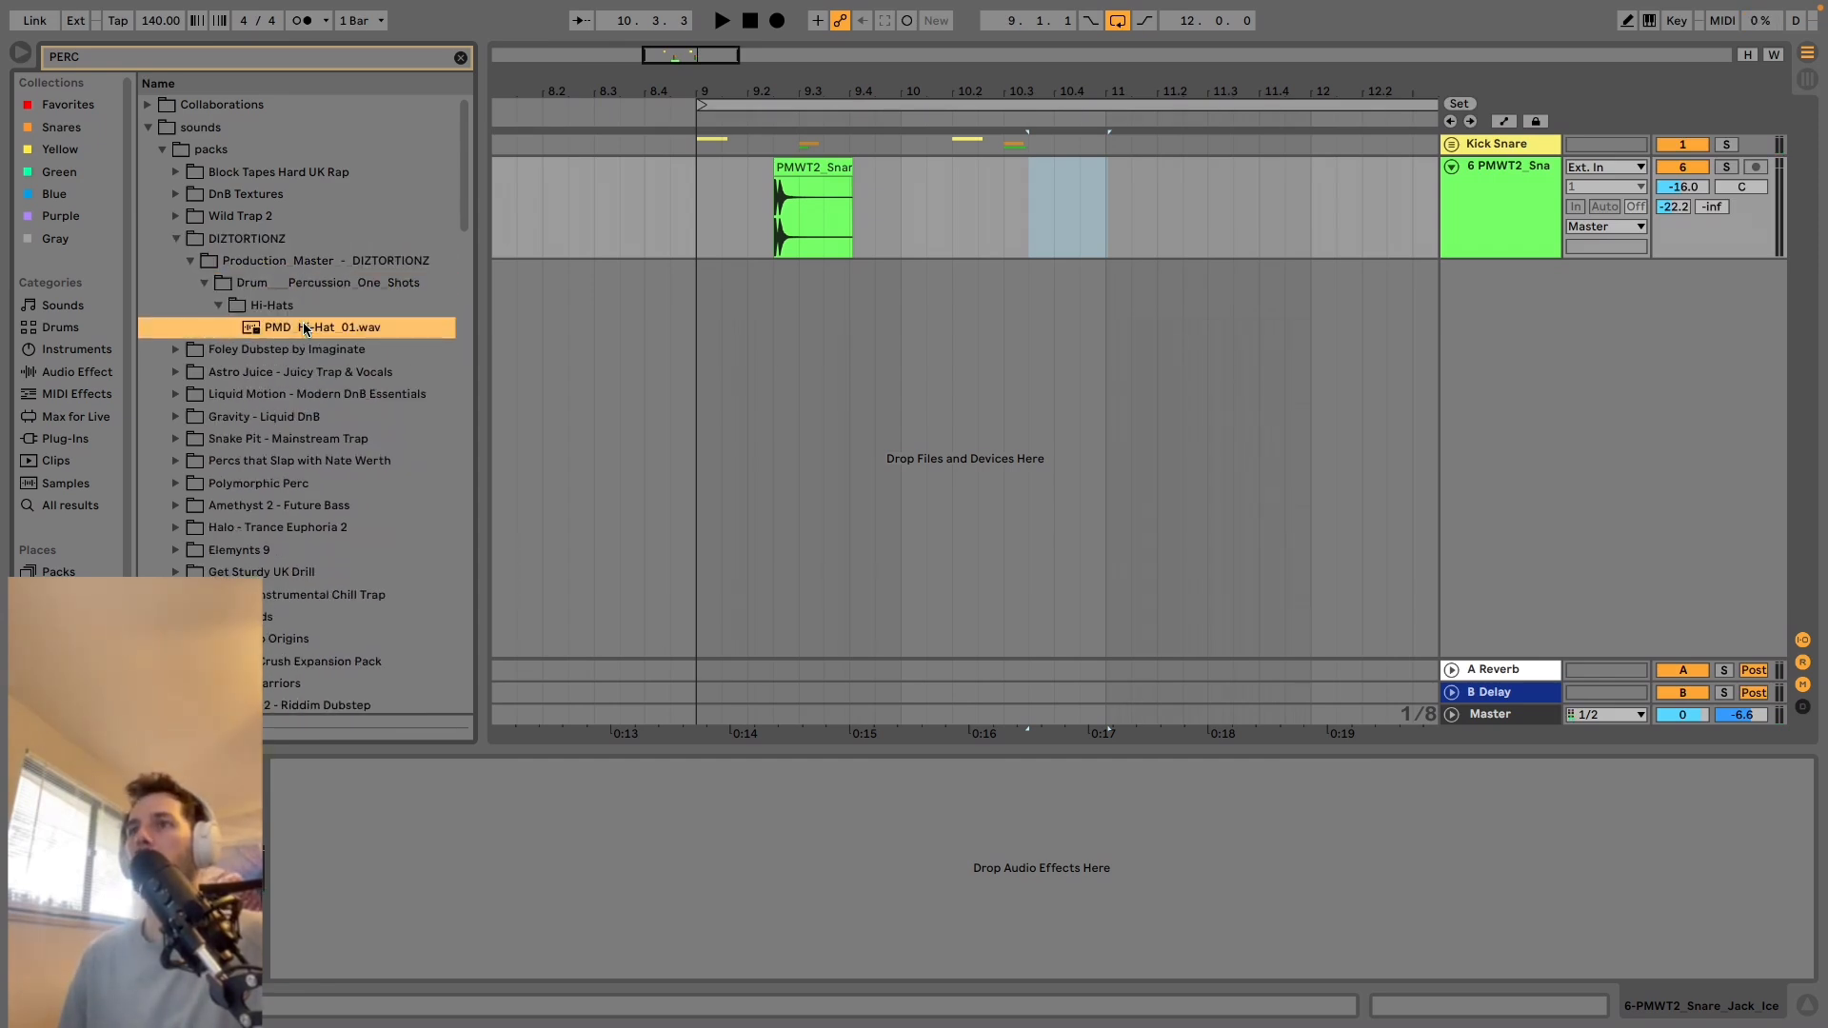
{"action": "mouse_move", "coordinate": [301, 329]}
{"action": "left_mouse_down"}
{"action": "mouse_move", "coordinate": [667, 334]}
{"action": "mouse_move", "coordinate": [705, 317]}
{"action": "left_mouse_up"}
Preview the foley percussion one-shots in Foley Dubstep by Imaginate and place the Drip sample on the hi-hat track at 10.2.3.
{"action": "left_click", "coordinate": [284, 351]}
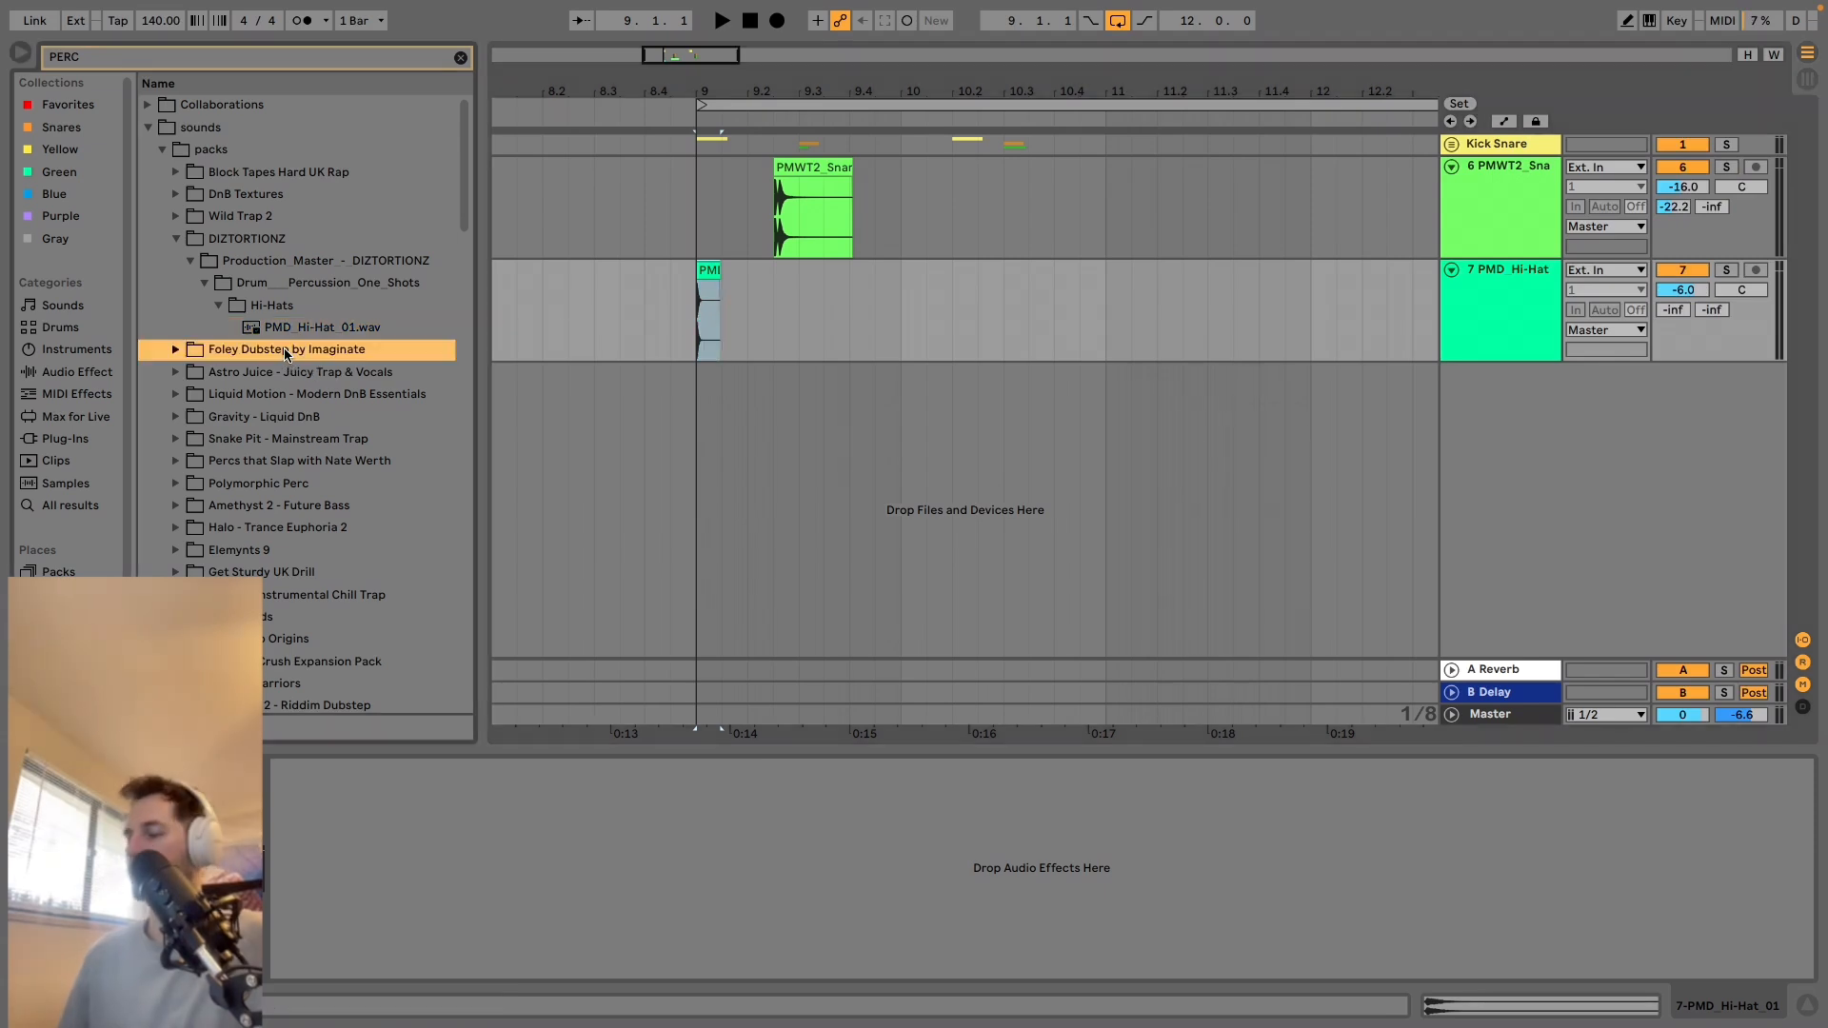
{"action": "key", "text": "Down"}
{"action": "key", "text": "Down"}
{"action": "key", "text": "Down"}
{"action": "key", "text": "Down"}
{"action": "key", "text": "Down"}
{"action": "key", "text": "Down"}
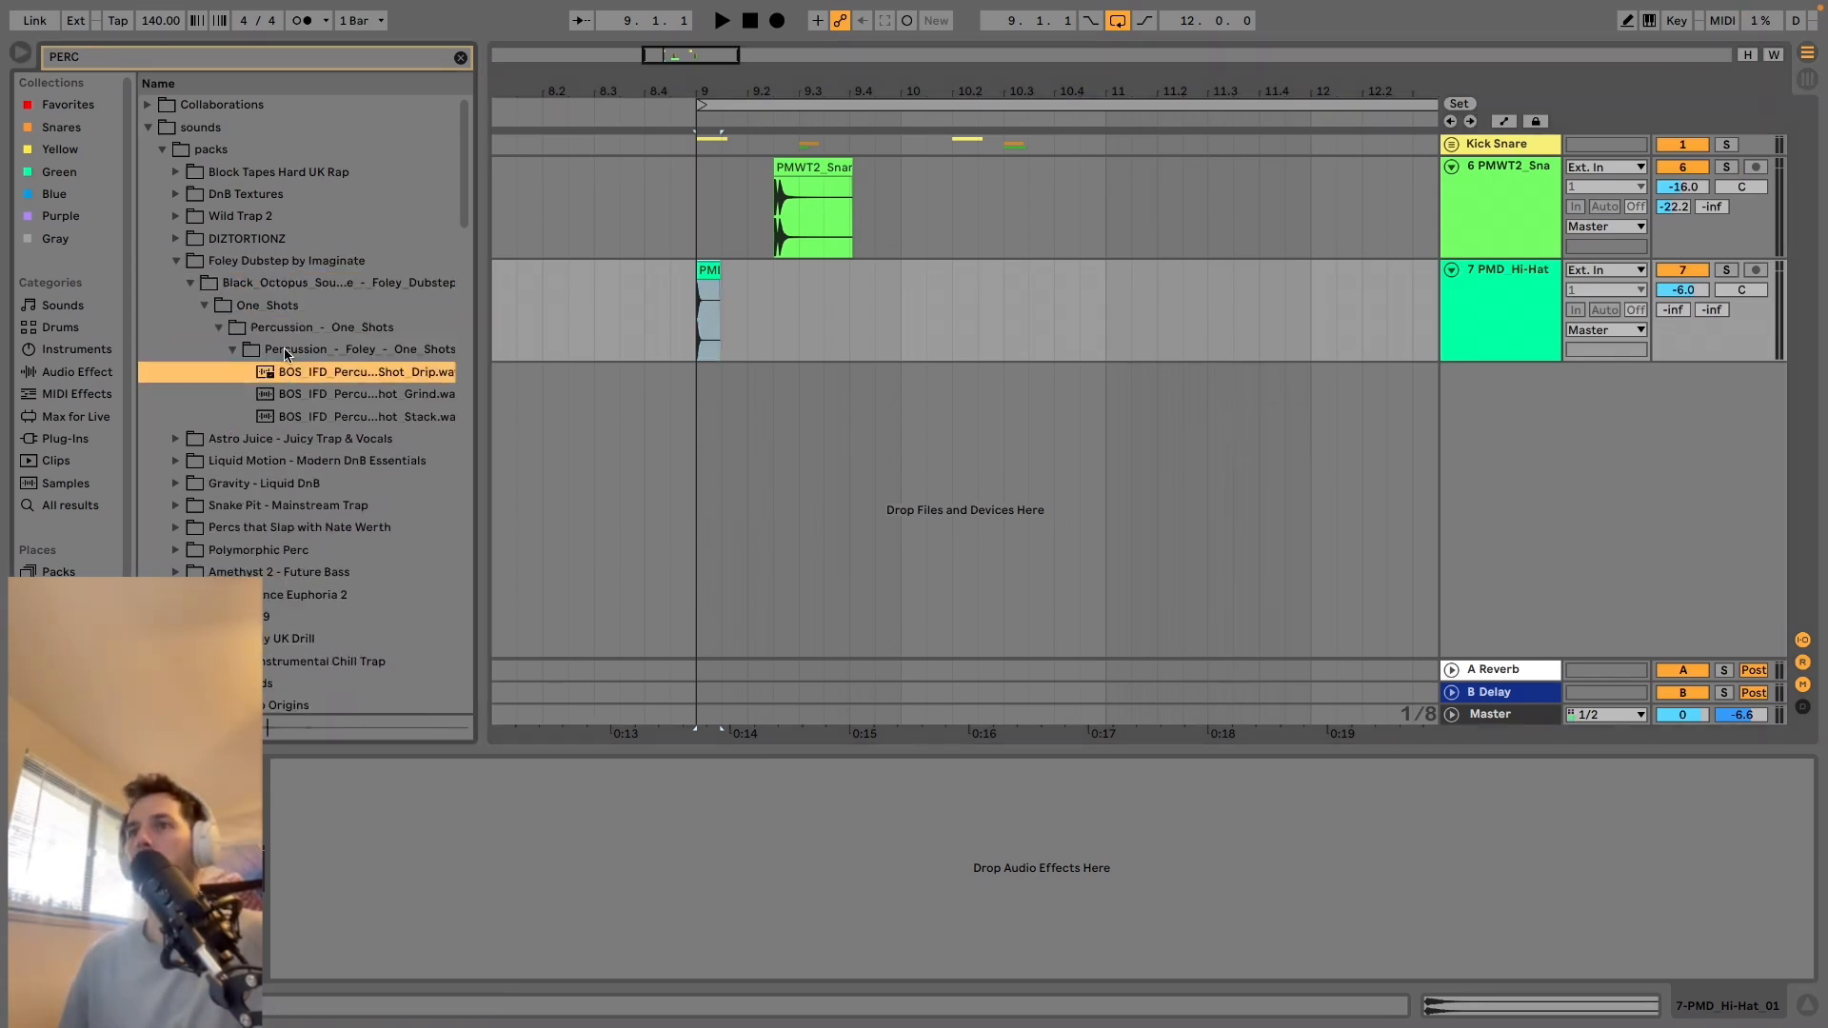
{"action": "key", "text": "Down"}
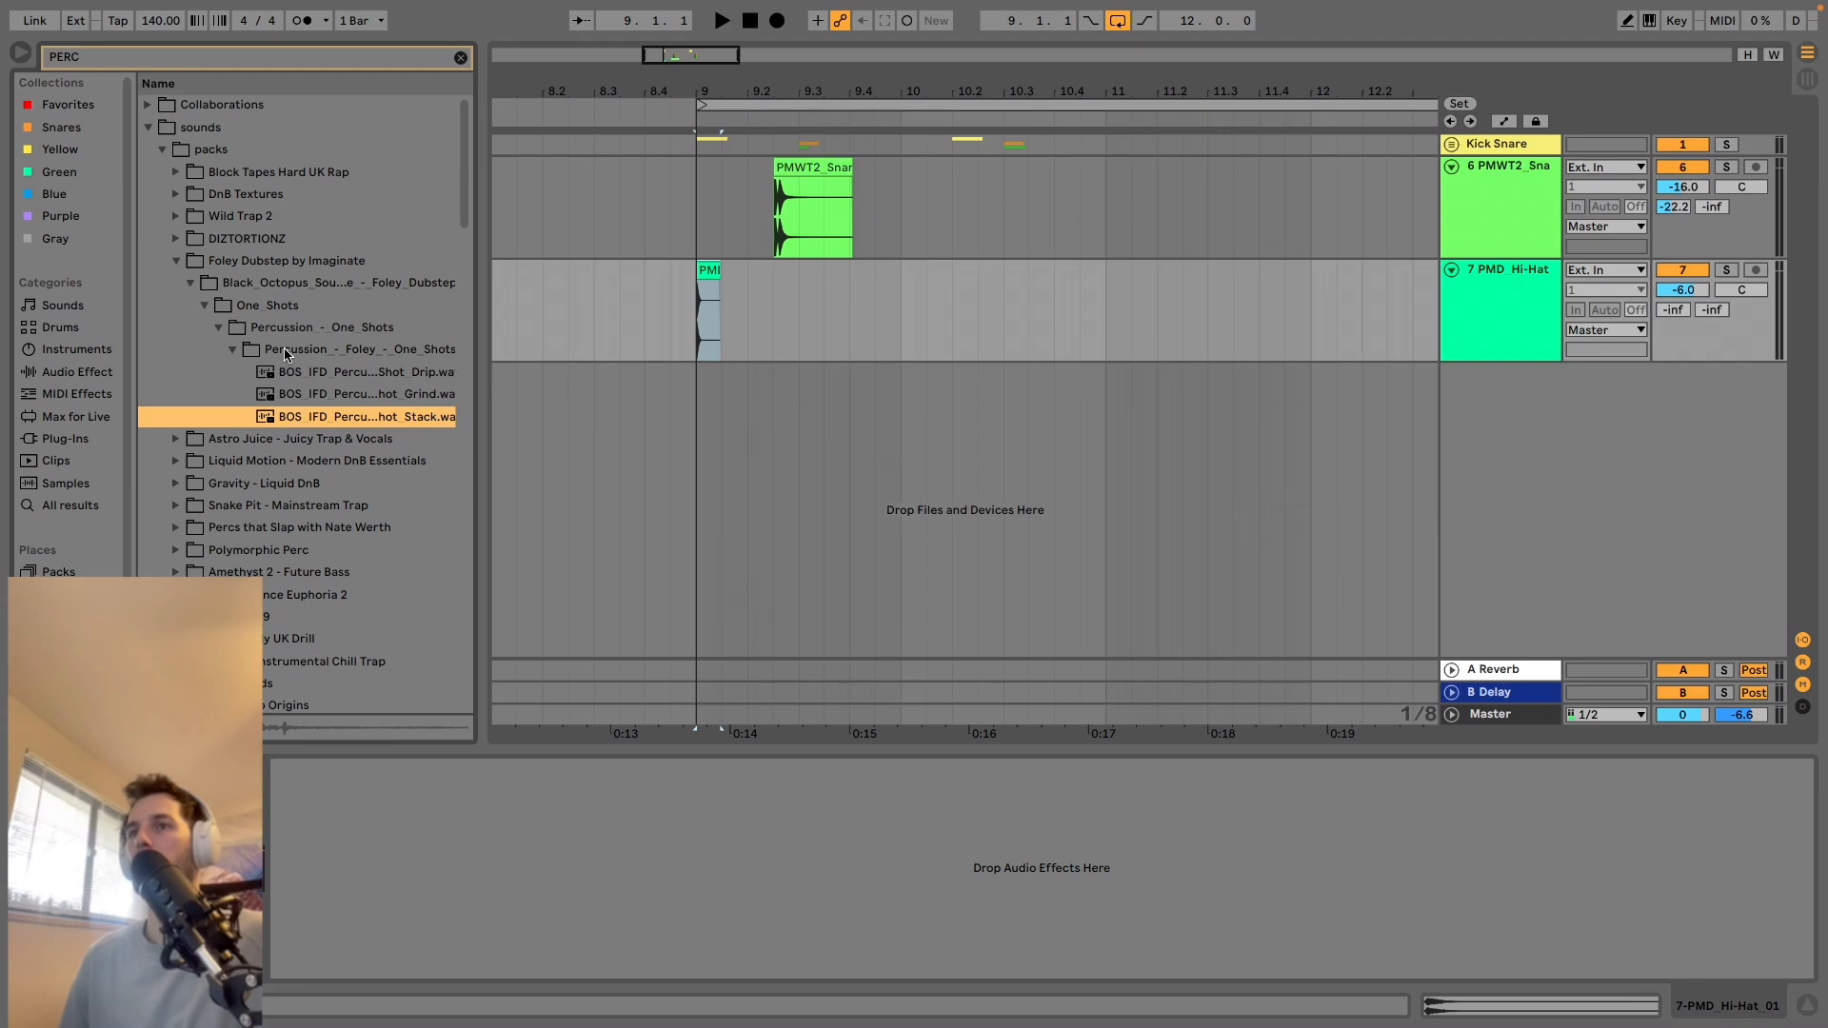
{"action": "mouse_move", "coordinate": [291, 373]}
{"action": "left_mouse_down"}
{"action": "mouse_move", "coordinate": [1077, 257]}
{"action": "mouse_move", "coordinate": [973, 302]}
{"action": "left_mouse_up"}
Play the pattern, lower the PMD Hi-Hat track to -8.6 dB, and replay from 9.2.1.
{"action": "left_click", "coordinate": [924, 296]}
{"action": "key", "text": "space"}
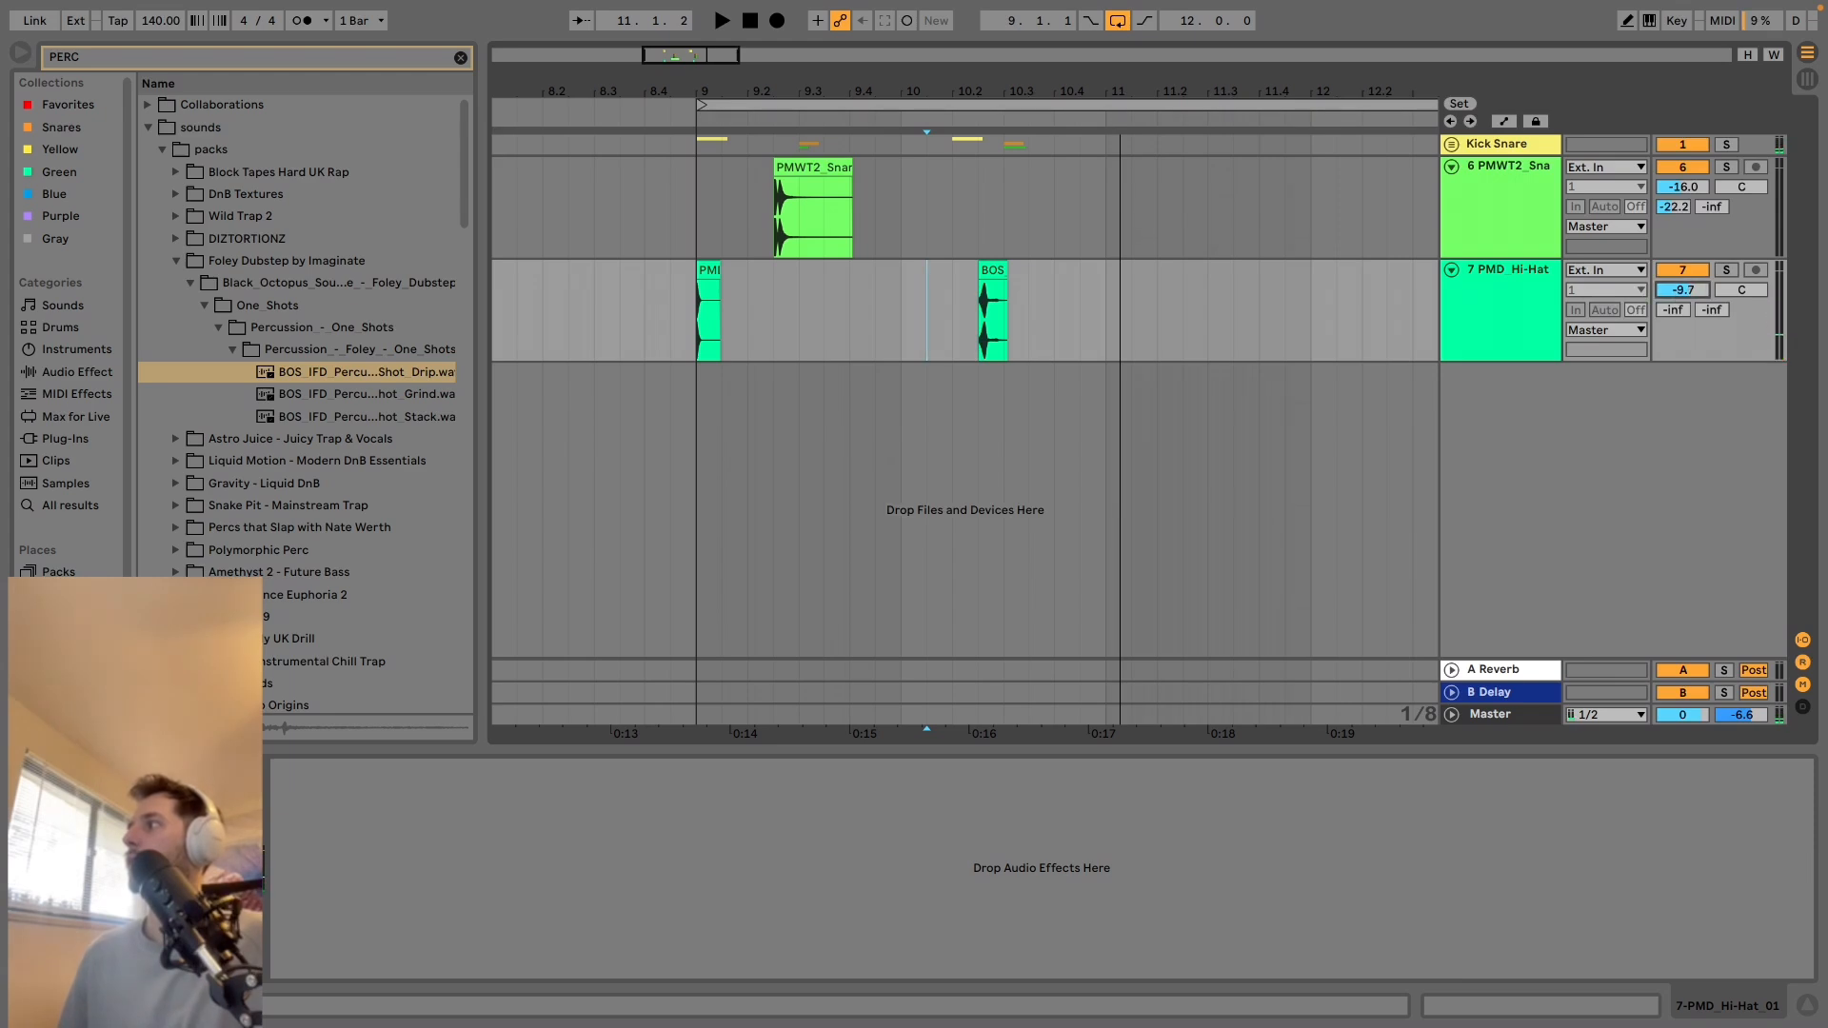
{"action": "left_click", "coordinate": [804, 337]}
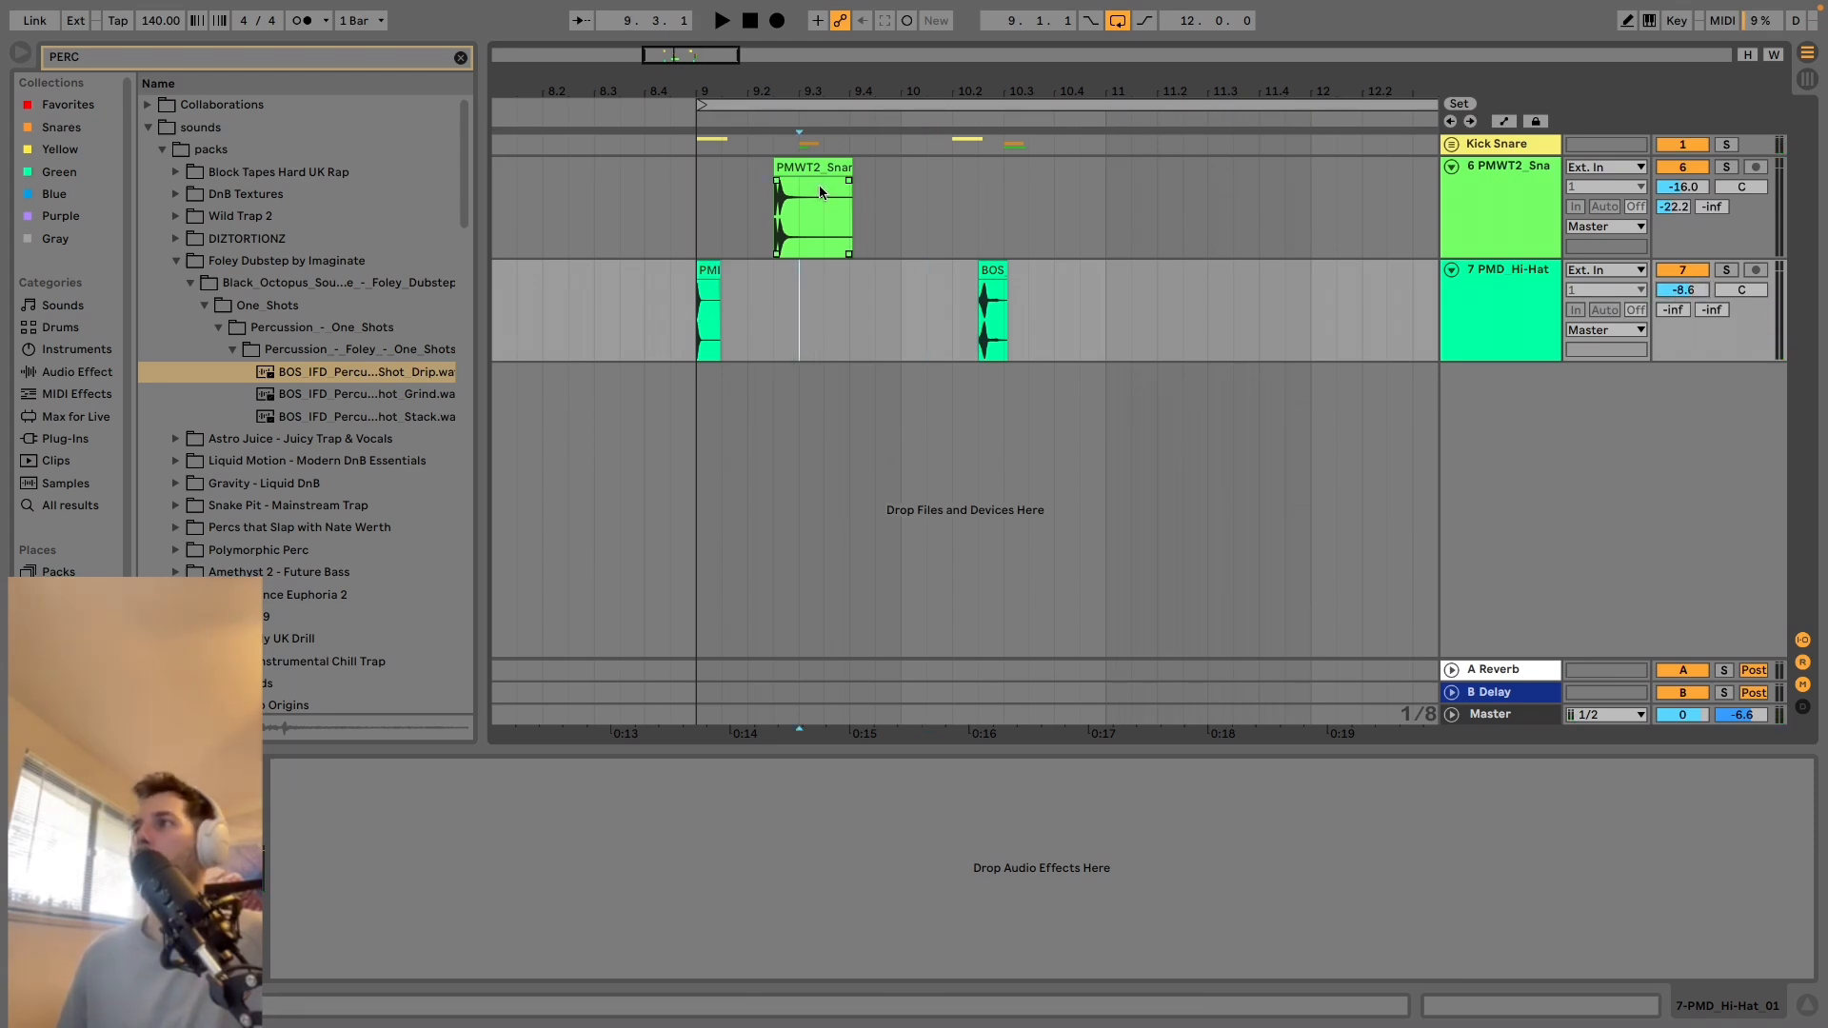
{"action": "left_click", "coordinate": [749, 202]}
{"action": "key", "text": "space"}
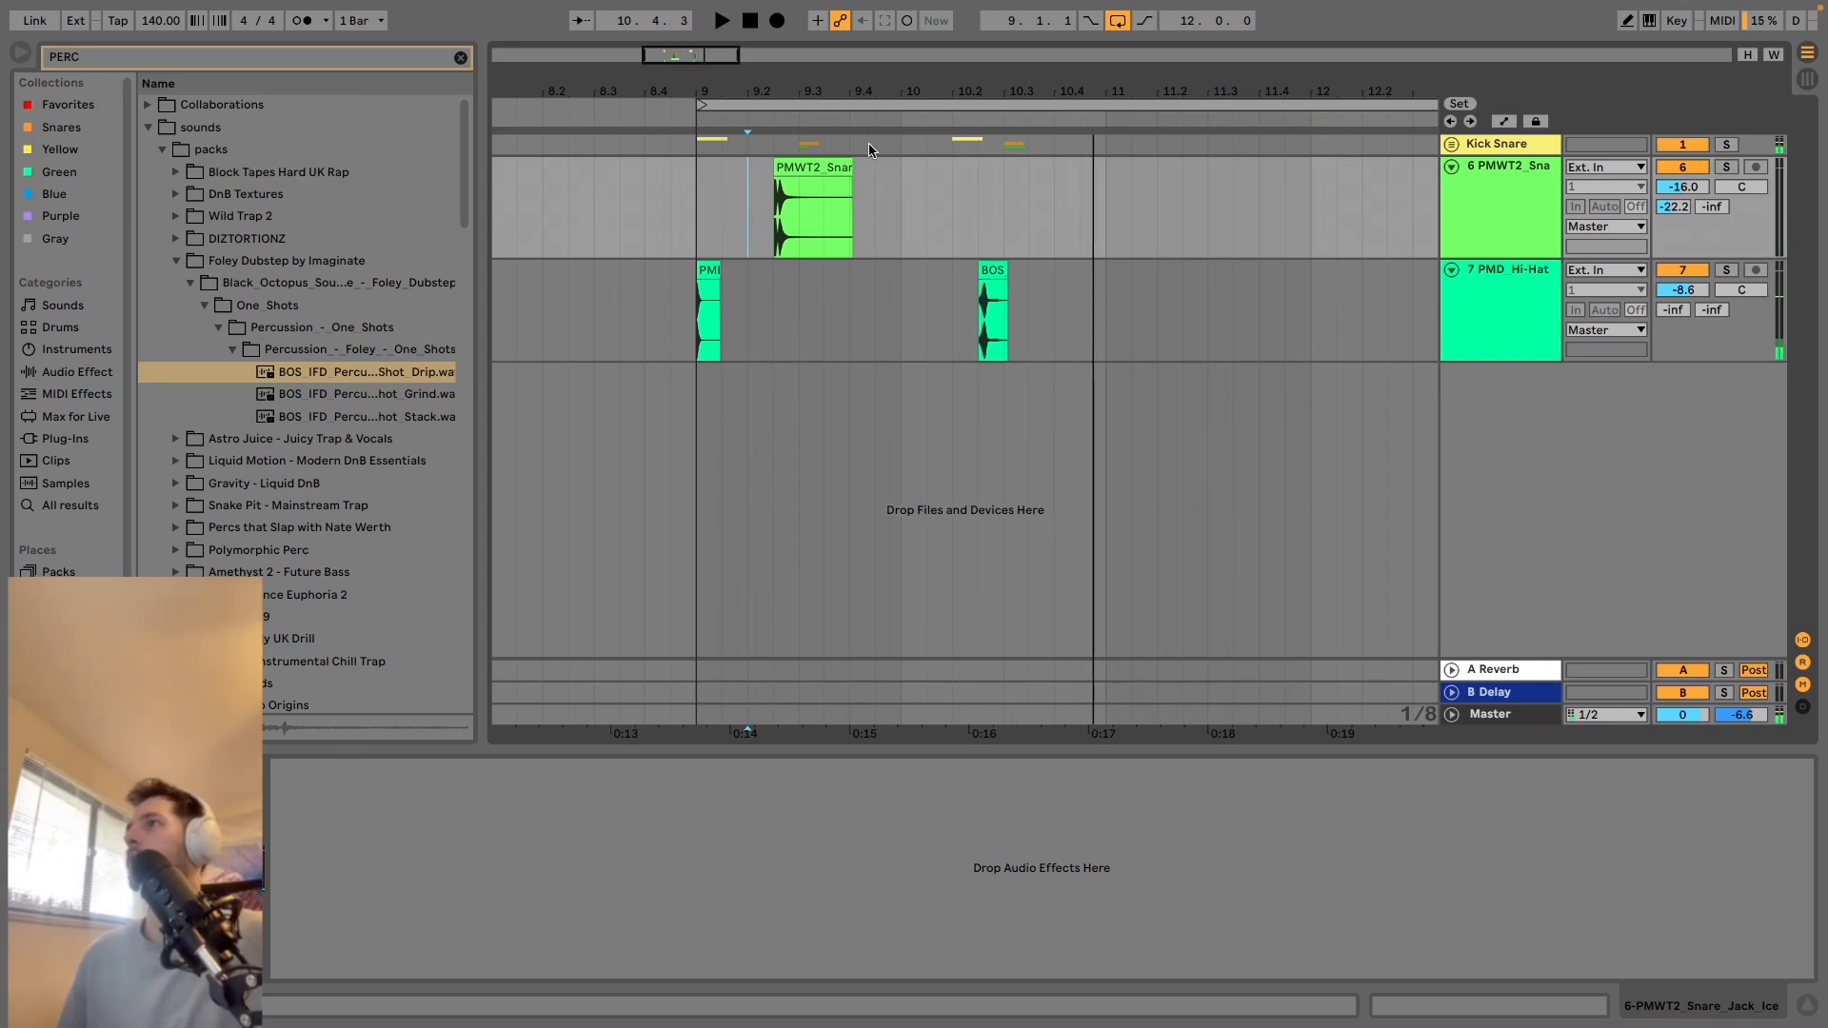
Set the arrangement loop to two bars starting at 9.1.1 and fit that range in view.
{"action": "left_click_drag", "start_coordinate": [931, 92], "coordinate": [914, 28]}
{"action": "left_click_drag", "start_coordinate": [960, 112], "coordinate": [736, 113]}
{"action": "key", "text": "z"}
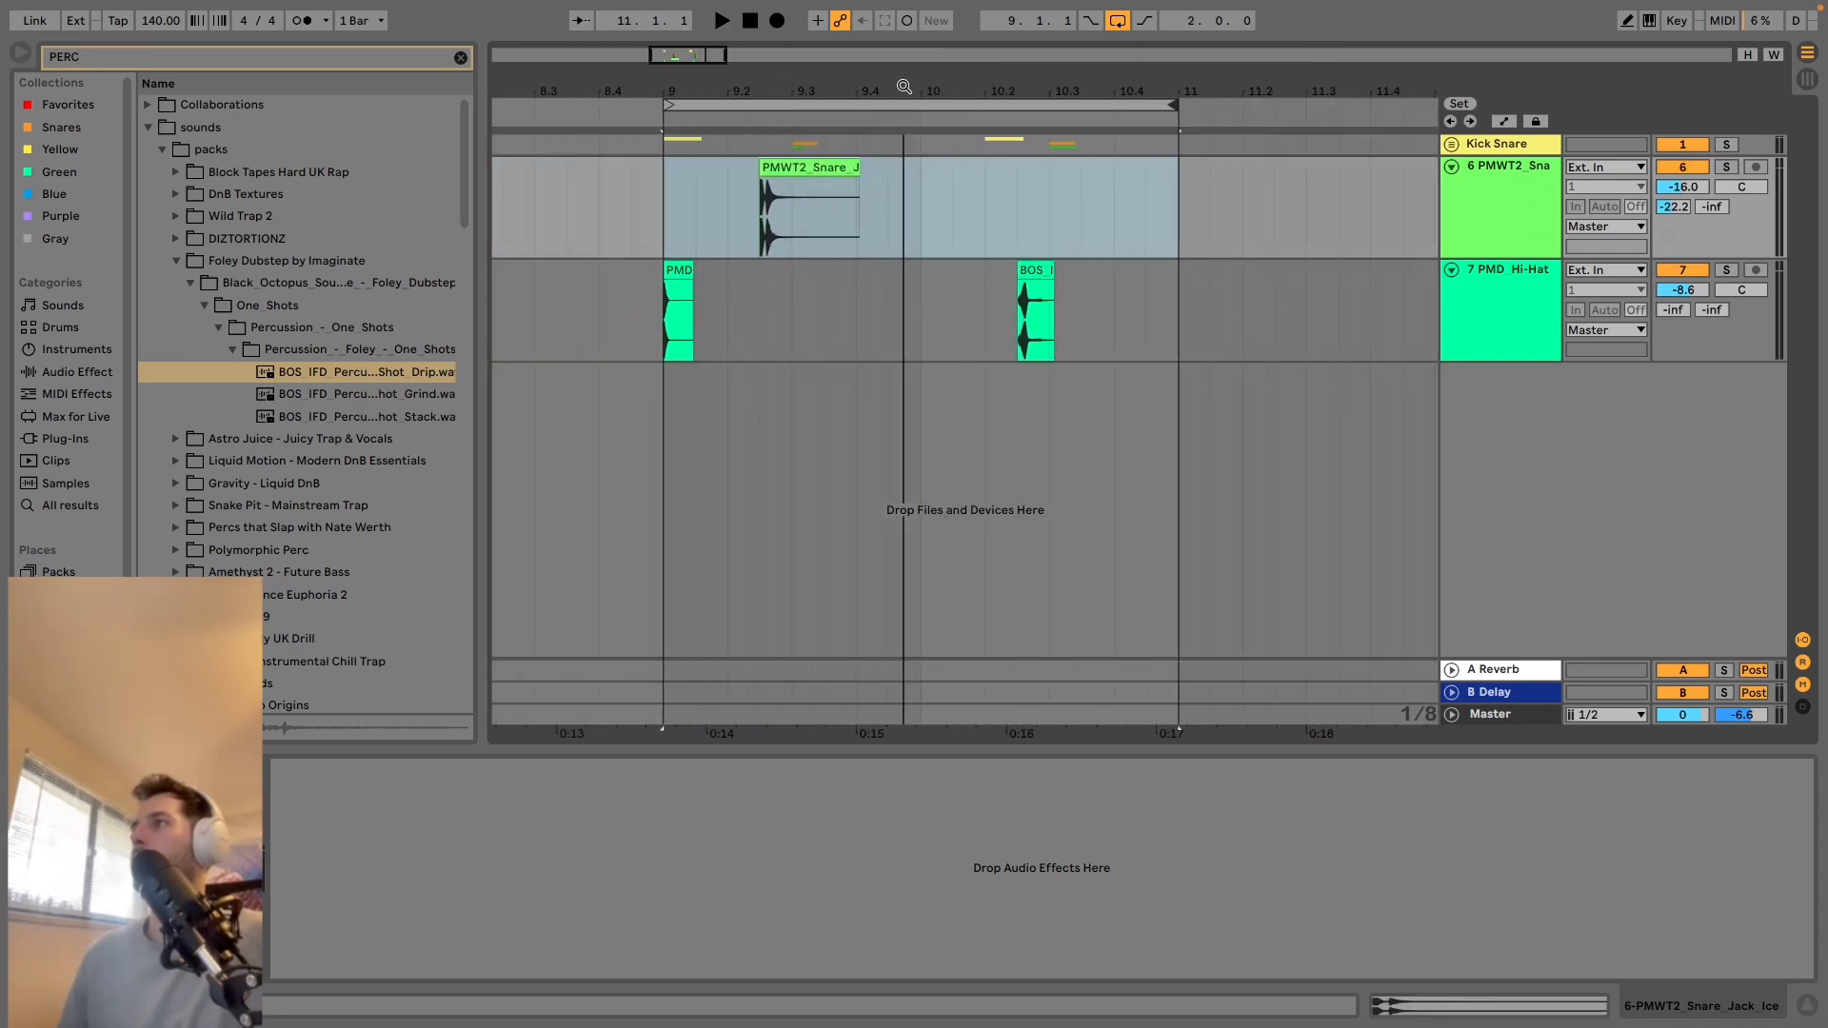
Insert a MIDI track below the hi-hat track and load an empty Drum Rack instrument onto it.
{"action": "left_click", "coordinate": [1491, 343]}
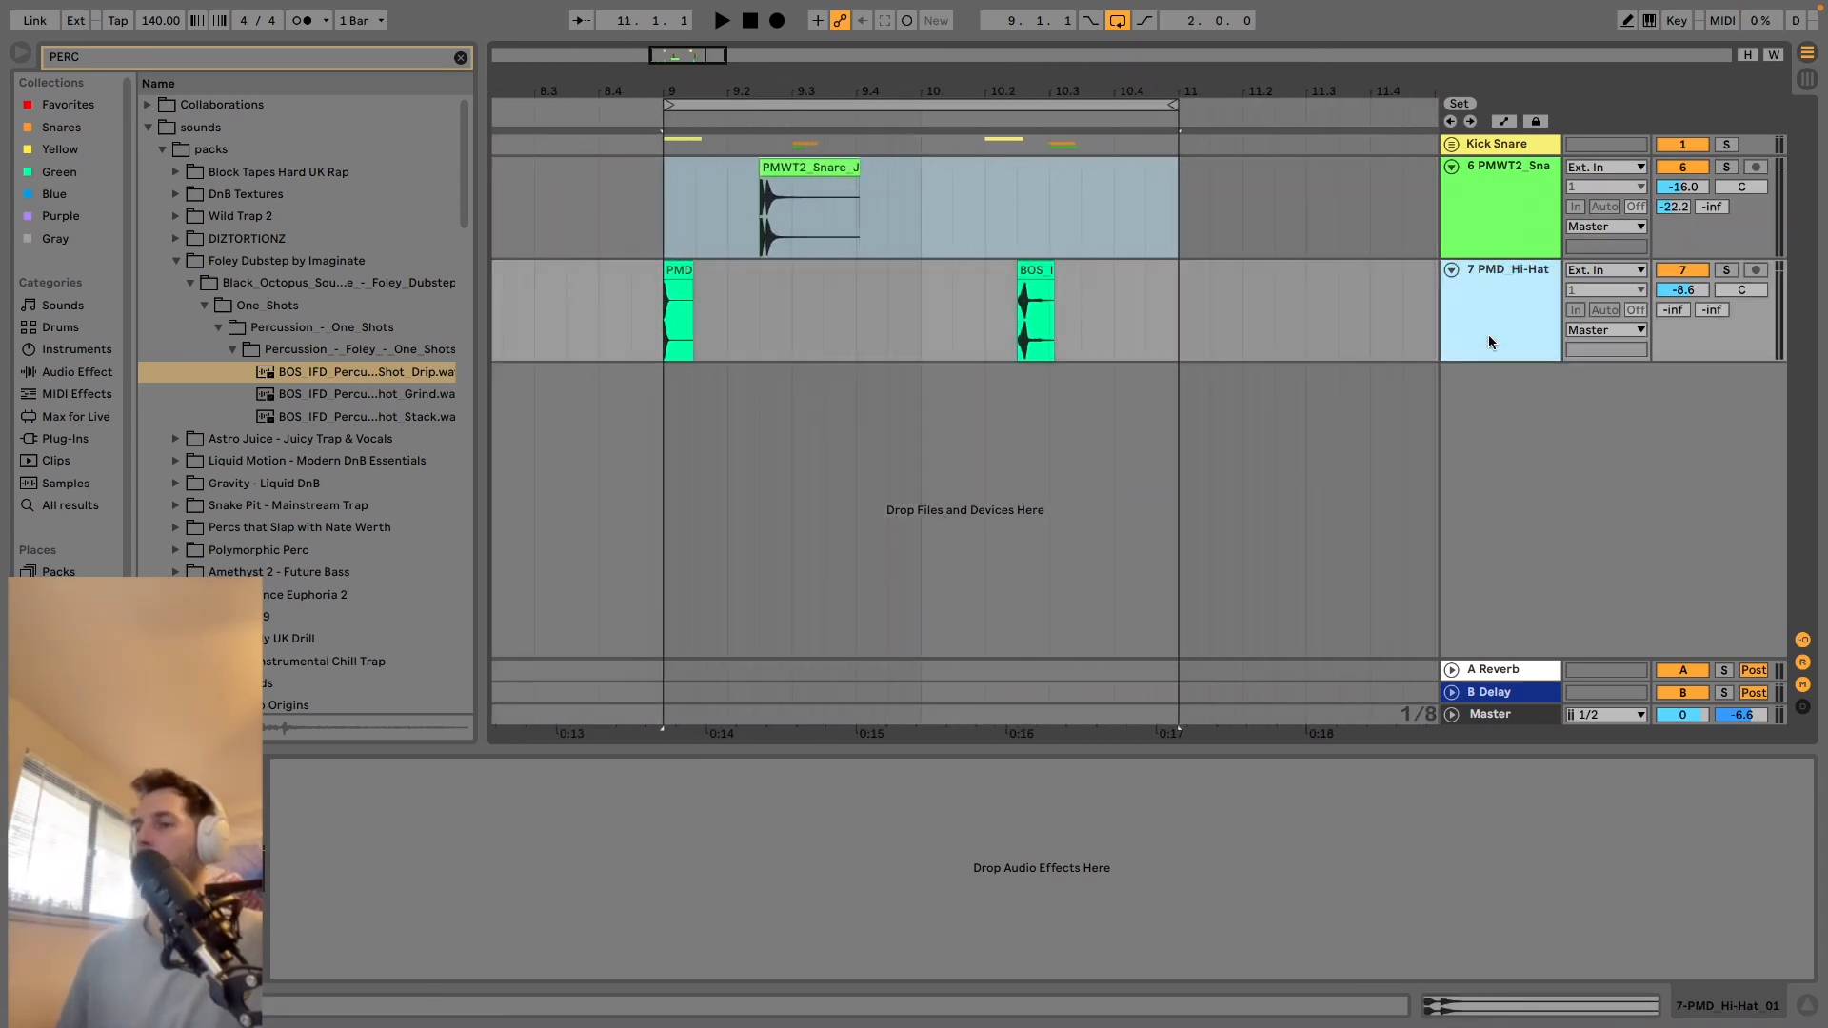
{"action": "key", "text": "ctrl+shift+t"}
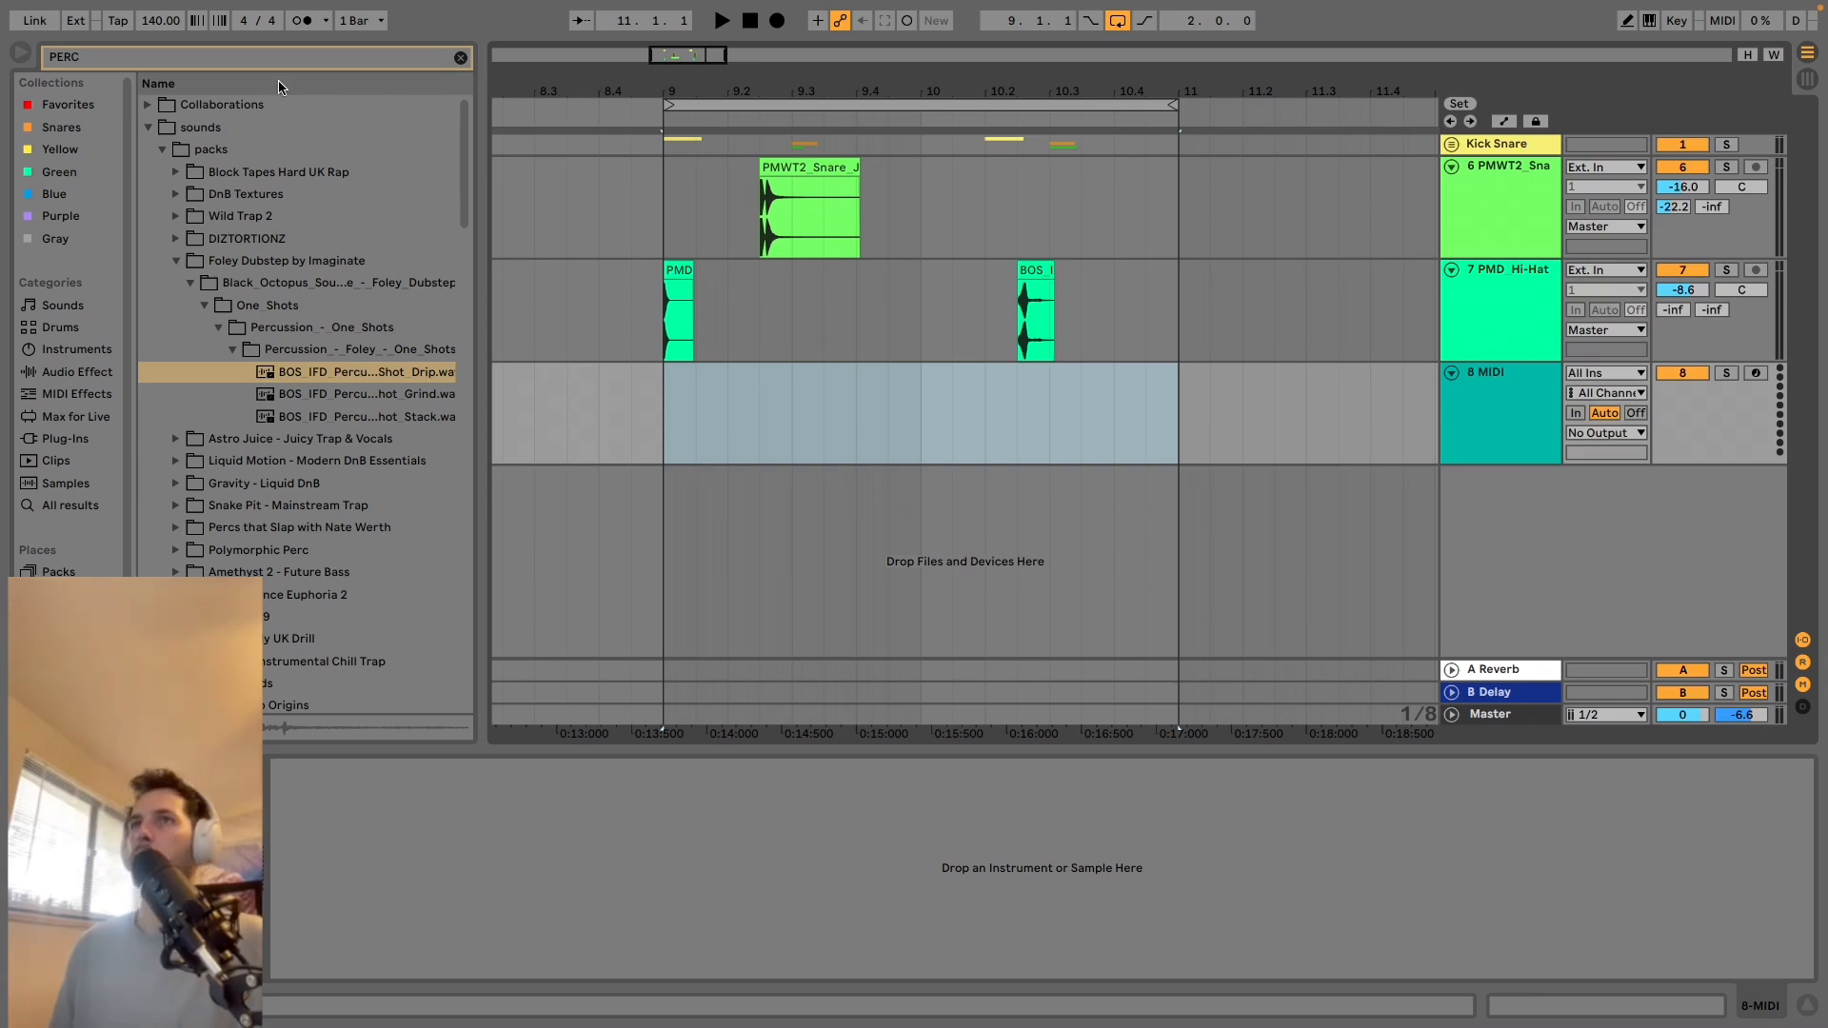
{"action": "left_click", "coordinate": [262, 57]}
{"action": "type", "text": "DRU"}
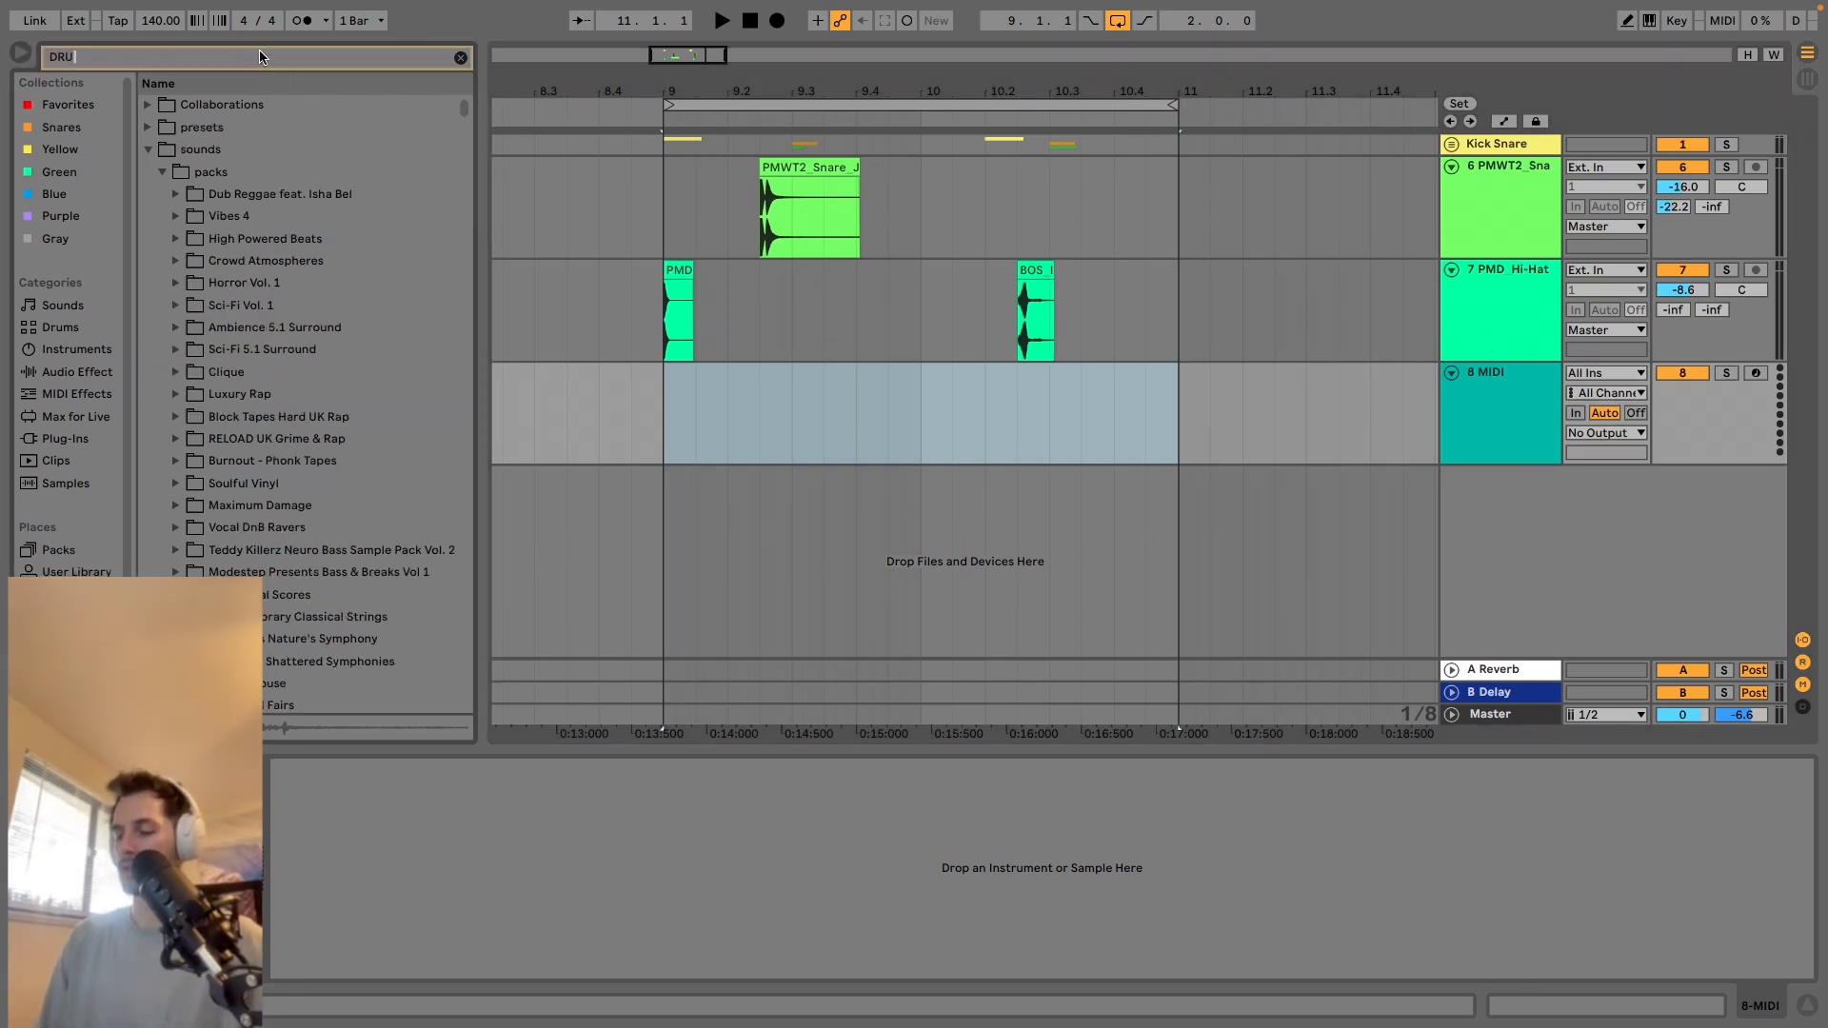
{"action": "type", "text": "M RA"}
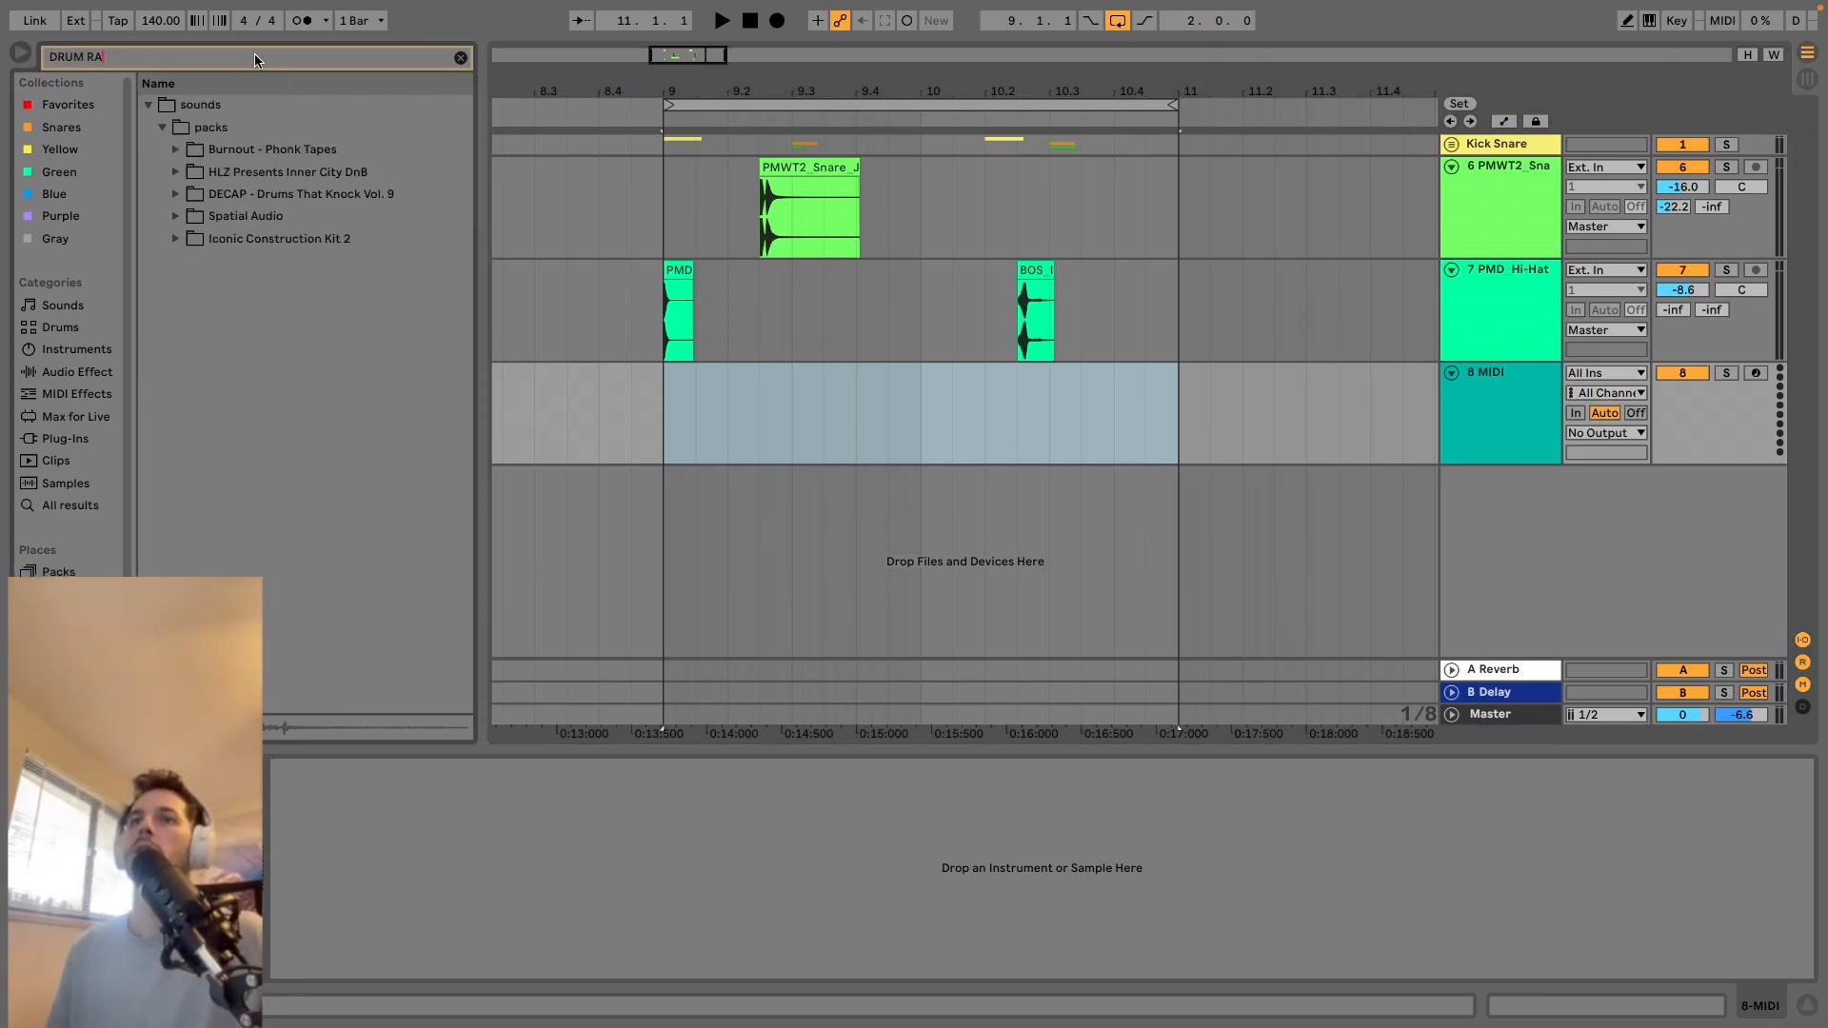
{"action": "left_click", "coordinate": [76, 350]}
{"action": "left_click", "coordinate": [188, 133]}
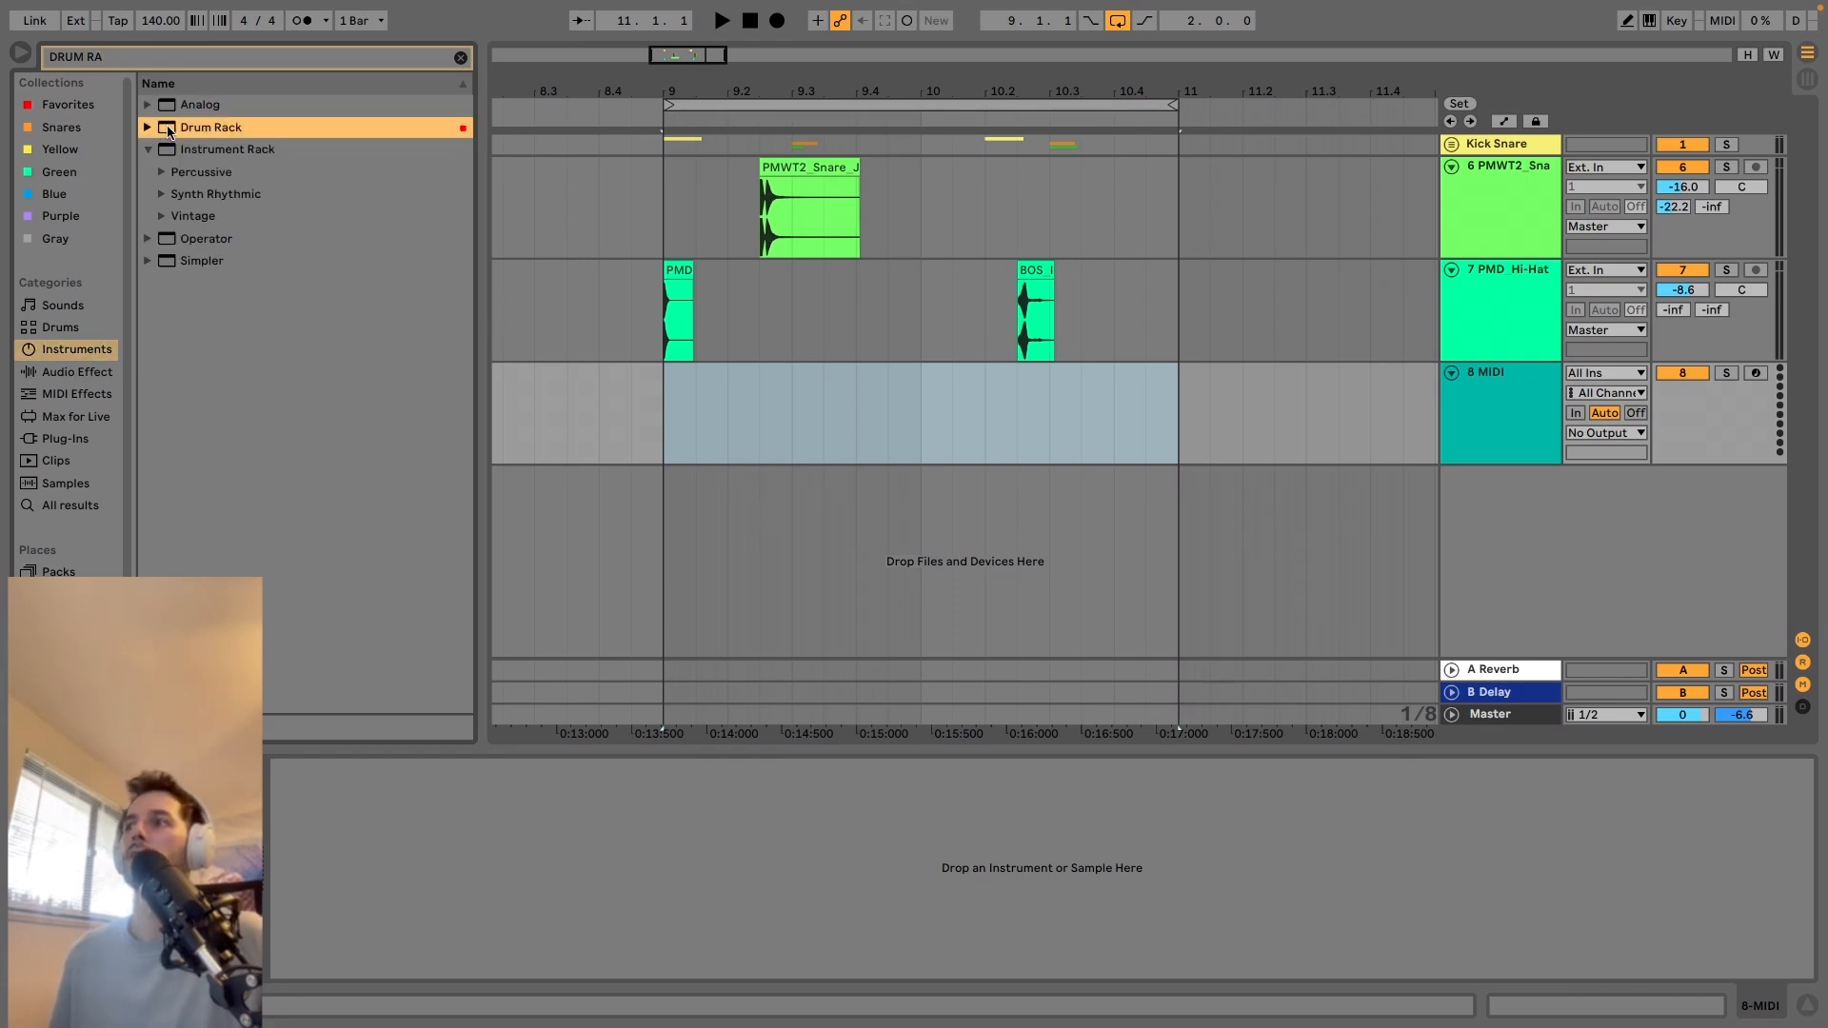
{"action": "left_click_drag", "start_coordinate": [1466, 389], "coordinate": [1467, 389]}
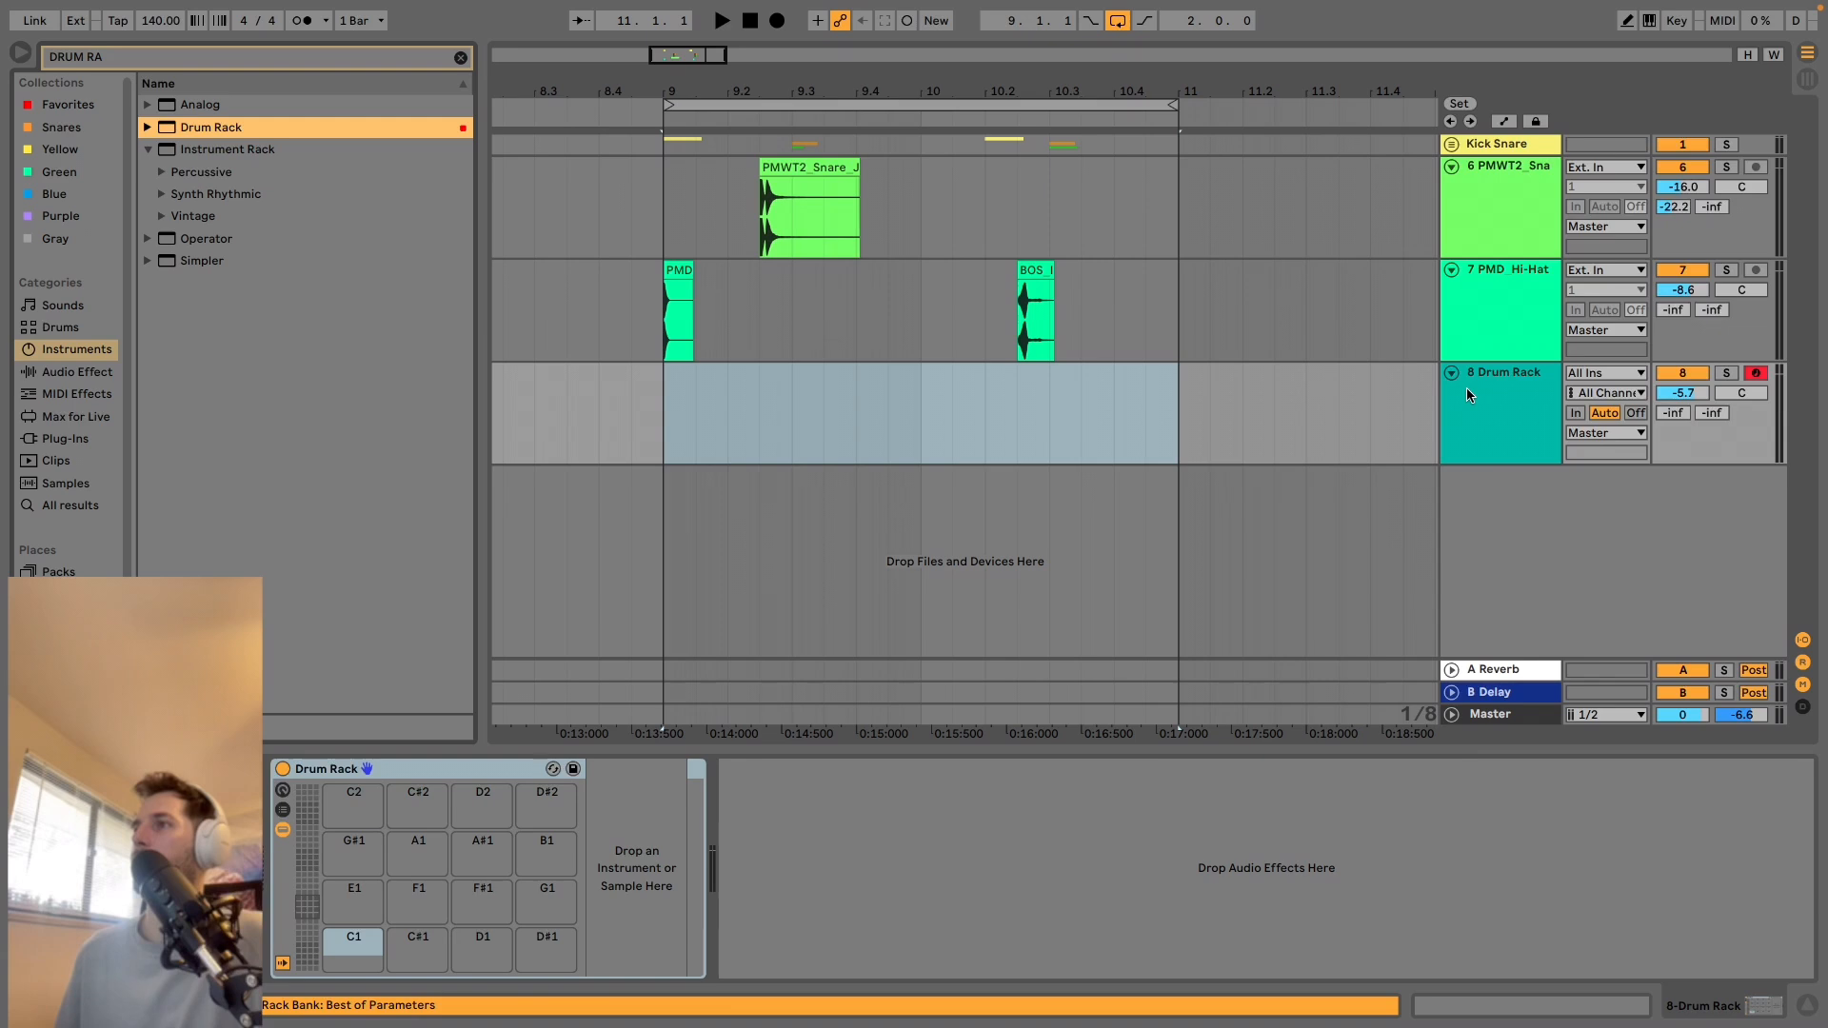
Load the PMD hi-hat clip onto the Drum Rack's C1 pad and delete its audio clip at 9.1.1.
{"action": "left_click", "coordinate": [677, 270]}
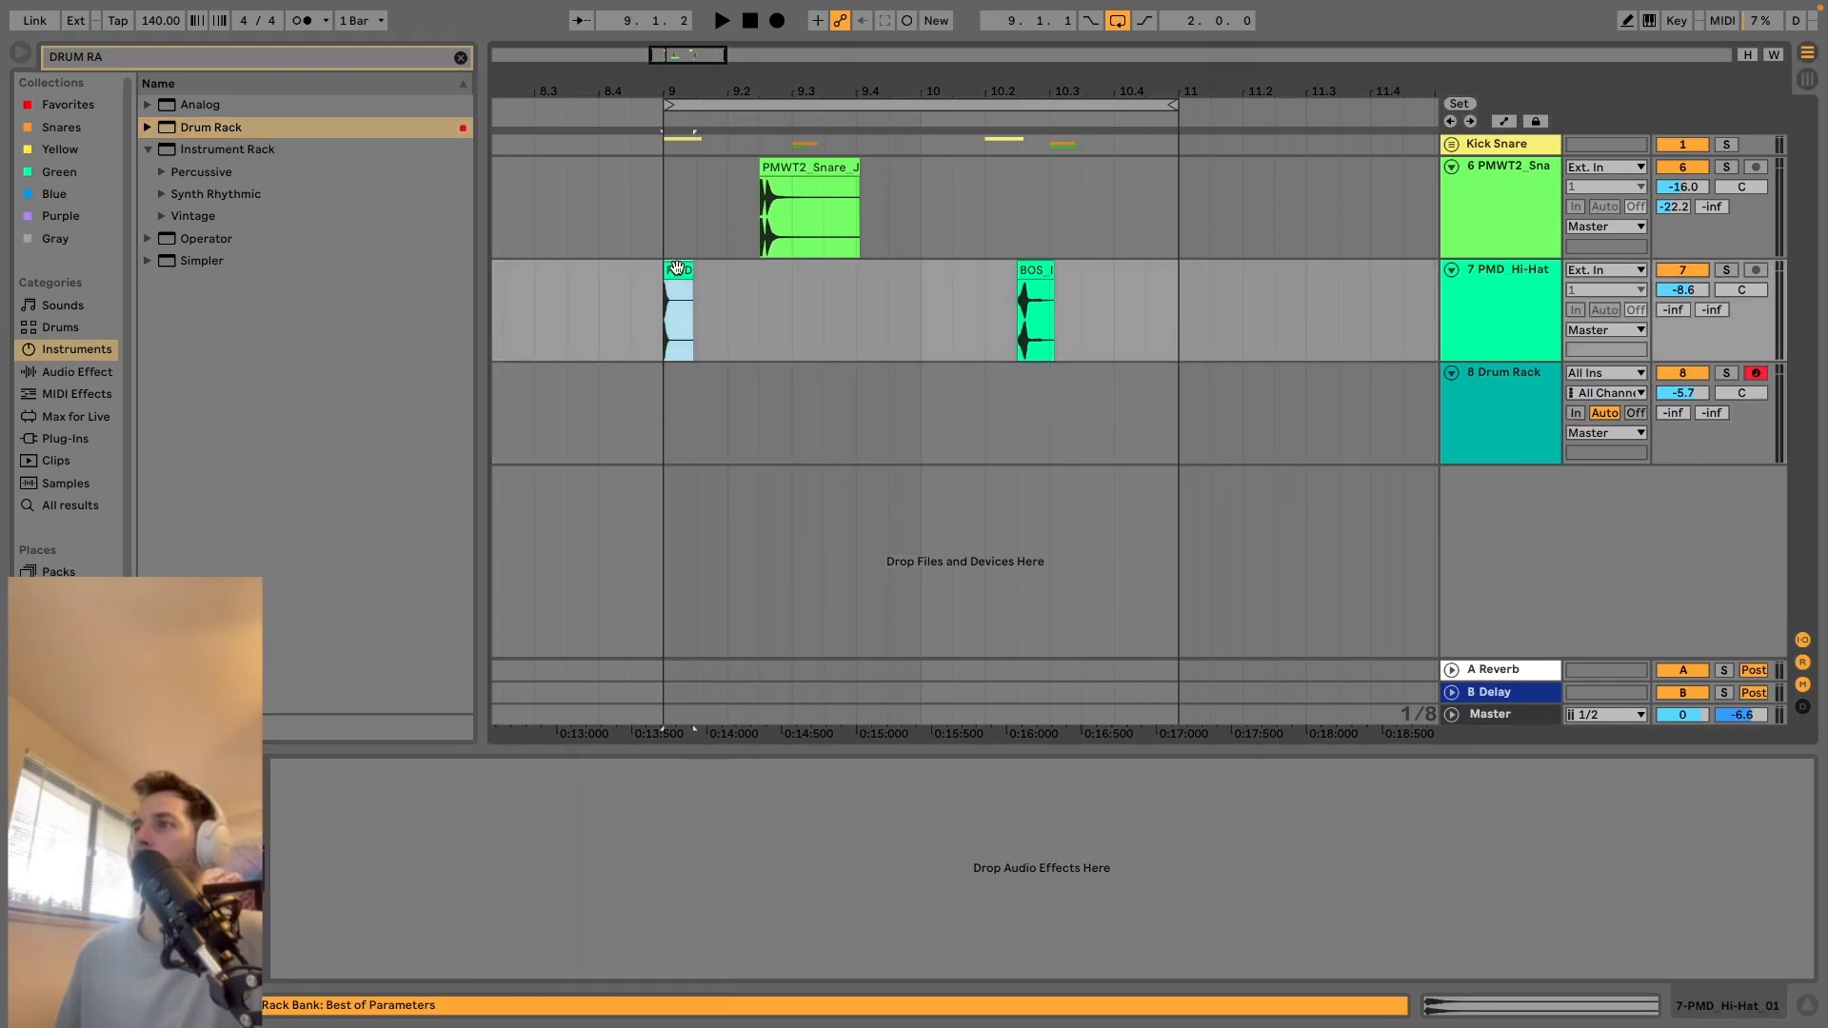
{"action": "double_click", "coordinate": [677, 269]}
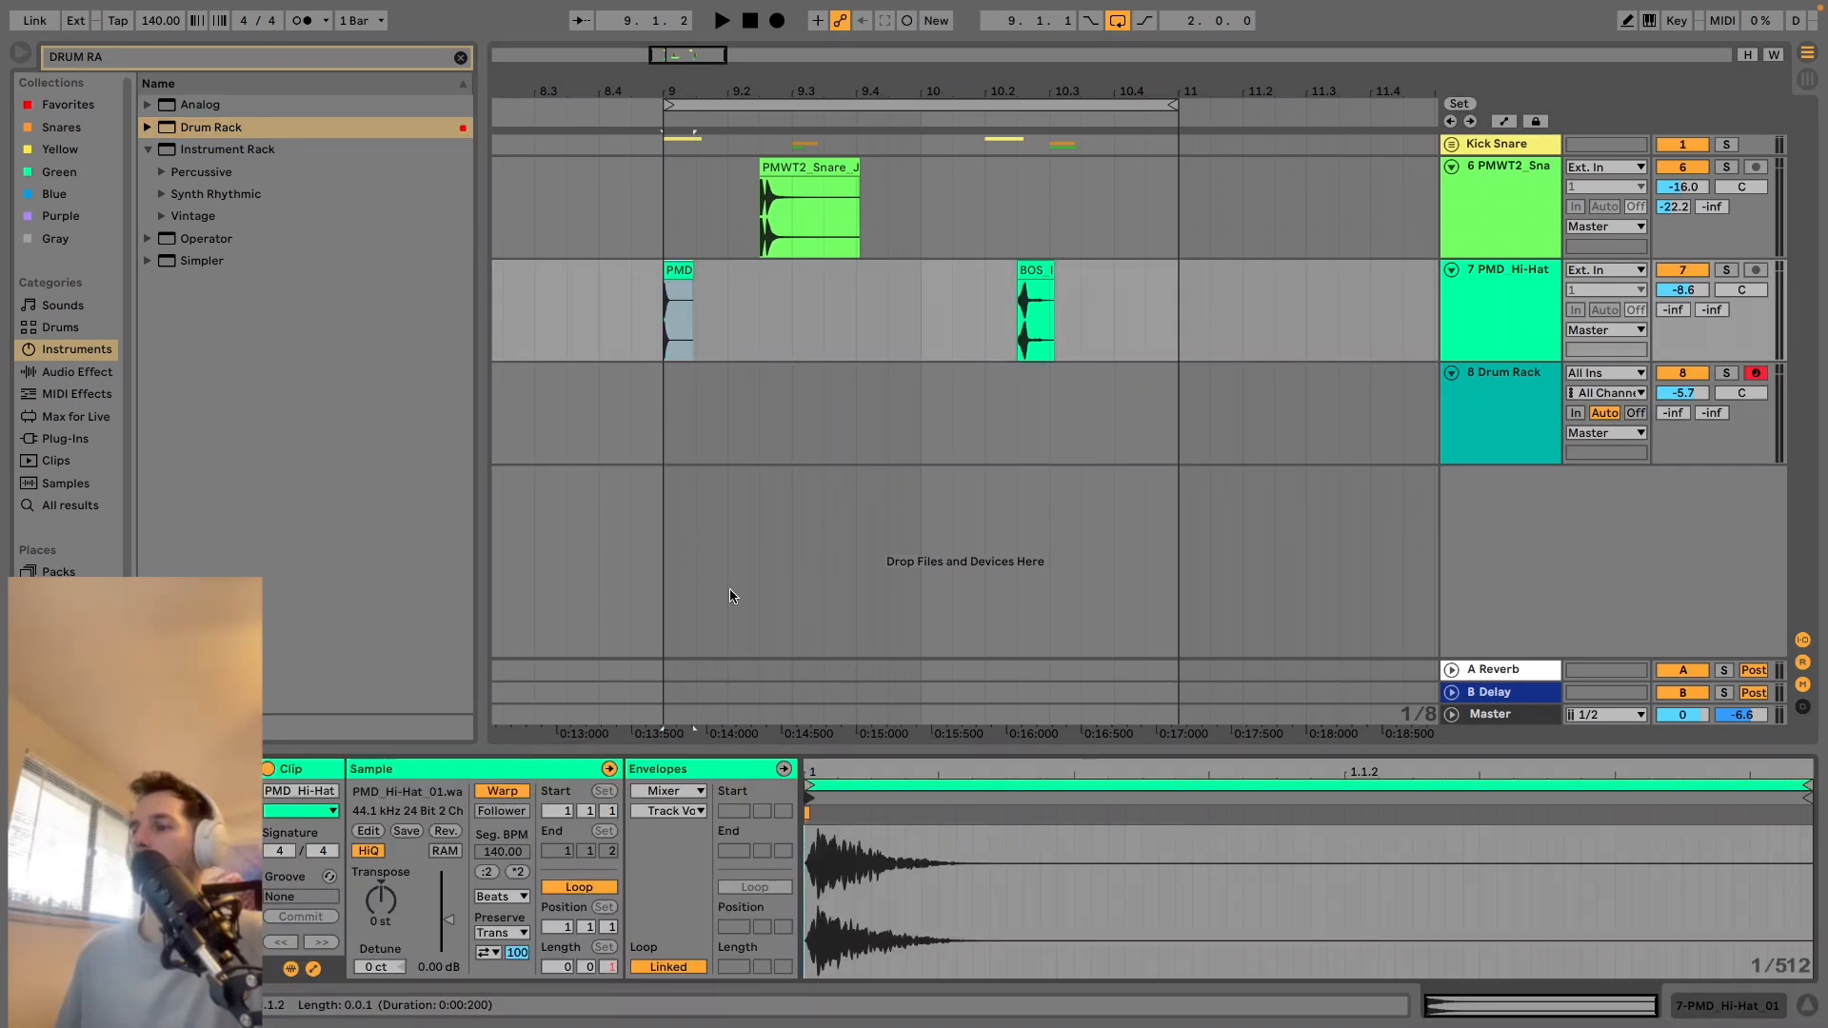
{"action": "left_click", "coordinate": [1494, 415]}
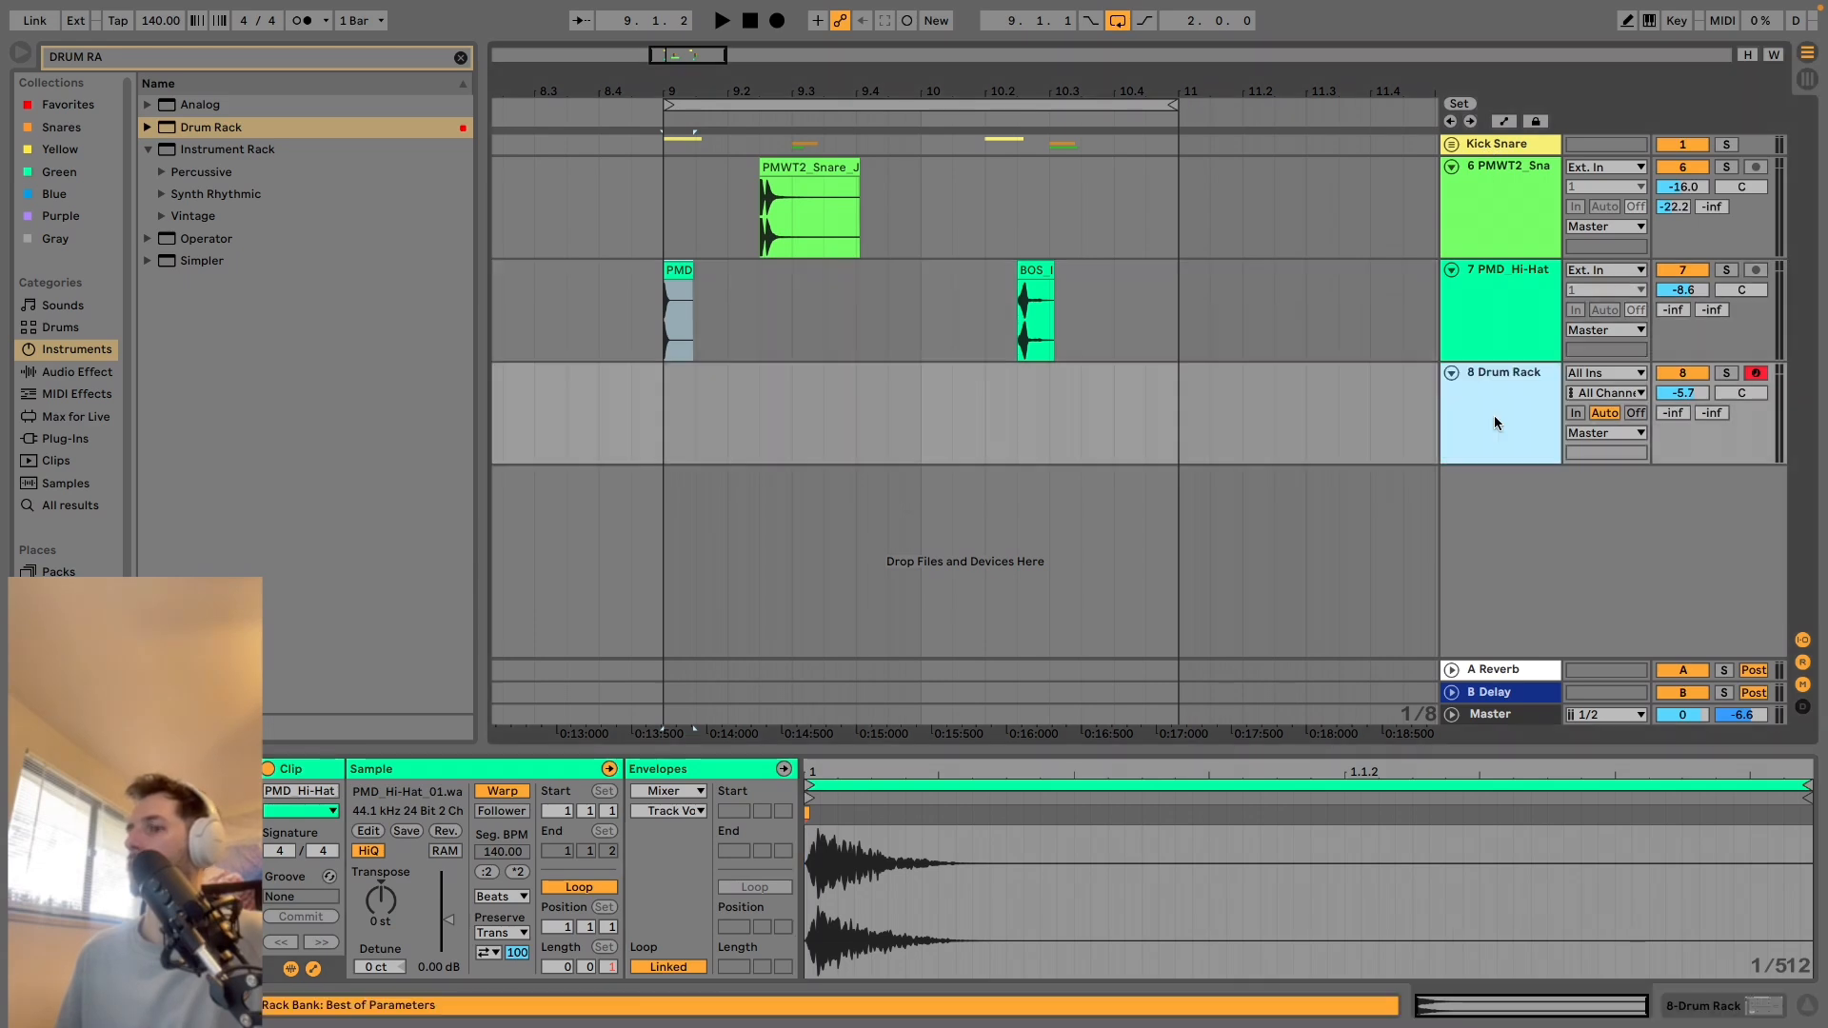
{"action": "left_click", "coordinate": [358, 950]}
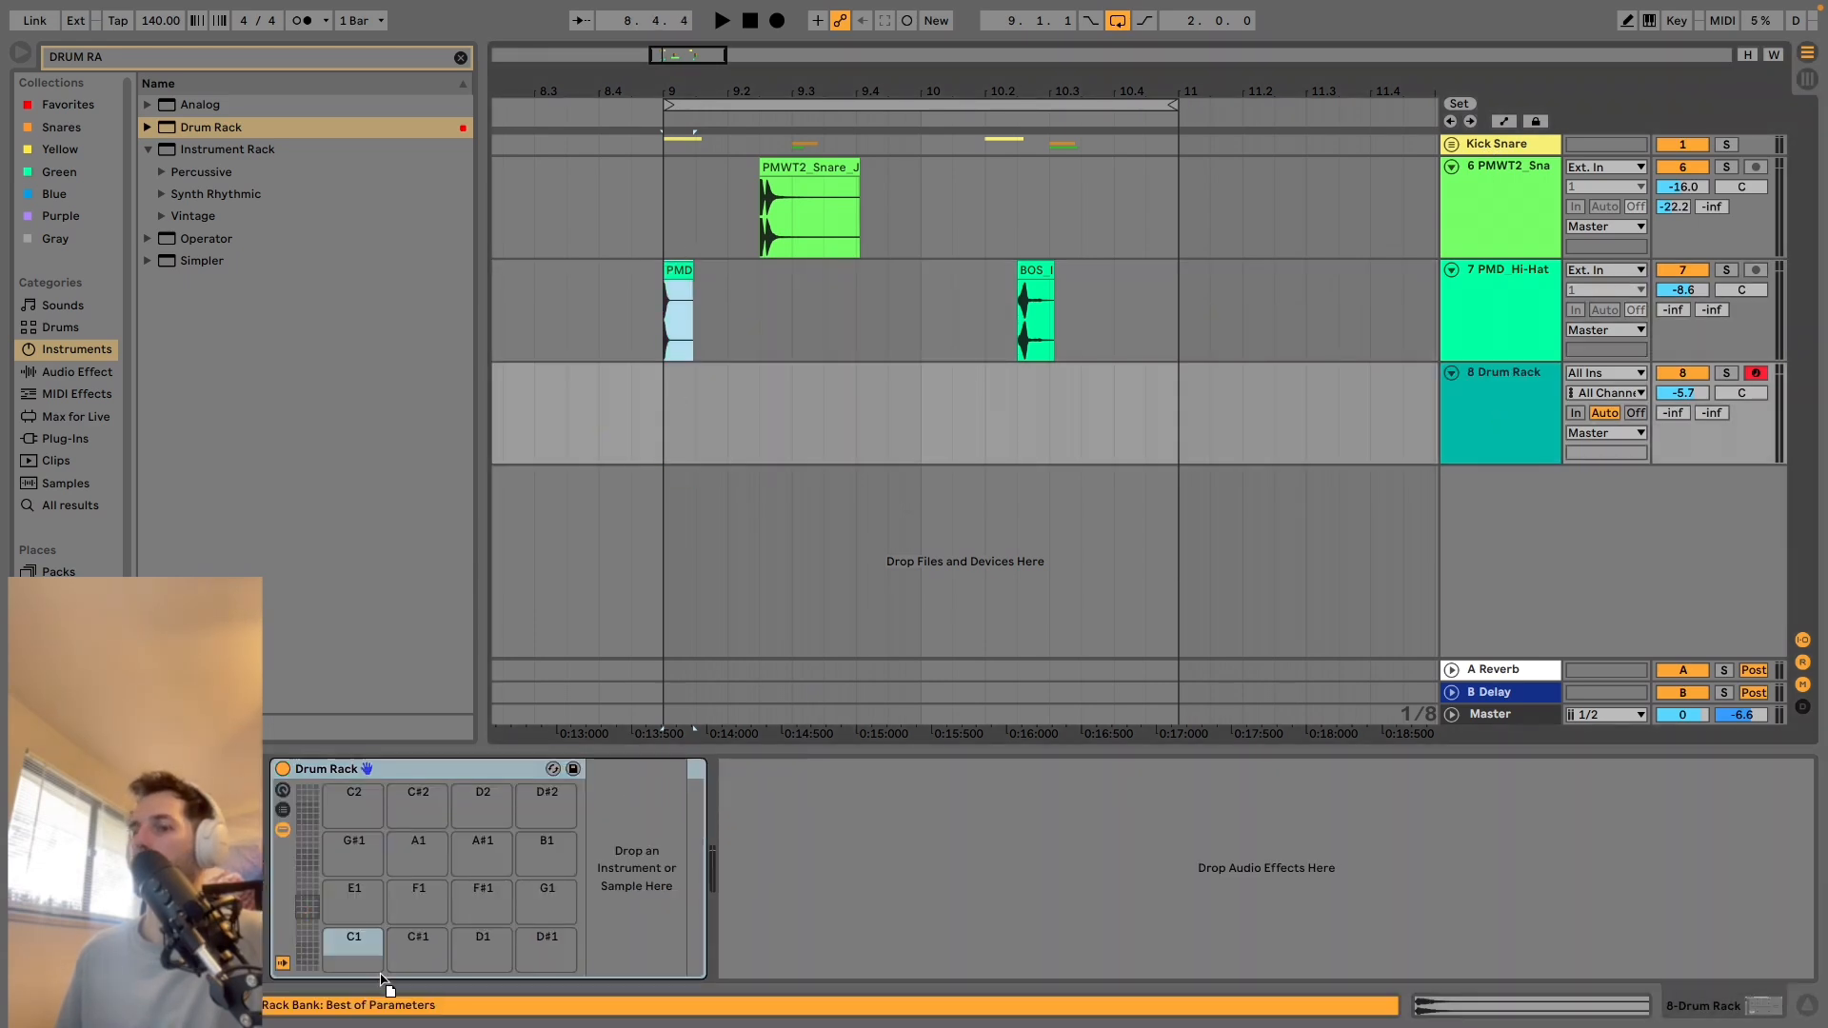
{"action": "left_click_drag", "start_coordinate": [441, 928], "coordinate": [441, 935]}
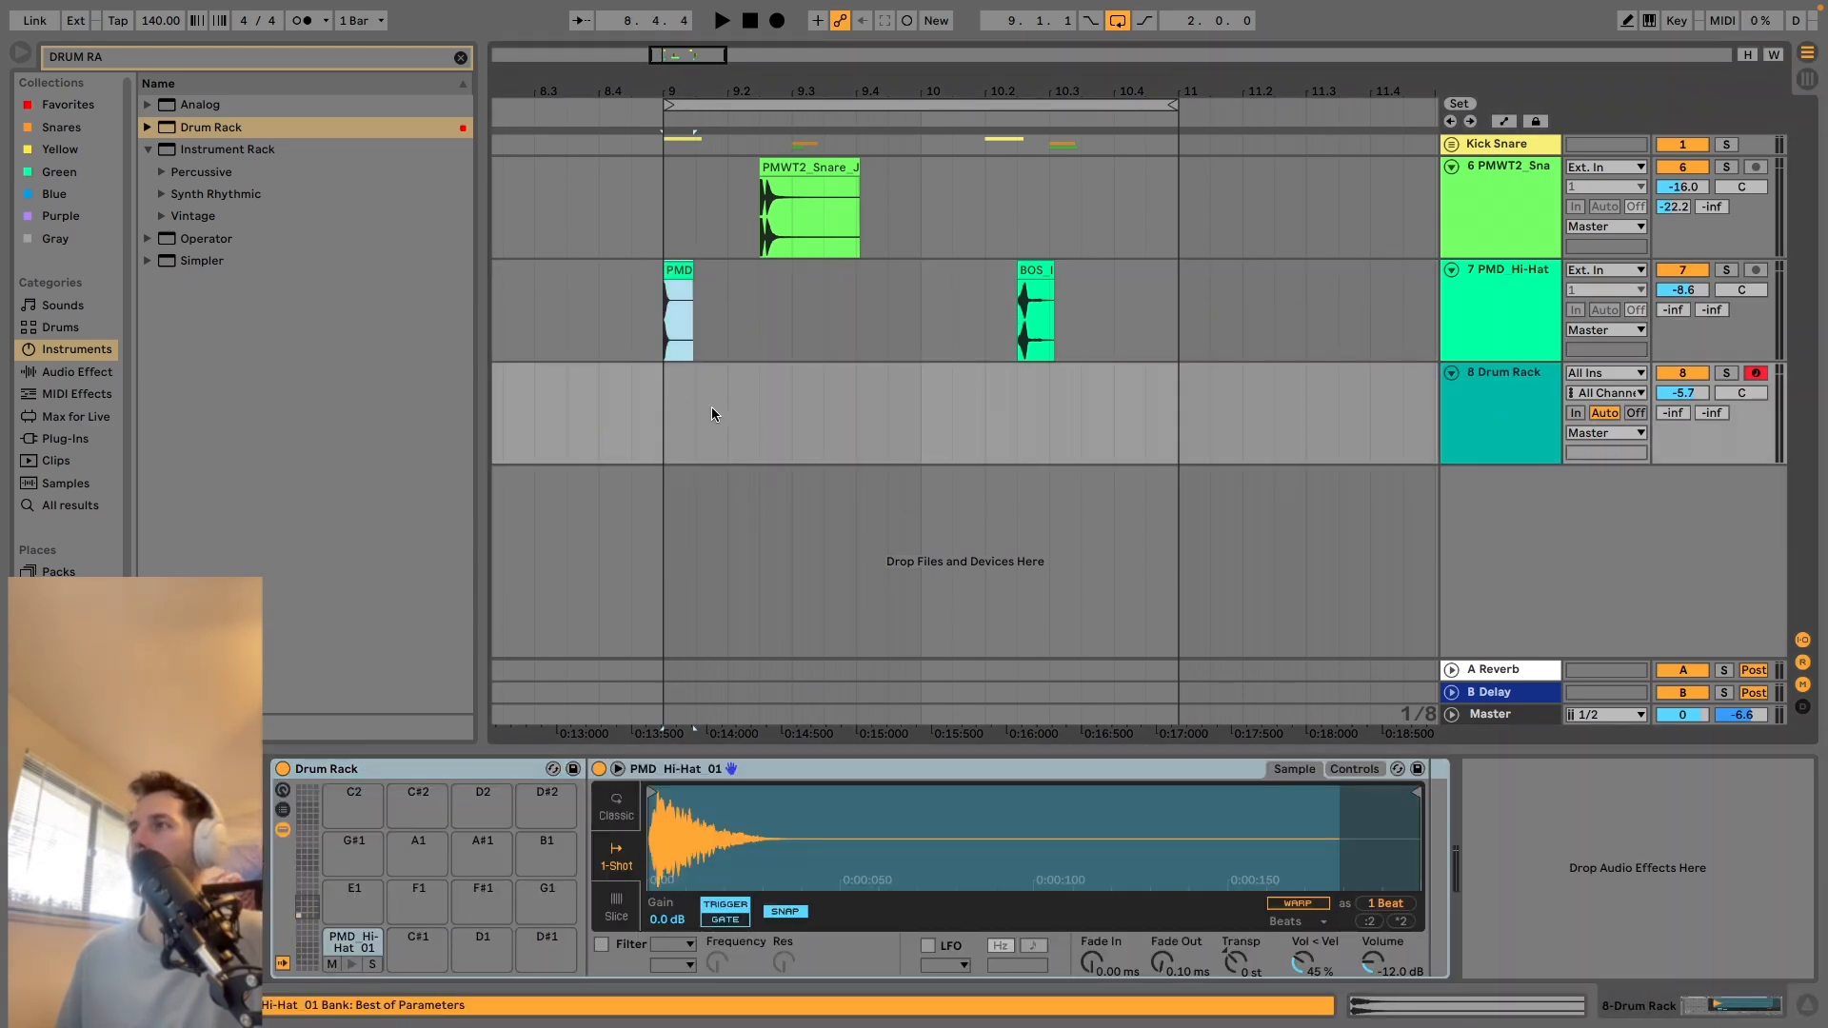
{"action": "left_click_drag", "start_coordinate": [721, 318], "coordinate": [619, 312]}
{"action": "key", "text": "Delete"}
Create a MIDI clip from 9.1.1 to 11.1.1 on the Drum Rack track and enter hi-hat notes on every eighth of its first bar.
{"action": "left_click_drag", "start_coordinate": [667, 398], "coordinate": [1121, 374]}
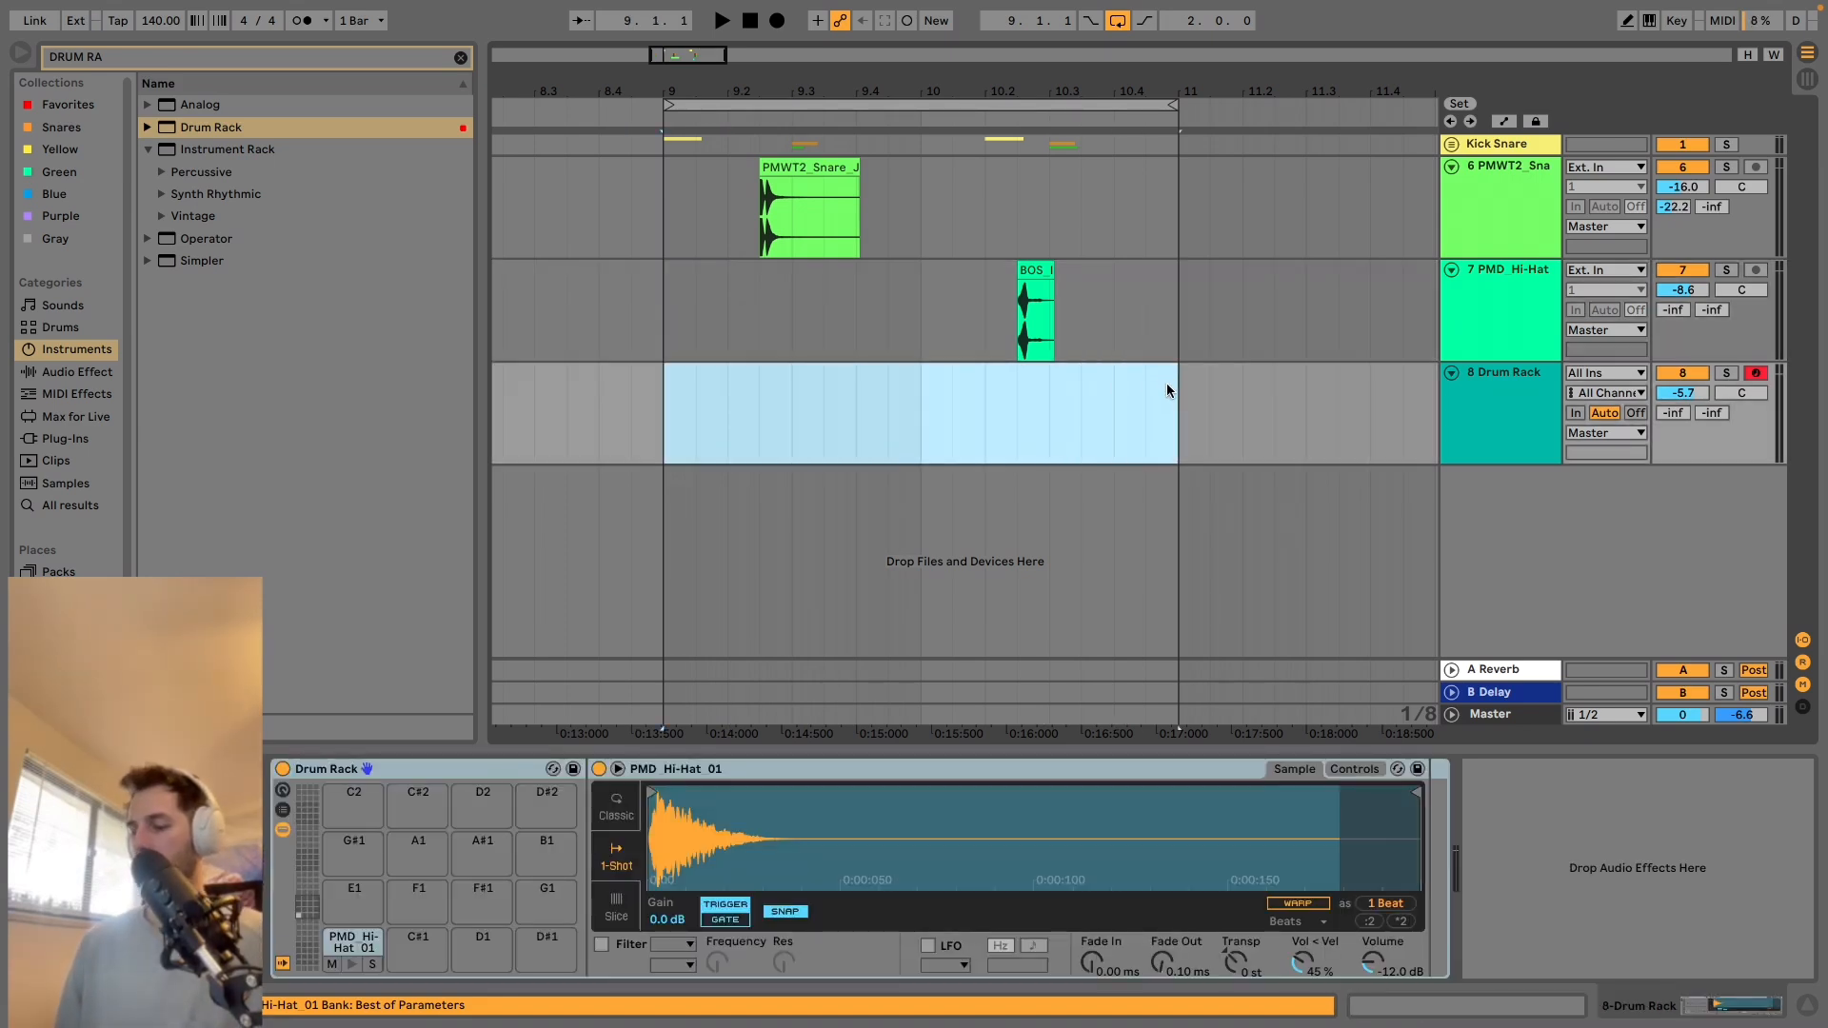
{"action": "key", "text": "super+shift+m"}
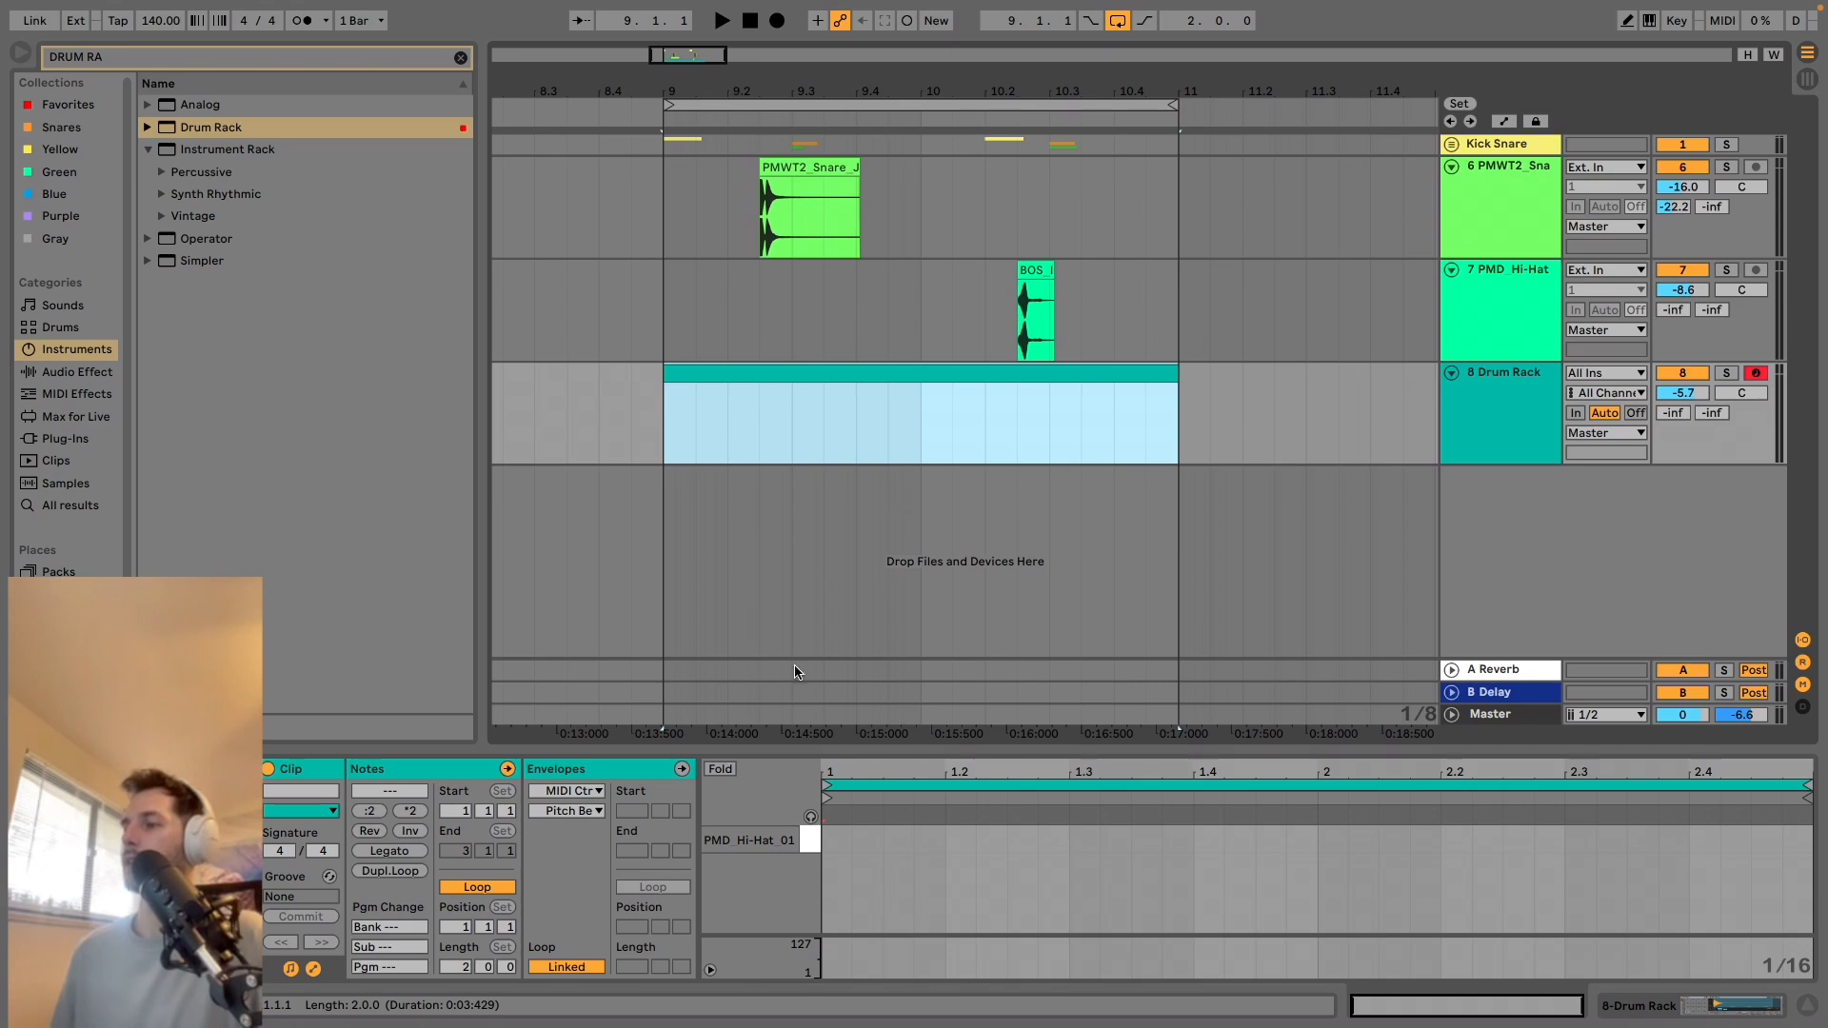
{"action": "left_click", "coordinate": [842, 842]}
{"action": "left_click", "coordinate": [909, 842]}
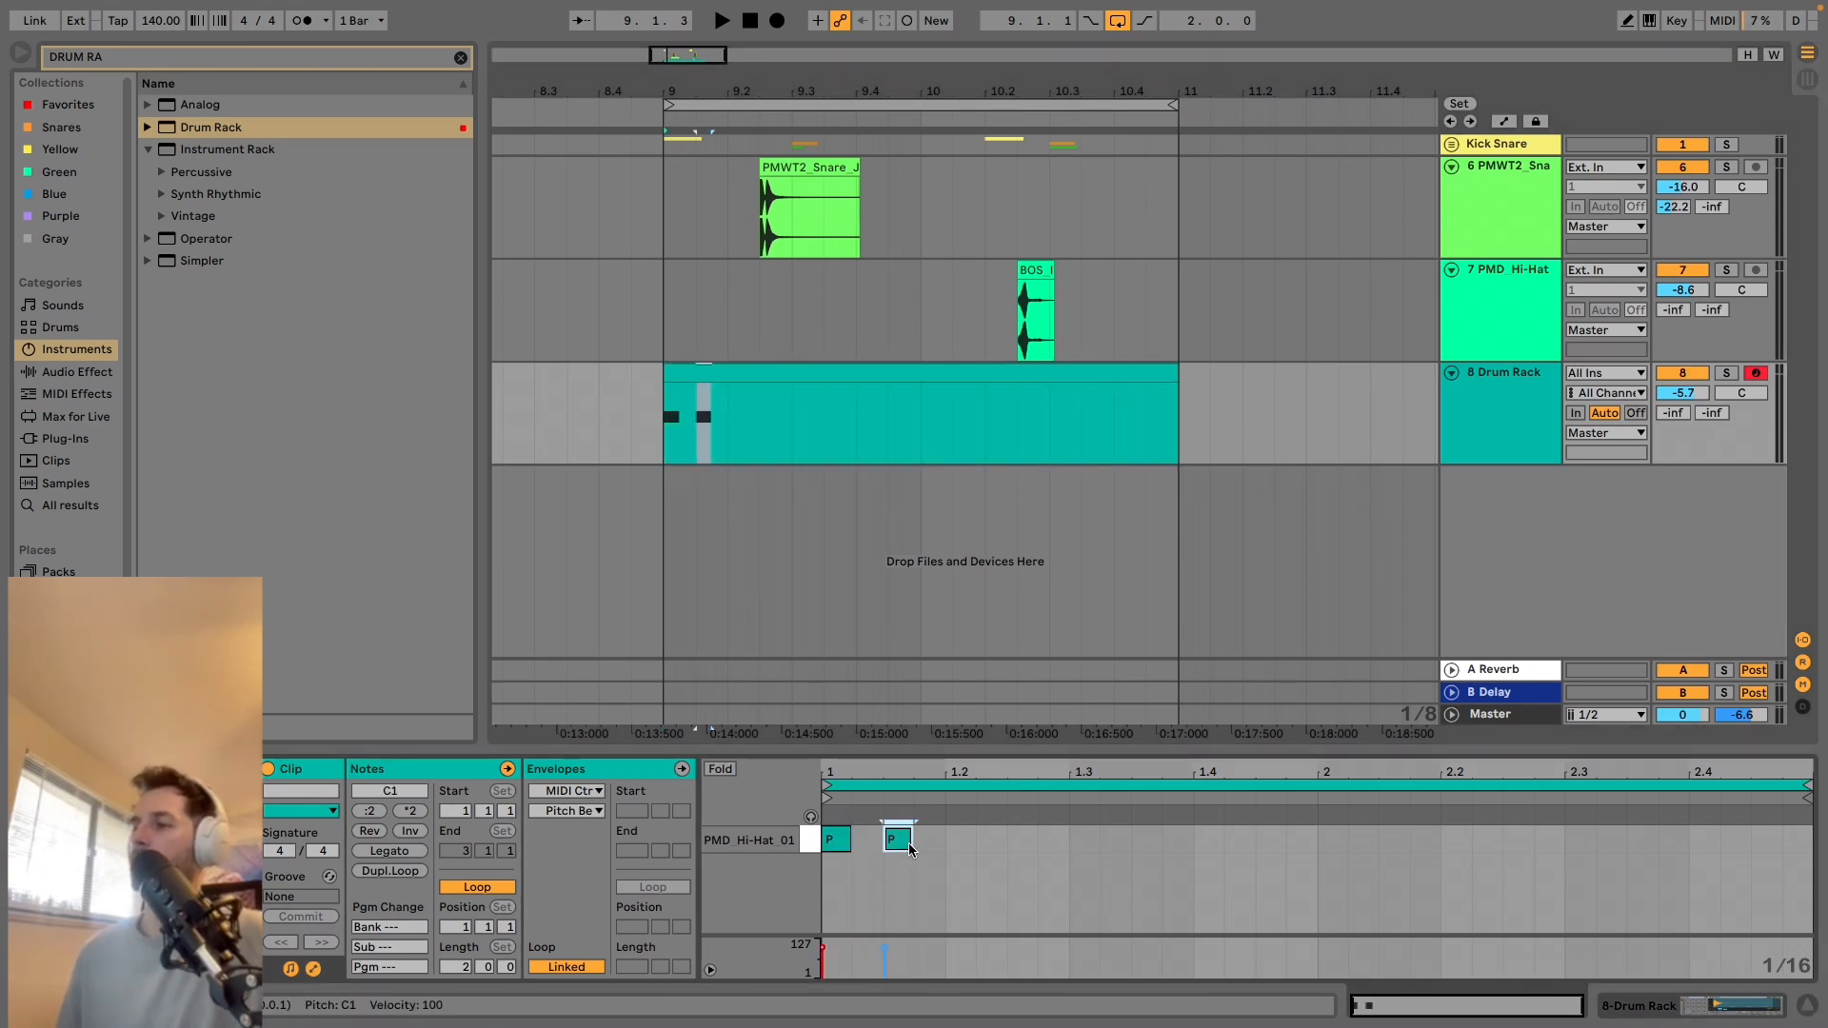
{"action": "key", "text": "space"}
{"action": "left_click", "coordinate": [957, 840]}
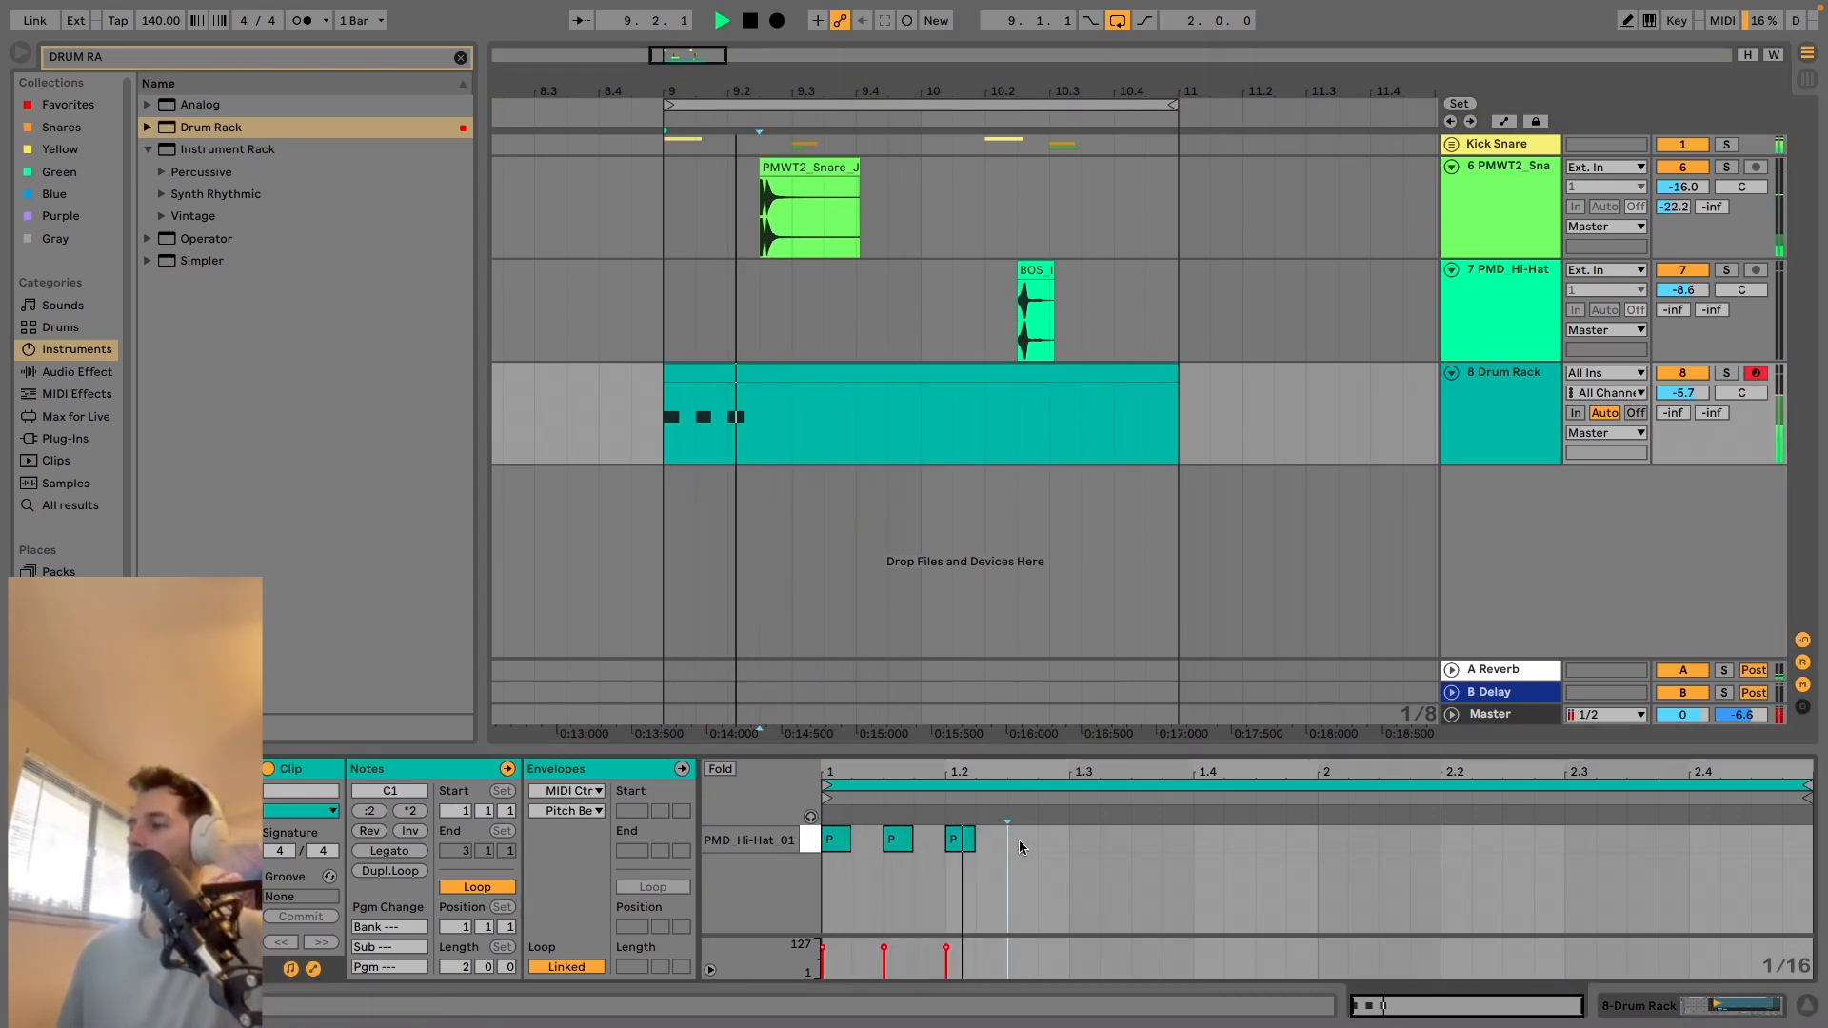
{"action": "left_click", "coordinate": [1019, 840]}
{"action": "left_click", "coordinate": [1084, 840]}
{"action": "key", "text": "space"}
{"action": "left_click", "coordinate": [1143, 840]}
{"action": "key", "text": "space"}
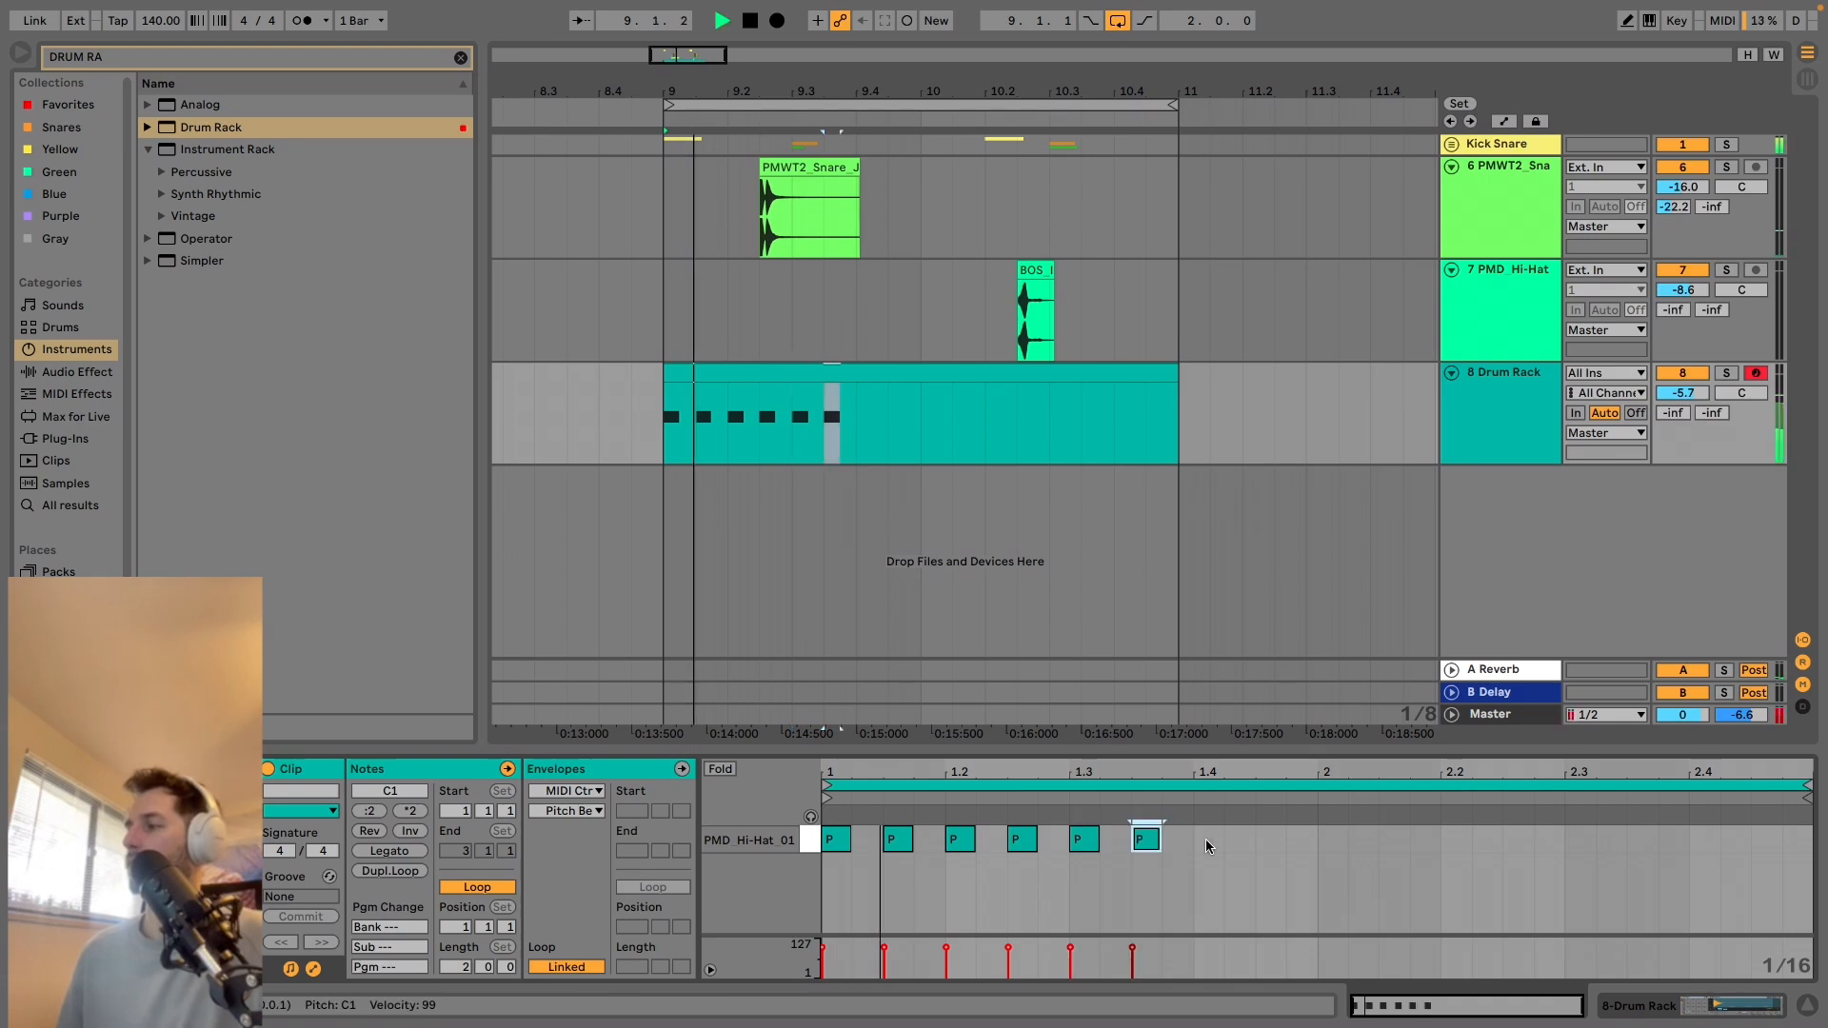
{"action": "left_click", "coordinate": [1207, 840]}
{"action": "left_click", "coordinate": [1257, 840]}
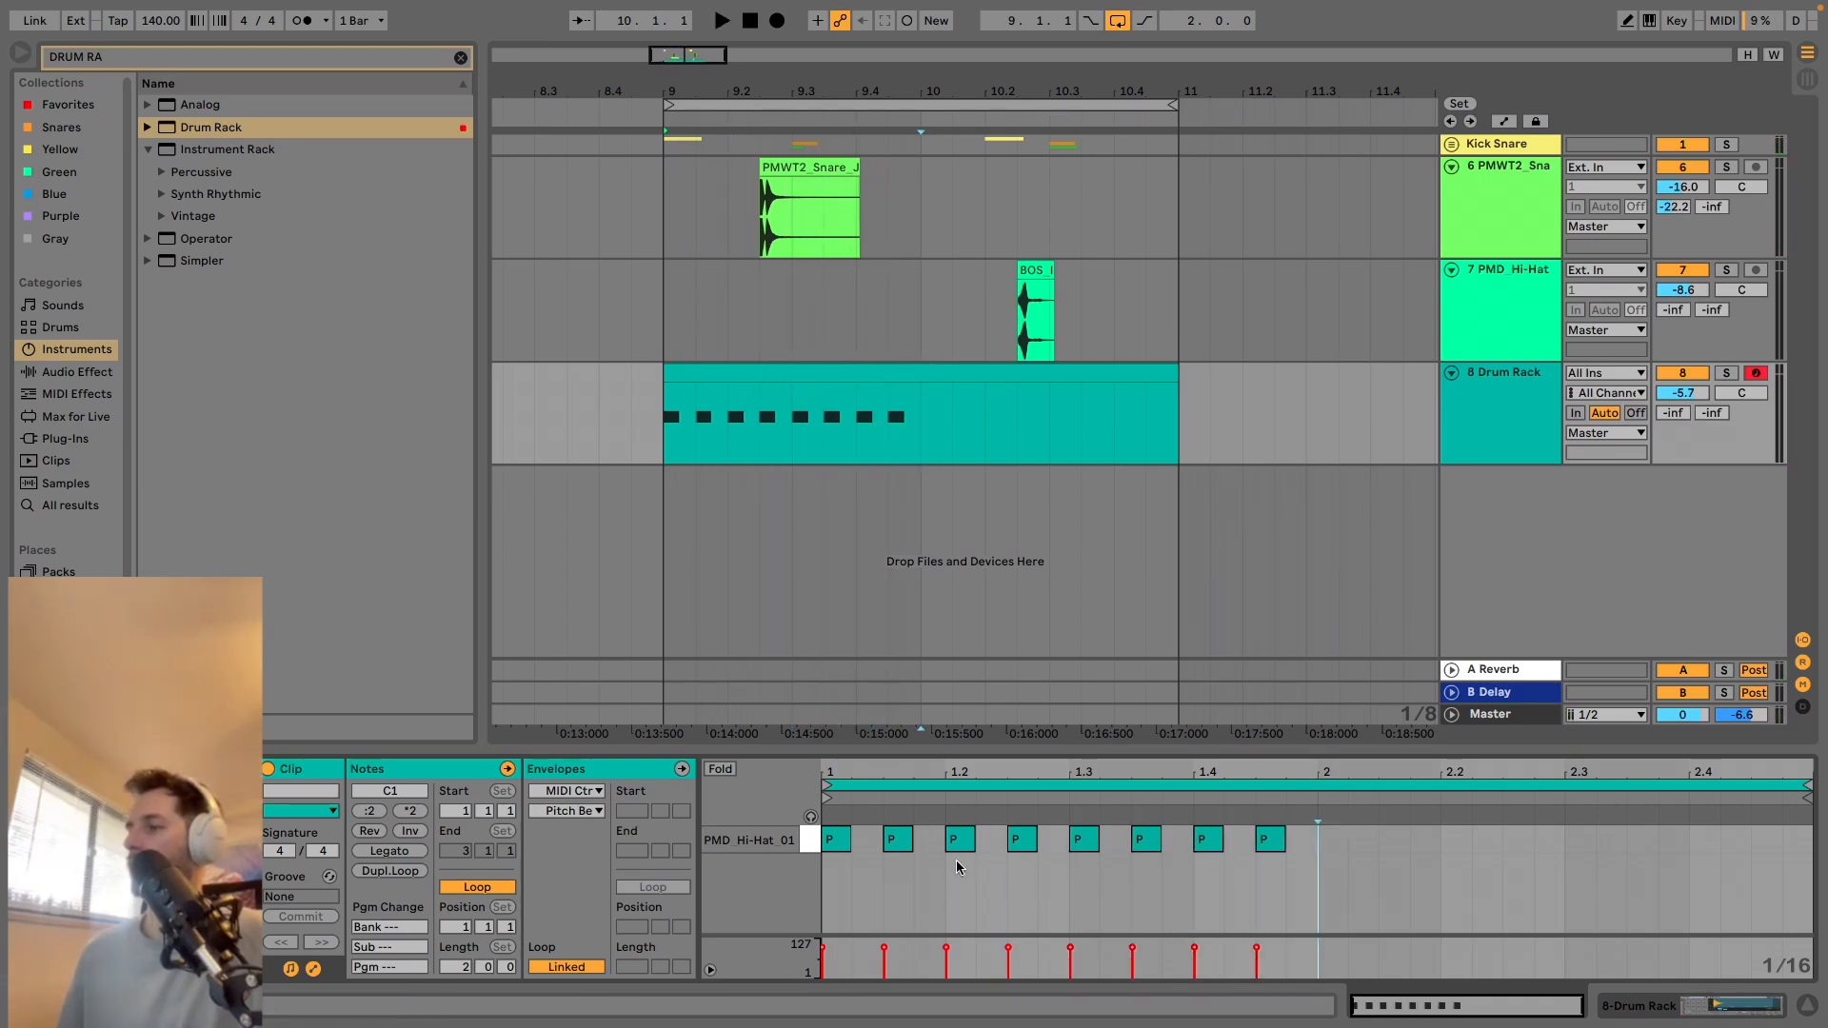
Delete the four off-beat hi-hat notes from the clip's first bar and play the pattern.
{"action": "left_click", "coordinate": [898, 841]}
{"action": "left_click", "coordinate": [1024, 841]}
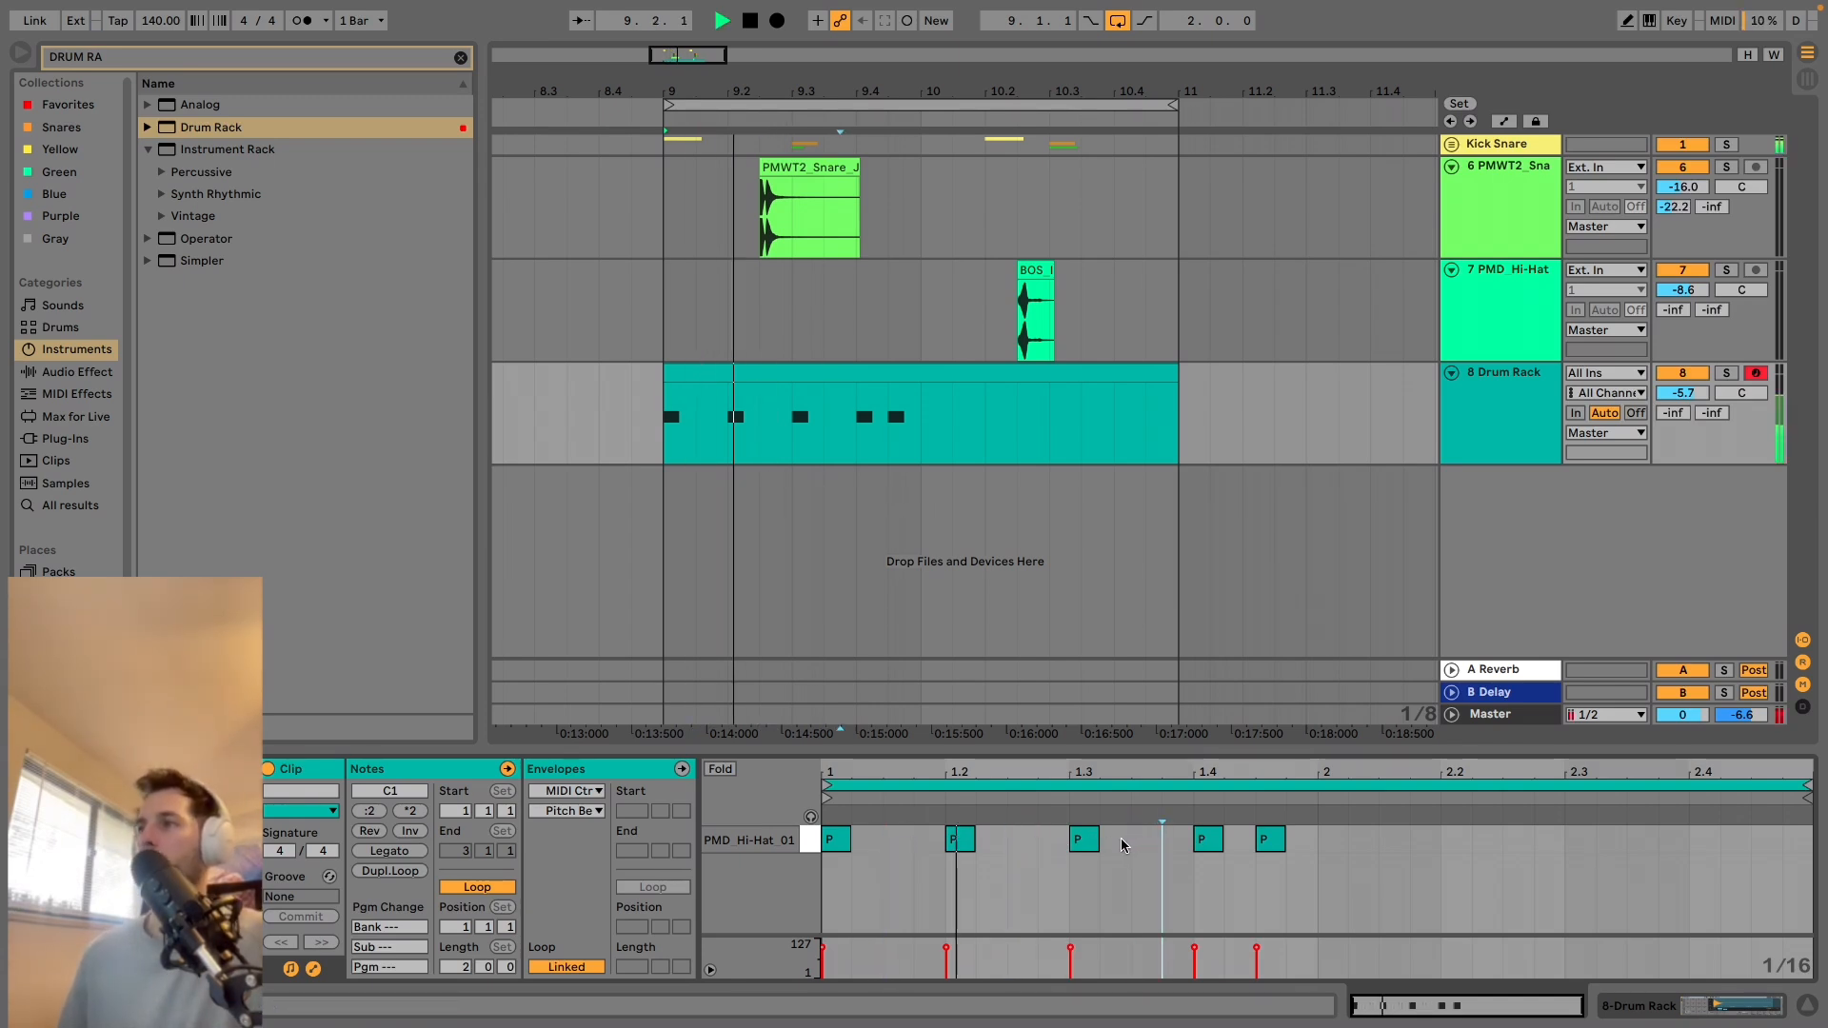
{"action": "left_click", "coordinate": [1276, 842]}
{"action": "key", "text": "Delete"}
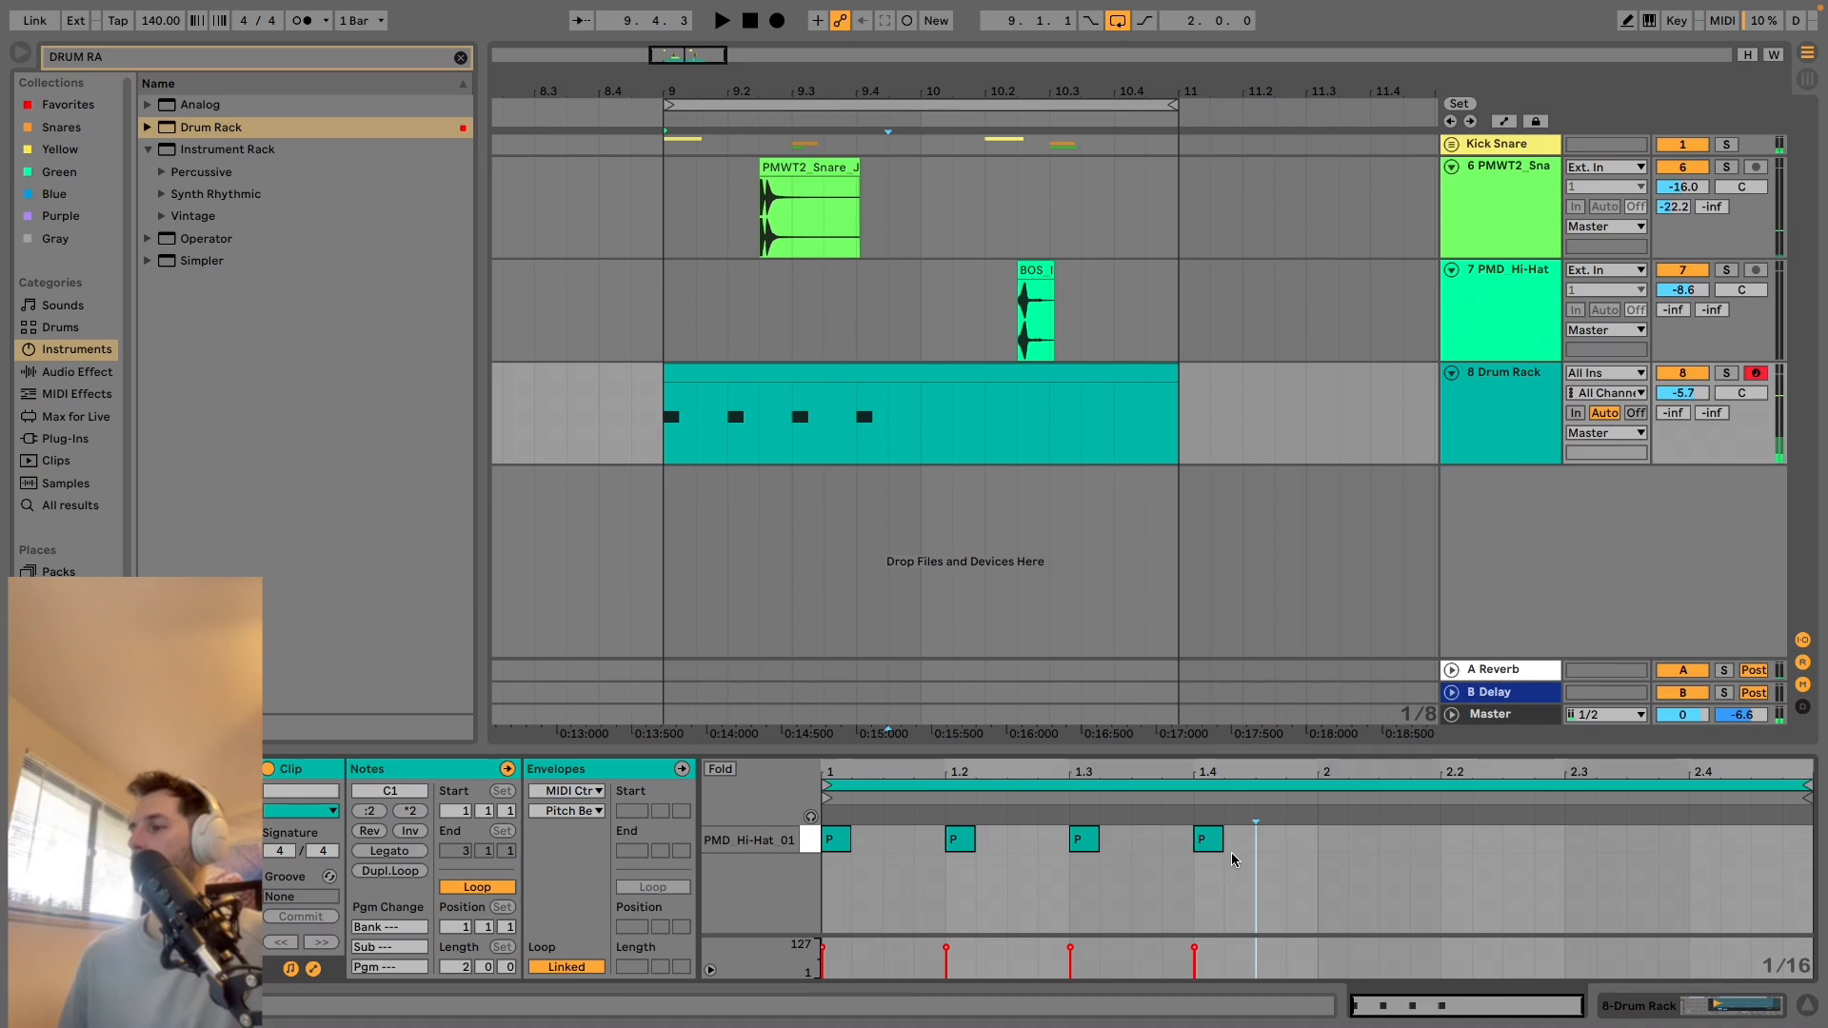
{"action": "key", "text": "space"}
Shift the four hi-hat notes slightly later off the grid, play the clip, and add a hi-hat note at 1.1.4.
{"action": "left_click_drag", "start_coordinate": [1267, 835], "coordinate": [836, 837]}
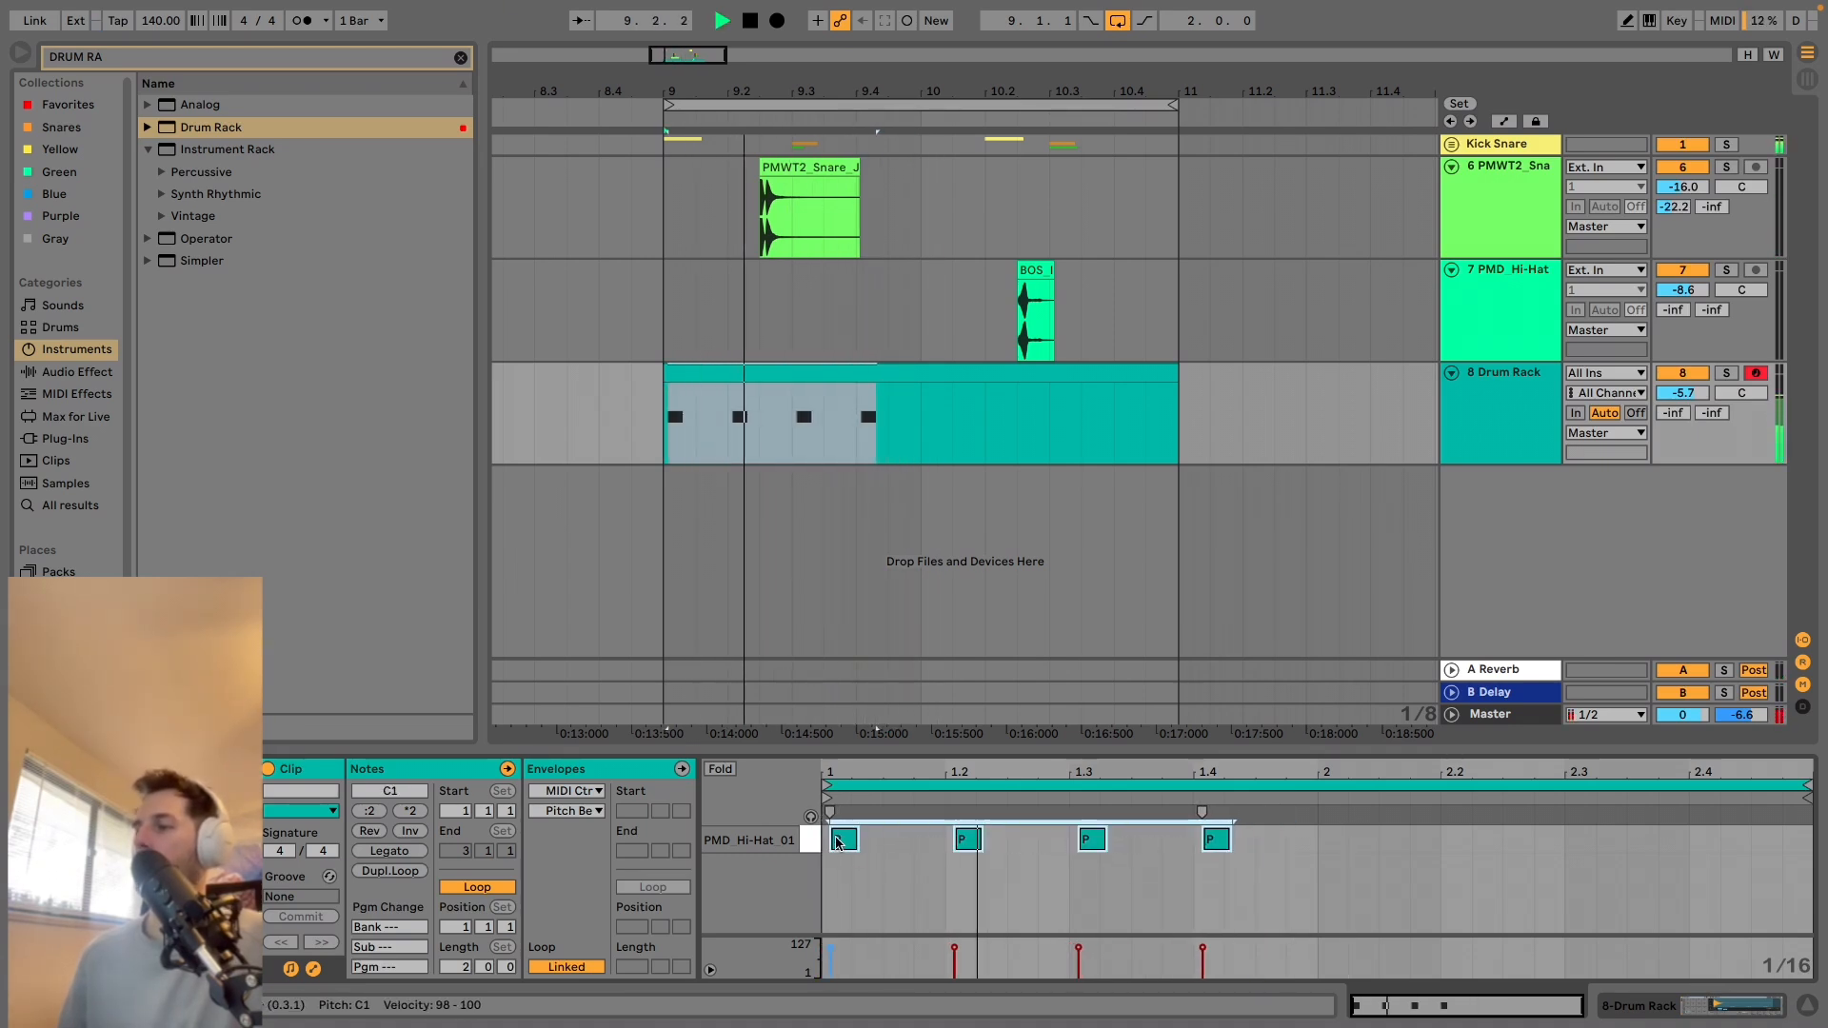
{"action": "left_click", "coordinate": [888, 844]}
{"action": "key", "text": "space"}
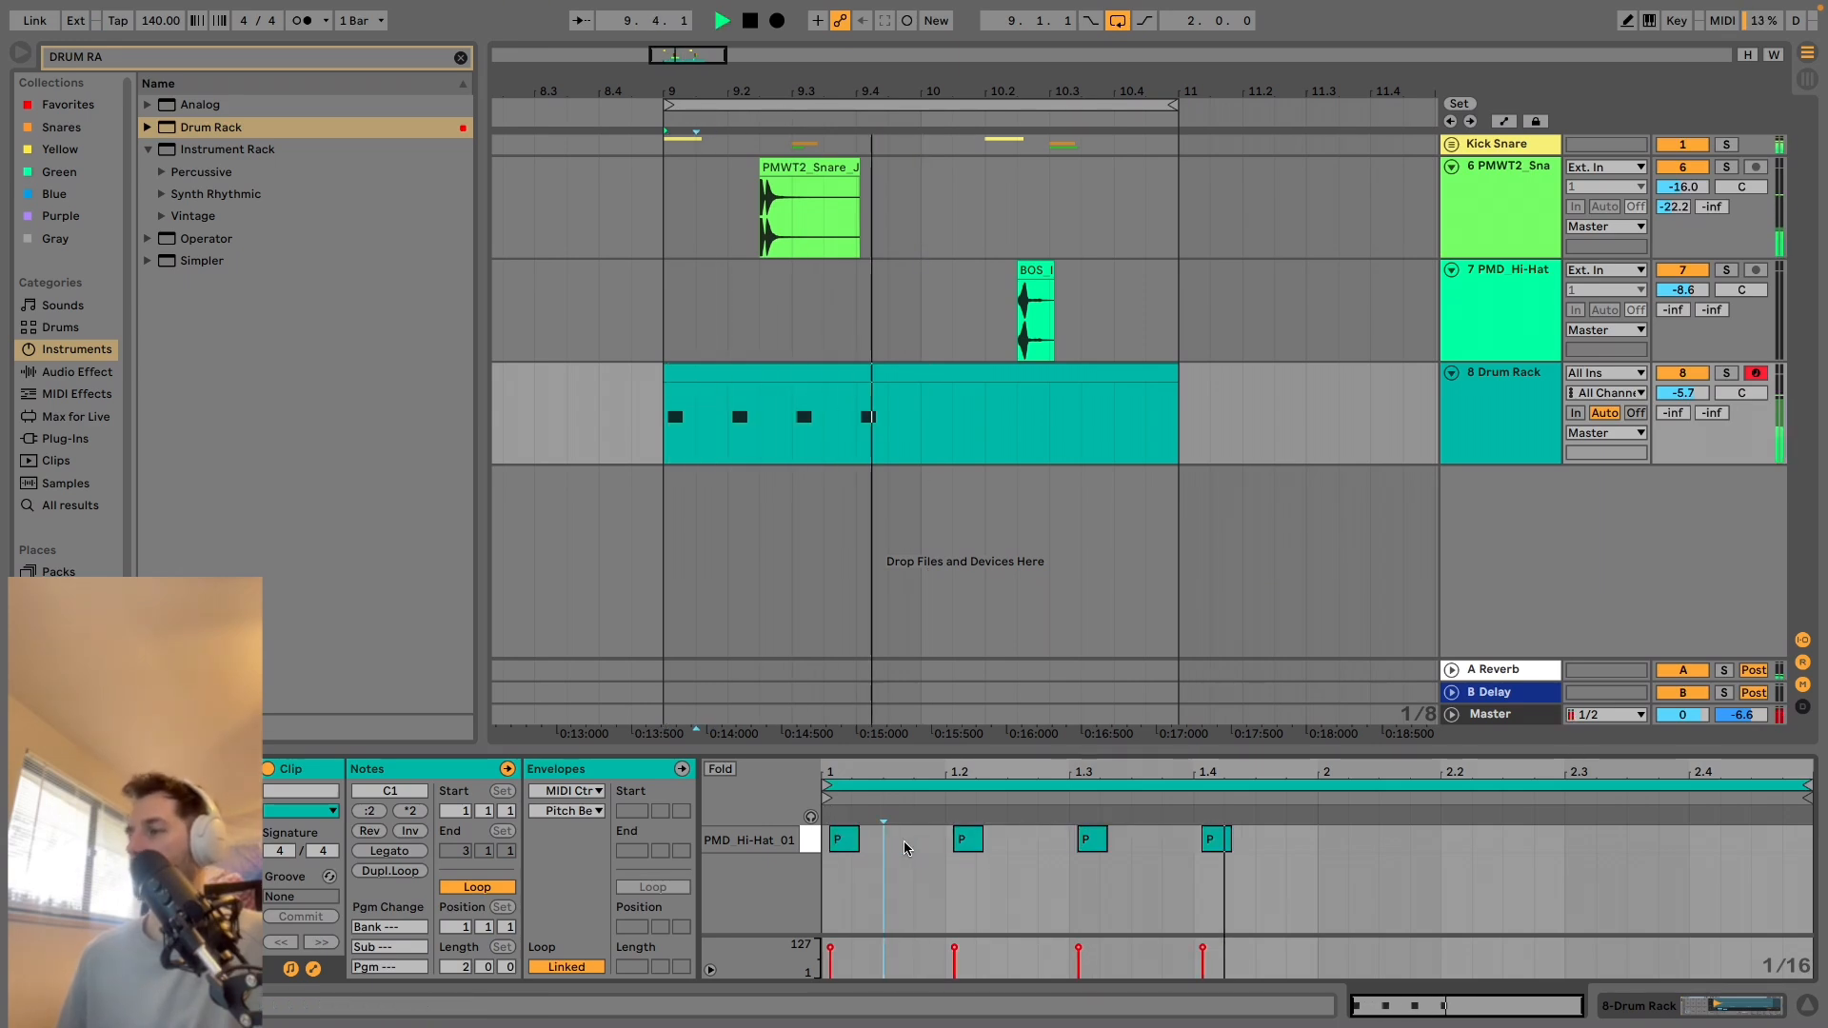
{"action": "double_click", "coordinate": [938, 840]}
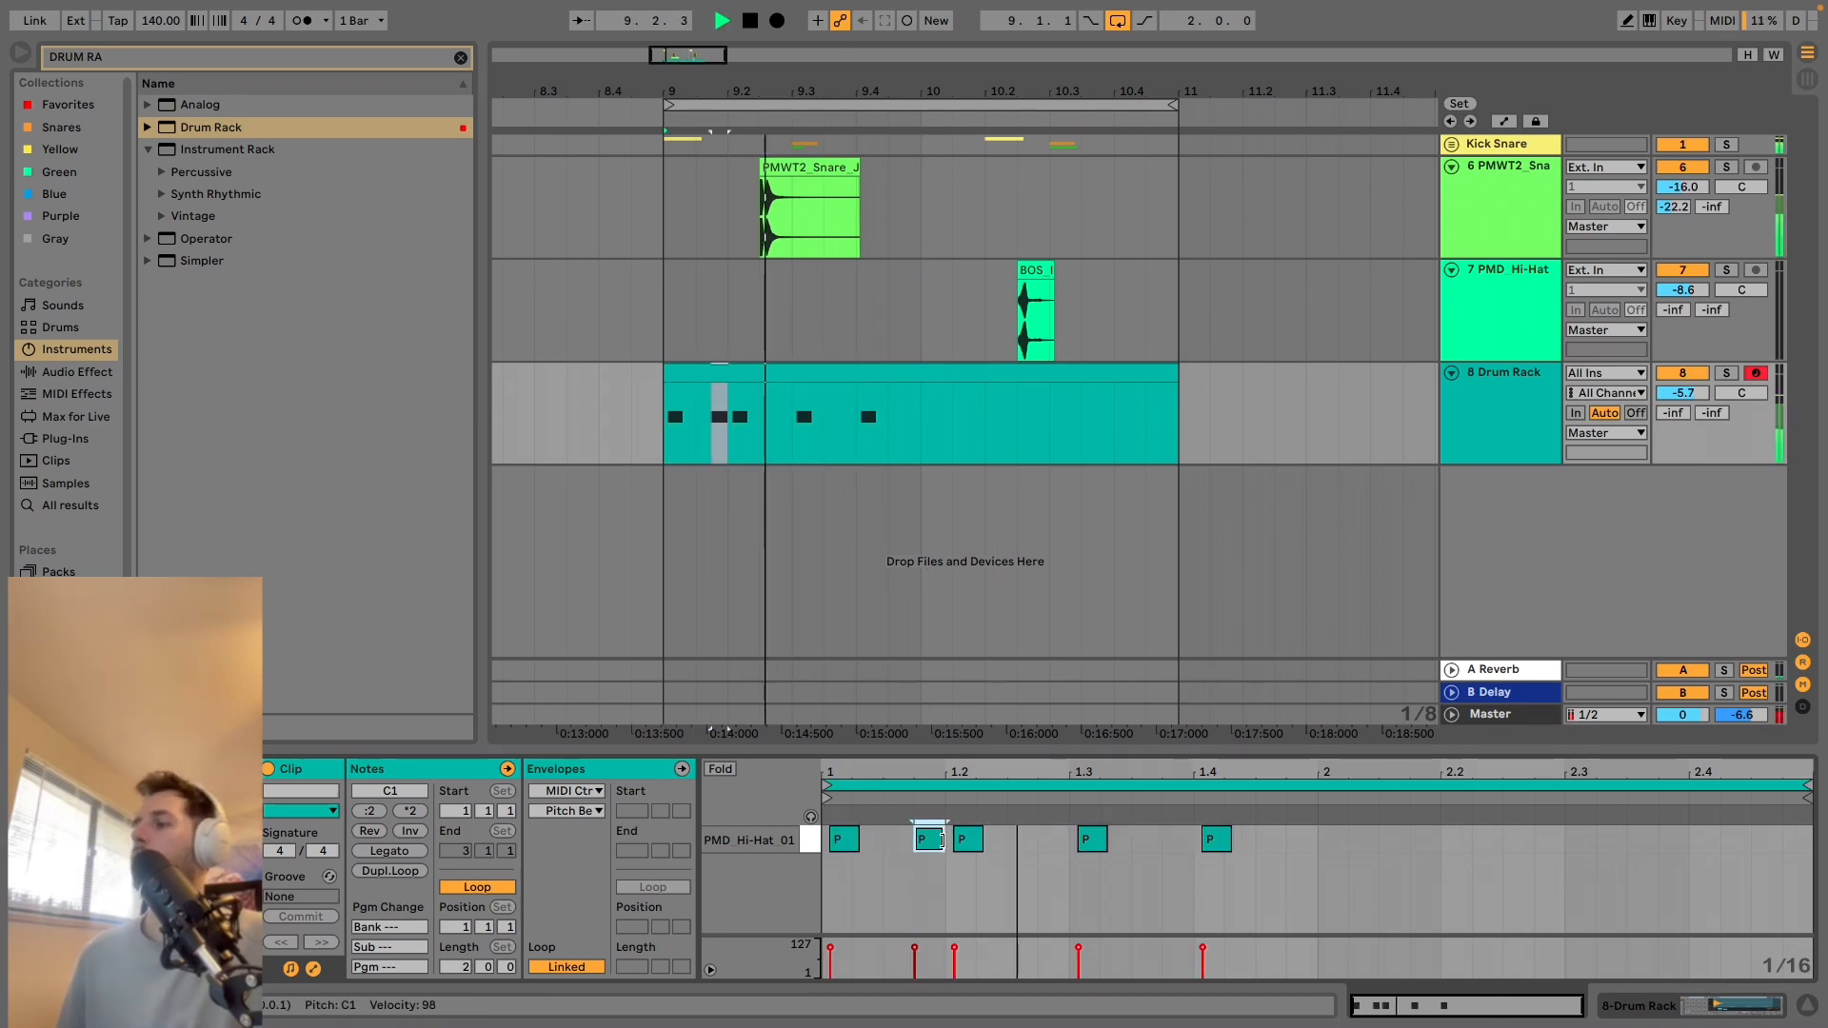
Delete the hi-hat note at 1.1.4, lower the velocities of the notes on beats 2 and 4, and play the pattern.
{"action": "double_click", "coordinate": [930, 839]}
{"action": "key", "text": "space"}
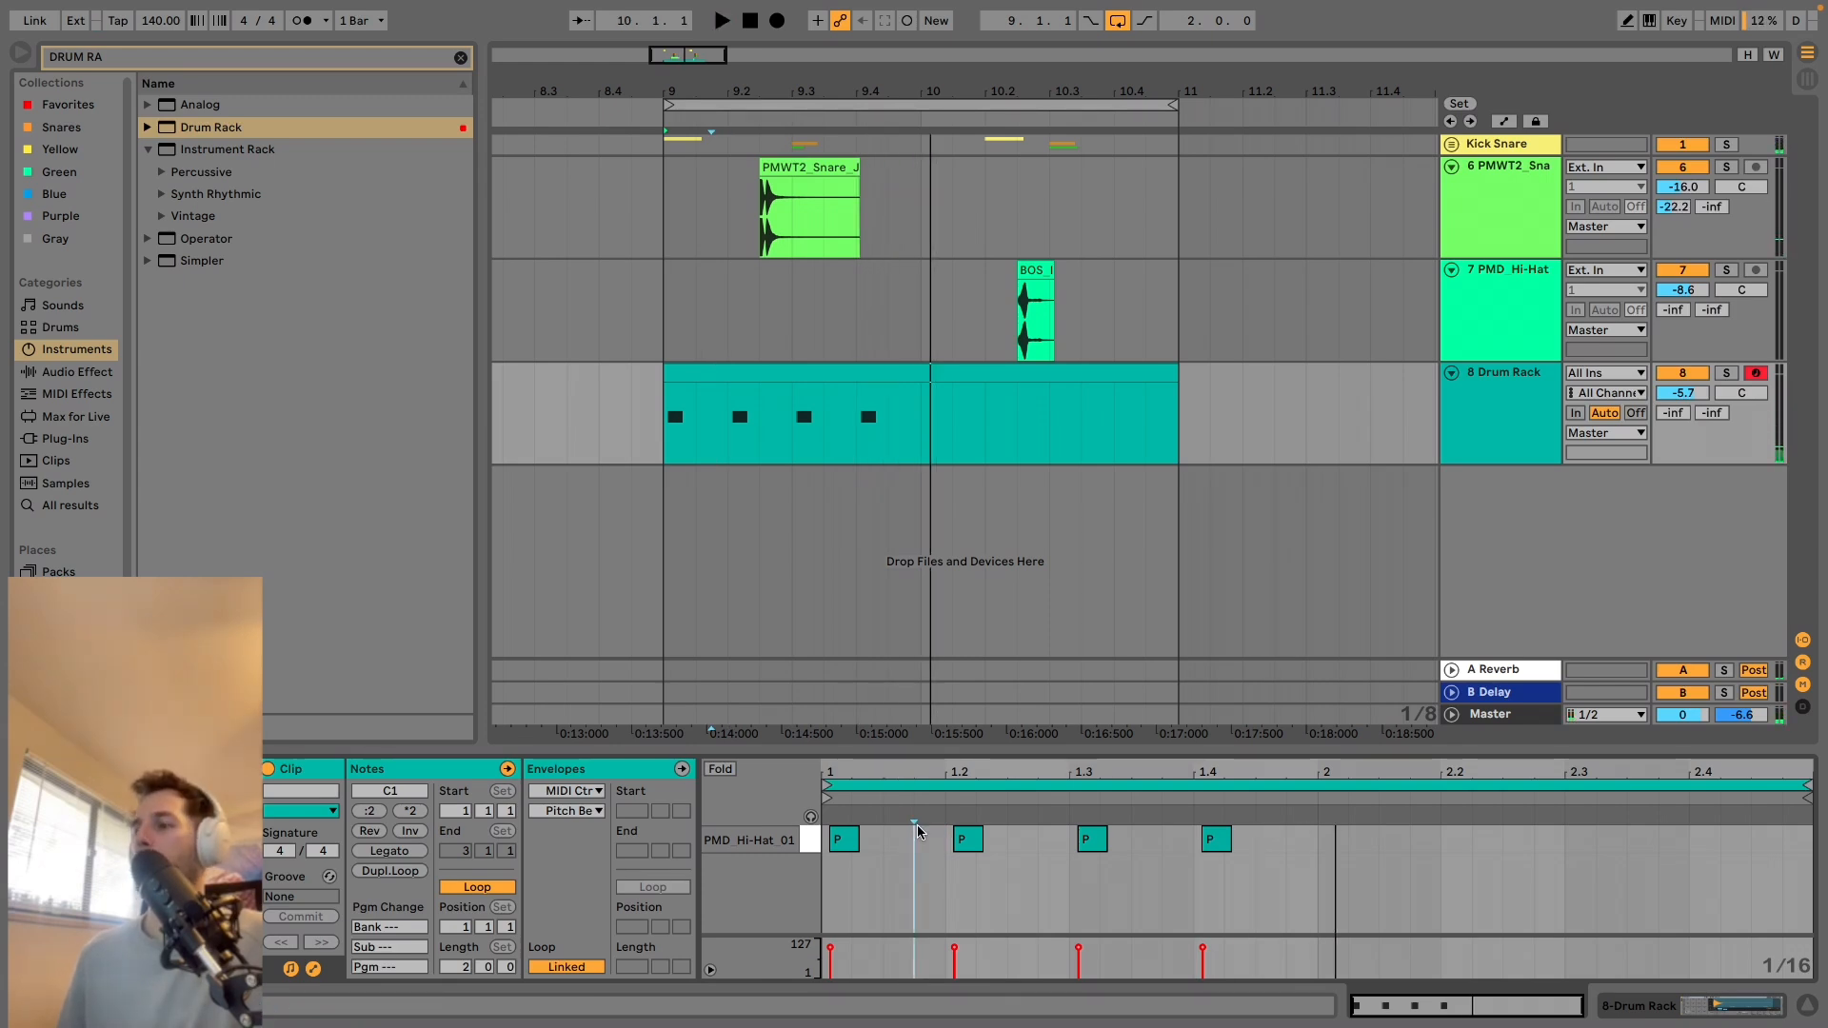
{"action": "left_click_drag", "start_coordinate": [960, 936], "coordinate": [959, 854]}
{"action": "left_click", "coordinate": [968, 838]}
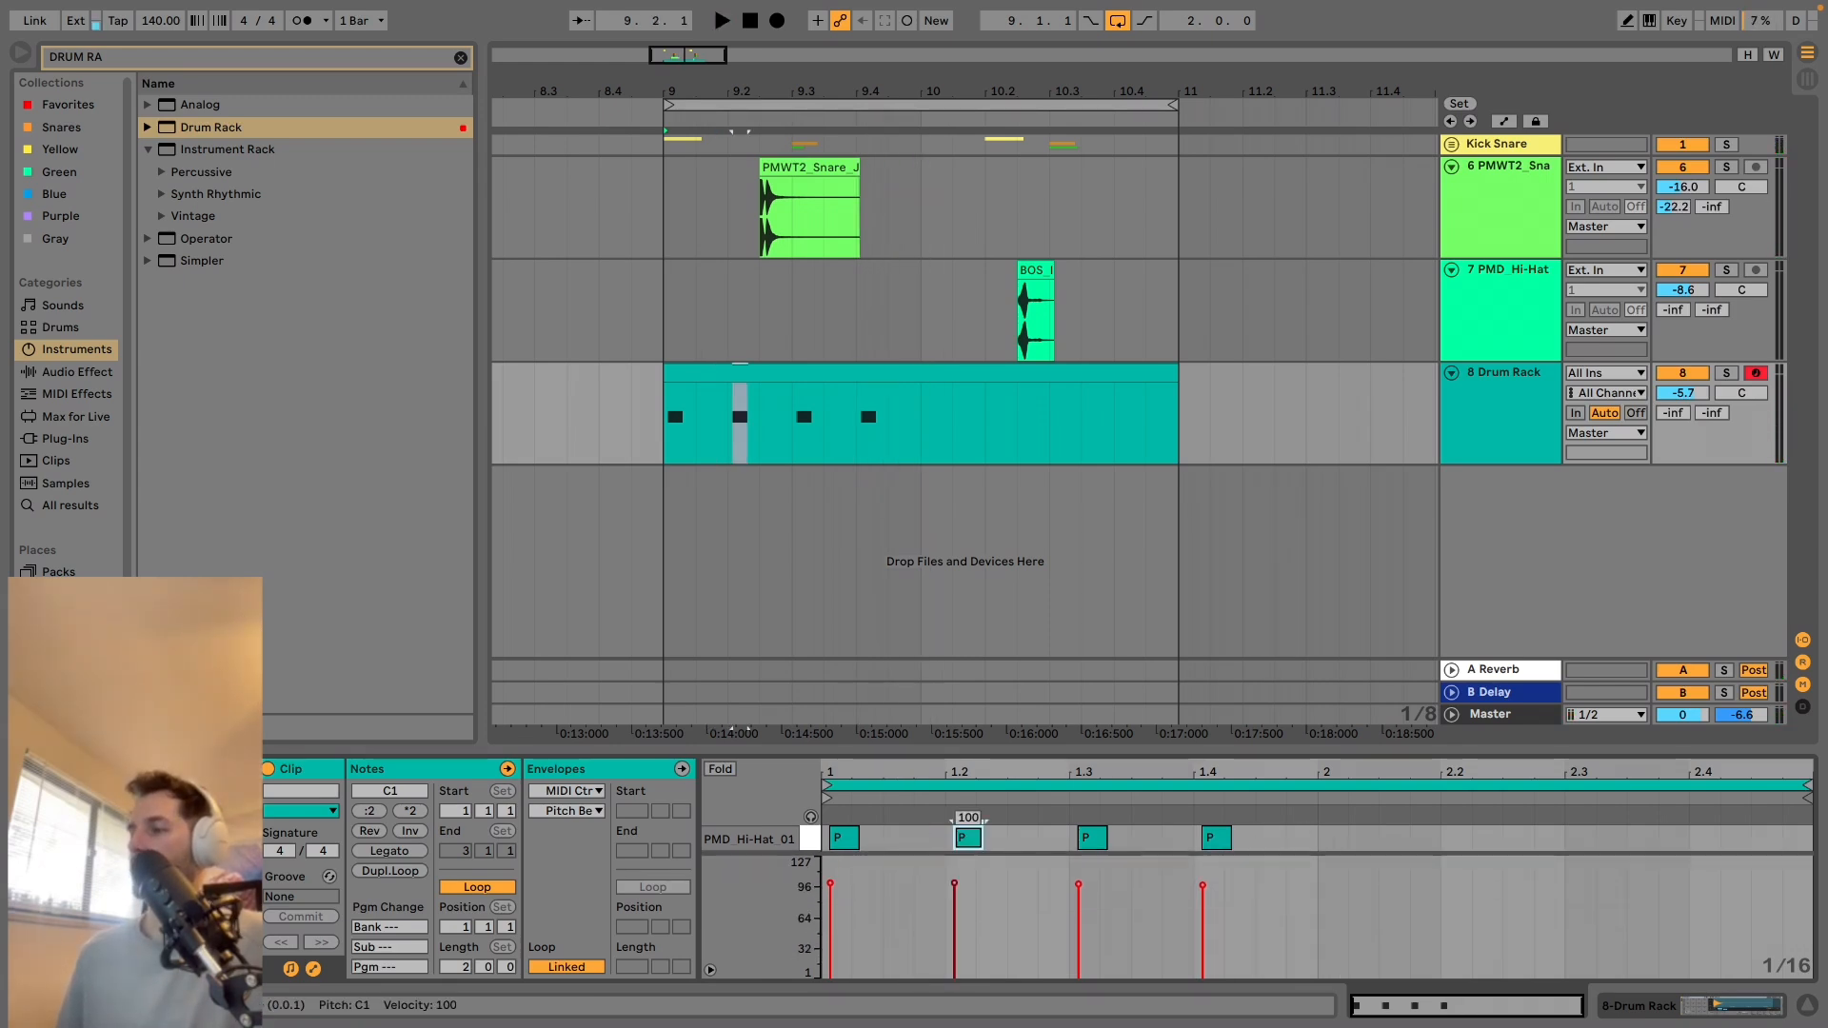
{"action": "left_click_drag", "start_coordinate": [1190, 895], "coordinate": [1190, 942]}
{"action": "key", "text": "space"}
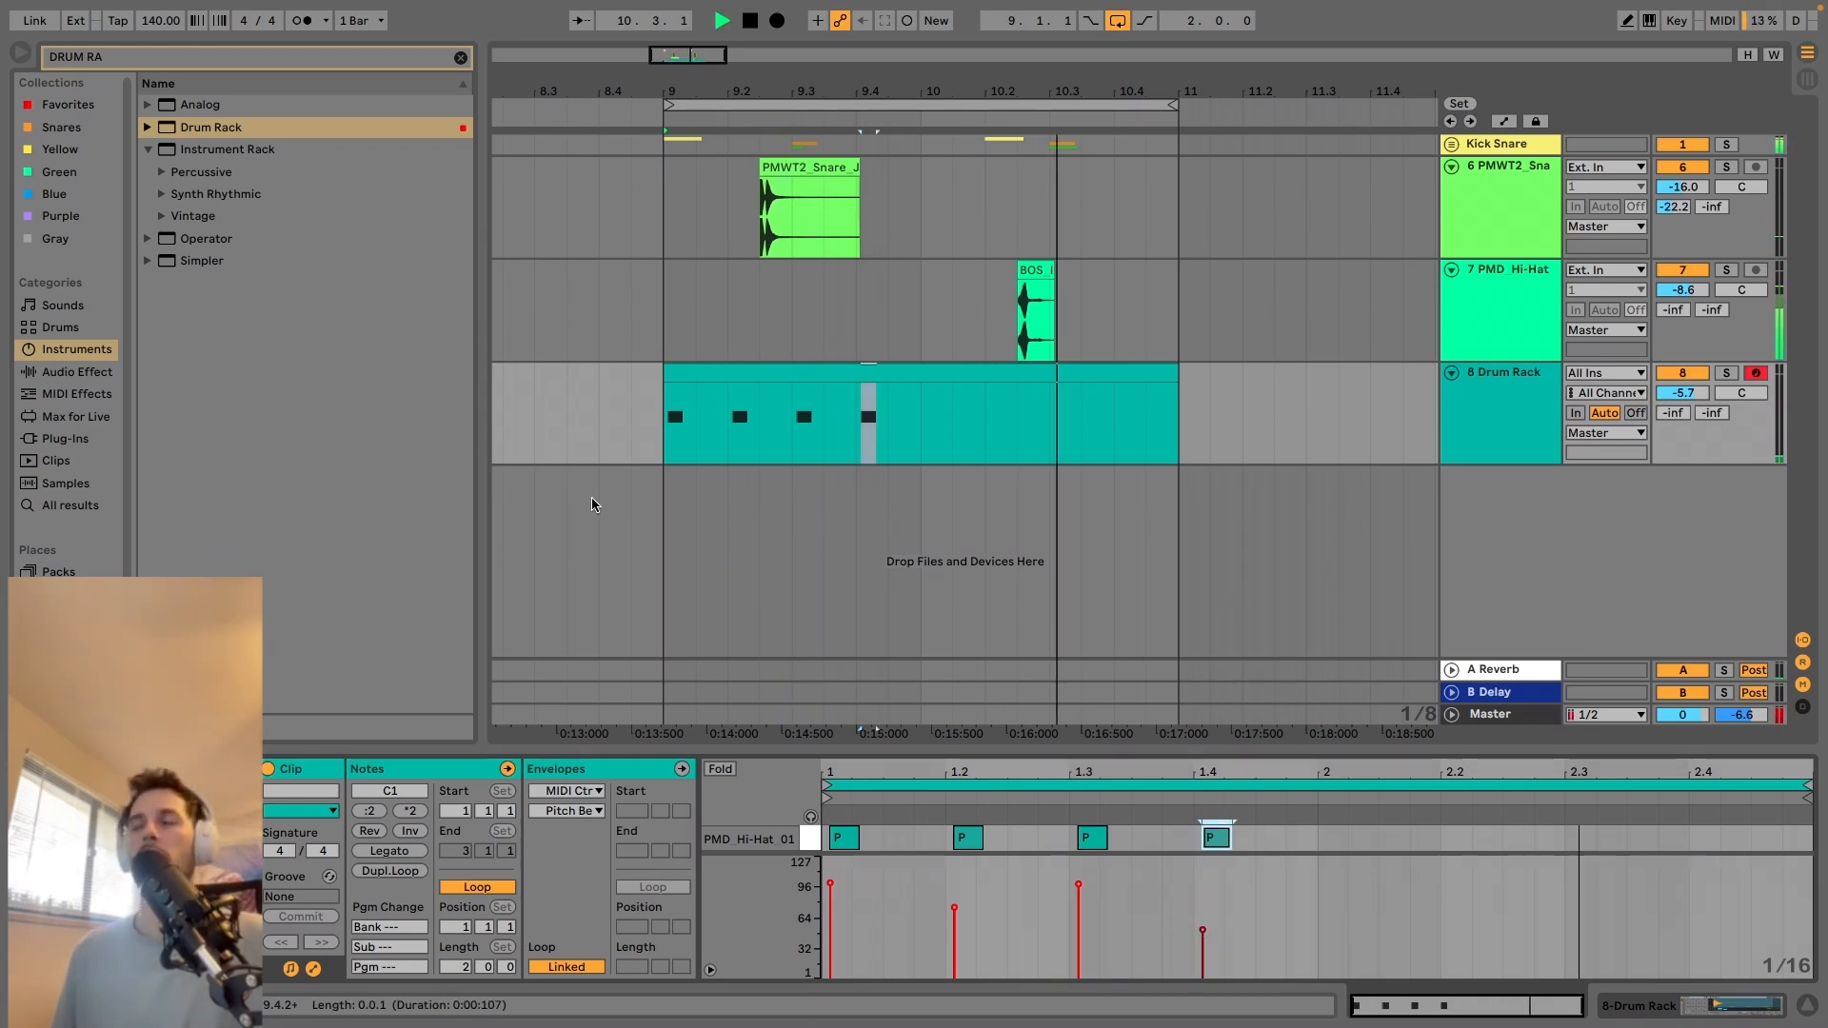
Duplicate the first bar of the Drum Rack hi-hat pattern into bar 10 and play it from 9.1.1.
{"action": "key", "text": "space"}
{"action": "left_click_drag", "start_coordinate": [917, 427], "coordinate": [657, 427]}
{"action": "key", "text": "ctrl+d"}
{"action": "left_click", "coordinate": [666, 358]}
{"action": "key", "text": "space"}
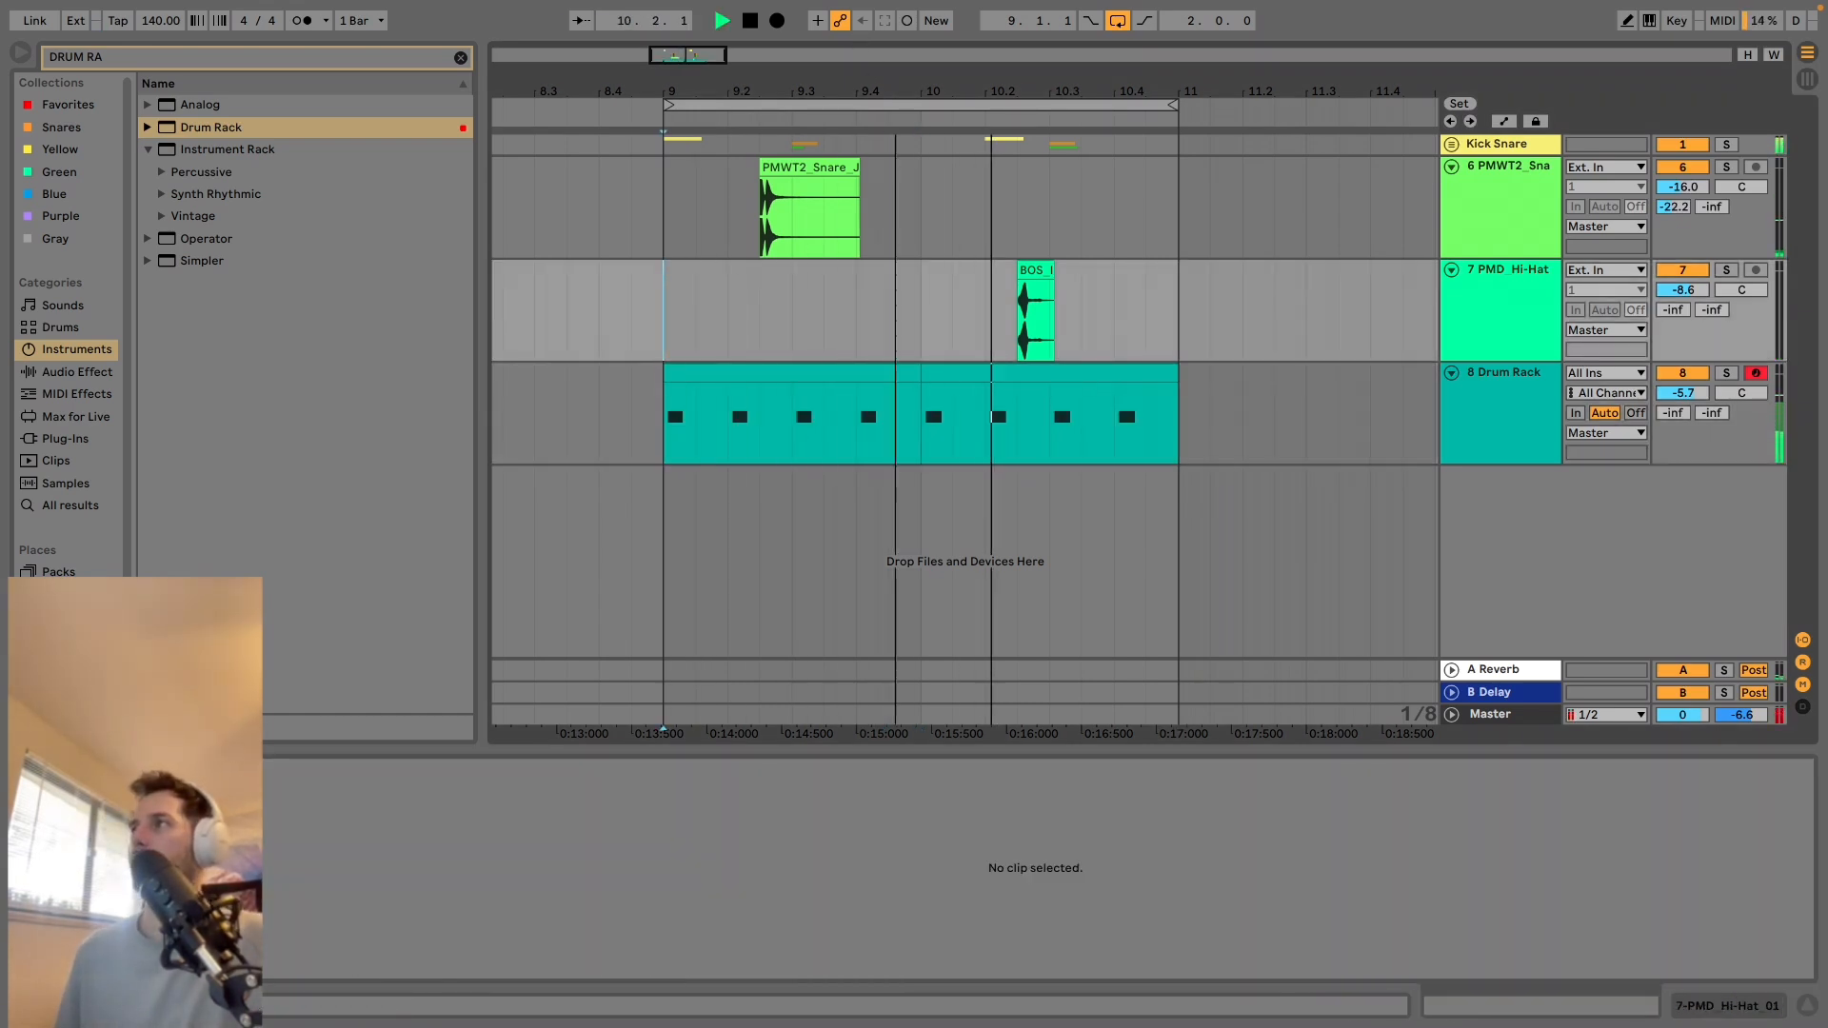
Consolidate the two Drum Rack clips in bars 9 and 10 into one two-bar clip.
{"action": "scroll", "coordinate": [759, 345], "scroll_direction": "down", "scroll_amount": 4}
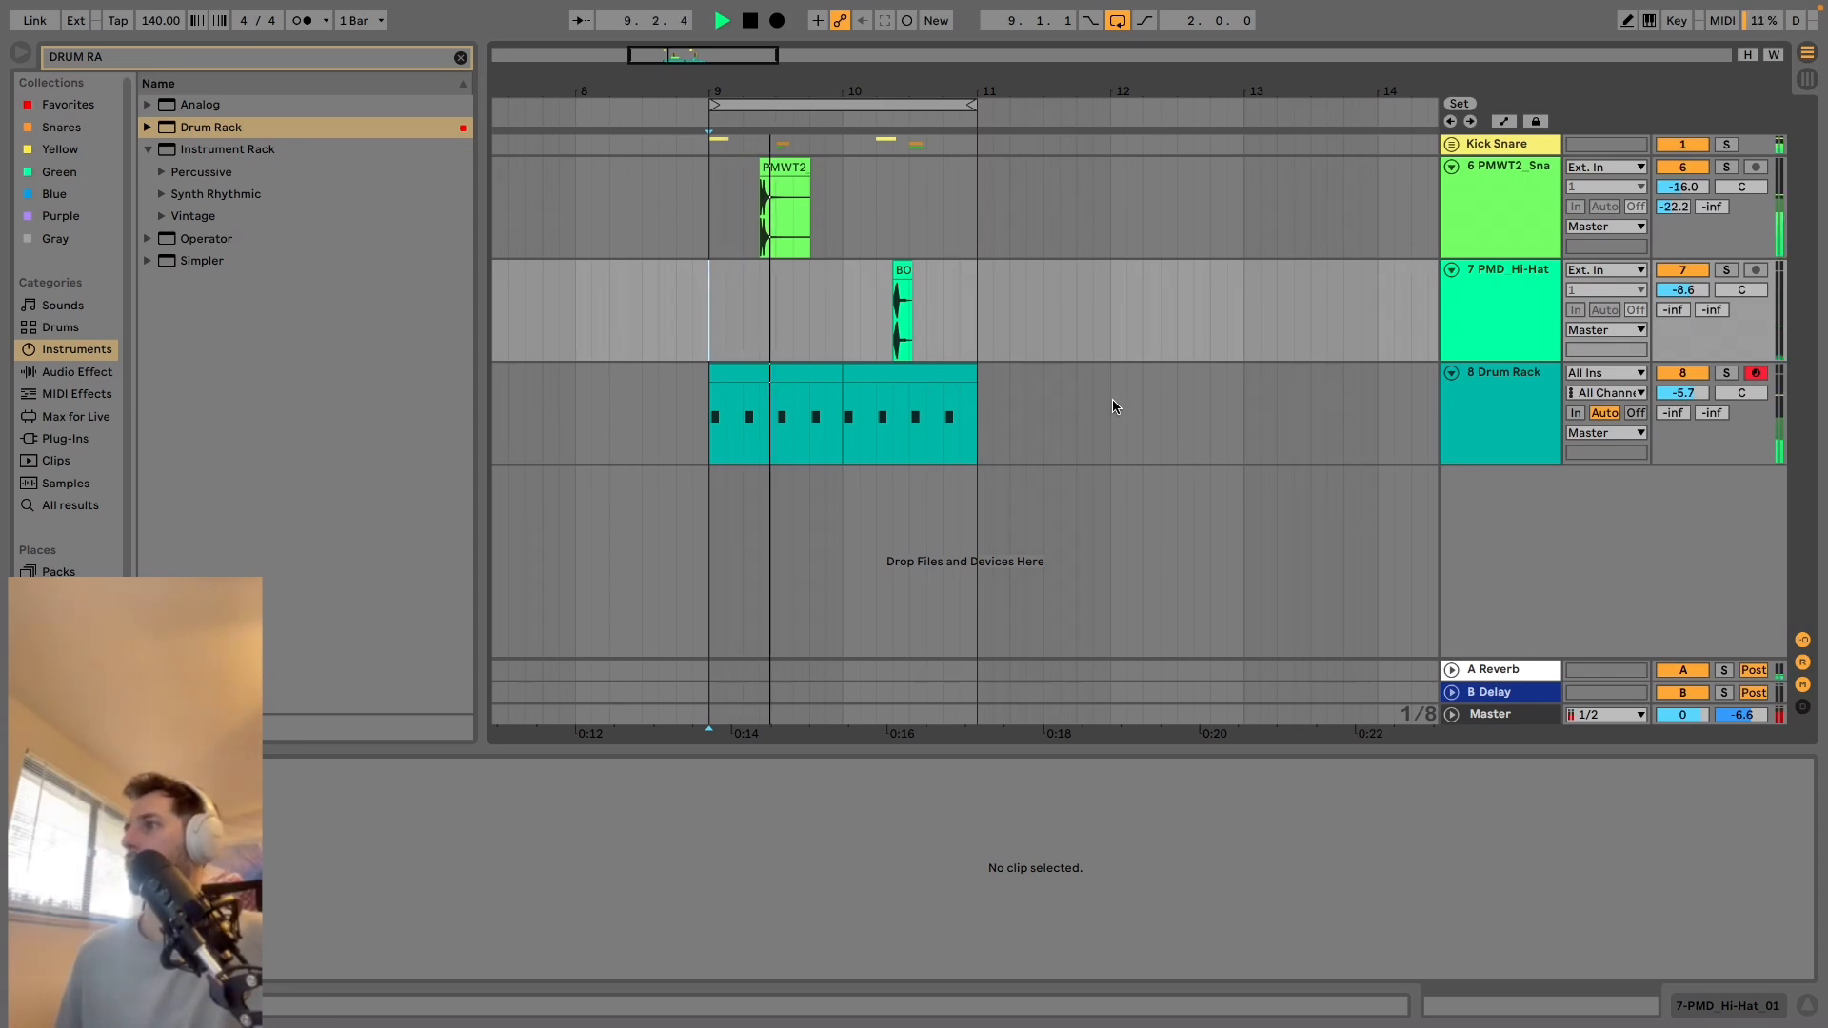
{"action": "left_click", "coordinate": [788, 381]}
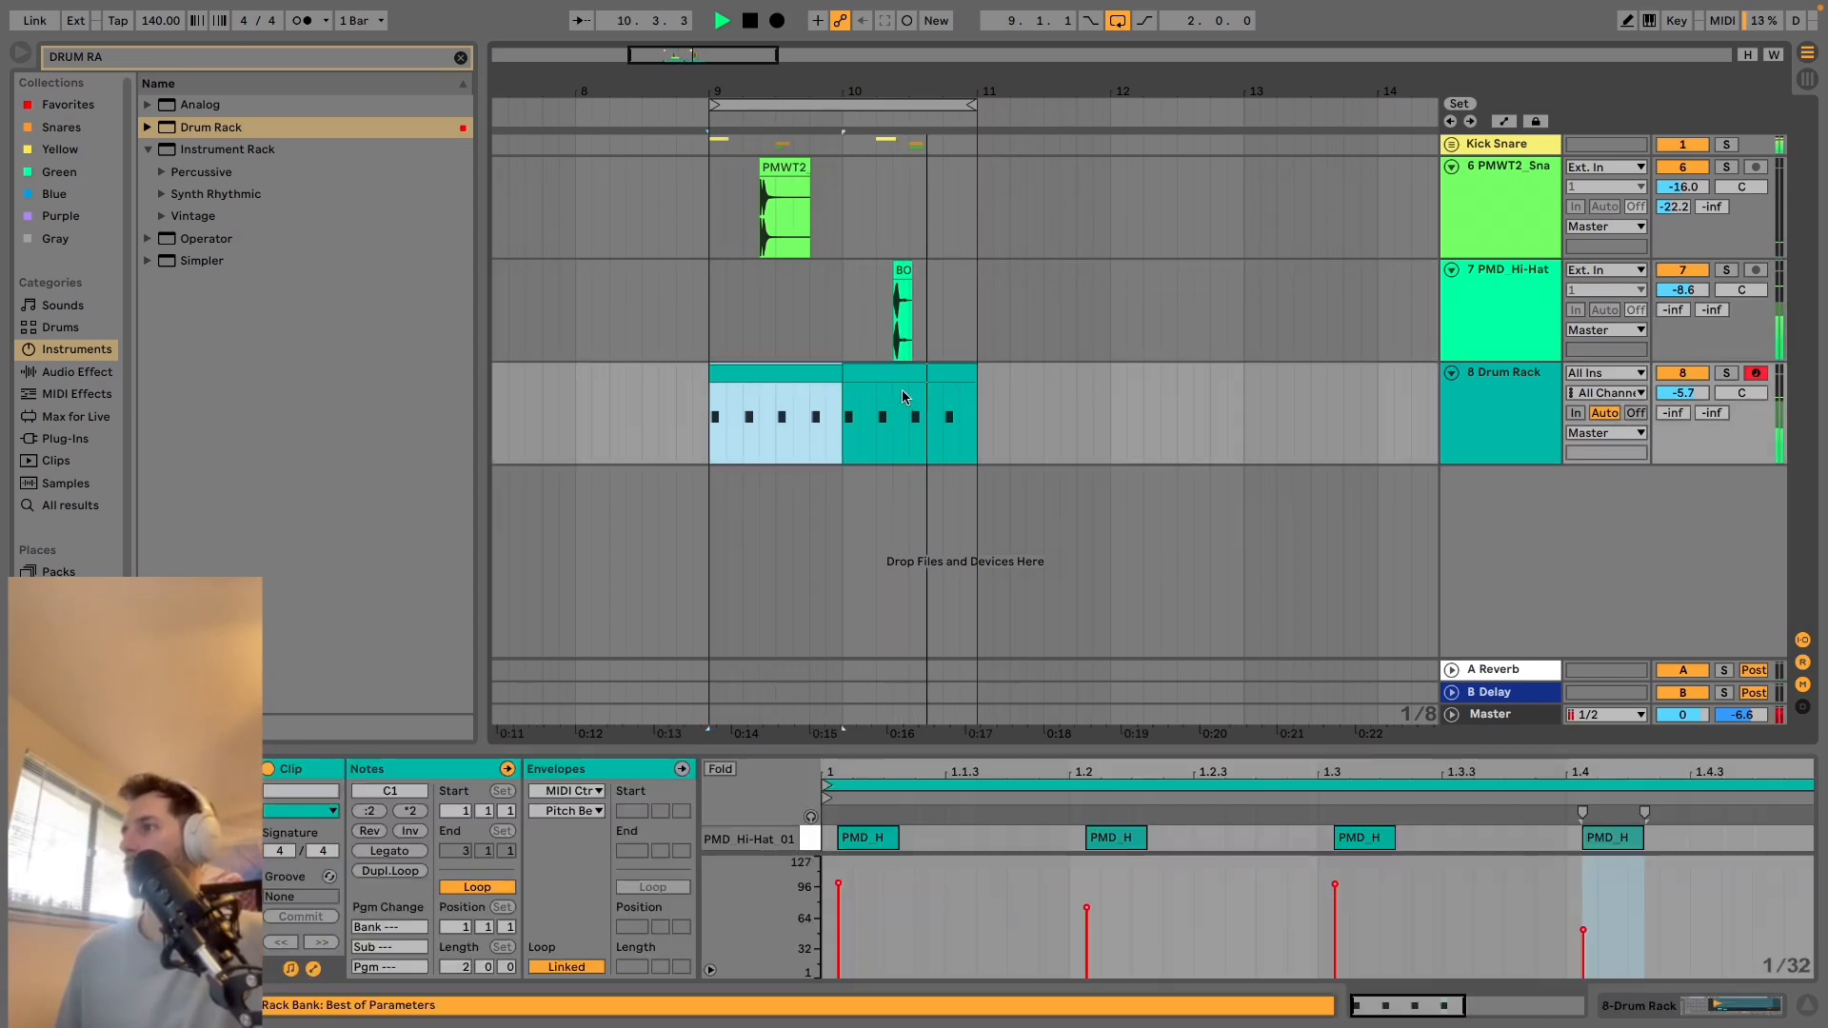
{"action": "left_click", "coordinate": [900, 374], "text": "shift"}
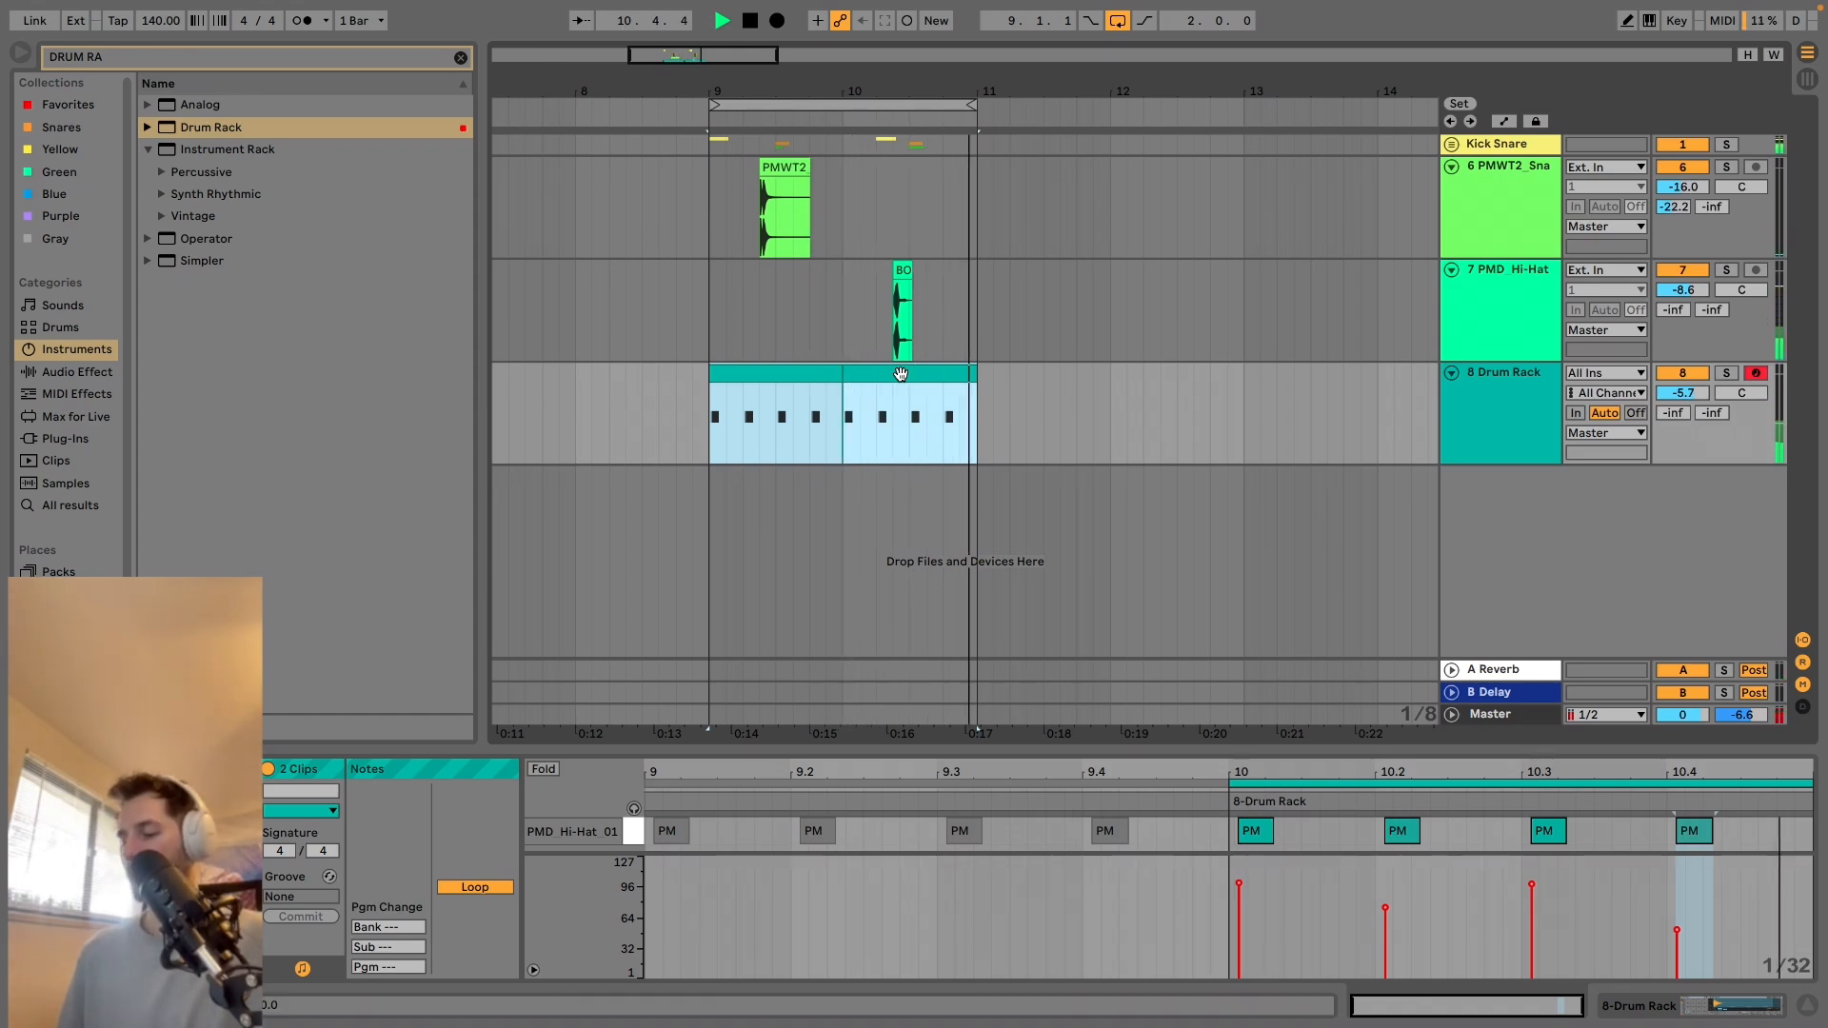
{"action": "key", "text": "ctrl+j"}
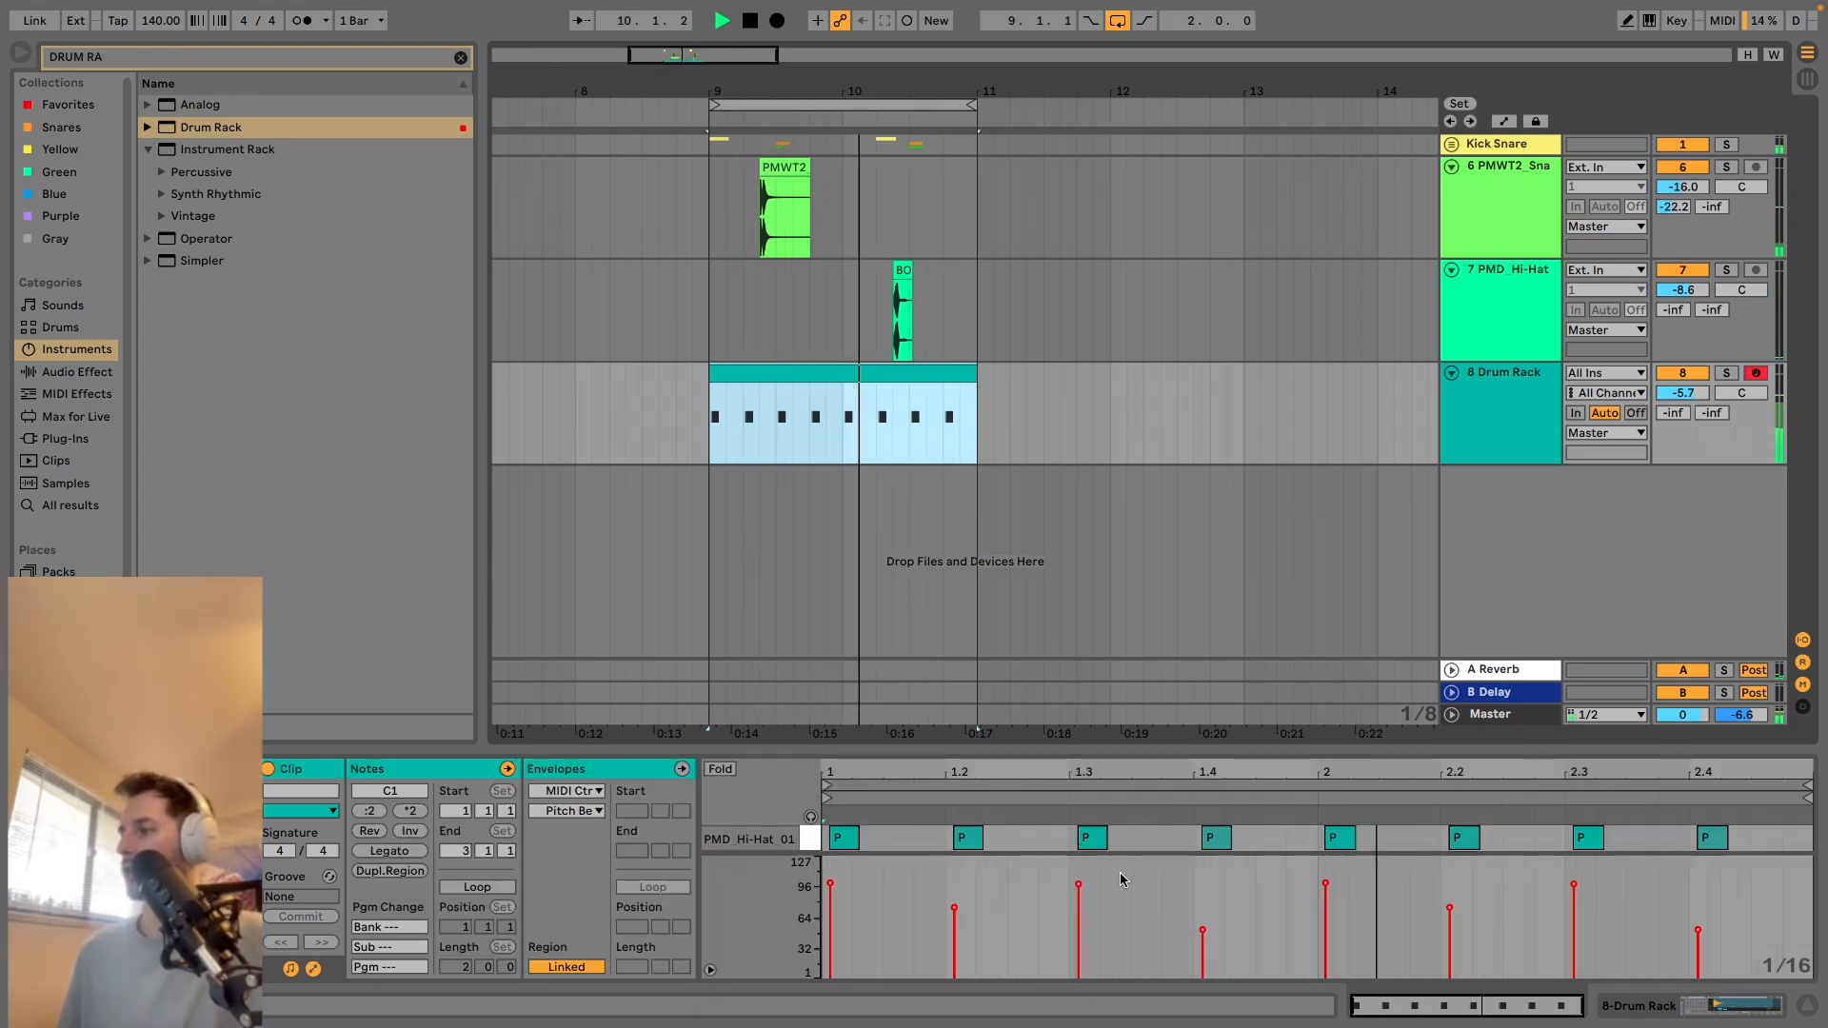
Raise the velocity of the hi-hat note at 1.2 to 85 and slightly raise those at 1.4, 2.2 and 2.4.
{"action": "left_click_drag", "start_coordinate": [954, 907], "coordinate": [954, 898]}
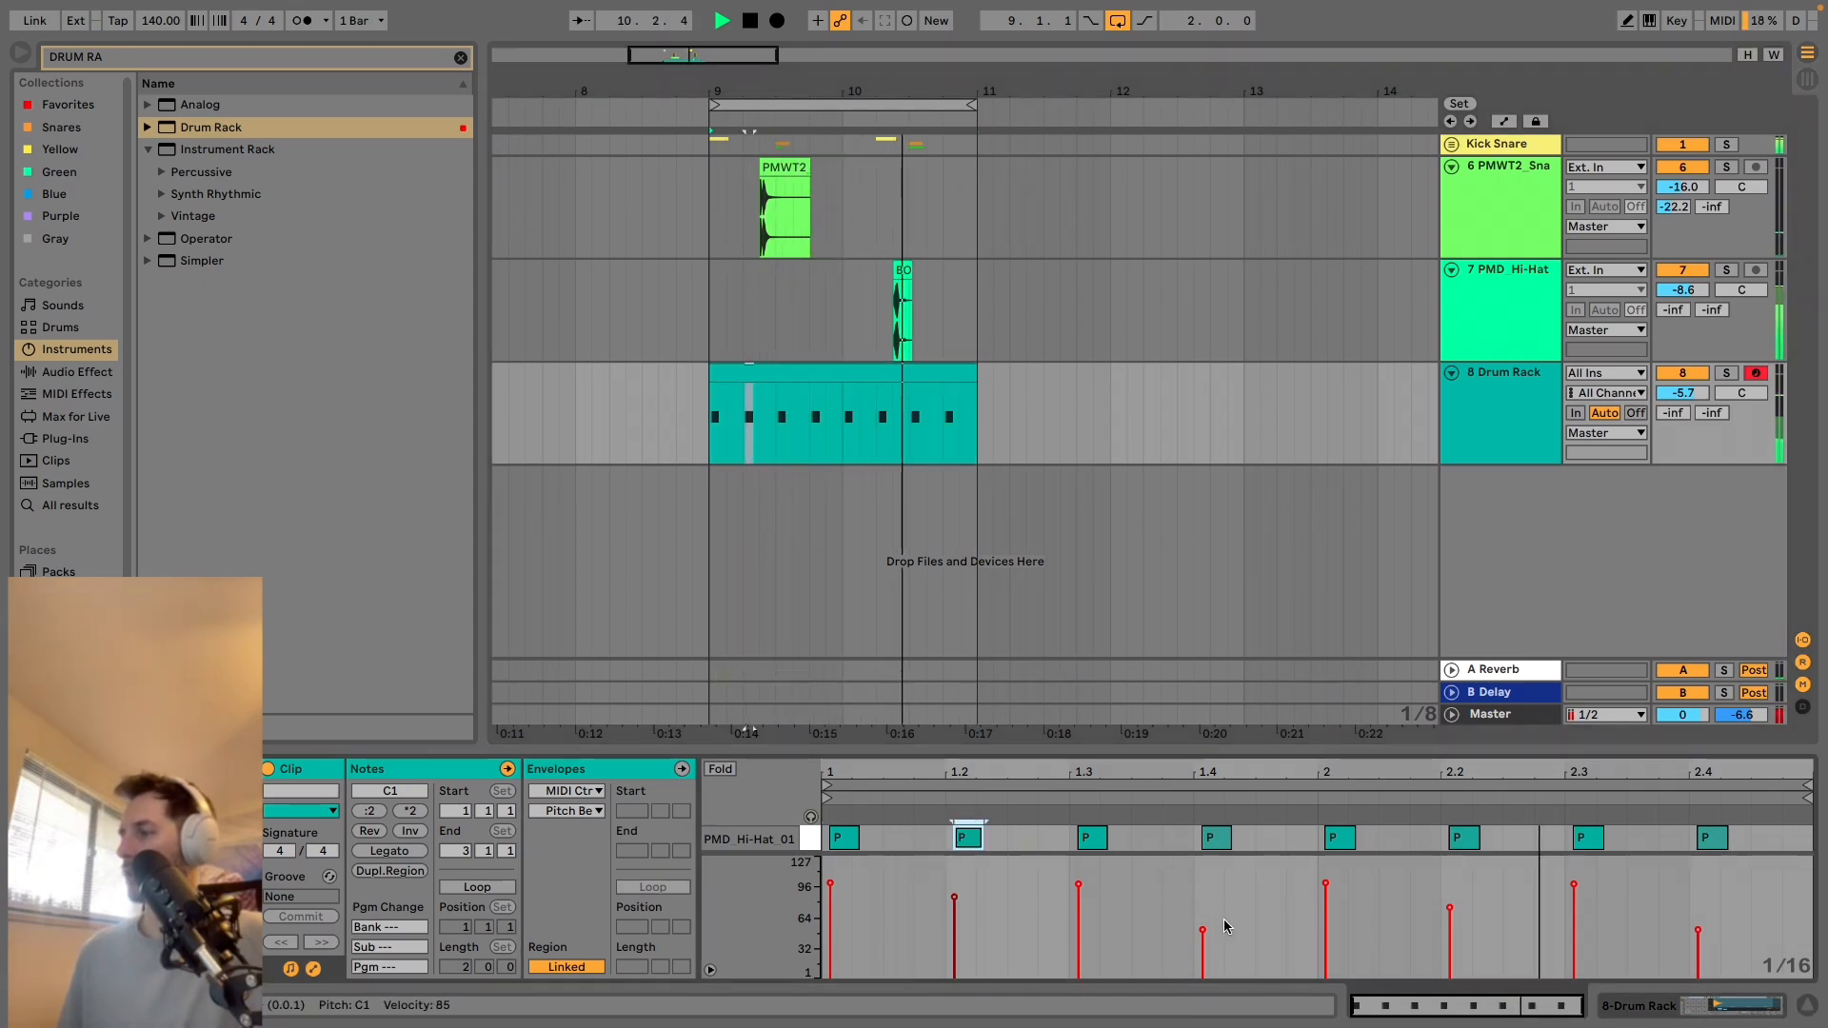
{"action": "left_click_drag", "start_coordinate": [1202, 923], "coordinate": [1202, 911]}
{"action": "left_click_drag", "start_coordinate": [1449, 907], "coordinate": [1449, 901]}
{"action": "left_click_drag", "start_coordinate": [1698, 930], "coordinate": [1697, 912]}
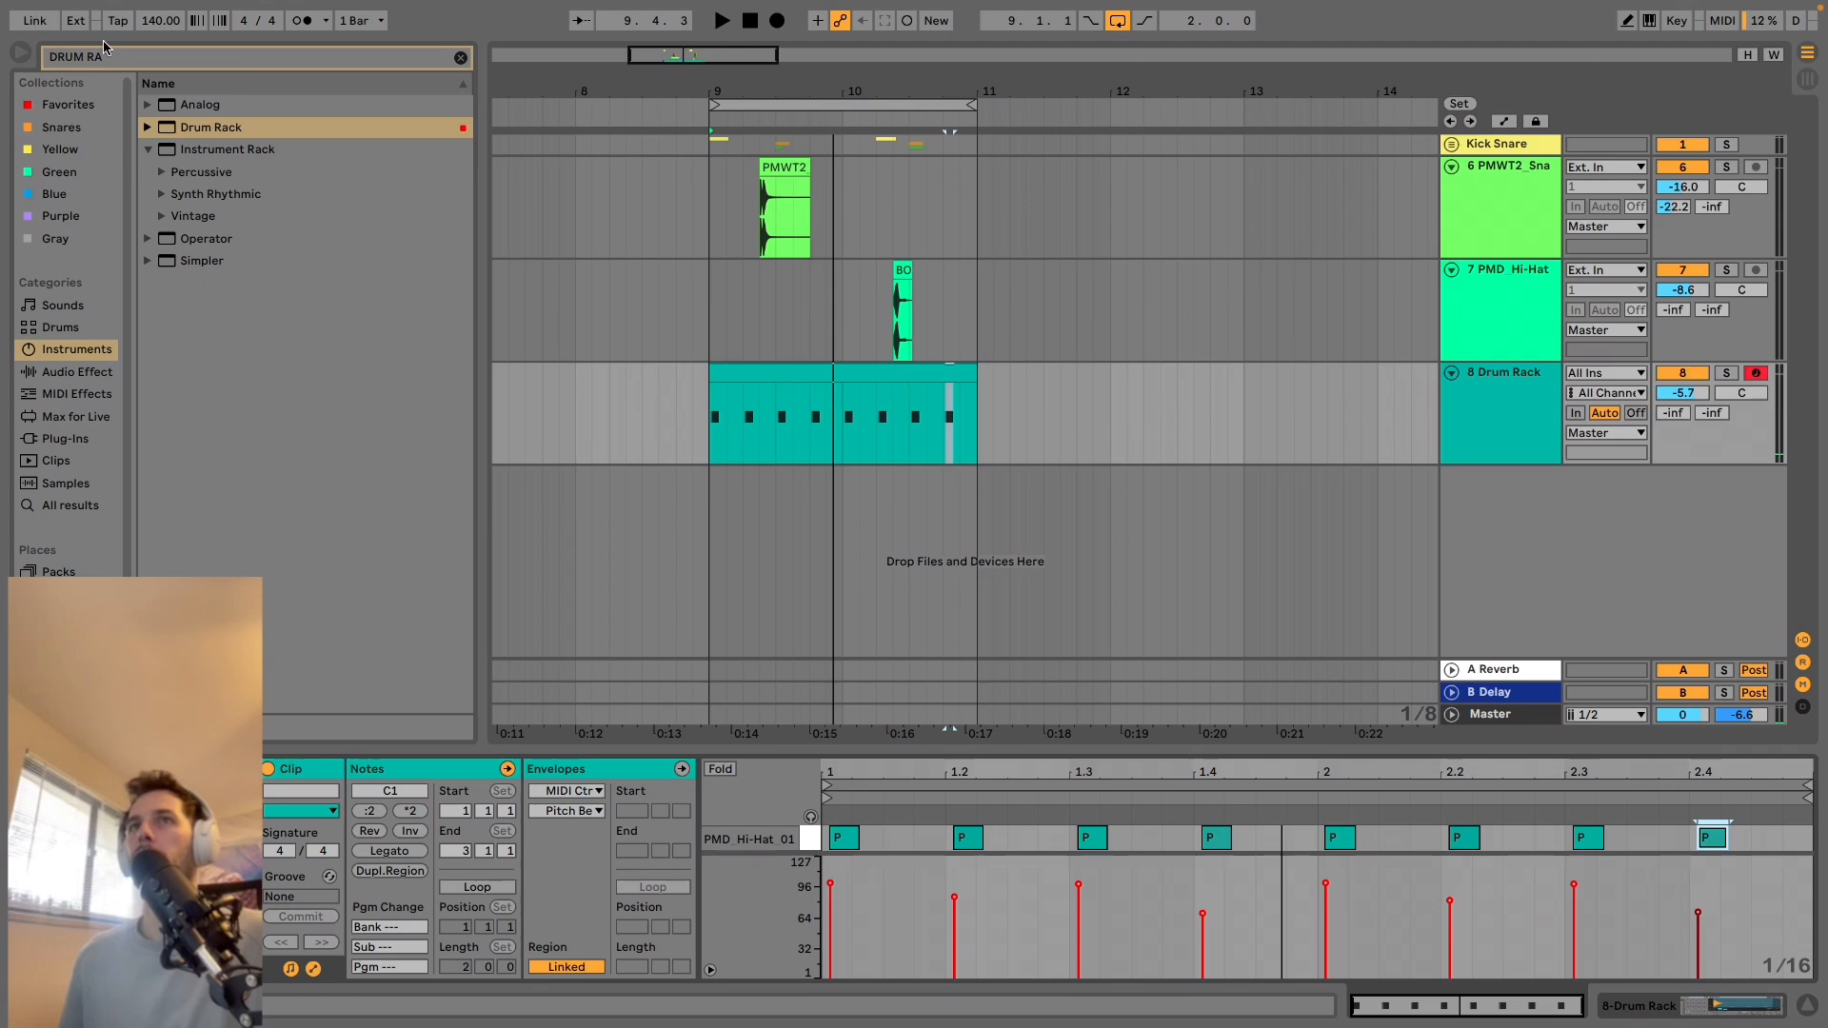
Search the Splice folder for HAT and audition the hat samples in the DIZTORTIONZ, Laut 'Drum & Bass Toolkit' and Astro Juice packs.
{"action": "double_click", "coordinate": [133, 54]}
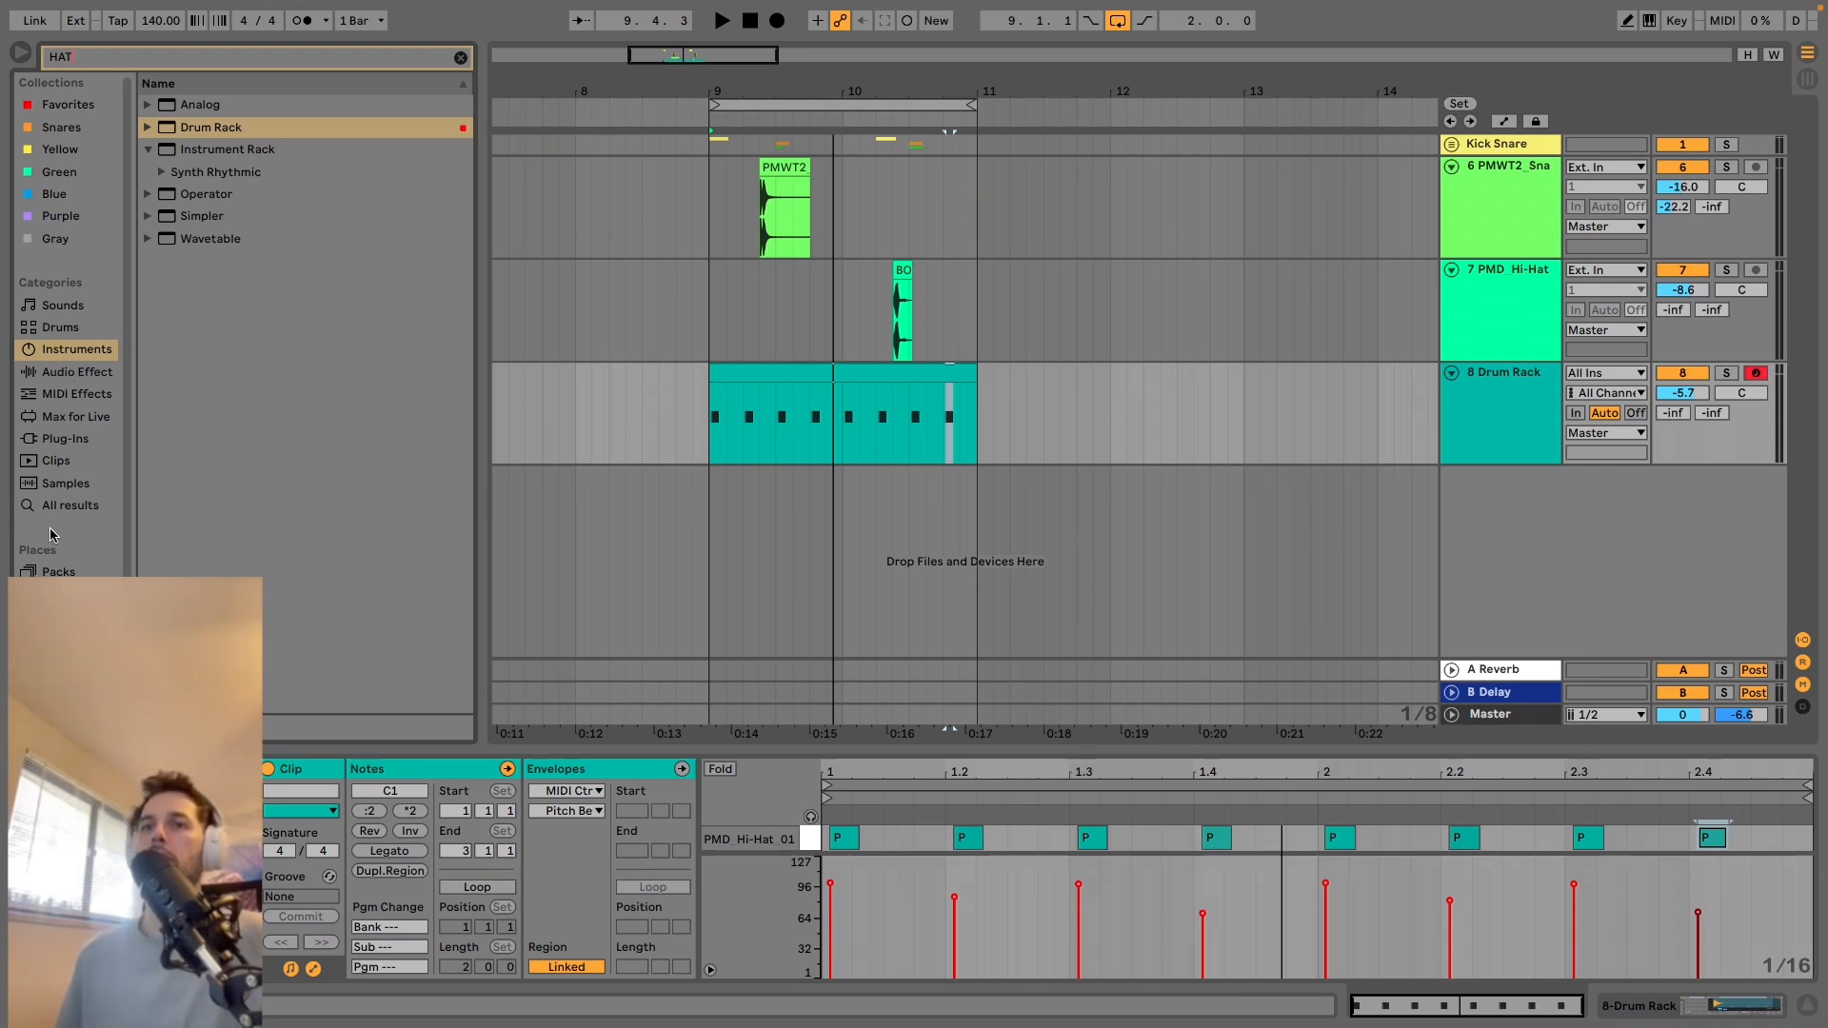
{"action": "left_click", "coordinate": [72, 639]}
{"action": "left_click", "coordinate": [271, 201]}
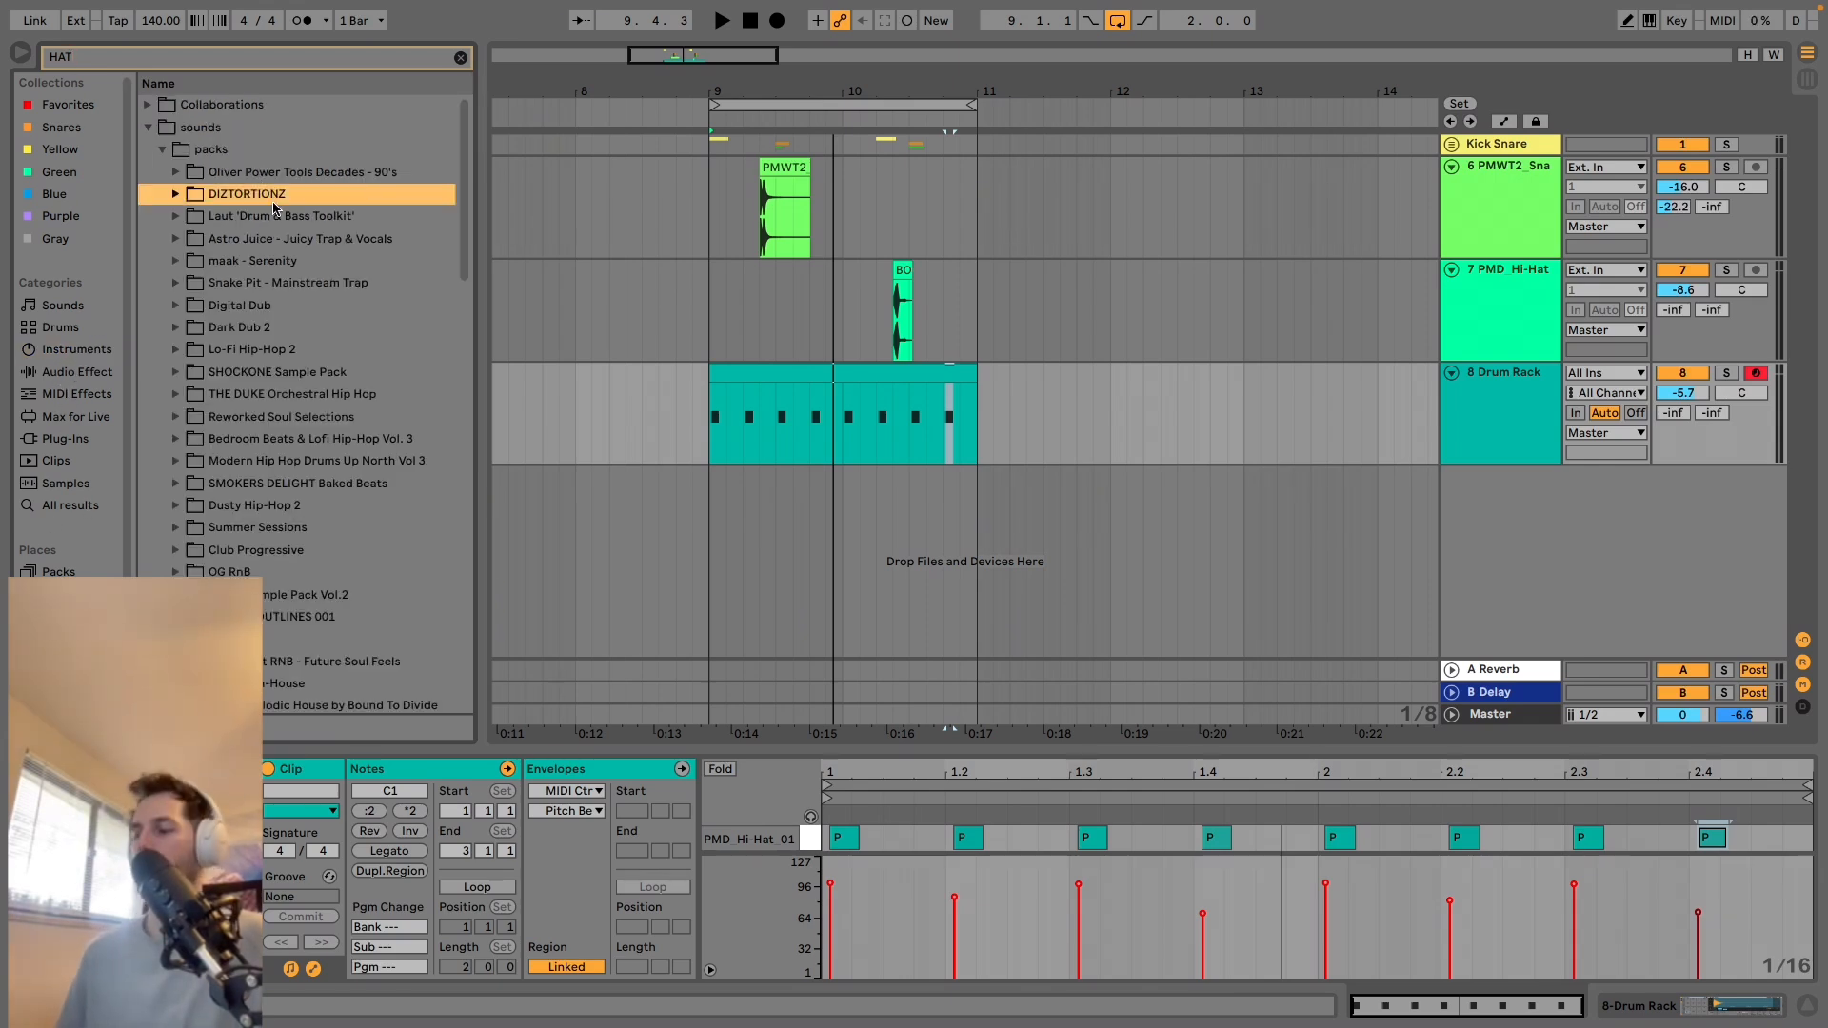
{"action": "key", "text": "Right"}
{"action": "key", "text": "Down"}
{"action": "key", "text": "Down"}
{"action": "key", "text": "Down"}
{"action": "key", "text": "Down"}
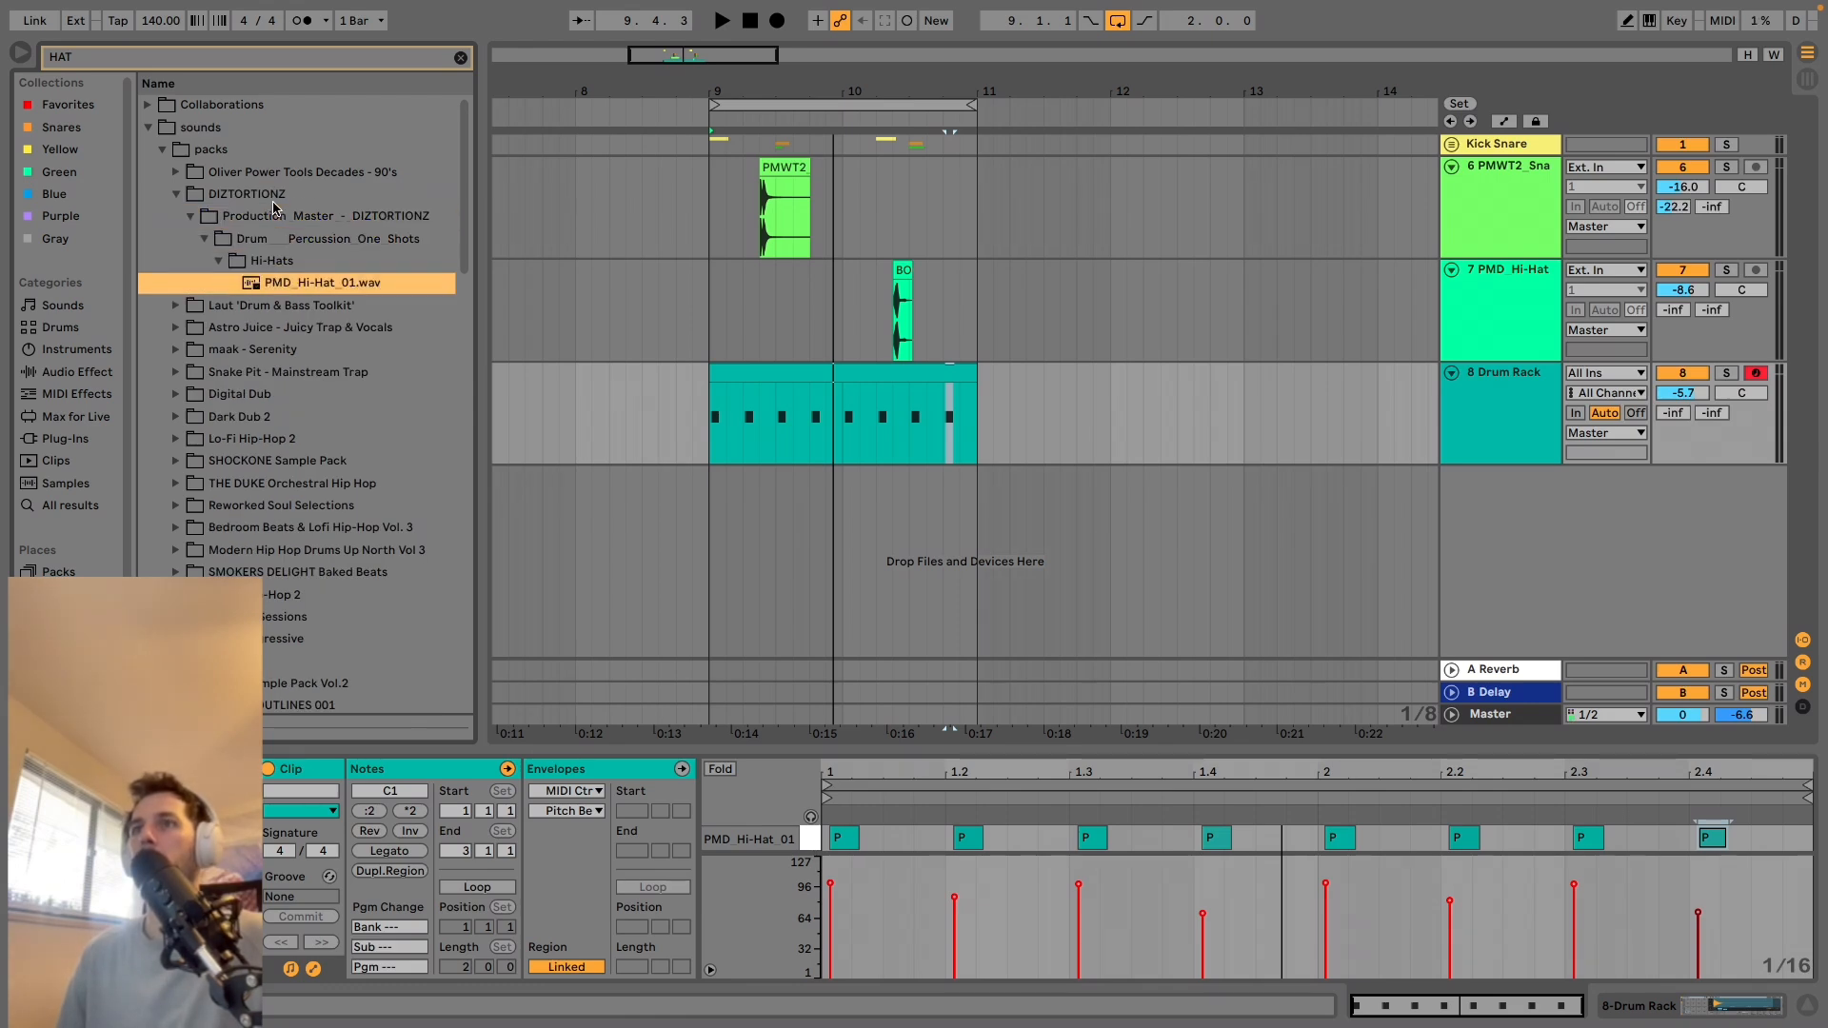
{"action": "key", "text": "Down"}
{"action": "key", "text": "Down"}
{"action": "key", "text": "Down"}
{"action": "key", "text": "Down"}
{"action": "key", "text": "Down"}
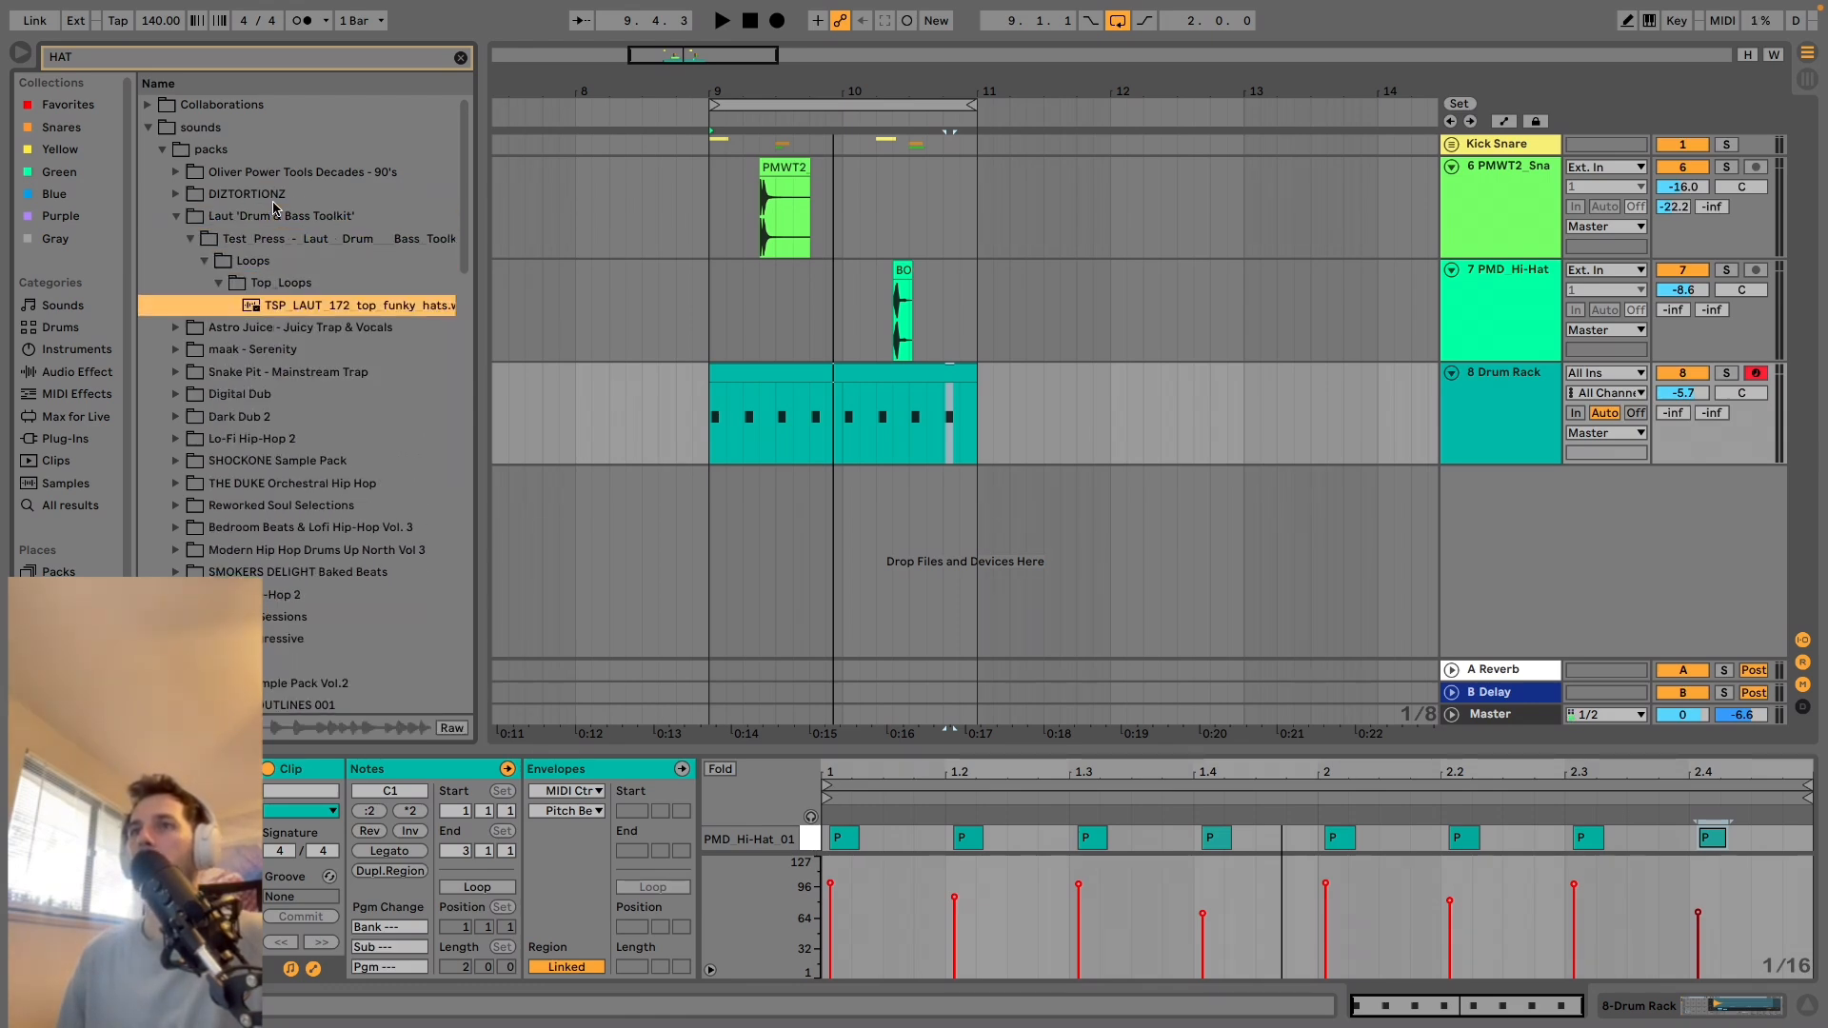
{"action": "key", "text": "Down"}
{"action": "key", "text": "Down"}
{"action": "key", "text": "Down"}
{"action": "key", "text": "Down"}
{"action": "key", "text": "Down"}
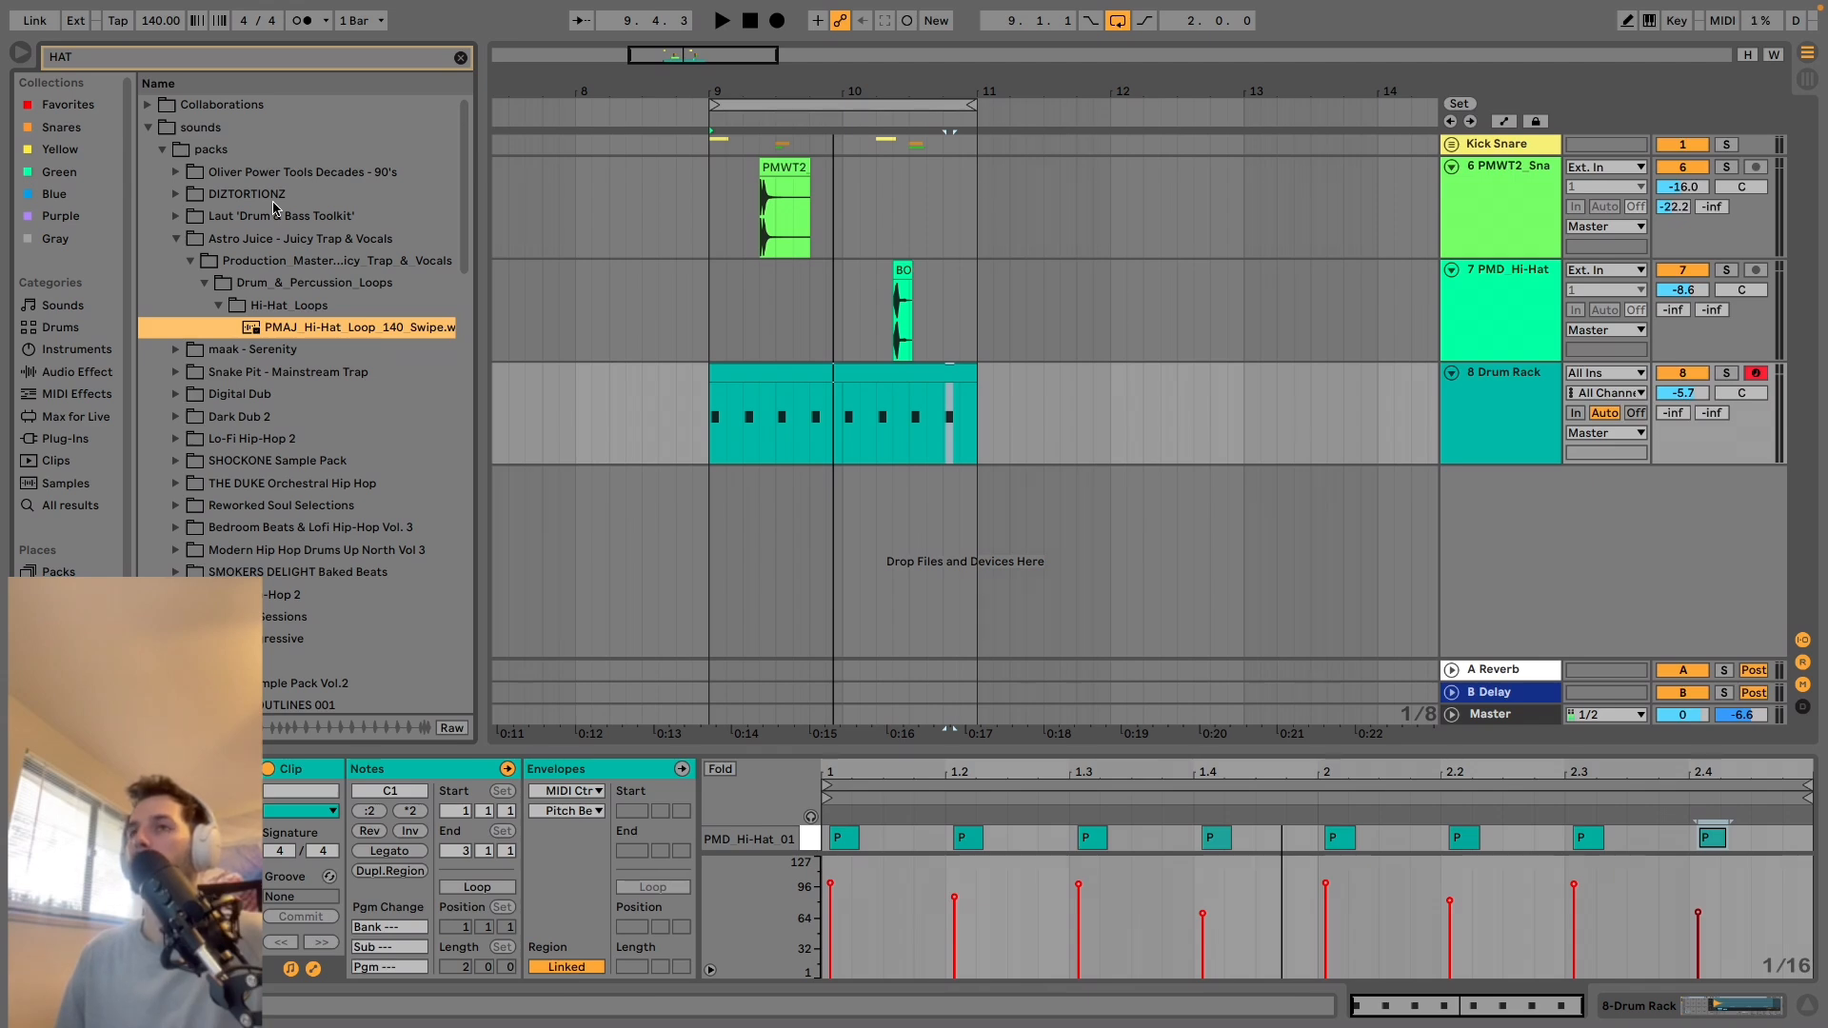
Place PMAJ_Hi-Hat_Loop_140_Swipe at 9.1.1 on a new track with warping off and trim it to its first hit.
{"action": "left_click_drag", "start_coordinate": [313, 330], "coordinate": [706, 506]}
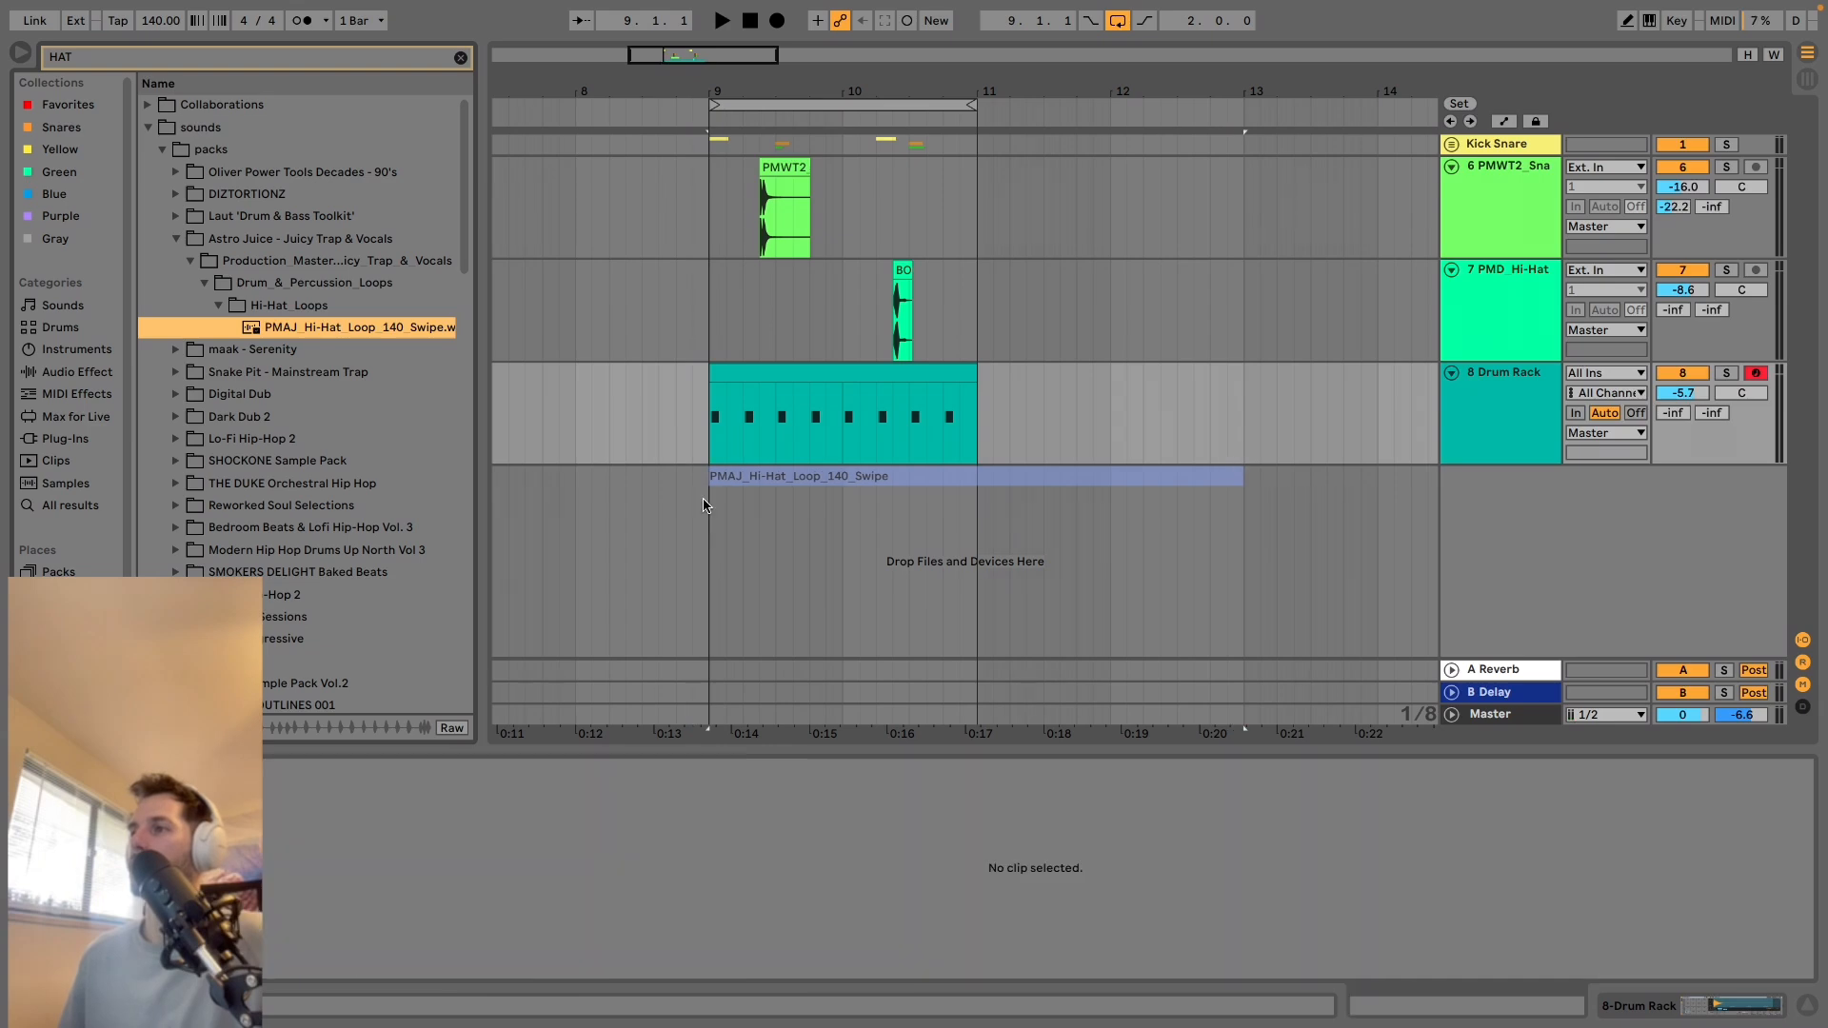
{"action": "left_click", "coordinate": [489, 793]}
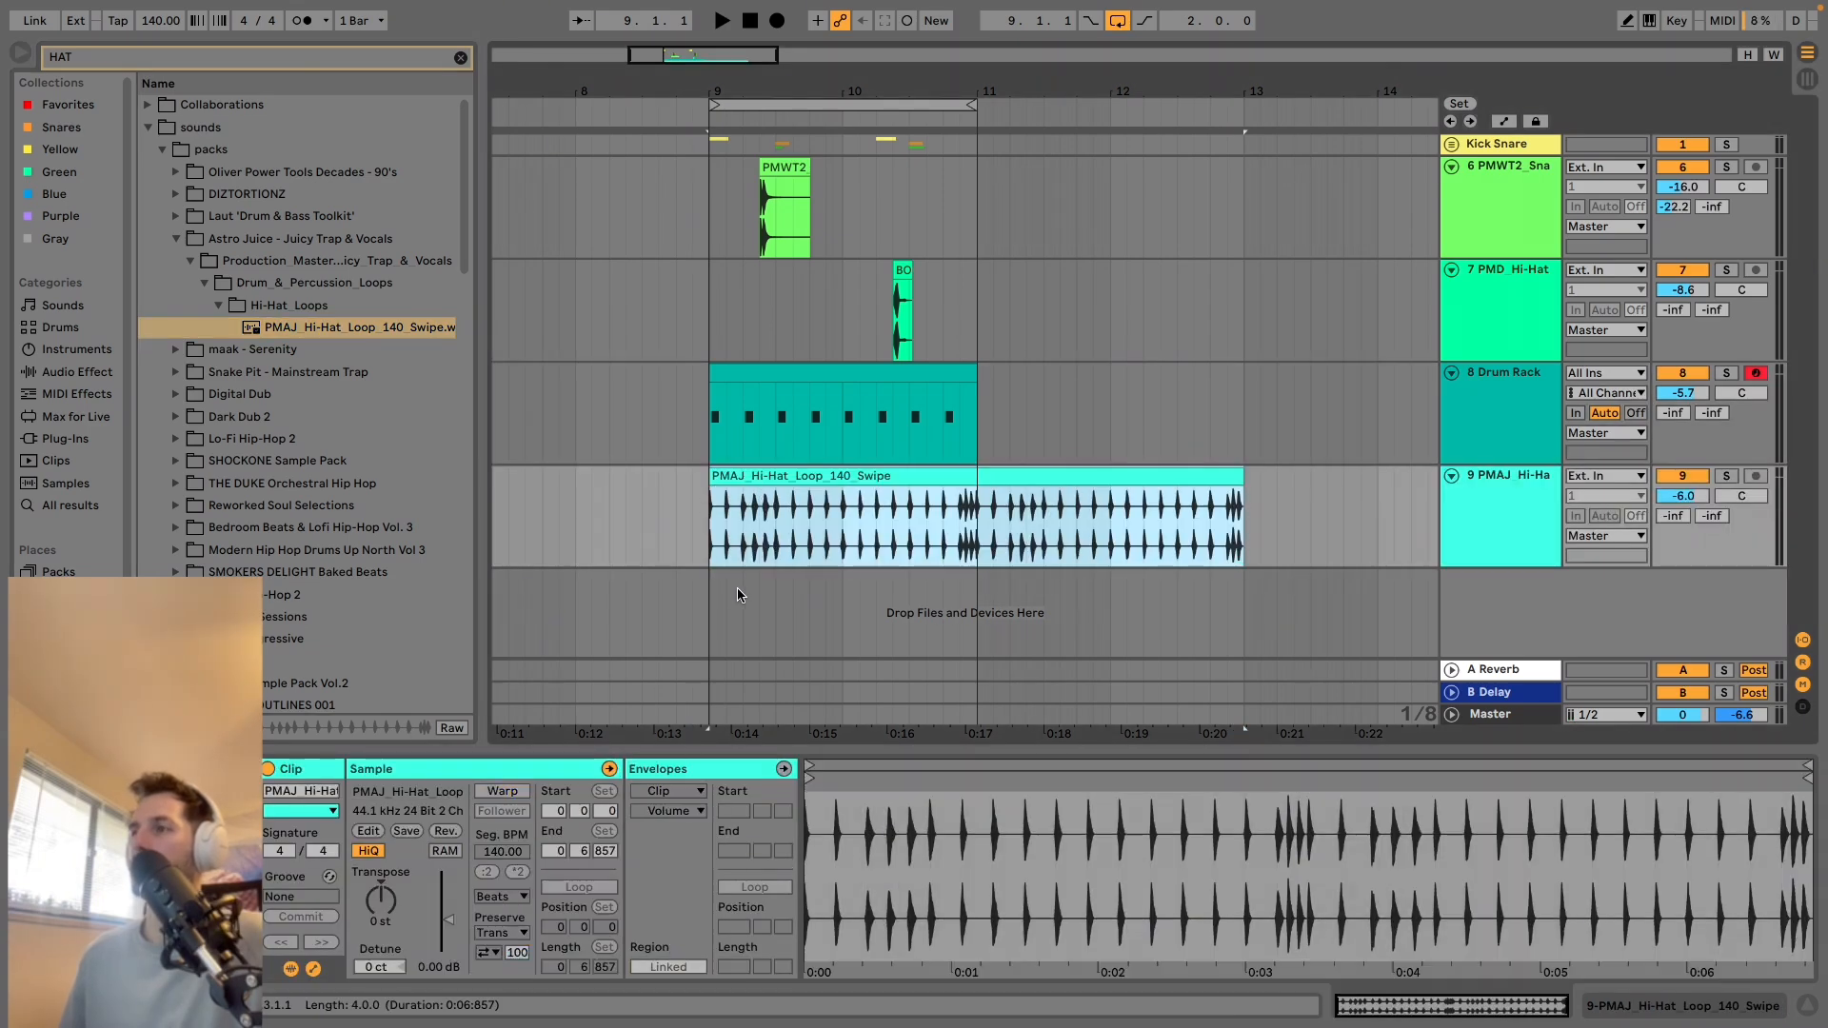
{"action": "left_click_drag", "start_coordinate": [743, 549], "coordinate": [943, 519]}
{"action": "key", "text": "Delete"}
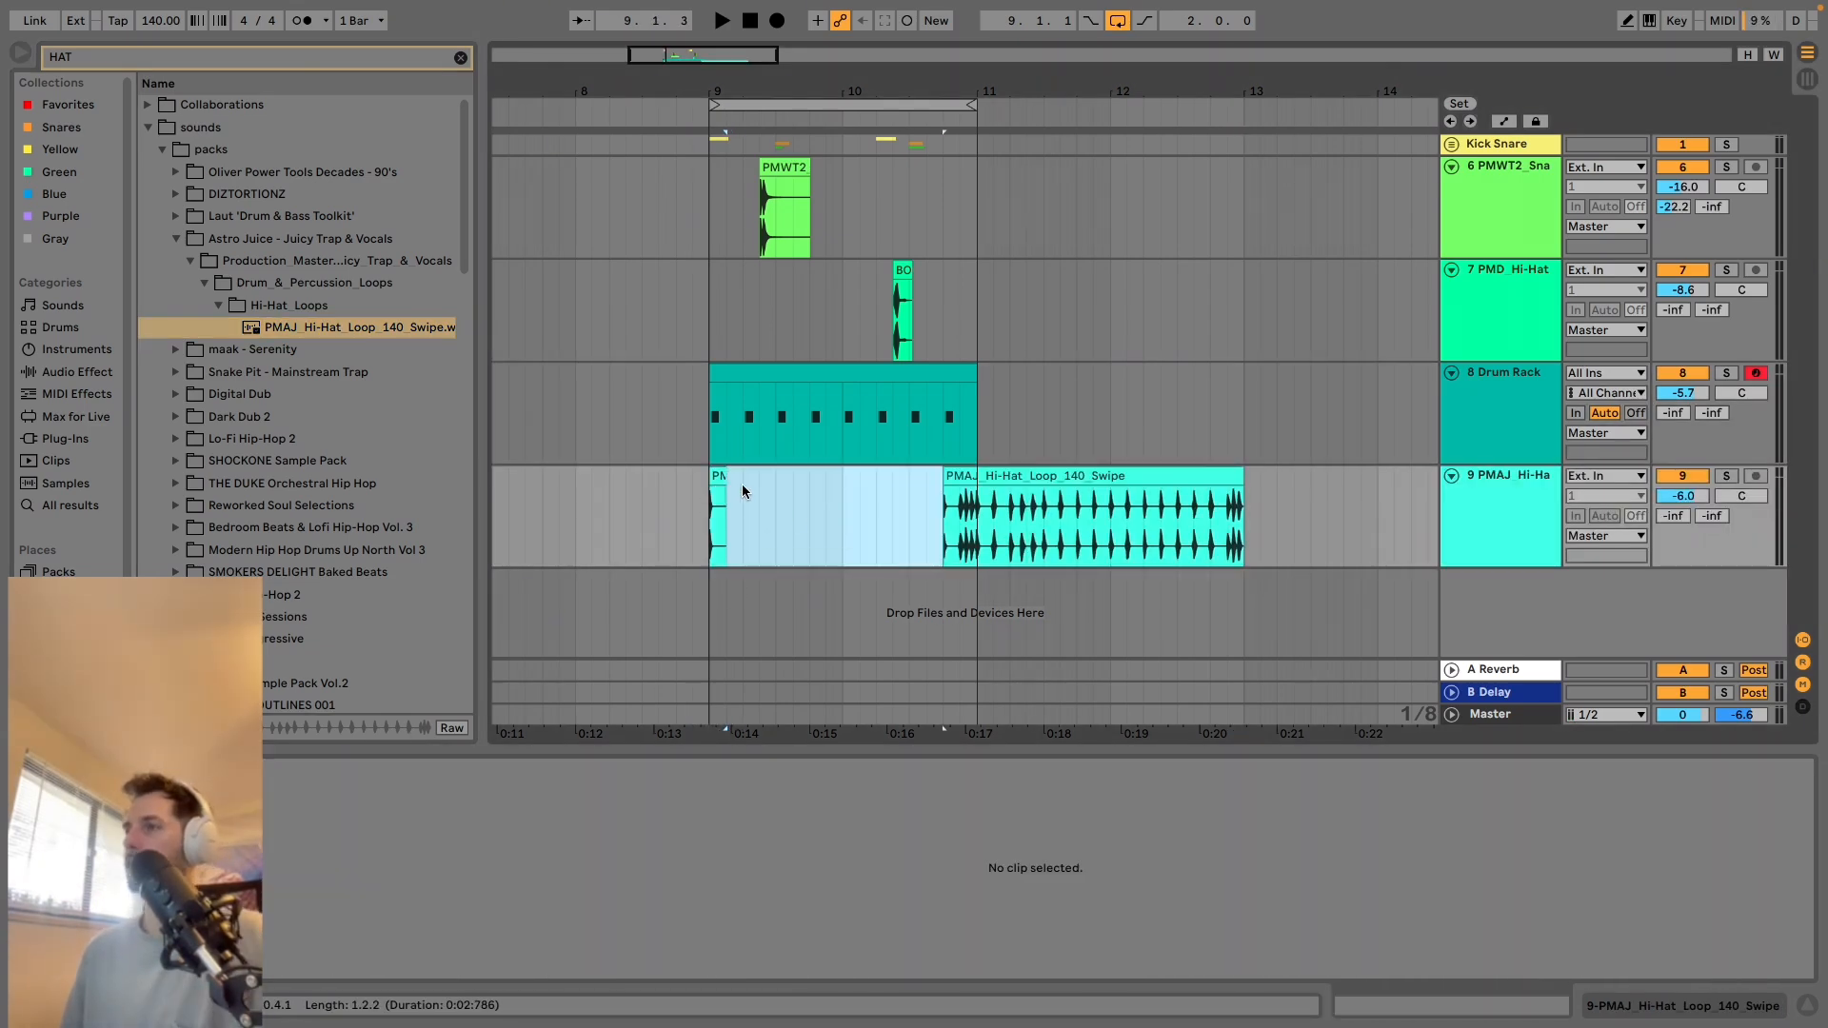
{"action": "left_click", "coordinate": [1092, 540]}
{"action": "key", "text": "Delete"}
{"action": "left_click", "coordinate": [722, 473]}
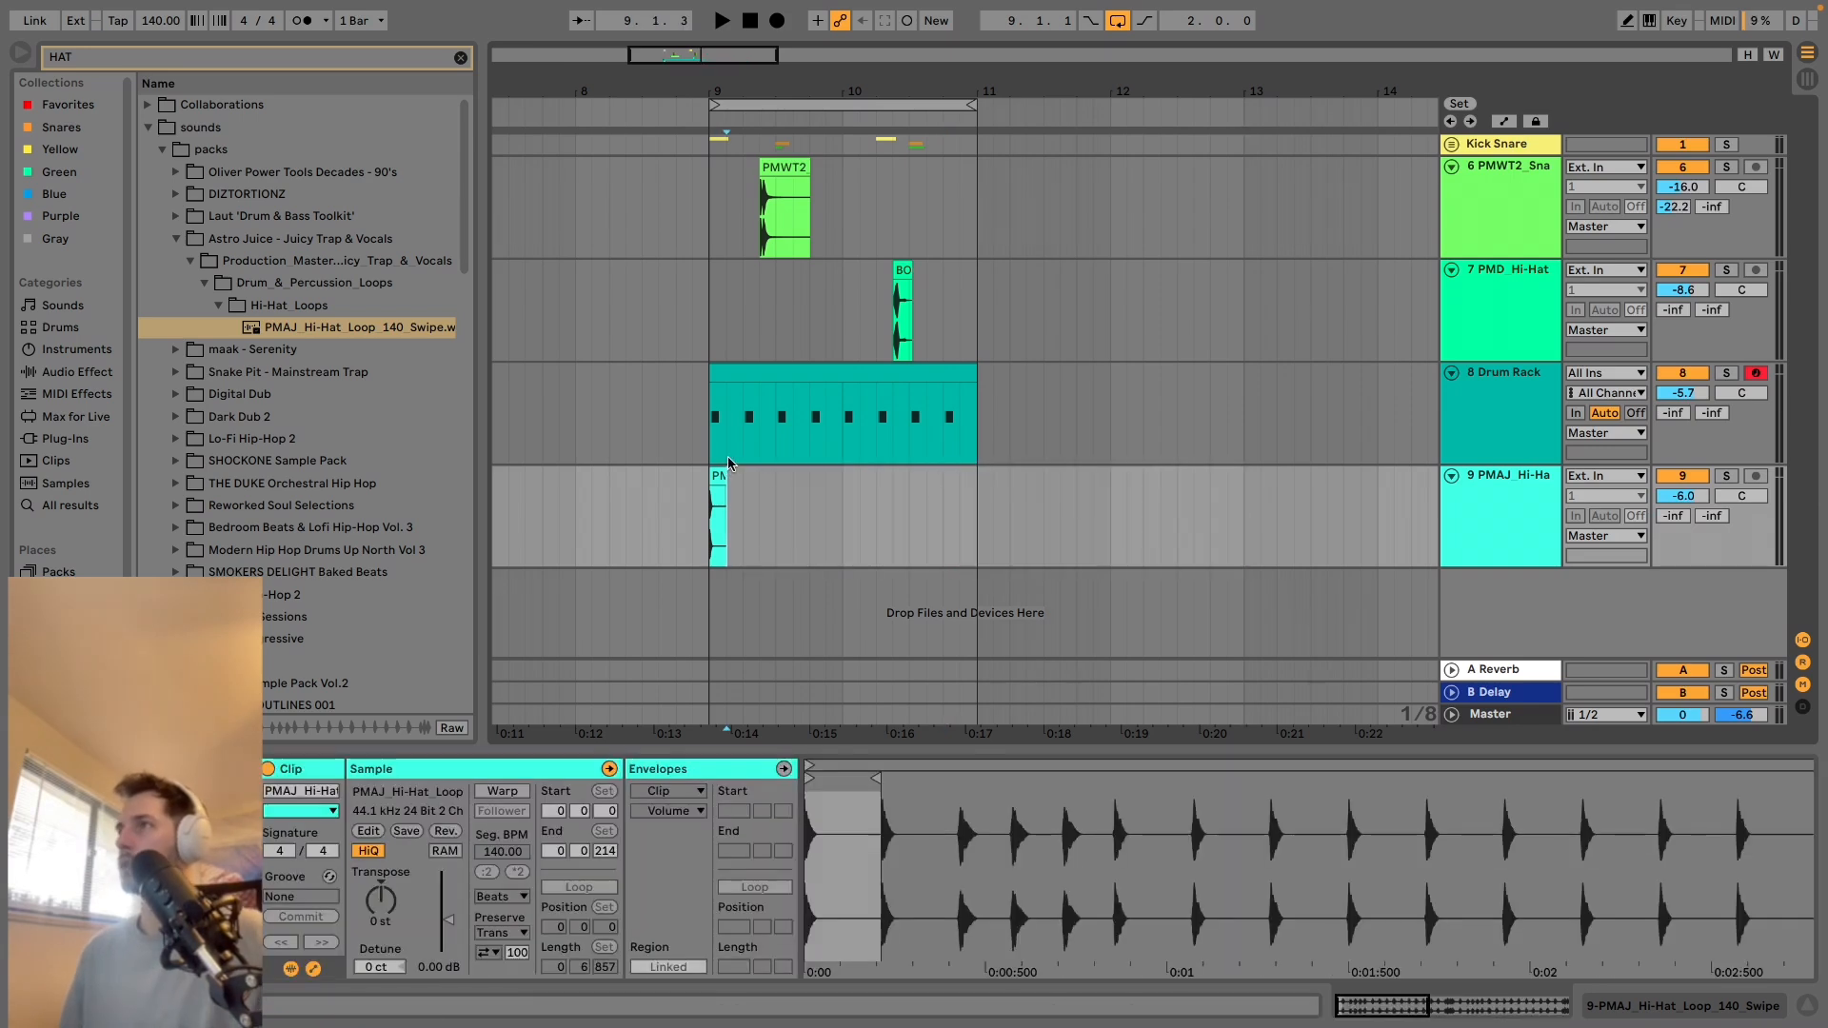
Move the trimmed PMAJ hi-hat clip to 9.1.2 and play it repeatedly against the Drum Rack pattern.
{"action": "left_click_drag", "start_coordinate": [731, 95], "coordinate": [734, 181]}
{"action": "left_click", "coordinate": [658, 473]}
{"action": "key", "text": "space"}
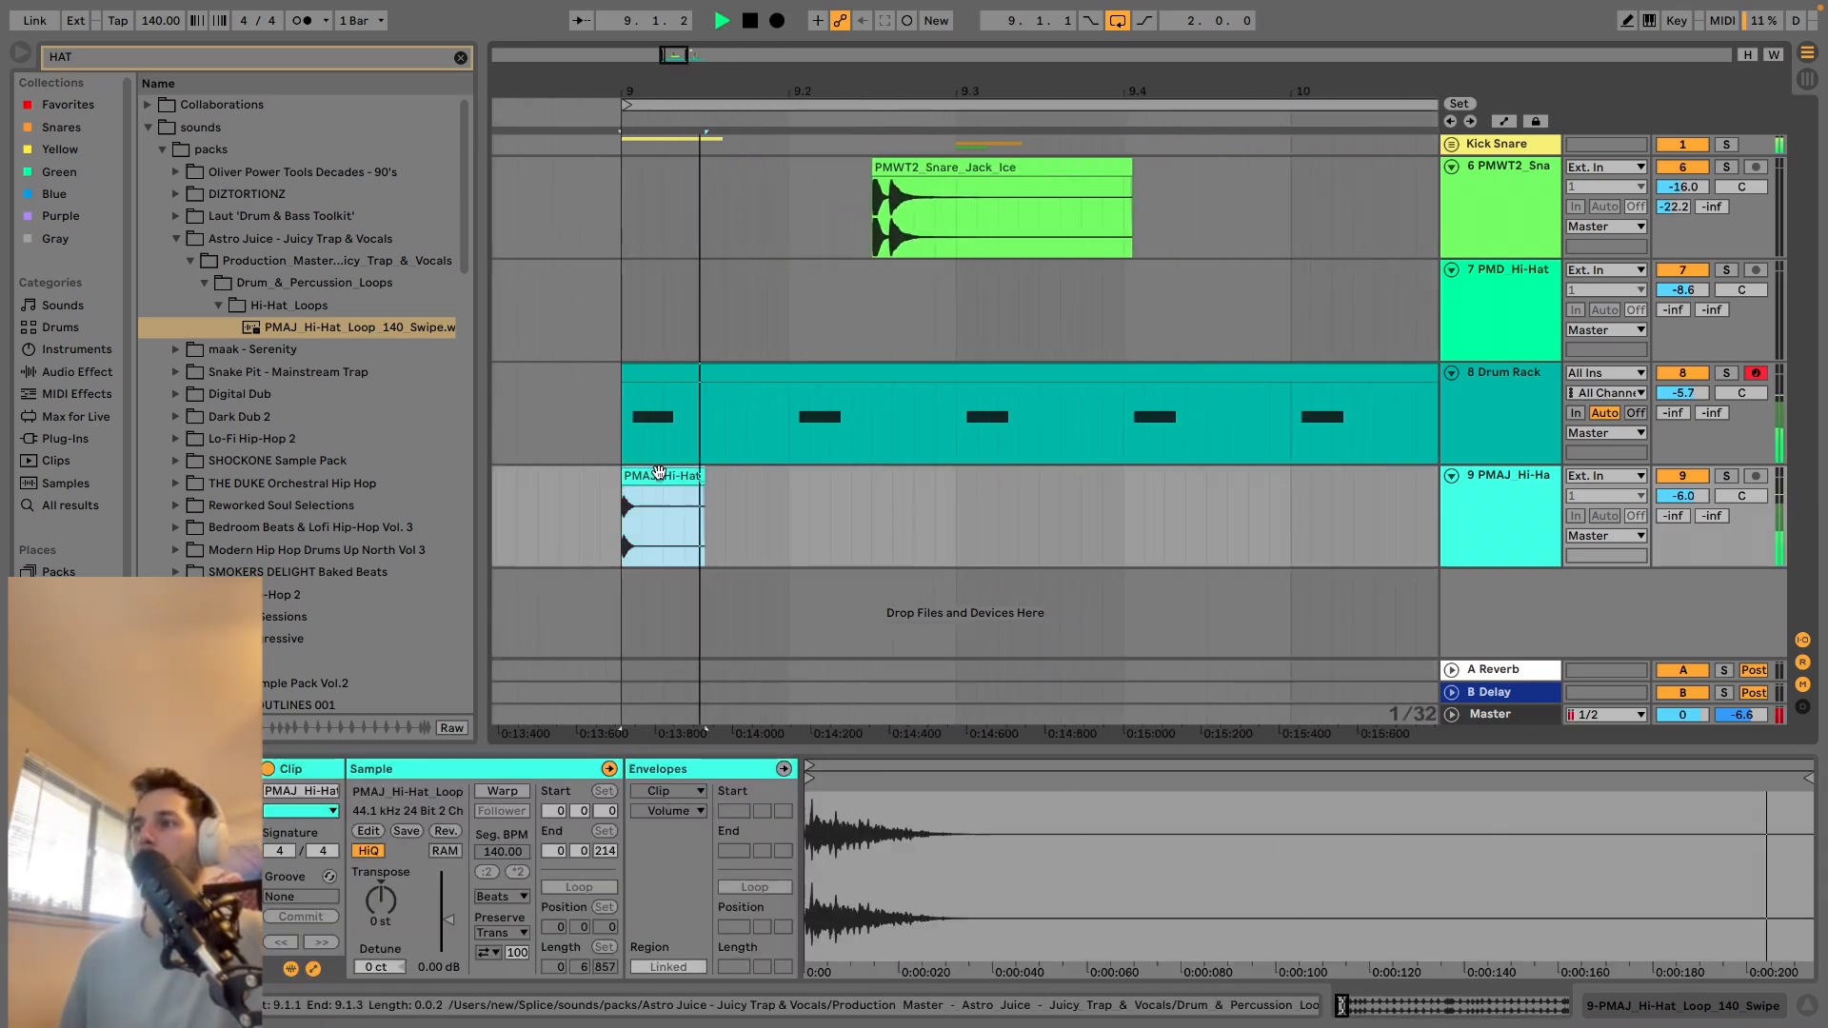
{"action": "key", "text": "space"}
{"action": "key", "text": "space"}
{"action": "key", "text": "space"}
{"action": "key", "text": "space"}
{"action": "key", "text": "space"}
{"action": "left_click_drag", "start_coordinate": [651, 476], "coordinate": [721, 478]}
{"action": "key", "text": "space"}
{"action": "key", "text": "space"}
{"action": "key", "text": "space"}
{"action": "key", "text": "space"}
{"action": "key", "text": "space"}
{"action": "key", "text": "space"}
{"action": "key", "text": "space"}
{"action": "key", "text": "space"}
{"action": "key", "text": "space"}
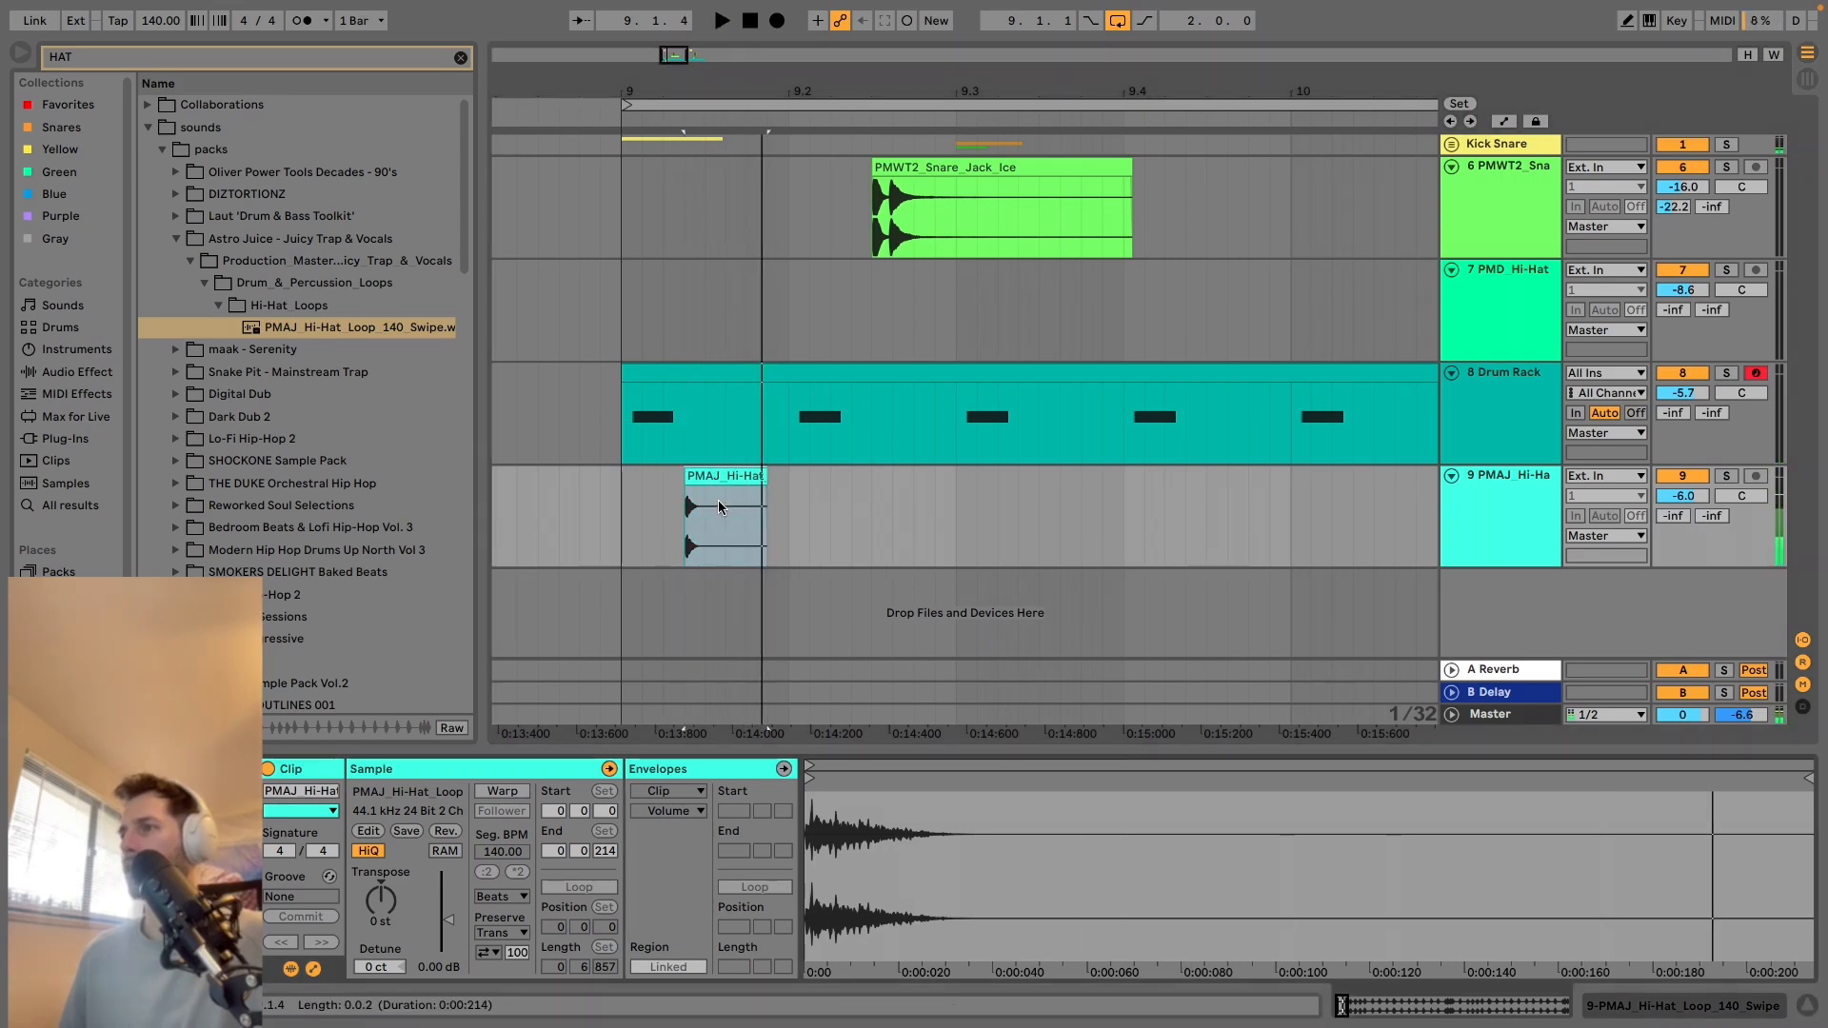
{"action": "key", "text": "space"}
{"action": "key", "text": "space"}
{"action": "key", "text": "space"}
{"action": "key", "text": "space"}
{"action": "key", "text": "space"}
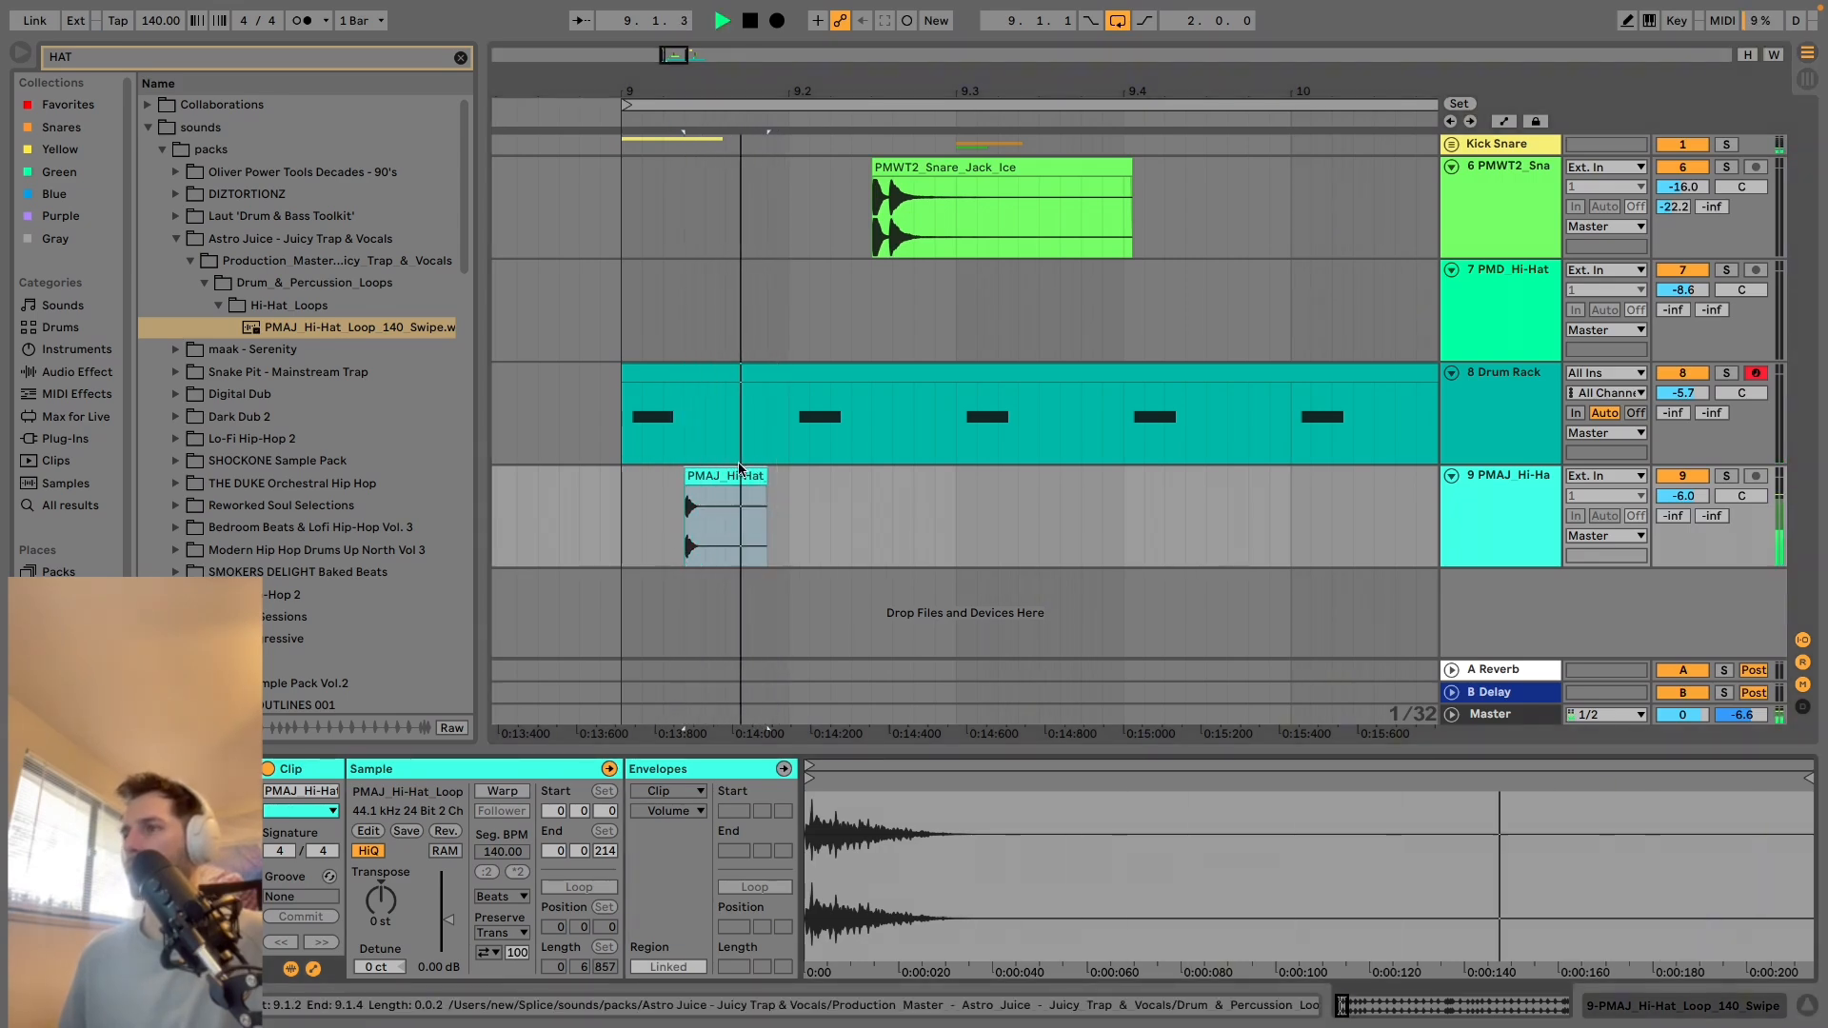
Consolidate the trimmed PMAJ hi-hat clip and load it onto the Drum Rack's C#1 pad.
{"action": "left_click", "coordinate": [730, 480]}
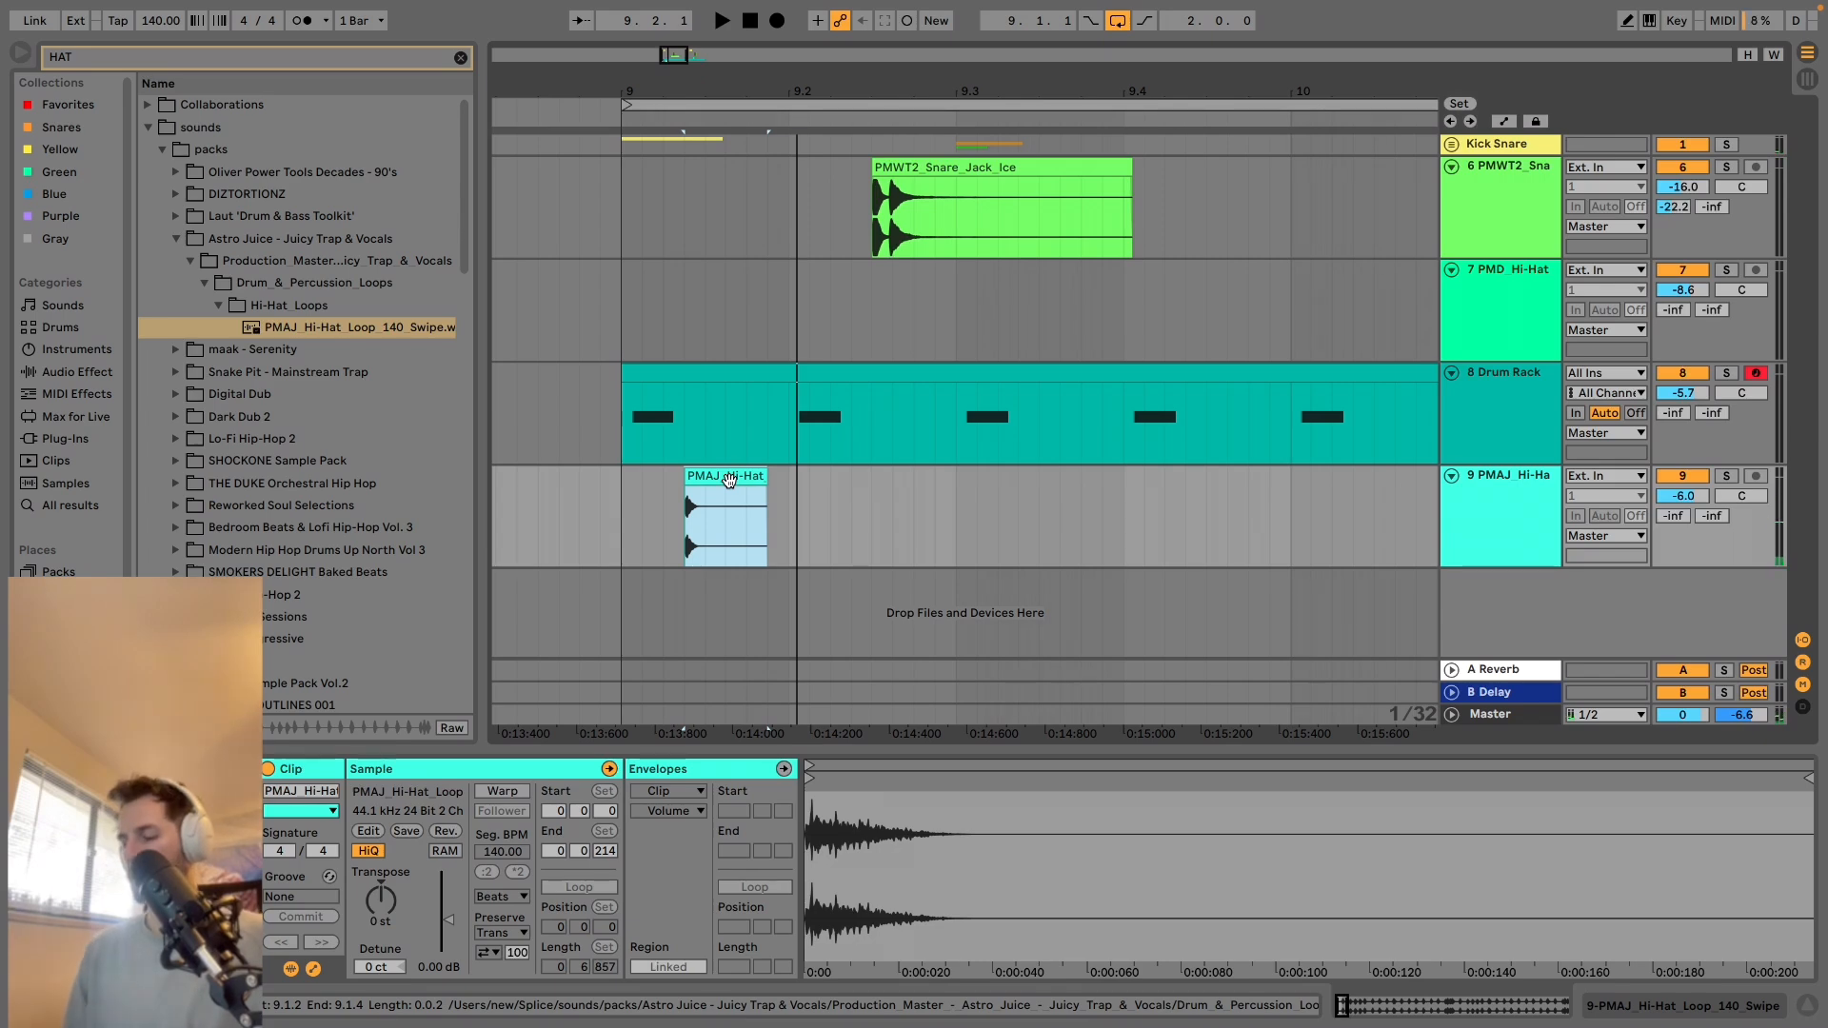
{"action": "key", "text": "super+j"}
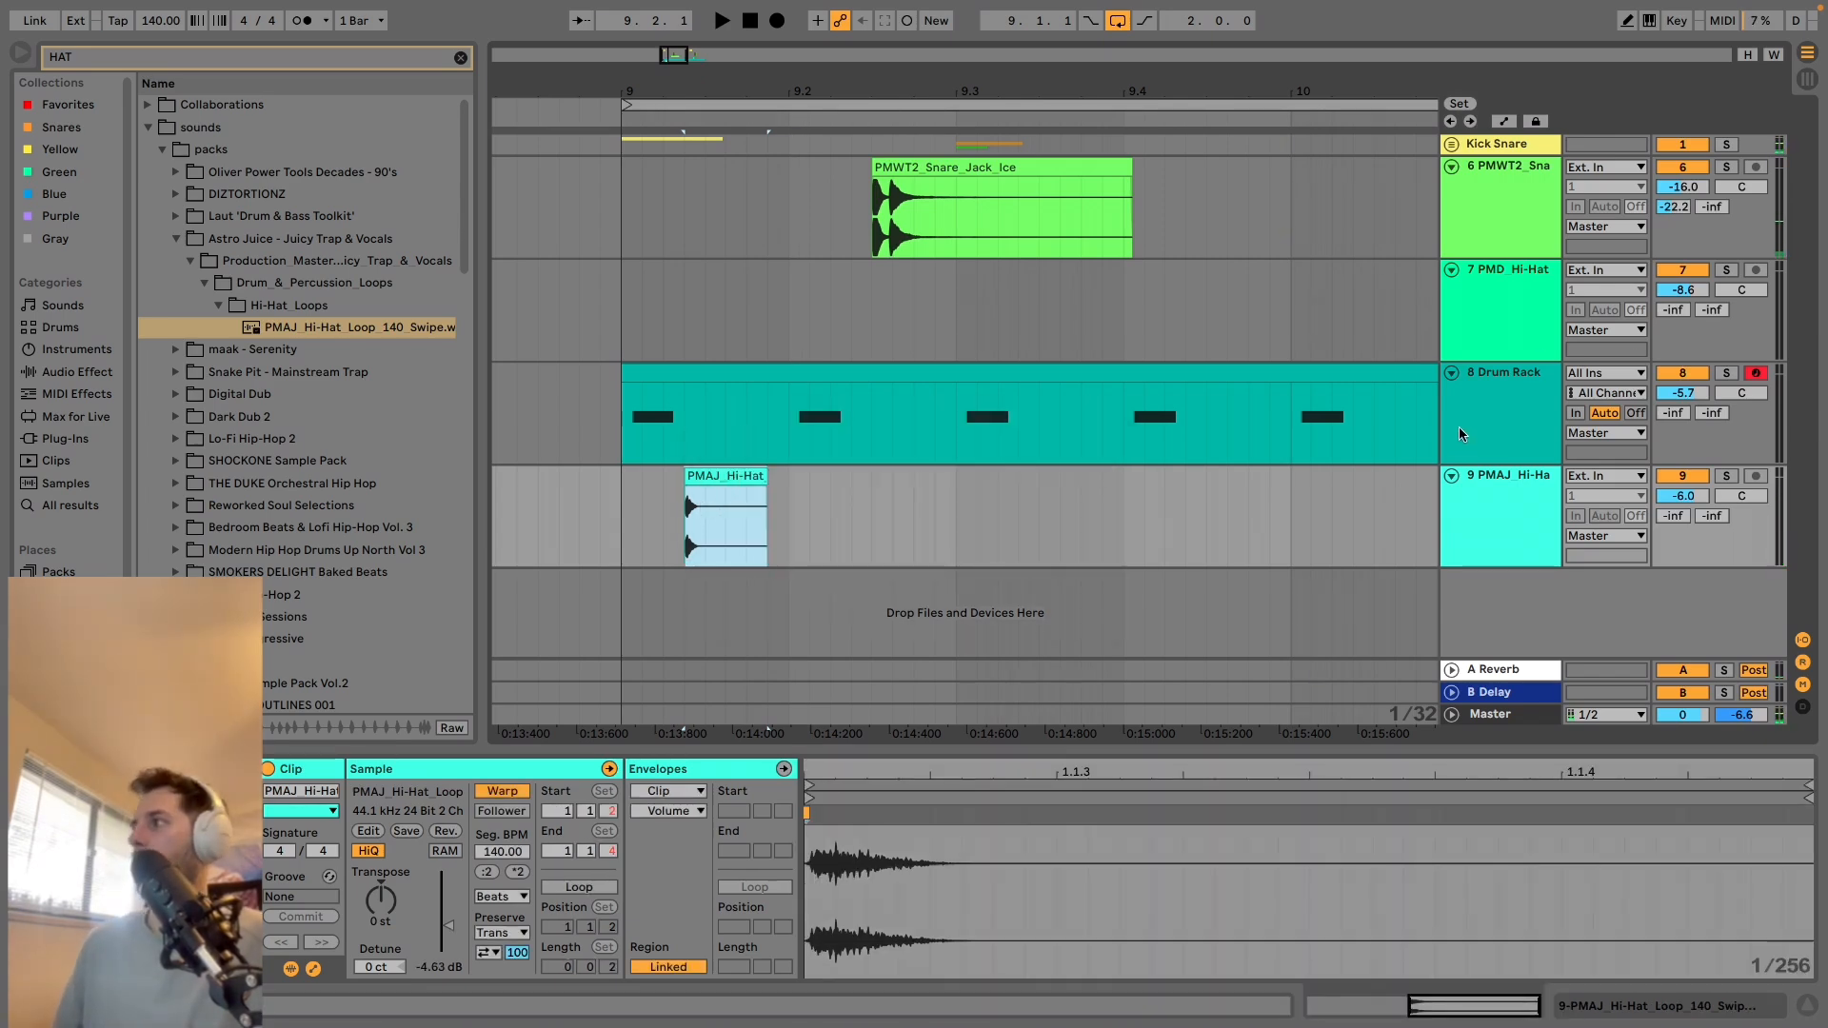
{"action": "left_click", "coordinate": [1475, 425]}
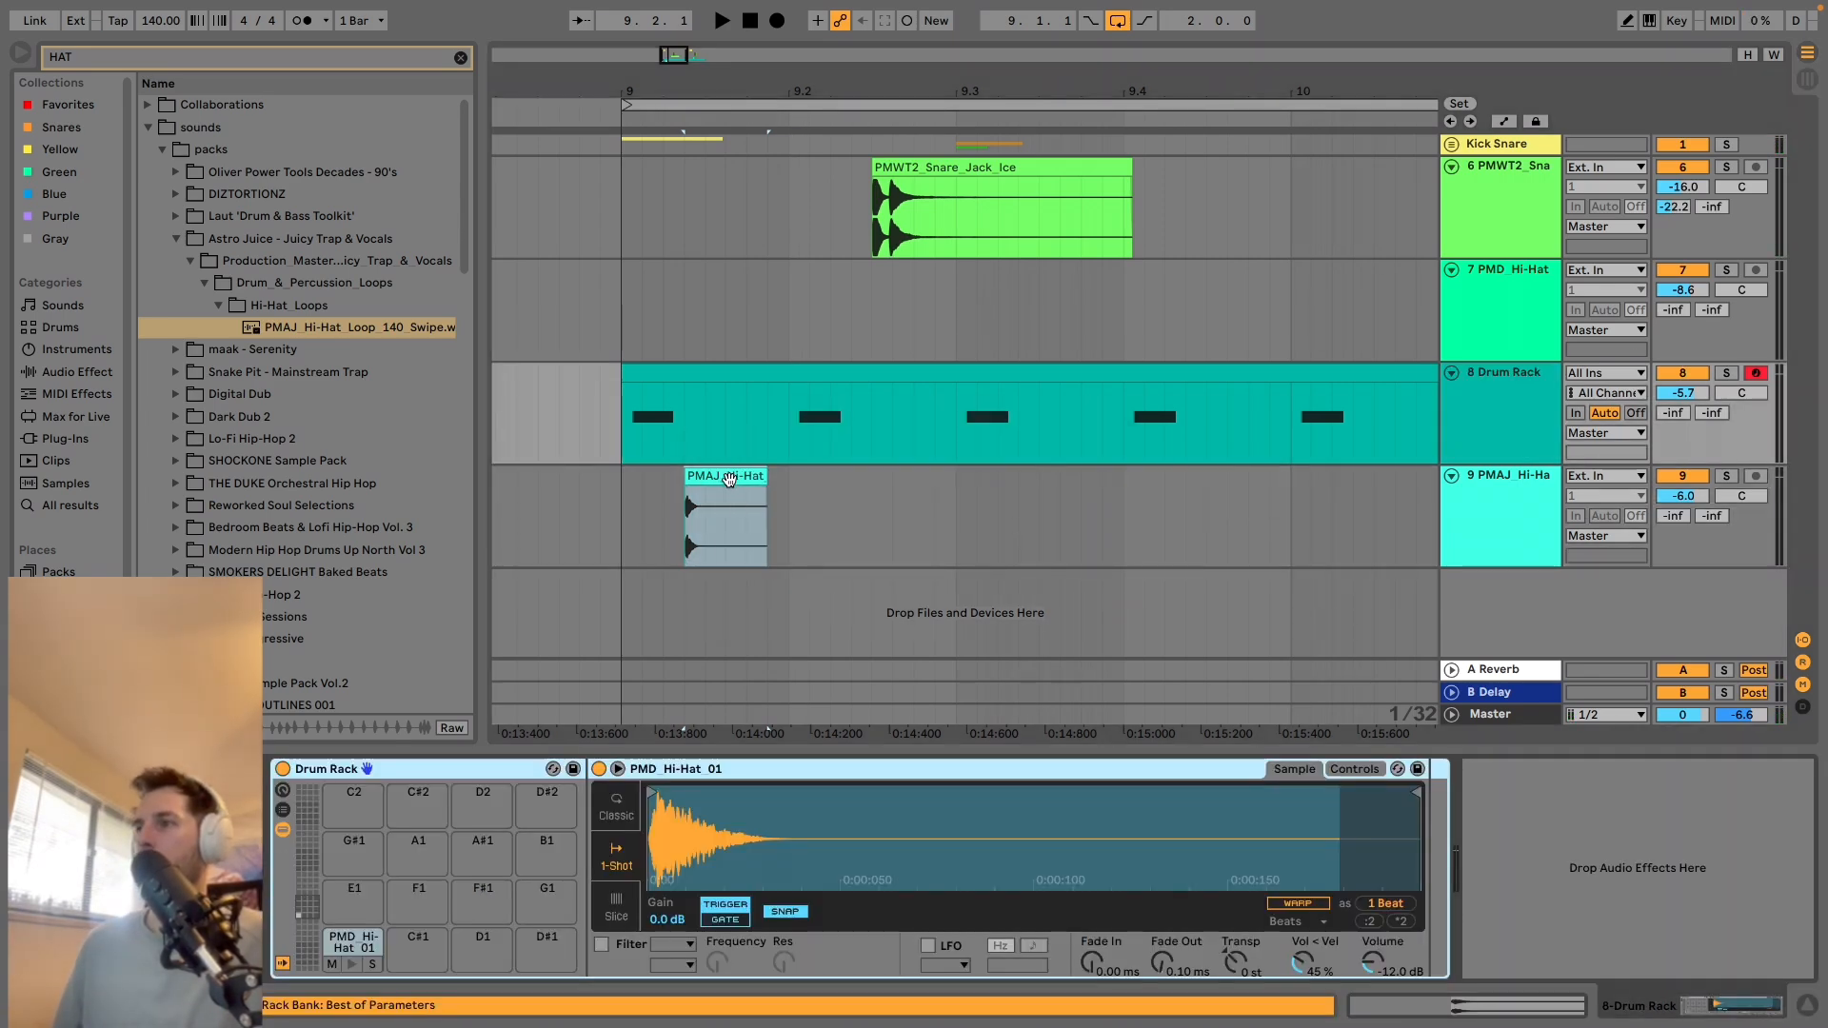
{"action": "left_click_drag", "start_coordinate": [730, 480], "coordinate": [437, 954]}
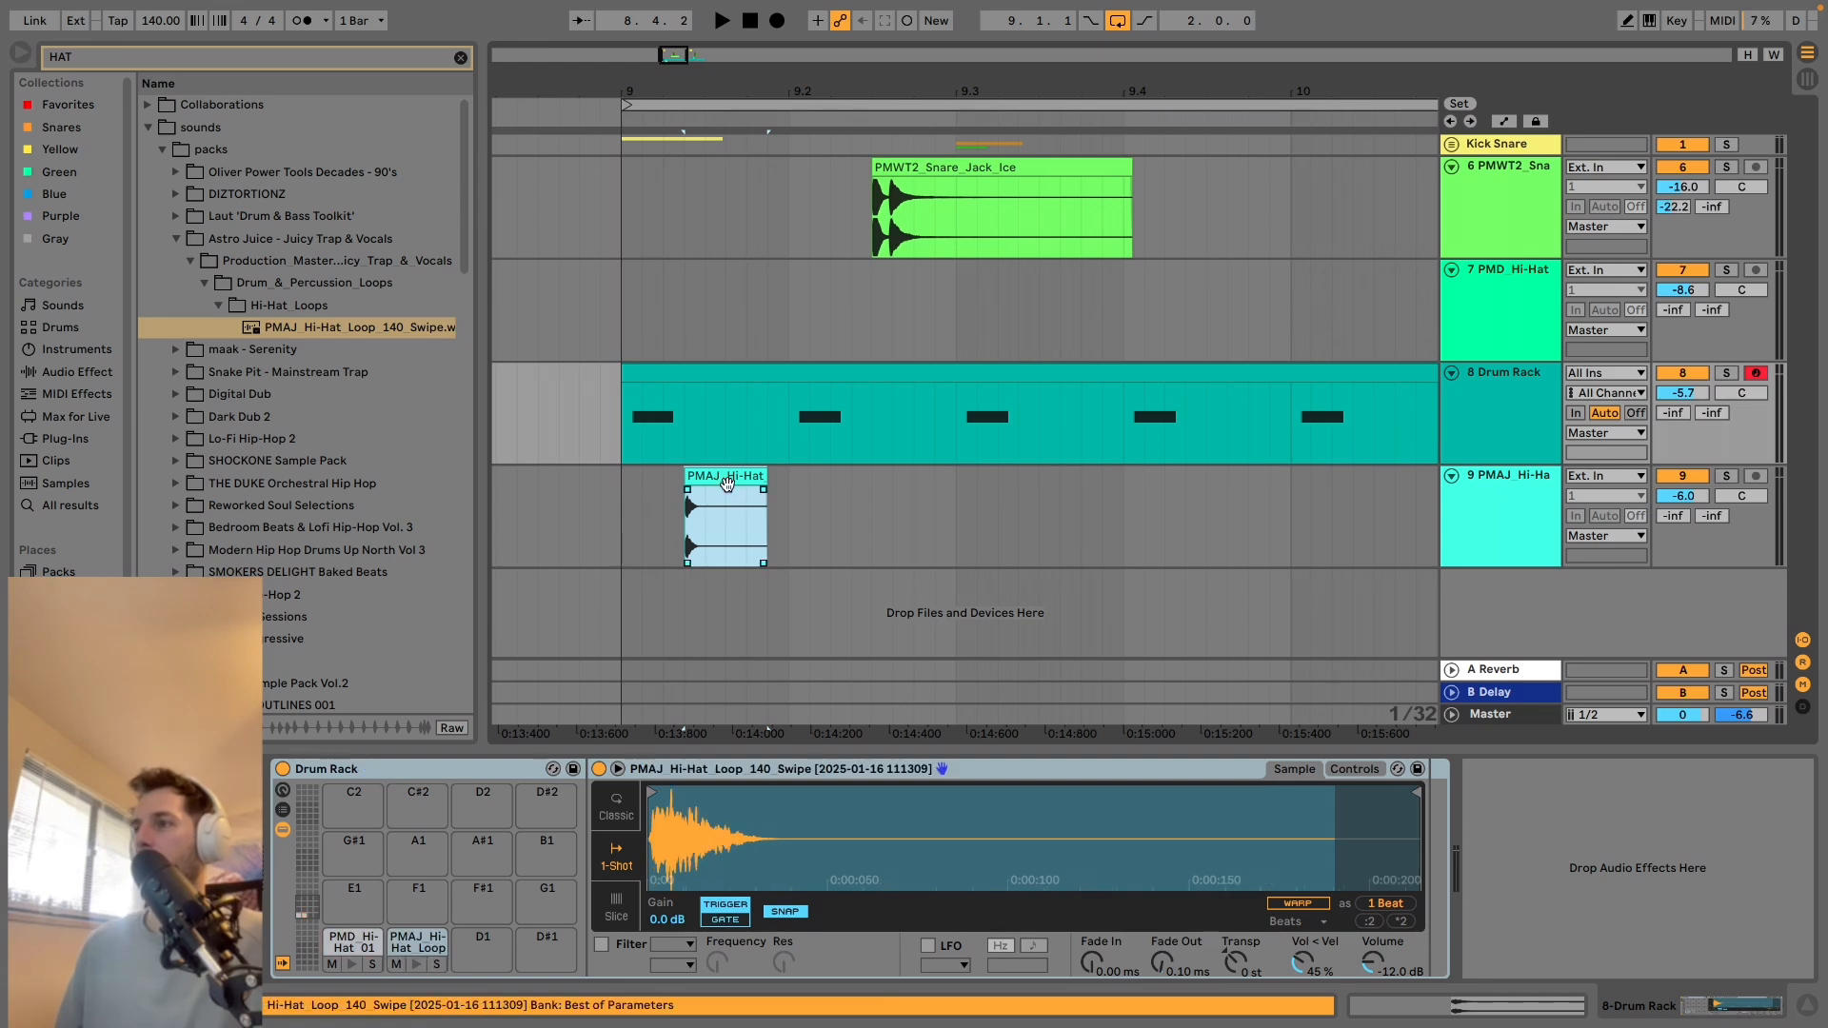
Move the leftover PMAJ hi-hat clip to just before bar 9, then deactivate and fold its track.
{"action": "left_click_drag", "start_coordinate": [726, 482], "coordinate": [558, 483]}
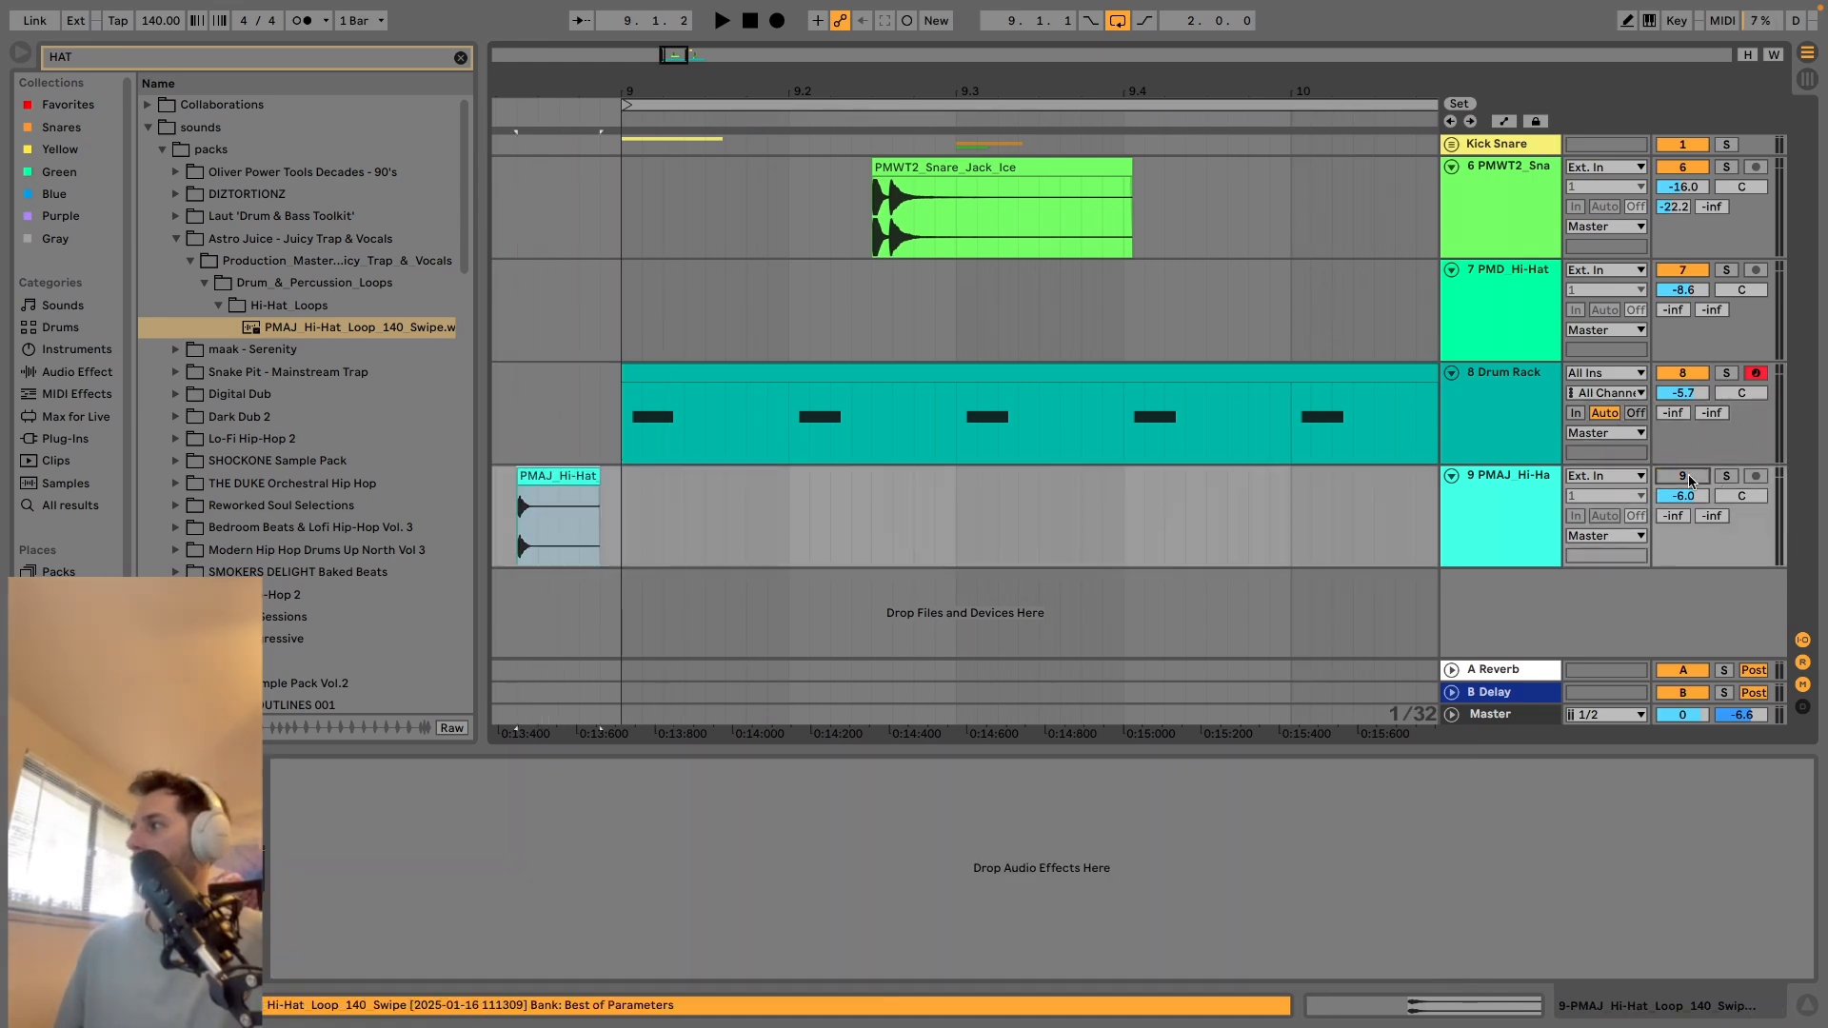
{"action": "left_click", "coordinate": [1451, 475]}
Add a PMAJ hi-hat note on C#1 at beat 1.2 of the Drum Rack clip and play from 9.1.1.
{"action": "left_click", "coordinate": [866, 372]}
{"action": "double_click", "coordinate": [867, 371]}
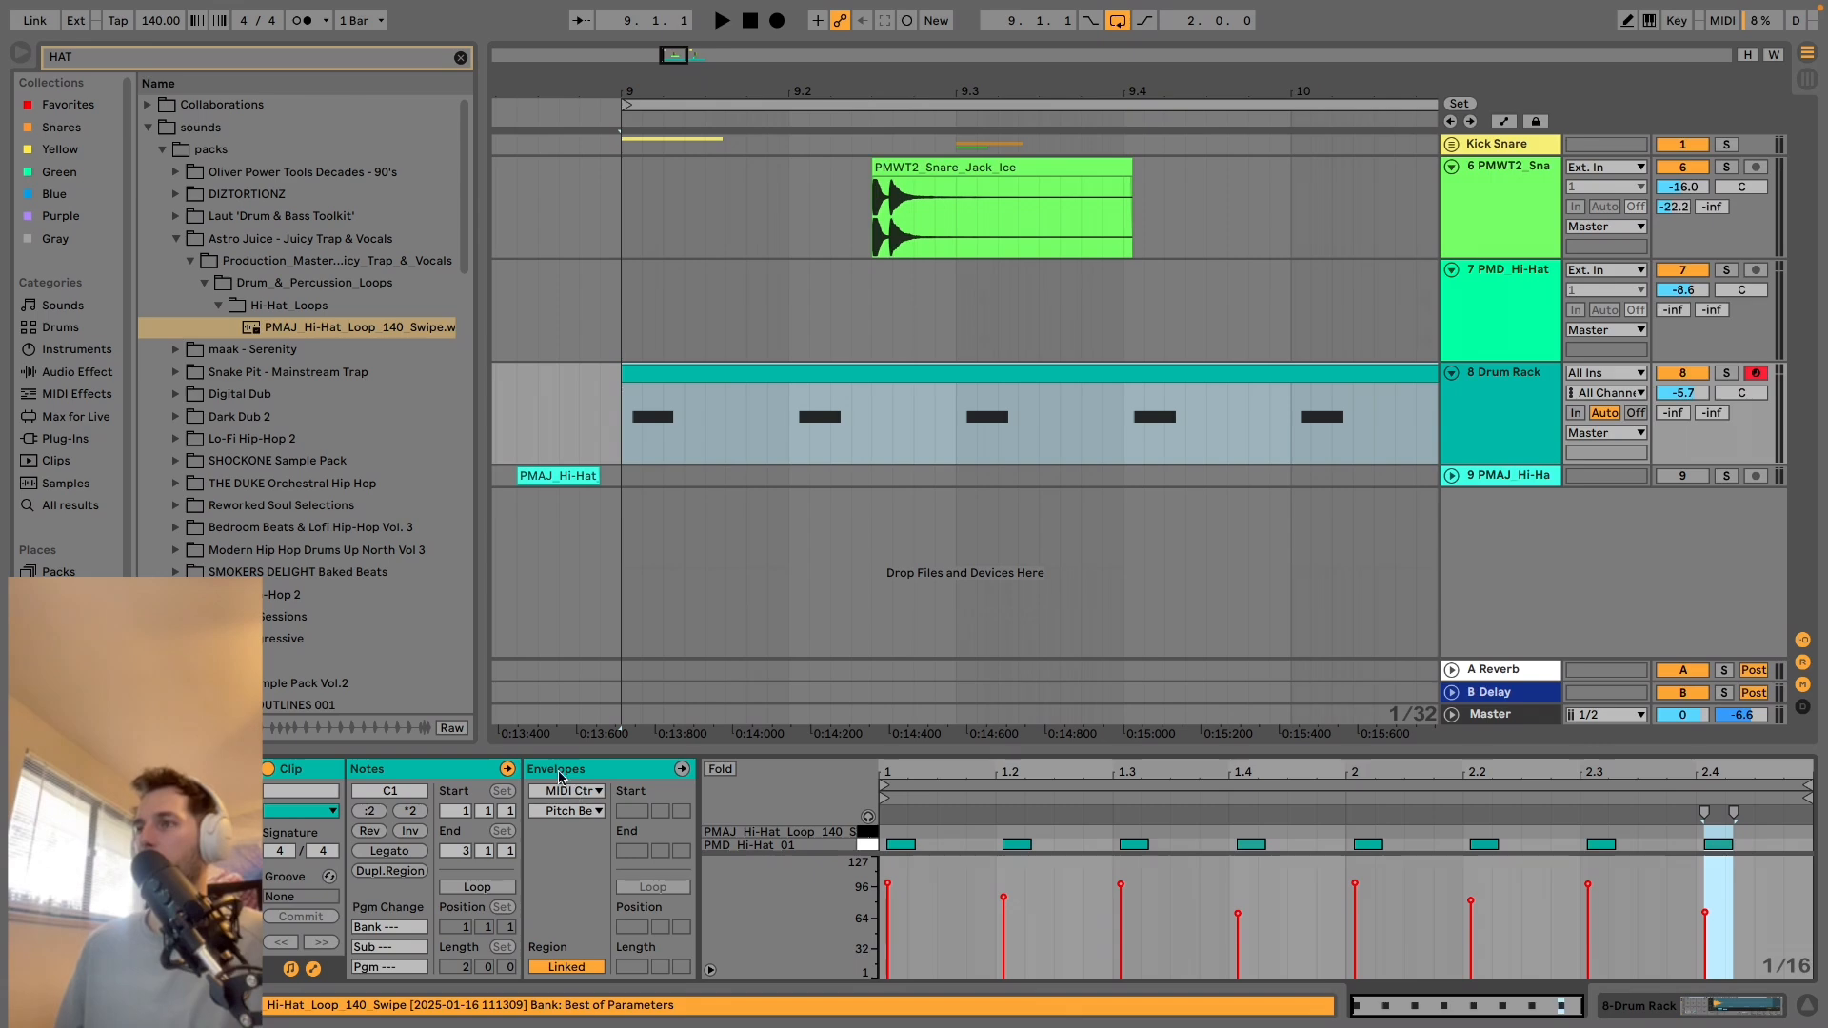
{"action": "key", "text": "shift+Tab"}
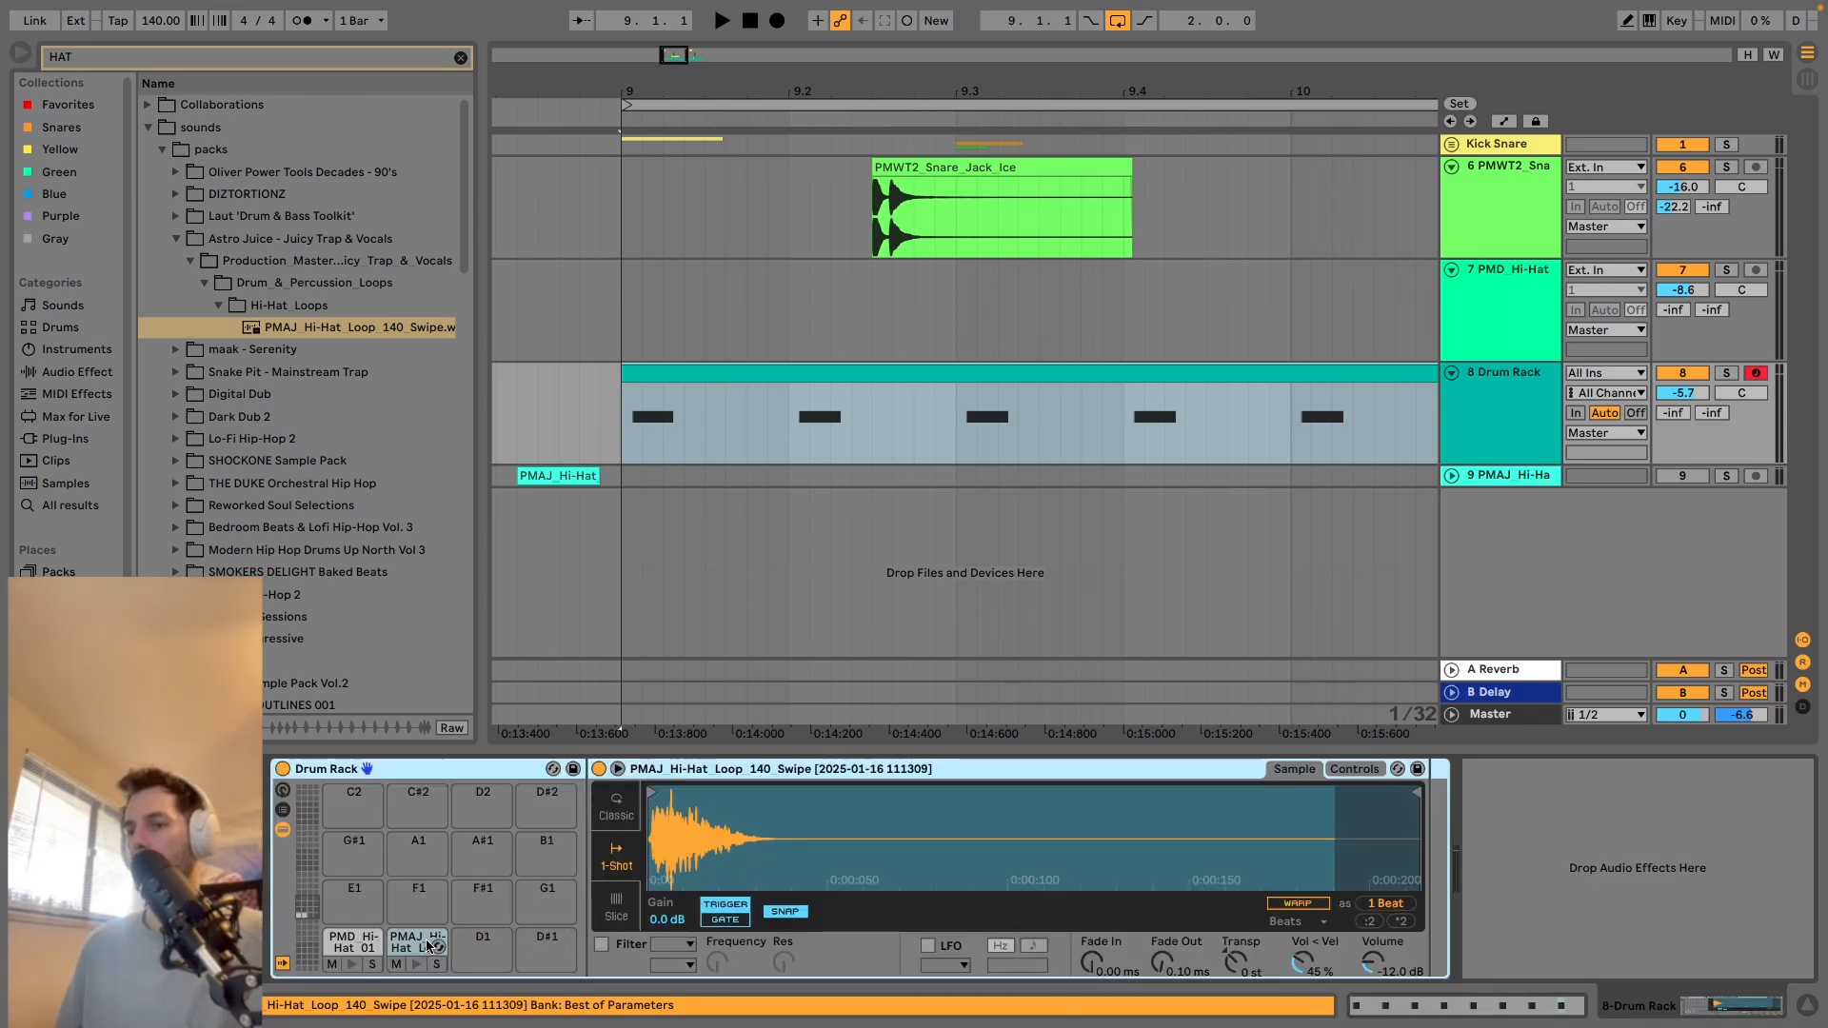
{"action": "double_click", "coordinate": [714, 374]}
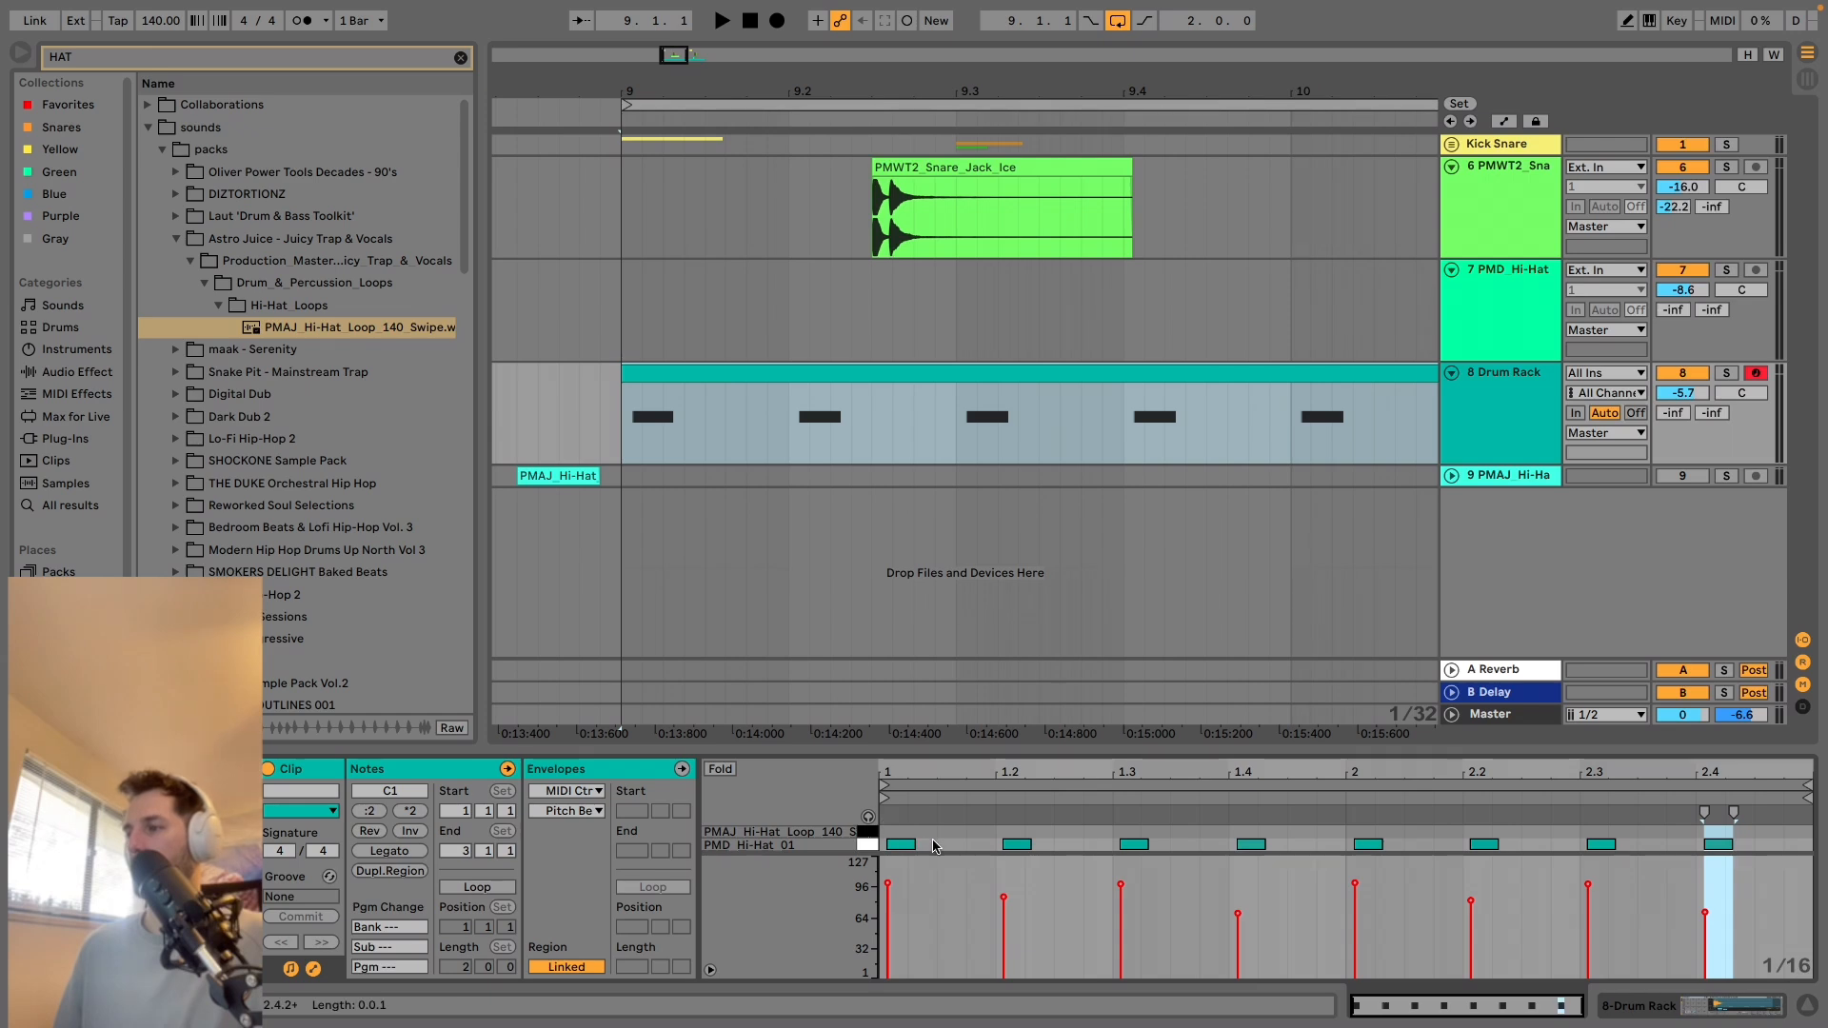
{"action": "double_click", "coordinate": [1009, 834]}
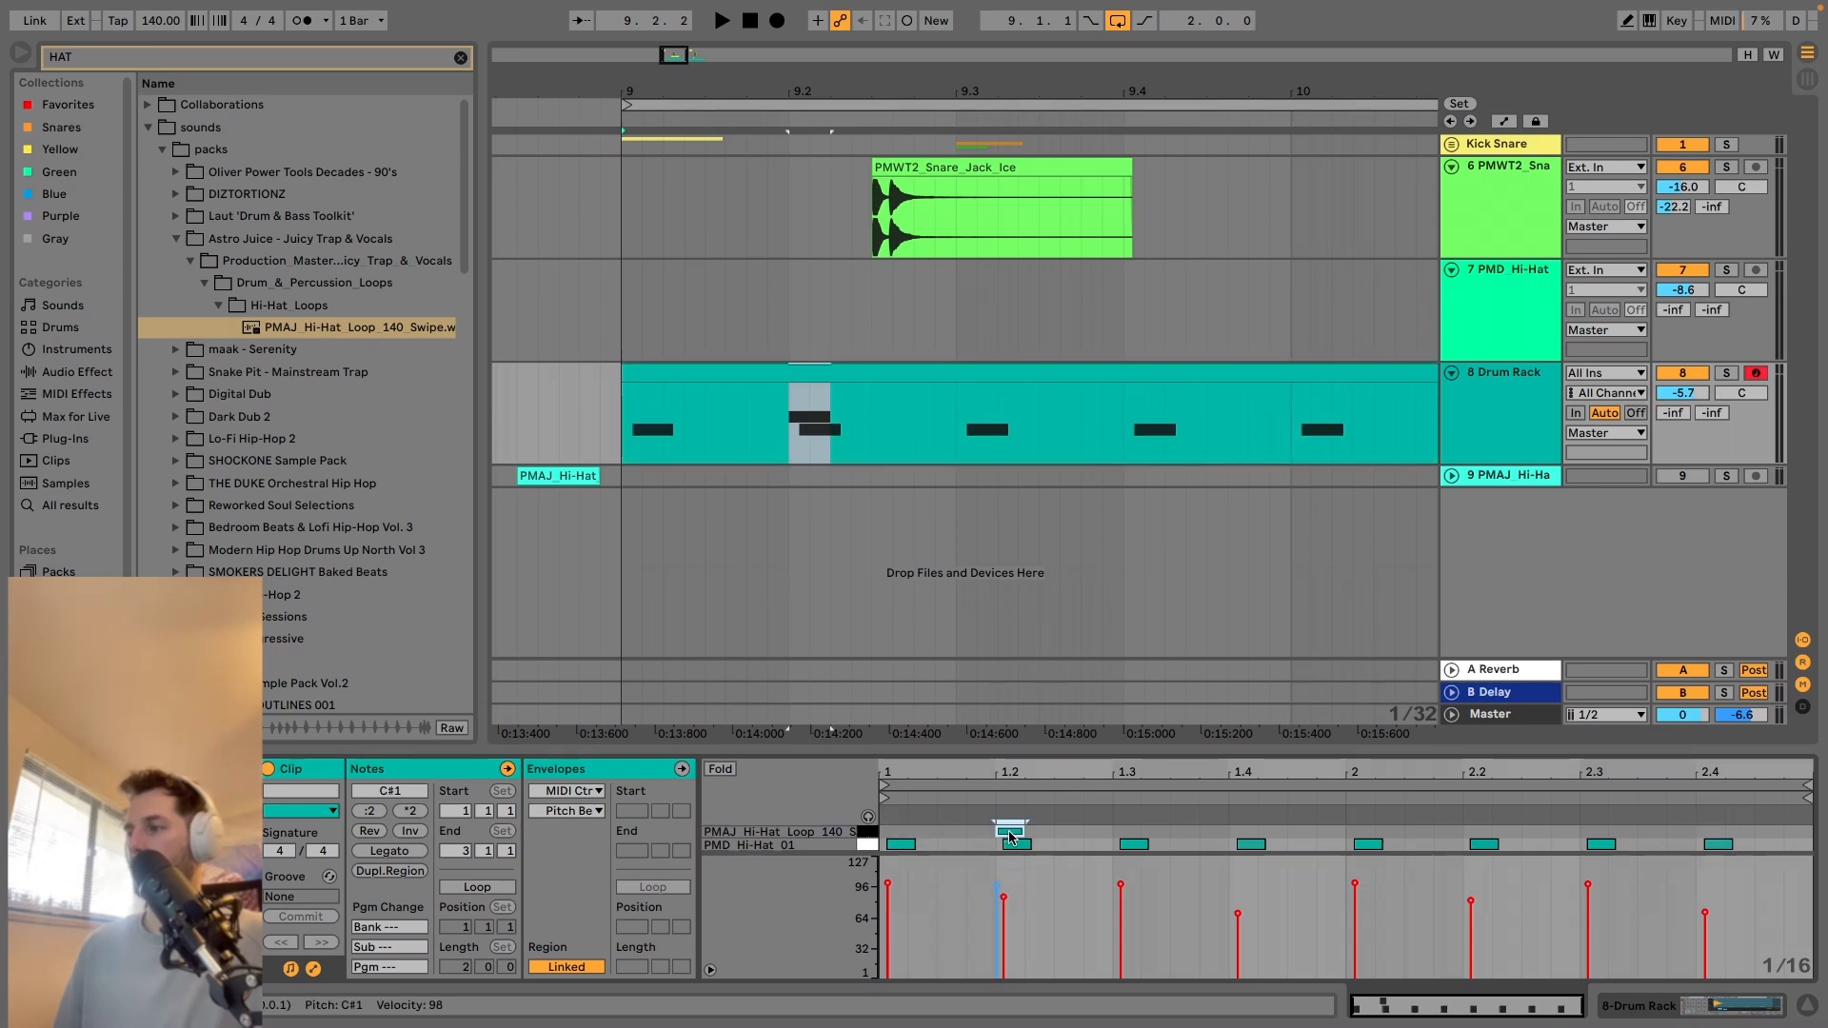
{"action": "left_click", "coordinate": [626, 322]}
{"action": "key", "text": "space"}
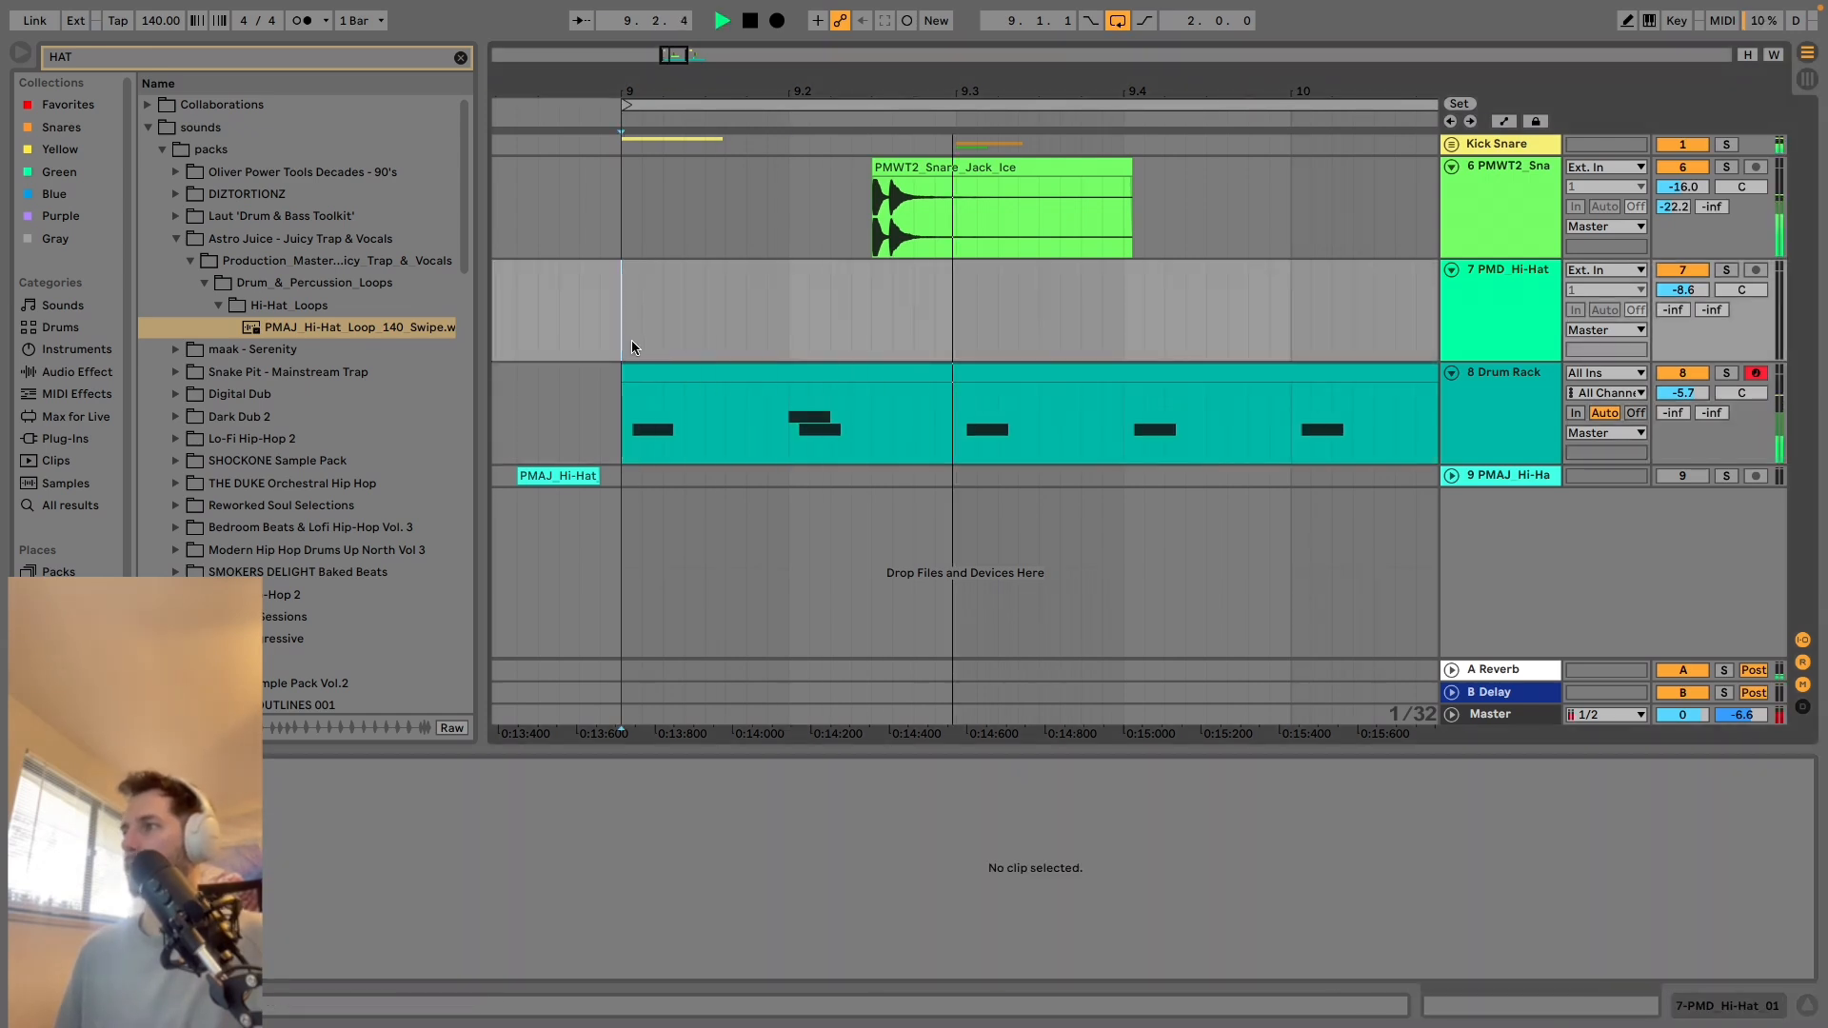
Stop playback and add a PMAJ hi-hat note on C#1 at beat 1.4 of the Drum Rack clip.
{"action": "left_click", "coordinate": [1135, 401]}
{"action": "key", "text": "space"}
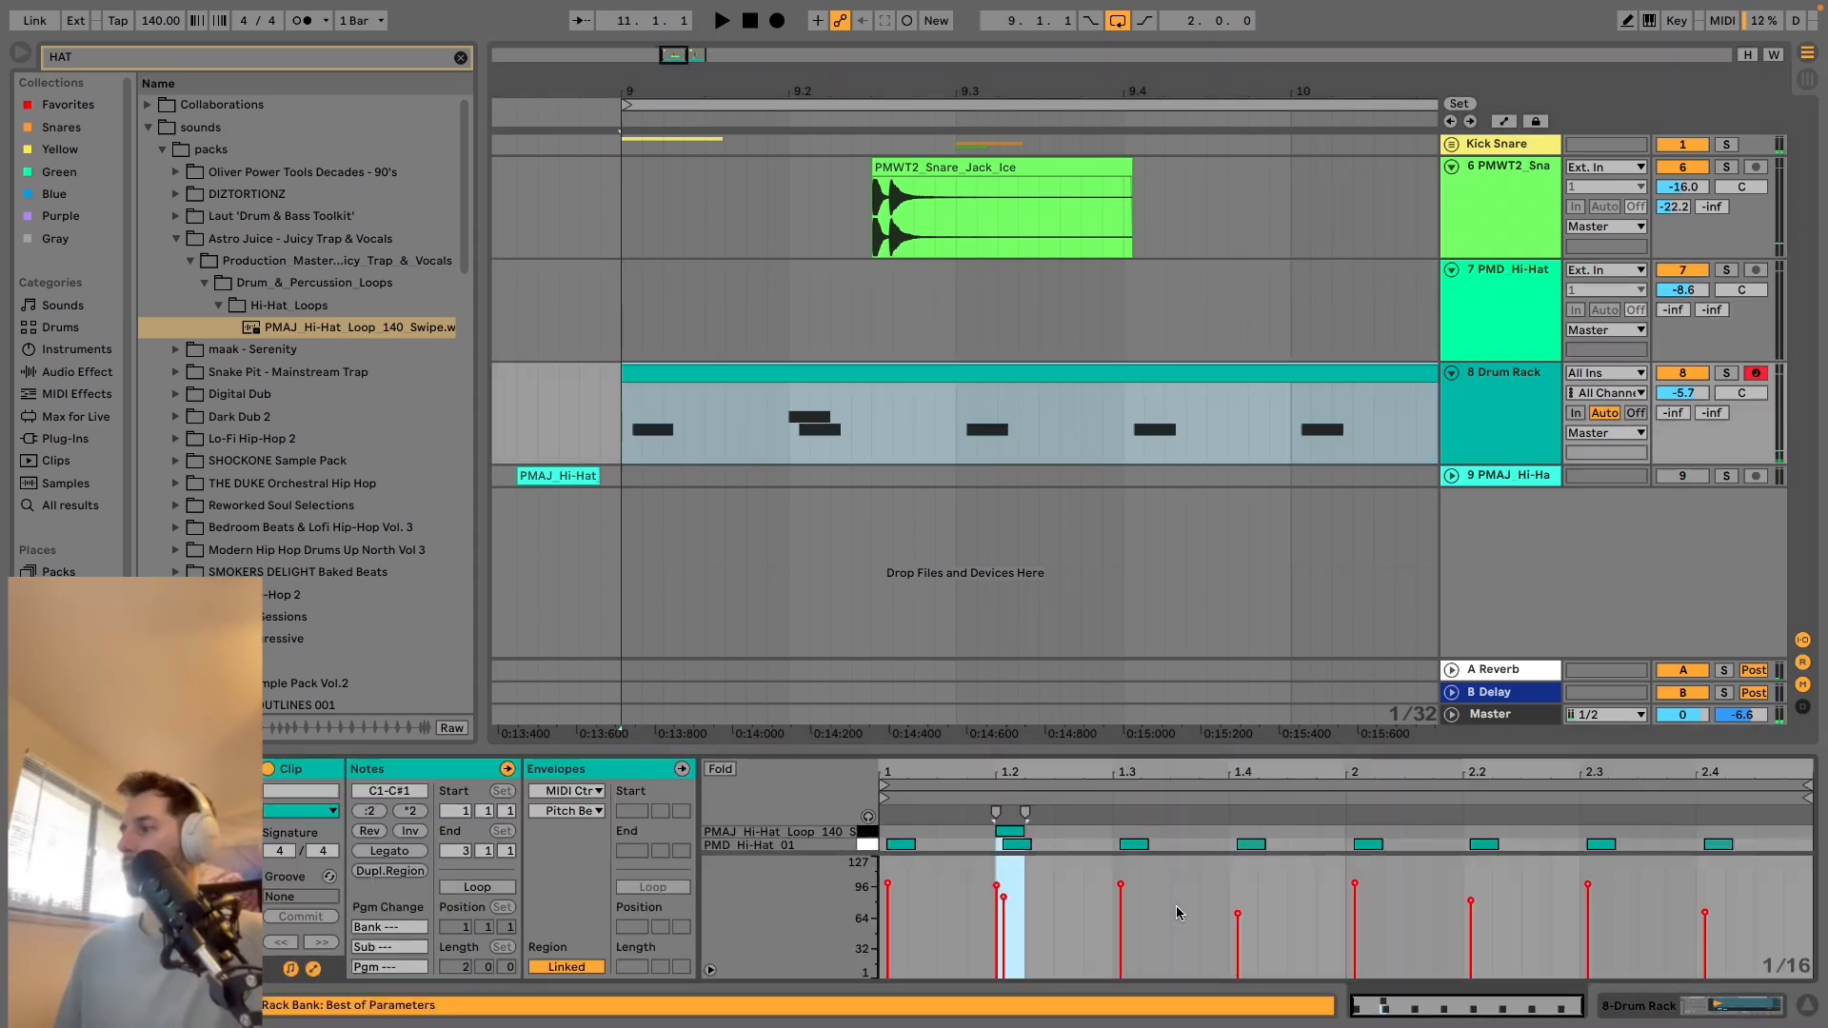
{"action": "left_click", "coordinate": [1243, 821]}
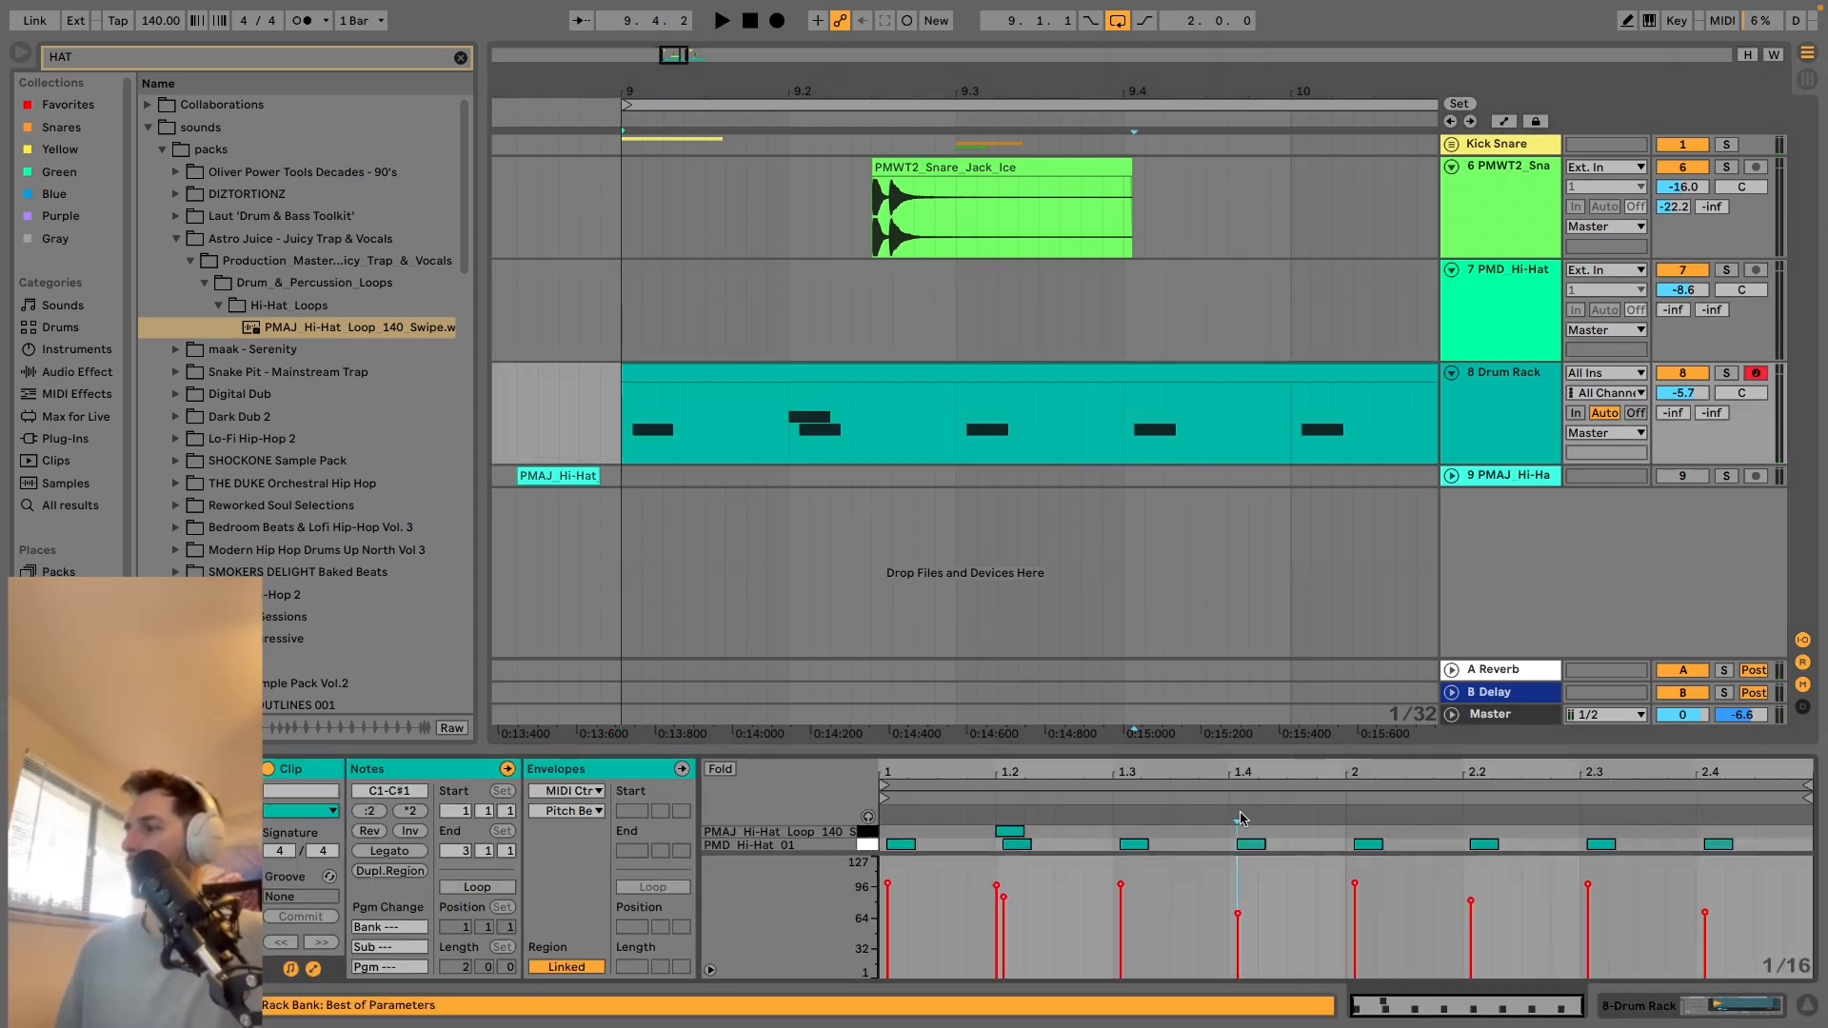
{"action": "double_click", "coordinate": [1248, 832]}
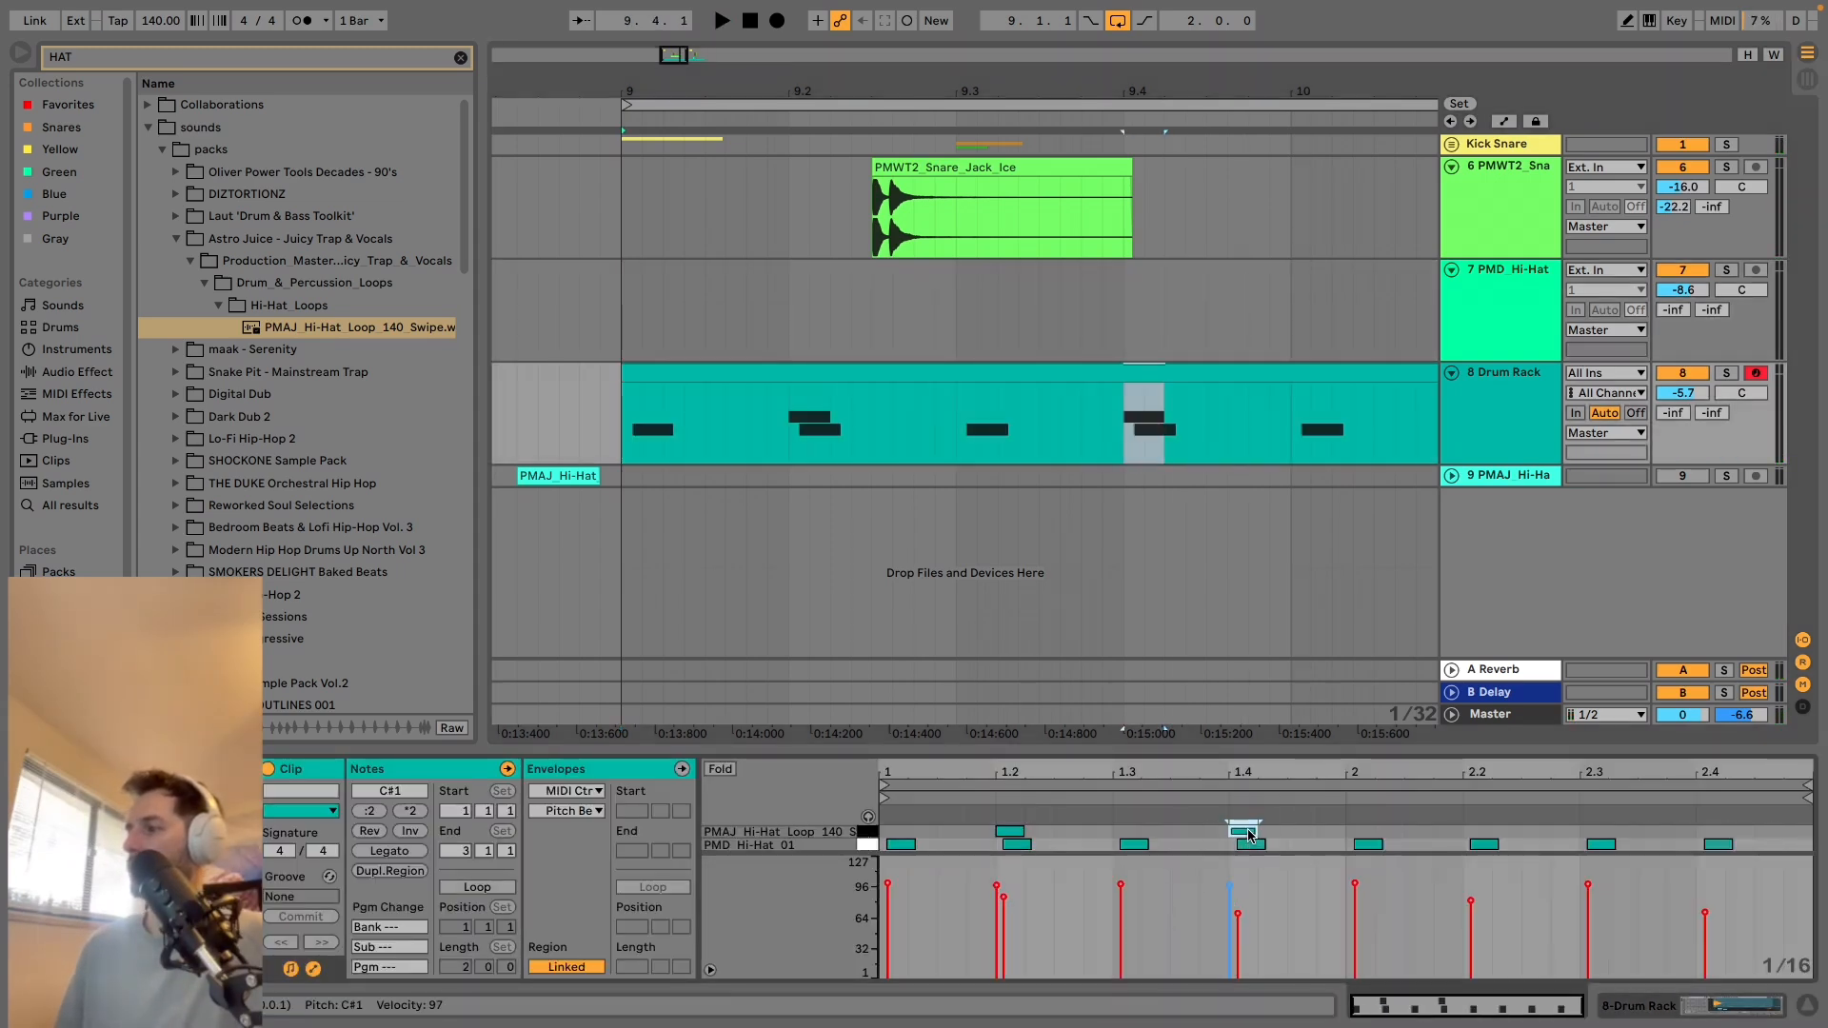
Try PMAJ hi-hat notes on C#1 at beats 2.2 and 2.4, and remove them along with the one at 1.4.
{"action": "double_click", "coordinate": [1486, 834]}
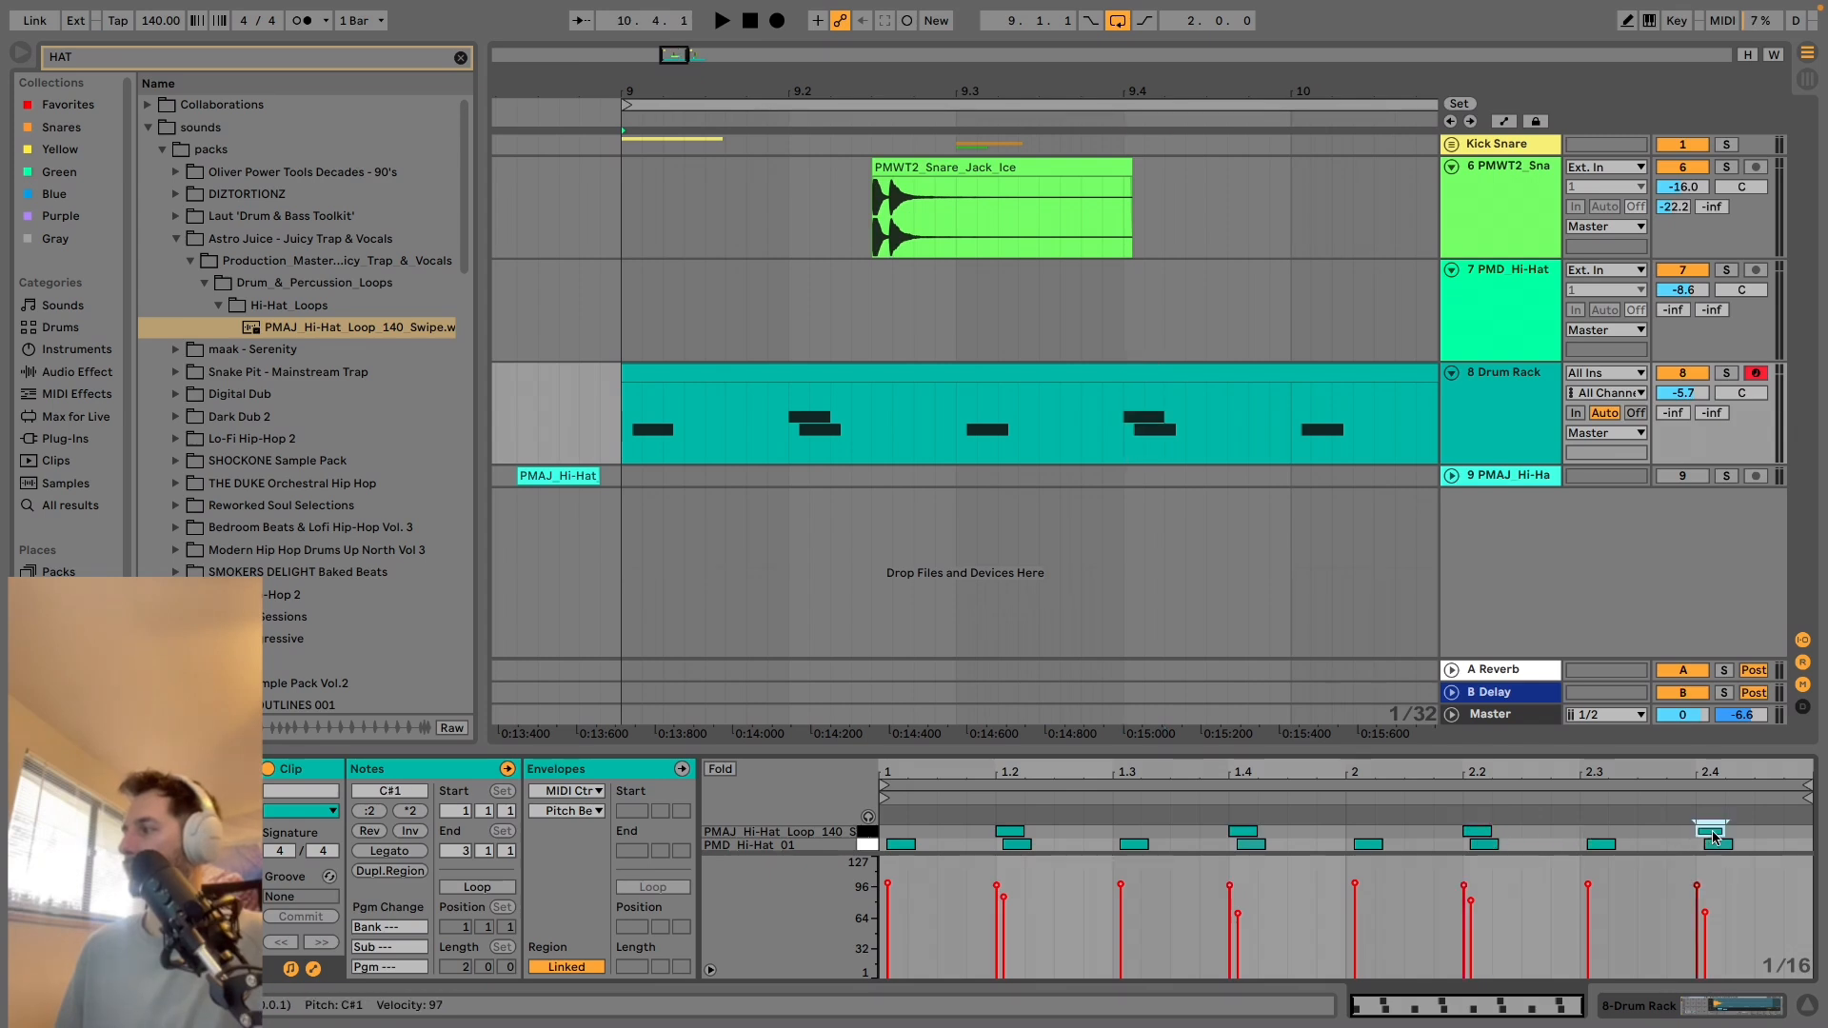
{"action": "key", "text": "space"}
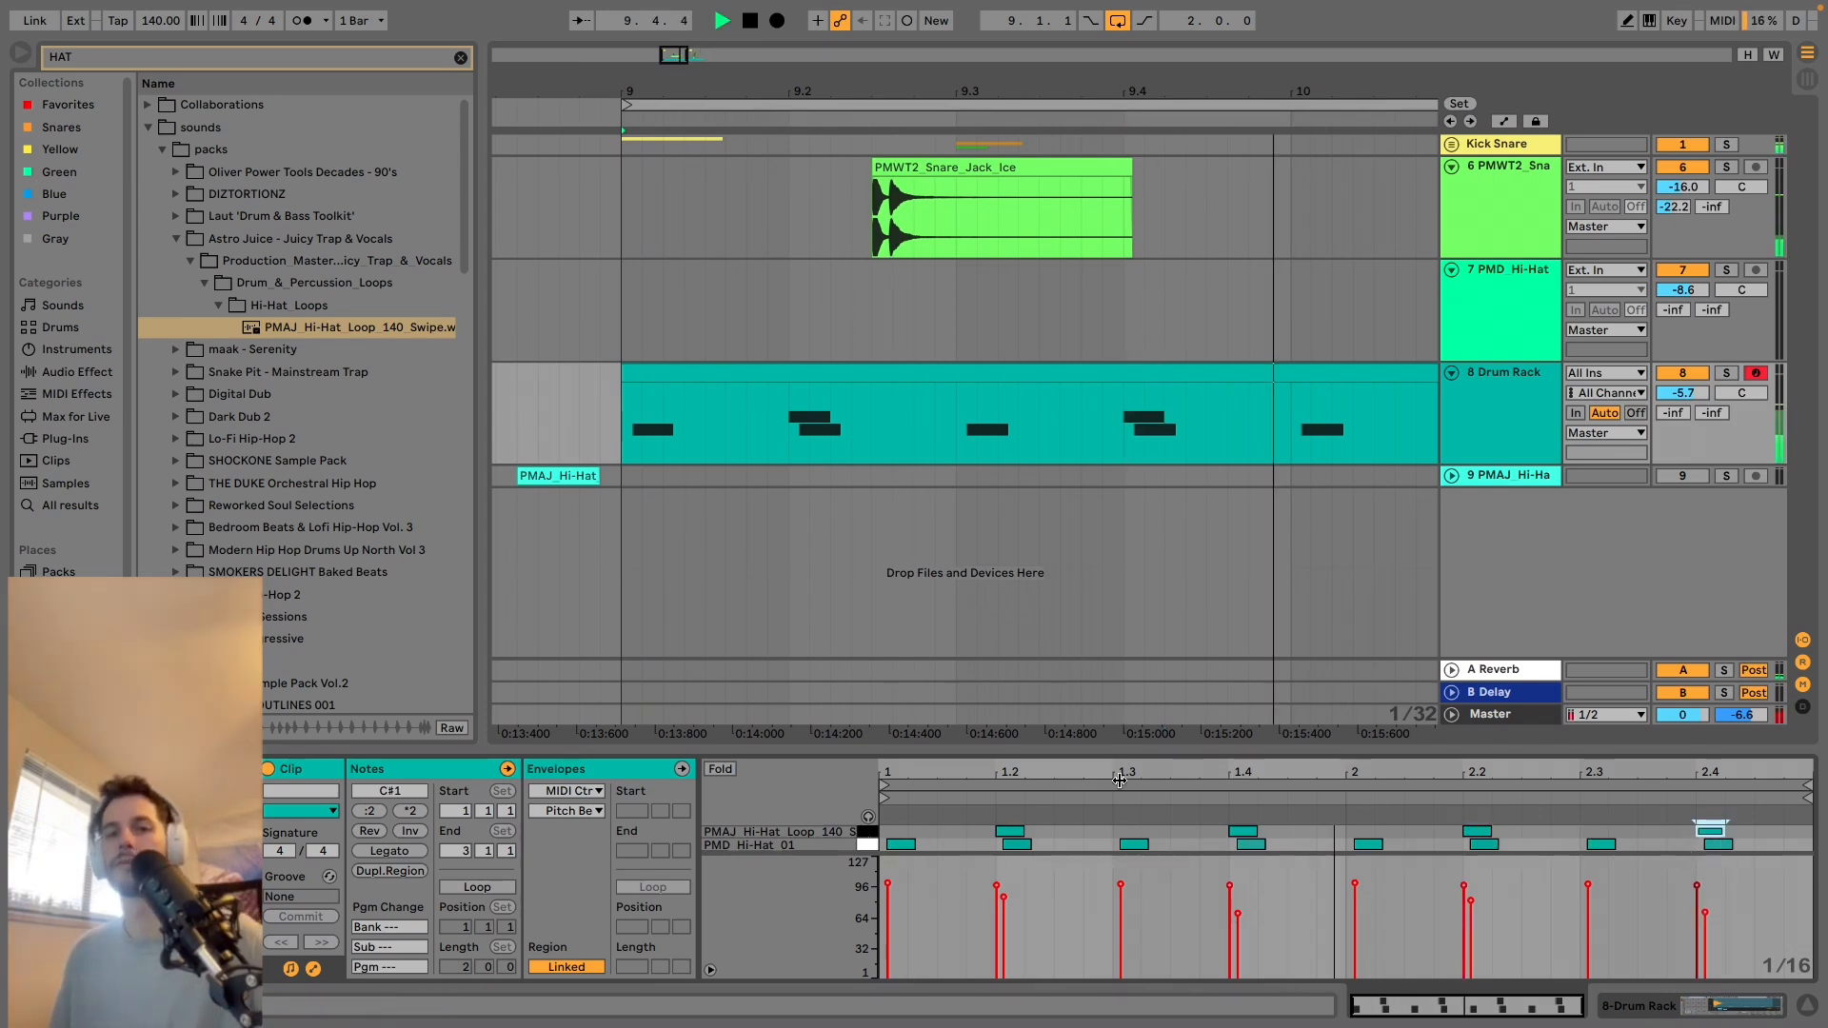
{"action": "double_click", "coordinate": [1240, 832]}
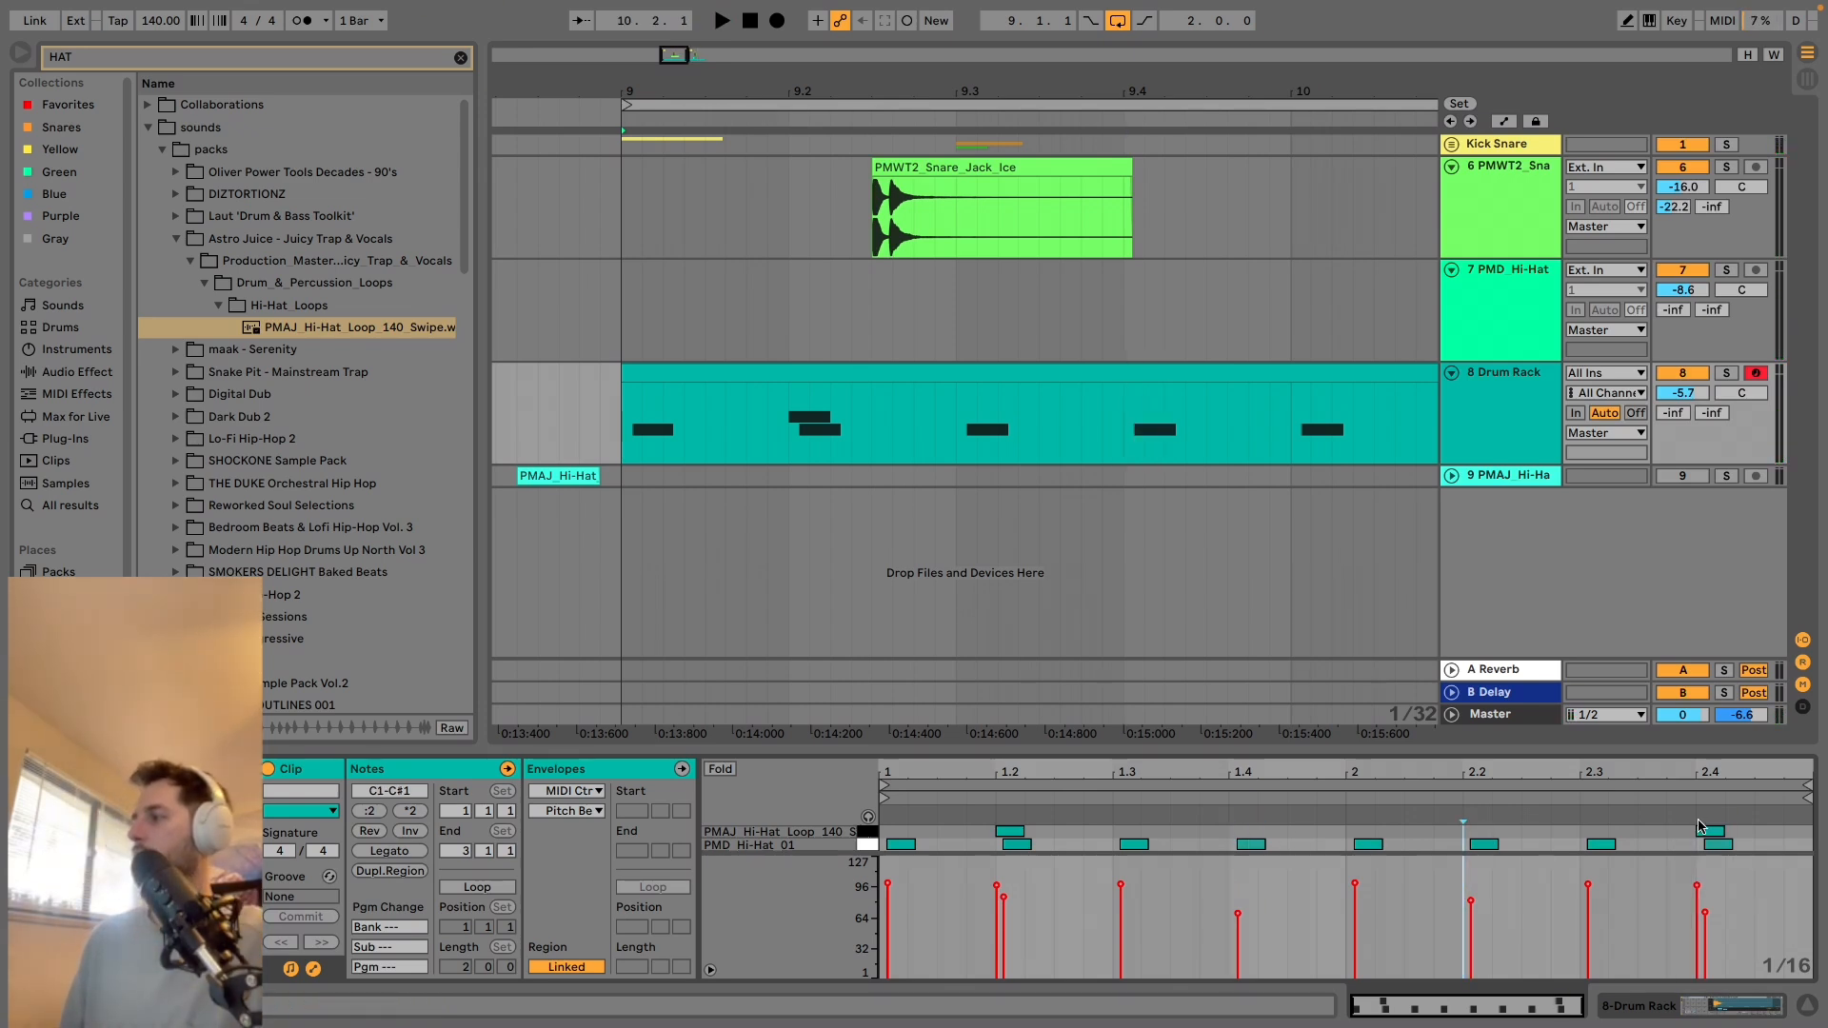
Add PMAJ hi-hat notes on C#1 at 1.1.3 and 1.4.3, and try and remove one just before beat 2.4.
{"action": "double_click", "coordinate": [952, 832]}
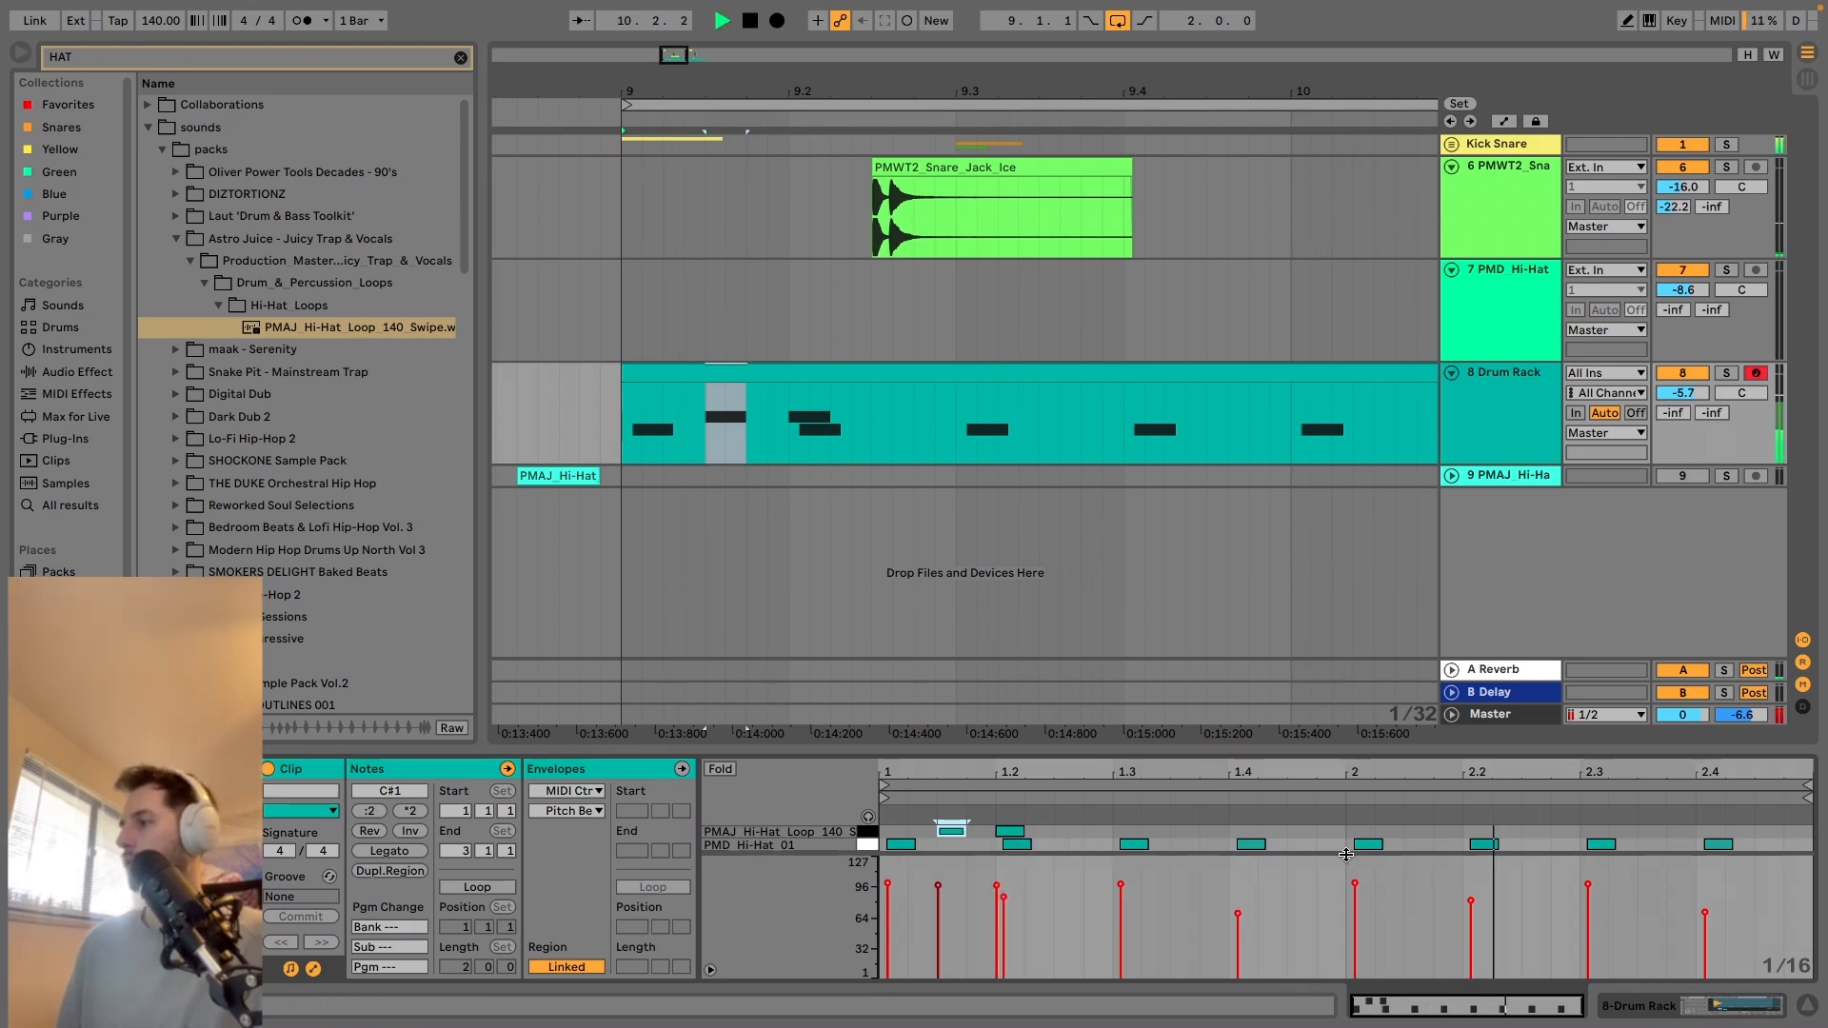
{"action": "double_click", "coordinate": [1301, 832]}
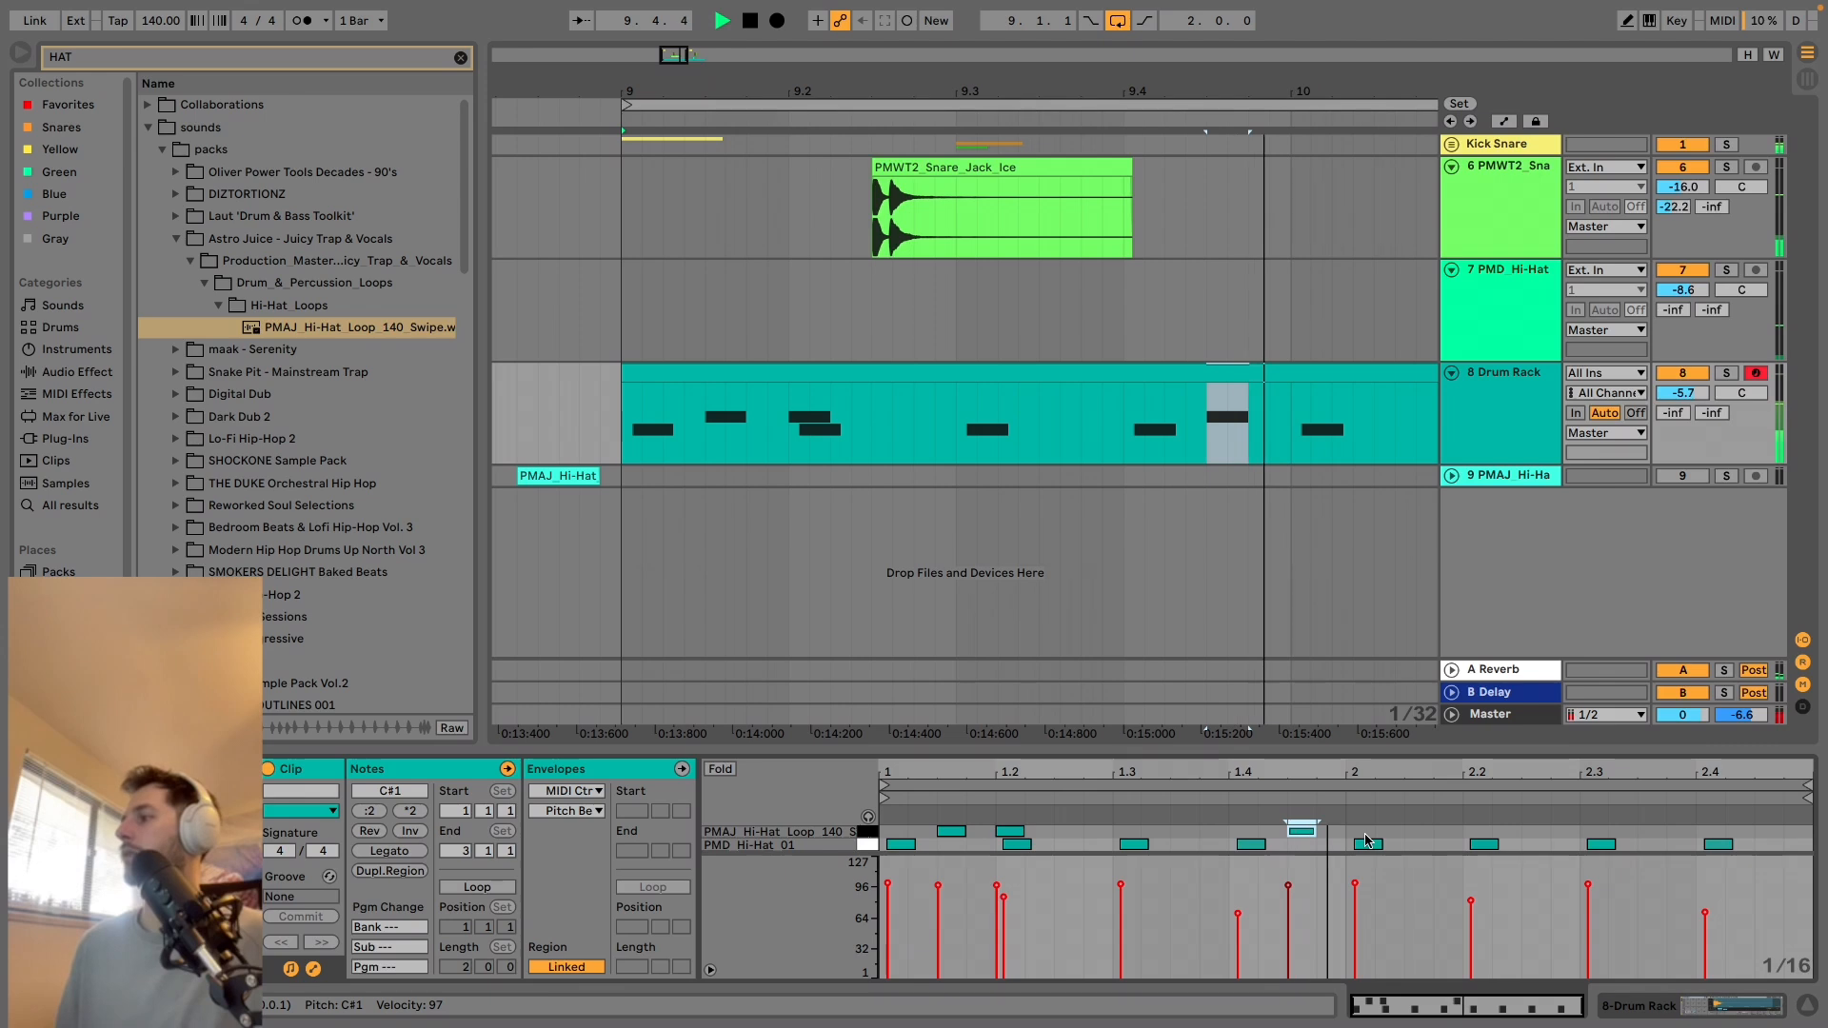
{"action": "double_click", "coordinate": [1666, 834]}
{"action": "key", "text": "space"}
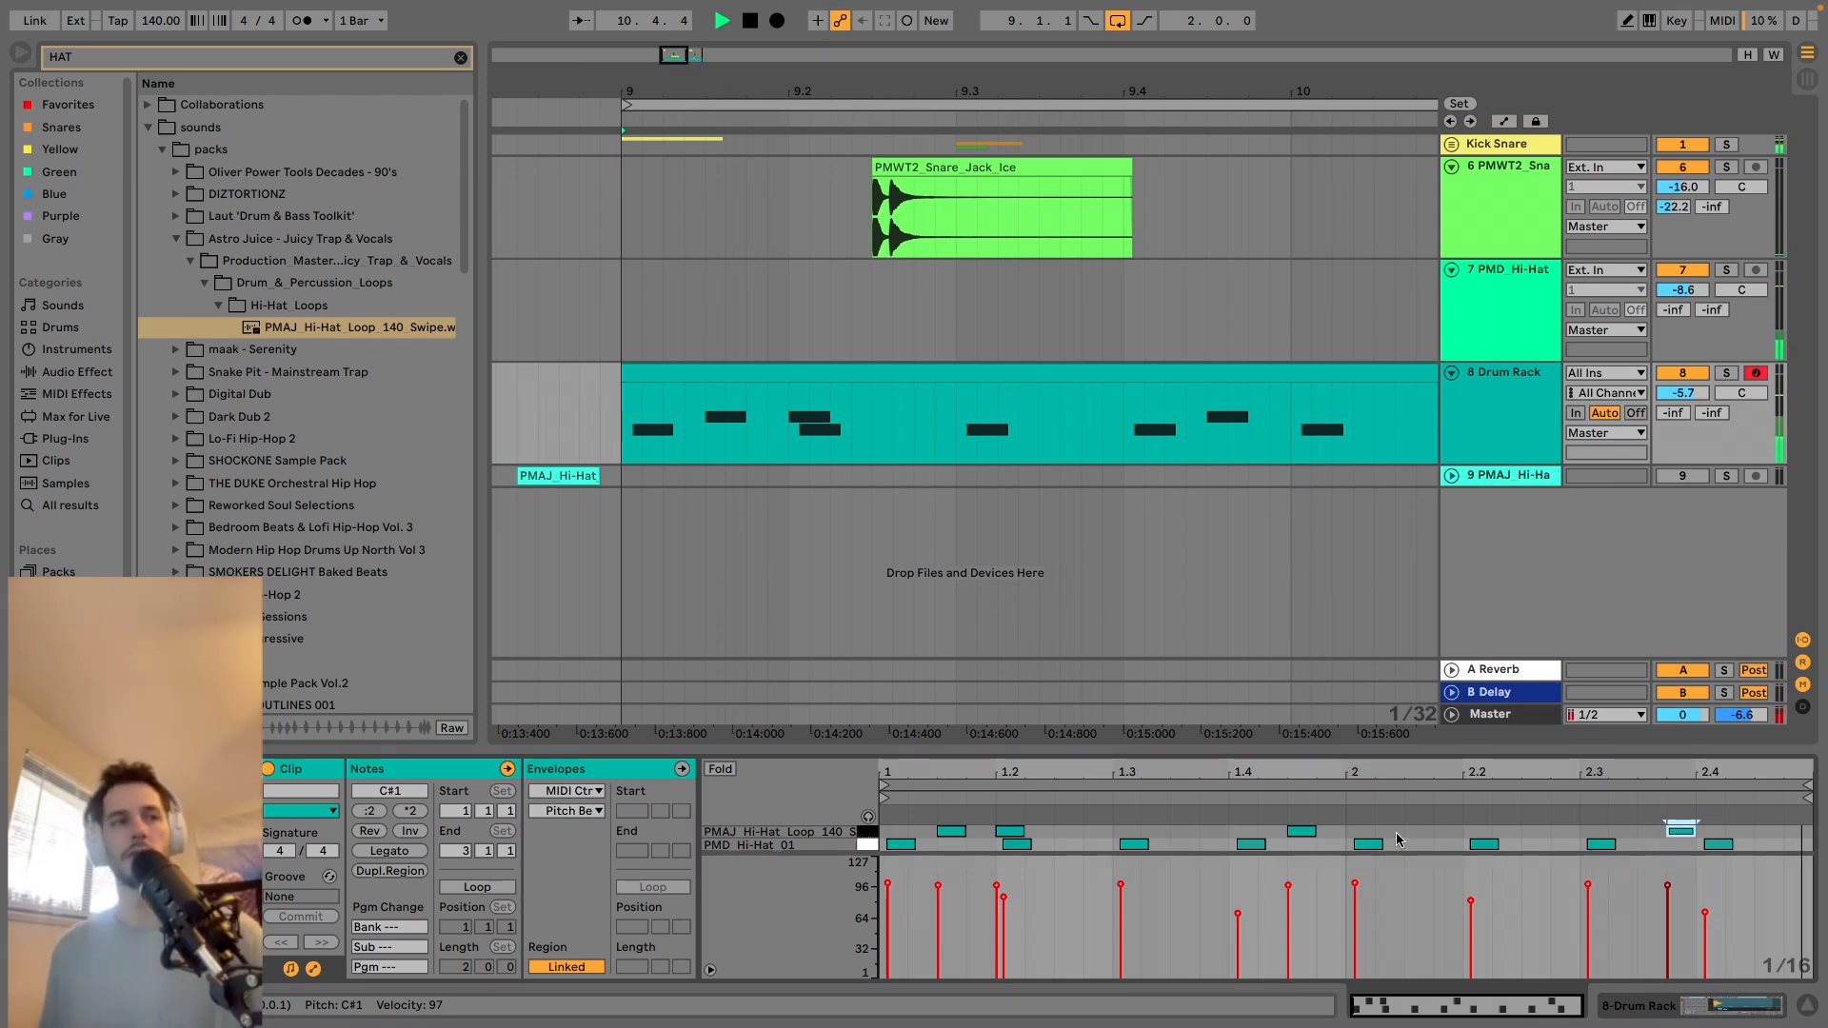
{"action": "double_click", "coordinate": [1686, 834]}
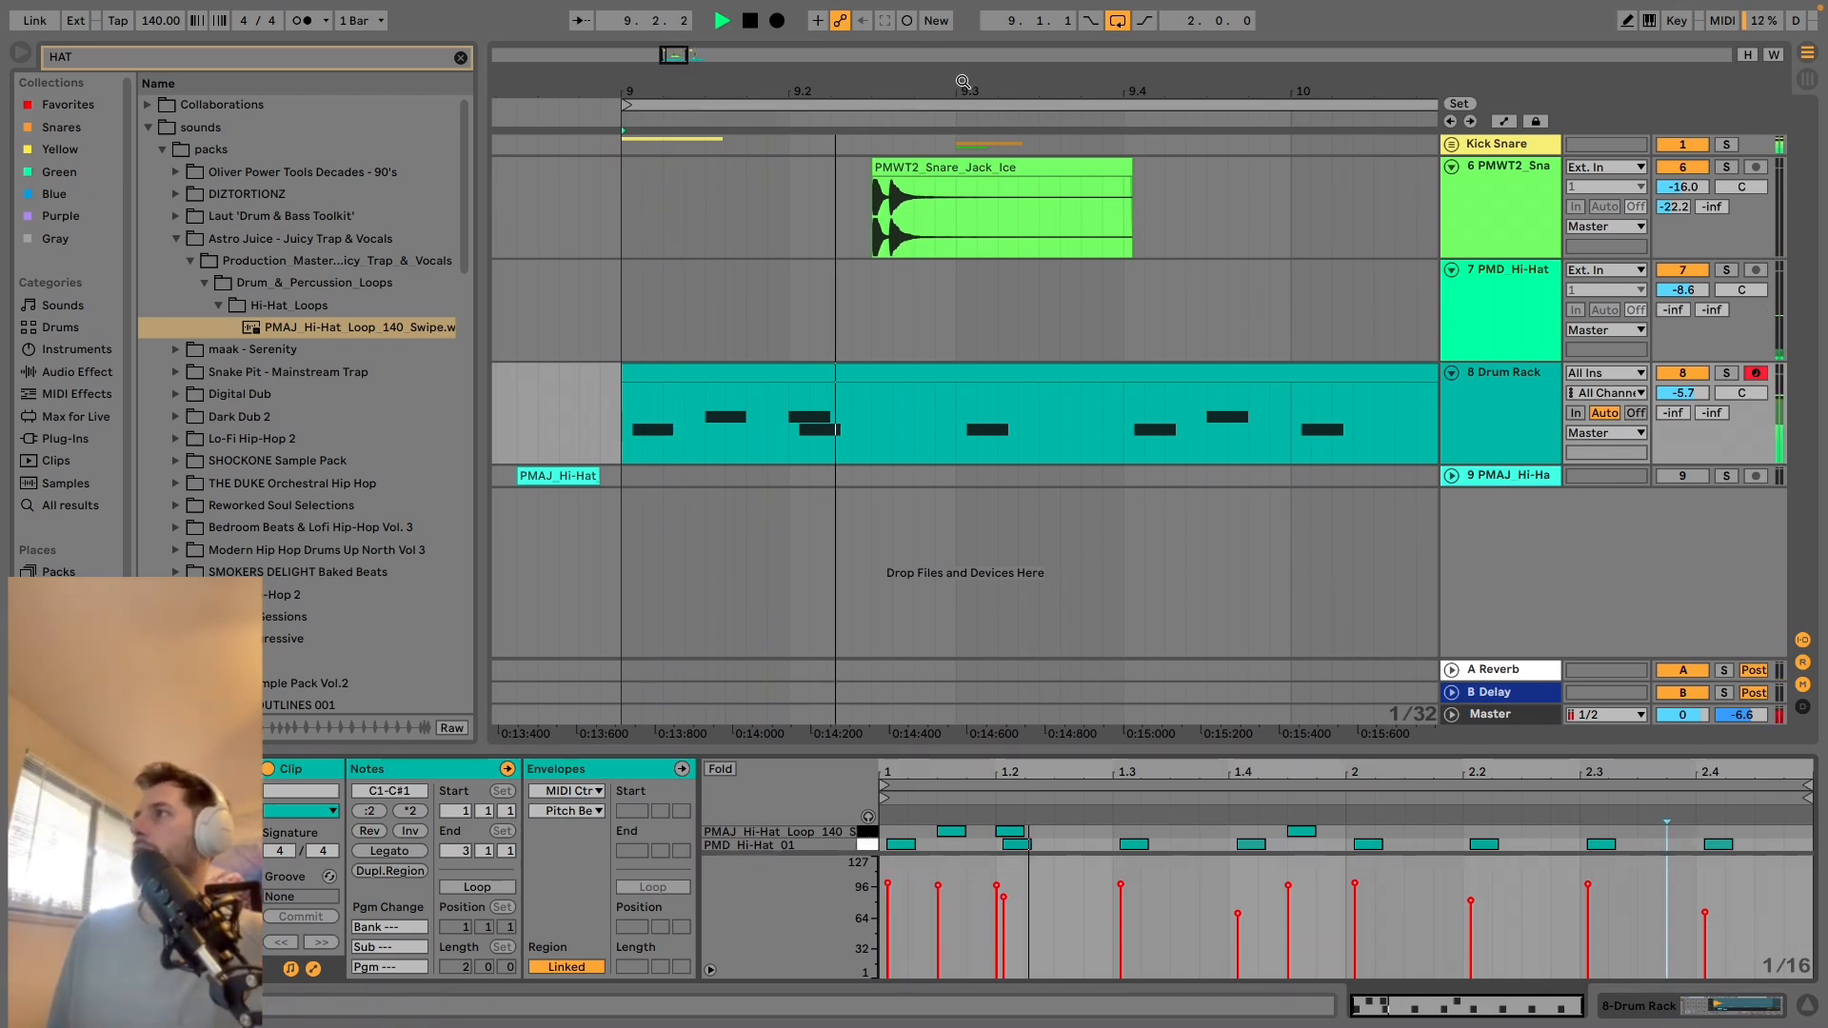
Delete the deactivated PMAJ hi-hat audio track and play the loop.
{"action": "left_click_drag", "start_coordinate": [962, 83], "coordinate": [842, 24]}
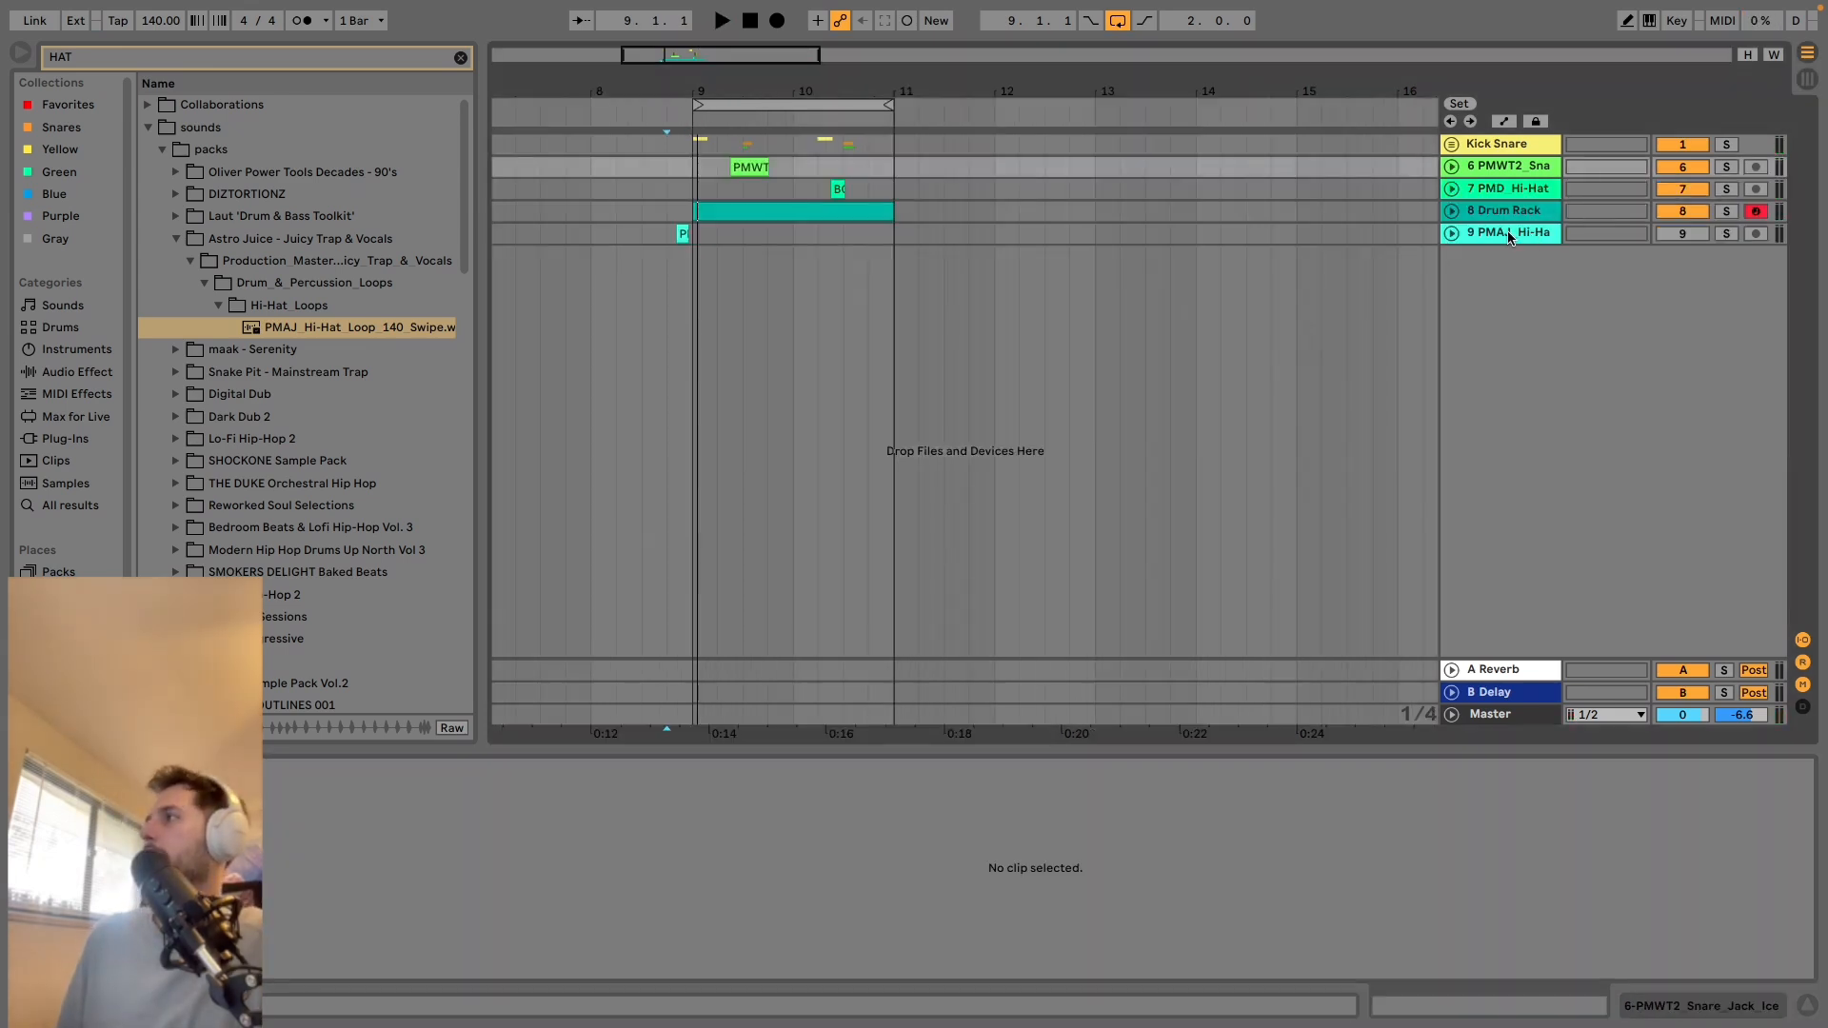
{"action": "left_click", "coordinate": [1509, 234]}
{"action": "key", "text": "Delete"}
{"action": "key", "text": "space"}
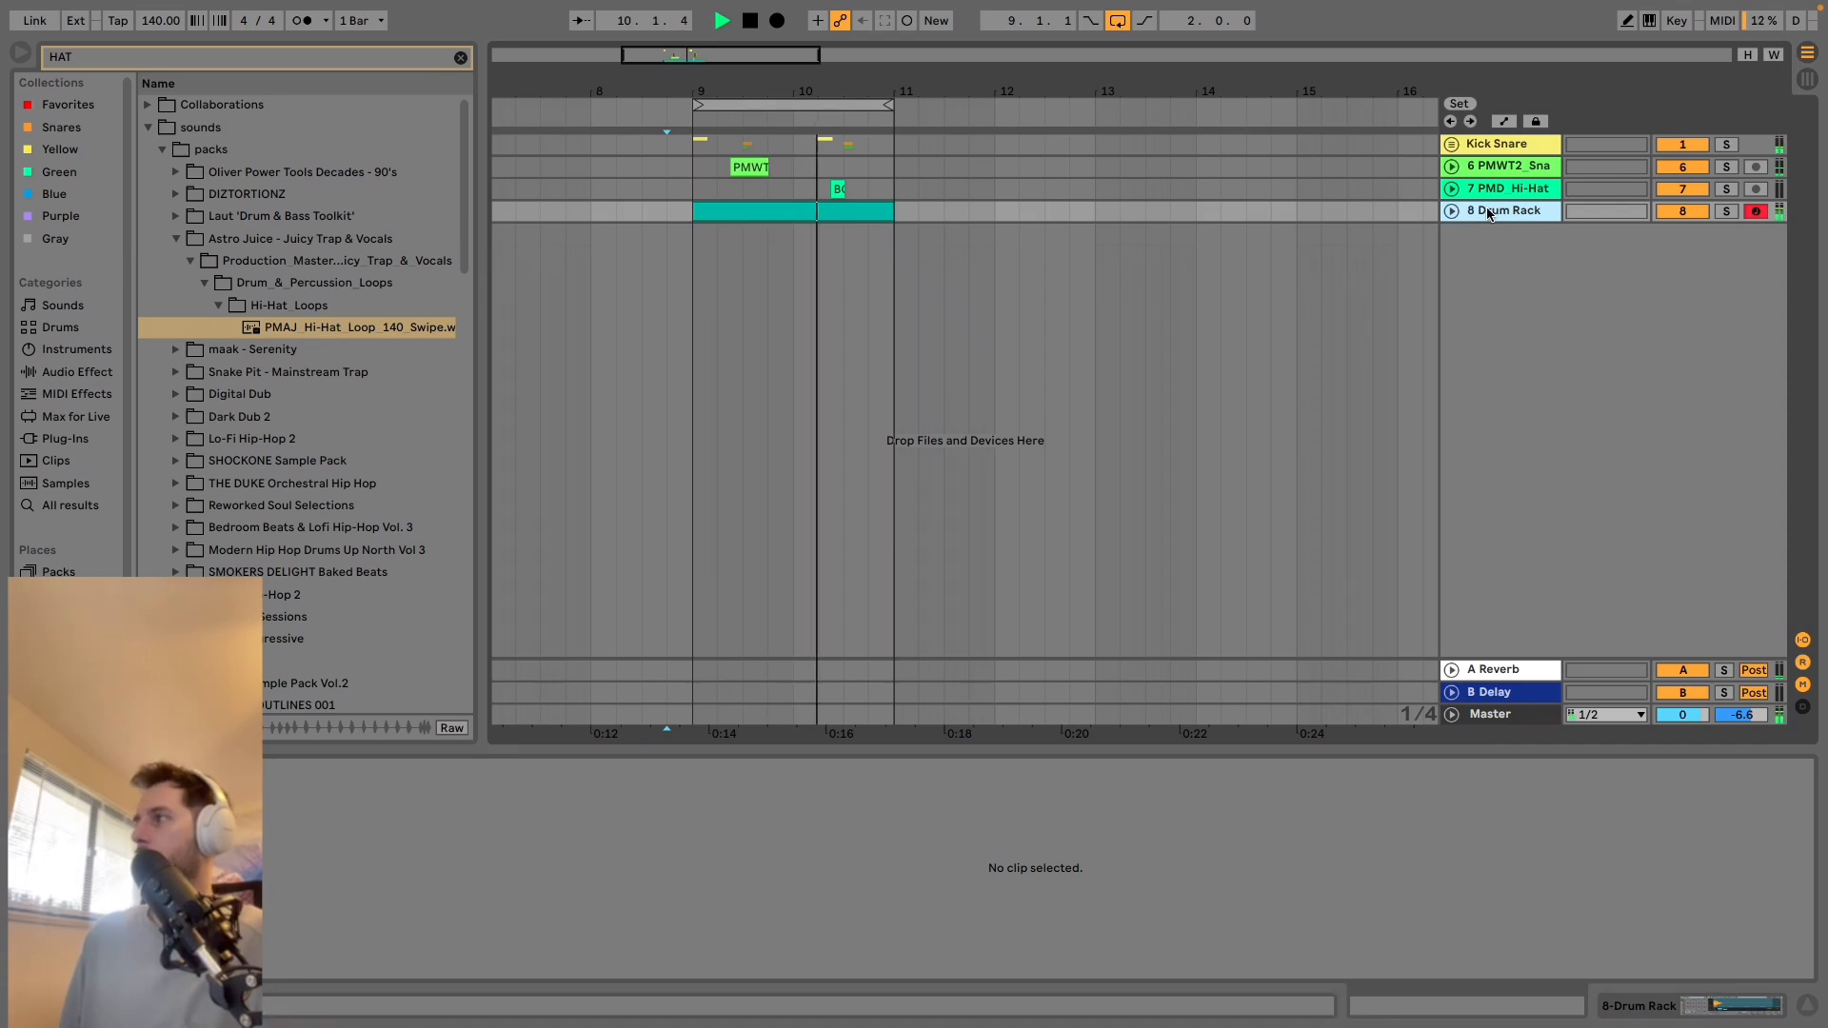
Rename the Drum Rack track as HATS.
{"action": "key", "text": "super+r"}
{"action": "type", "text": "HAT"}
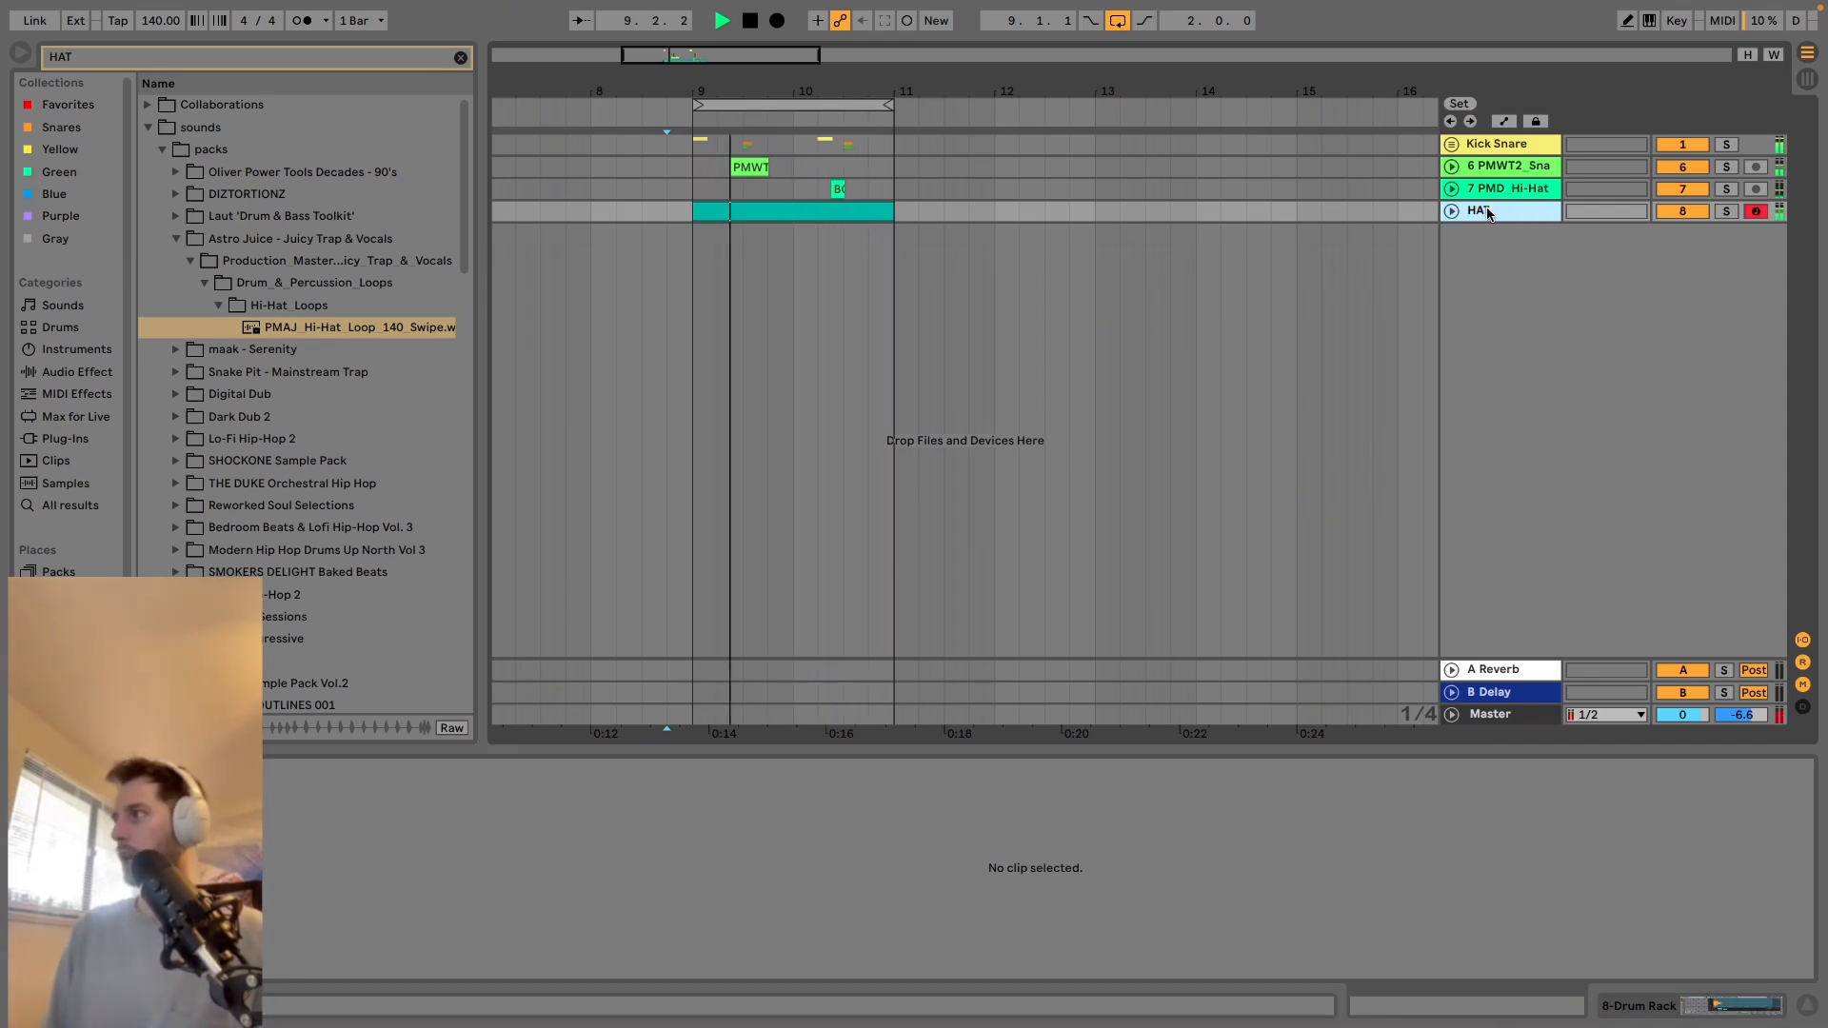
{"action": "type", "text": "S"}
{"action": "key", "text": "Return"}
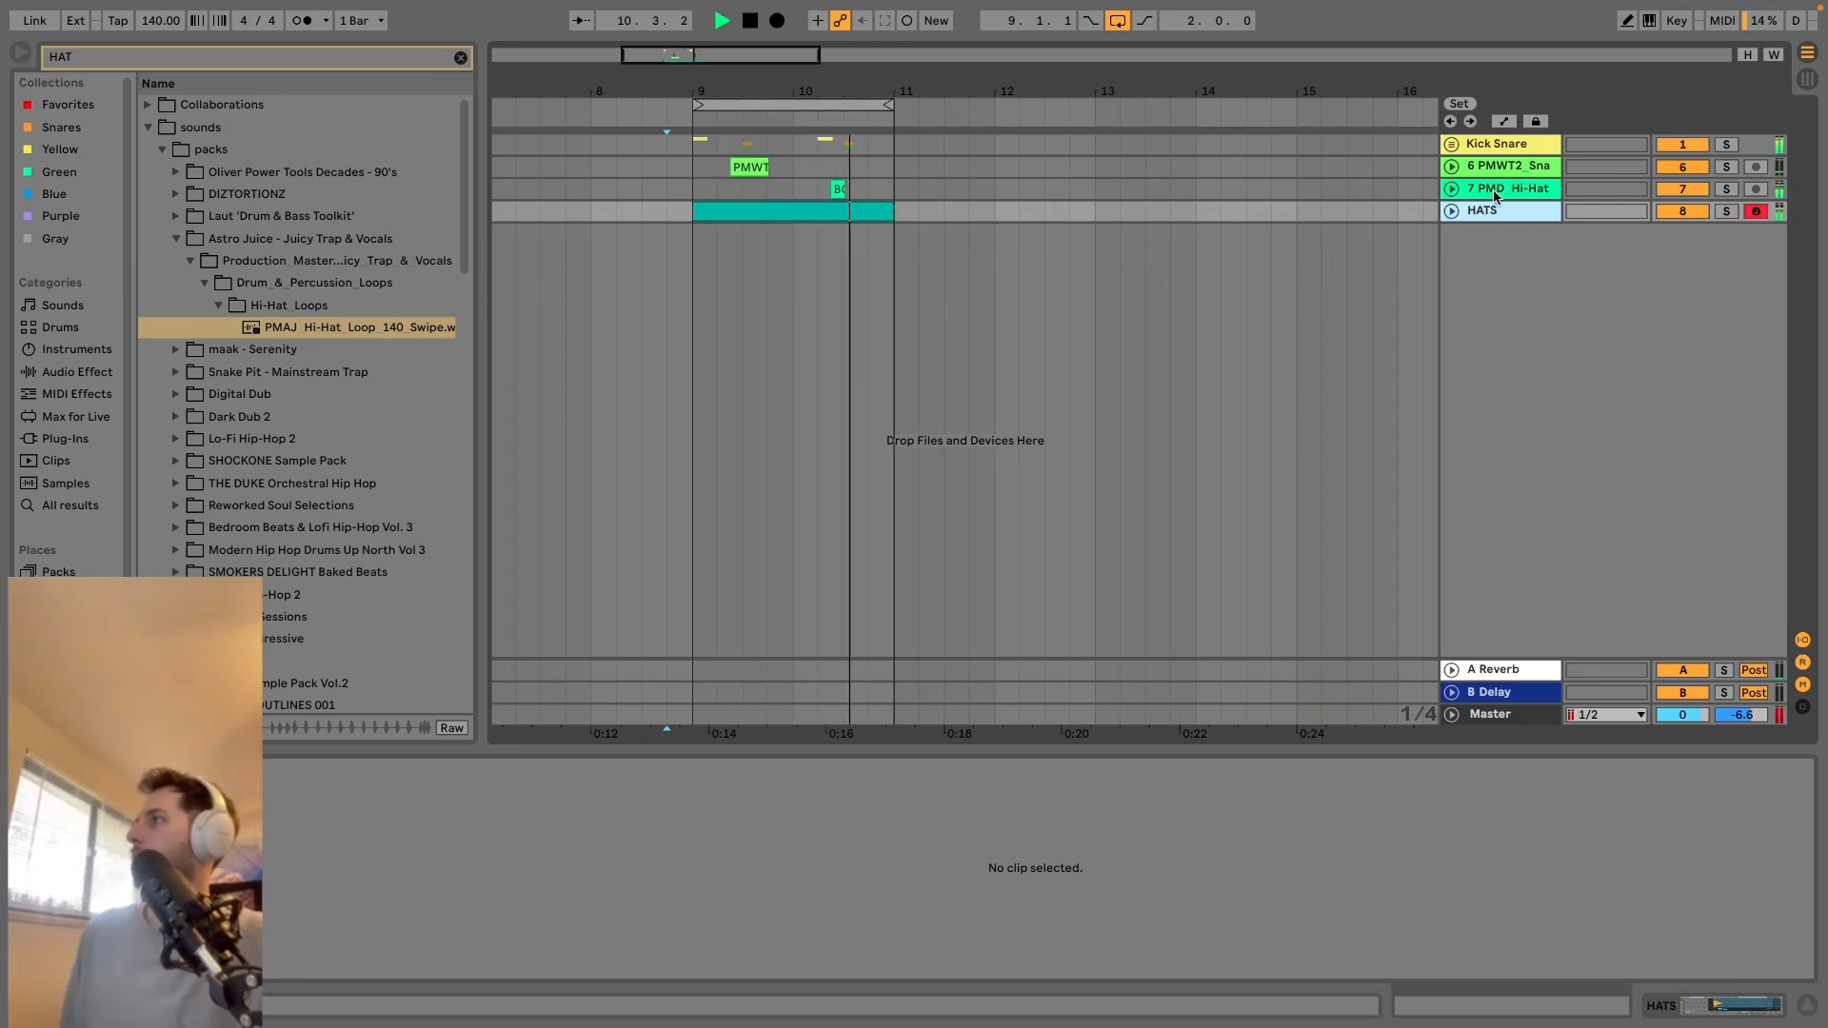
Group the PMWT2 snare and PMD hi-hat audio tracks, name the group PERCS and fold it.
{"action": "left_click", "coordinate": [1510, 167]}
{"action": "left_click", "coordinate": [1510, 187], "text": "shift"}
{"action": "key", "text": "super+g"}
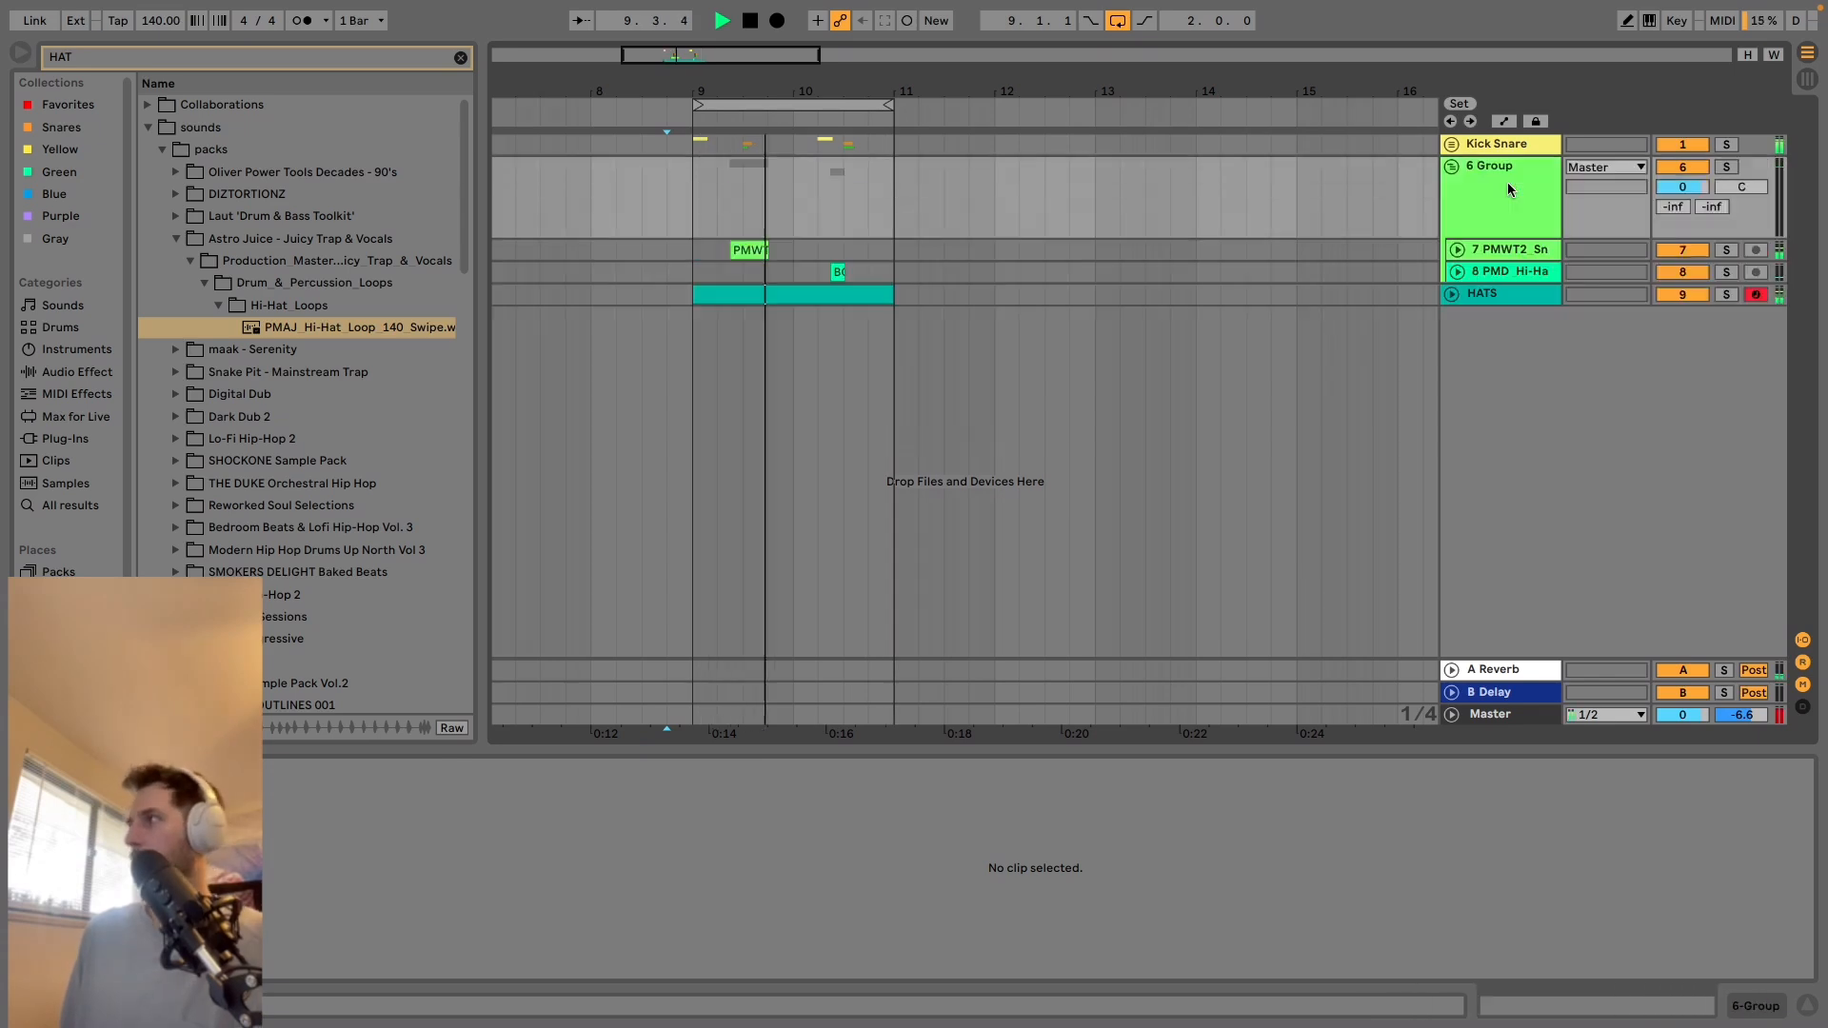
{"action": "left_click", "coordinate": [1500, 168]}
{"action": "key", "text": "super+r"}
{"action": "type", "text": "P"}
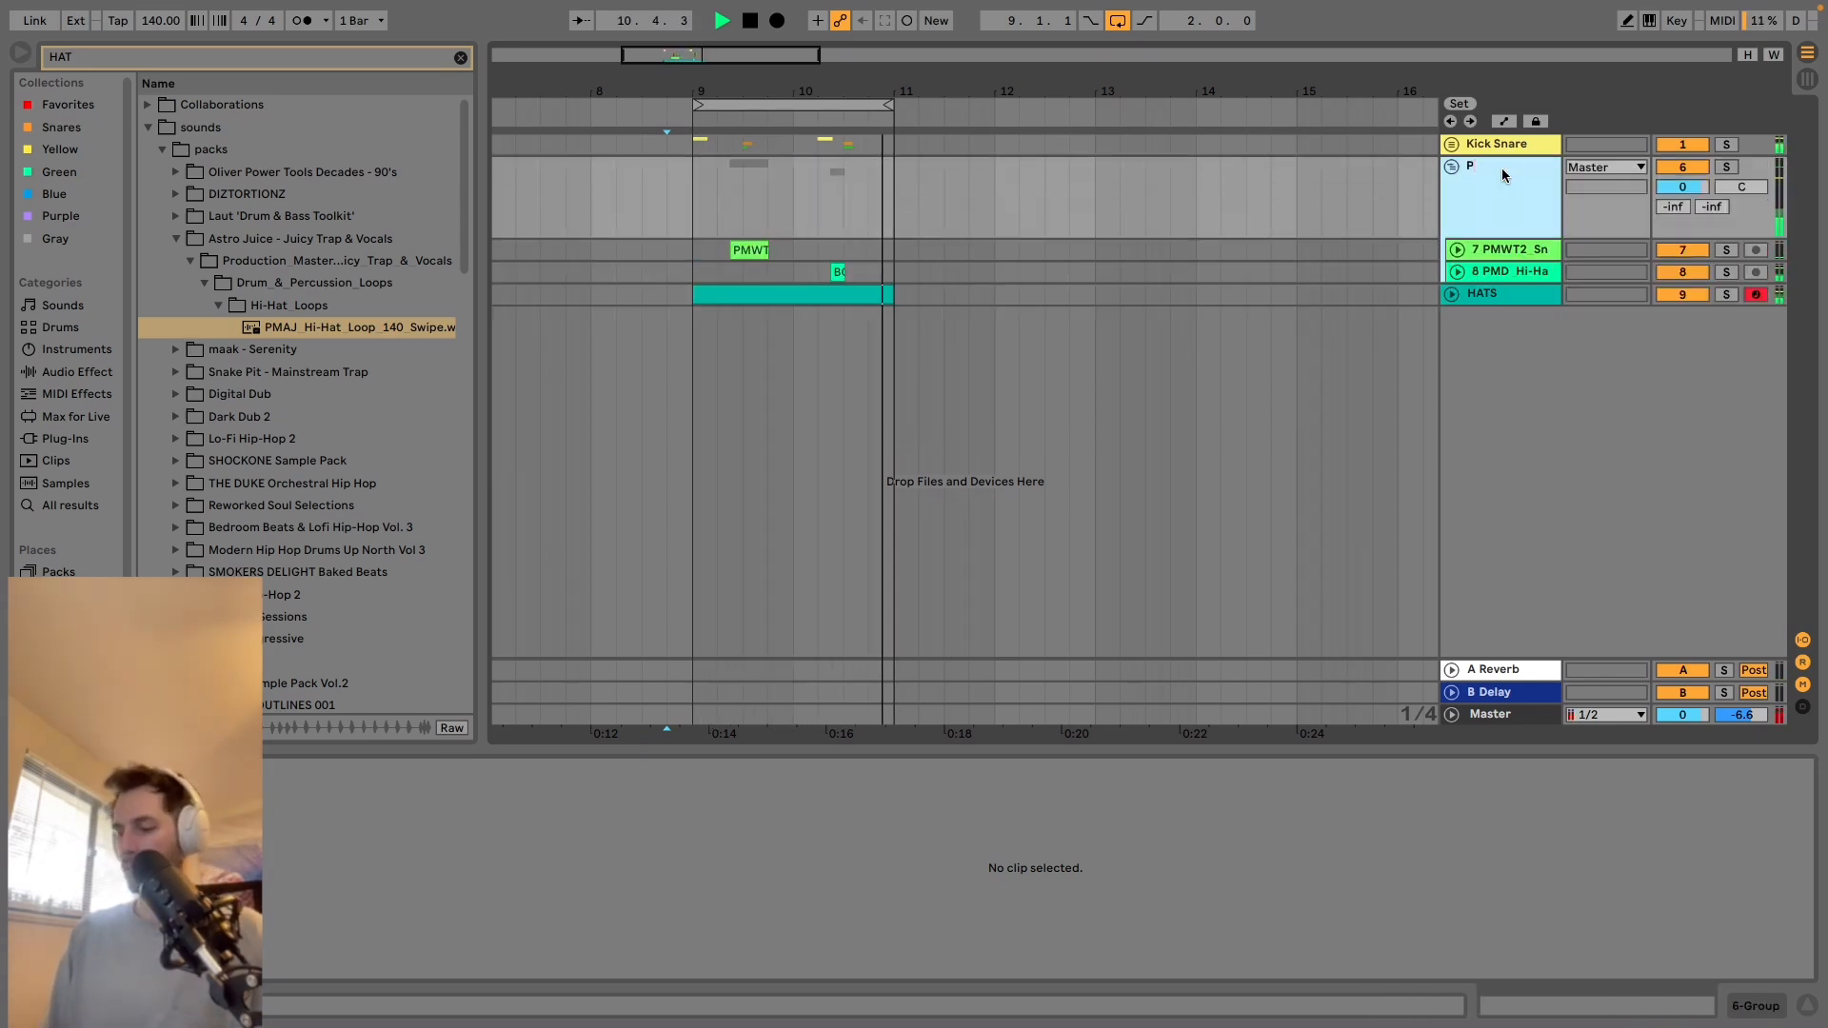
{"action": "type", "text": "ERCS"}
{"action": "key", "text": "Return"}
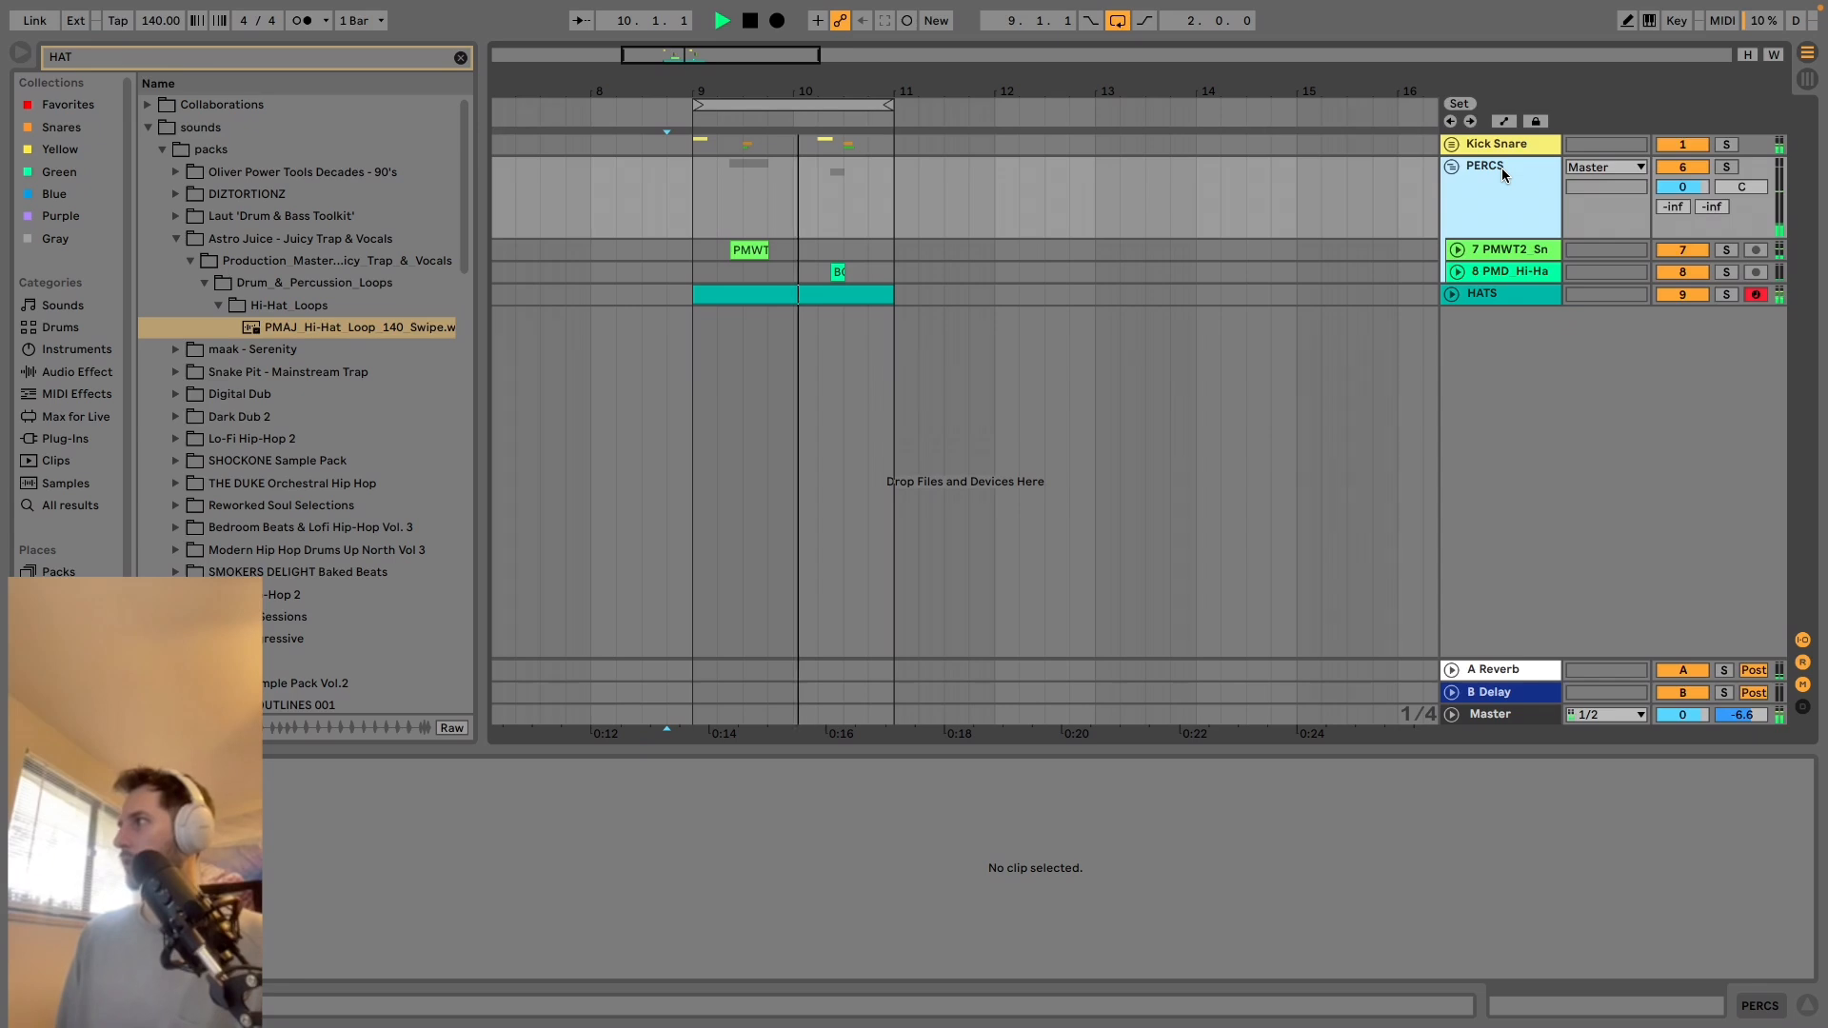
{"action": "left_click", "coordinate": [1452, 166]}
{"action": "key", "text": "space"}
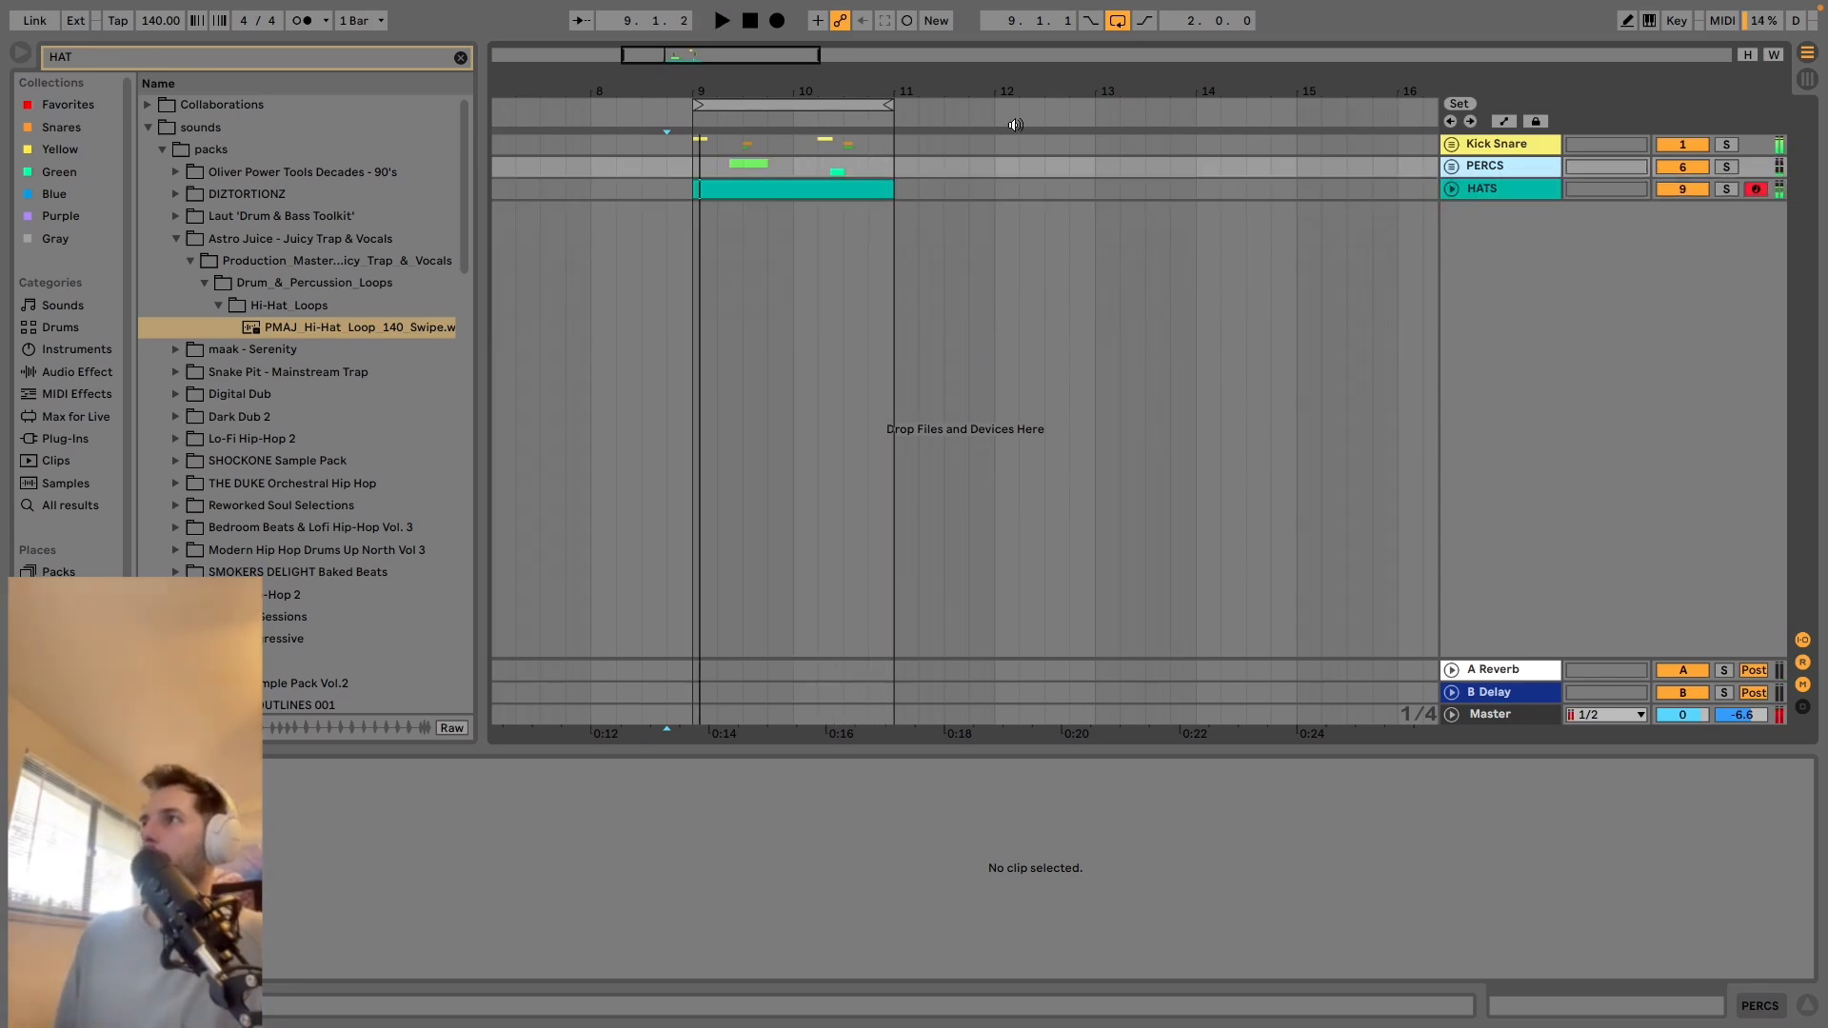
Unfold the Kick Snare group, solo SNARES and try its A Reverb send at -35.0 and -17.5 dB during playback.
{"action": "left_click", "coordinate": [1452, 145]}
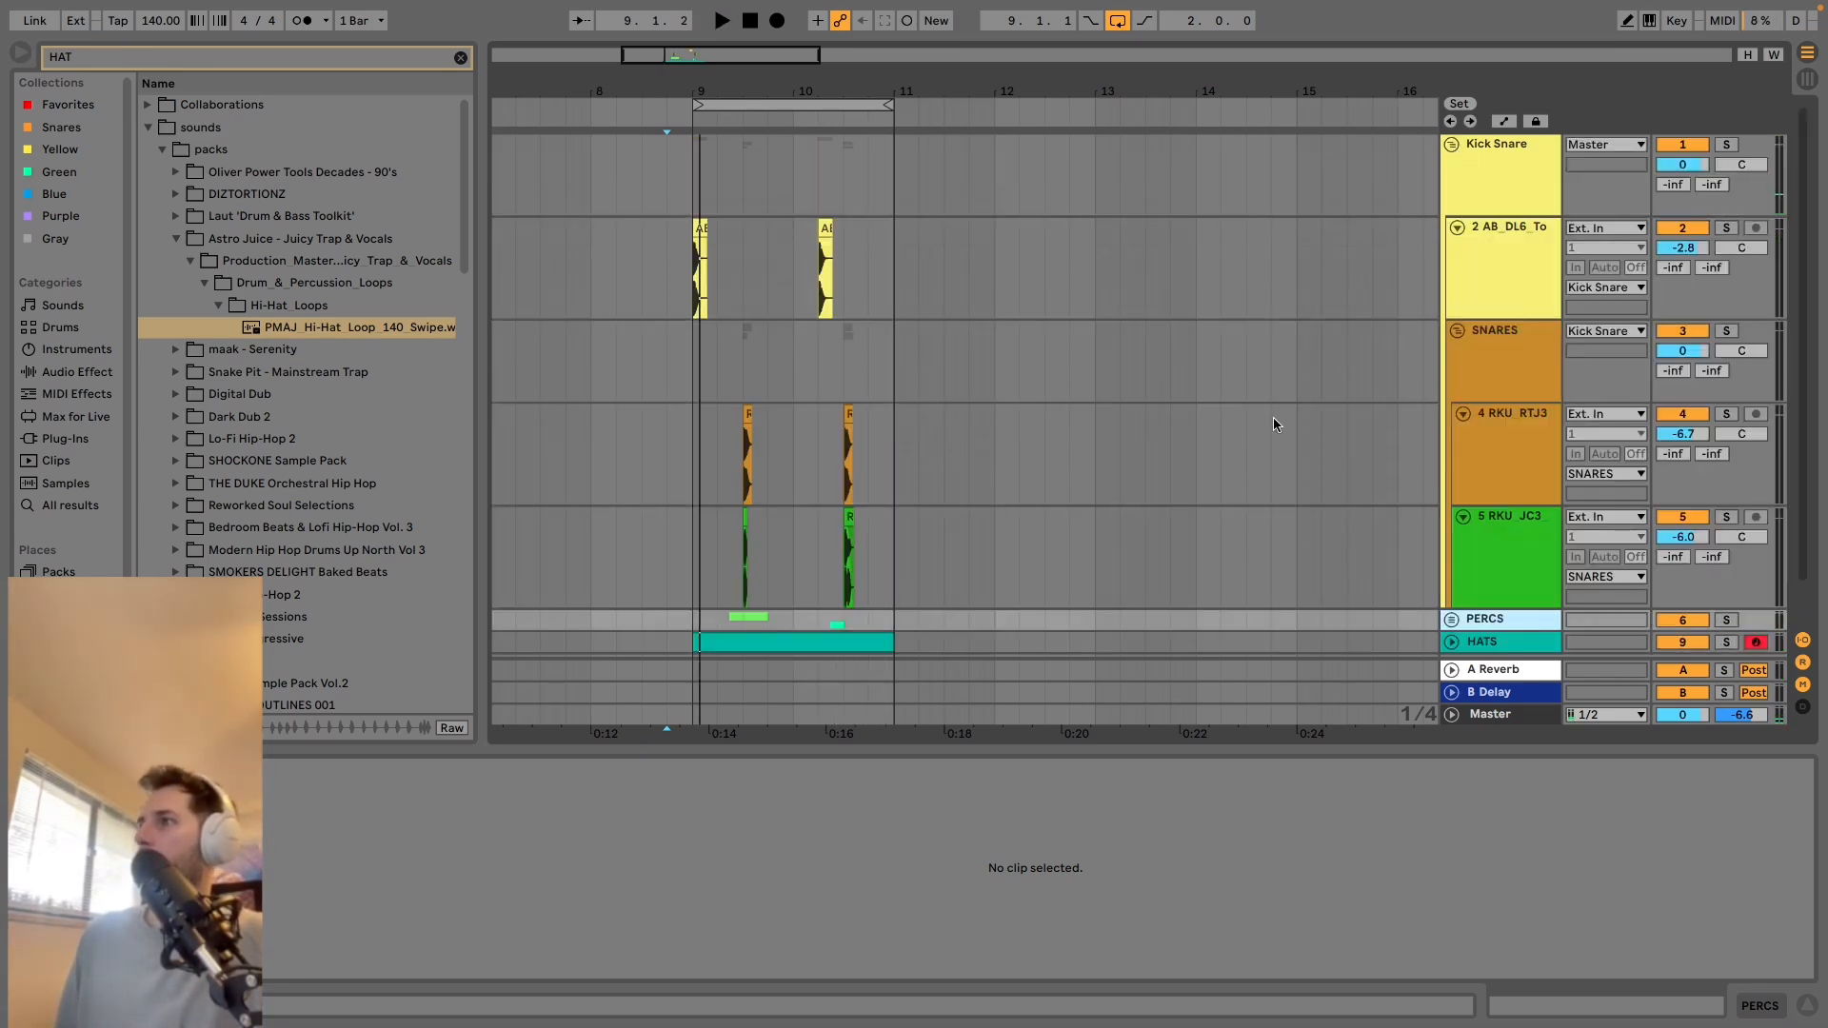
{"action": "scroll", "coordinate": [1496, 352], "scroll_direction": "down", "scroll_amount": 2}
{"action": "left_click", "coordinate": [1527, 331]}
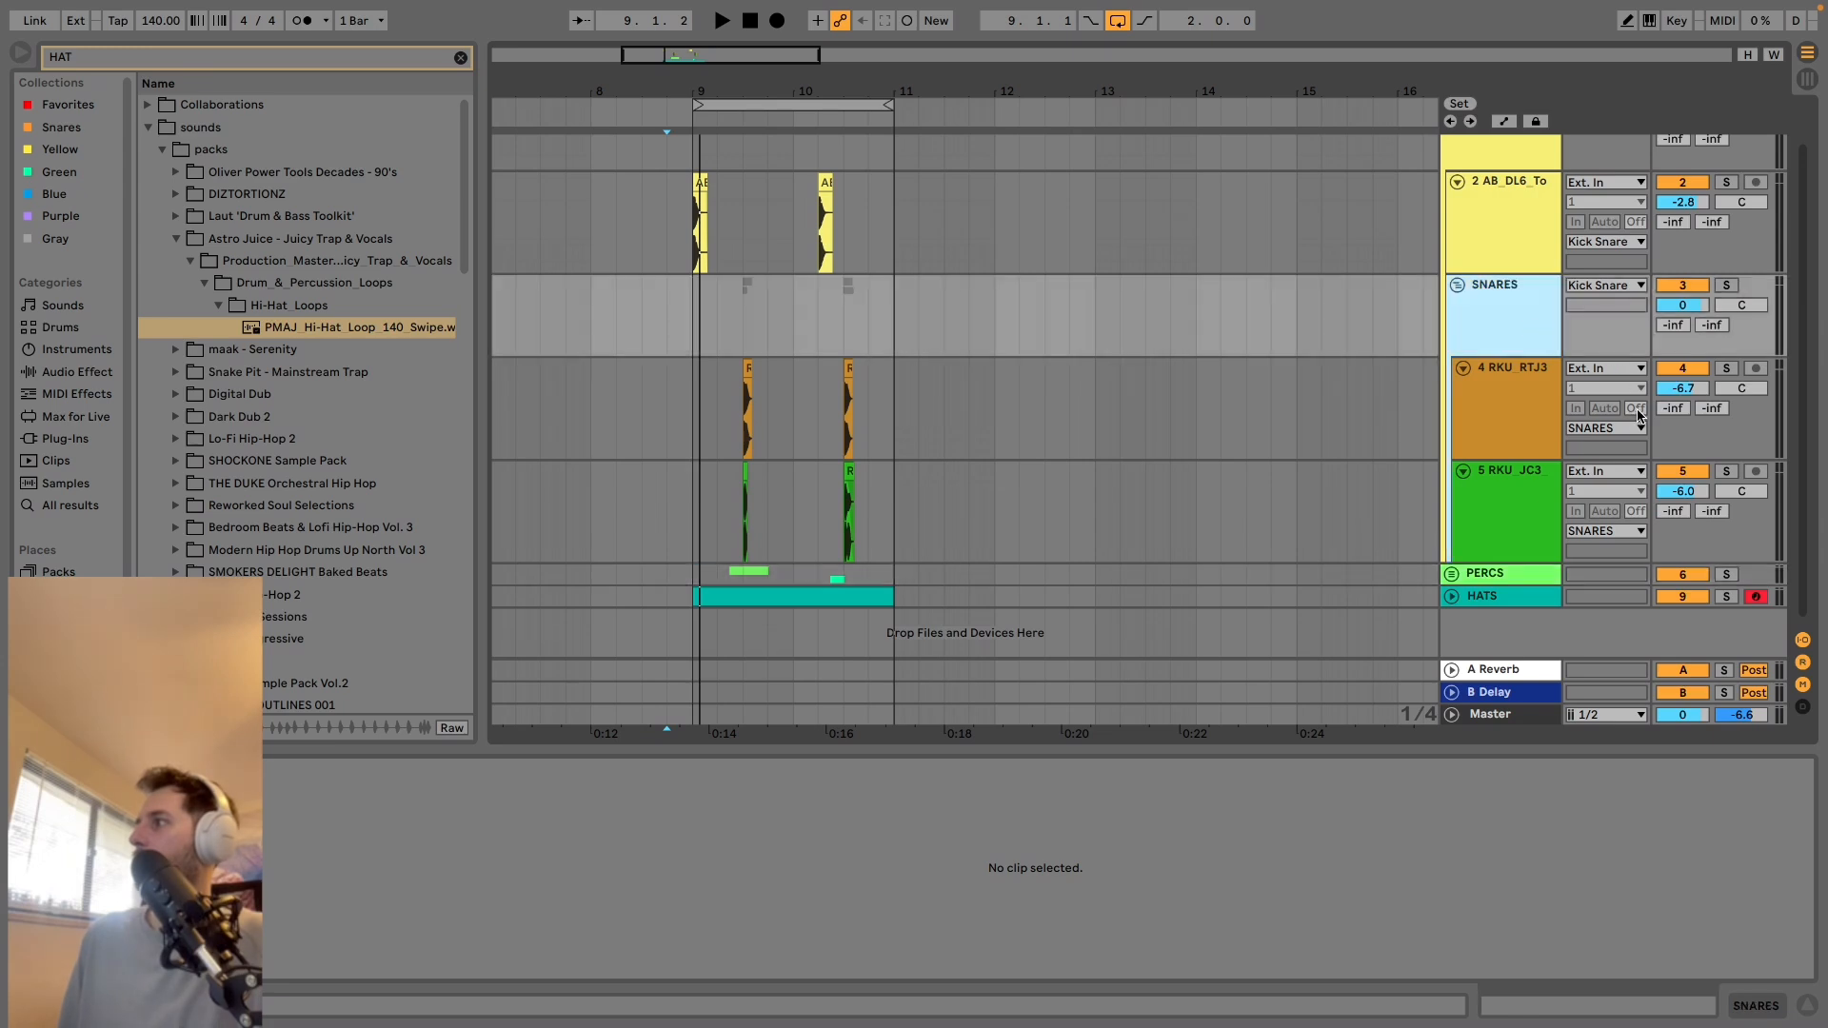
{"action": "left_click_drag", "start_coordinate": [1676, 330], "coordinate": [1677, 322]}
{"action": "key", "text": "space"}
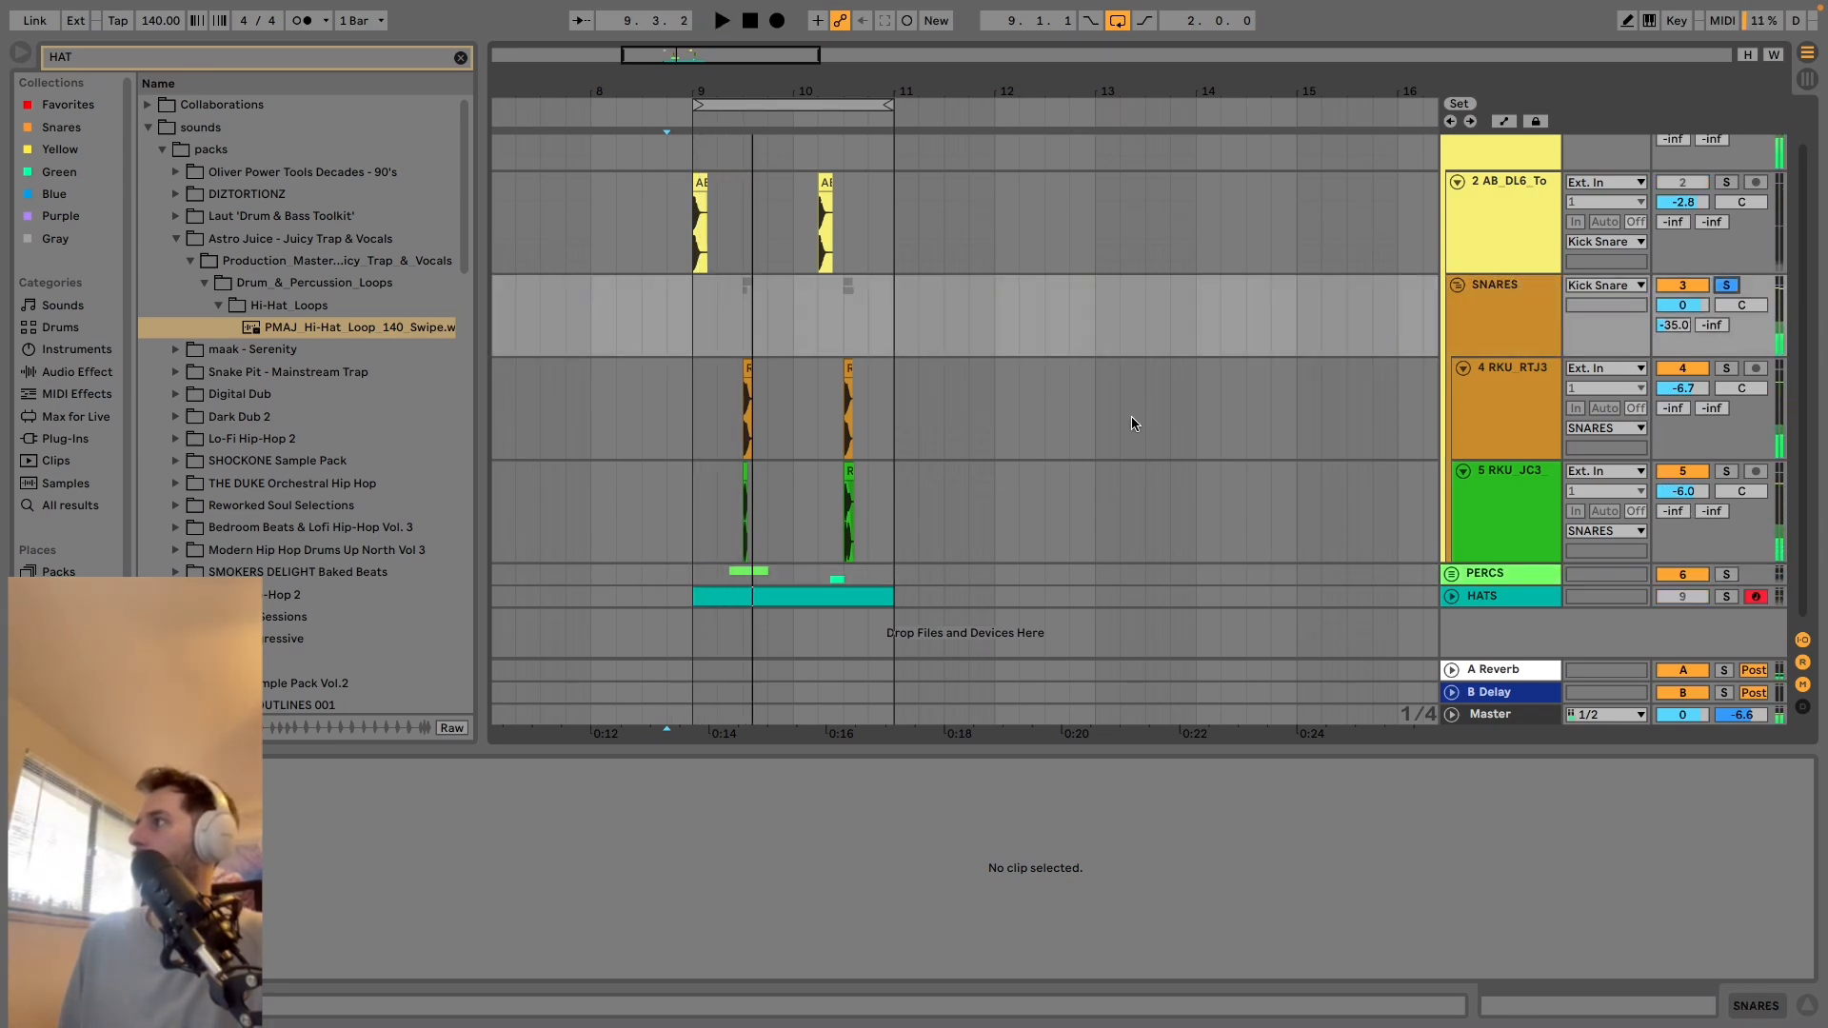
{"action": "key", "text": "space"}
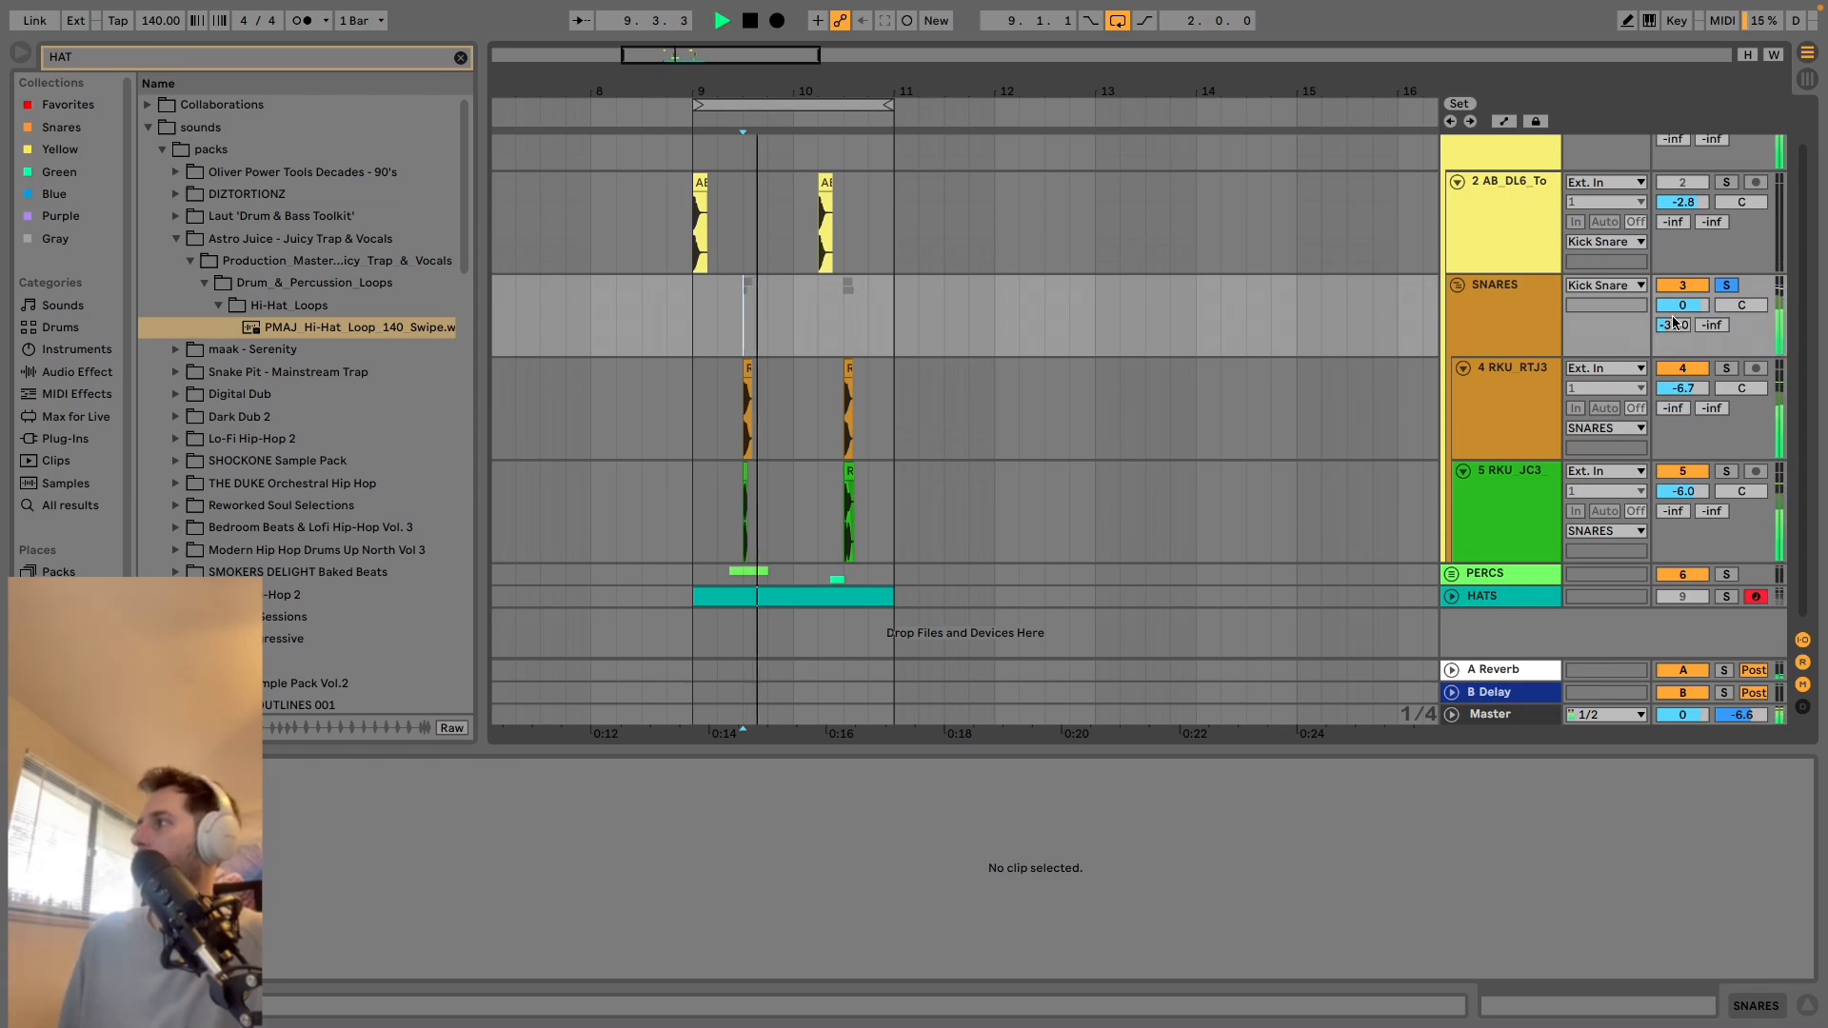
{"action": "key", "text": "space"}
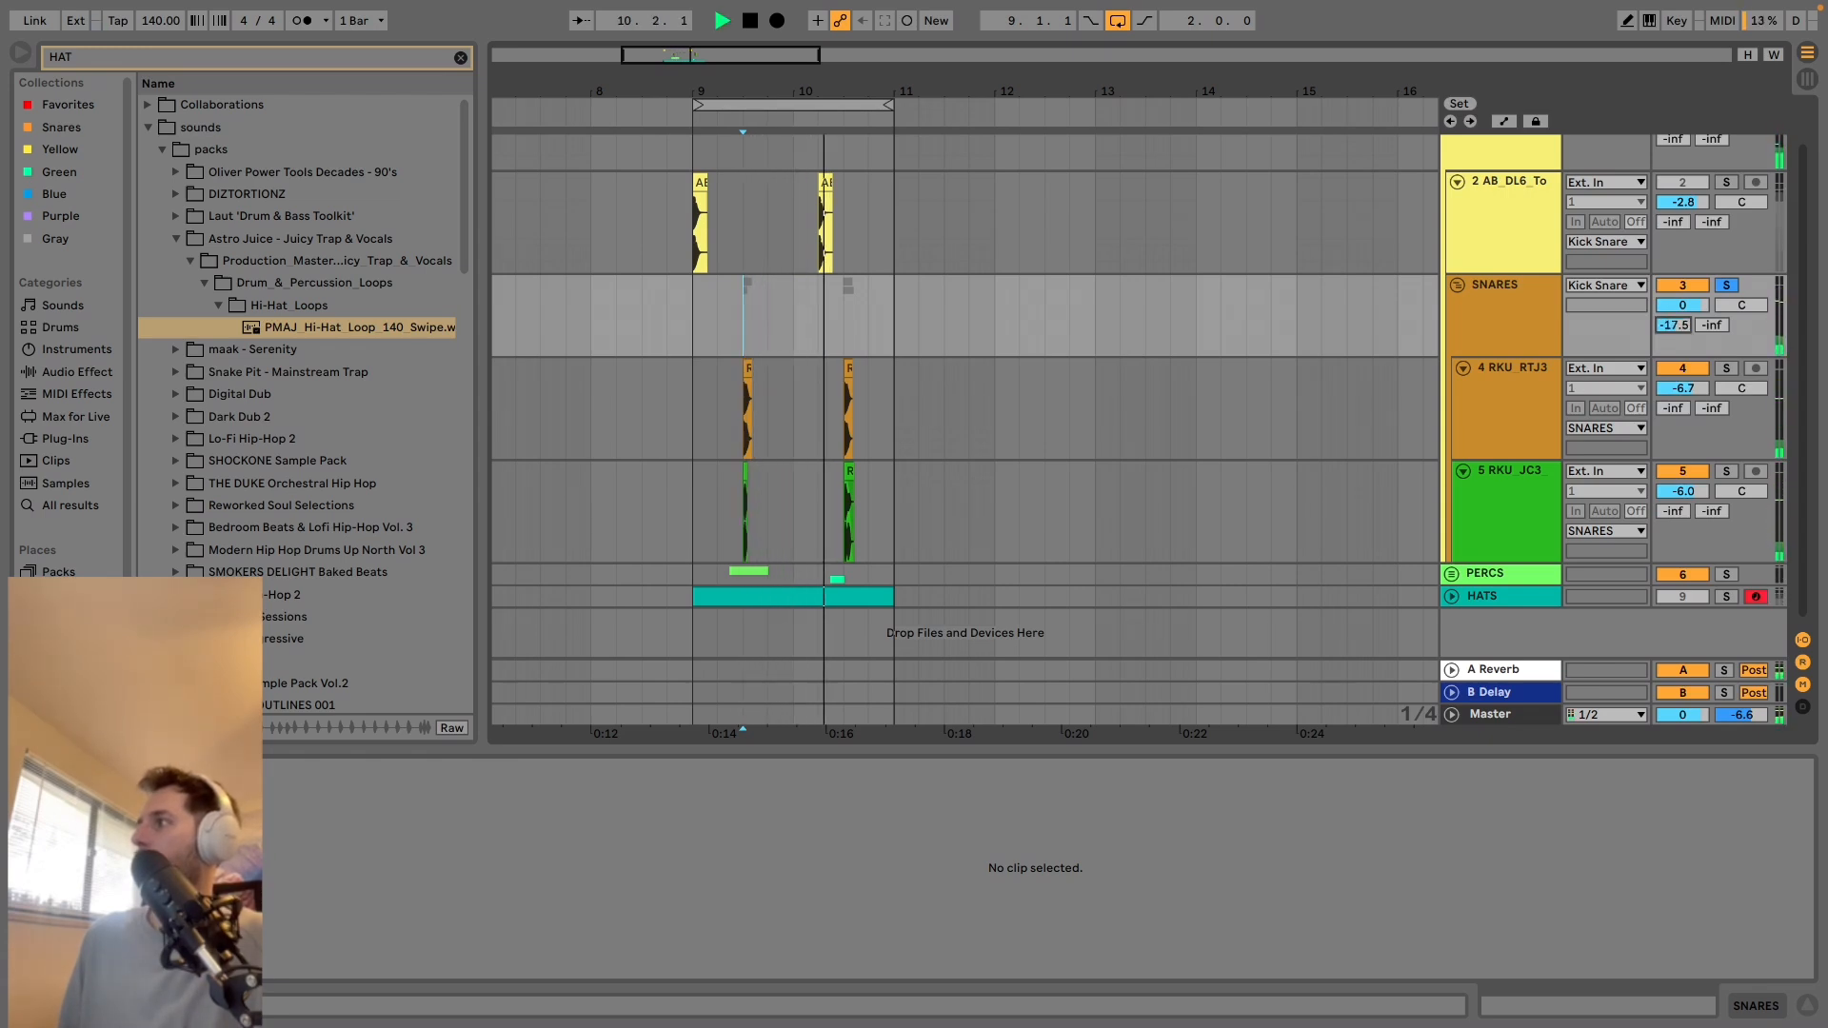
{"action": "key", "text": "space"}
Reset the SNARES group's A Reverb send to -inf and show the A Reverb return's devices.
{"action": "left_click_drag", "start_coordinate": [1673, 326], "coordinate": [1673, 400]}
{"action": "key", "text": "space"}
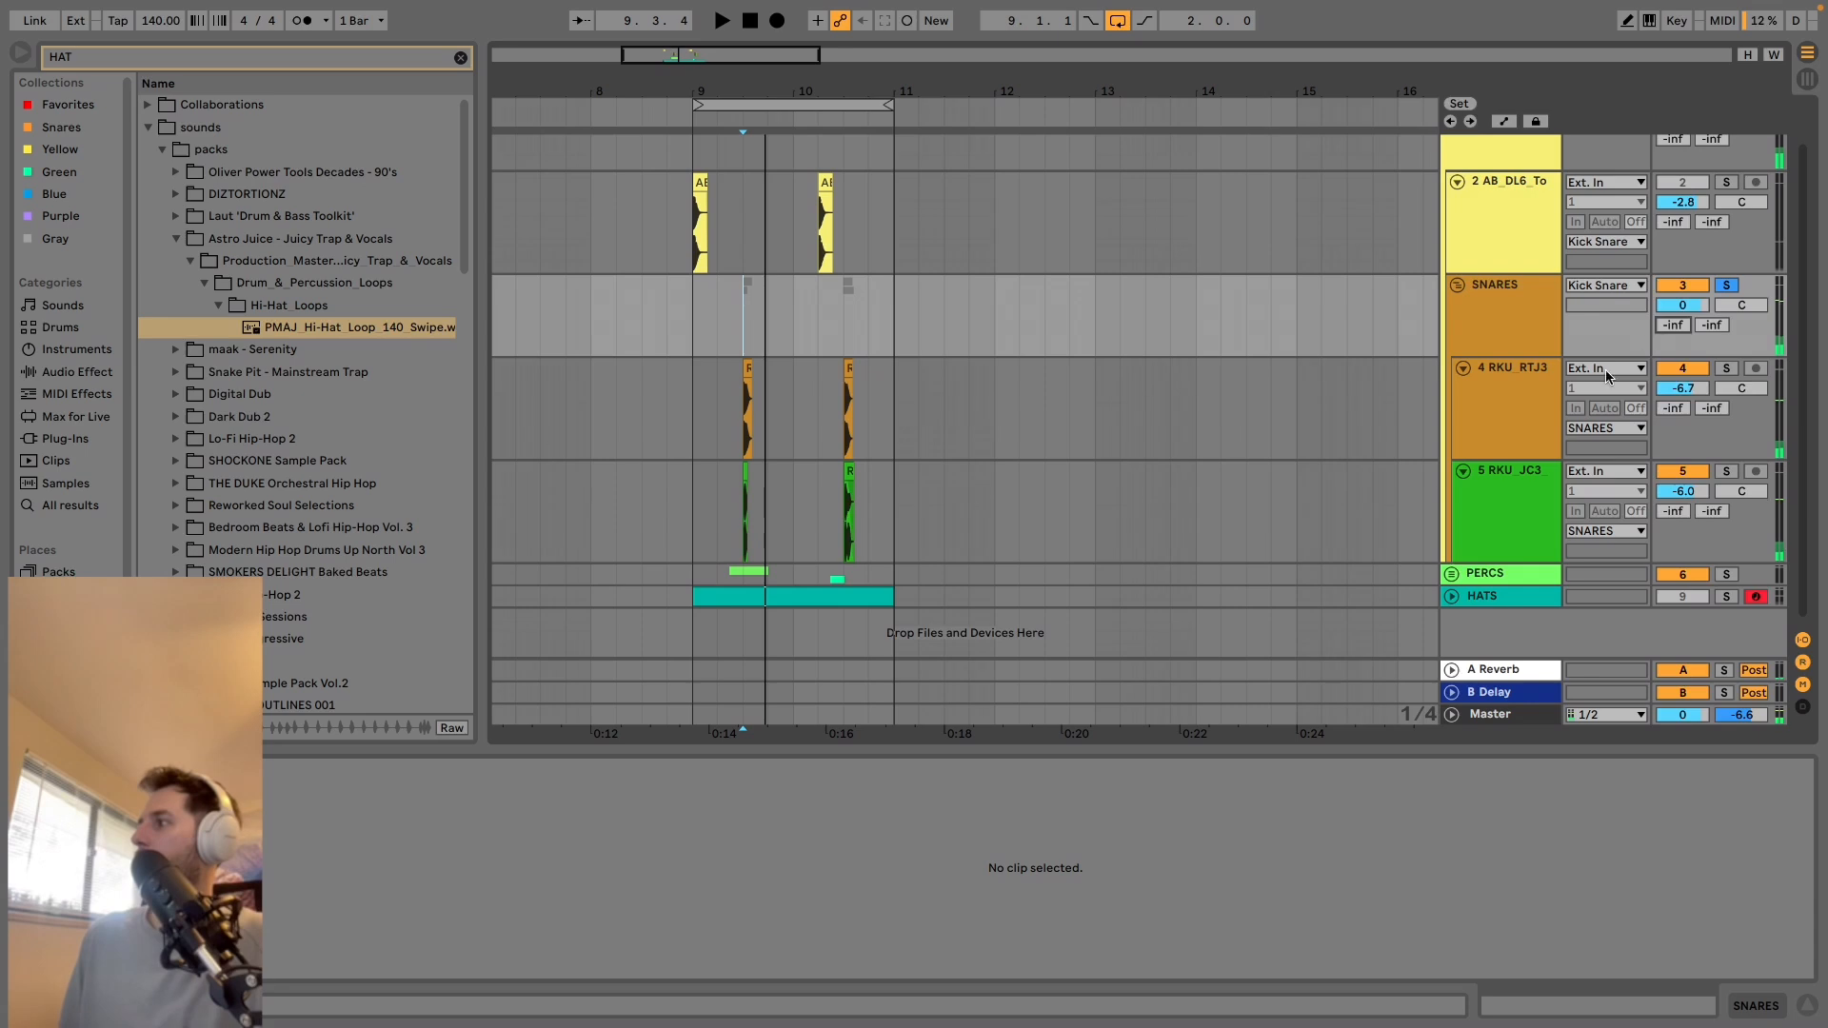
{"action": "left_click", "coordinate": [1506, 671]}
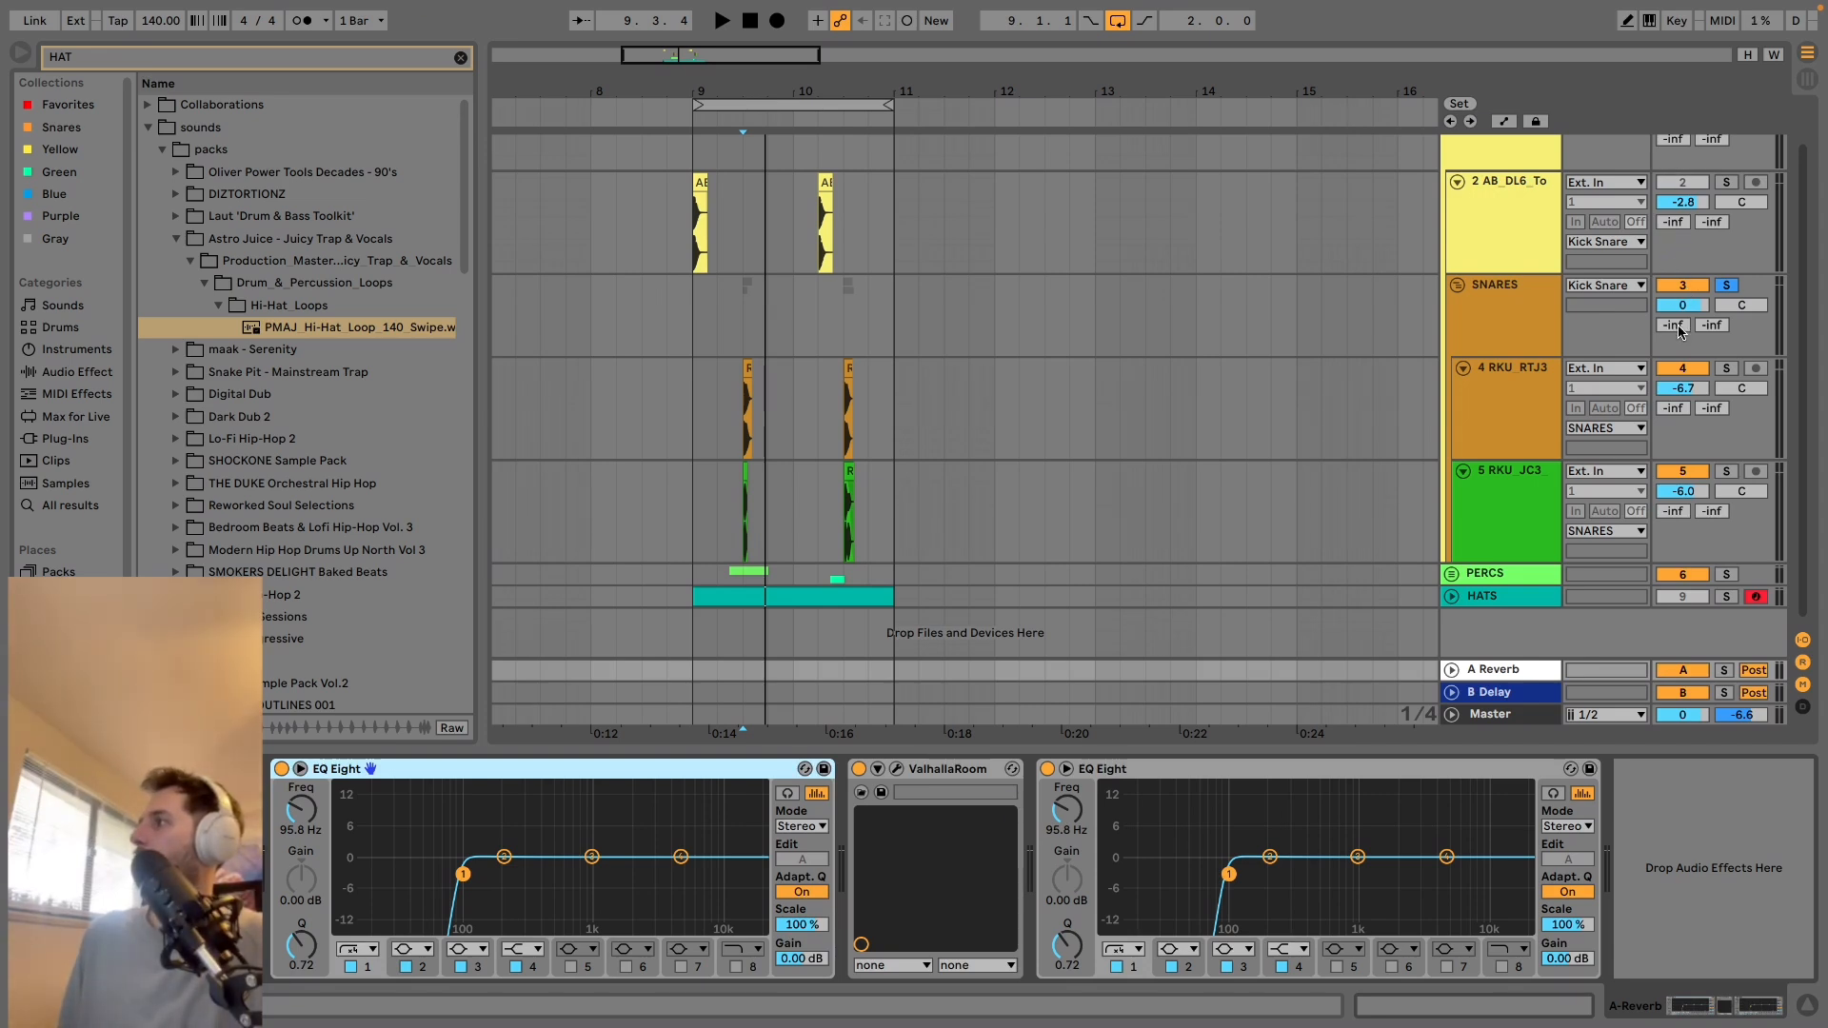
Audition the SNARES group's A Reverb send at -41.0 dB in repeated playback and set it to -56.0 dB.
{"action": "mouse_move", "coordinate": [1680, 330]}
{"action": "left_mouse_down"}
{"action": "mouse_move", "coordinate": [1681, 303]}
{"action": "mouse_move", "coordinate": [1673, 338]}
{"action": "left_mouse_up"}
{"action": "key", "text": "space"}
{"action": "key", "text": "space"}
{"action": "key", "text": "space"}
{"action": "key", "text": "space"}
{"action": "key", "text": "space"}
{"action": "key", "text": "space"}
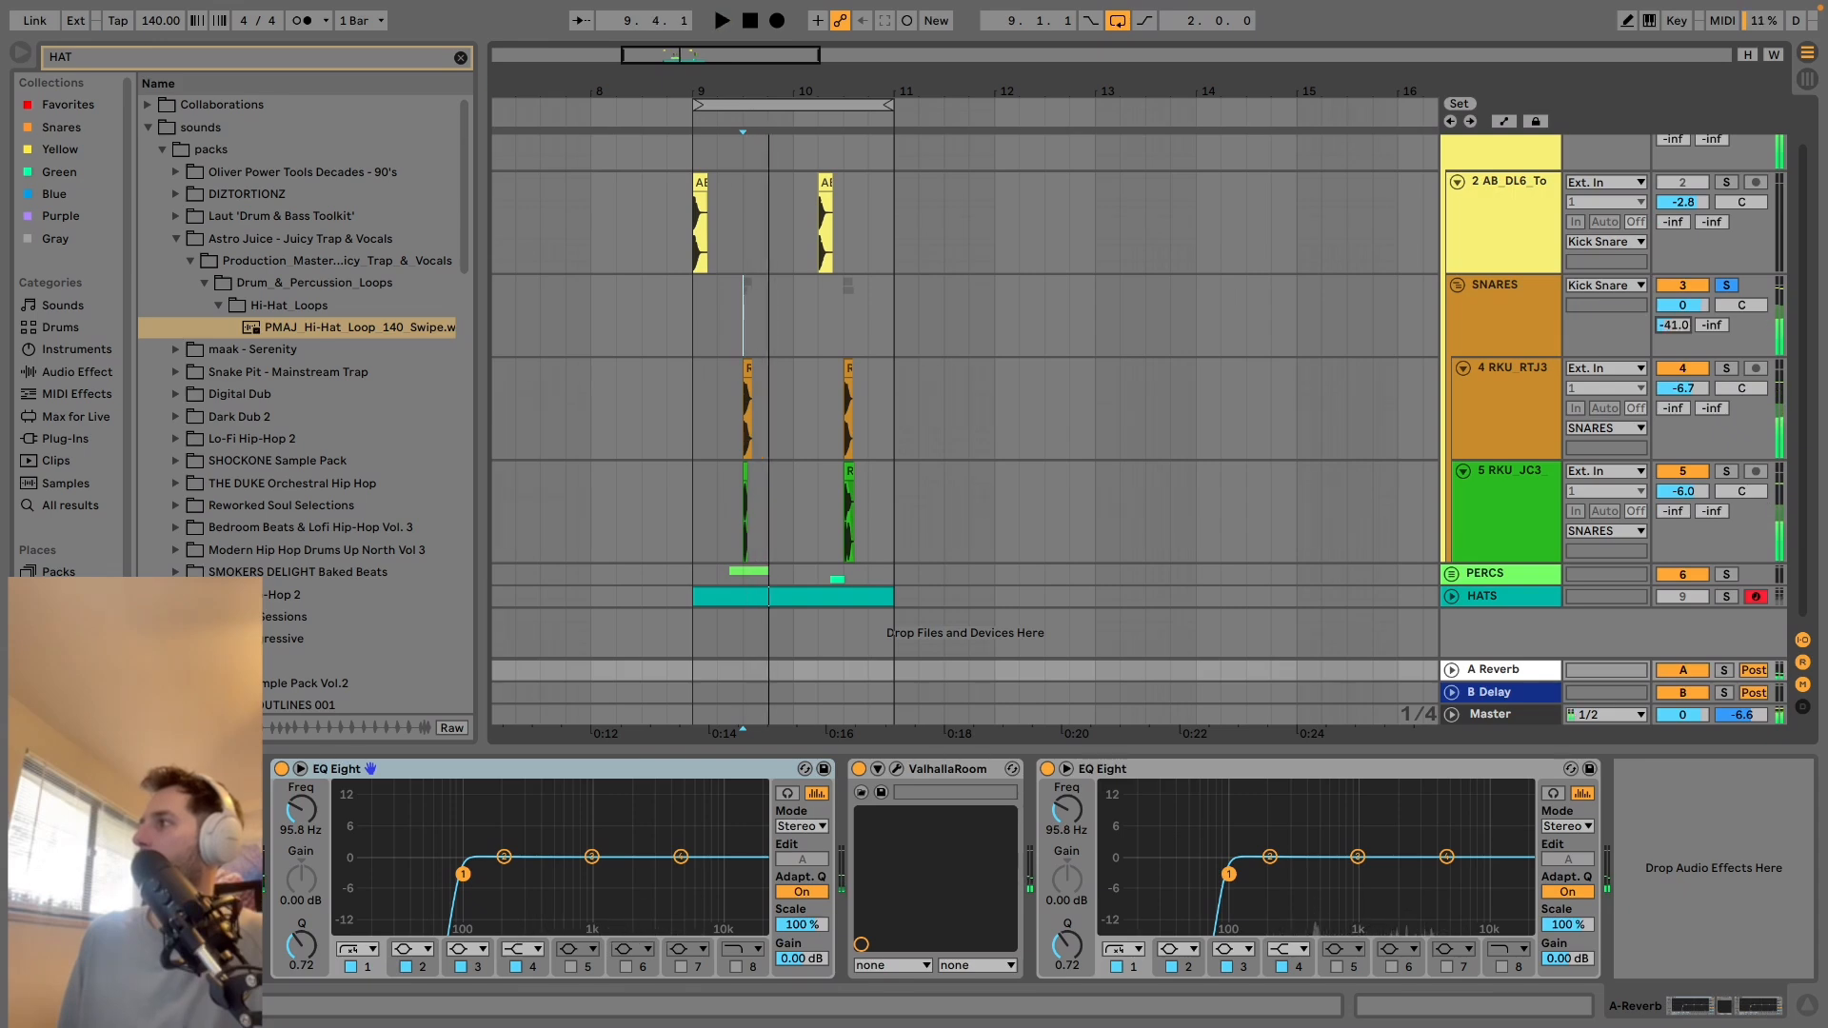
{"action": "key", "text": "space"}
{"action": "key", "text": "space"}
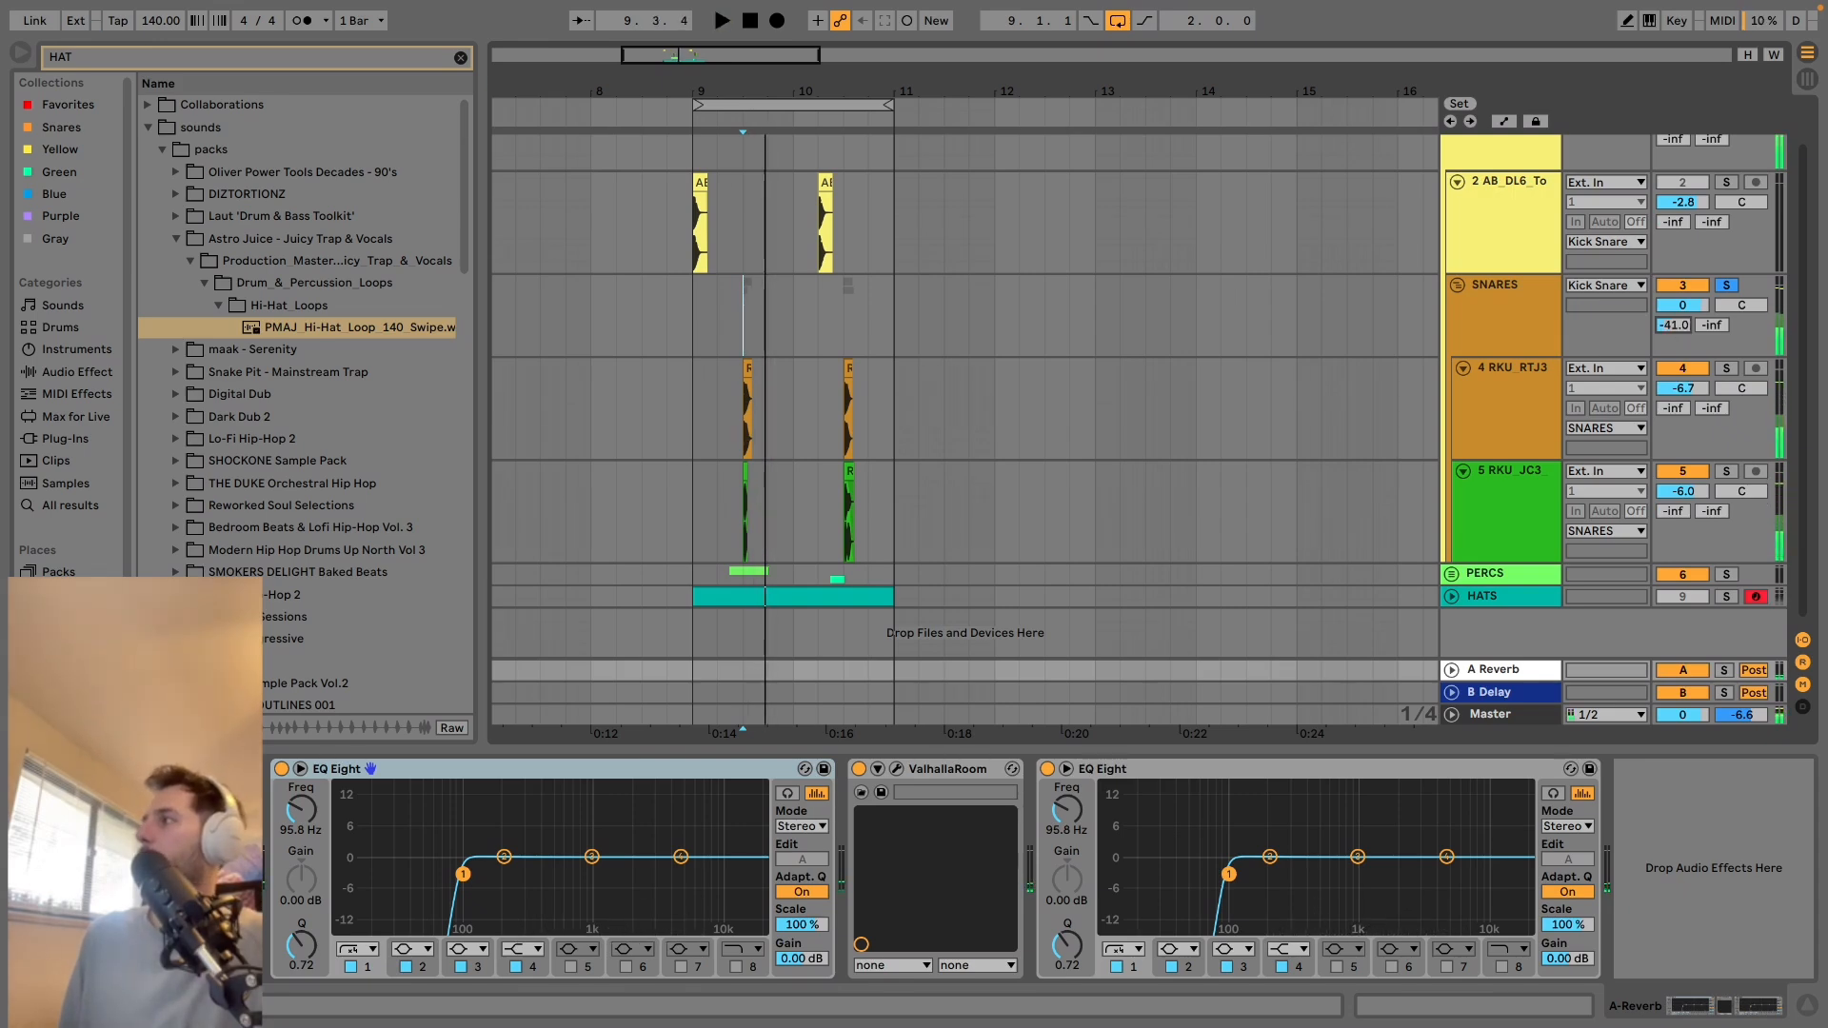
{"action": "key", "text": "space"}
{"action": "key", "text": "space"}
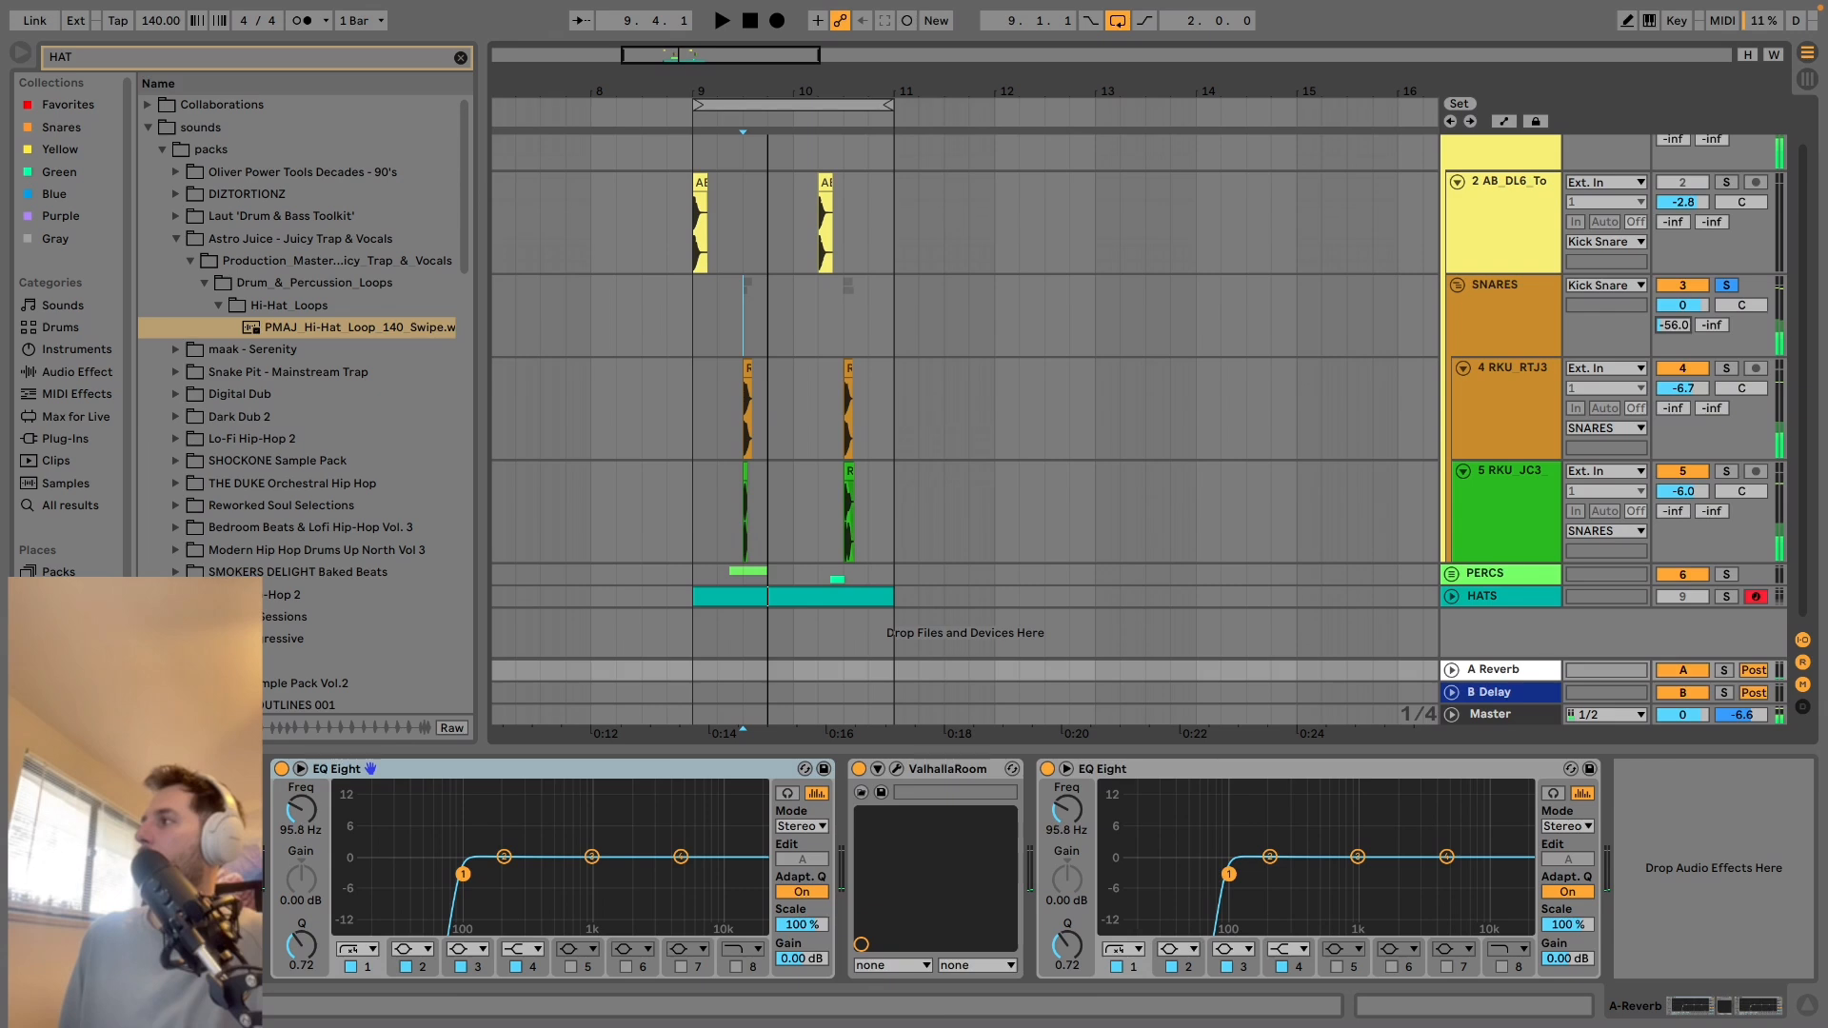
Fold the Kick Snare group, and play the PERCS group soloed with its two tracks unfolded.
{"action": "scroll", "coordinate": [1440, 186], "scroll_direction": "up", "scroll_amount": 2}
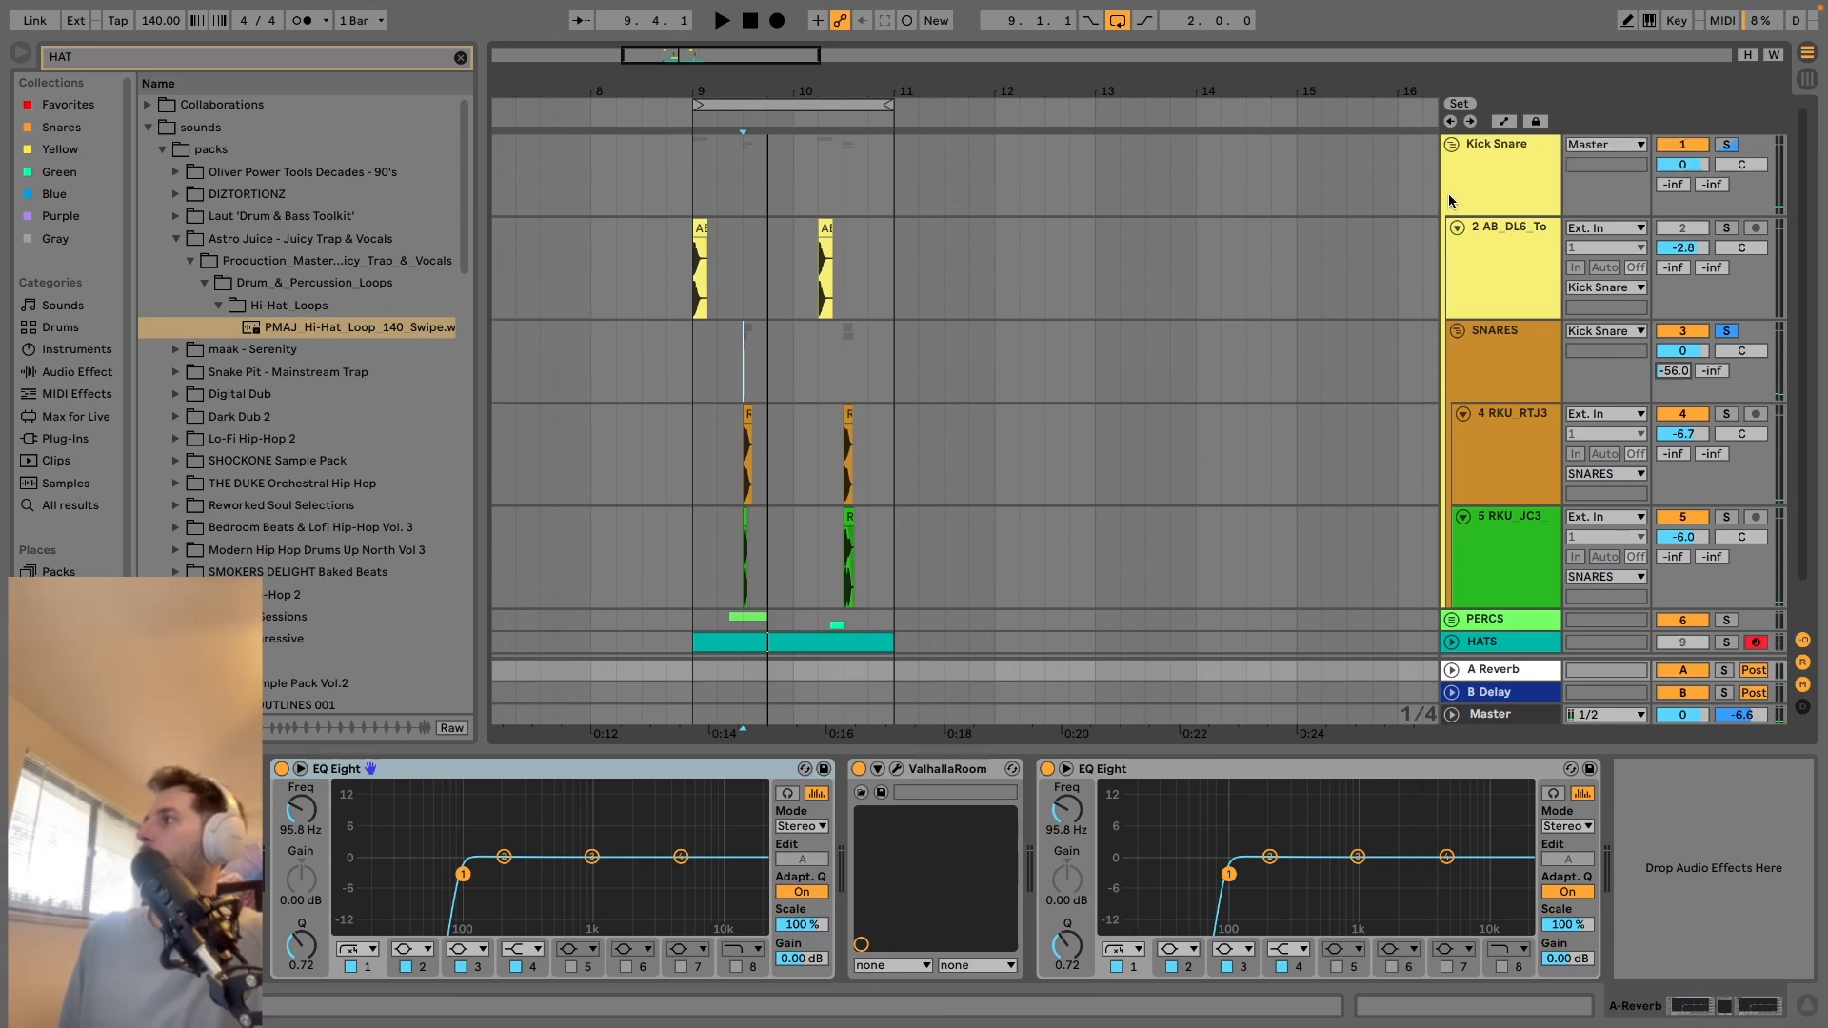
{"action": "left_click", "coordinate": [1451, 144]}
{"action": "left_click", "coordinate": [1452, 166]}
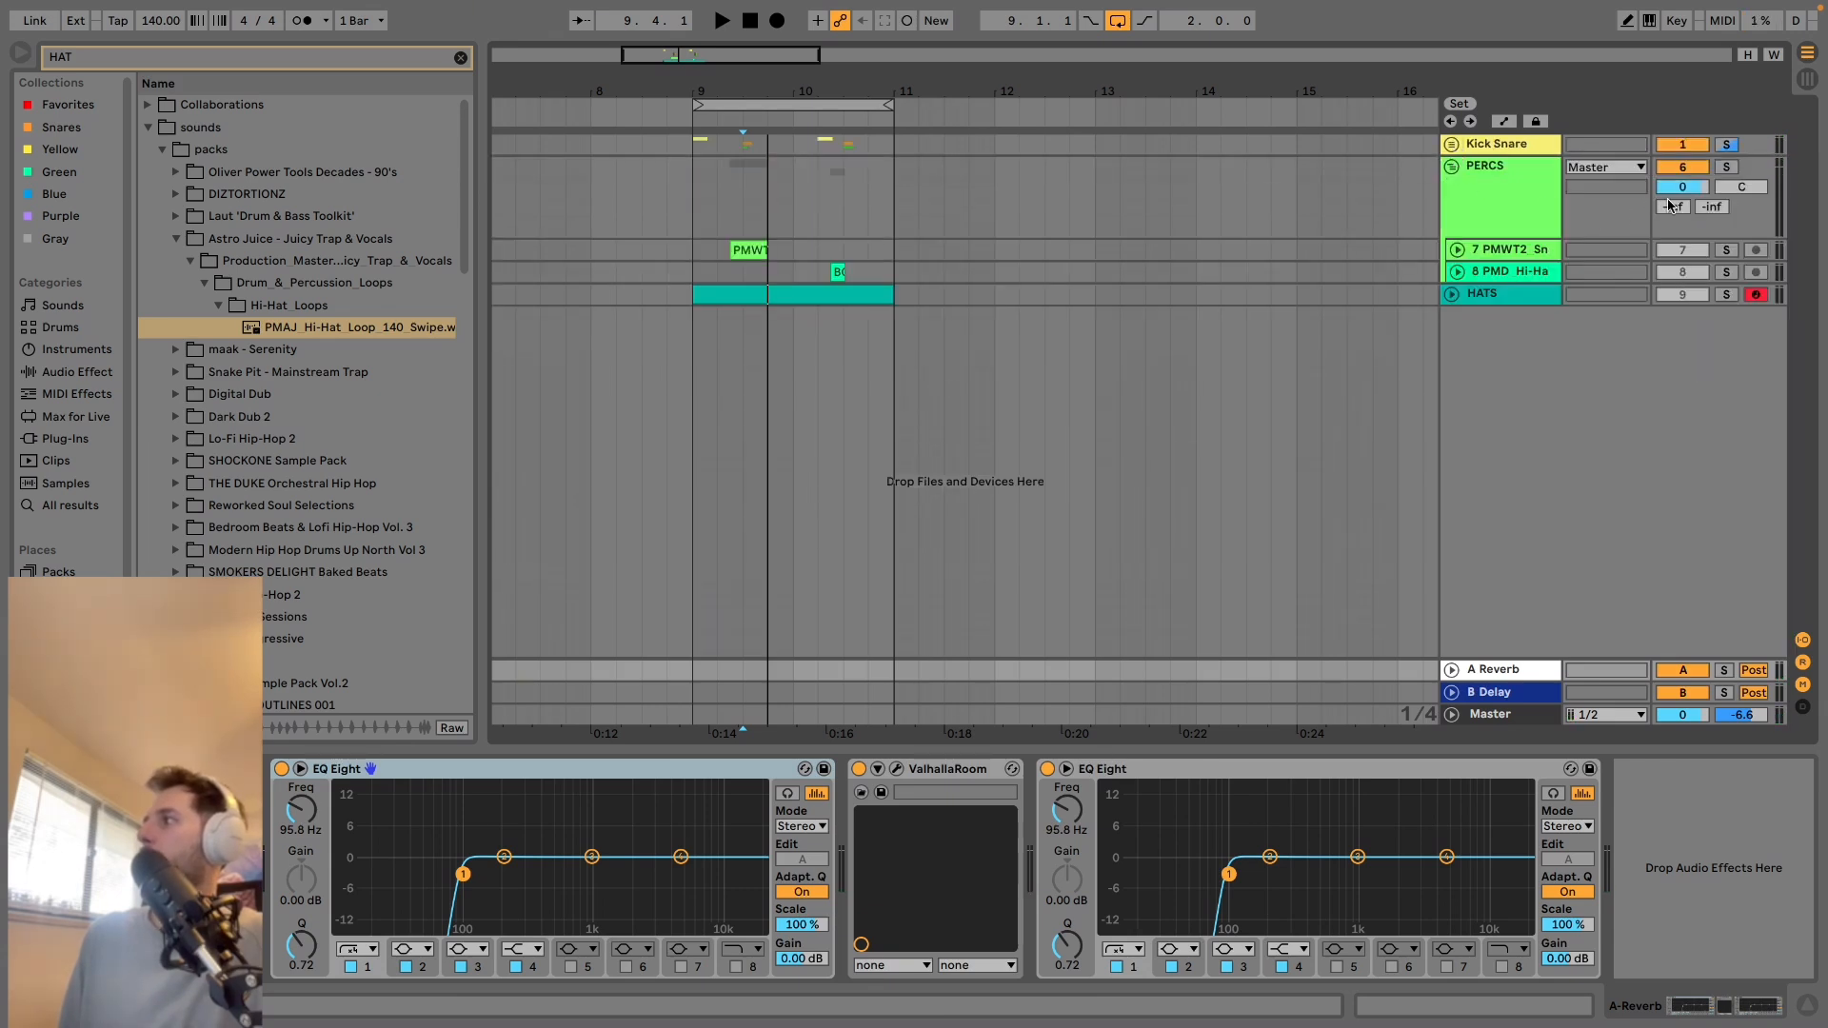
{"action": "left_click", "coordinate": [717, 197]}
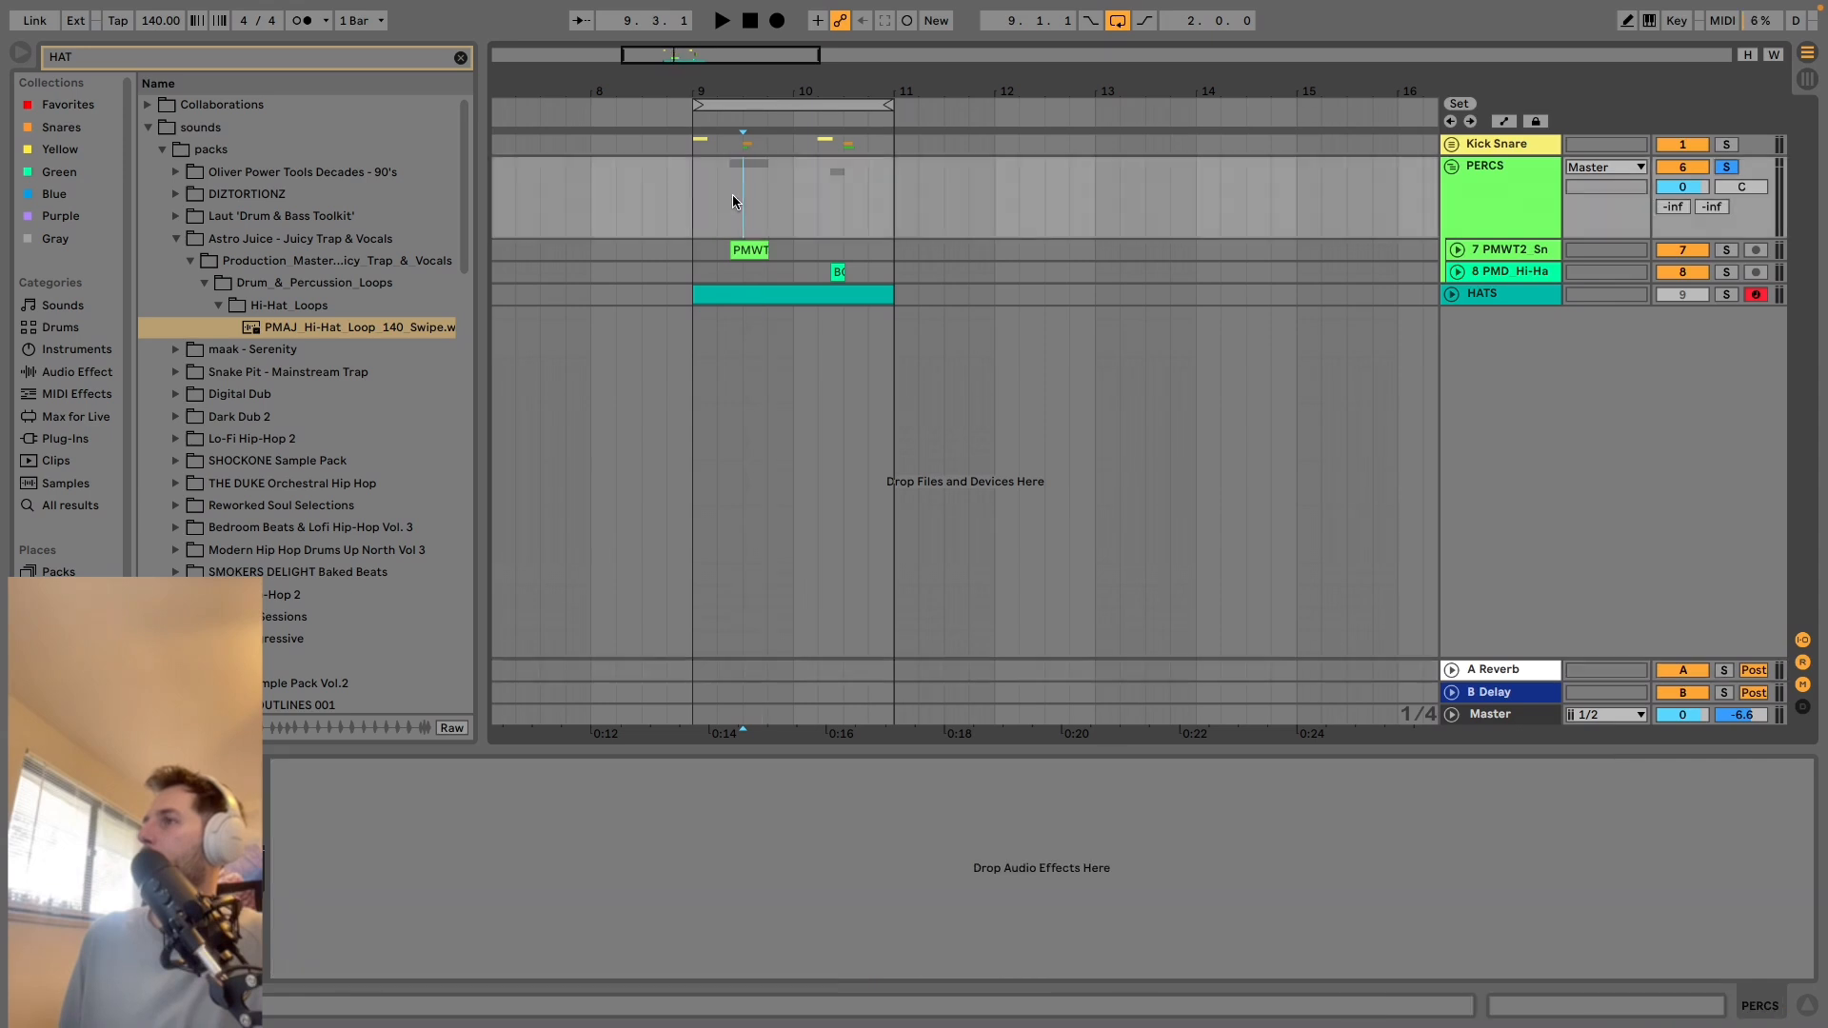
{"action": "key", "text": "space"}
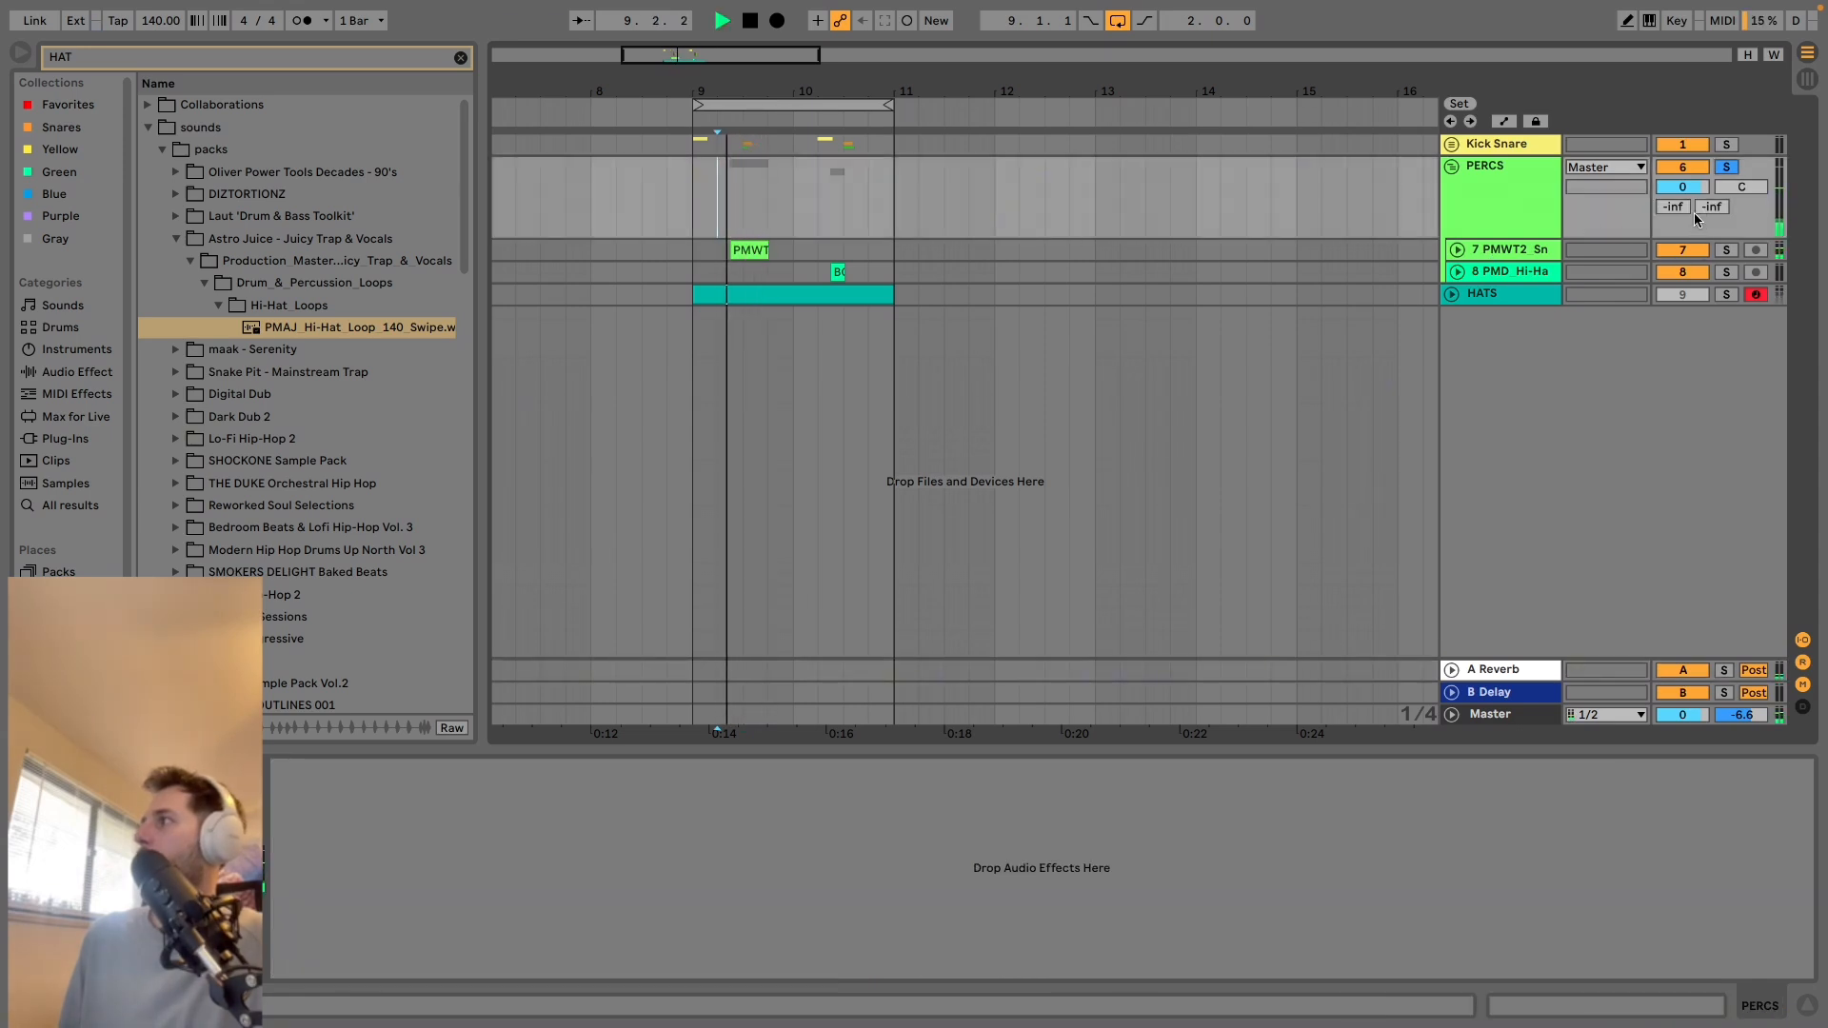
{"action": "left_click", "coordinate": [1456, 272]}
{"action": "left_click", "coordinate": [1457, 252]}
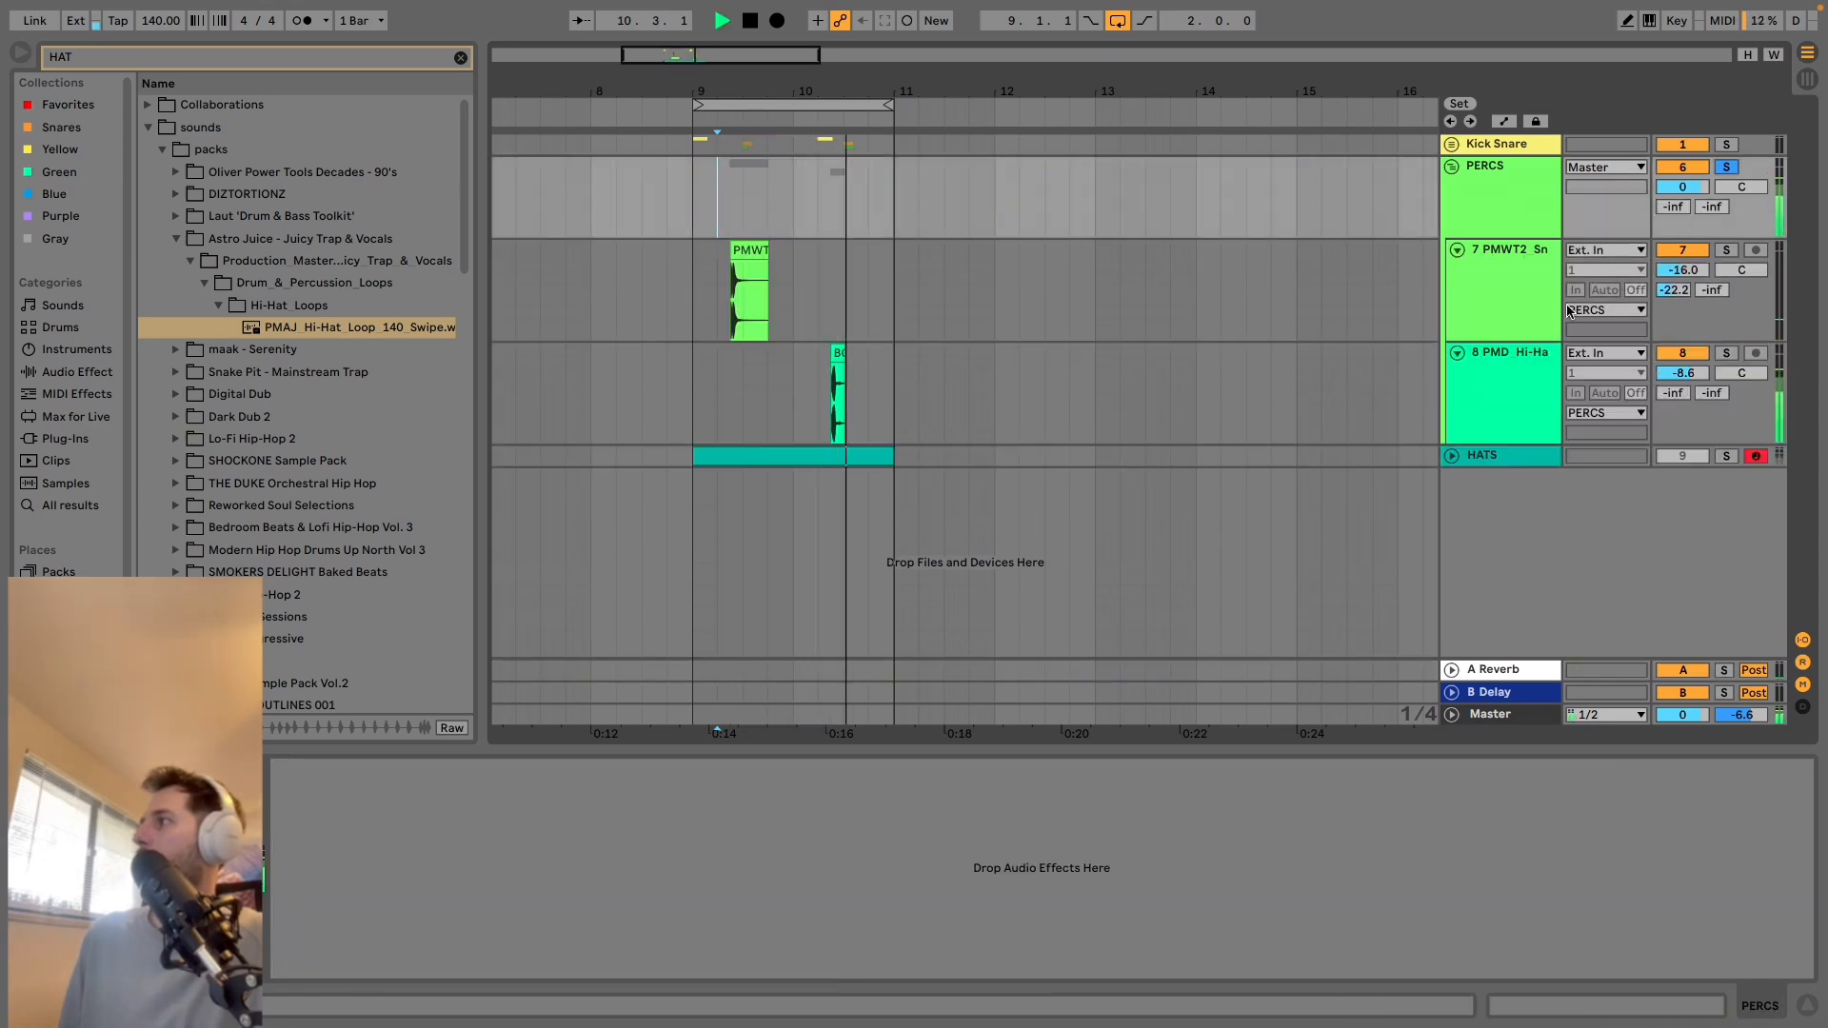
{"action": "key", "text": "space"}
Play from the PMD hi-hat clip in bar 10 and set that track's A Reverb send to -24.0 dB.
{"action": "left_click", "coordinate": [834, 351]}
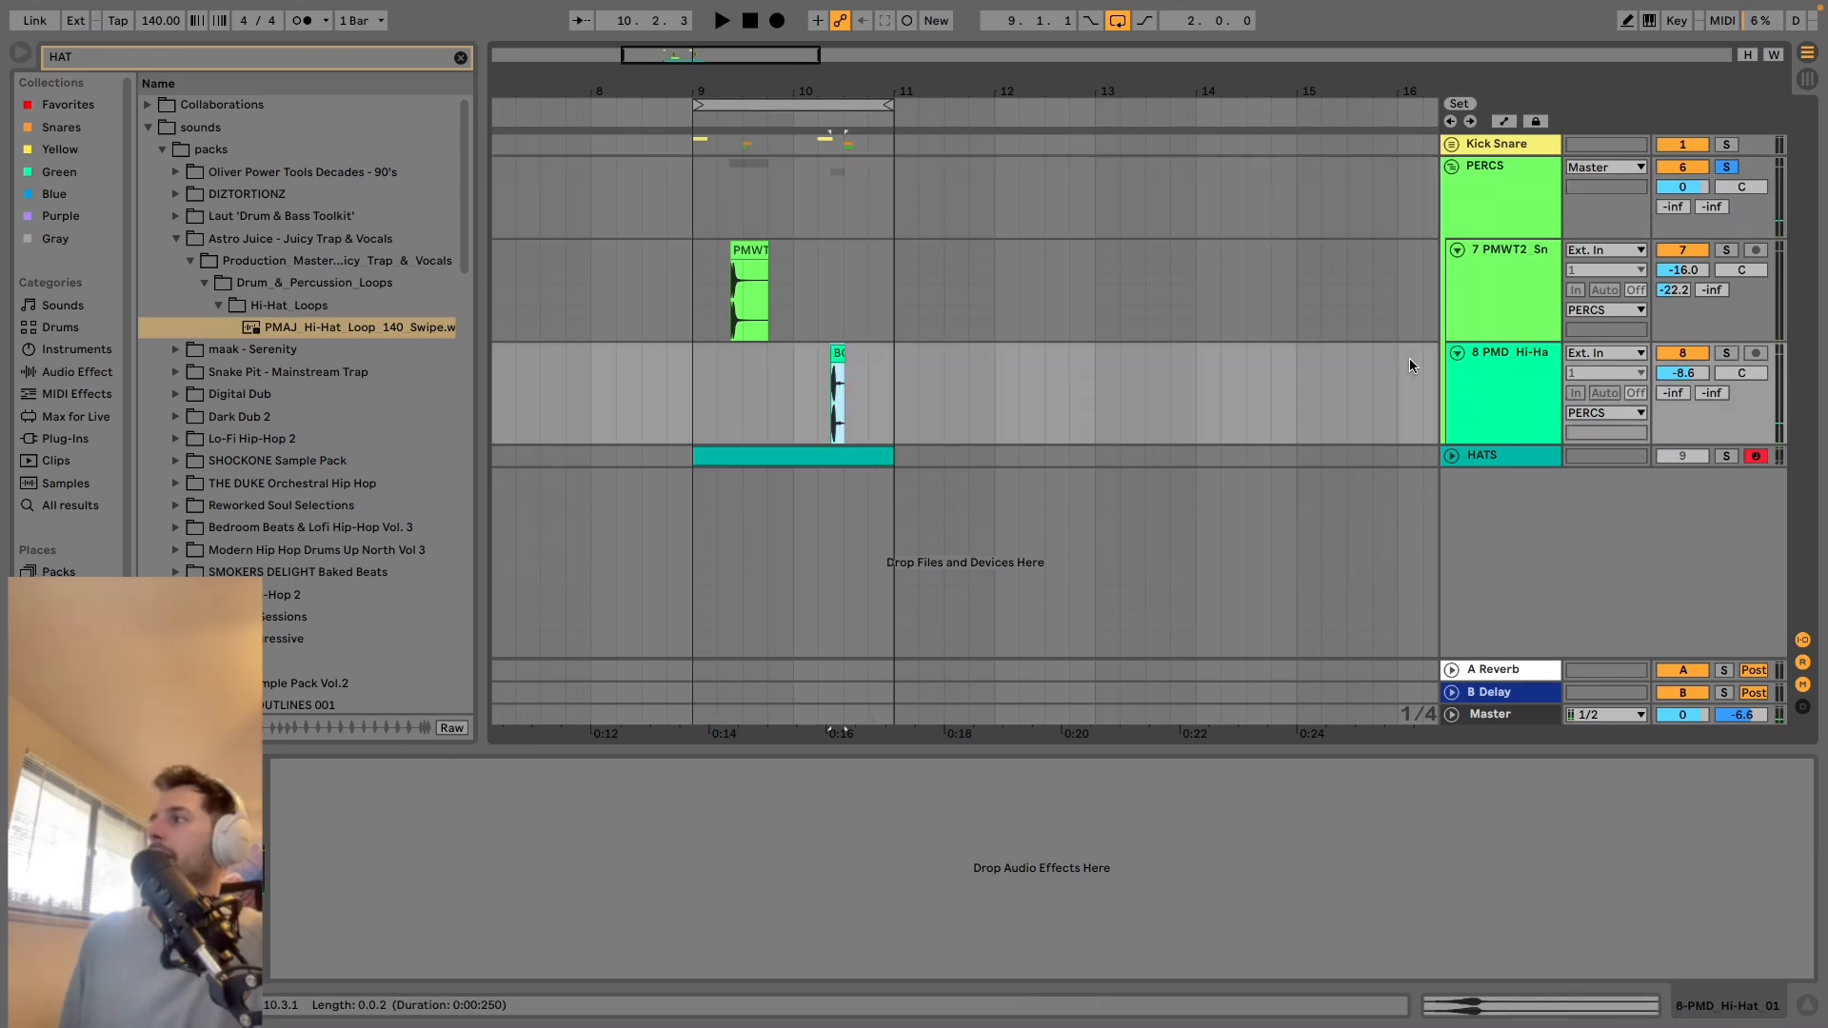
{"action": "key", "text": "space"}
{"action": "left_click_drag", "start_coordinate": [1677, 396], "coordinate": [1678, 385]}
{"action": "key", "text": "space"}
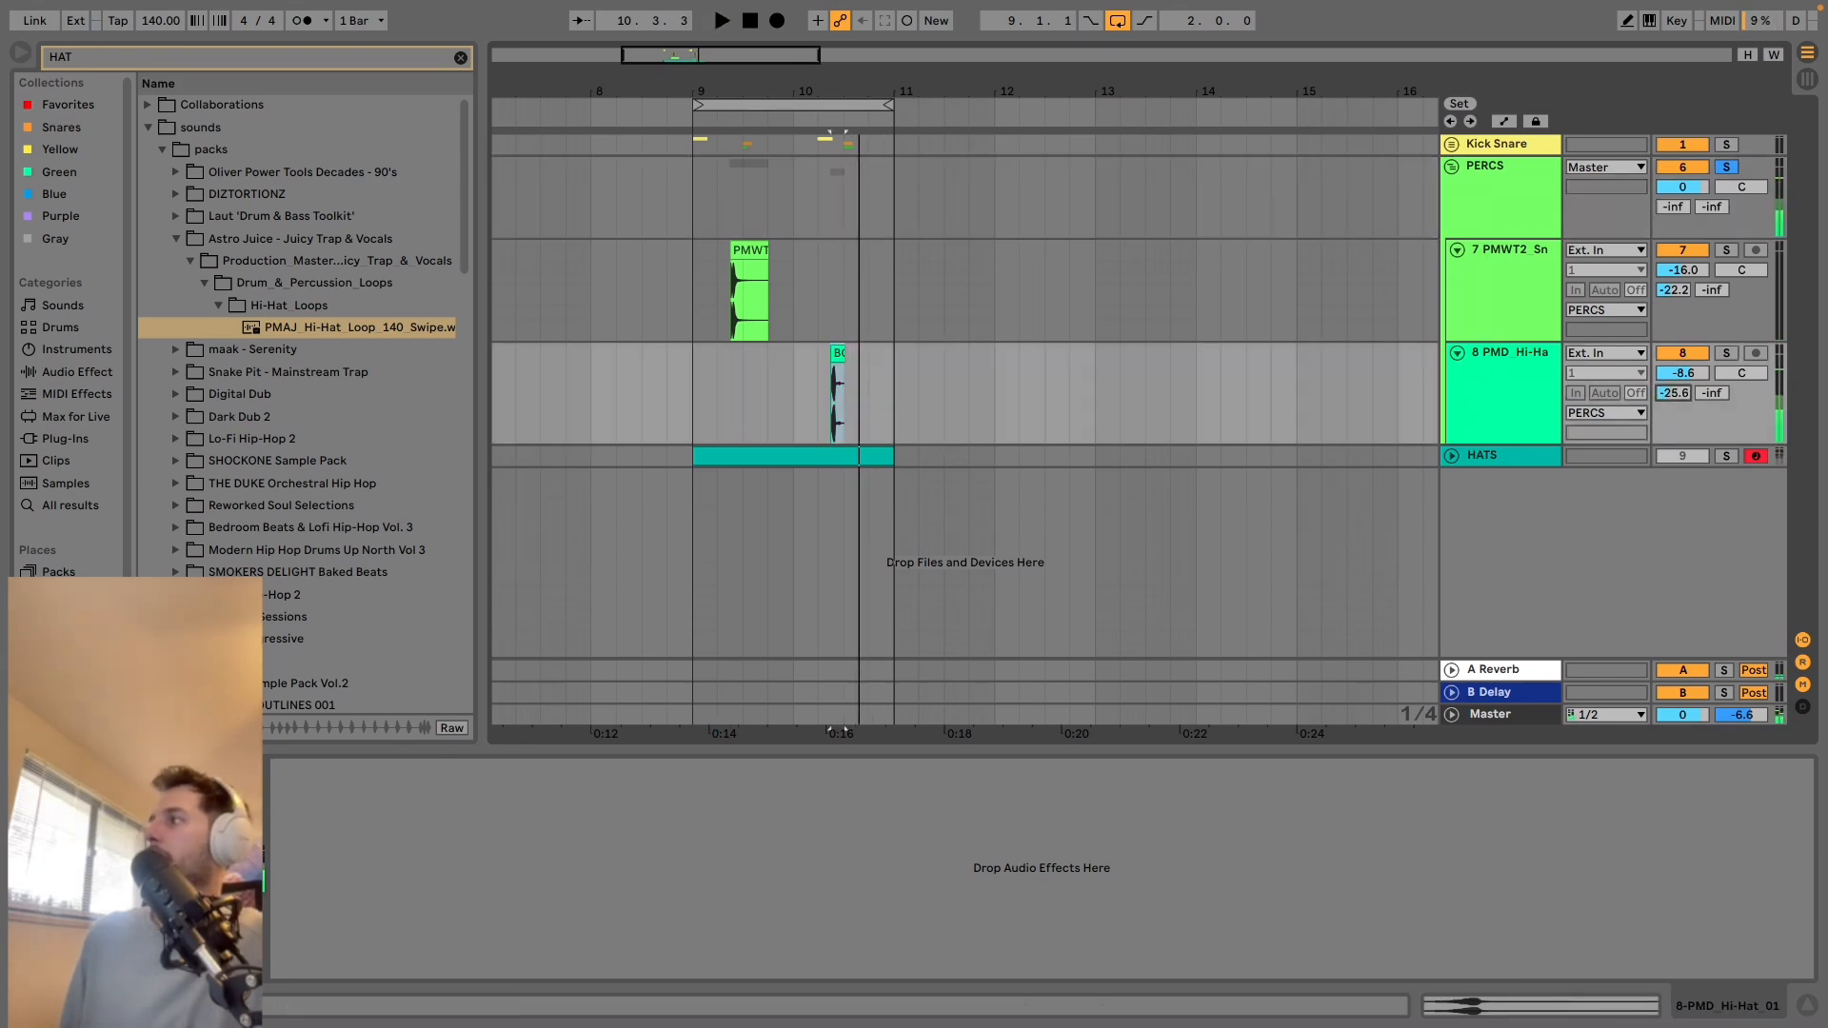
{"action": "key", "text": "space"}
{"action": "key", "text": "space"}
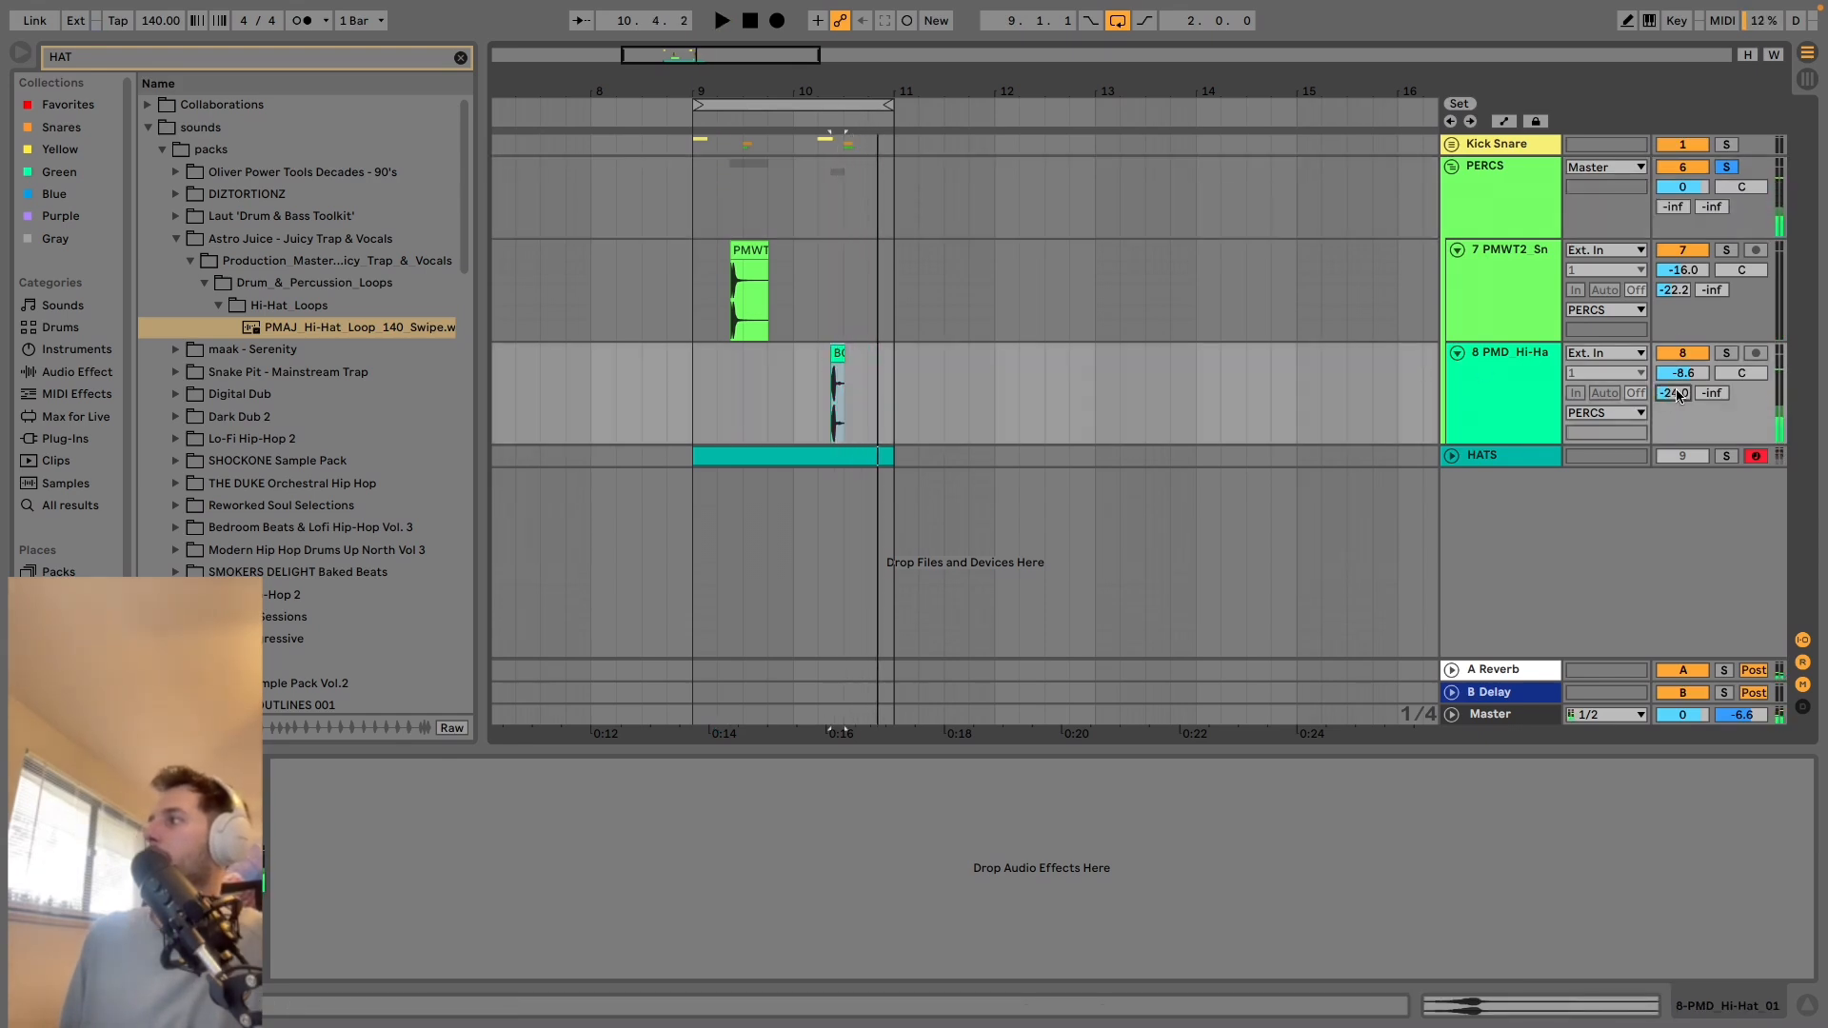
Unsolo and fold the PERCS group, and unfold the HATS track while the full beat plays.
{"action": "left_click", "coordinate": [1729, 167]}
{"action": "key", "text": "space"}
{"action": "left_click", "coordinate": [1451, 166]}
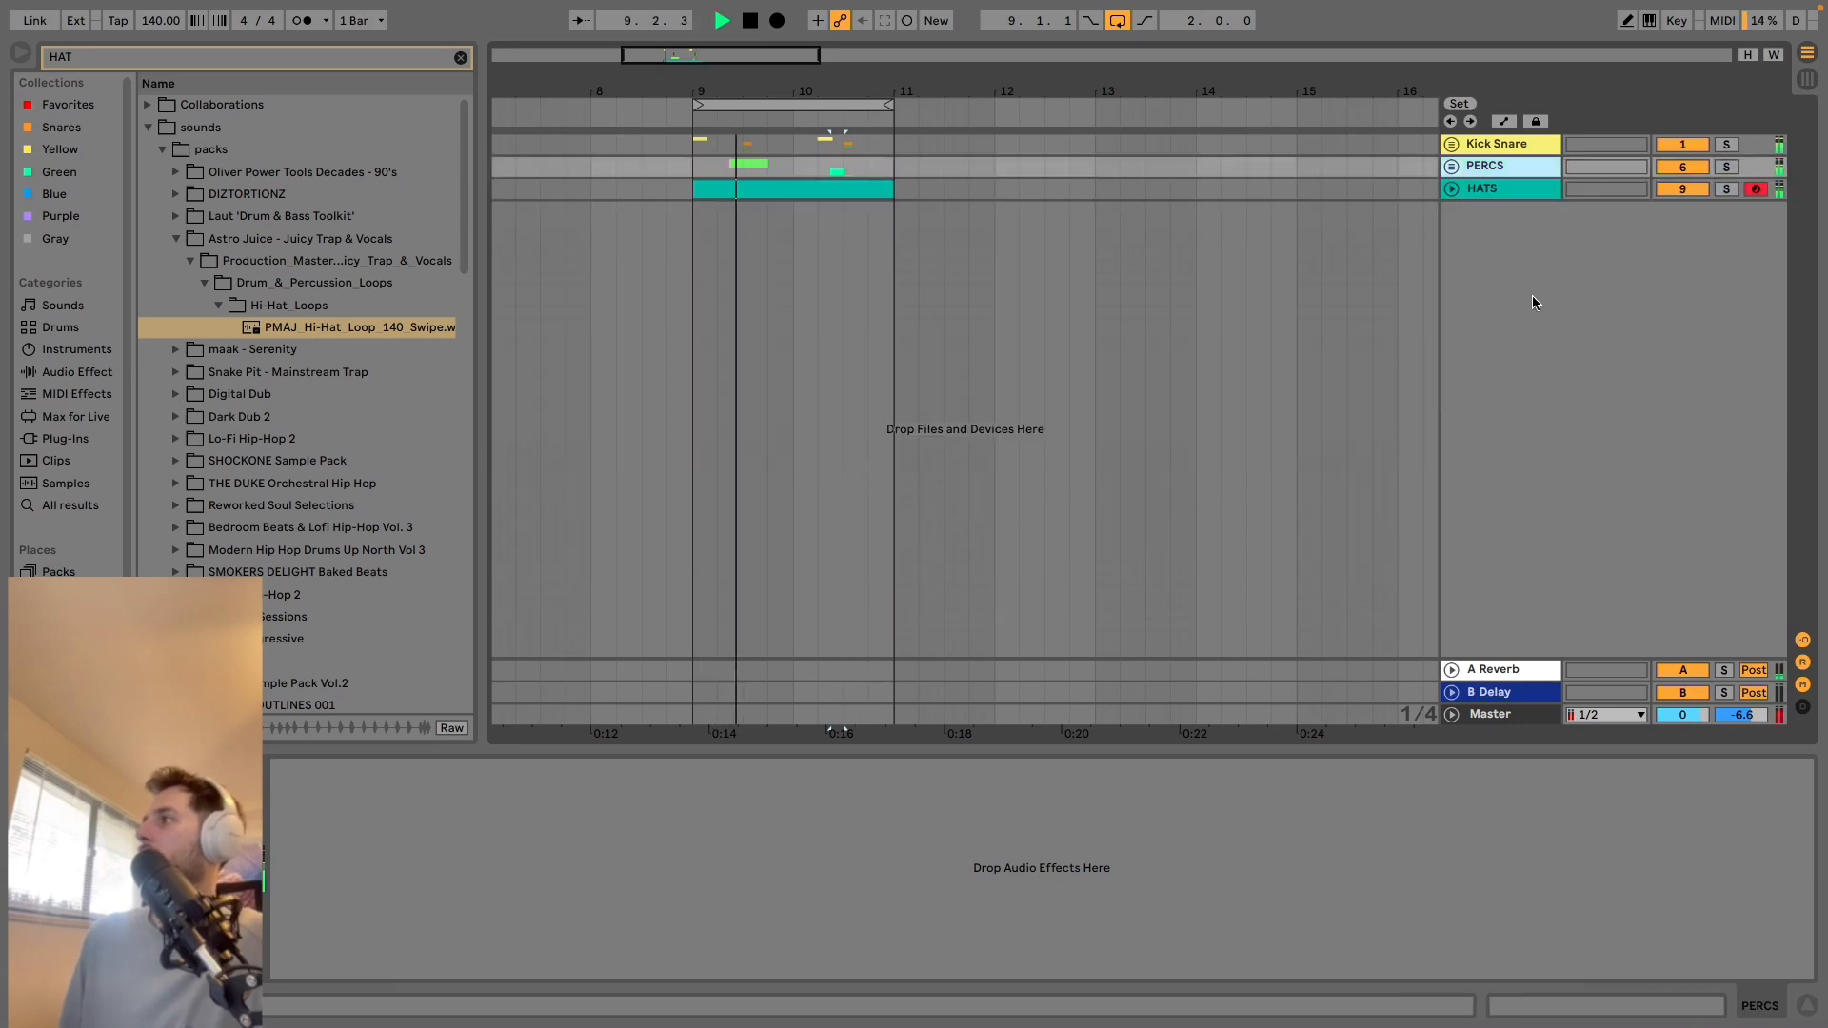
{"action": "left_click", "coordinate": [1452, 190]}
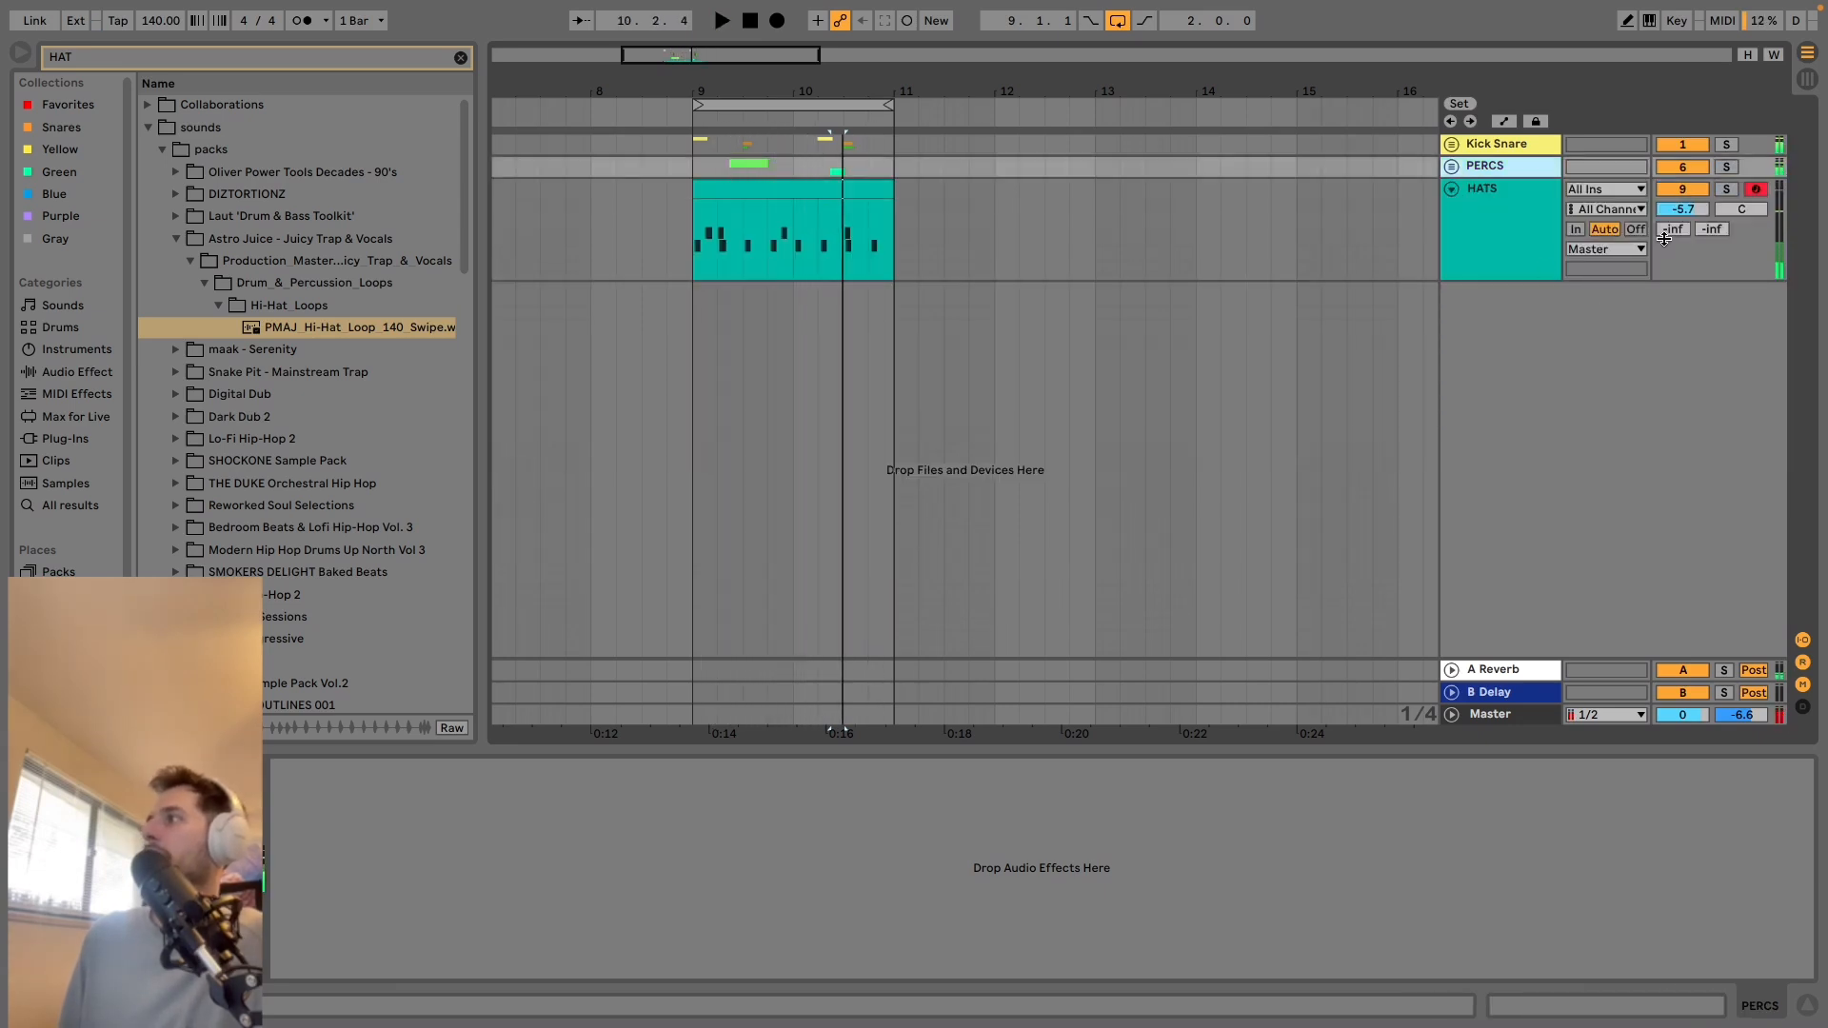
Audition the HATS track's A Reverb send in repeated playback and set it to -35.0 dB.
{"action": "key", "text": "space"}
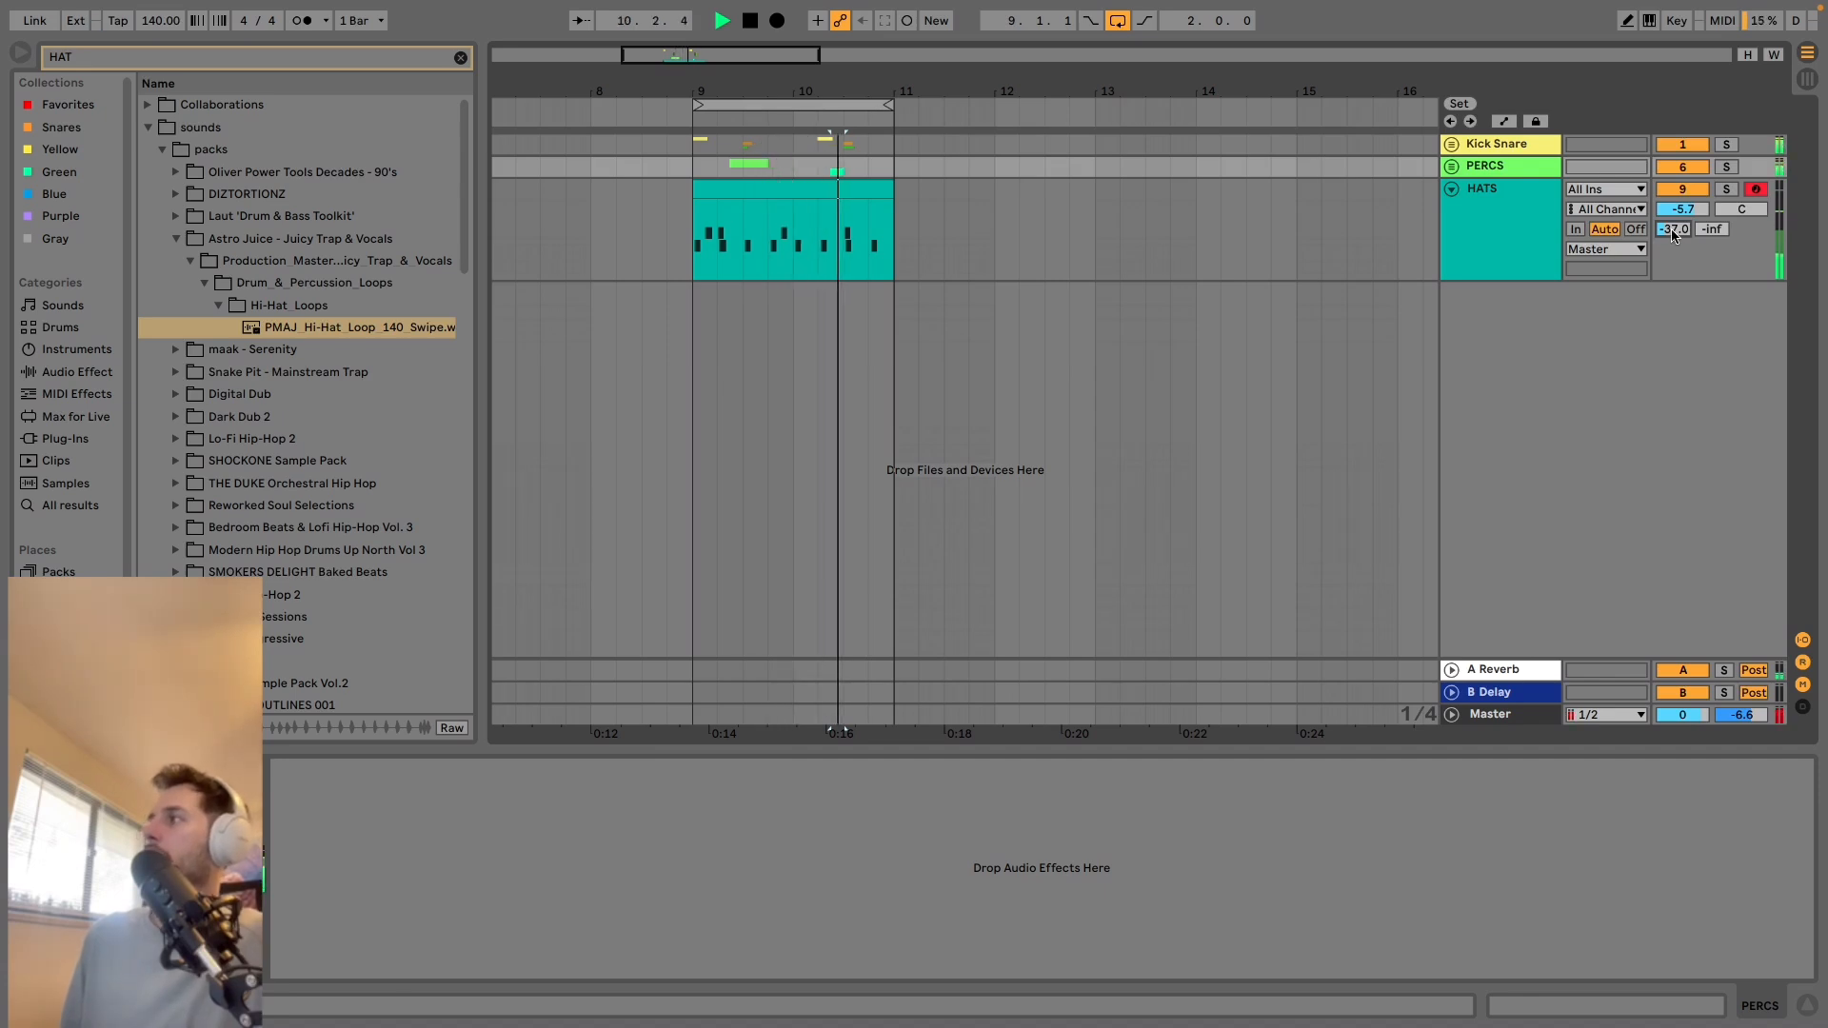
{"action": "key", "text": "space"}
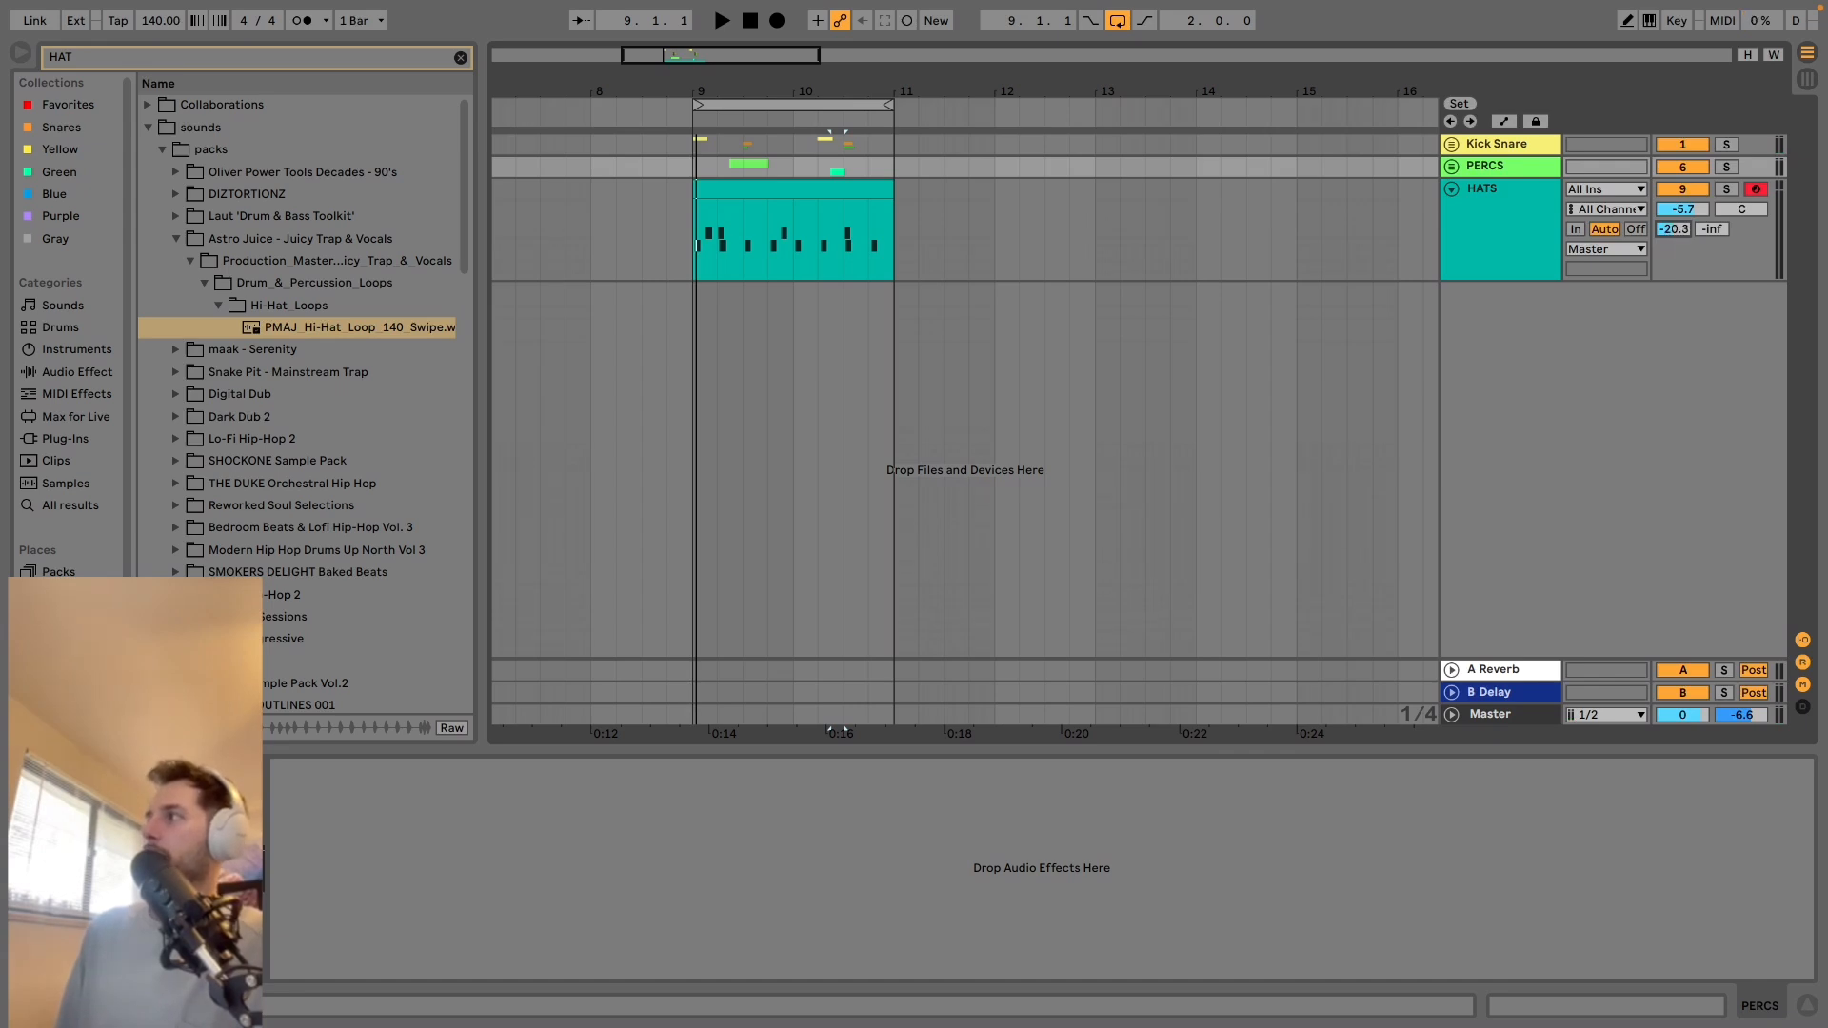
{"action": "key", "text": "space"}
{"action": "left_click_drag", "start_coordinate": [1674, 230], "coordinate": [1673, 253]}
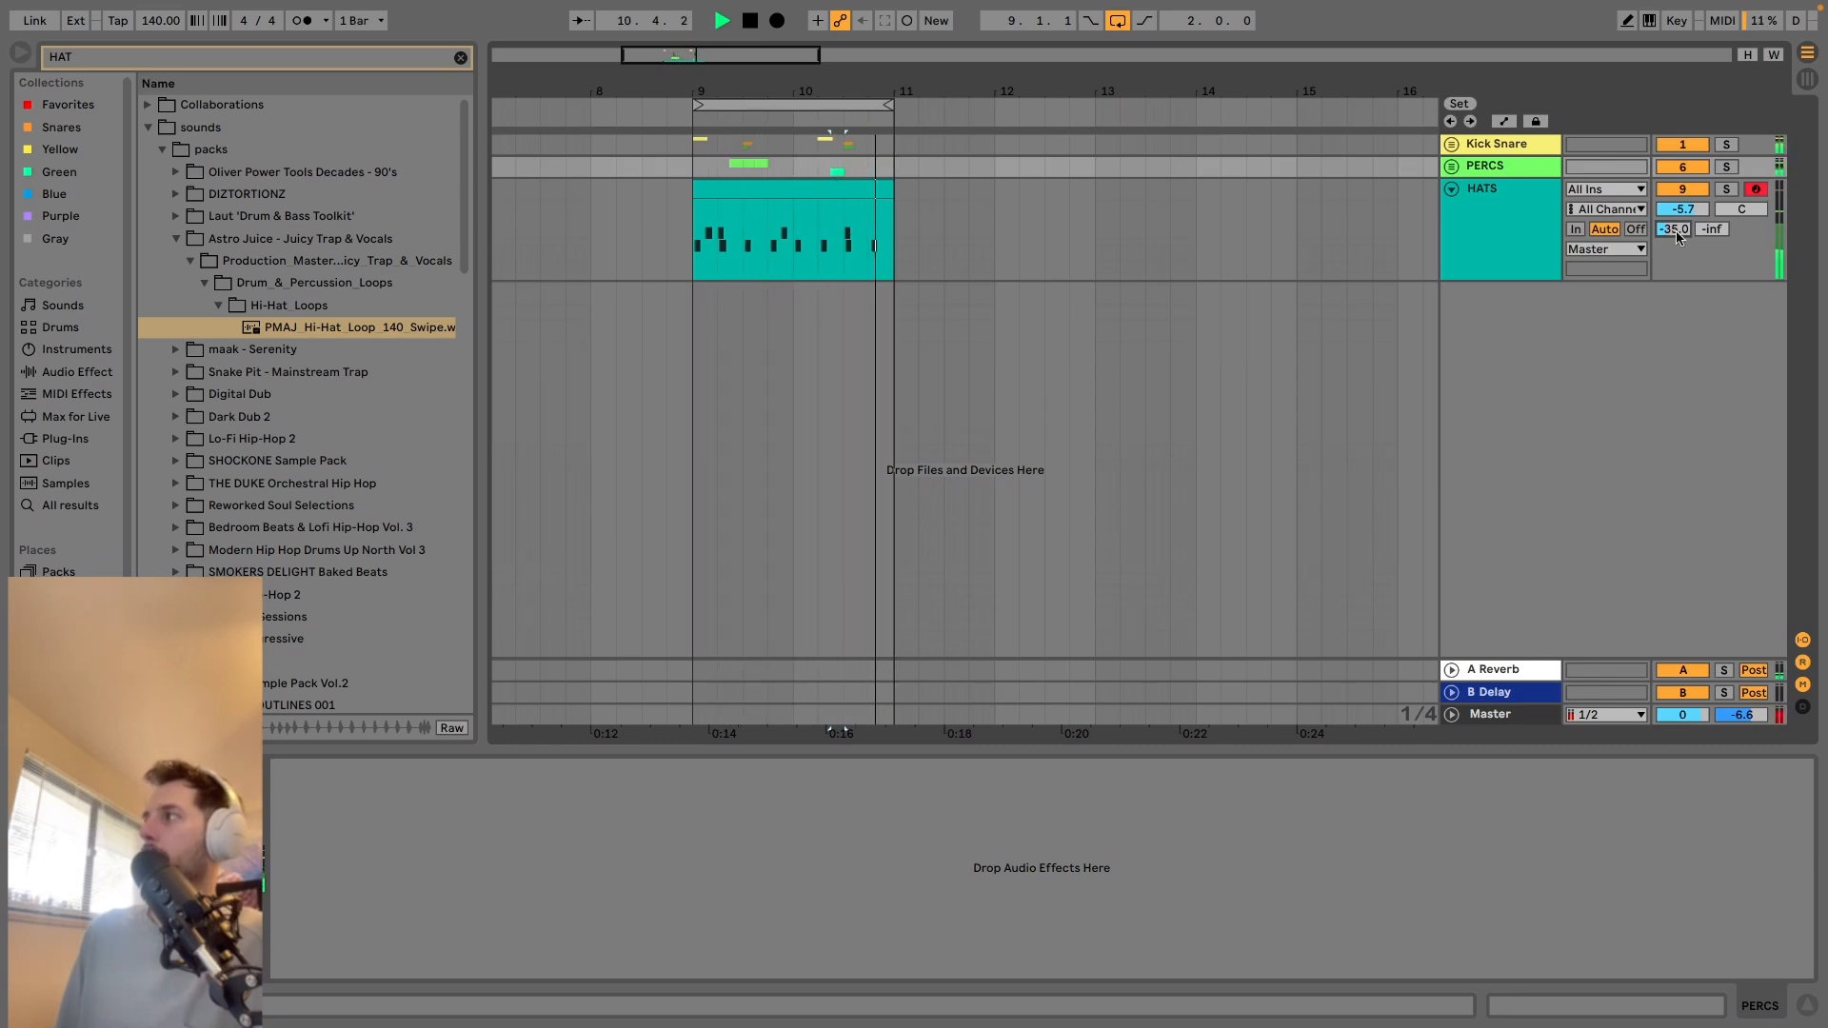
{"action": "key", "text": "space"}
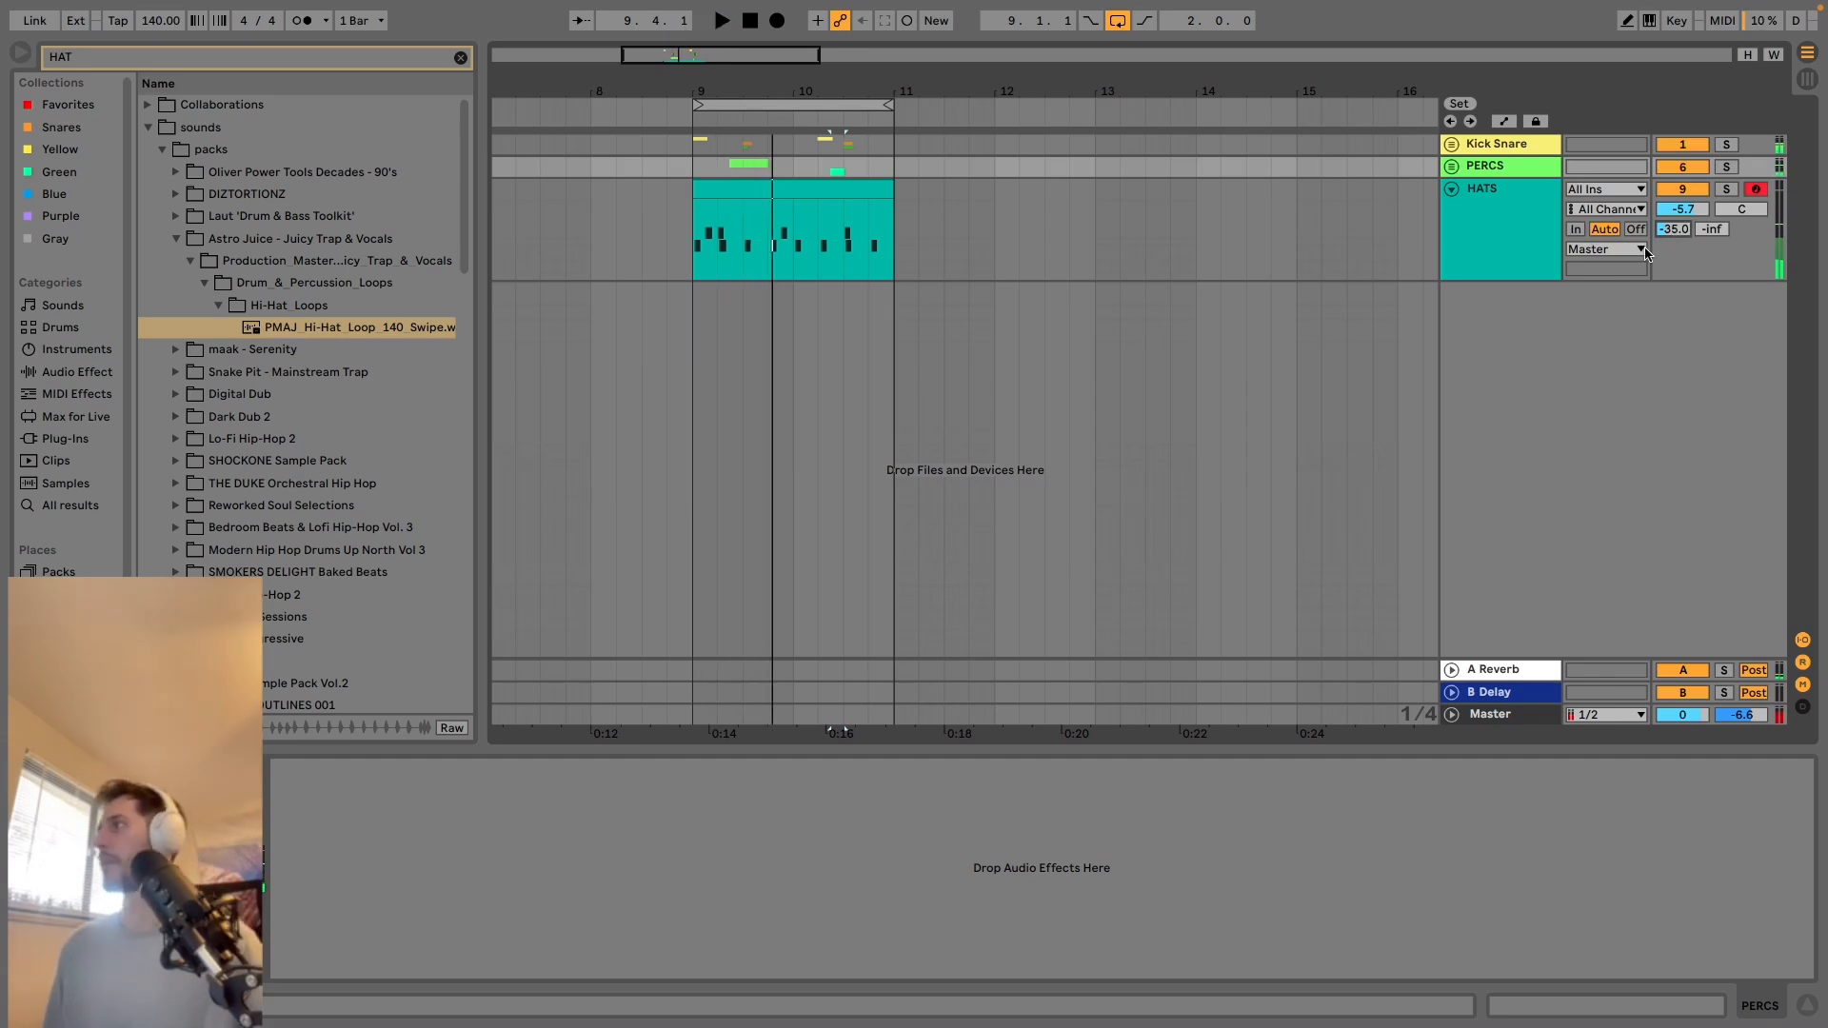
Play the full beat from the start of bar 9 and fold the HATS track.
{"action": "left_click", "coordinate": [692, 174]}
{"action": "key", "text": "space"}
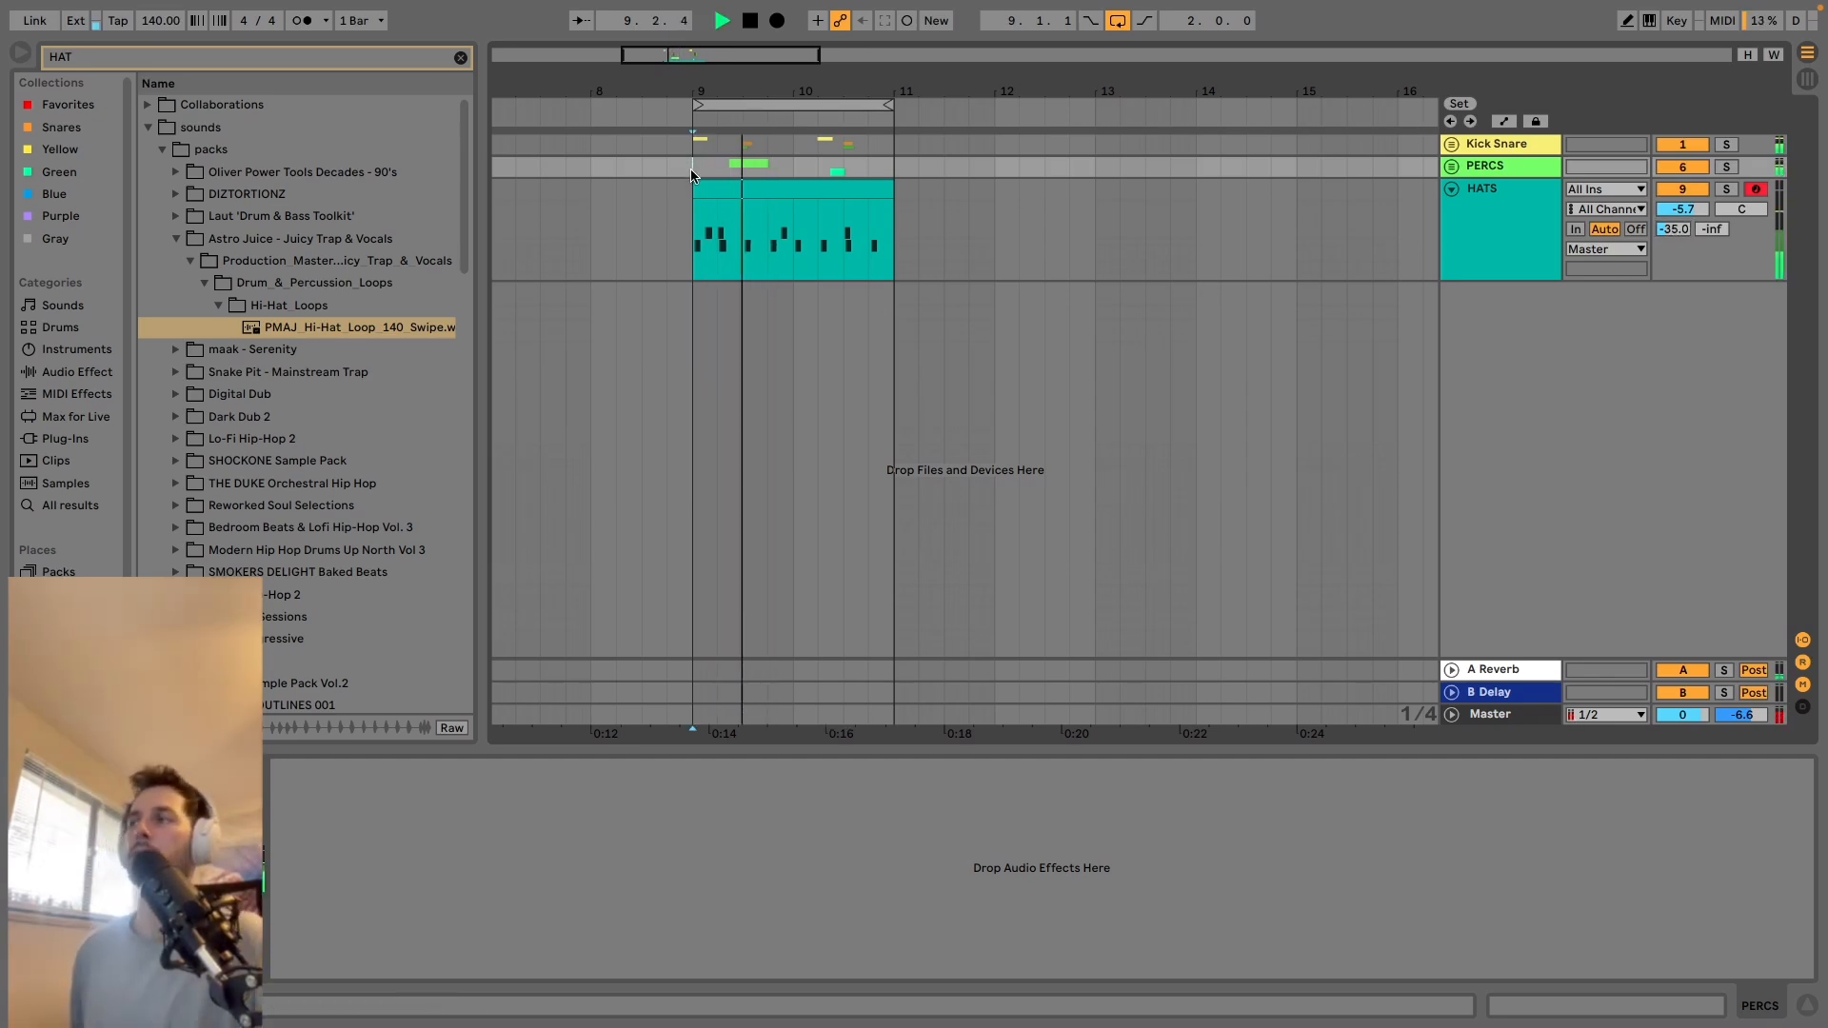
{"action": "left_click", "coordinate": [1453, 189]}
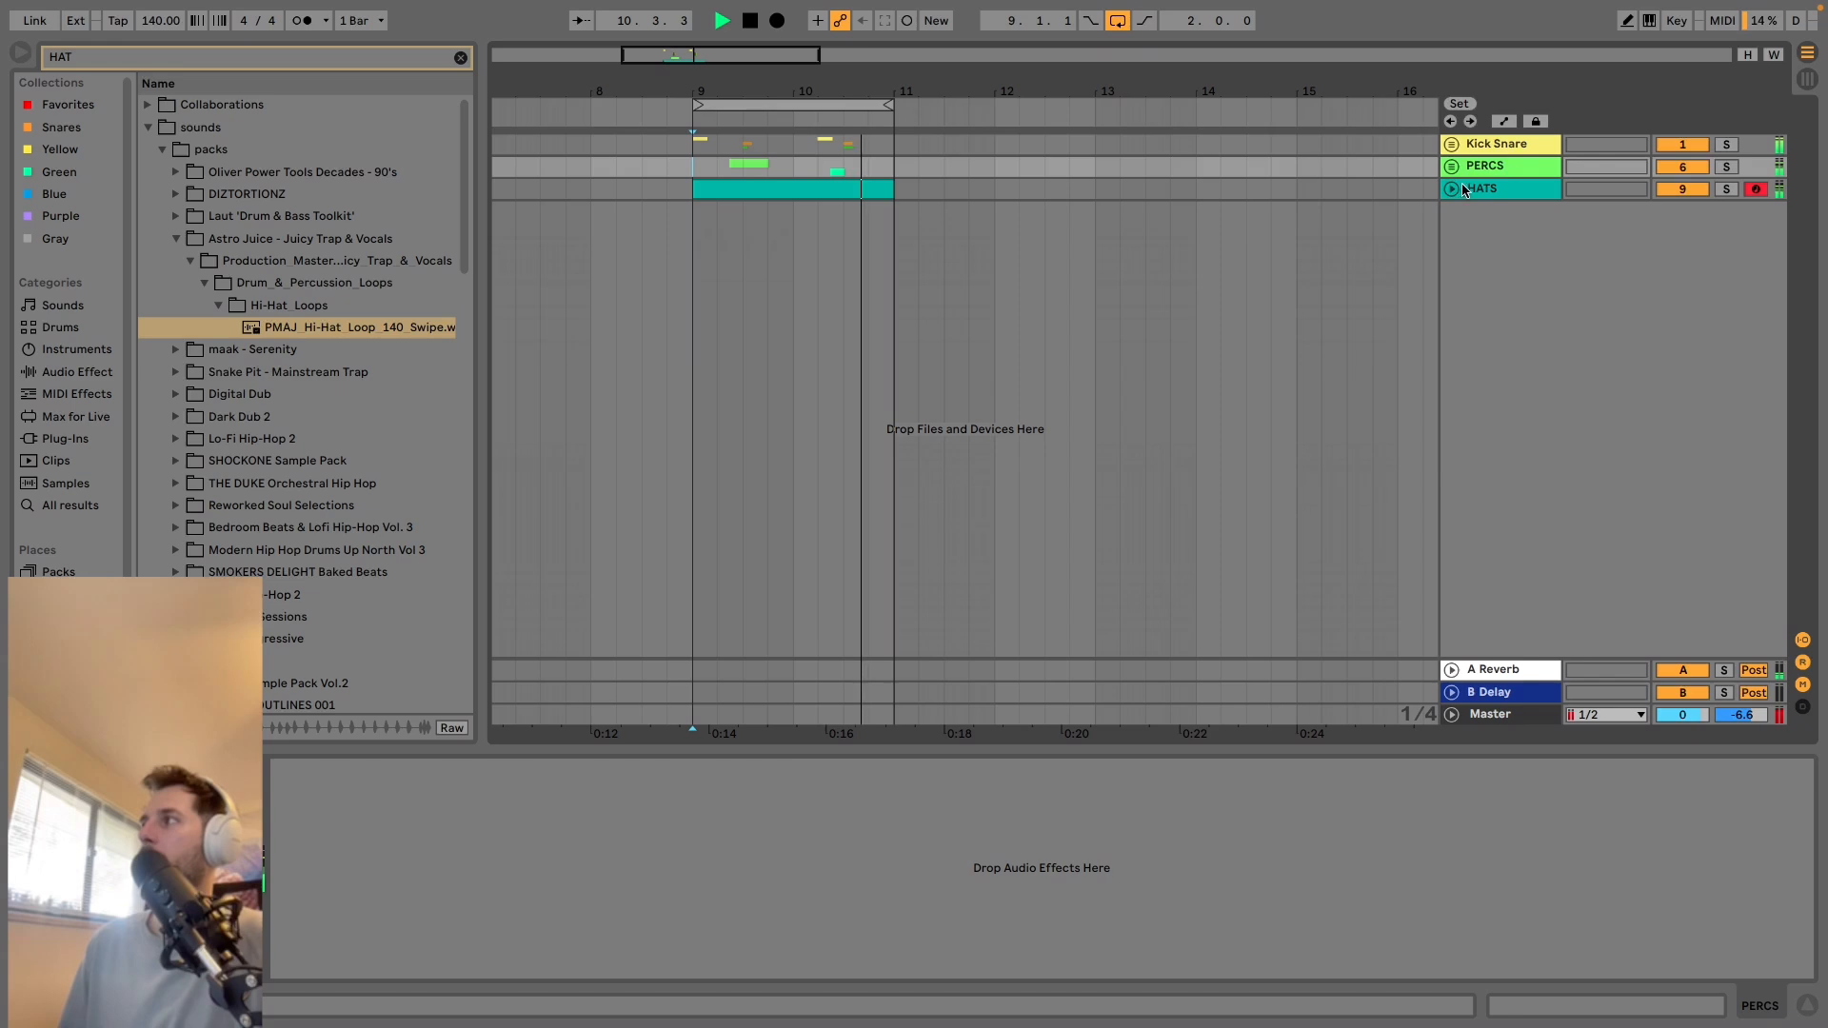
Group Kick Snare, PERCS and HATS together, rename the new group DRUMS, and stop playback.
{"action": "left_click", "coordinate": [1466, 190]}
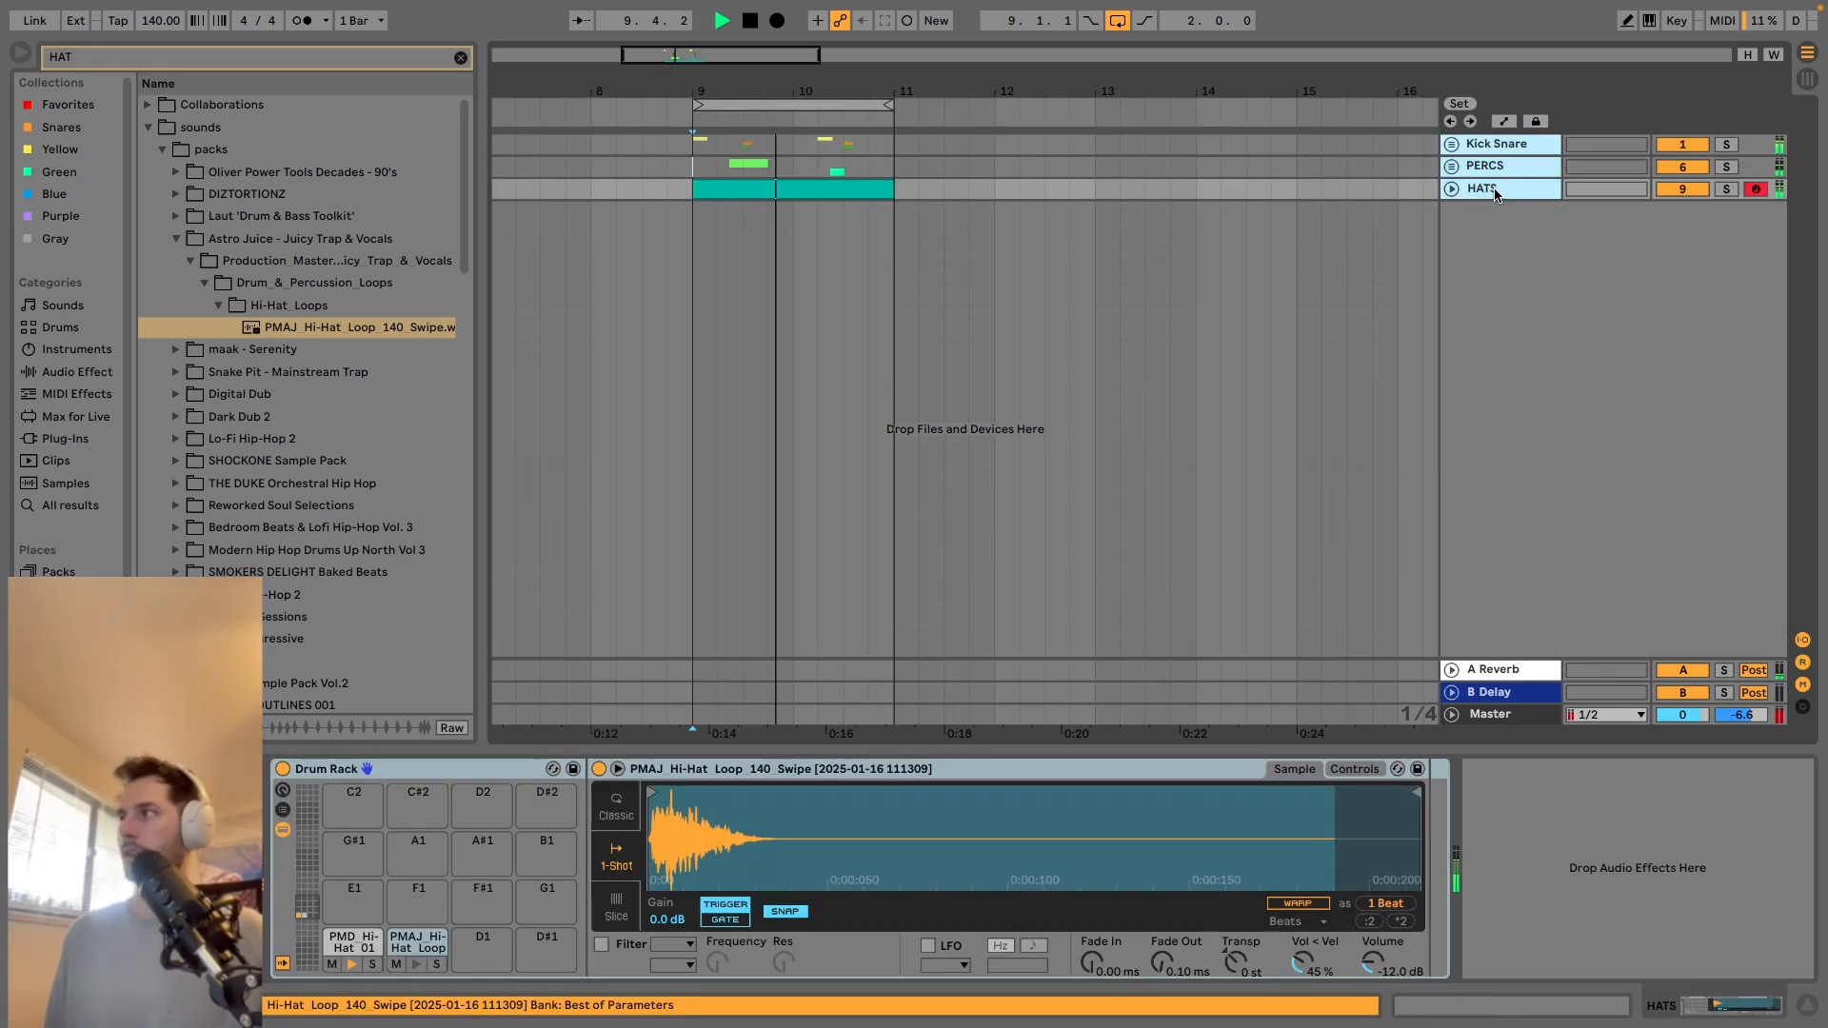
{"action": "key", "text": "super+g"}
{"action": "left_click", "coordinate": [1511, 171]}
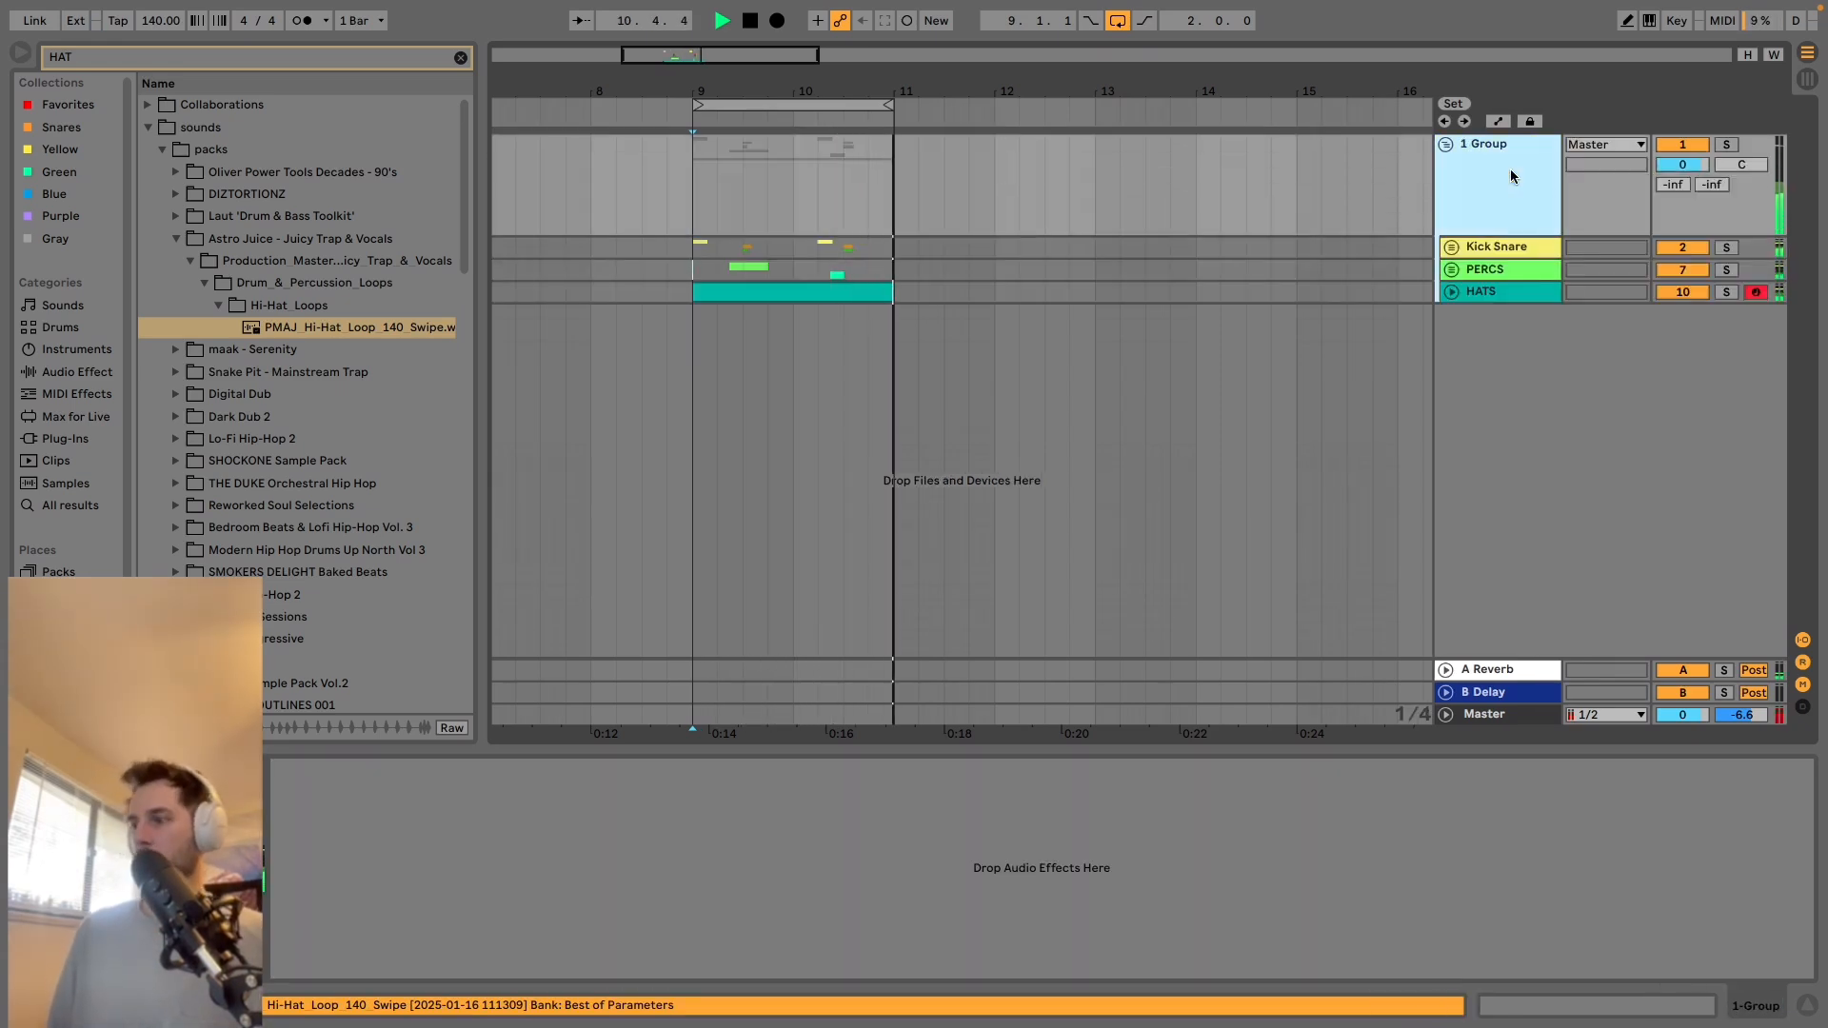
{"action": "key", "text": "super+r"}
{"action": "type", "text": "DRUMS"}
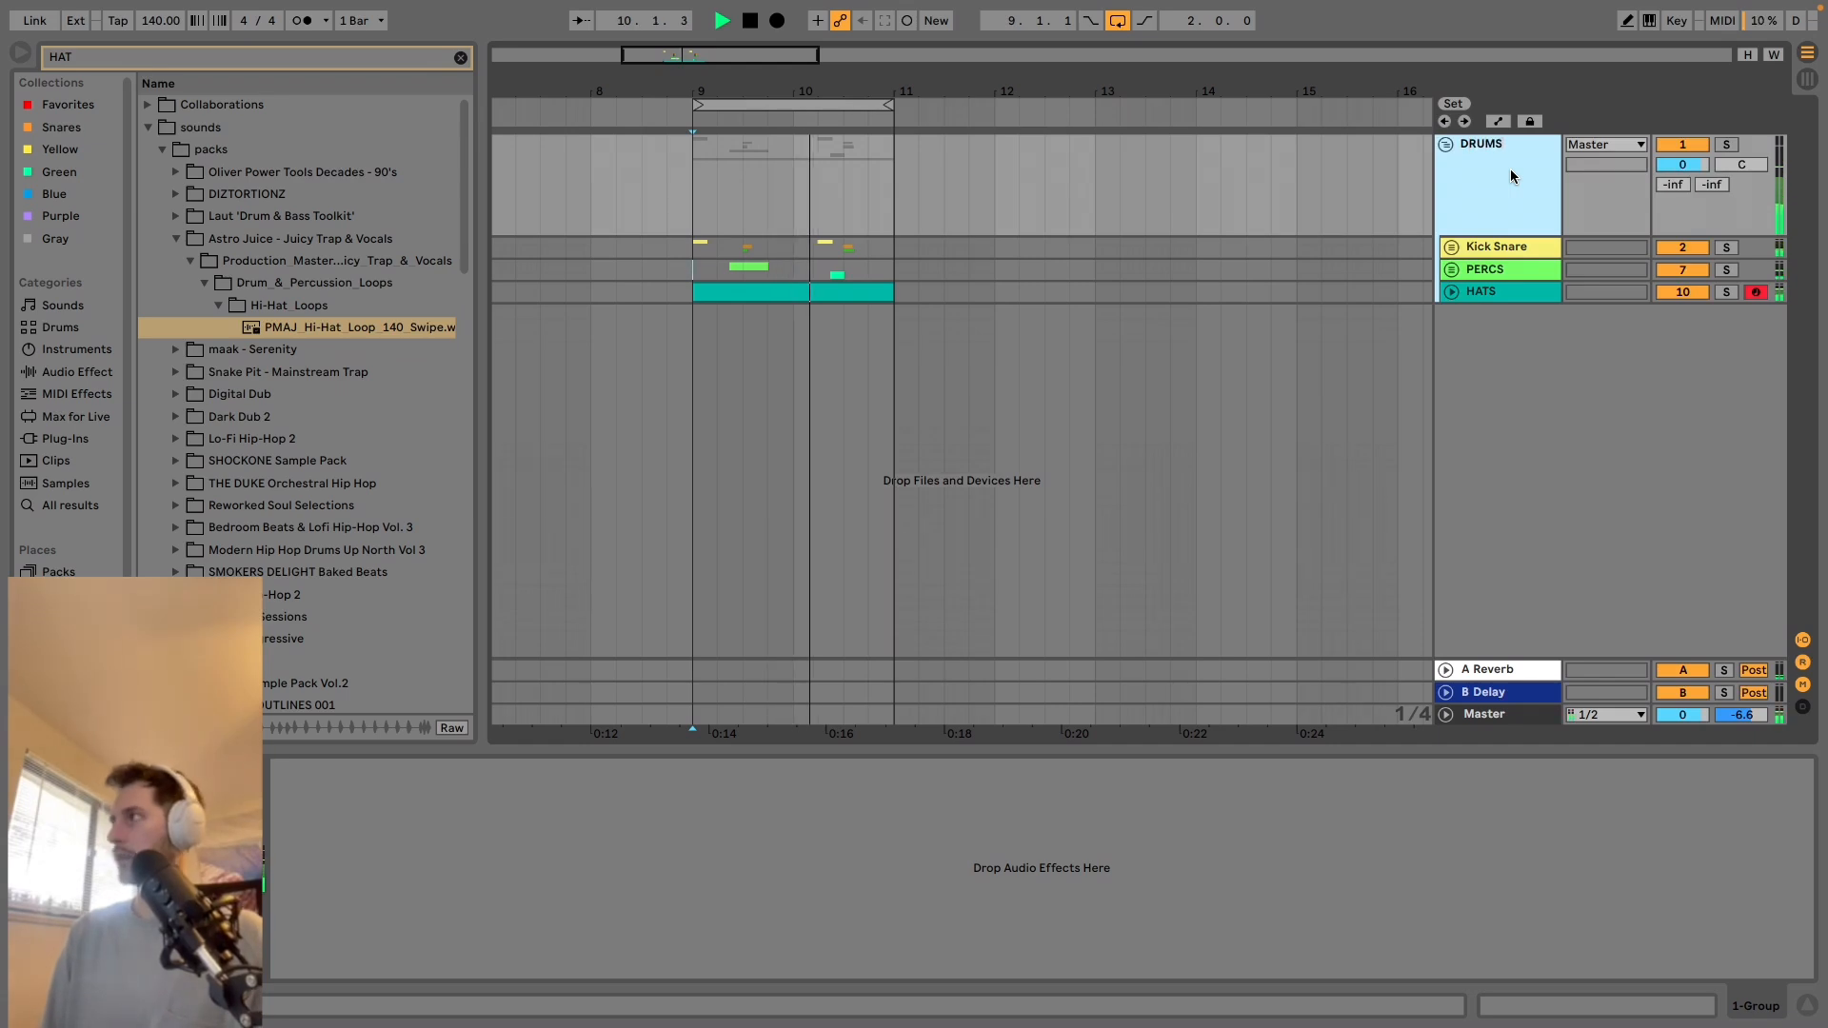
{"action": "key", "text": "Return"}
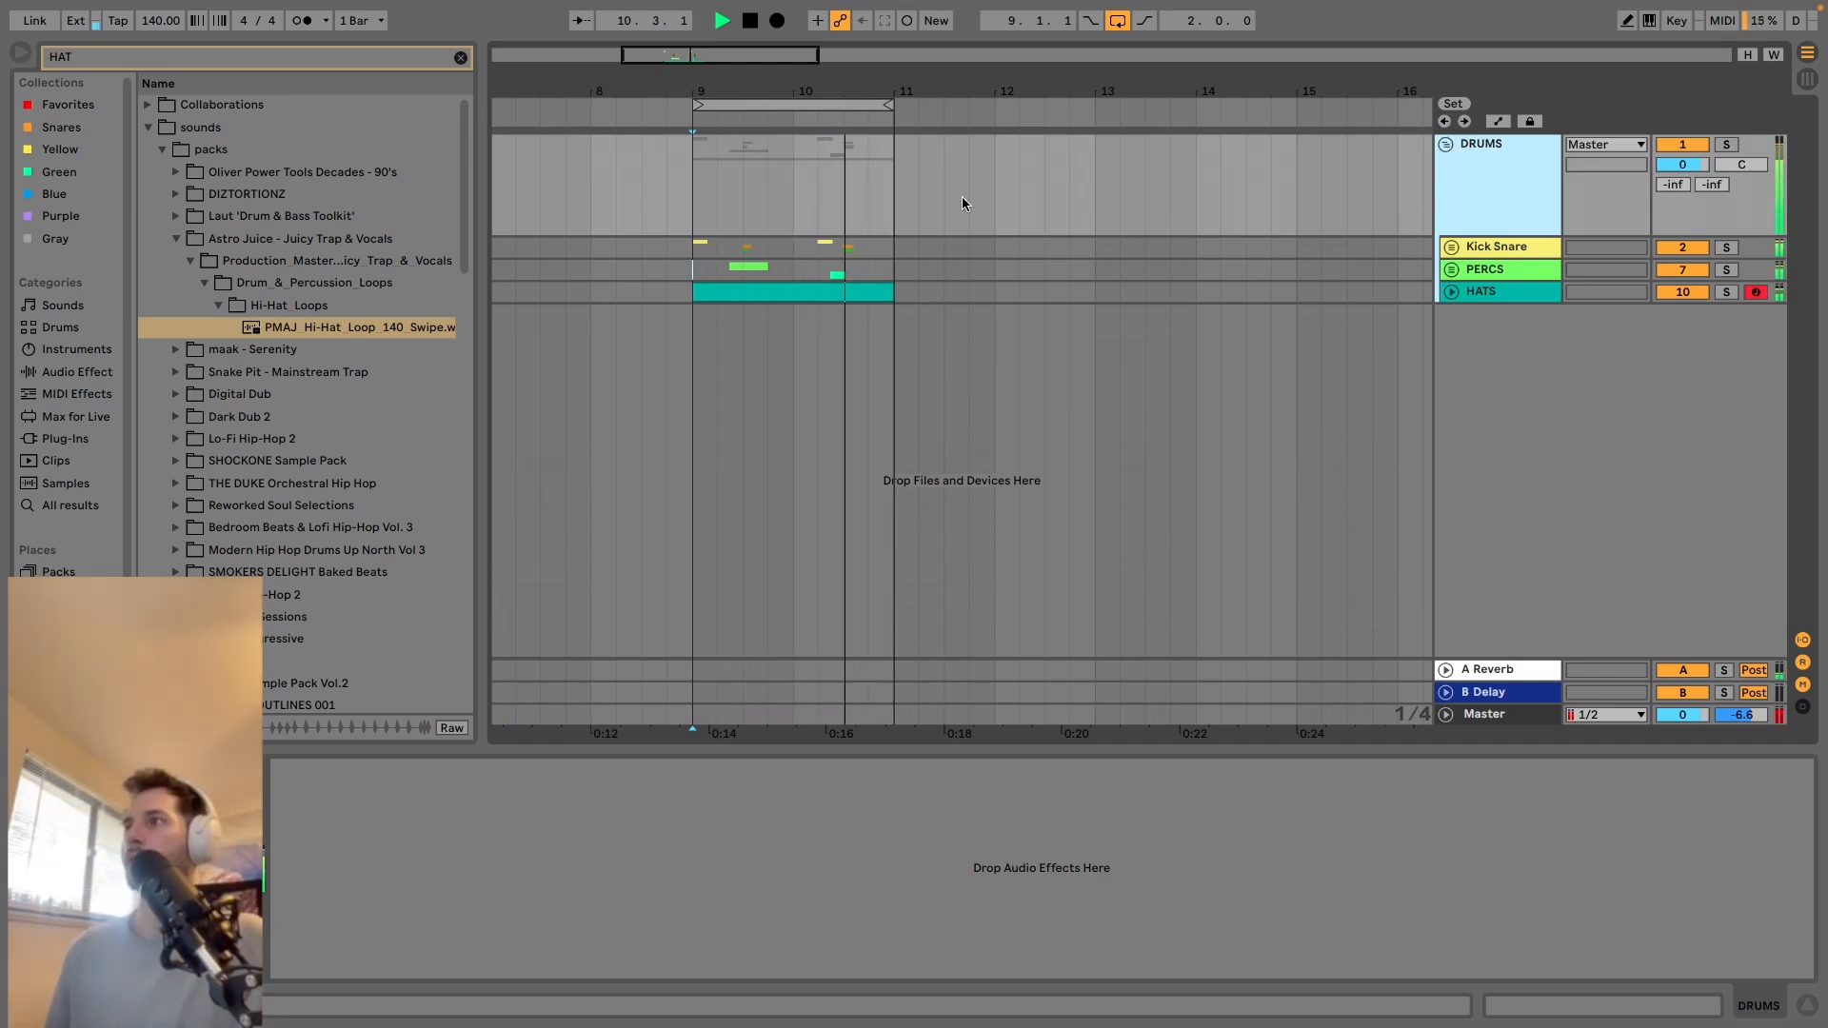
{"action": "left_click", "coordinate": [1498, 193]}
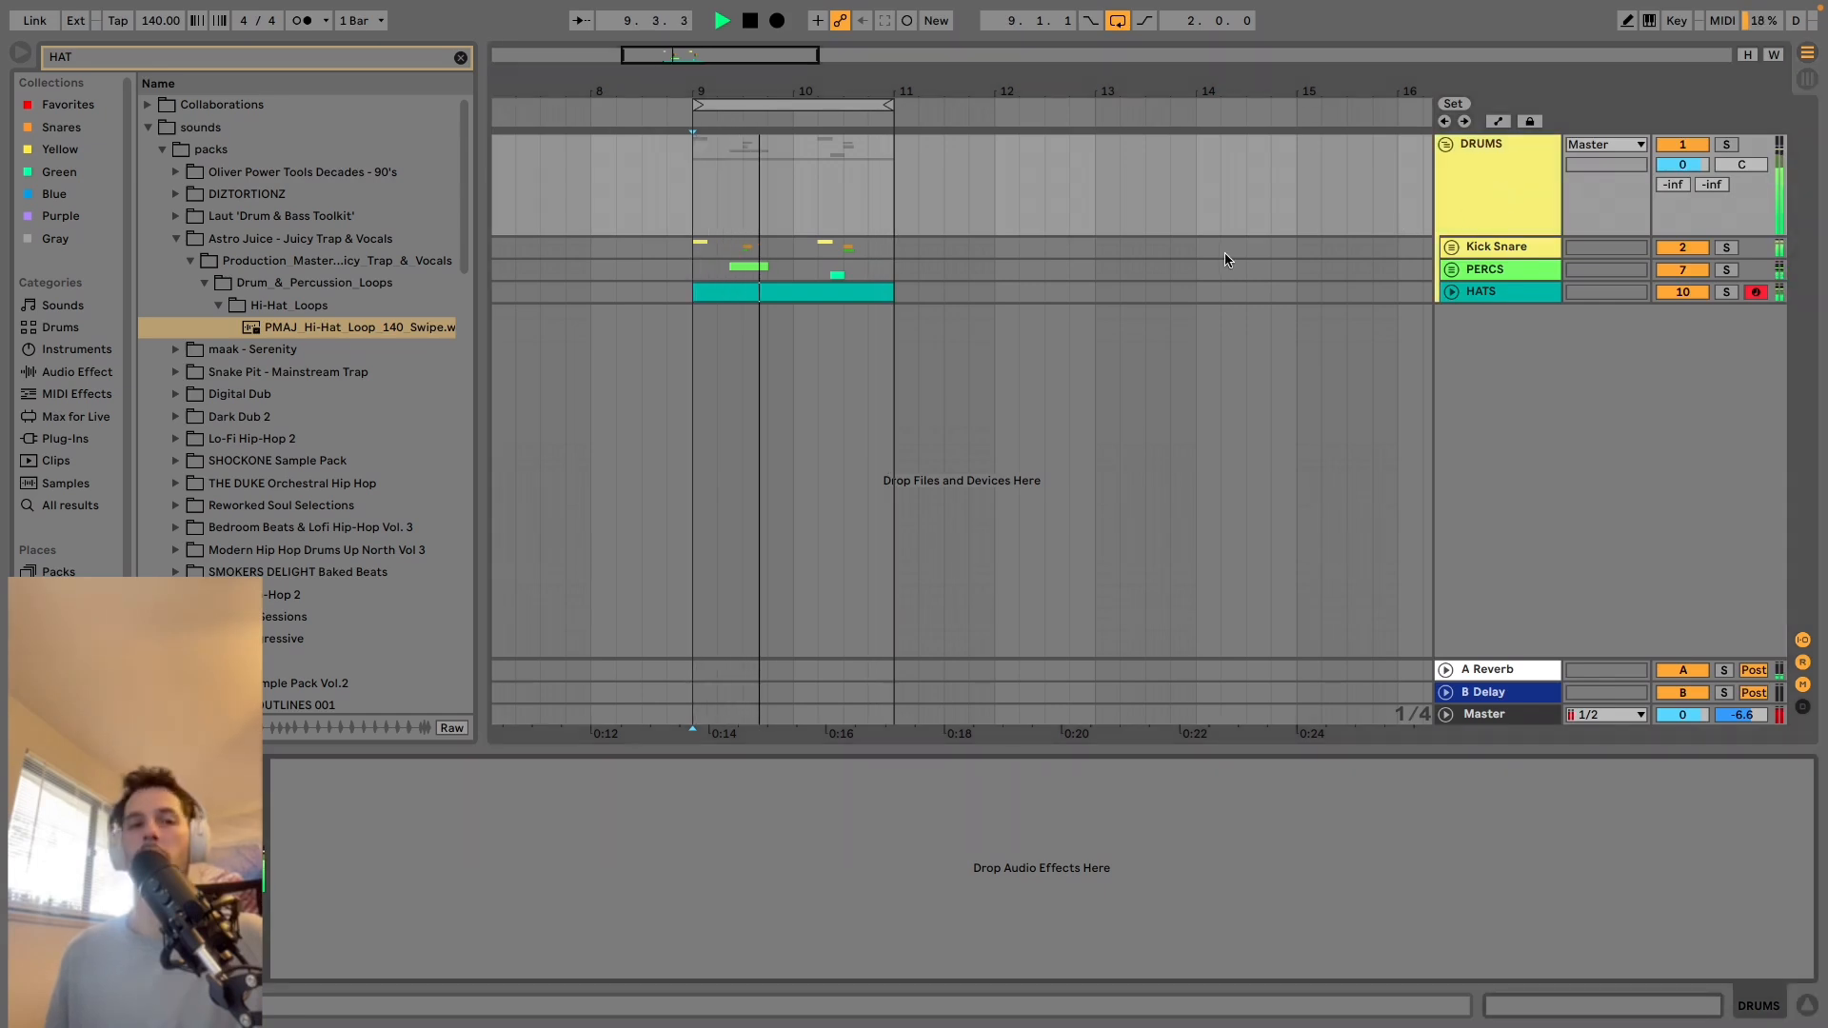
{"action": "key", "text": "space"}
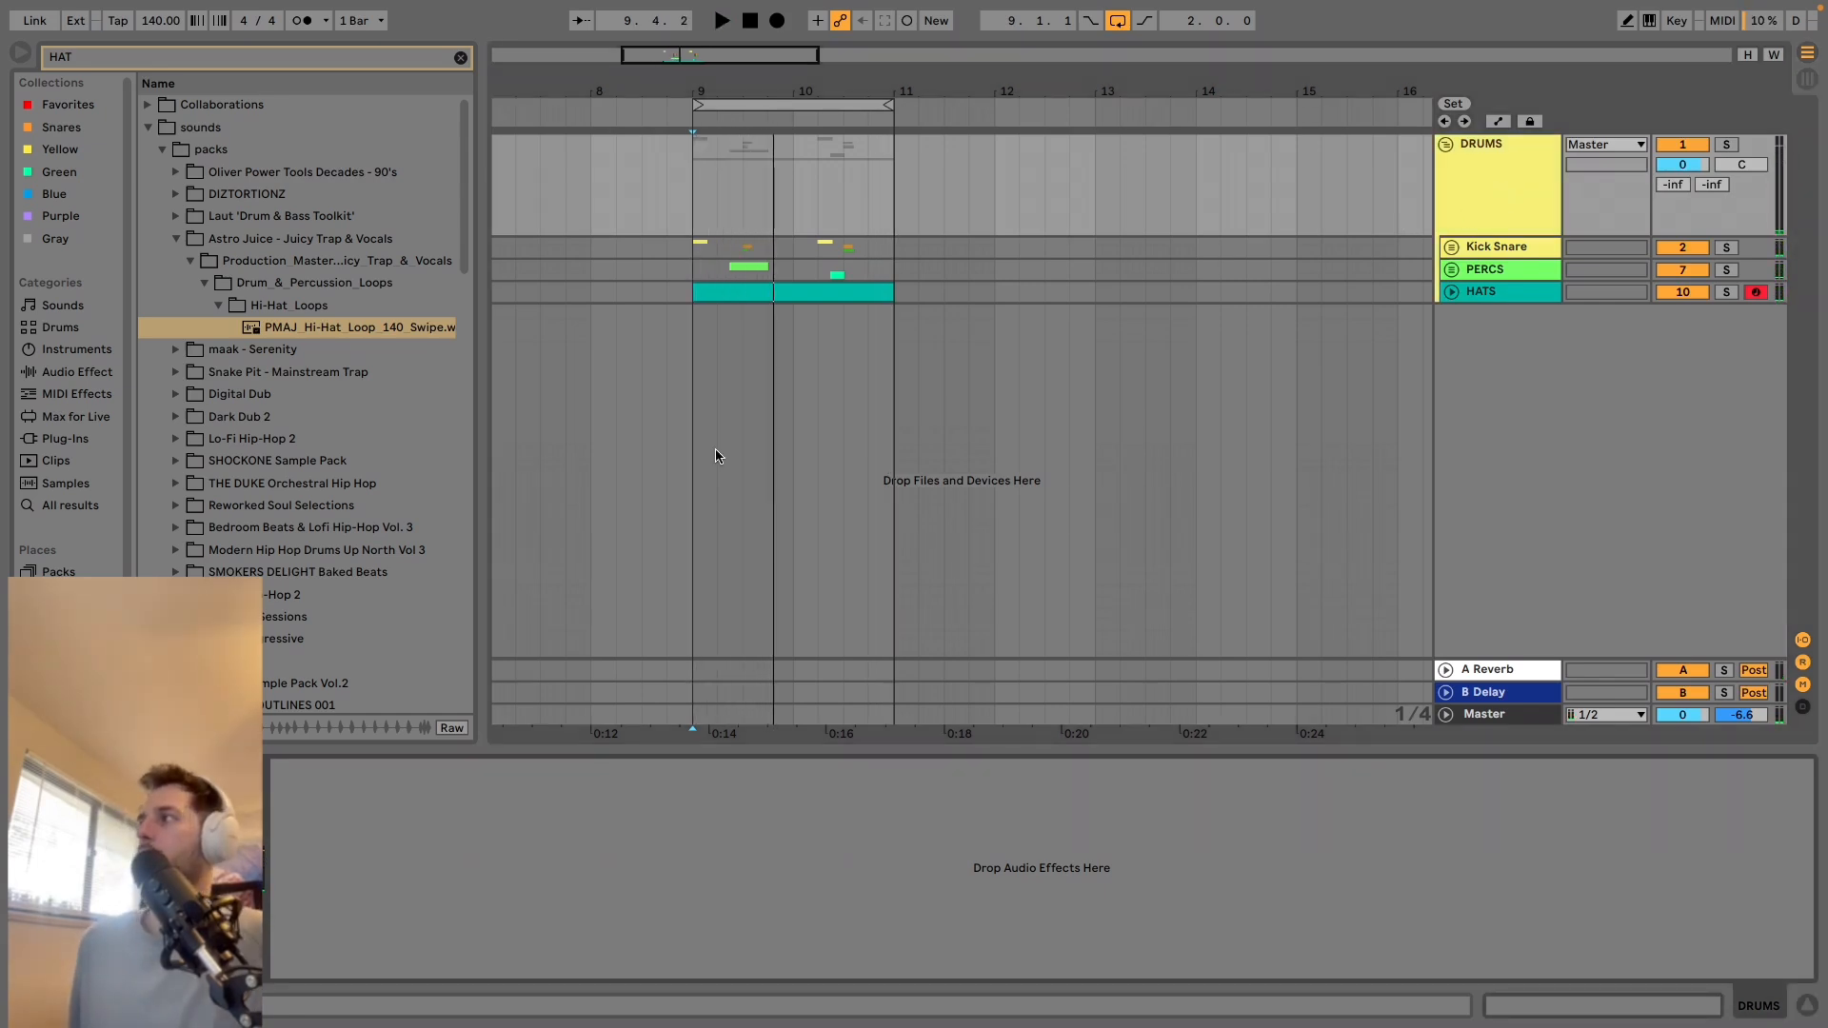